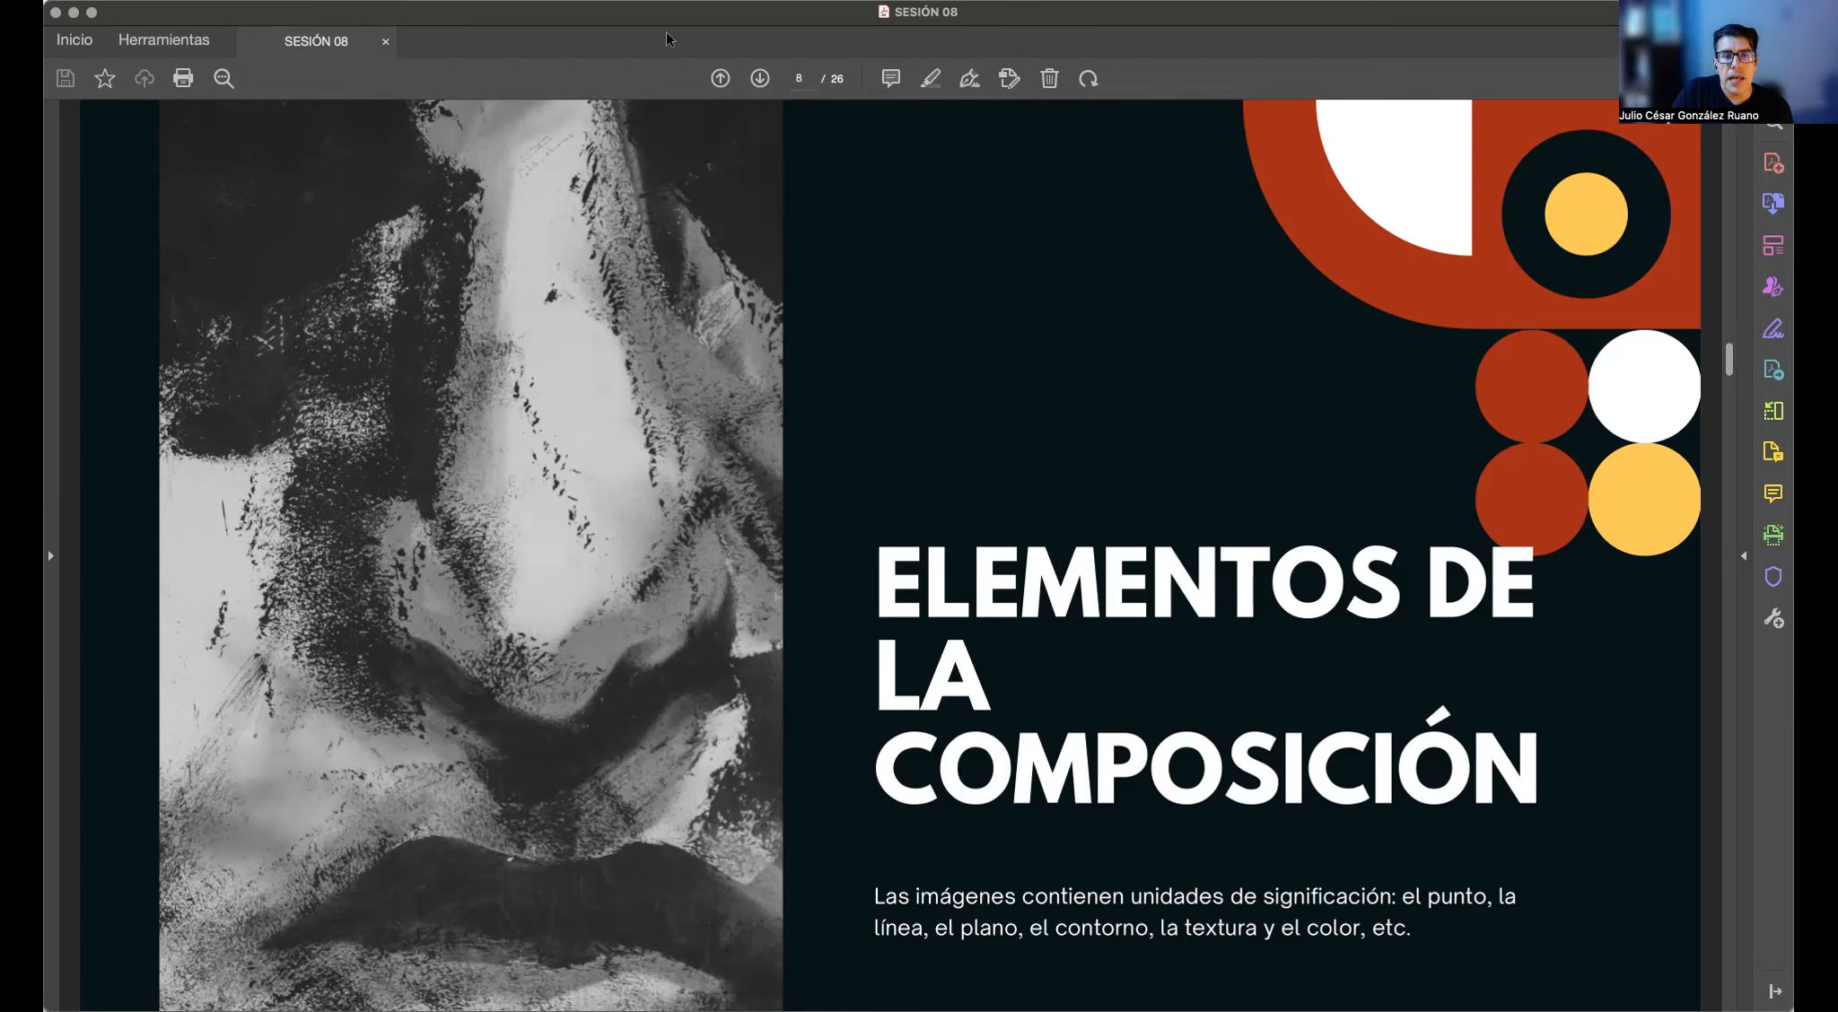
Go to page 9 of the SESIÓN 08 presentation, the one on El punto
{"action": "left_click", "coordinate": [758, 79]}
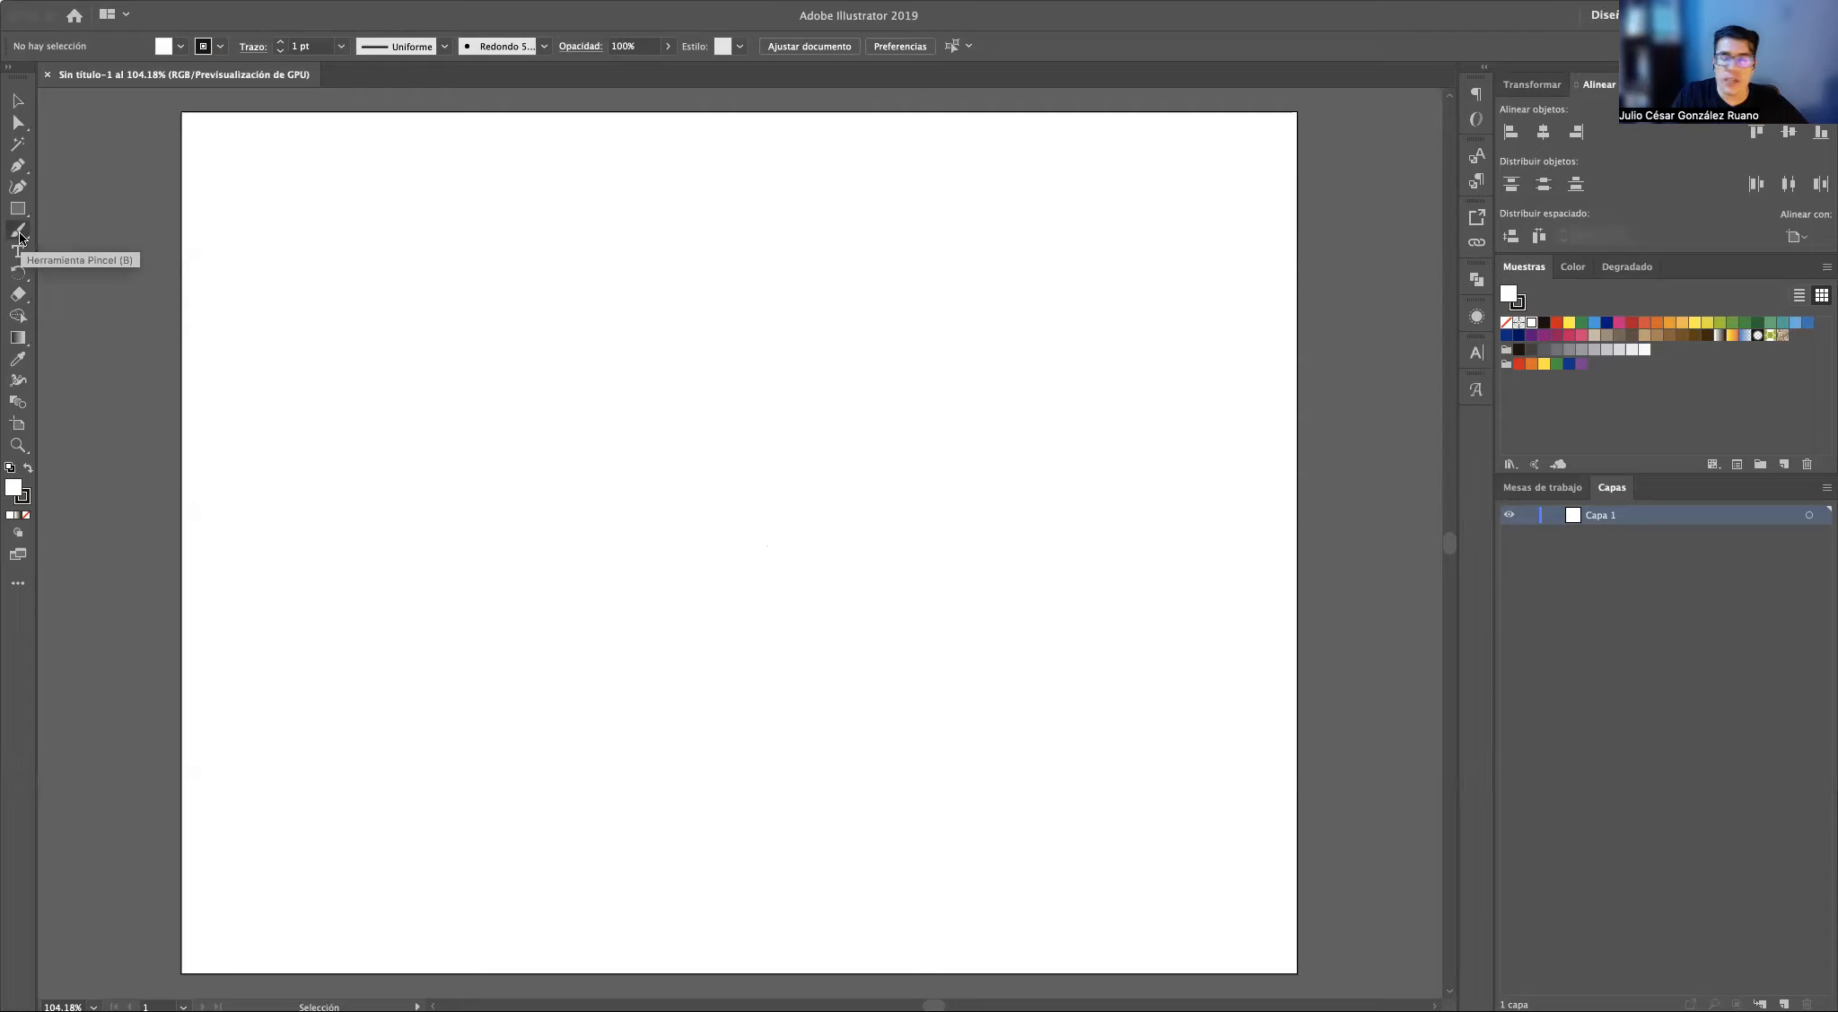
In Illustrator, paint a few separate dots on the upper part of the blank artboard with the Paintbrush
{"action": "left_click", "coordinate": [19, 232]}
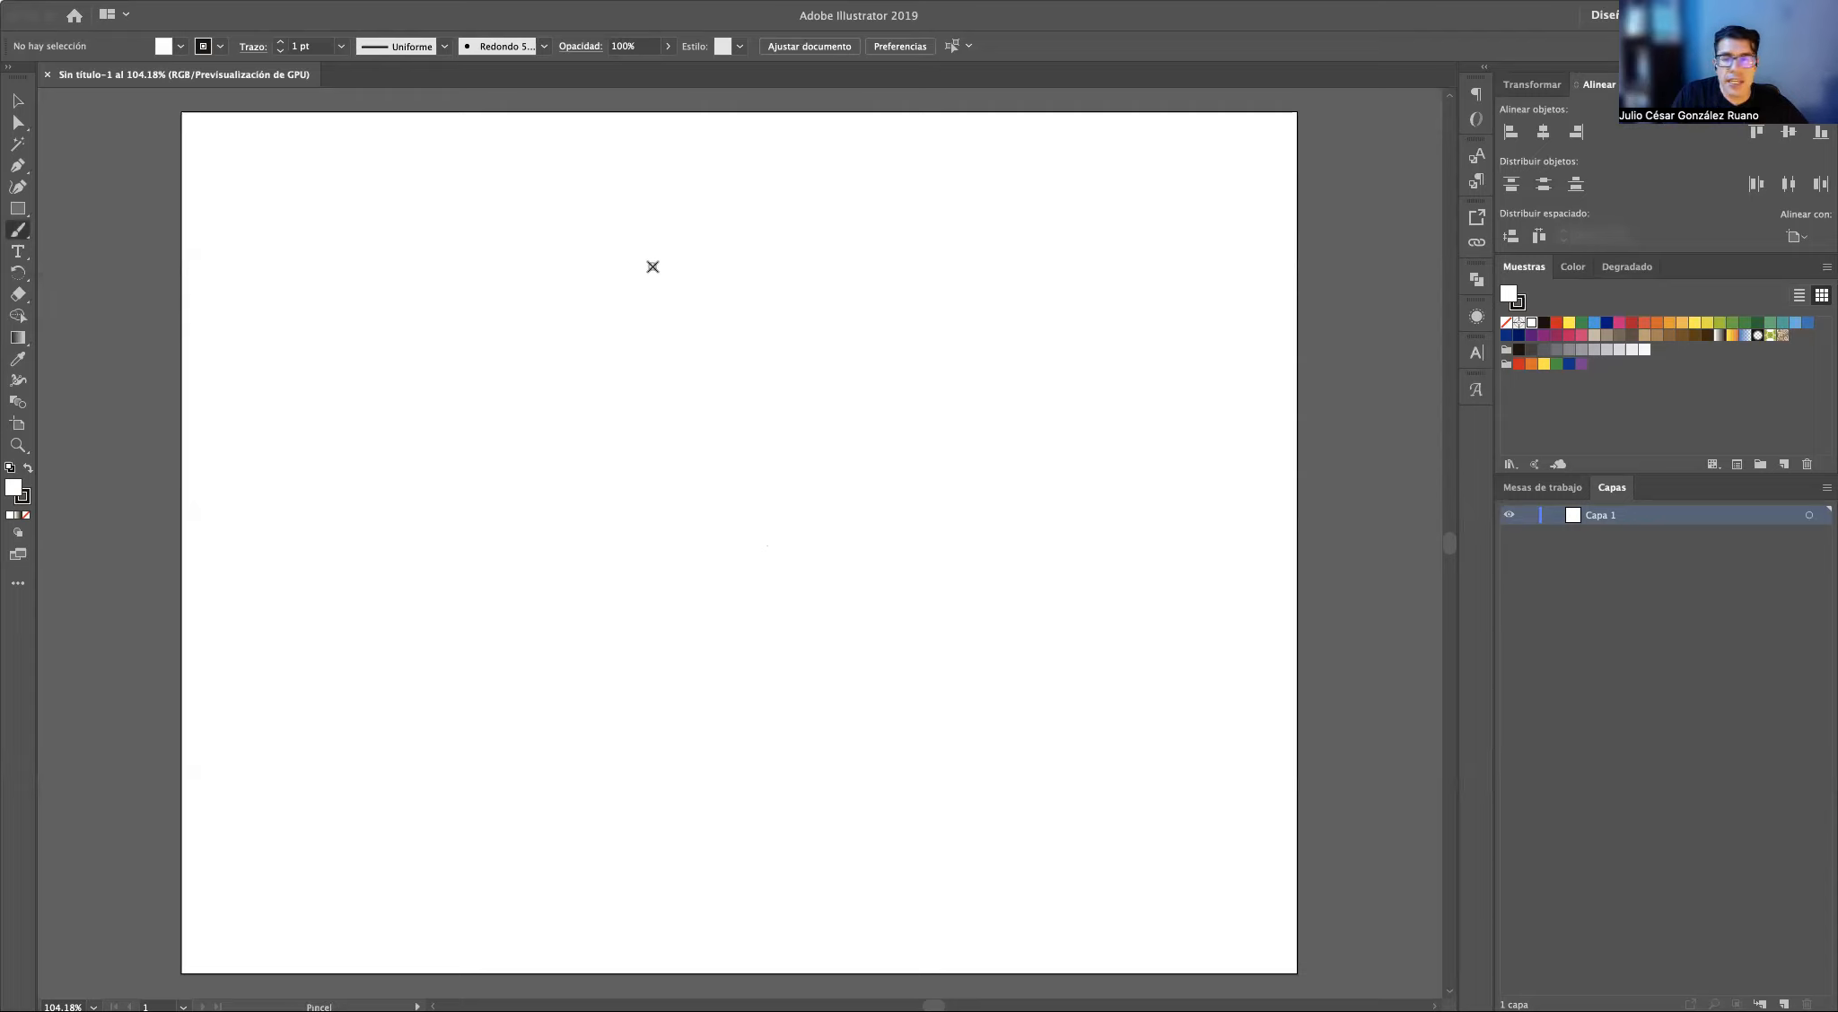
{"action": "left_click", "coordinate": [652, 266]}
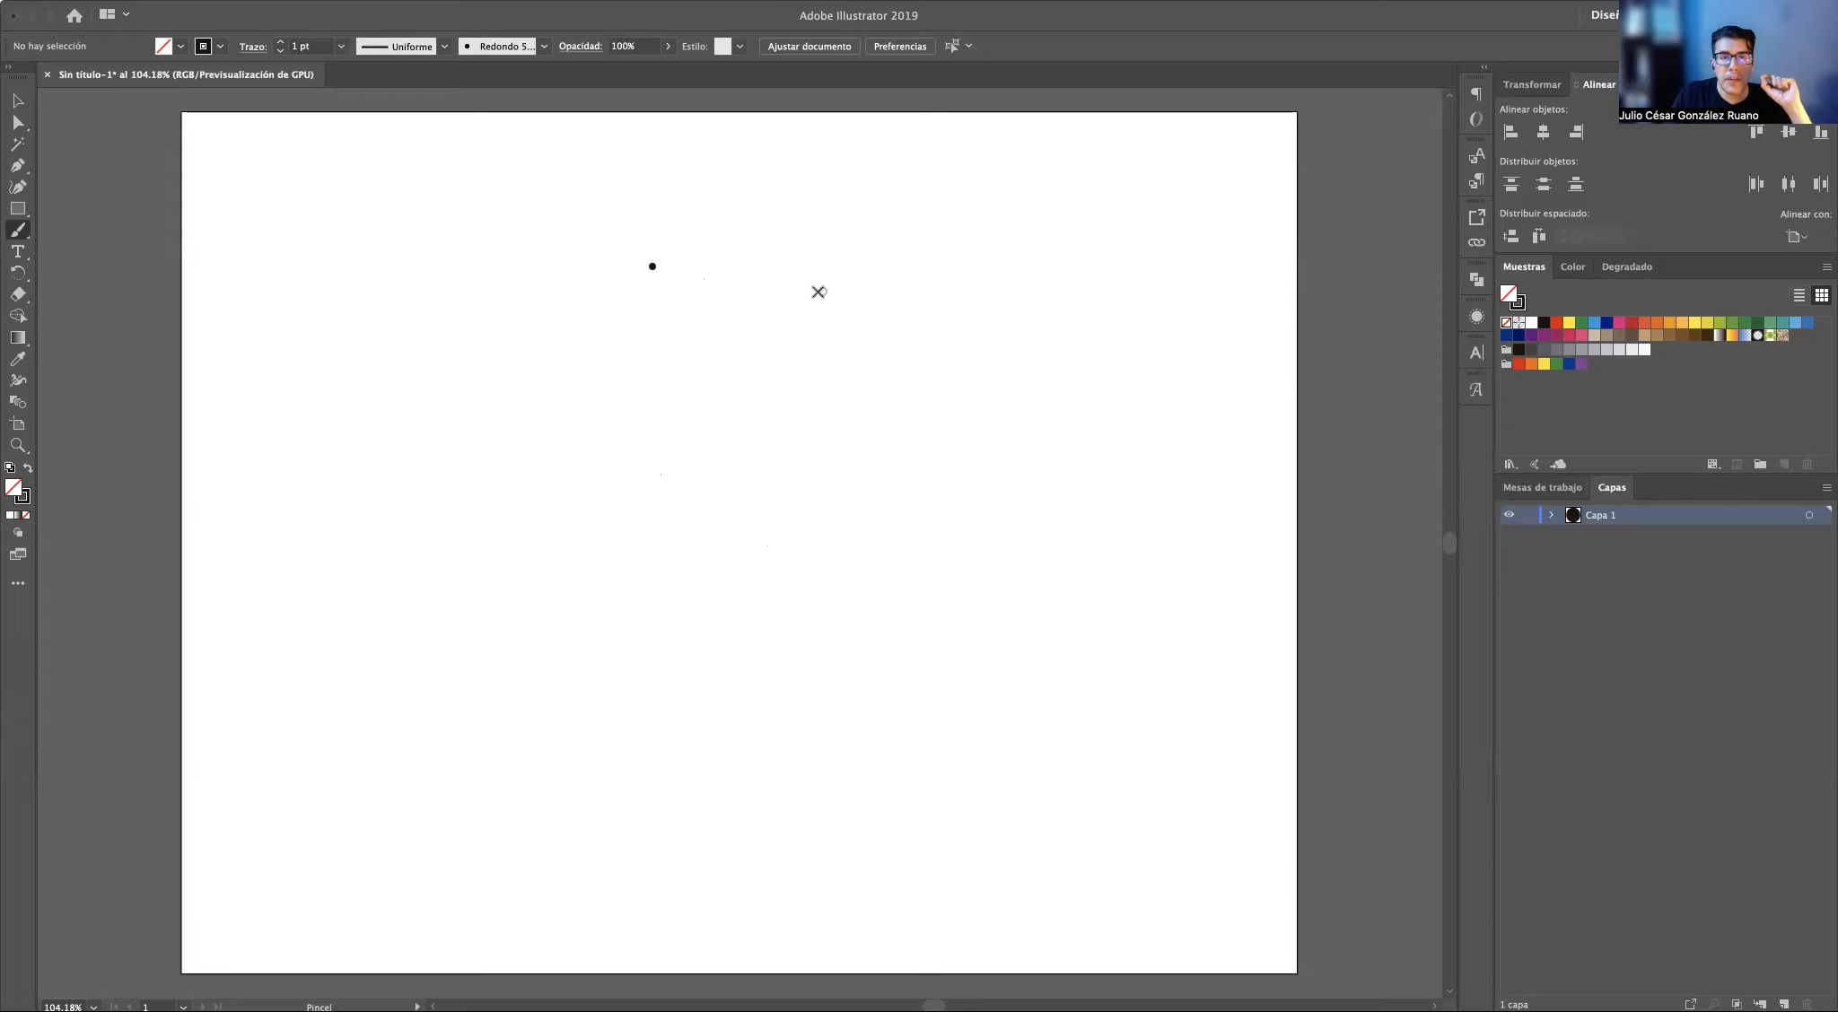
{"action": "left_click", "coordinate": [721, 273]}
{"action": "left_click", "coordinate": [798, 350]}
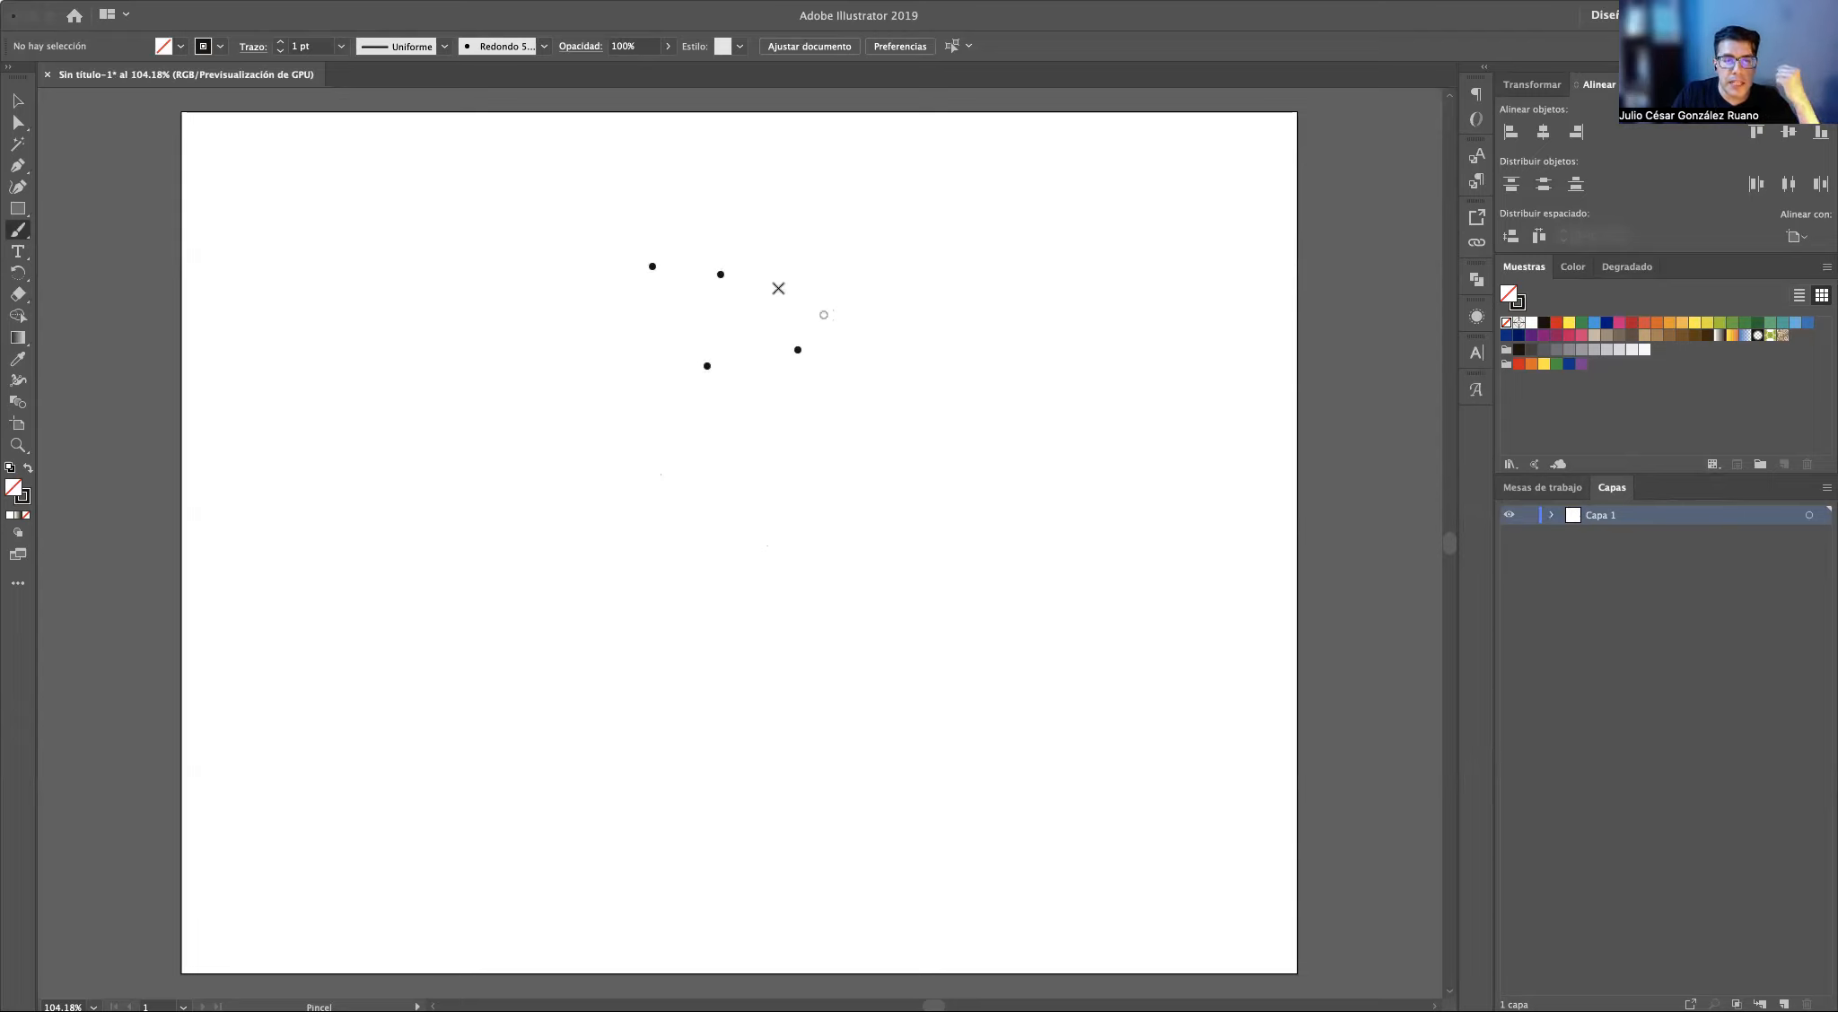
Paint a row of dots with gradually wider gaps and undo the extra dot below it
{"action": "left_click", "coordinate": [732, 272]}
{"action": "left_click", "coordinate": [742, 272]}
{"action": "left_click", "coordinate": [750, 271]}
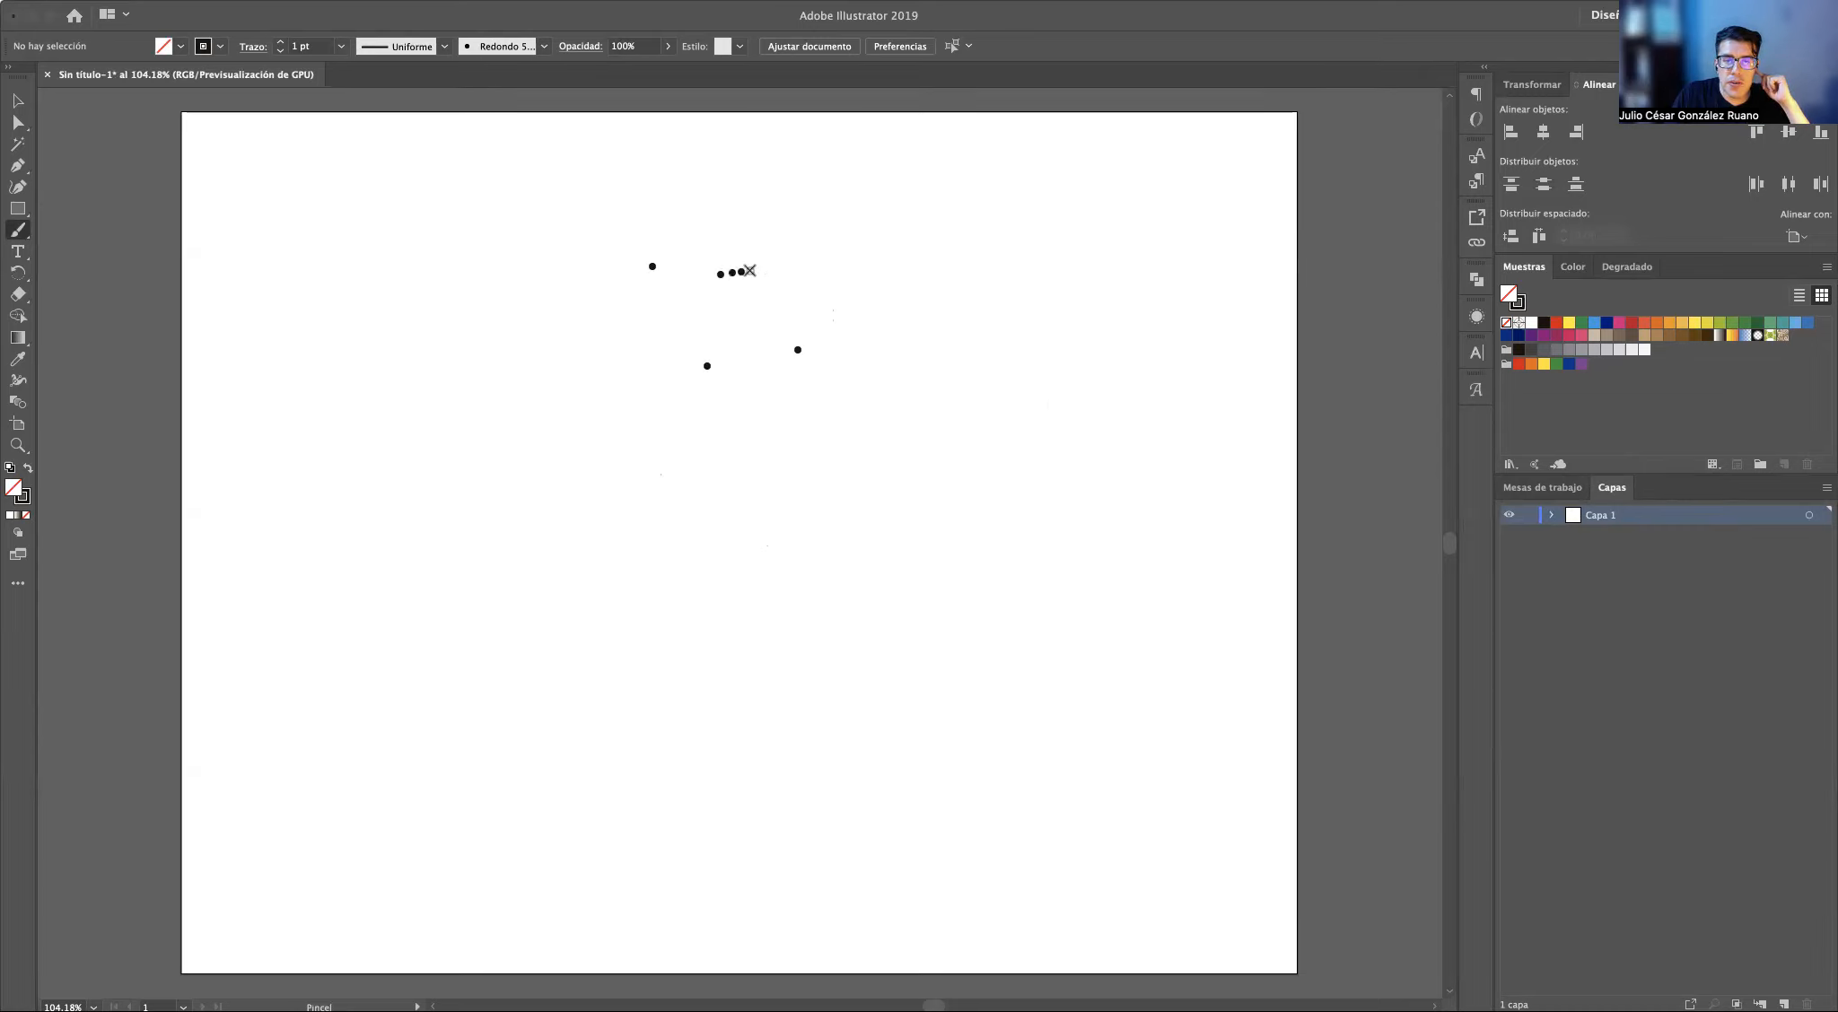
{"action": "left_click", "coordinate": [761, 269]}
{"action": "left_click", "coordinate": [779, 268]}
{"action": "left_click", "coordinate": [807, 266]}
{"action": "left_click", "coordinate": [833, 264]}
{"action": "left_click", "coordinate": [856, 265]}
{"action": "left_click", "coordinate": [721, 285]}
{"action": "key", "text": "ctrl+z"}
Duplicate the row of dots downward and repeat the copy into a dense block, finishing with all dots selected
{"action": "key", "text": "v"}
{"action": "mouse_move", "coordinate": [707, 256]}
{"action": "left_mouse_down"}
{"action": "mouse_move", "coordinate": [886, 282]}
{"action": "mouse_move", "coordinate": [847, 265]}
{"action": "mouse_move", "coordinate": [837, 281]}
{"action": "left_mouse_up"}
{"action": "key", "text": "ctrl+d"}
{"action": "key", "text": "ctrl+d"}
{"action": "key", "text": "ctrl+d"}
{"action": "key", "text": "ctrl+d"}
{"action": "key", "text": "ctrl+d"}
{"action": "key", "text": "ctrl+d"}
{"action": "key", "text": "ctrl+d"}
{"action": "key", "text": "ctrl+d"}
{"action": "key", "text": "ctrl+d"}
{"action": "key", "text": "ctrl+d"}
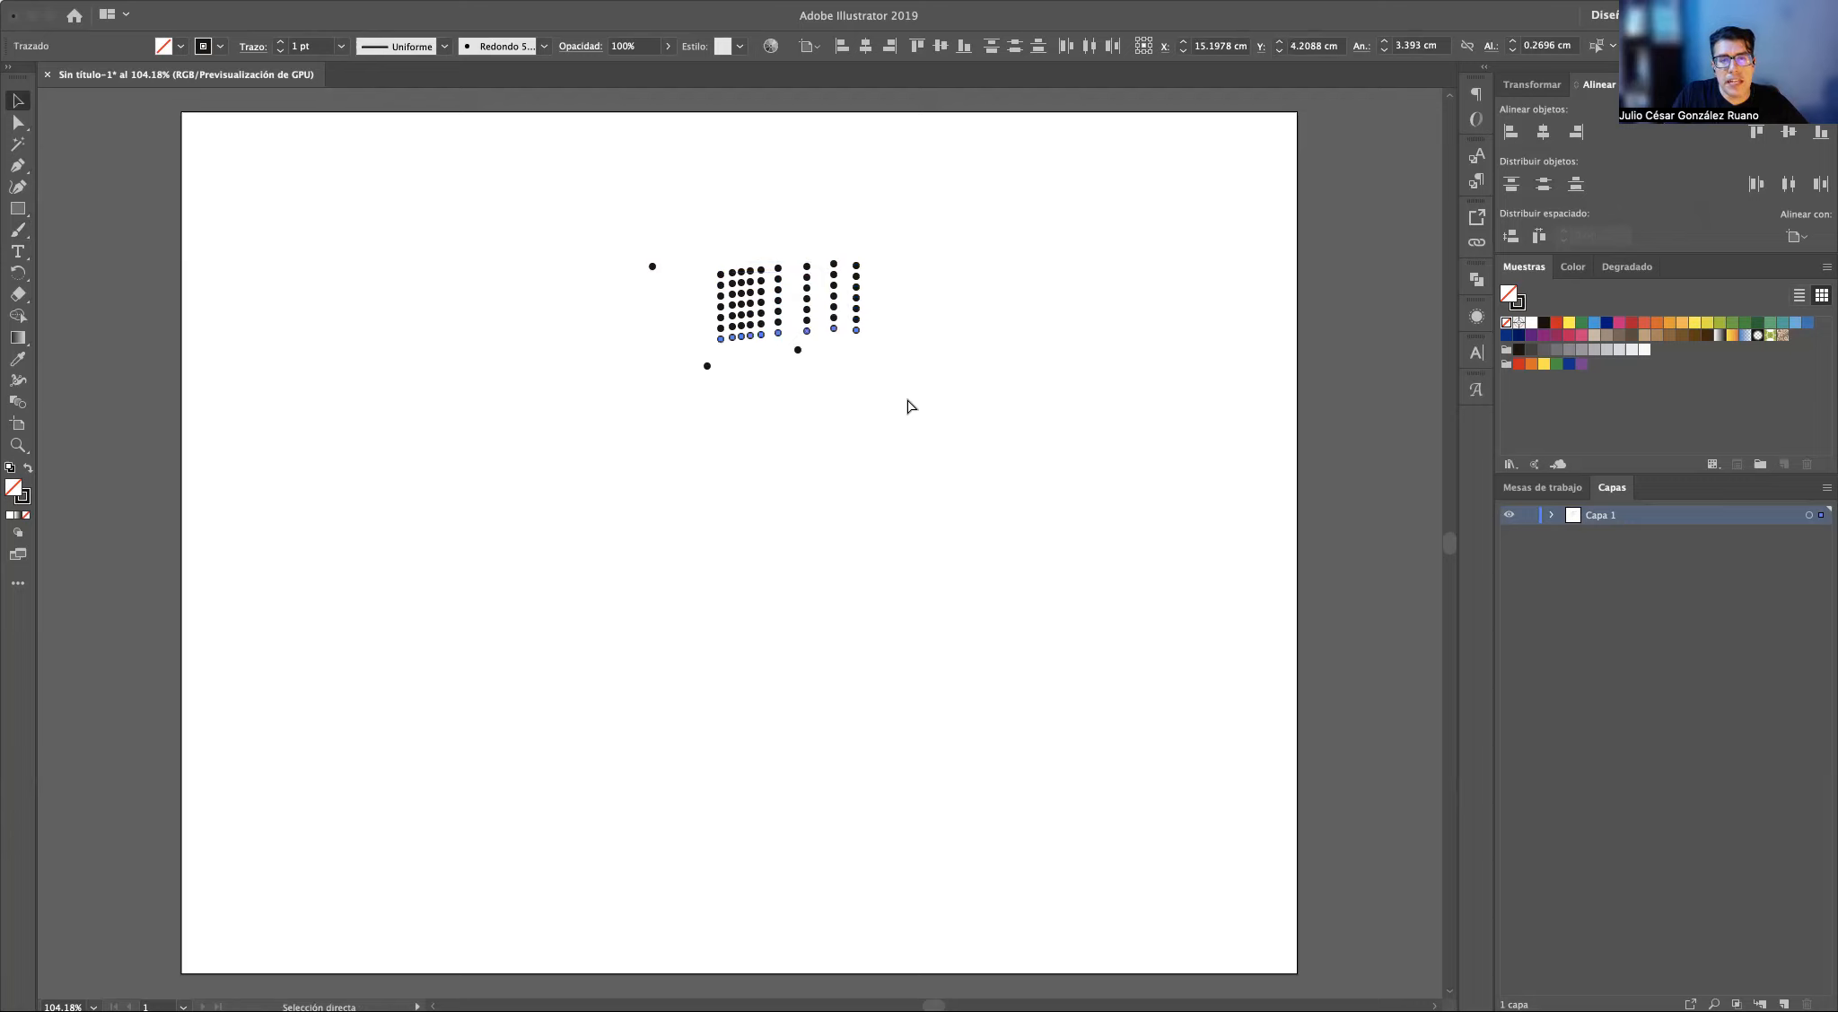
{"action": "left_click", "coordinate": [1235, 390]}
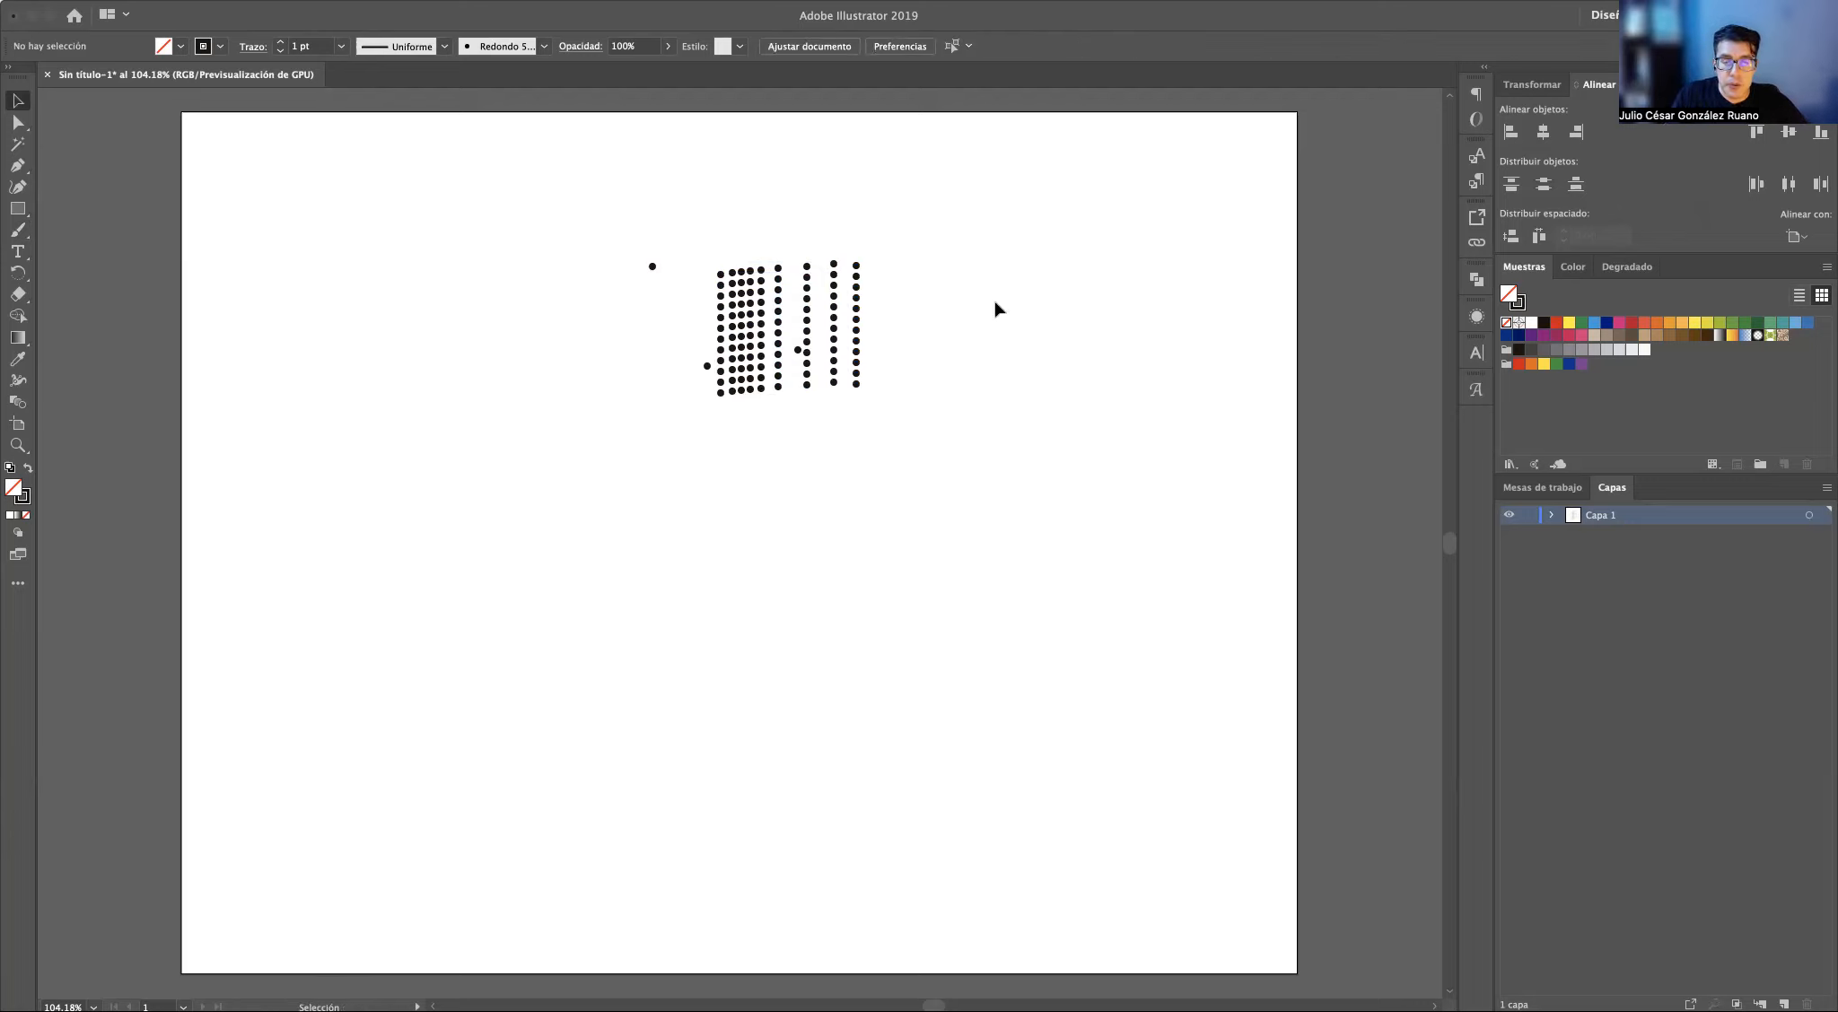
{"action": "left_click_drag", "start_coordinate": [606, 212], "coordinate": [932, 435]}
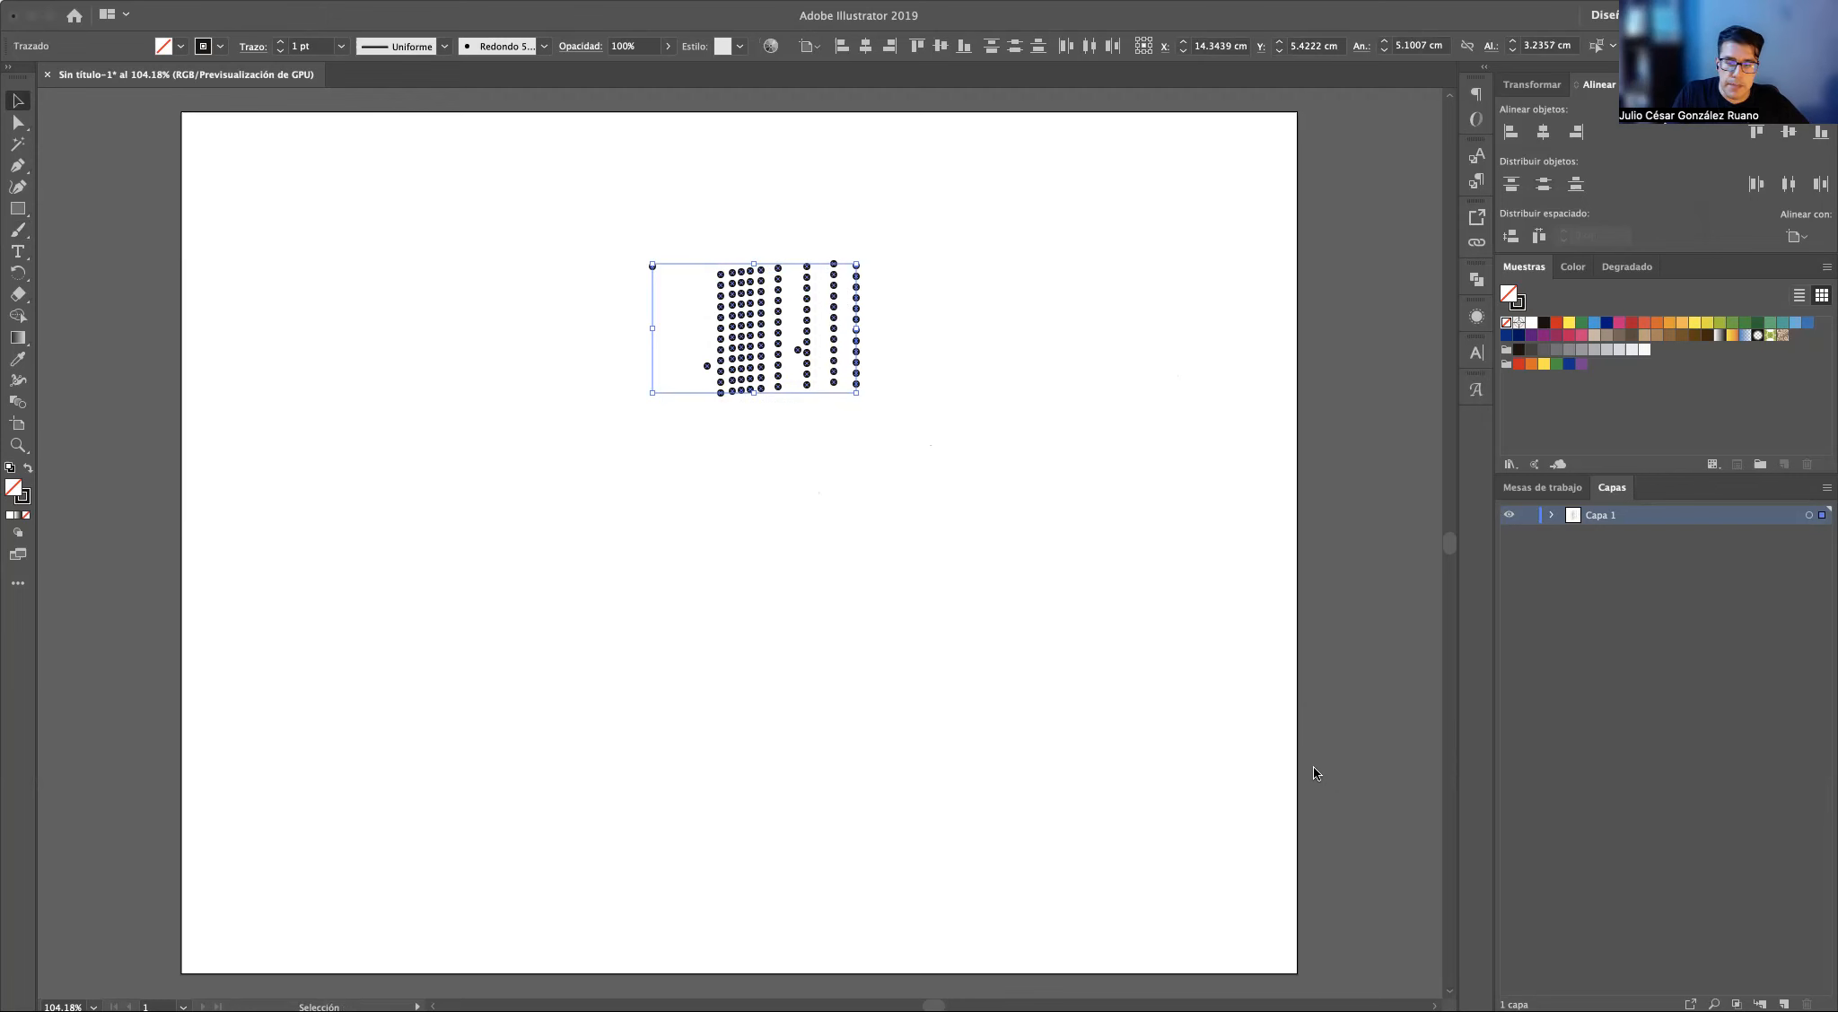
Switch to the presentation, go to the El punto de fuga page and mark where the road meets the horizon
{"action": "key", "text": "super+Tab"}
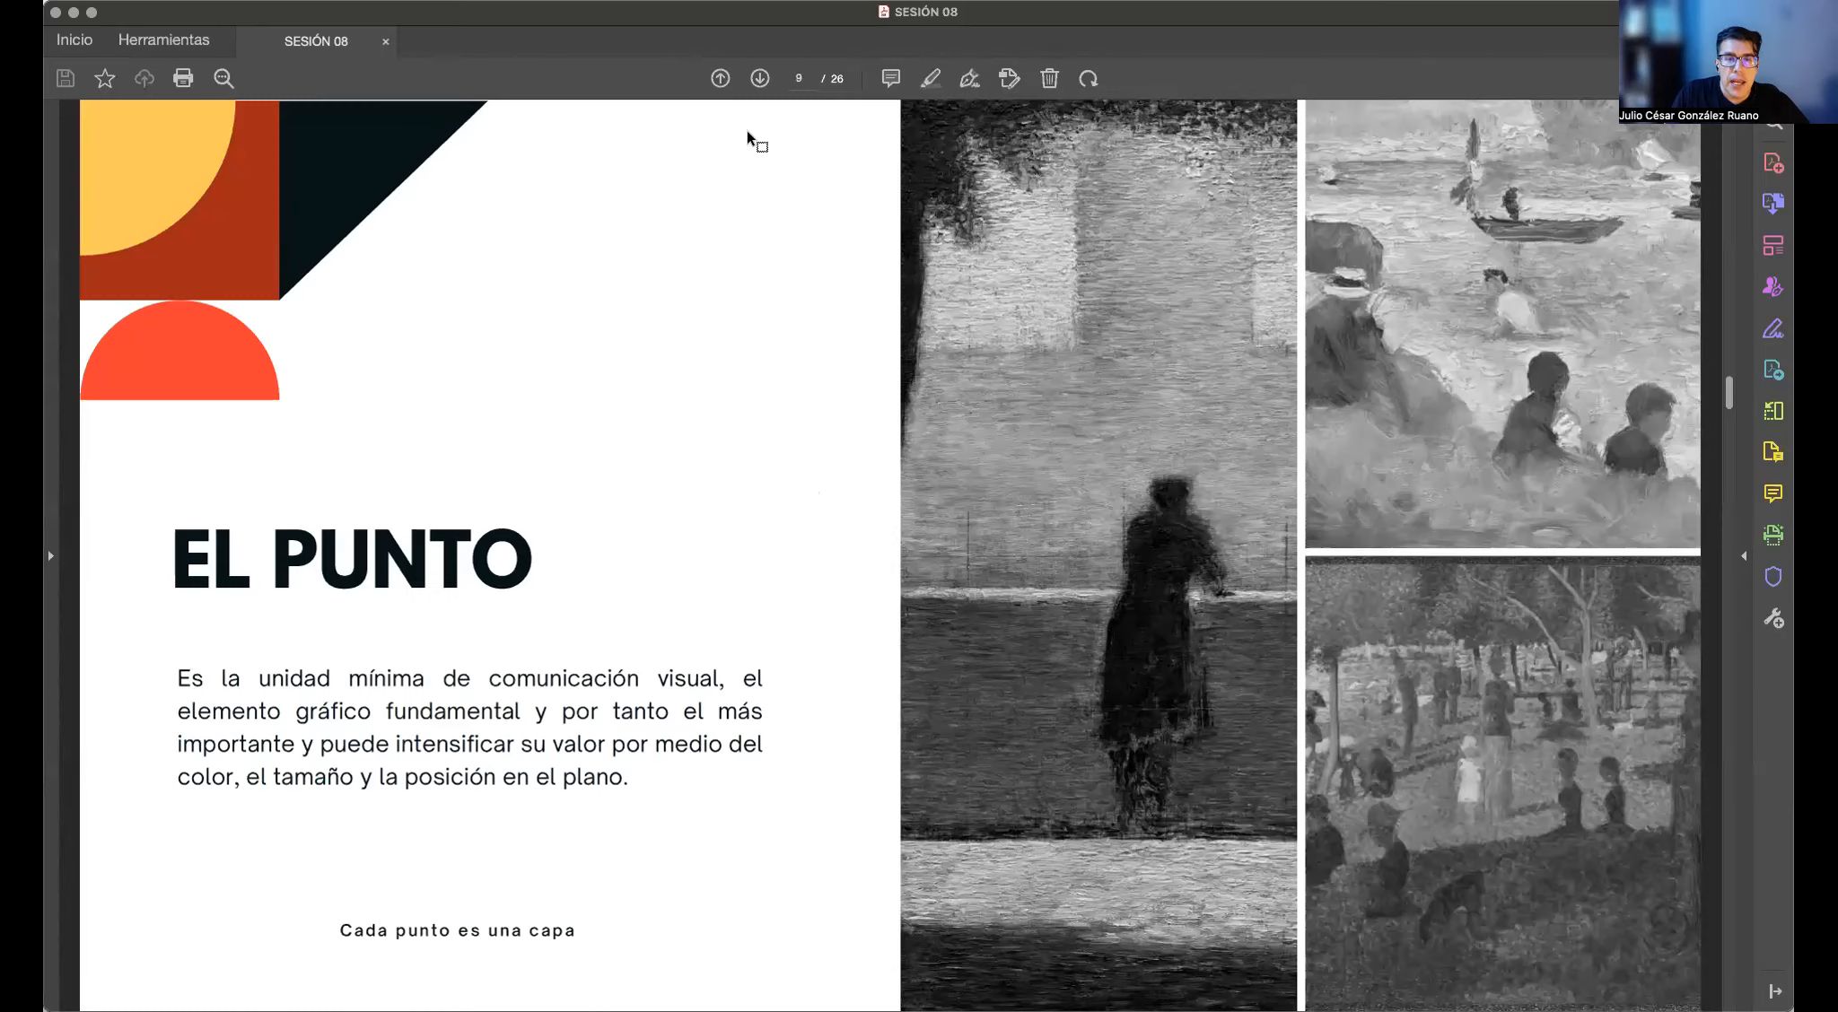
{"action": "left_click", "coordinate": [755, 79]}
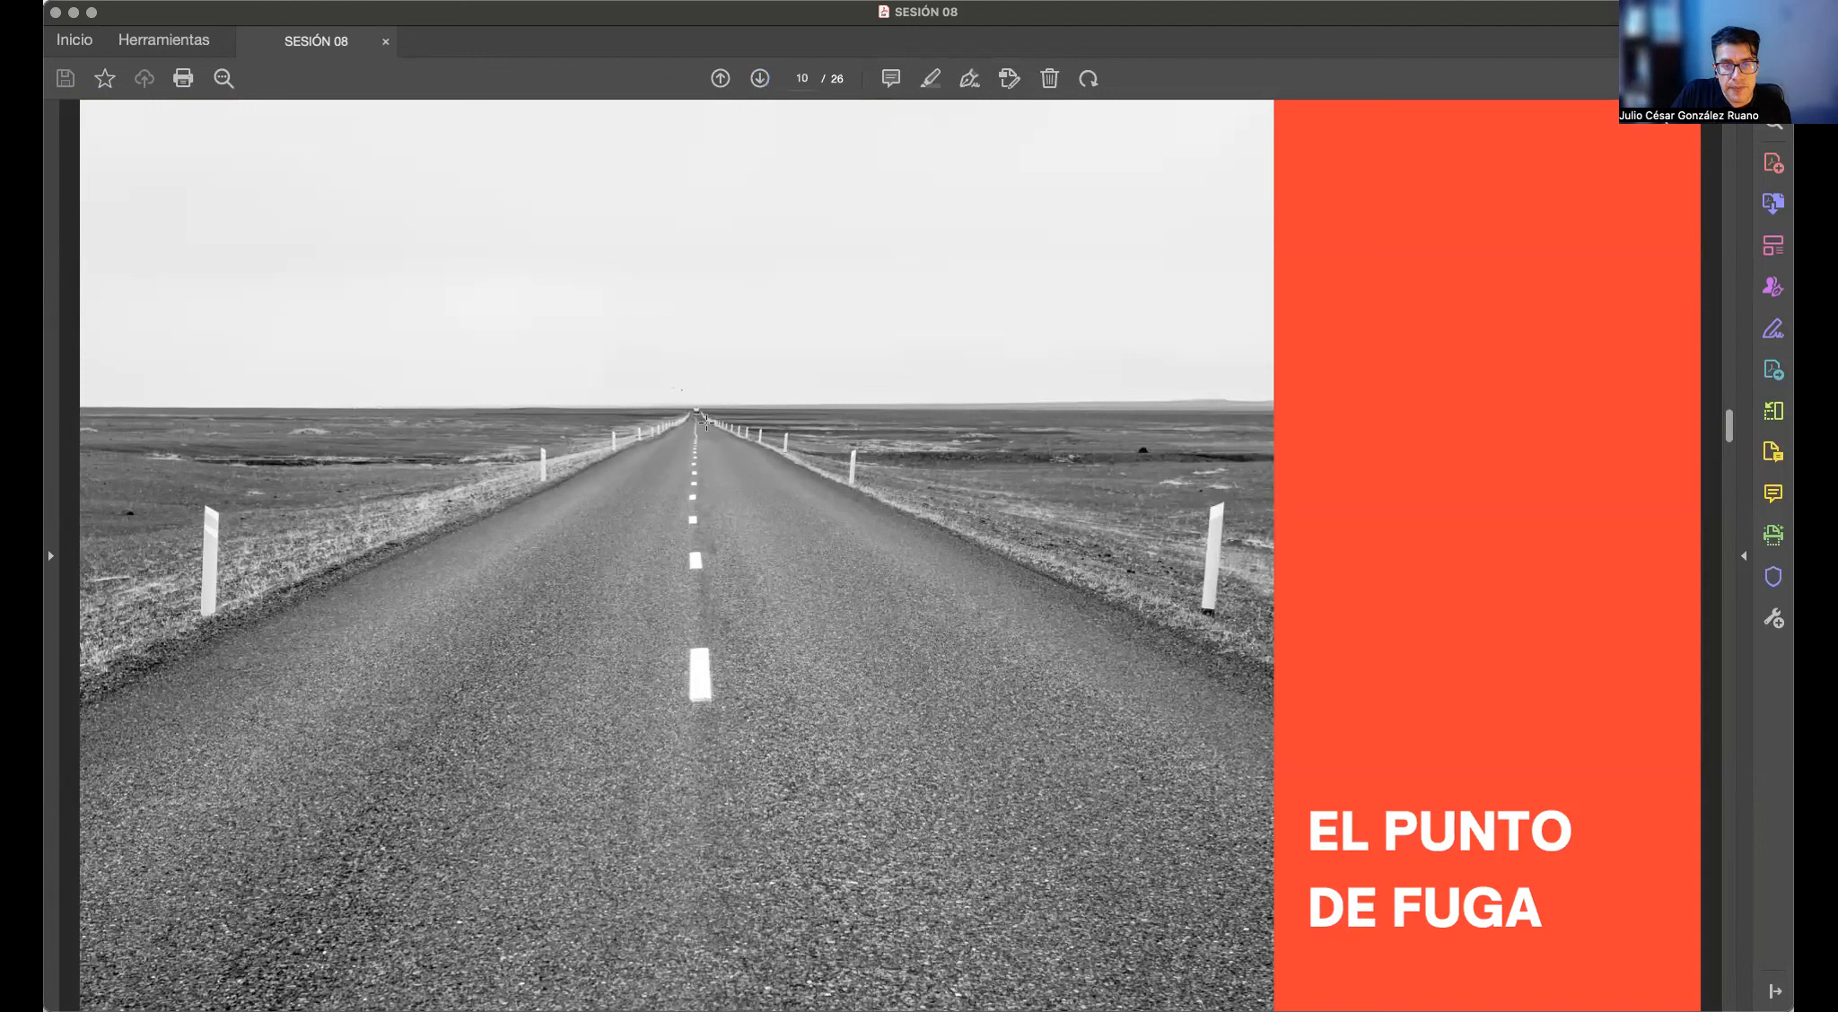
{"action": "left_click_drag", "start_coordinate": [679, 387], "coordinate": [706, 423]}
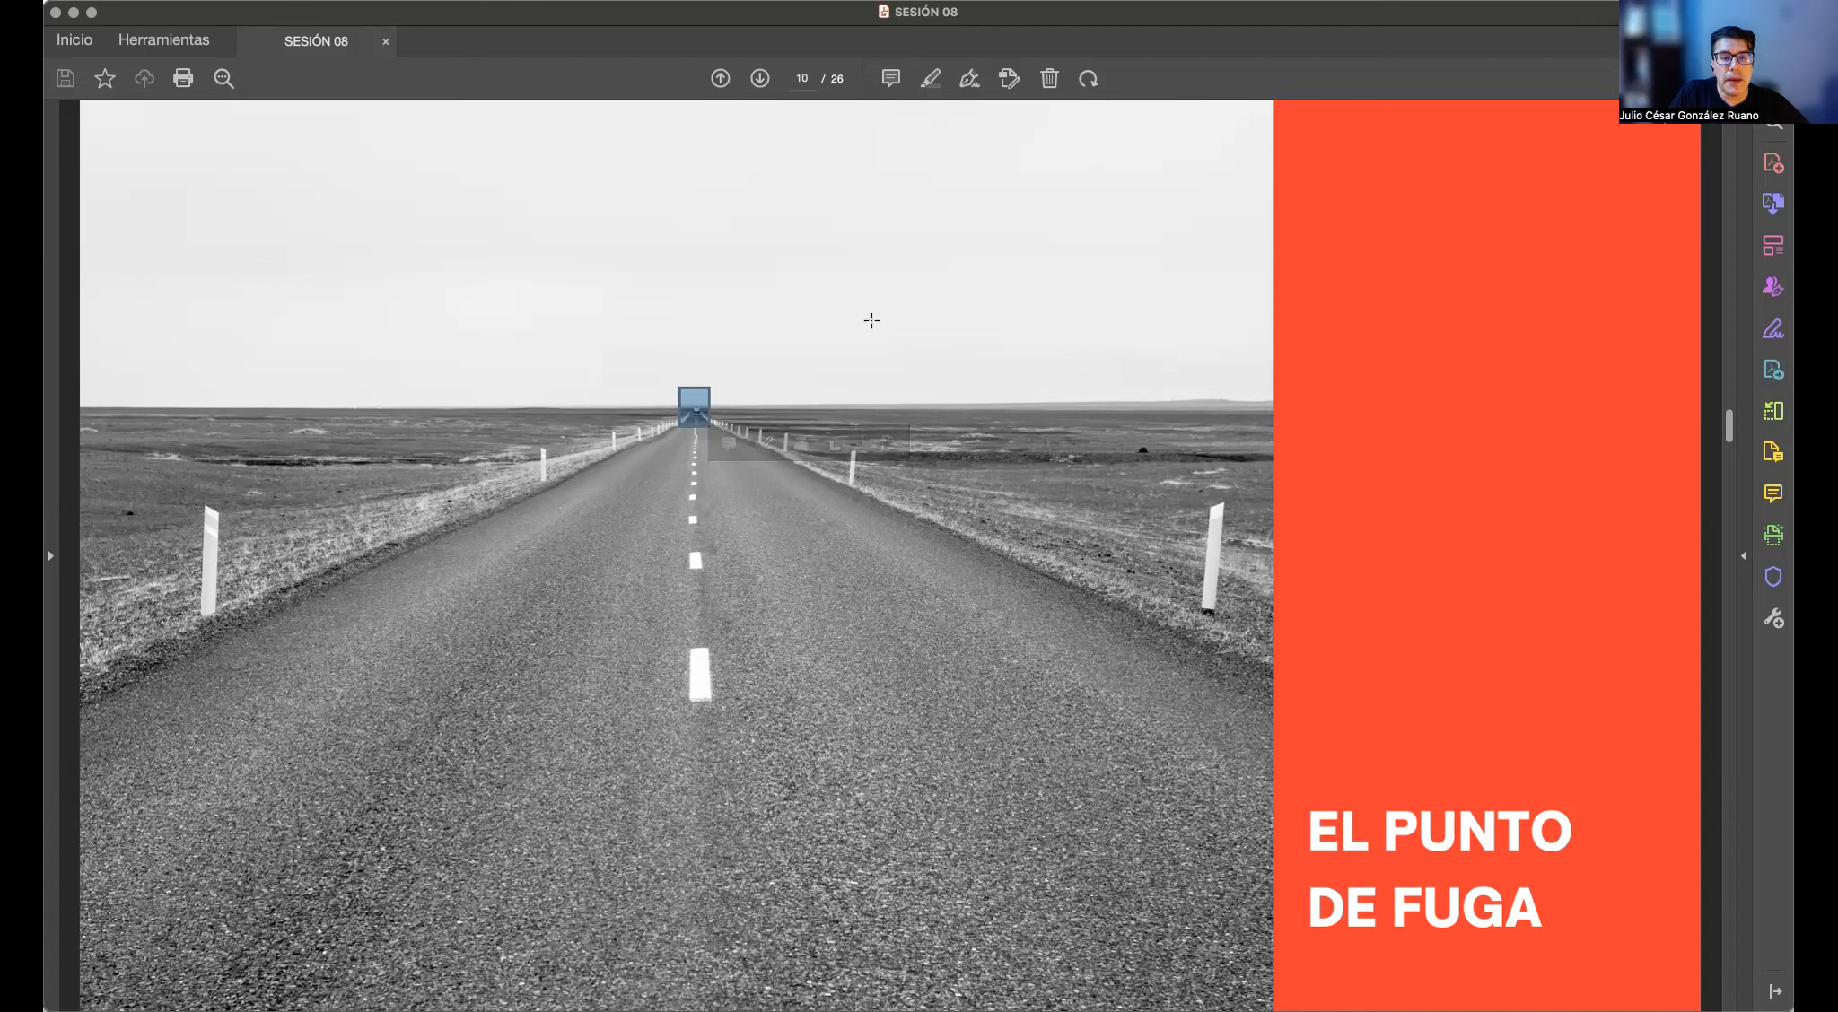
Return to Illustrator and delete all the dots from the artboard
{"action": "key", "text": "super+Tab"}
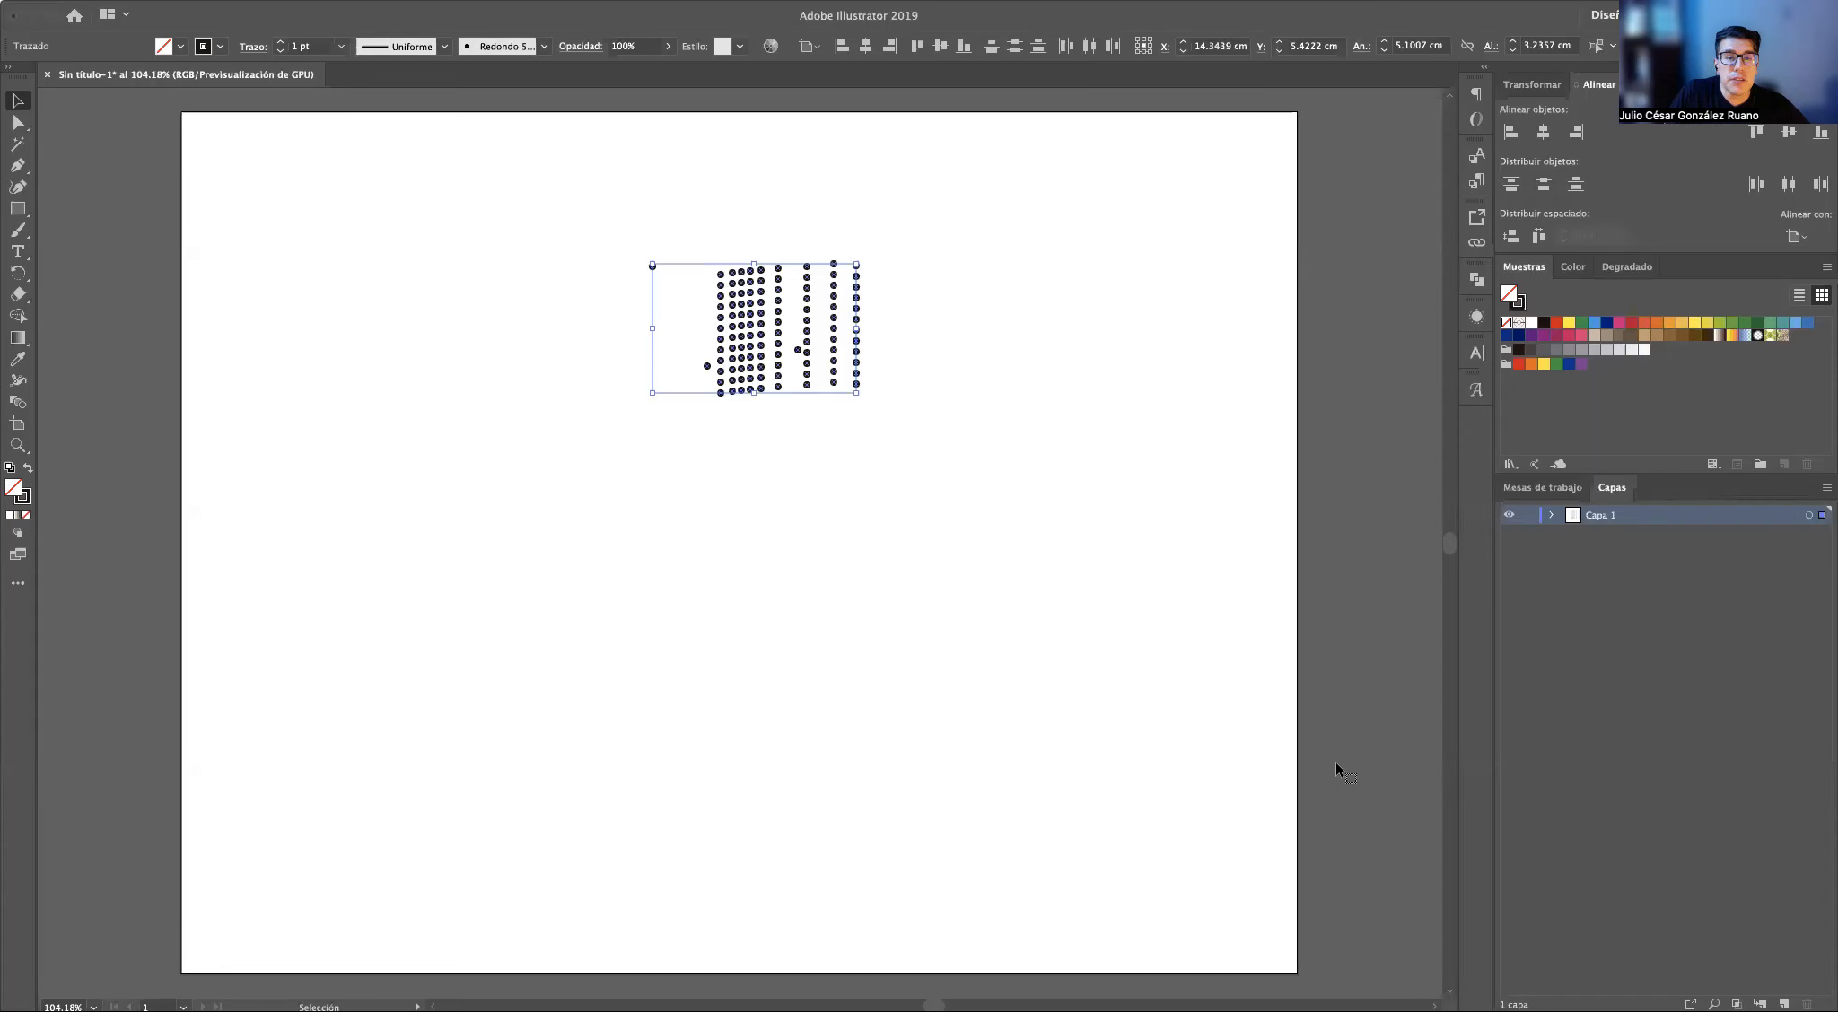
{"action": "left_click_drag", "start_coordinate": [556, 229], "coordinate": [905, 493]}
{"action": "key", "text": "Delete"}
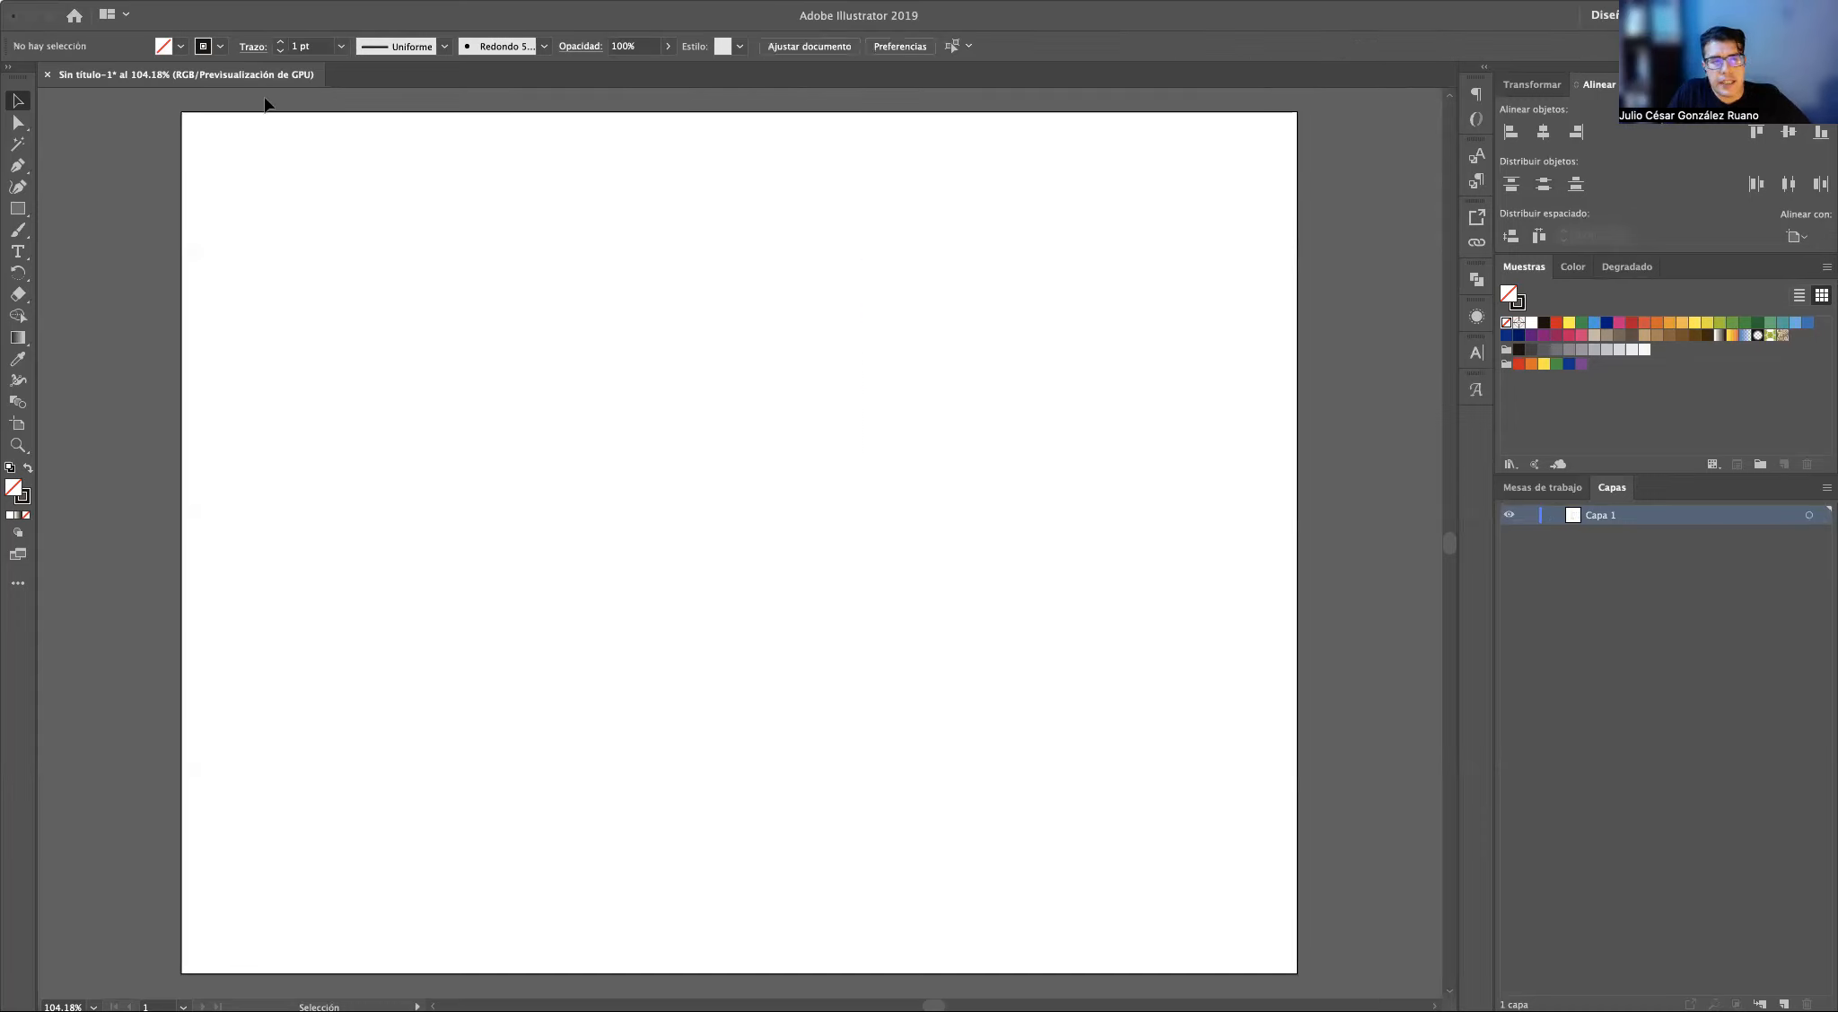
Draw a square about 7.44 cm wide on the artboard's left half and move it lower
{"action": "left_click", "coordinate": [16, 212]}
{"action": "left_click_drag", "start_coordinate": [15, 215], "coordinate": [658, 527]}
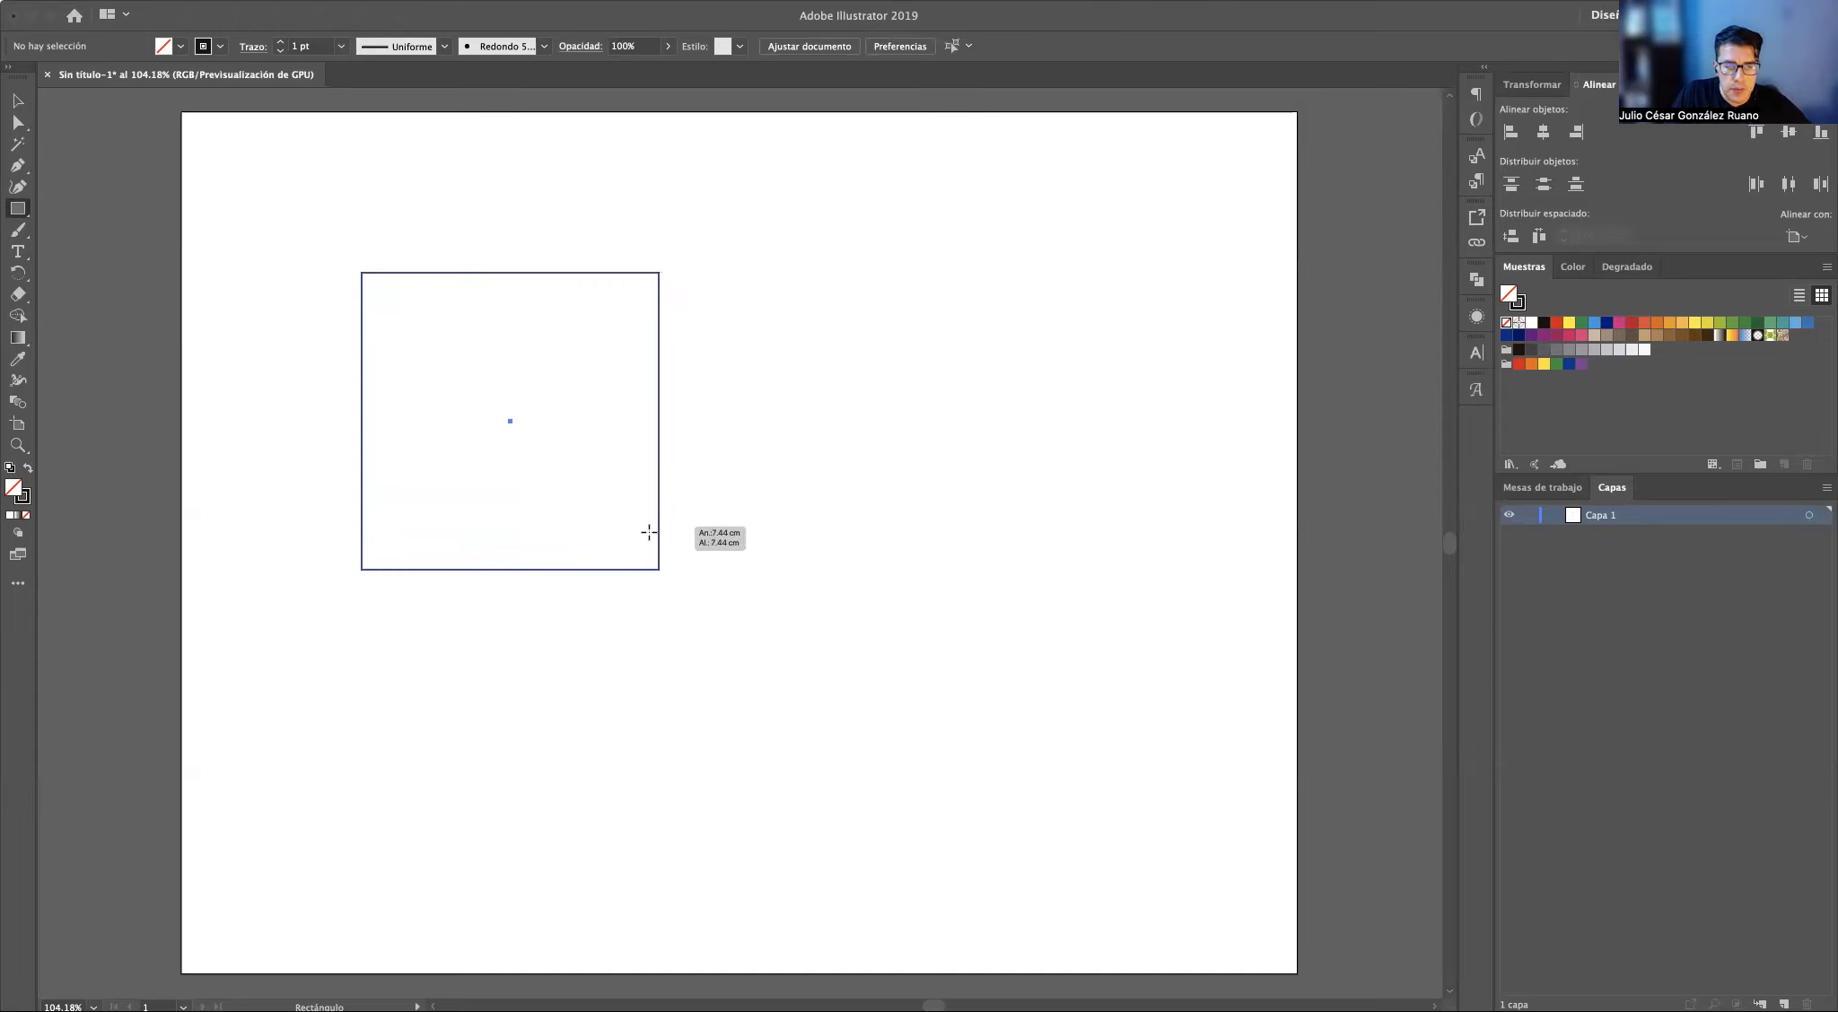
{"action": "key", "text": "v"}
{"action": "left_click", "coordinate": [778, 485]}
{"action": "left_click_drag", "start_coordinate": [537, 275], "coordinate": [575, 458]}
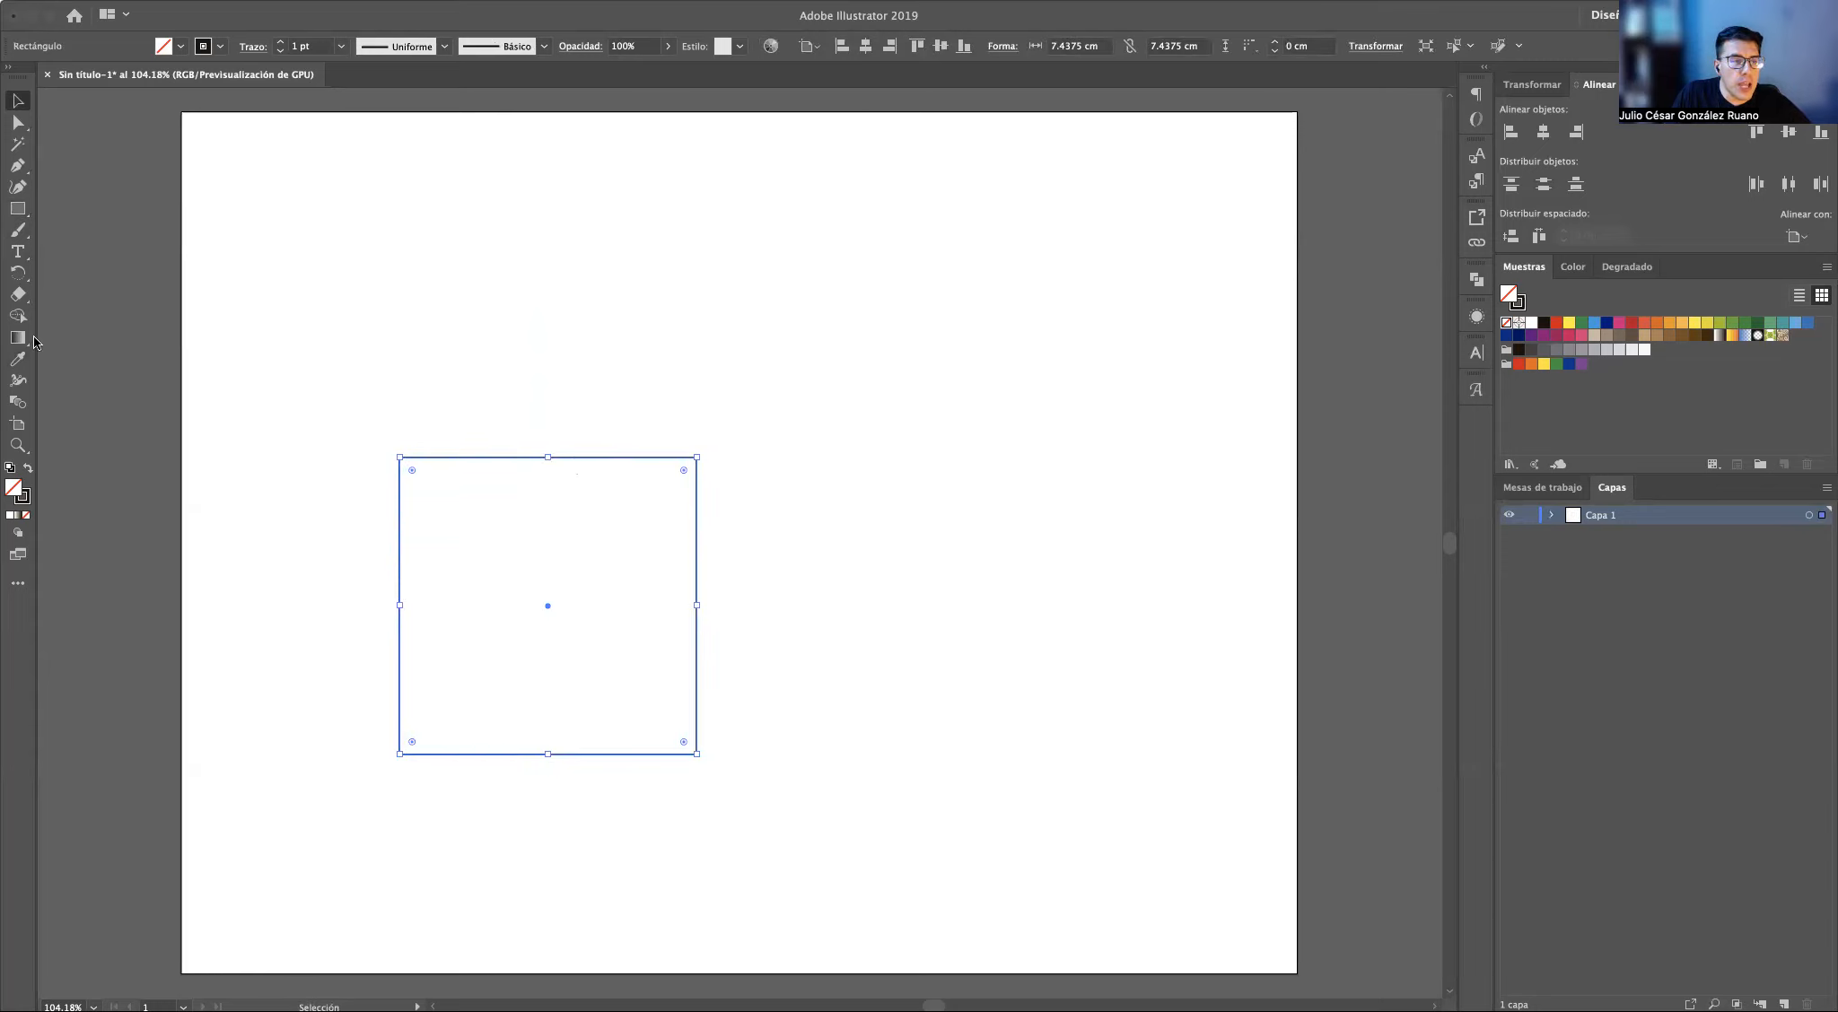
Paint a vanishing point dot above and right of the square, and connect the square's two upper corners and lower-right corner to it with line segments
{"action": "left_click", "coordinate": [23, 234]}
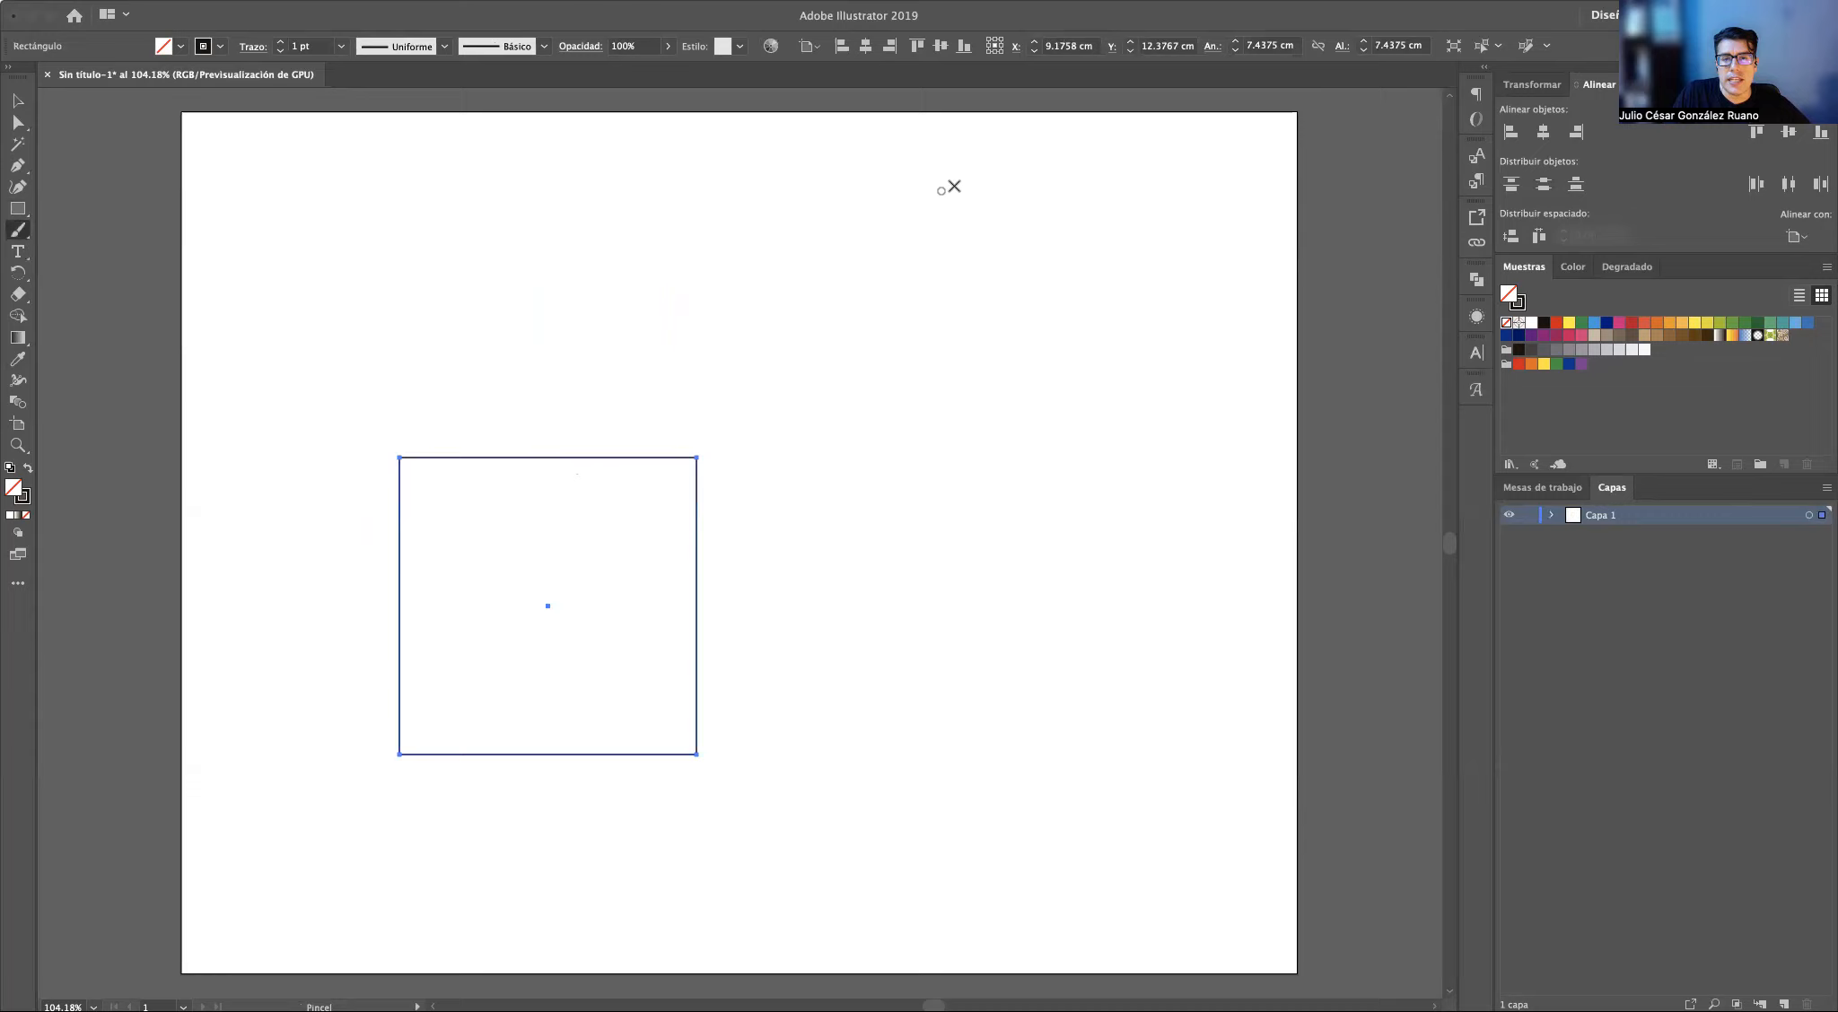
{"action": "left_click", "coordinate": [891, 216]}
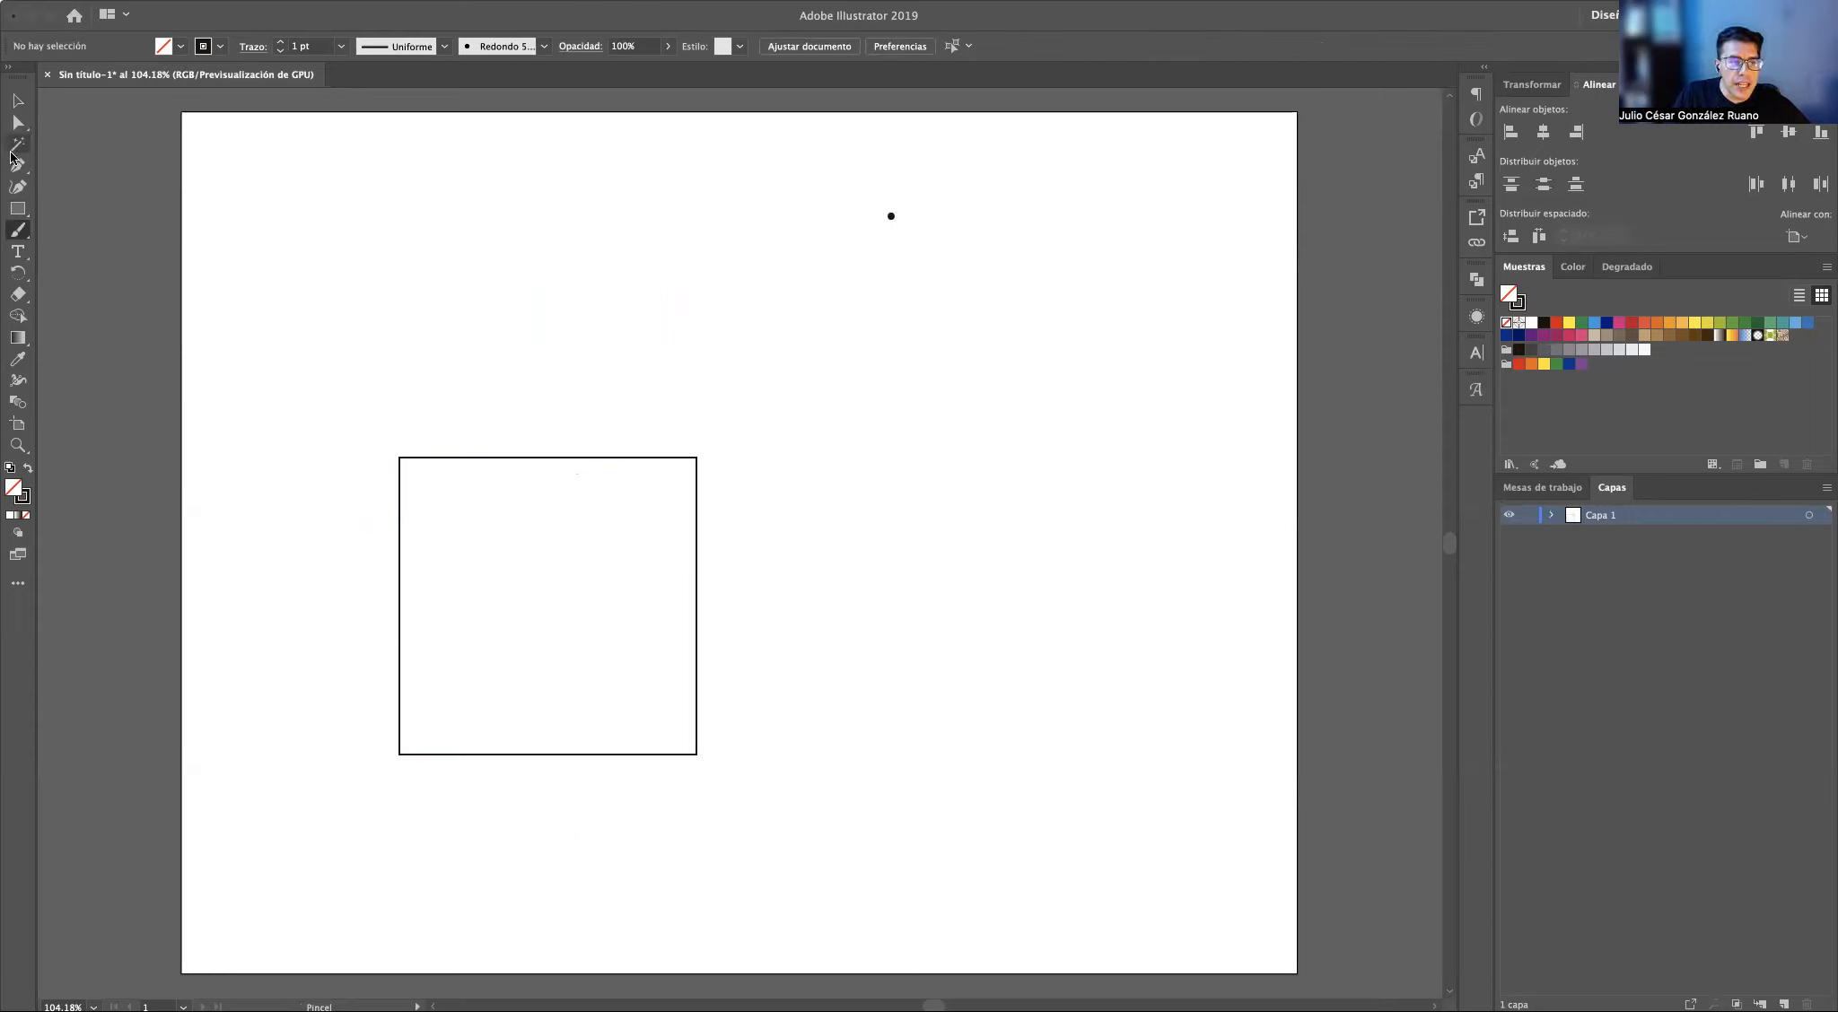
{"action": "left_click", "coordinate": [18, 208]}
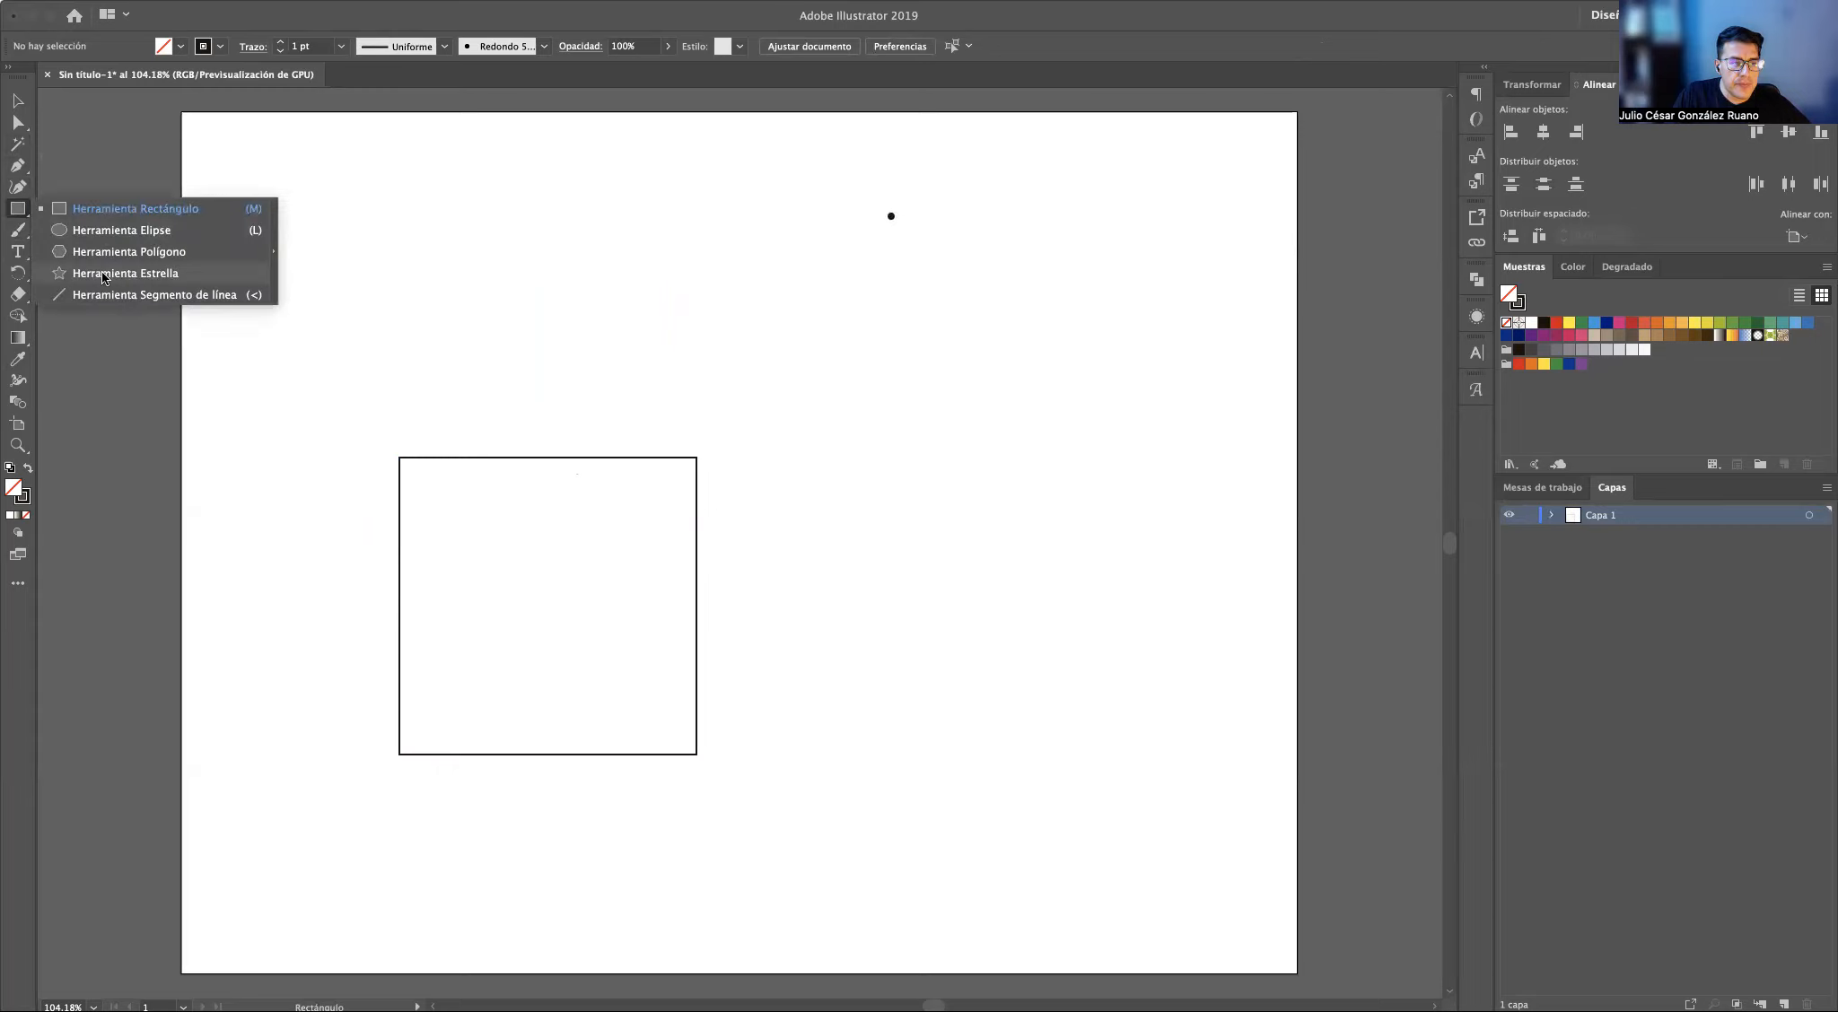
{"action": "left_click", "coordinate": [126, 297]}
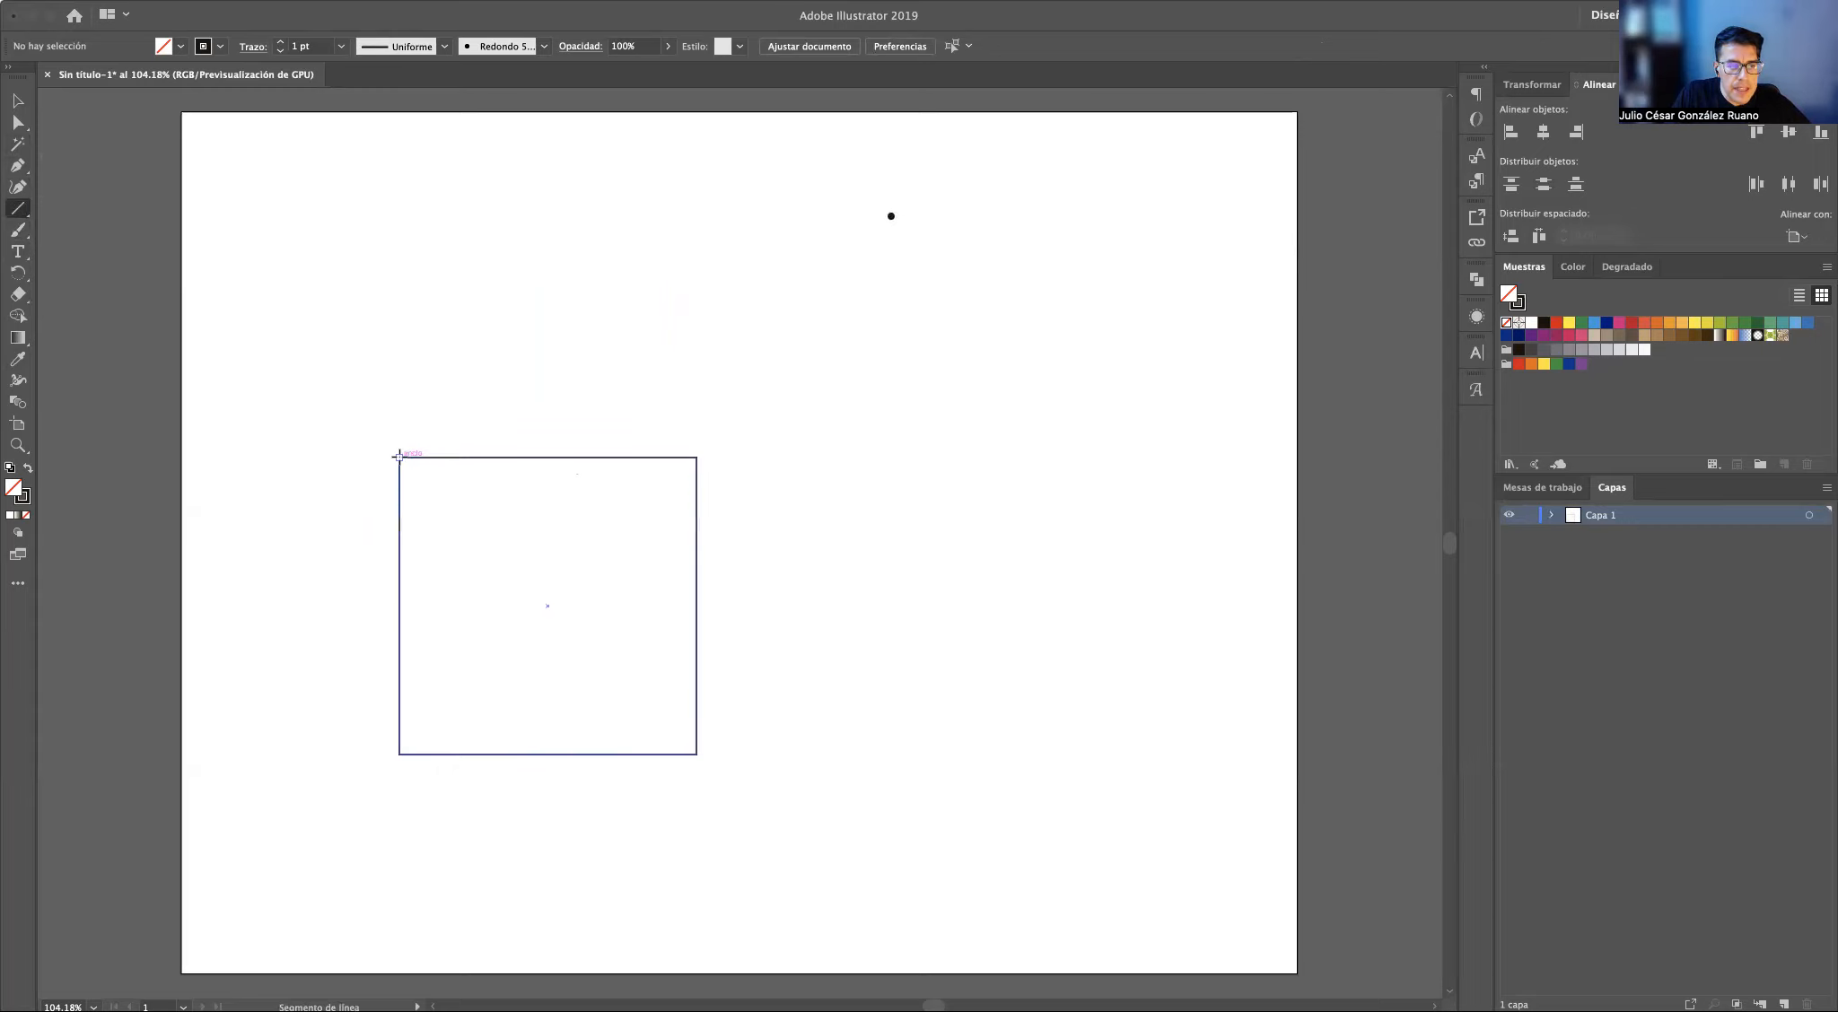
{"action": "left_click_drag", "start_coordinate": [396, 457], "coordinate": [891, 215]}
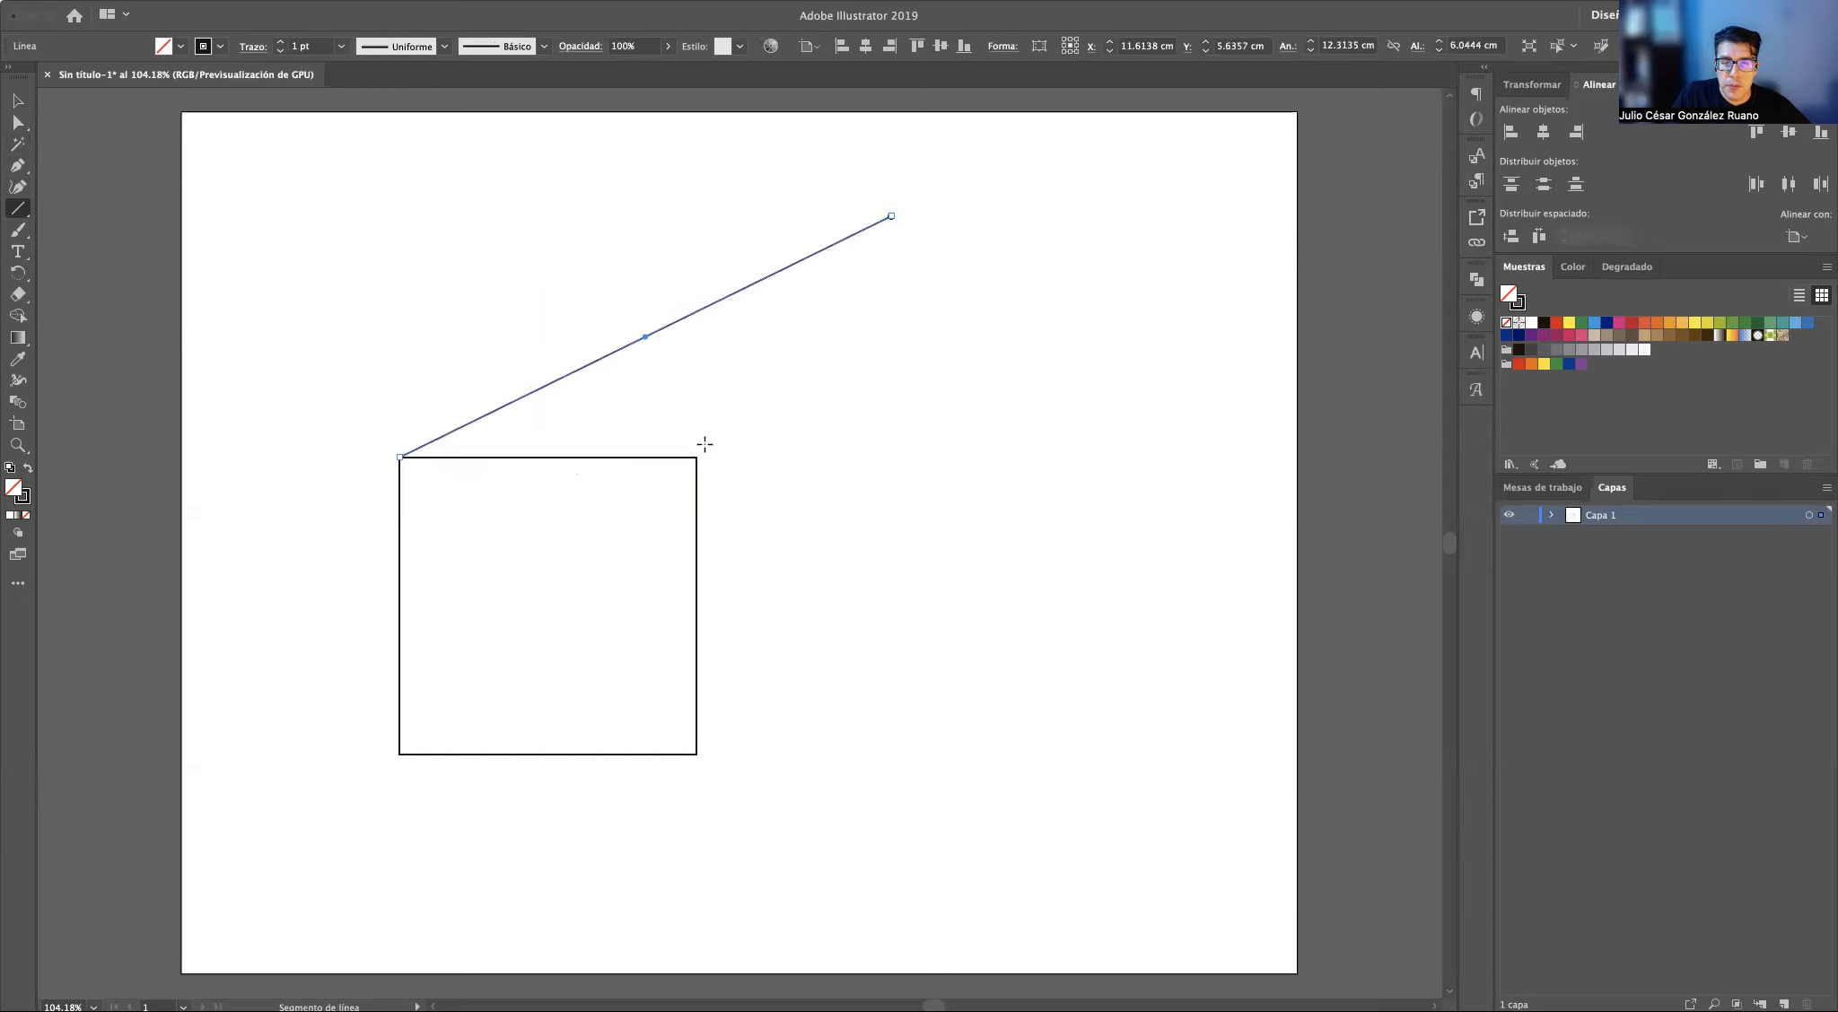
{"action": "left_click_drag", "start_coordinate": [696, 457], "coordinate": [891, 215]}
{"action": "left_click_drag", "start_coordinate": [697, 754], "coordinate": [891, 216]}
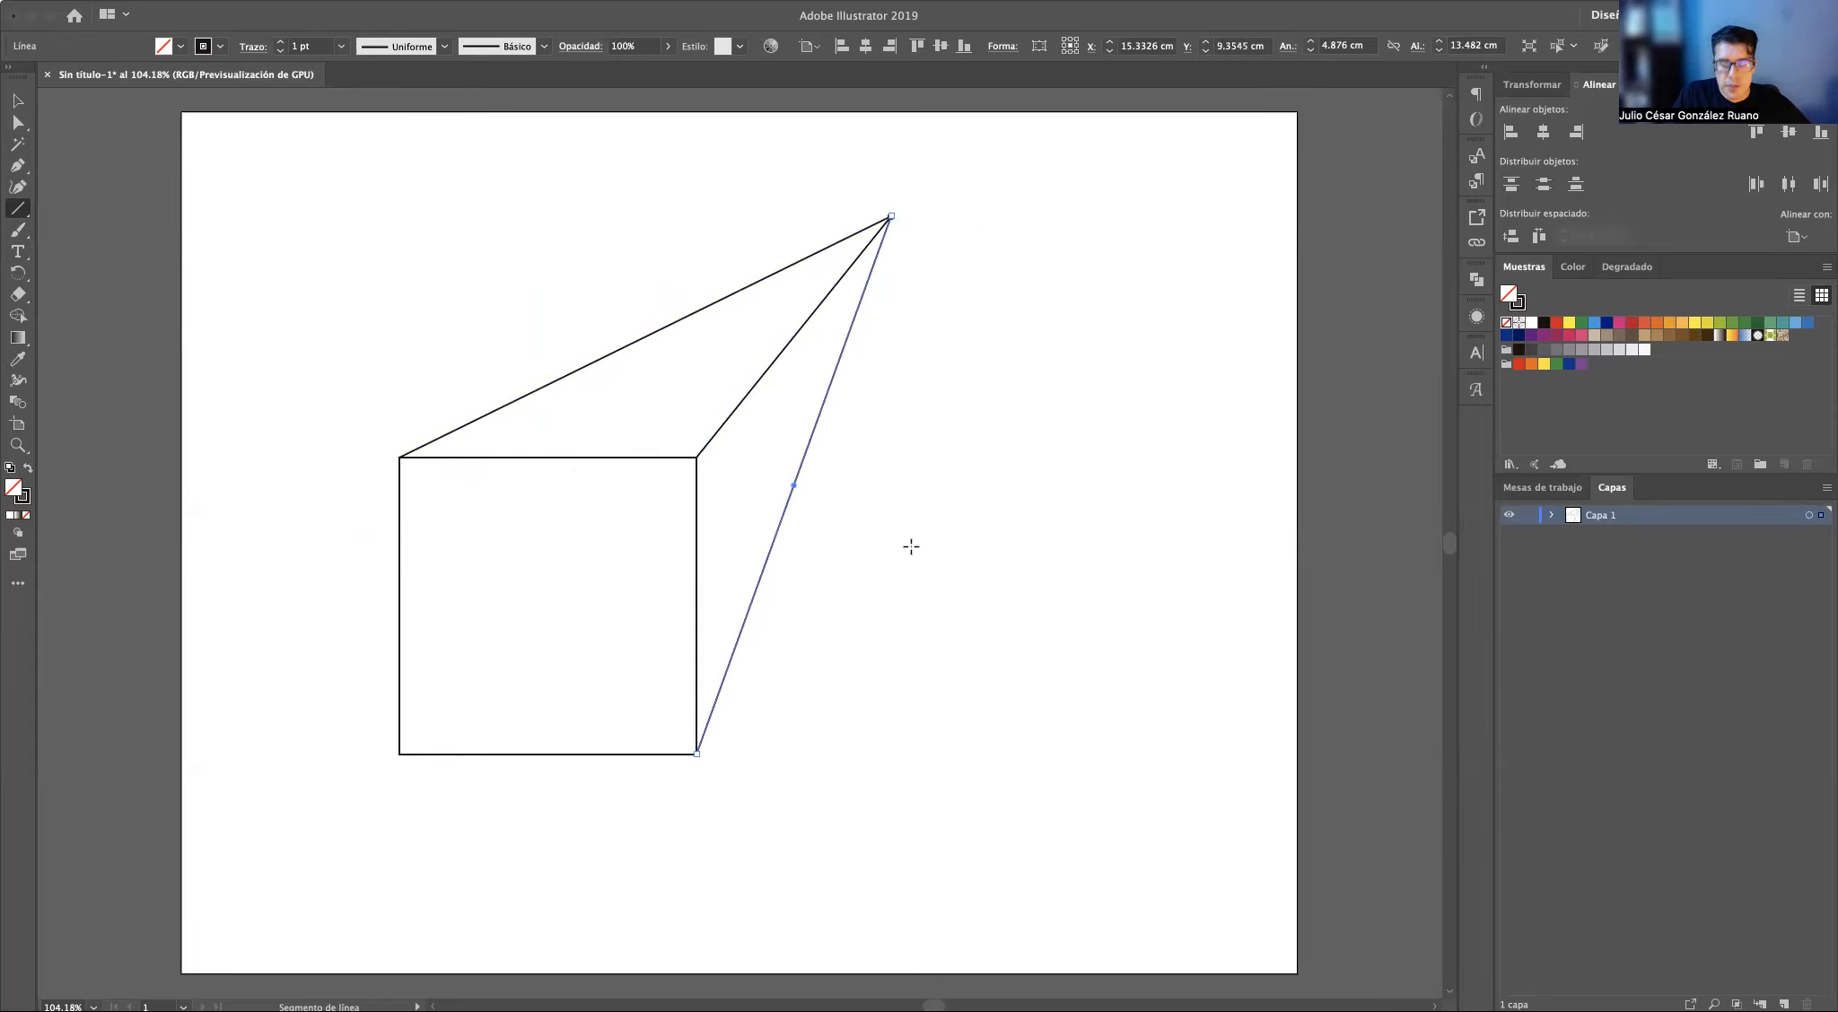
{"action": "key", "text": "v"}
{"action": "left_click", "coordinate": [956, 503]}
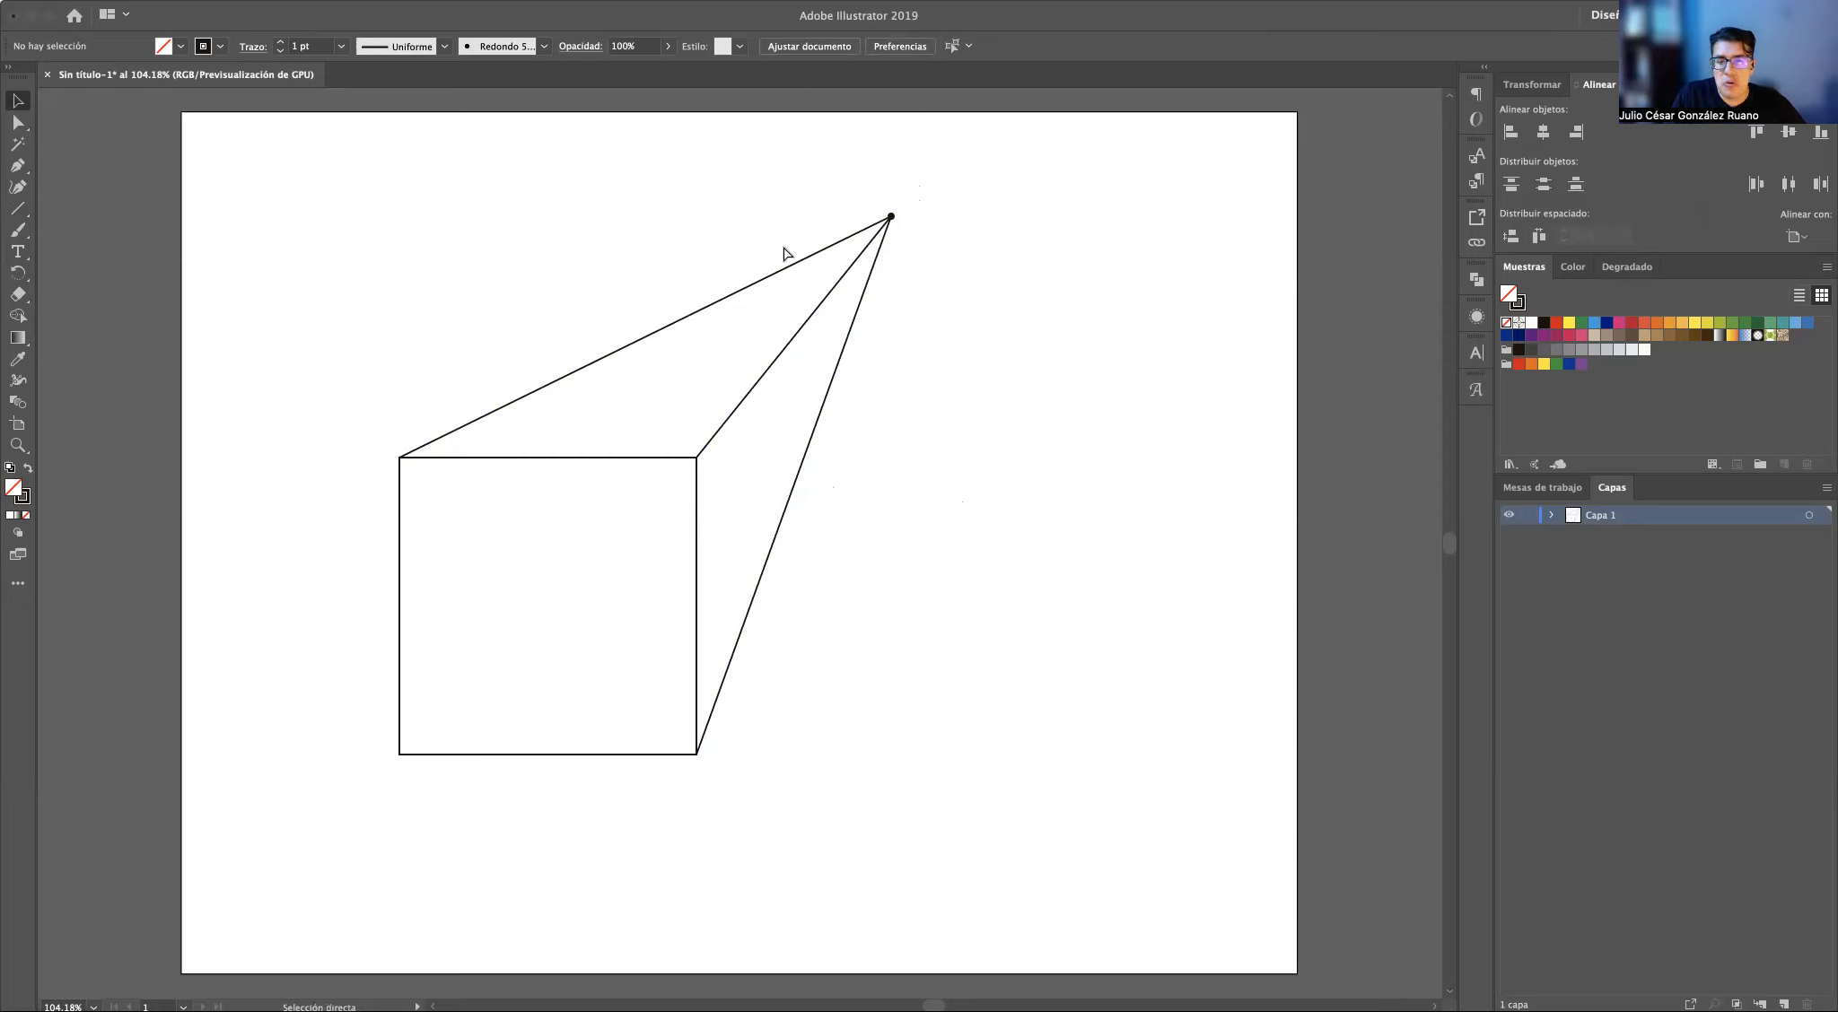
Show the rulers and draw a line from the square's right edge to the vanishing point, plus two verticals down to the lowest converging line
{"action": "key", "text": "super+r"}
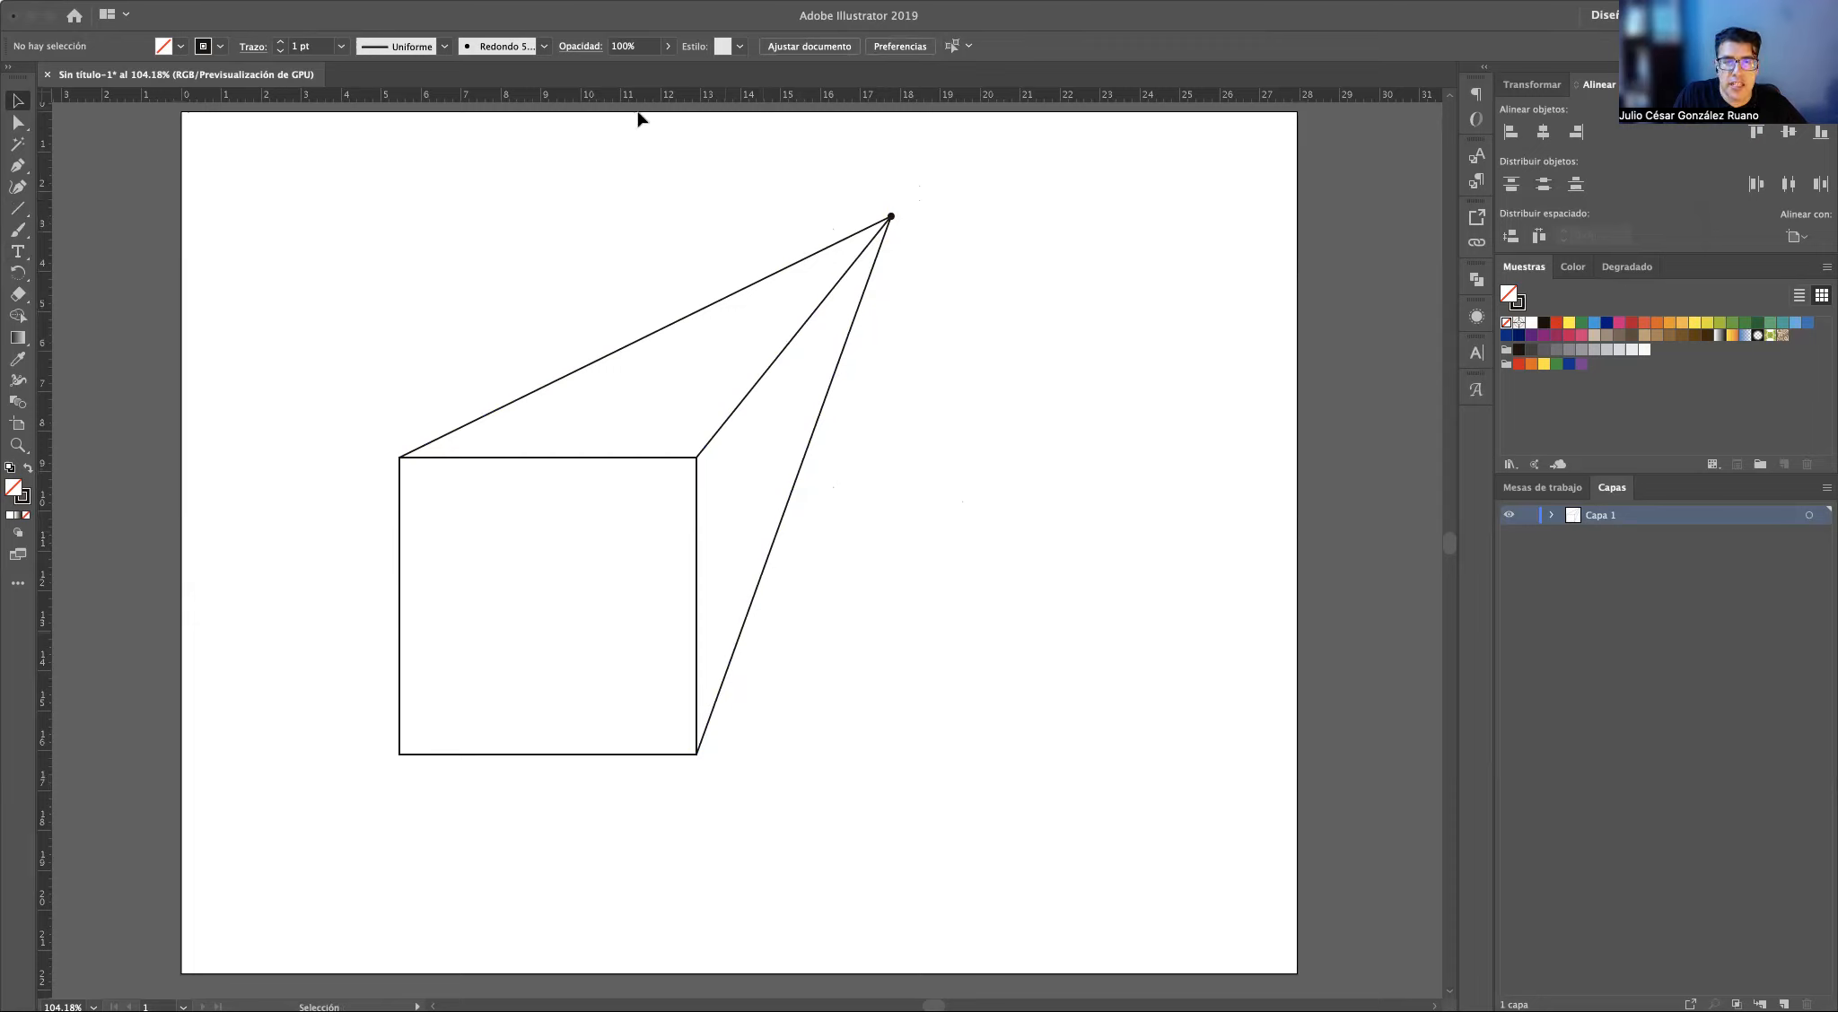
{"action": "left_click", "coordinate": [23, 215]}
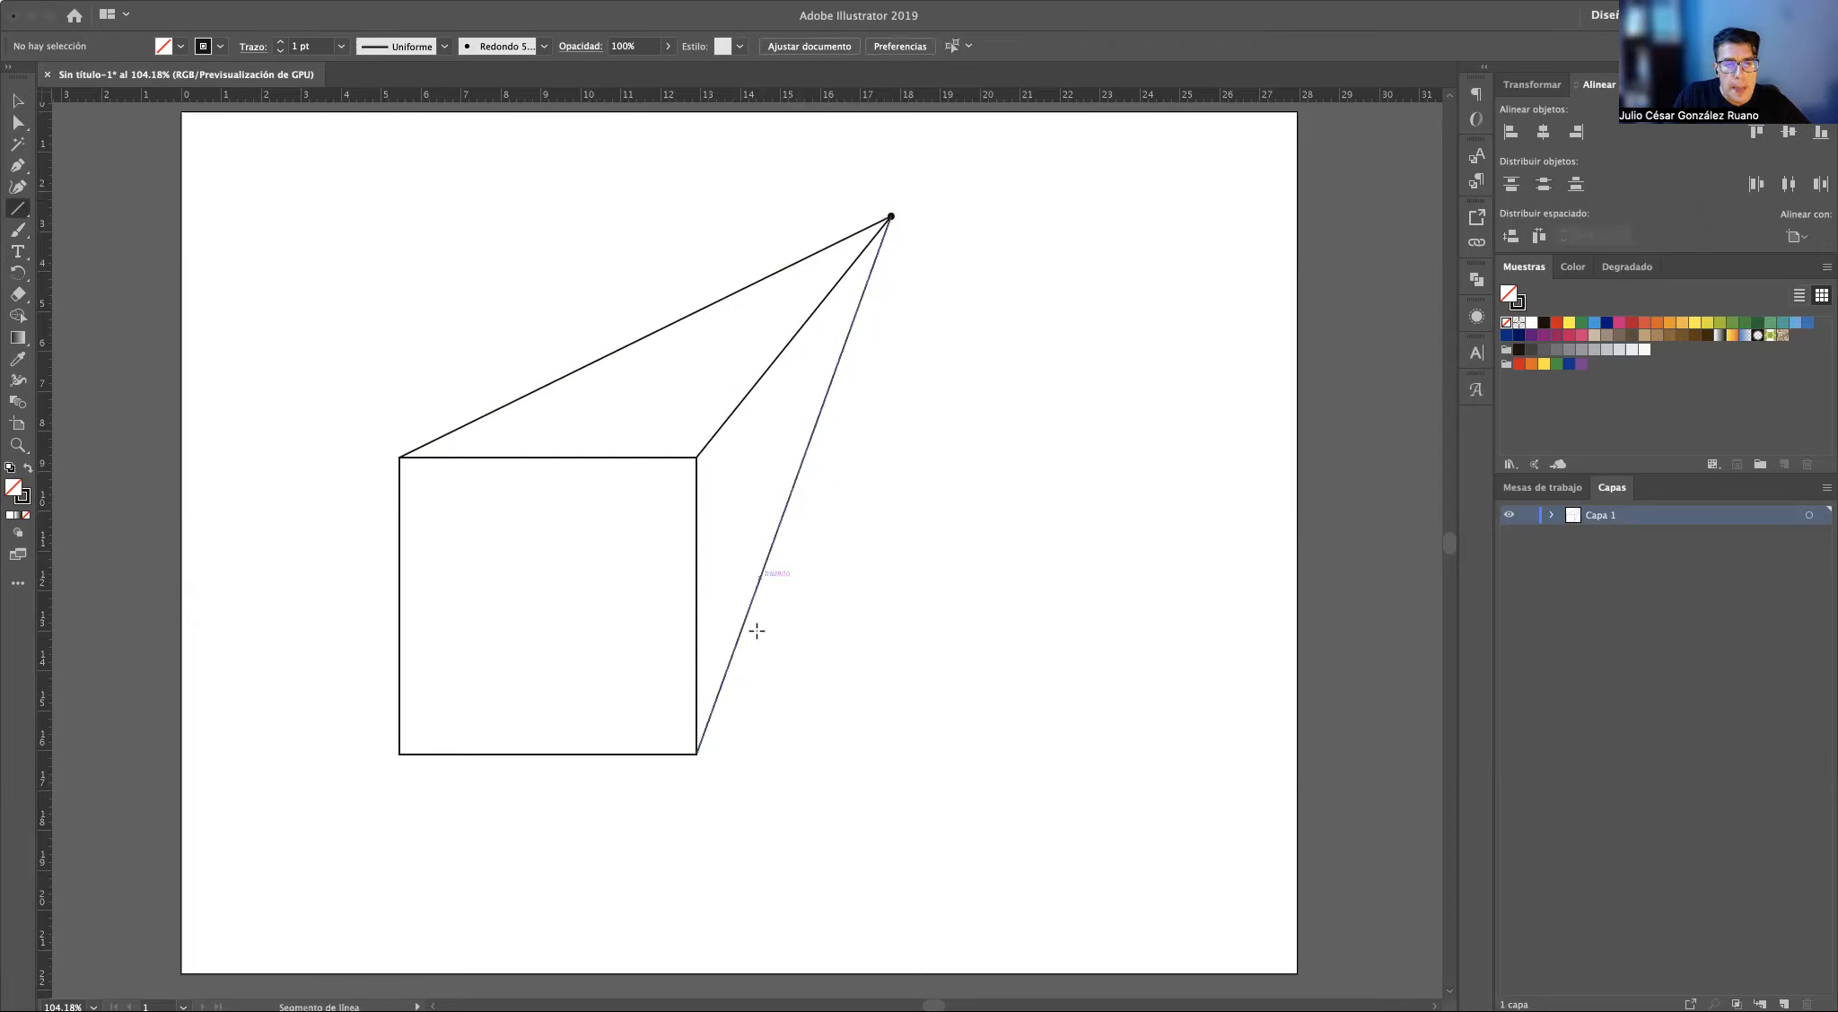
{"action": "left_click_drag", "start_coordinate": [697, 551], "coordinate": [982, 357]}
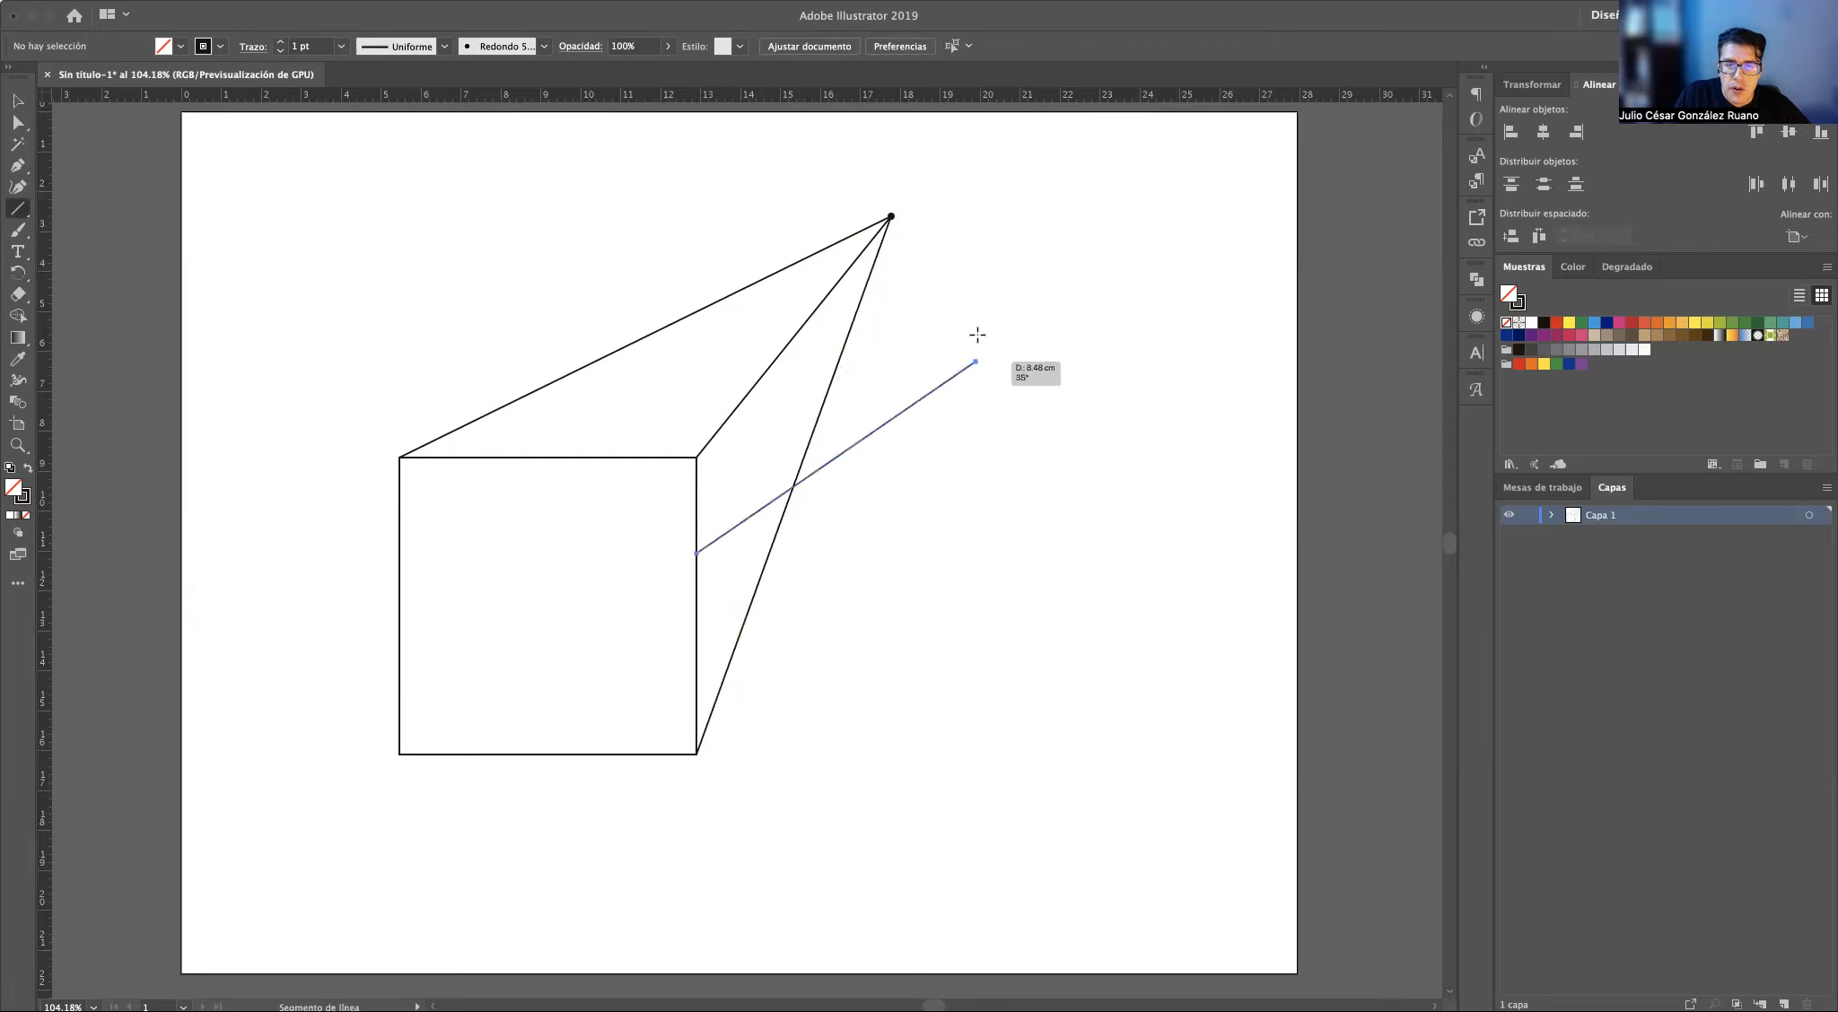
{"action": "key", "text": "ctrl+z"}
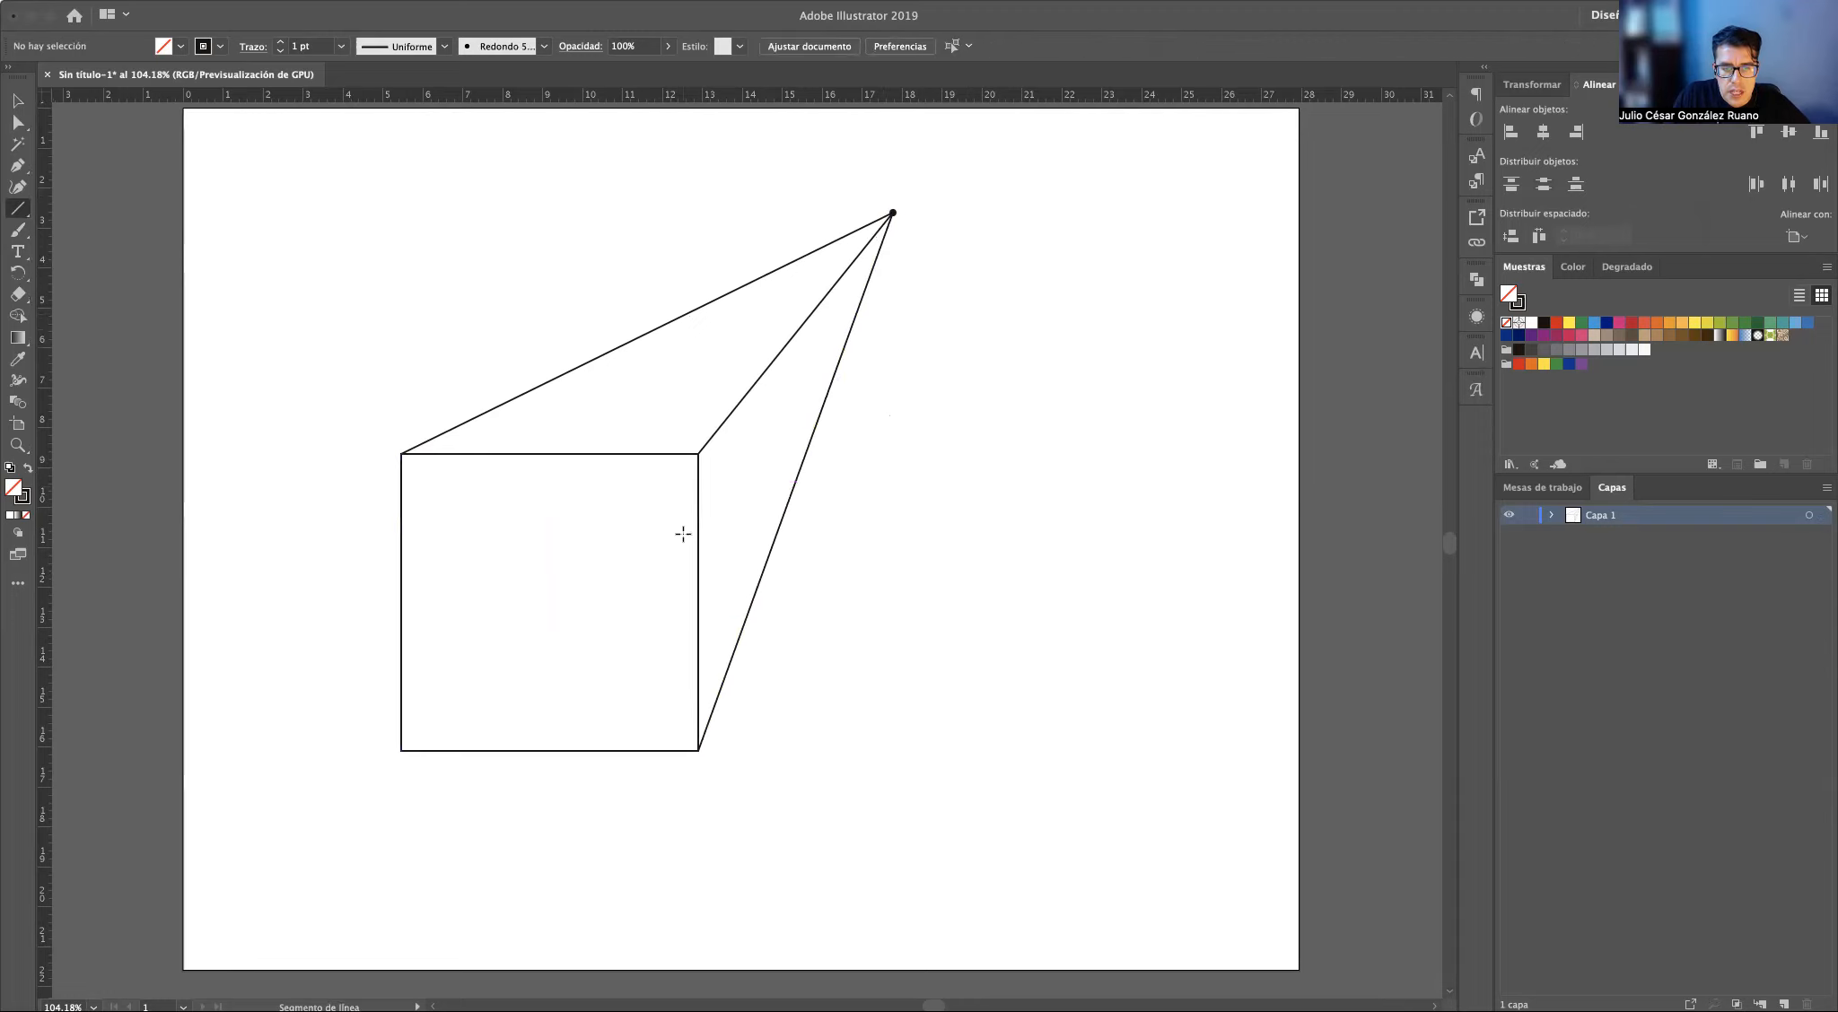
{"action": "left_click_drag", "start_coordinate": [698, 550], "coordinate": [893, 212]}
{"action": "left_click_drag", "start_coordinate": [733, 487], "coordinate": [734, 648]}
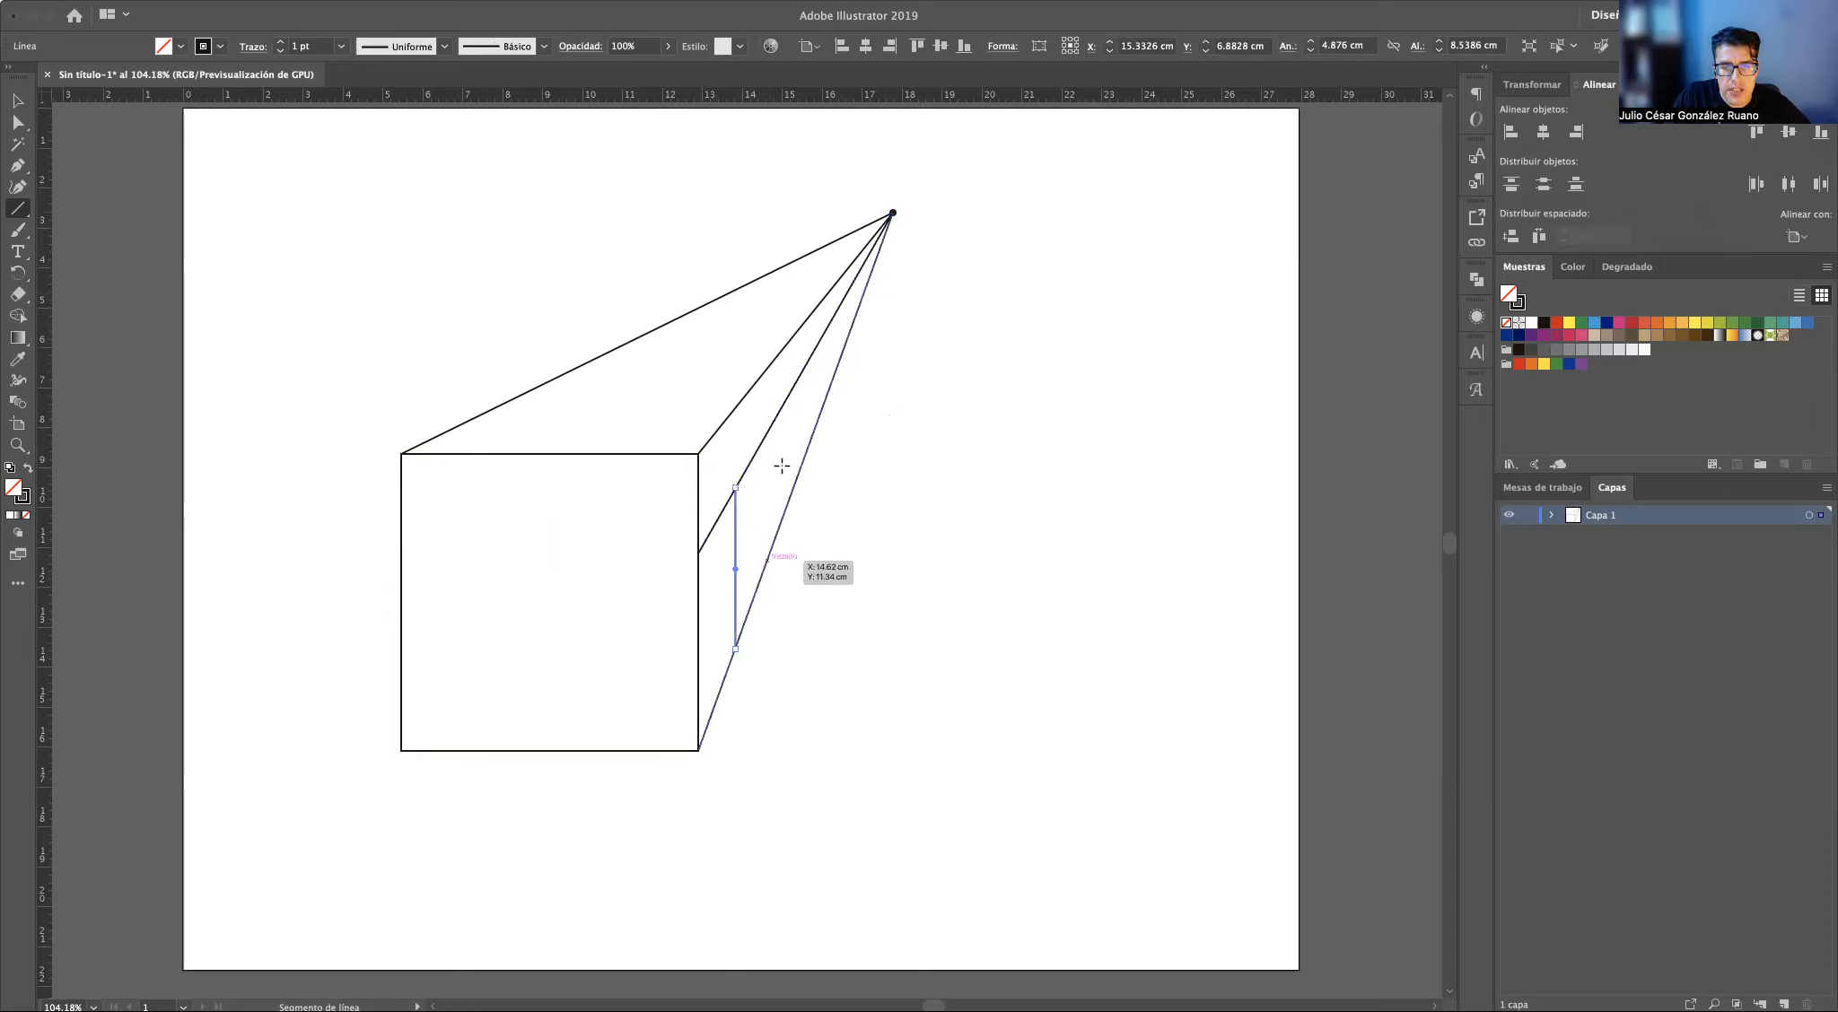
{"action": "left_click_drag", "start_coordinate": [770, 429], "coordinate": [736, 490]}
Shorten the added guide line so it spans only the tops of the two vertical lines, forming a door outline
{"action": "key", "text": "a"}
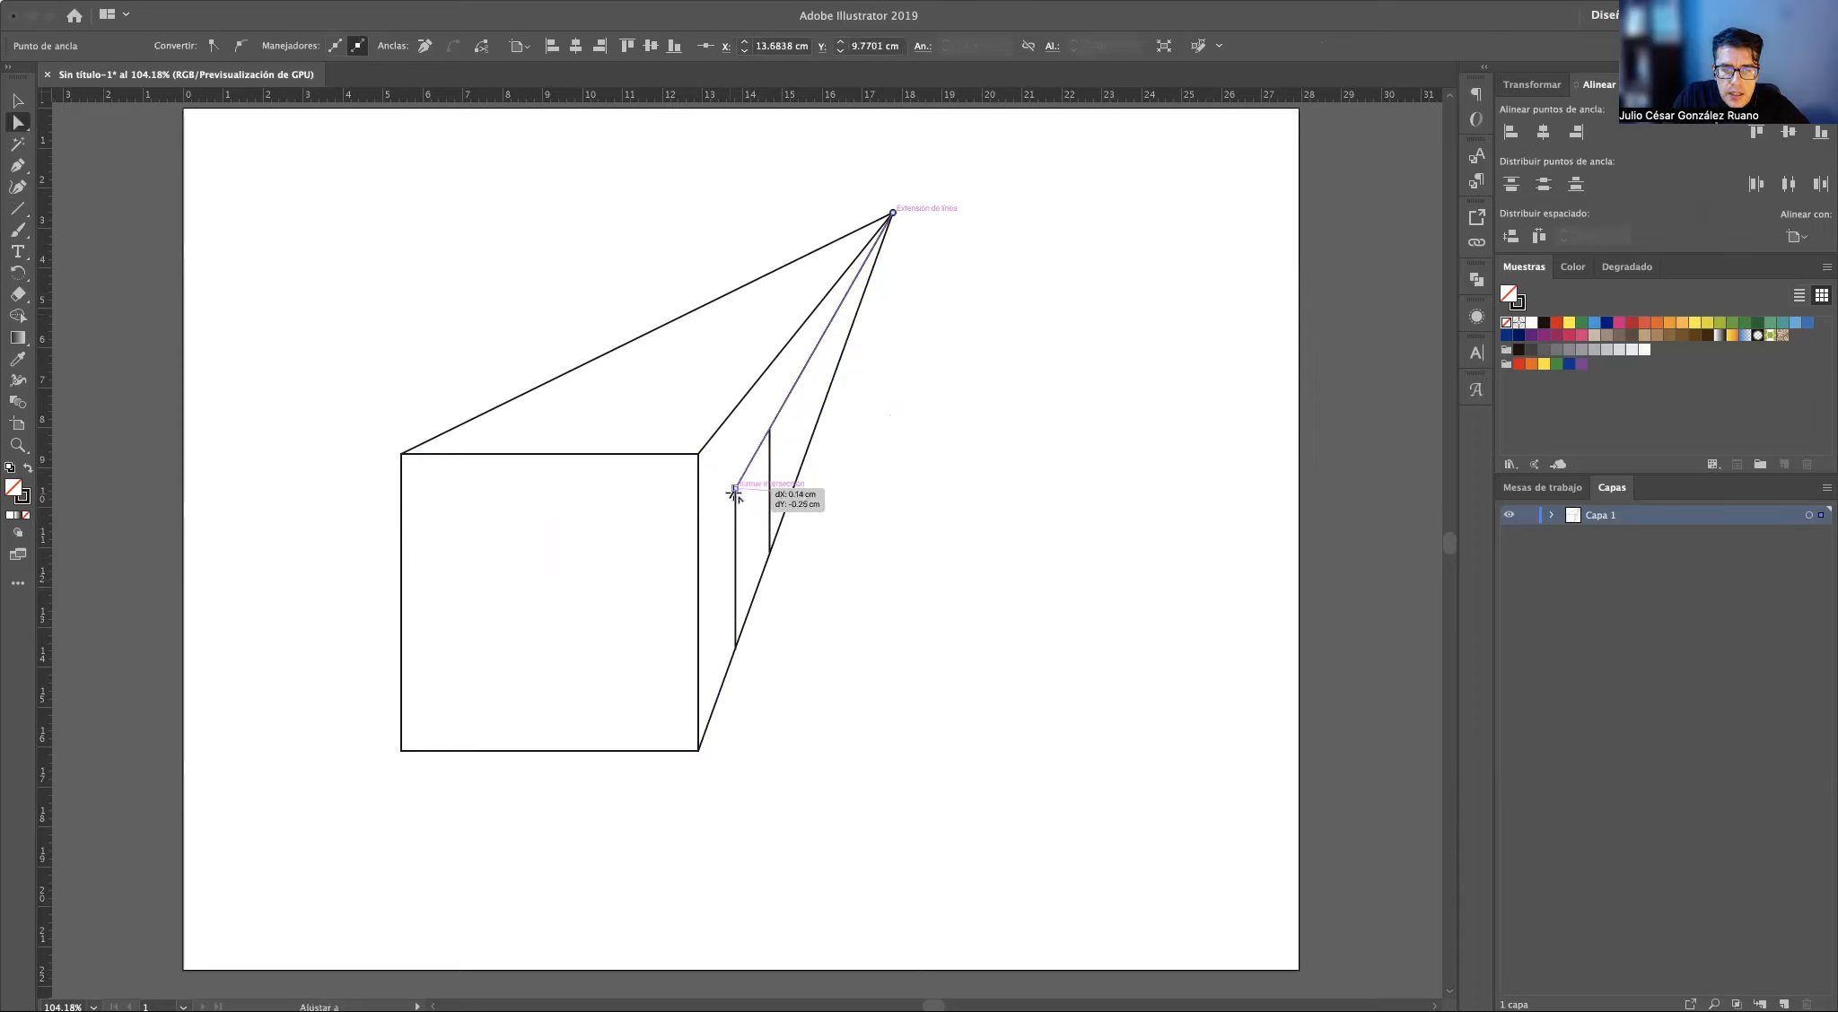
{"action": "left_click_drag", "start_coordinate": [893, 213], "coordinate": [768, 430]}
{"action": "key", "text": "v"}
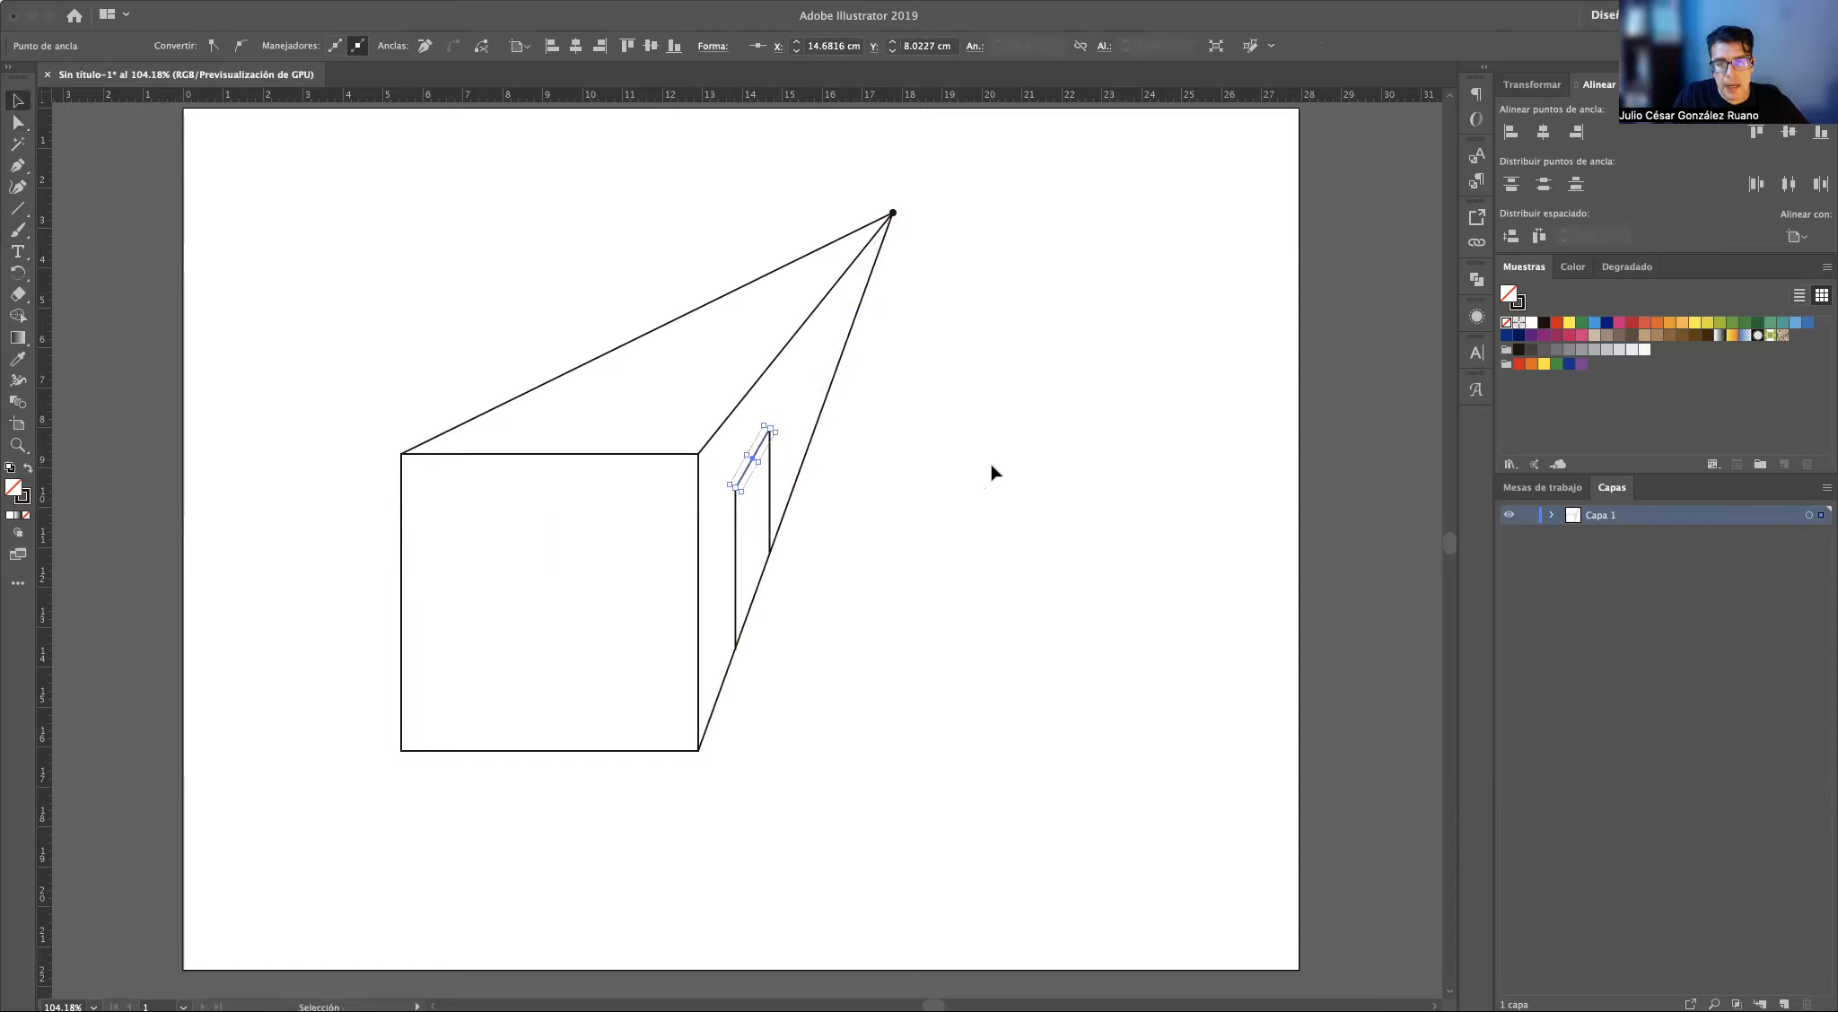
{"action": "left_click", "coordinate": [993, 467]}
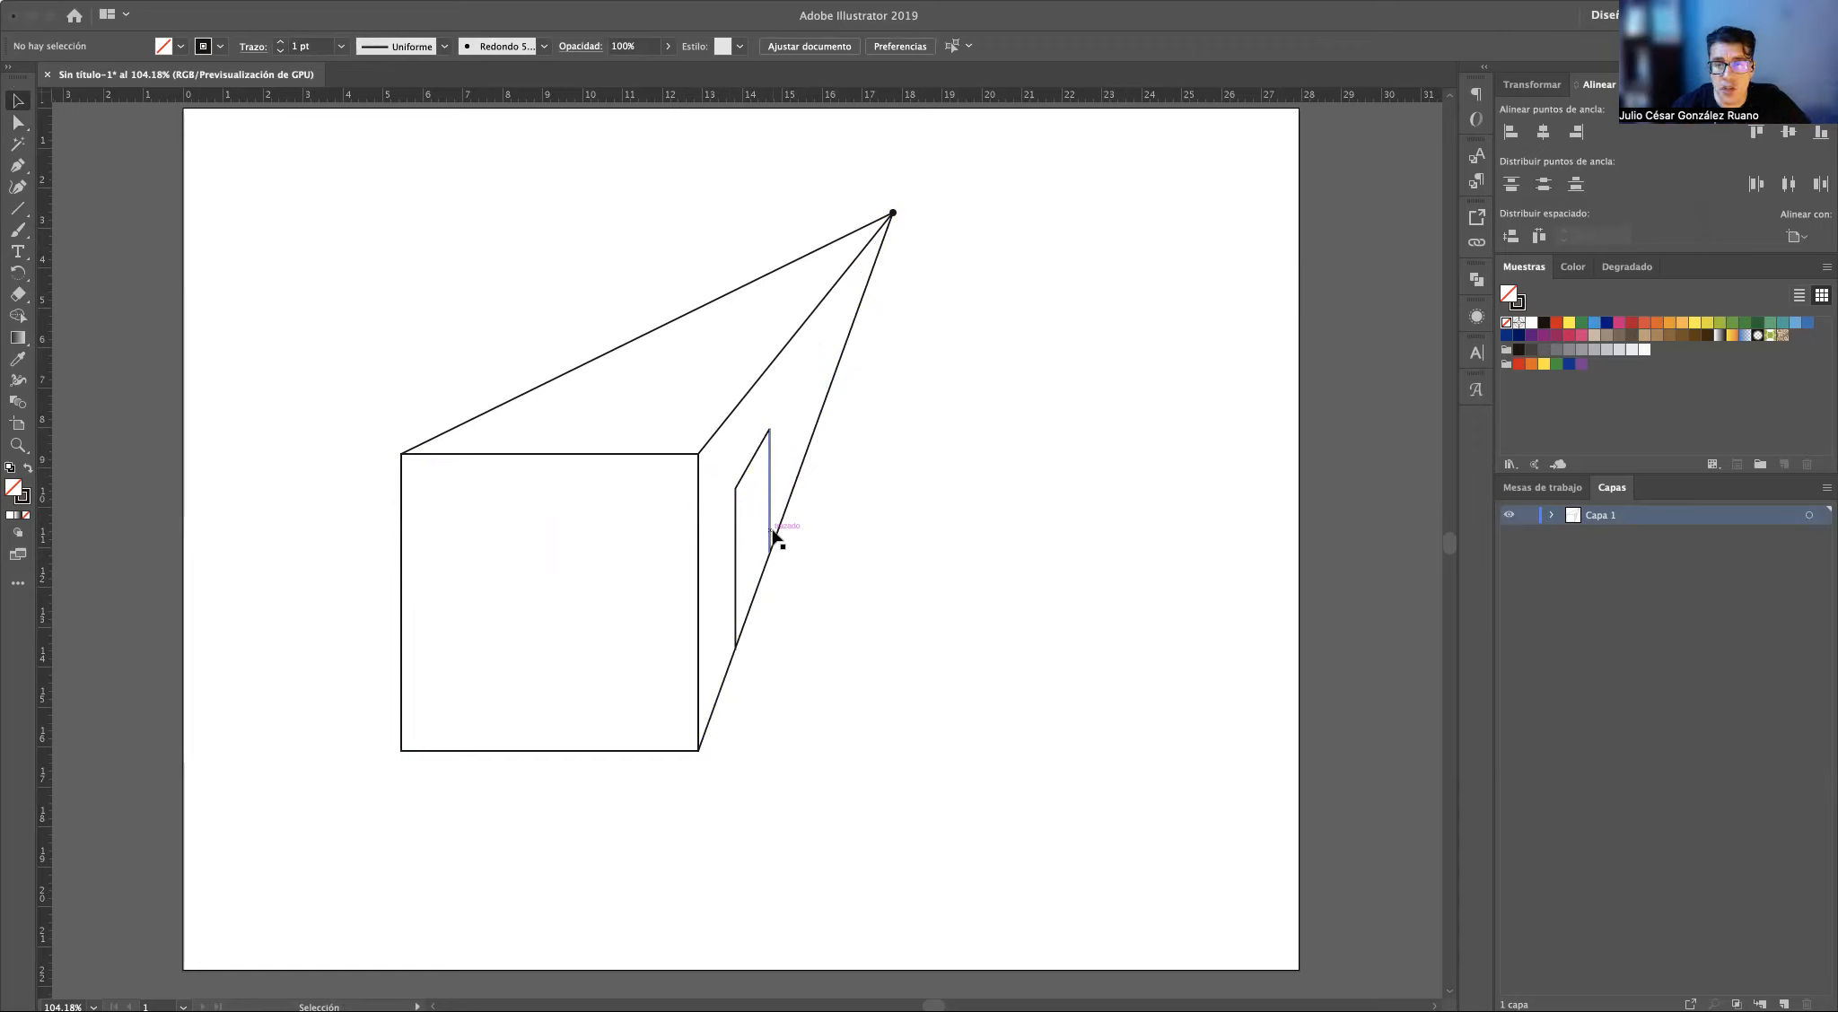
Paint a second vanishing point dot below and to the right of the first one
{"action": "left_click_drag", "start_coordinate": [894, 216], "coordinate": [980, 282]}
{"action": "key", "text": "super+z"}
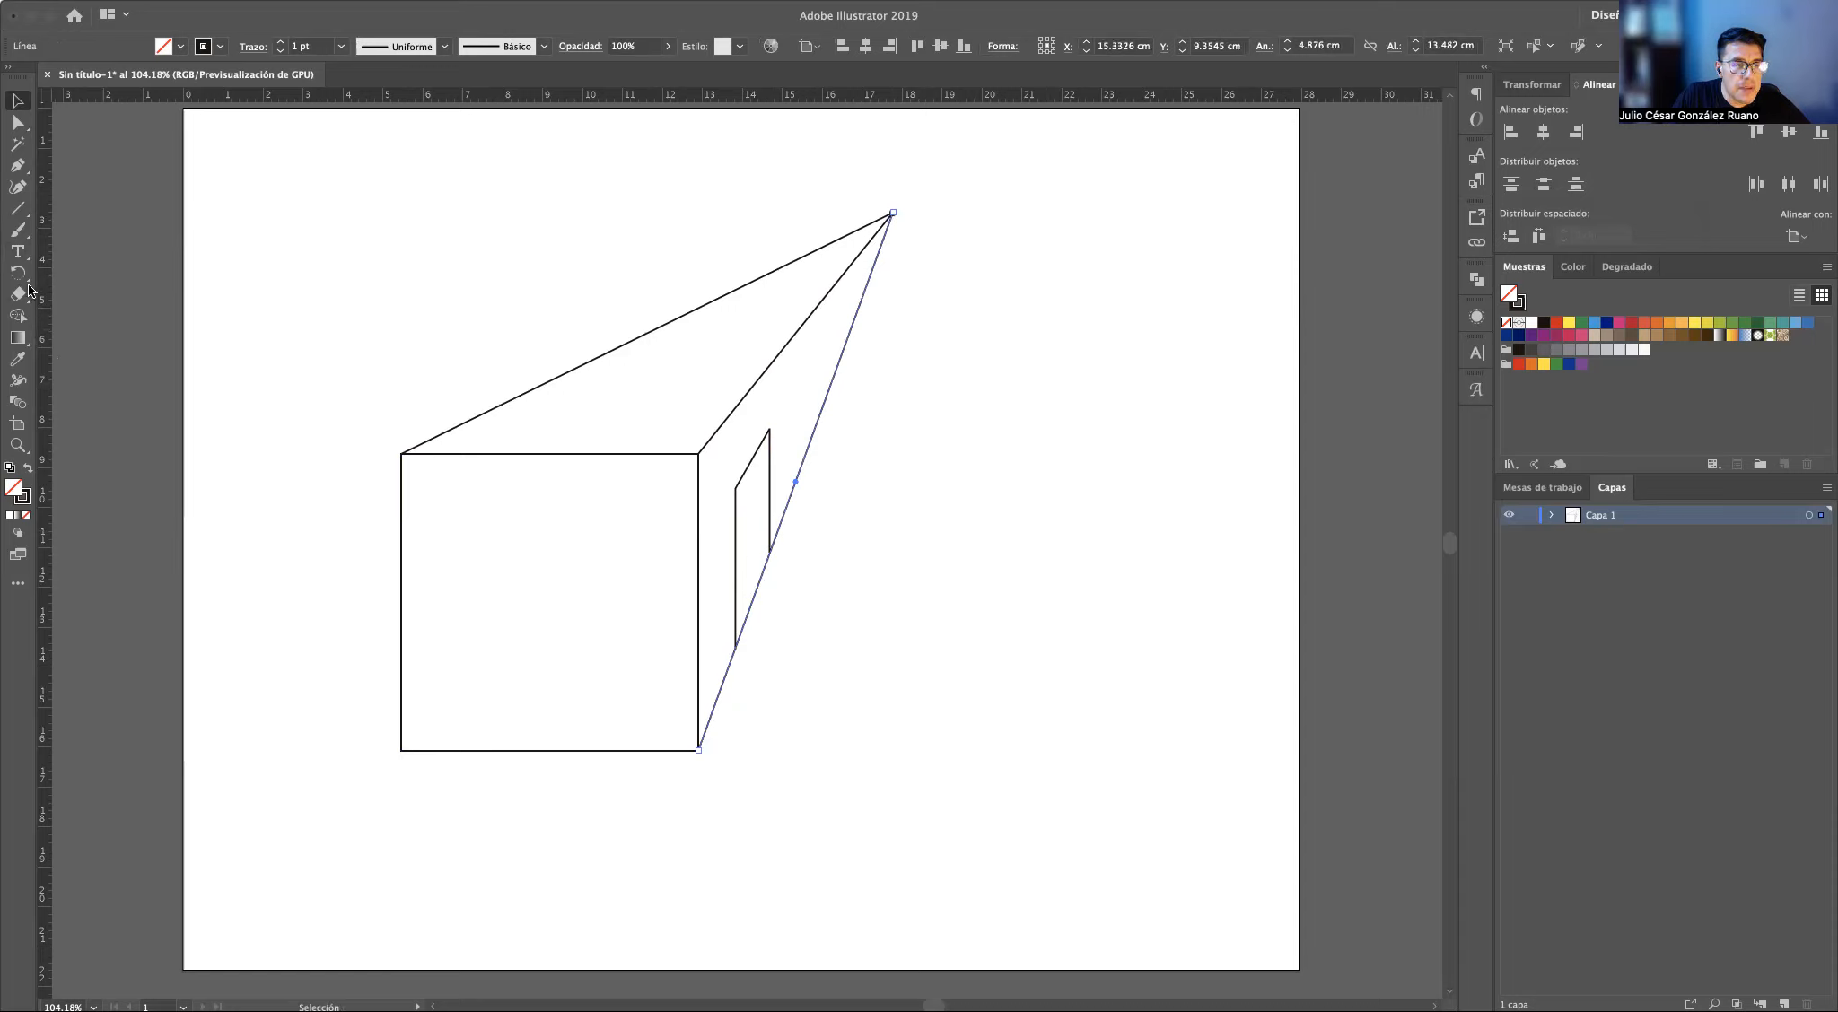
{"action": "left_click", "coordinate": [18, 230]}
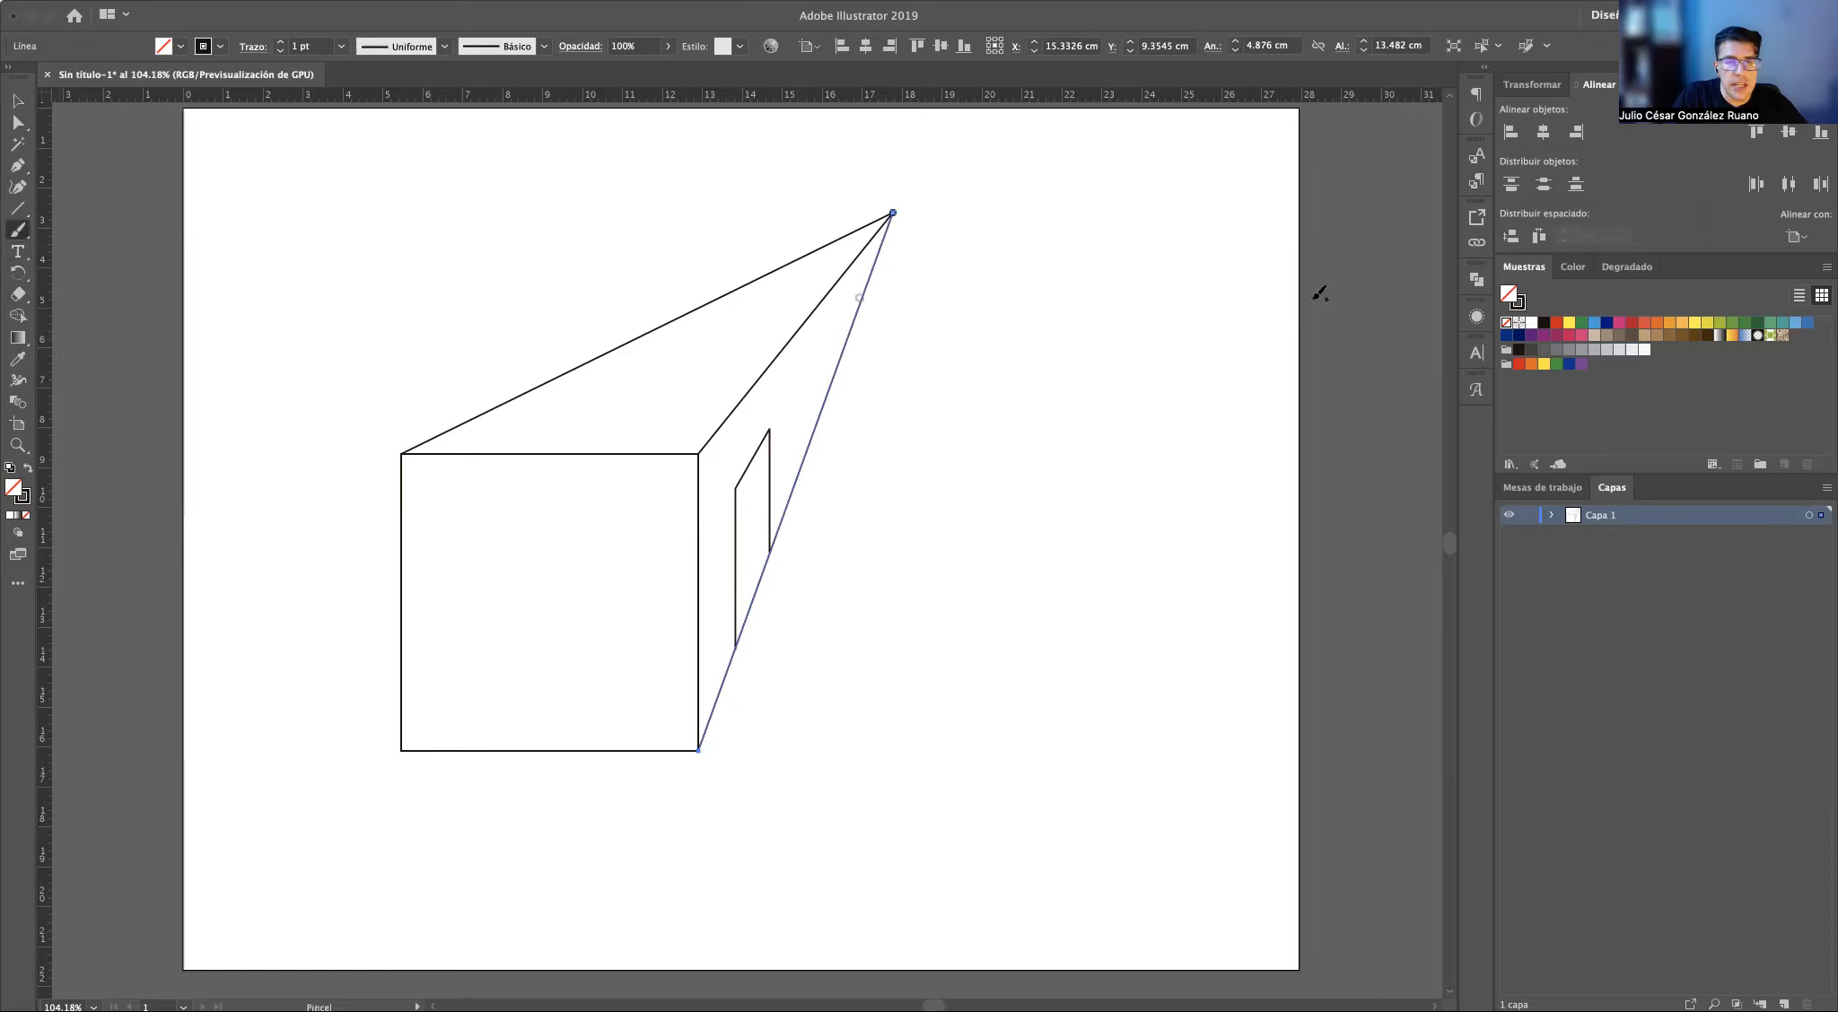
{"action": "left_click", "coordinate": [994, 313]}
Move the far ends of the three converging lines onto the new vanishing point dot
{"action": "key", "text": "v"}
{"action": "left_click", "coordinate": [613, 356]}
{"action": "key", "text": "a"}
{"action": "left_click", "coordinate": [892, 213]}
{"action": "left_click_drag", "start_coordinate": [892, 213], "coordinate": [943, 299]}
{"action": "key", "text": "super+z"}
{"action": "left_click_drag", "start_coordinate": [893, 211], "coordinate": [994, 316]}
{"action": "left_click", "coordinate": [892, 215]}
{"action": "left_click_drag", "start_coordinate": [893, 215], "coordinate": [969, 281]}
{"action": "left_click", "coordinate": [894, 215]}
{"action": "left_click_drag", "start_coordinate": [893, 213], "coordinate": [994, 314]}
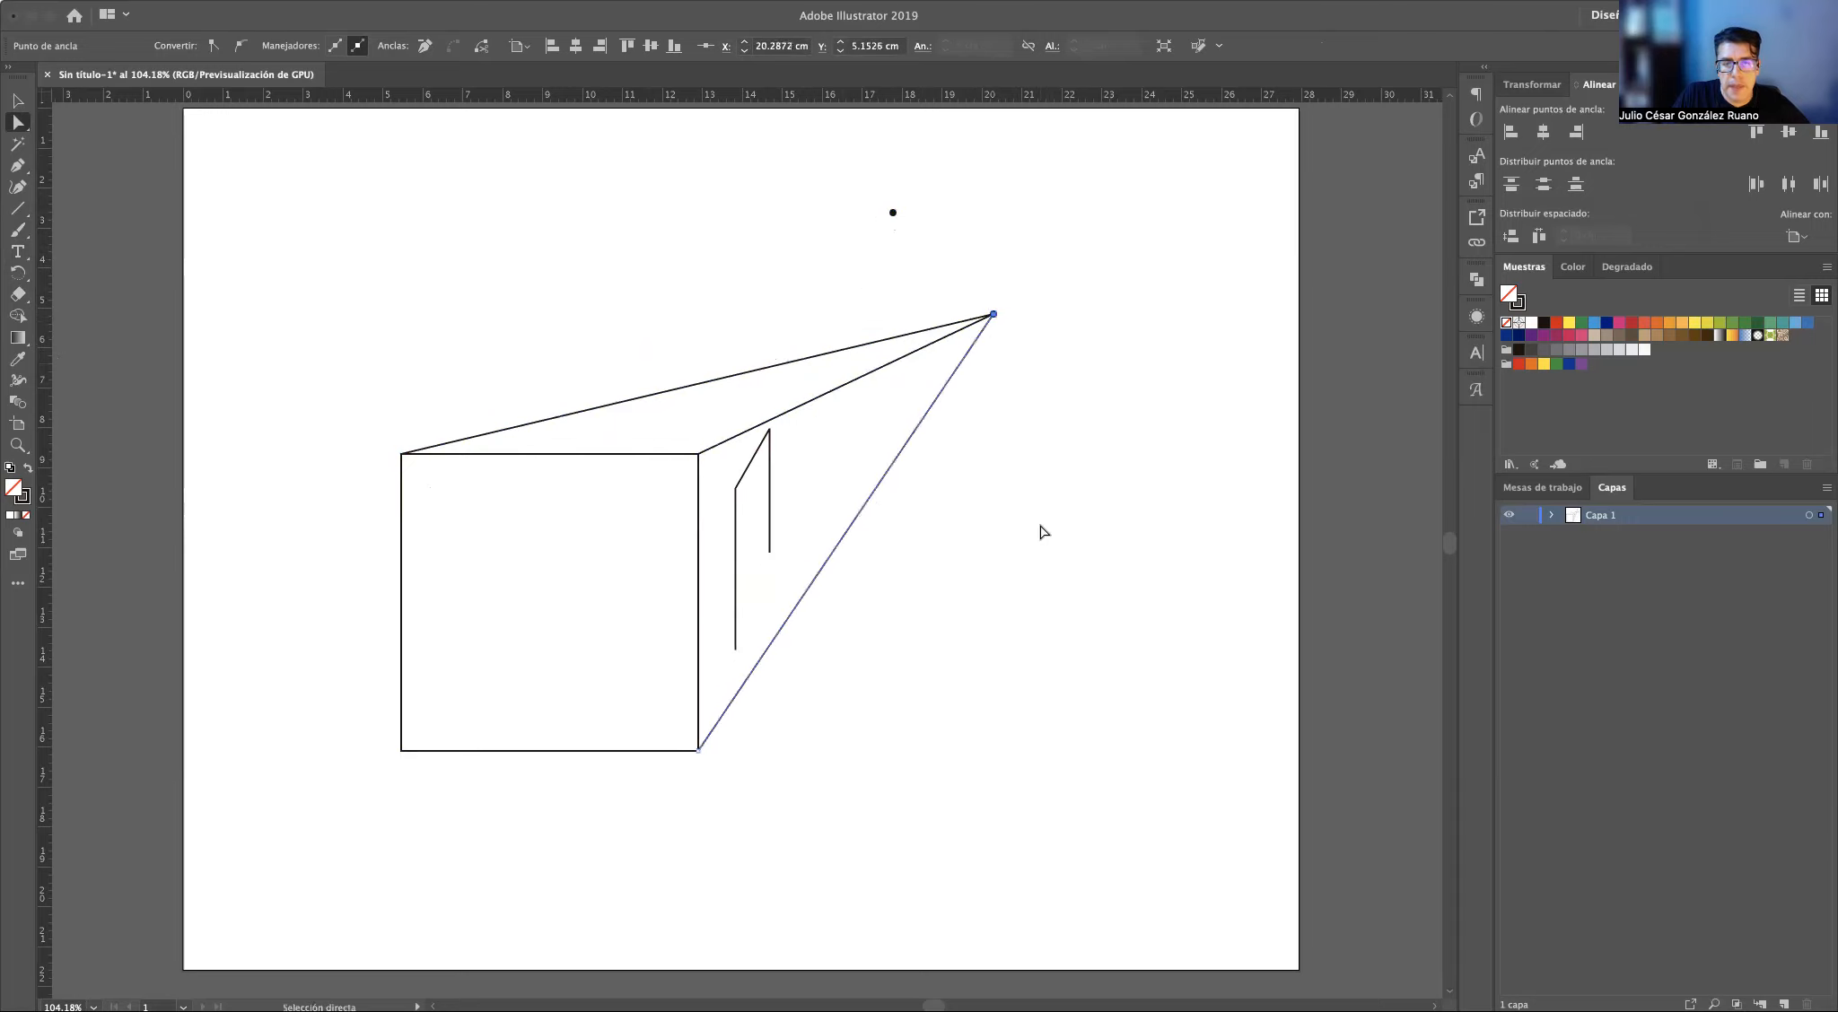
Move the door's two vertical lines down so that they cross the relocated lowest converging line
{"action": "key", "text": "v"}
{"action": "left_click", "coordinate": [732, 628]}
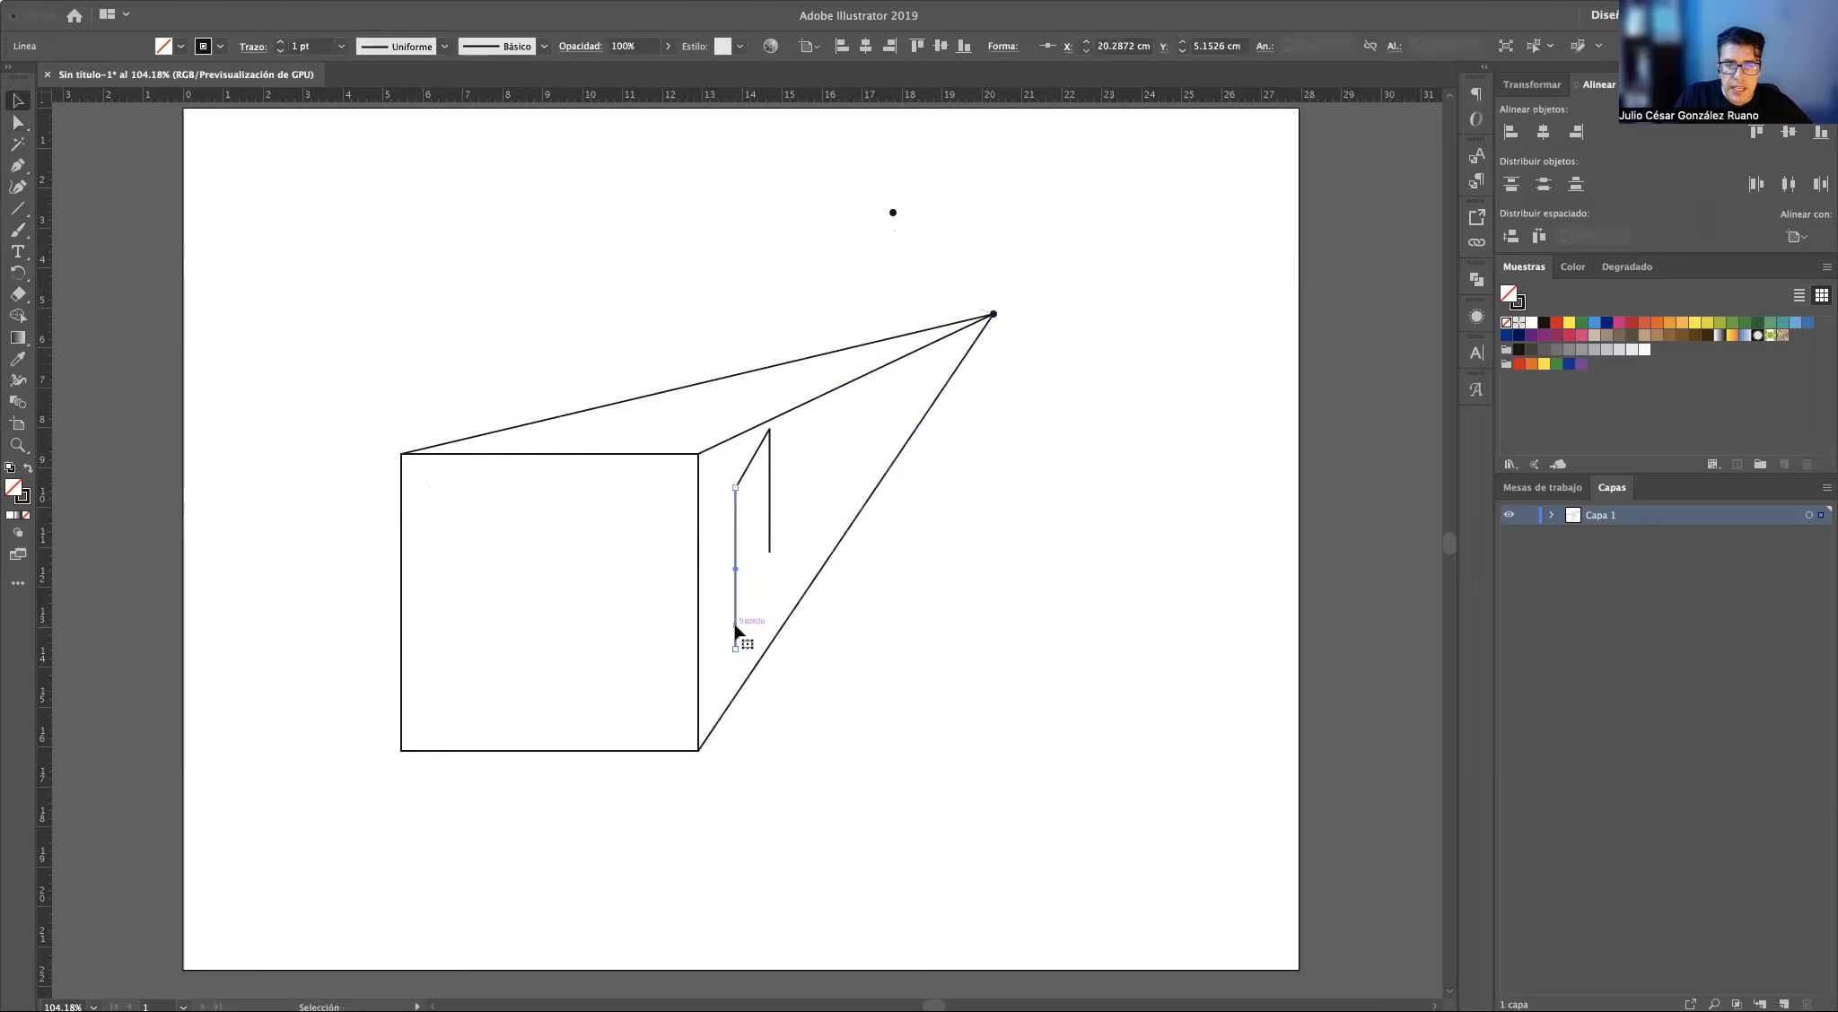
{"action": "left_click", "coordinate": [771, 539]}
{"action": "left_click_drag", "start_coordinate": [771, 538], "coordinate": [772, 648]}
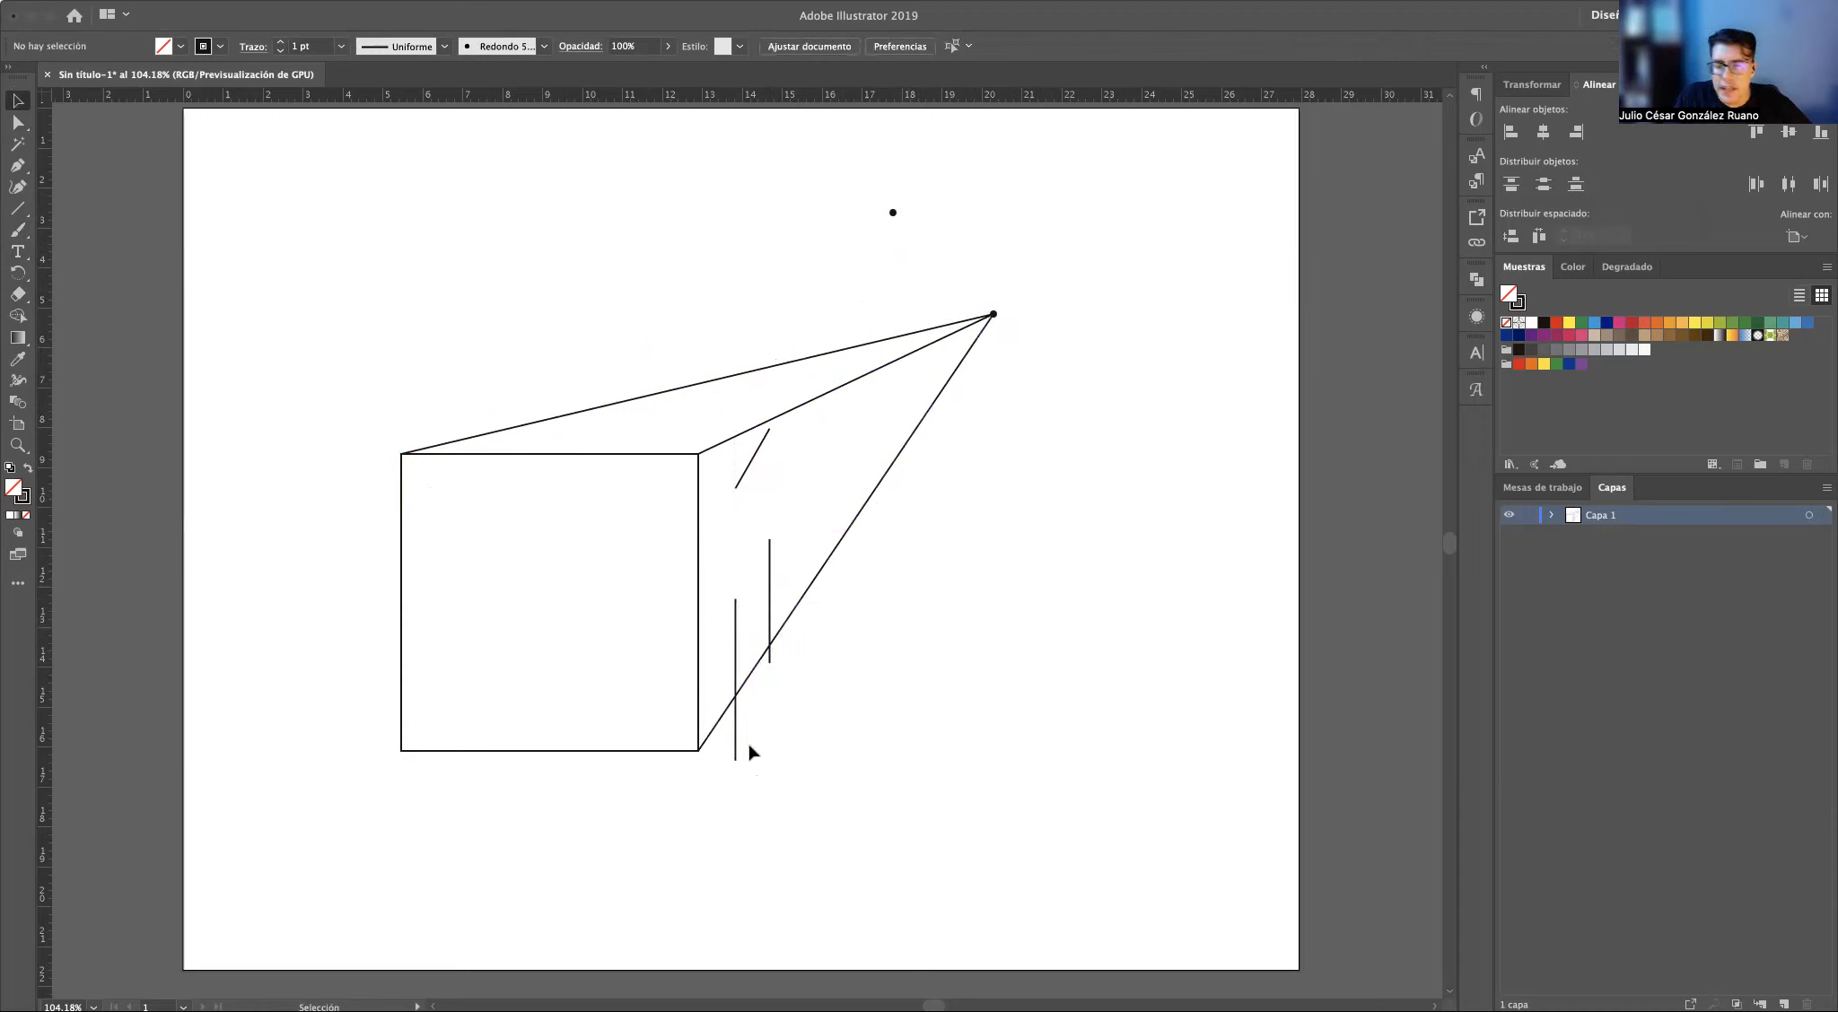
Raise the door's vertical lines onto the lowest converging line and extend the door's top line from the front vertical to the vanishing point
{"action": "left_click_drag", "start_coordinate": [736, 736], "coordinate": [771, 610]}
{"action": "left_click", "coordinate": [888, 656]}
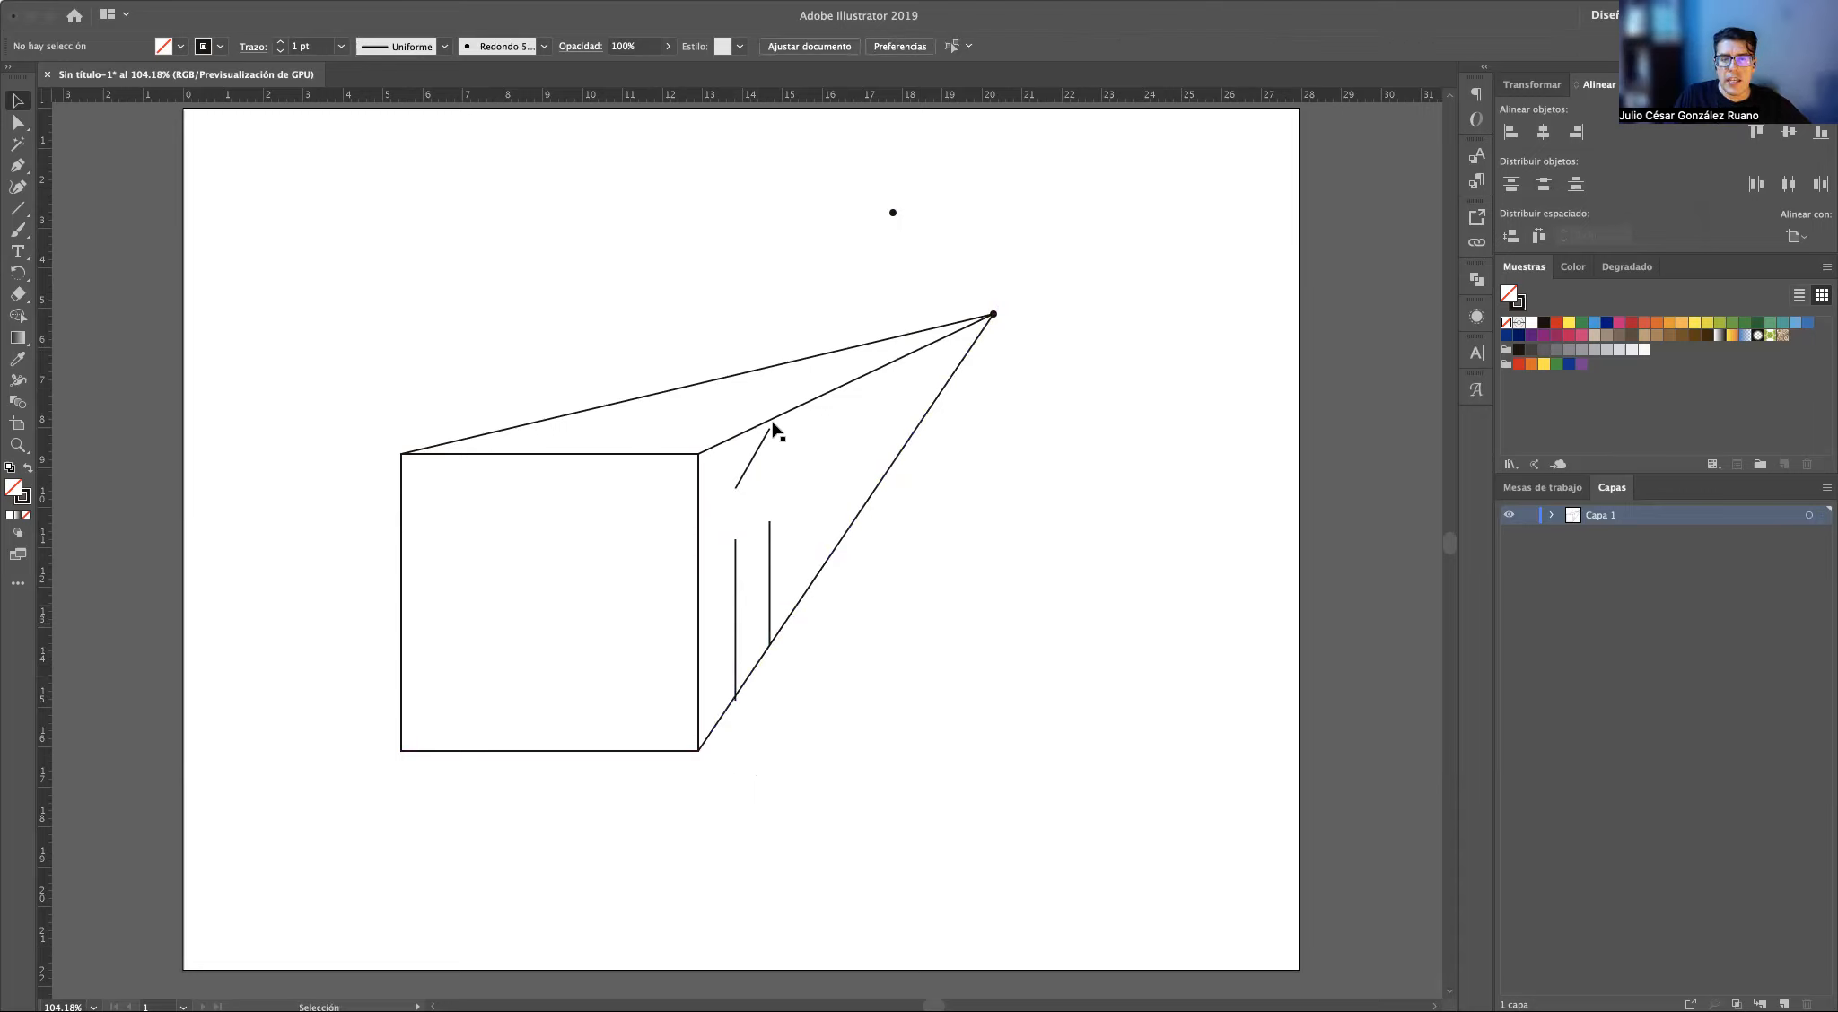
{"action": "left_click_drag", "start_coordinate": [754, 492], "coordinate": [994, 315]}
{"action": "key", "text": "a"}
{"action": "left_click", "coordinate": [716, 691]}
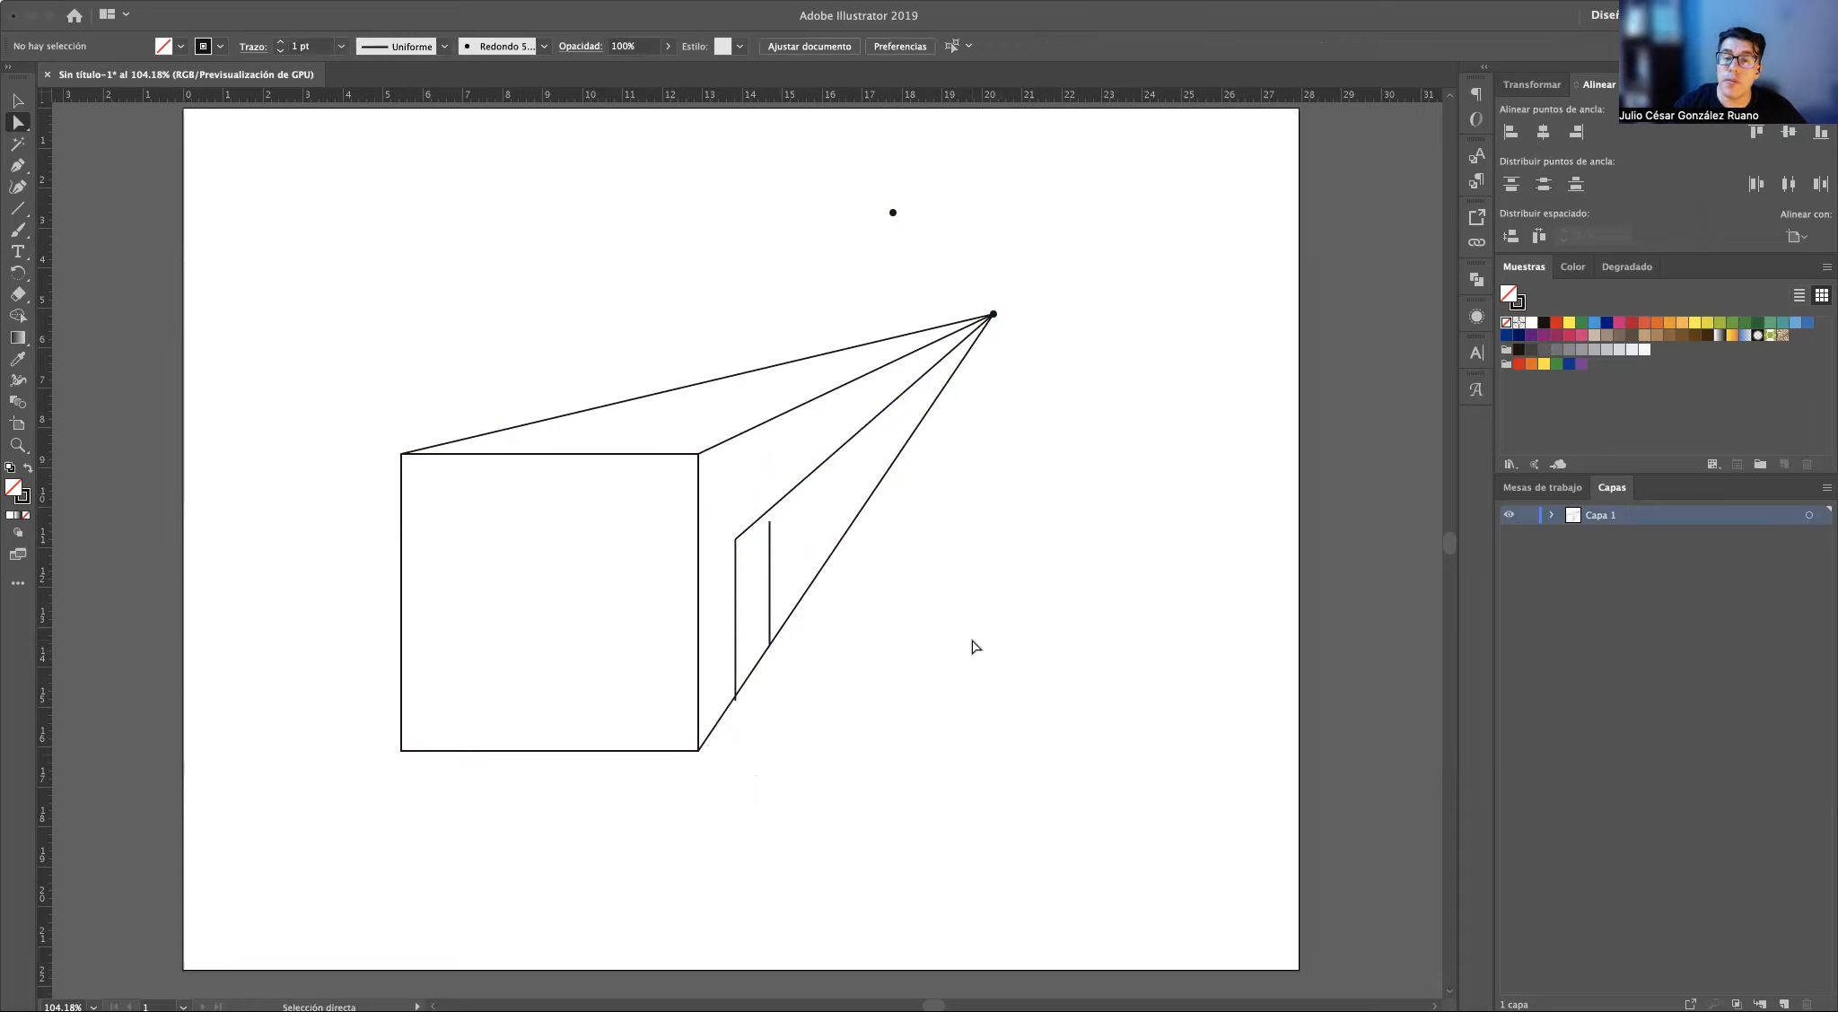
Delete the whole one-point perspective drawing and its vanishing point dots from the artboard
{"action": "key", "text": "v"}
{"action": "mouse_move", "coordinate": [339, 183]}
{"action": "left_mouse_down"}
{"action": "mouse_move", "coordinate": [997, 746]}
{"action": "mouse_move", "coordinate": [1072, 836]}
{"action": "left_mouse_up"}
{"action": "key", "text": "Delete"}
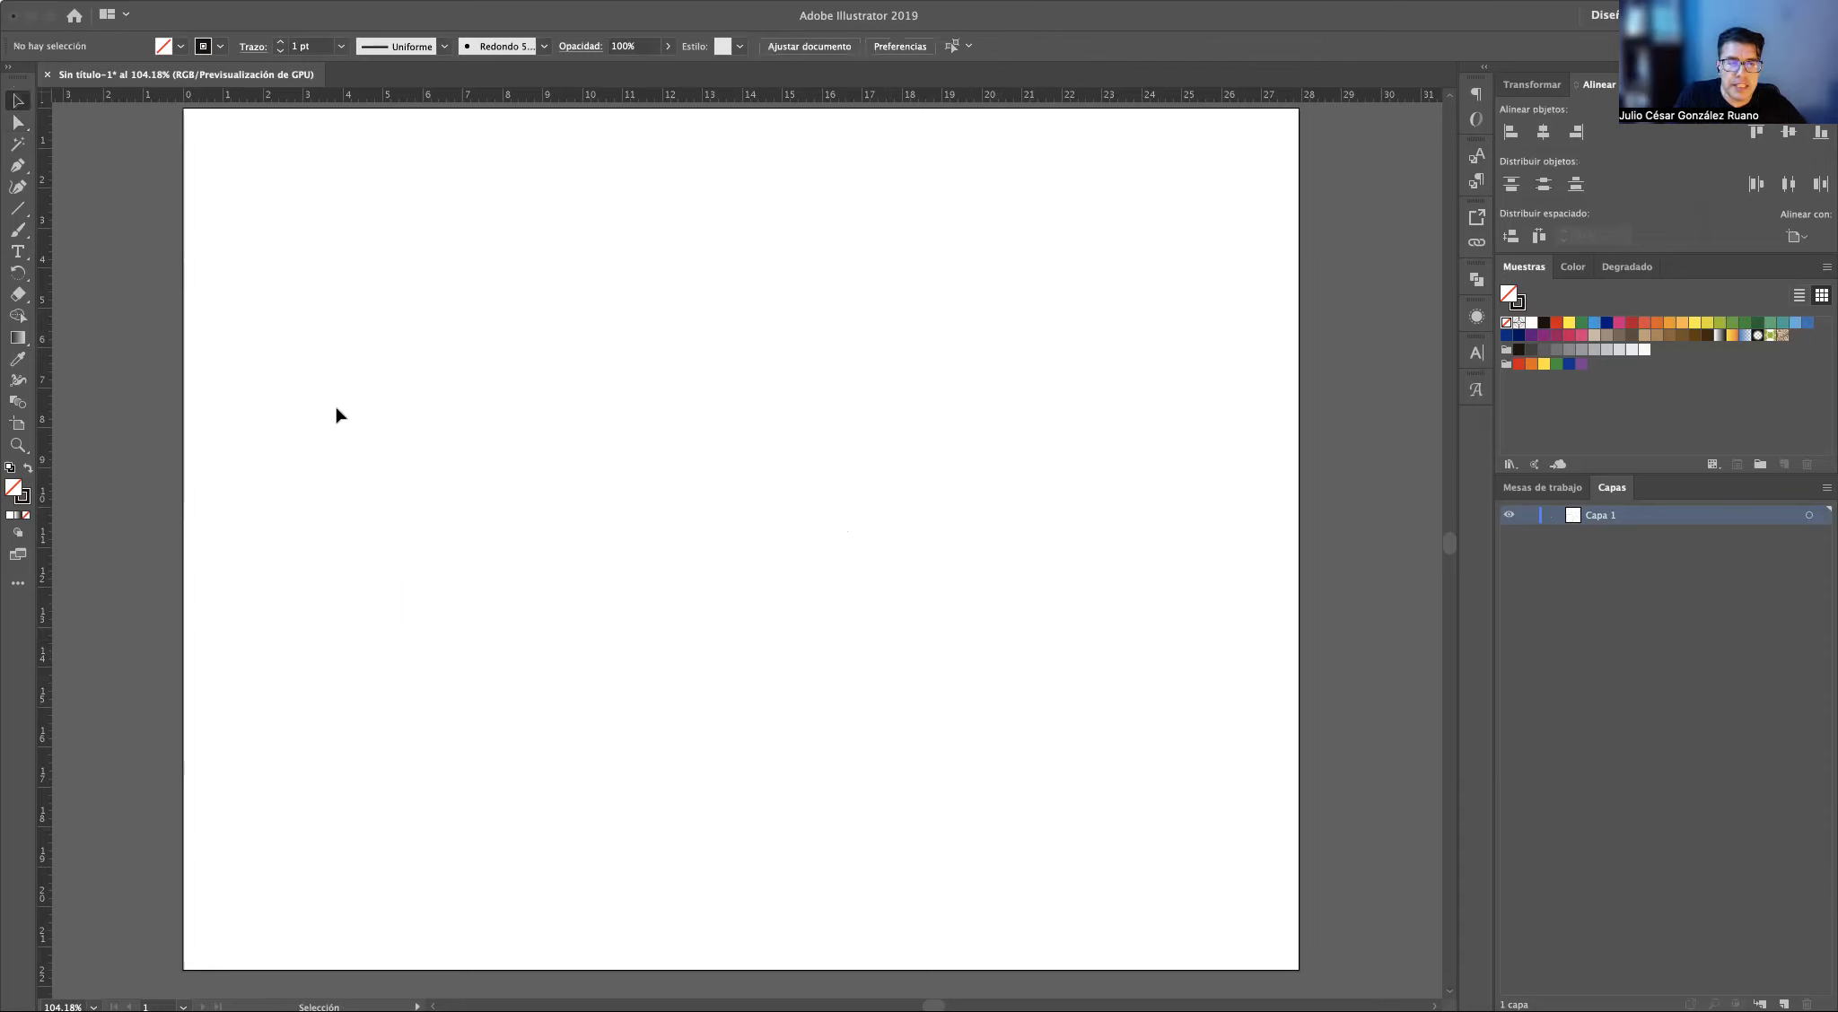
Draw a vertical line about 9.3 cm long near the centre of the empty artboard
{"action": "left_click", "coordinate": [18, 209]}
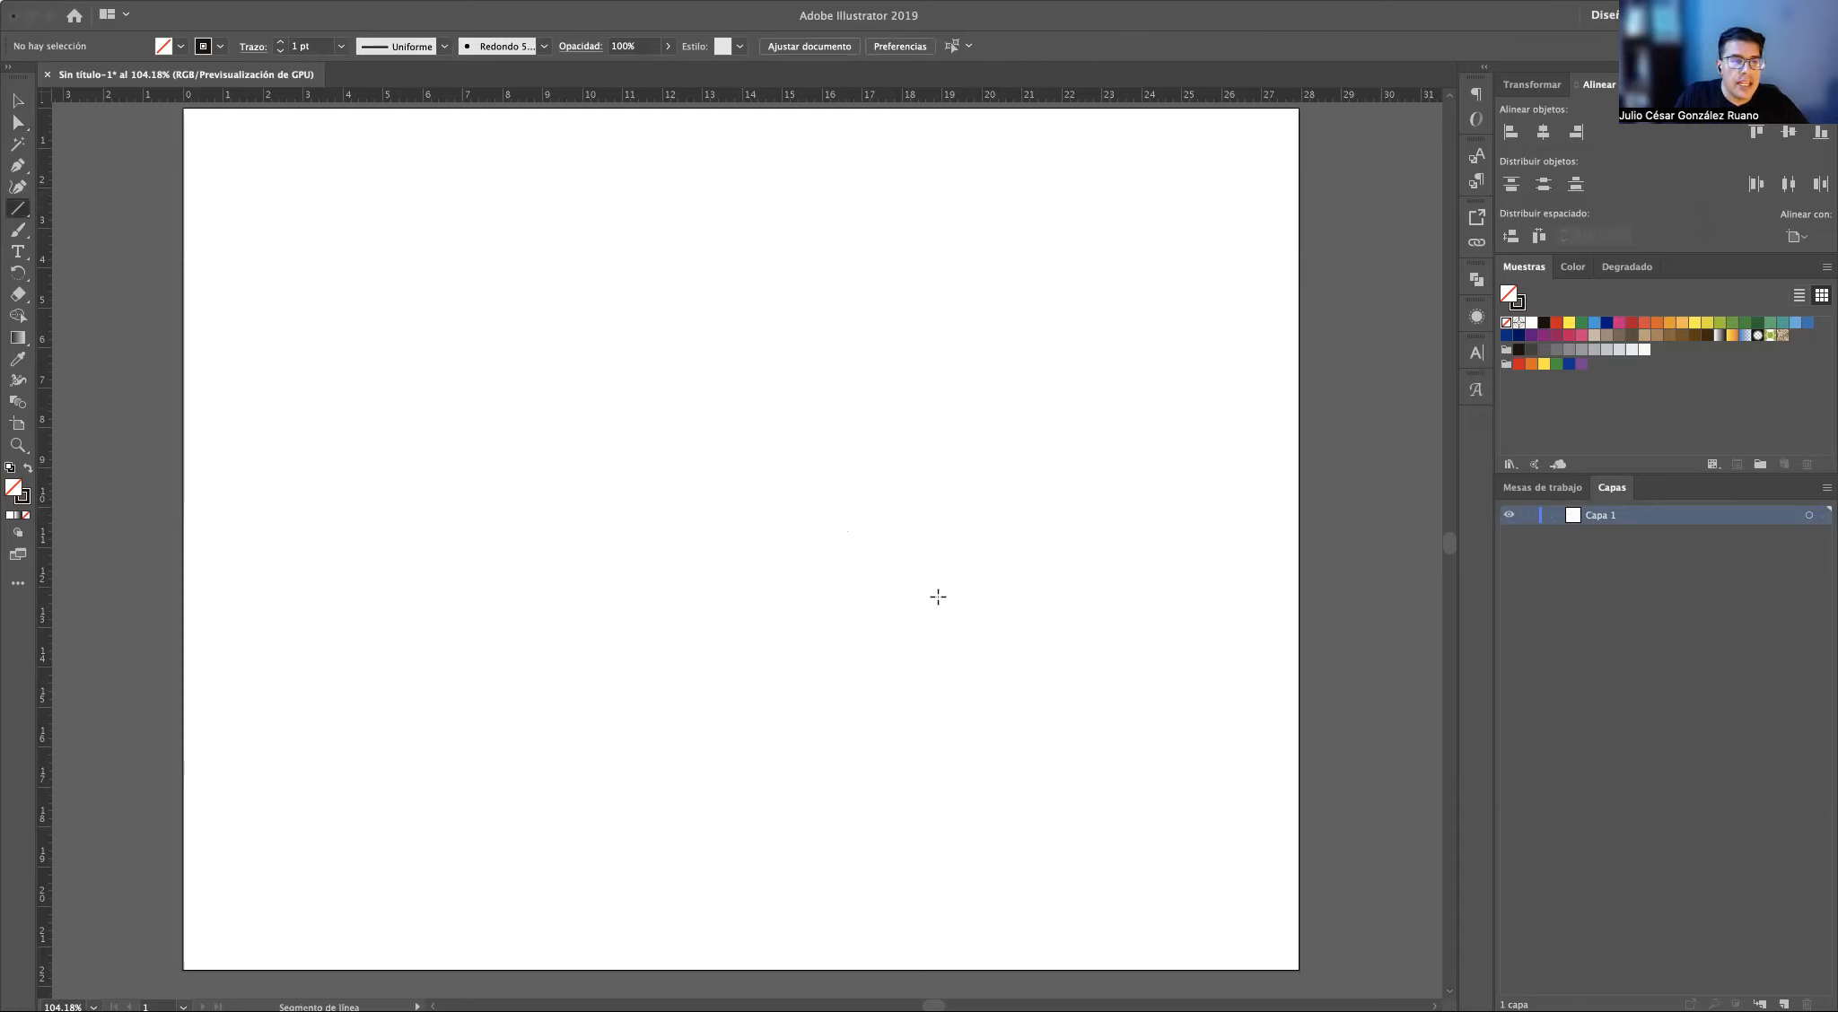
{"action": "left_click_drag", "start_coordinate": [710, 346], "coordinate": [714, 718]}
{"action": "key", "text": "v"}
{"action": "left_click", "coordinate": [893, 635]}
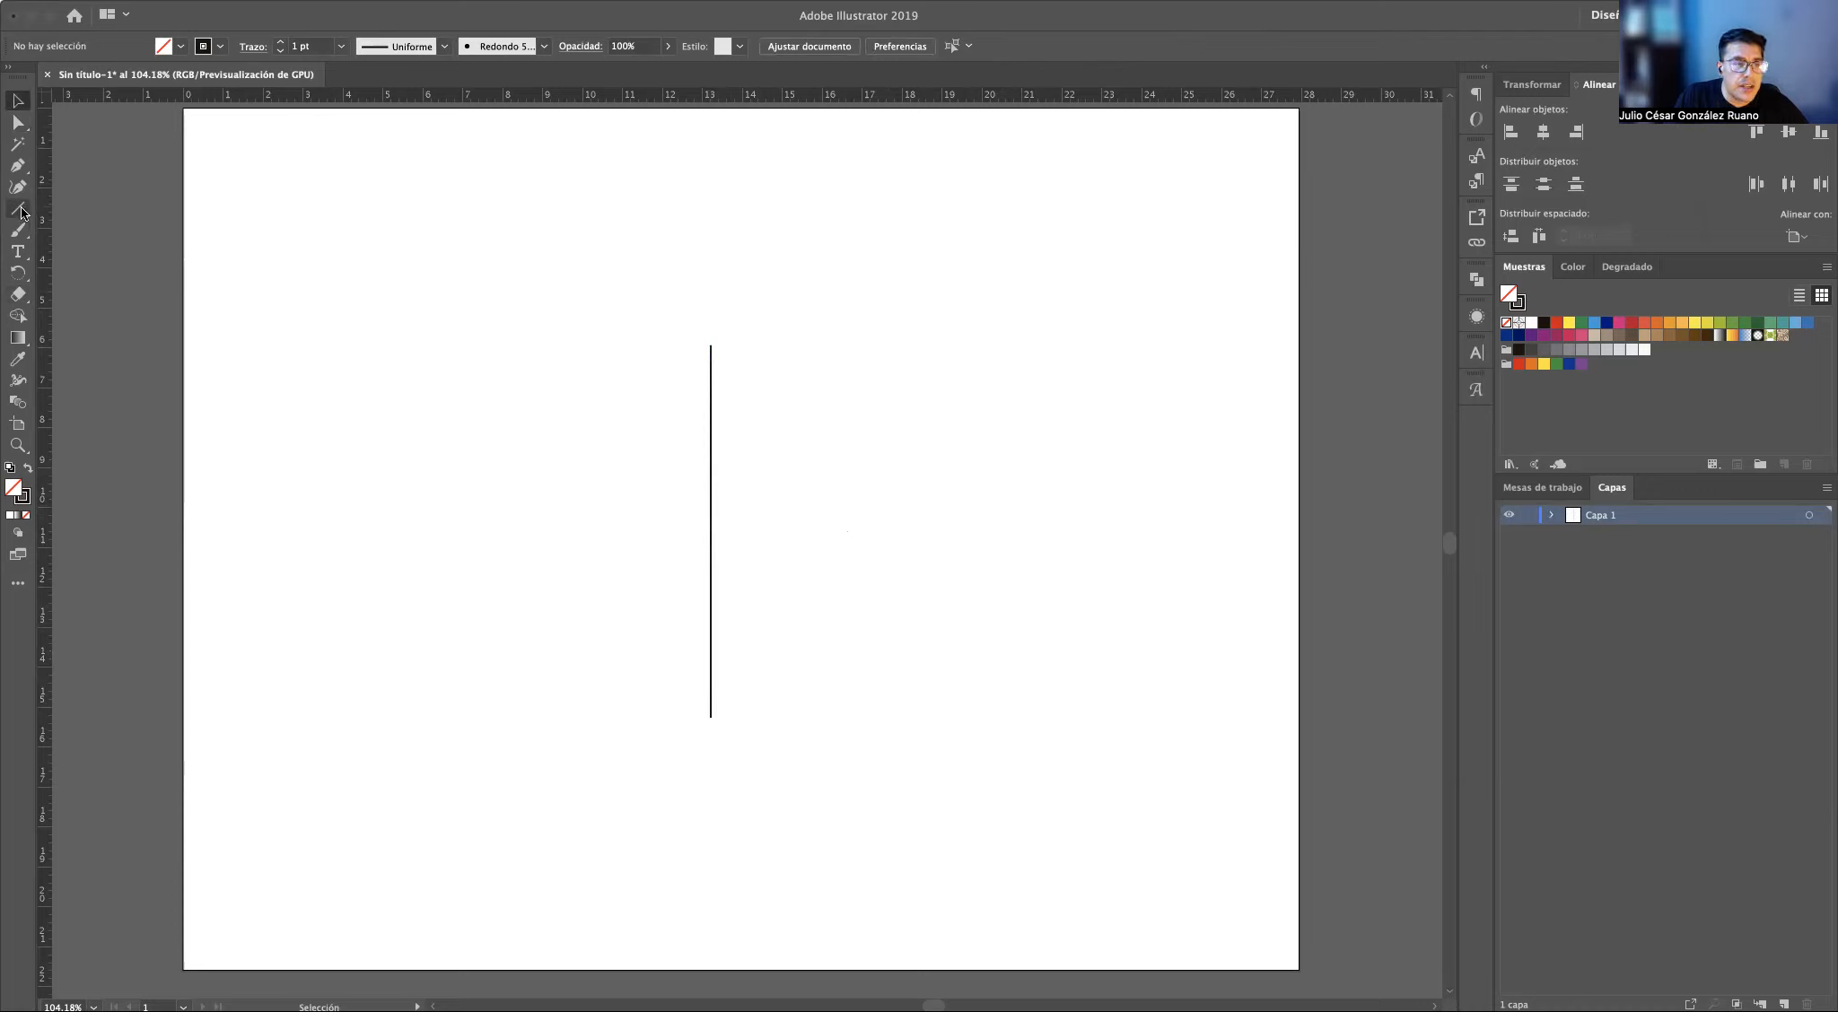
Paint two vanishing point dots with the Paintbrush near the artboard's upper right and upper left corners
{"action": "key", "text": "b"}
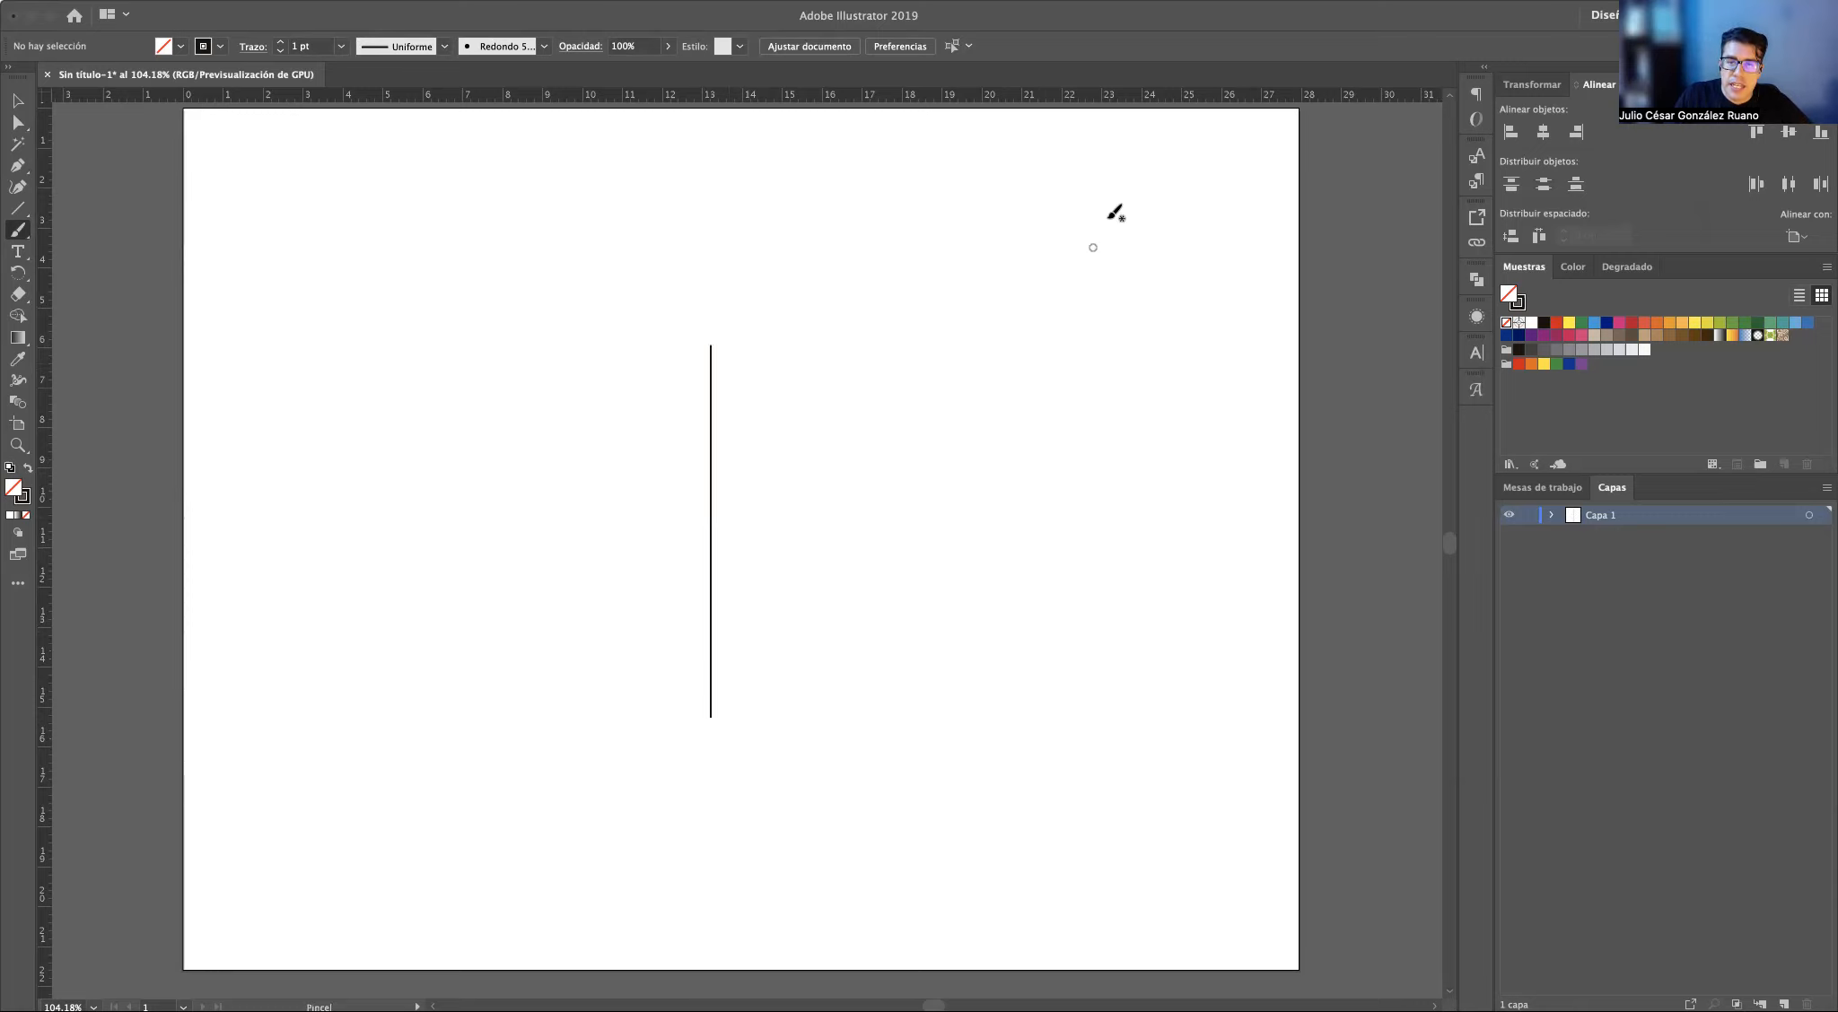
{"action": "left_click", "coordinate": [1118, 186]}
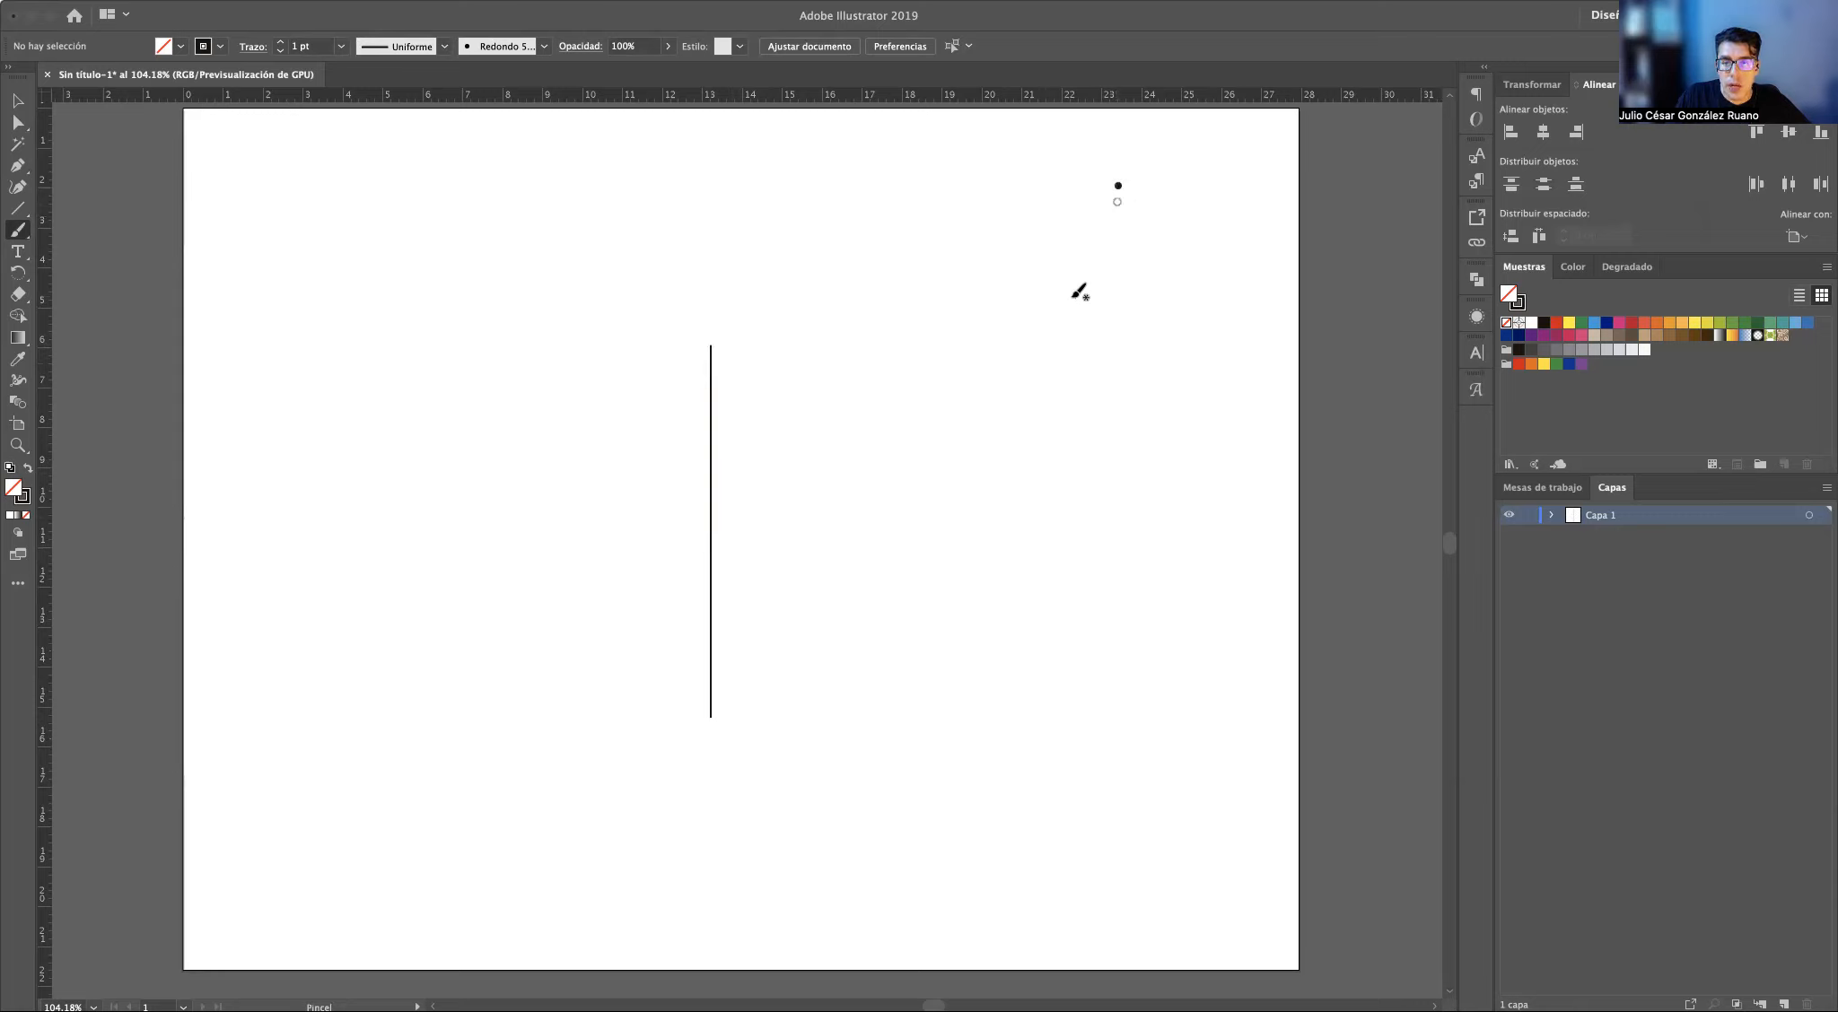
{"action": "left_click", "coordinate": [270, 192]}
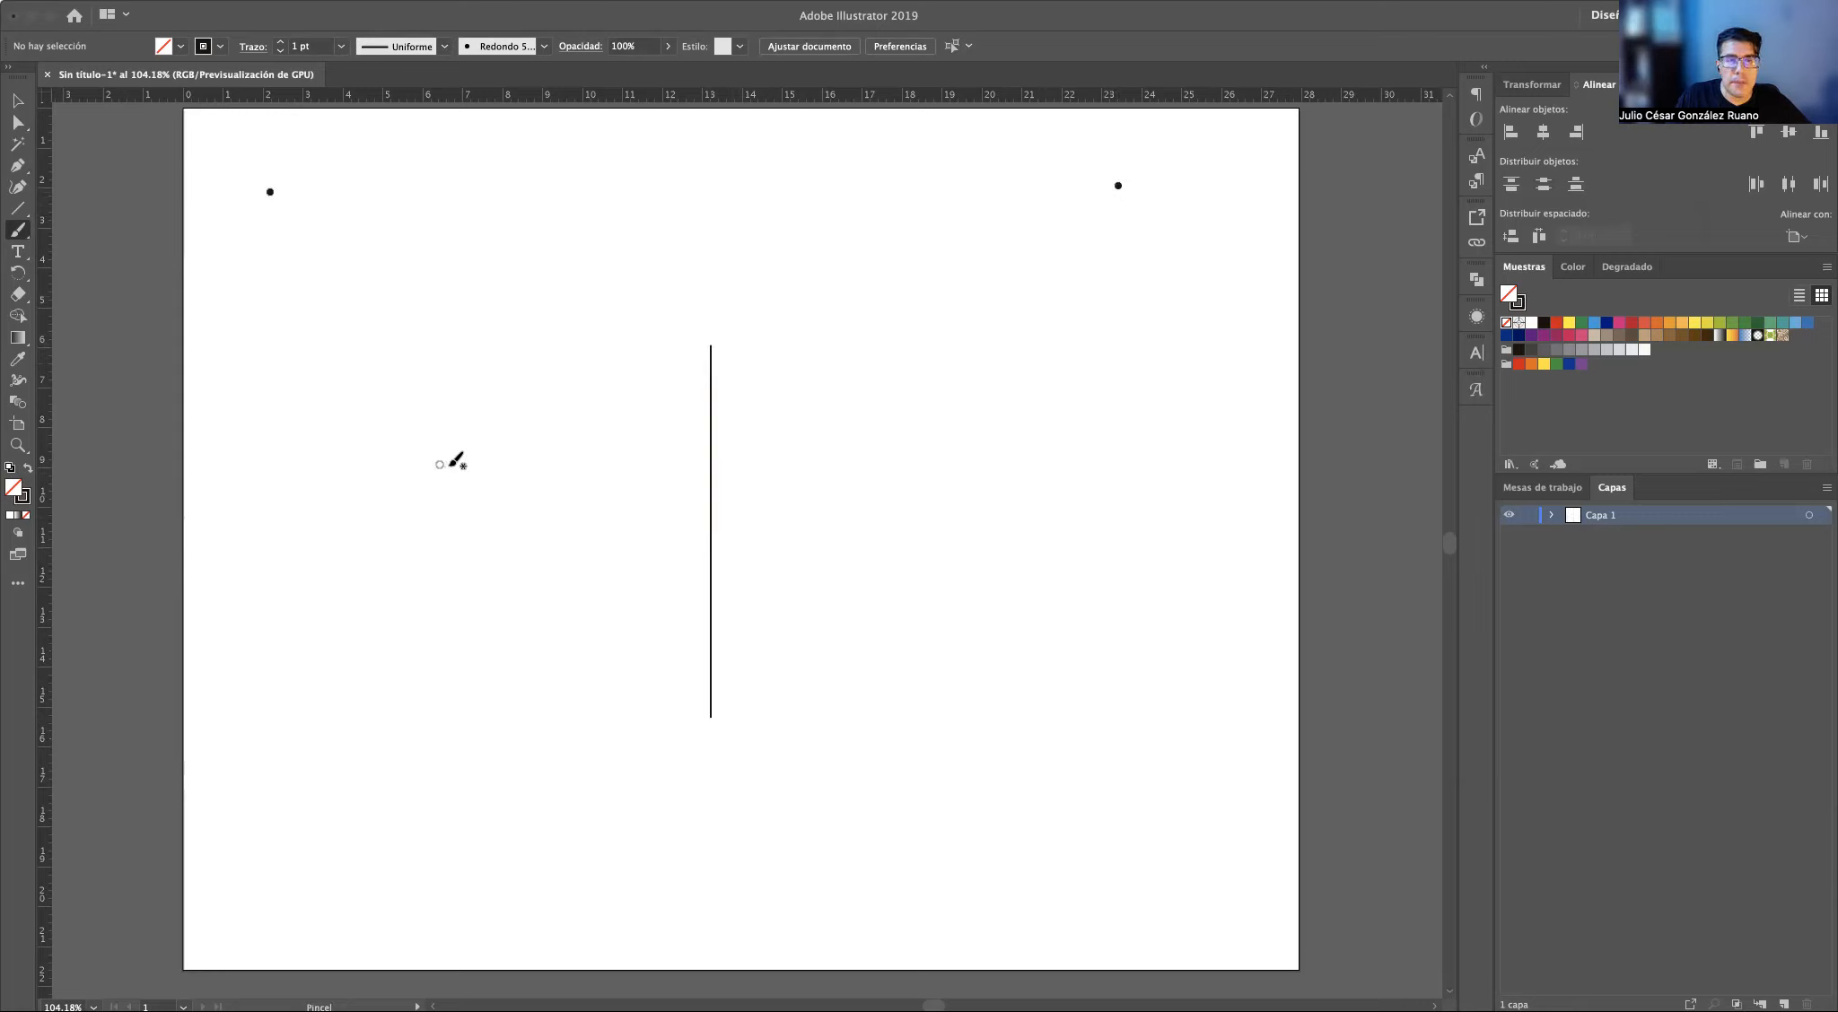
Draw four converging lines joining the top and bottom ends of the vertical line to both vanishing point dots
{"action": "left_click", "coordinate": [18, 212]}
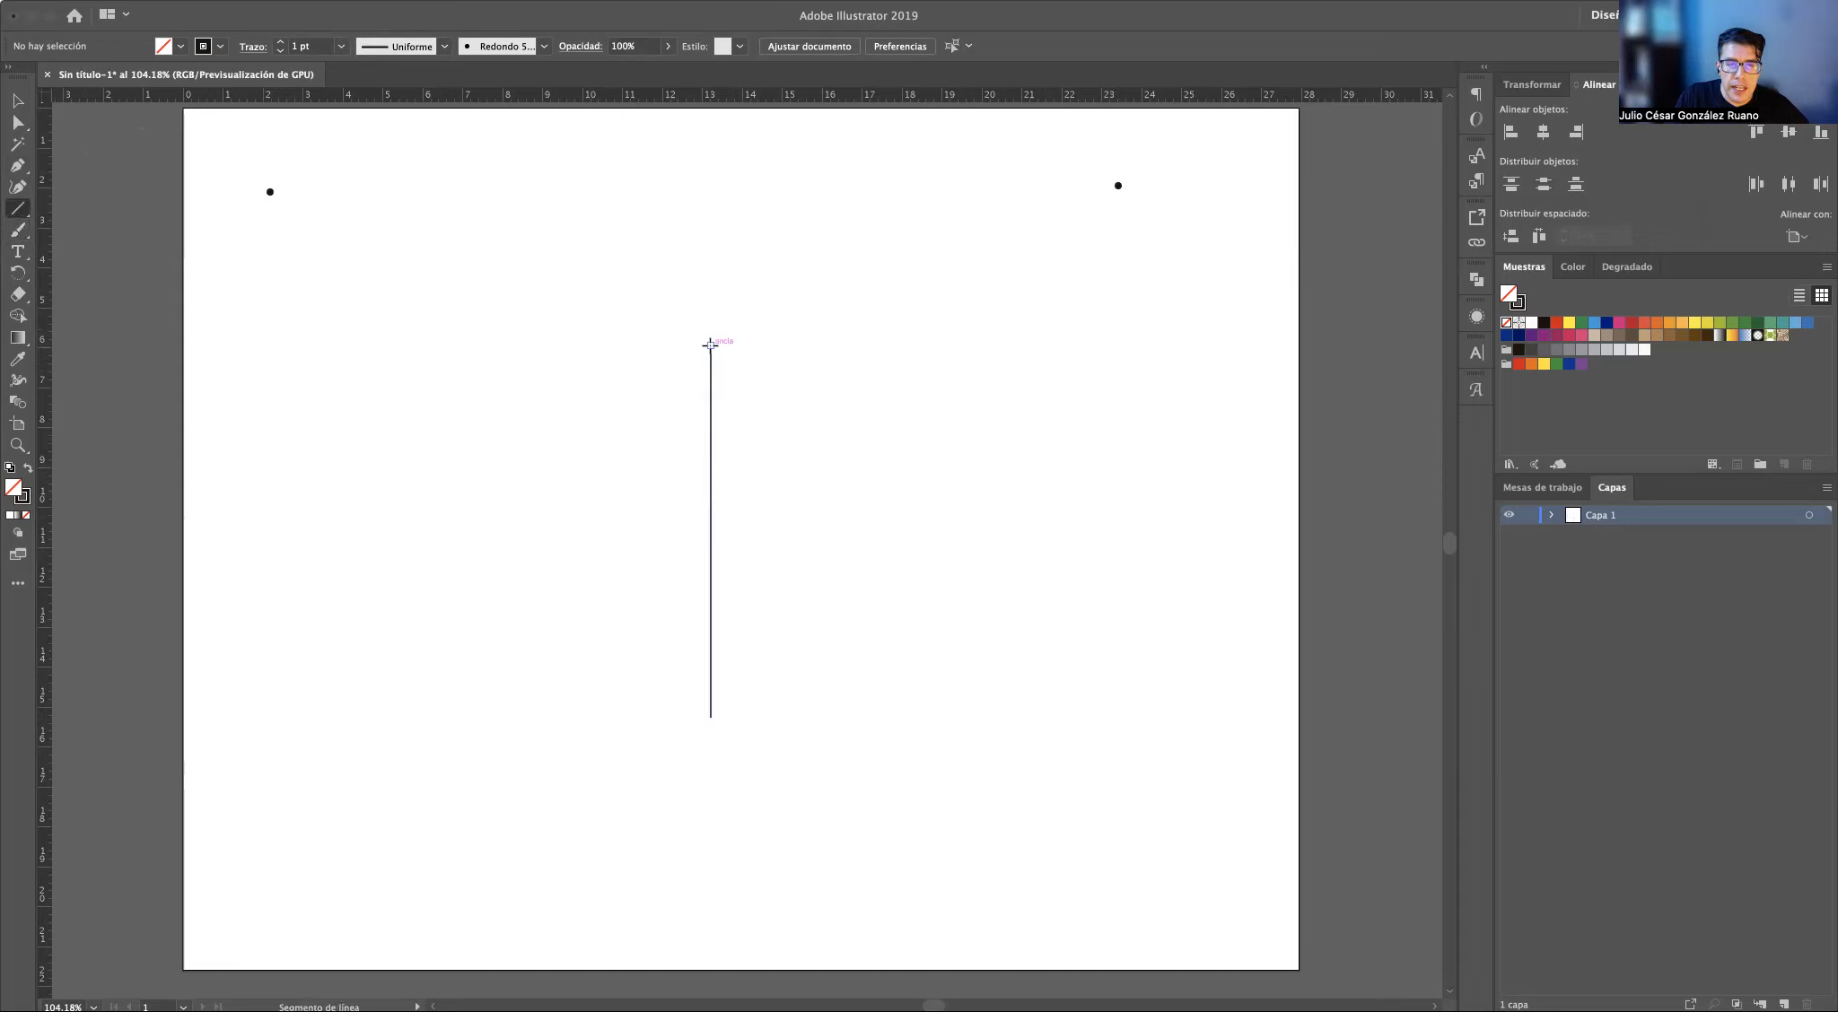
{"action": "left_click_drag", "start_coordinate": [710, 344], "coordinate": [1119, 186]}
{"action": "left_click_drag", "start_coordinate": [711, 716], "coordinate": [1118, 186]}
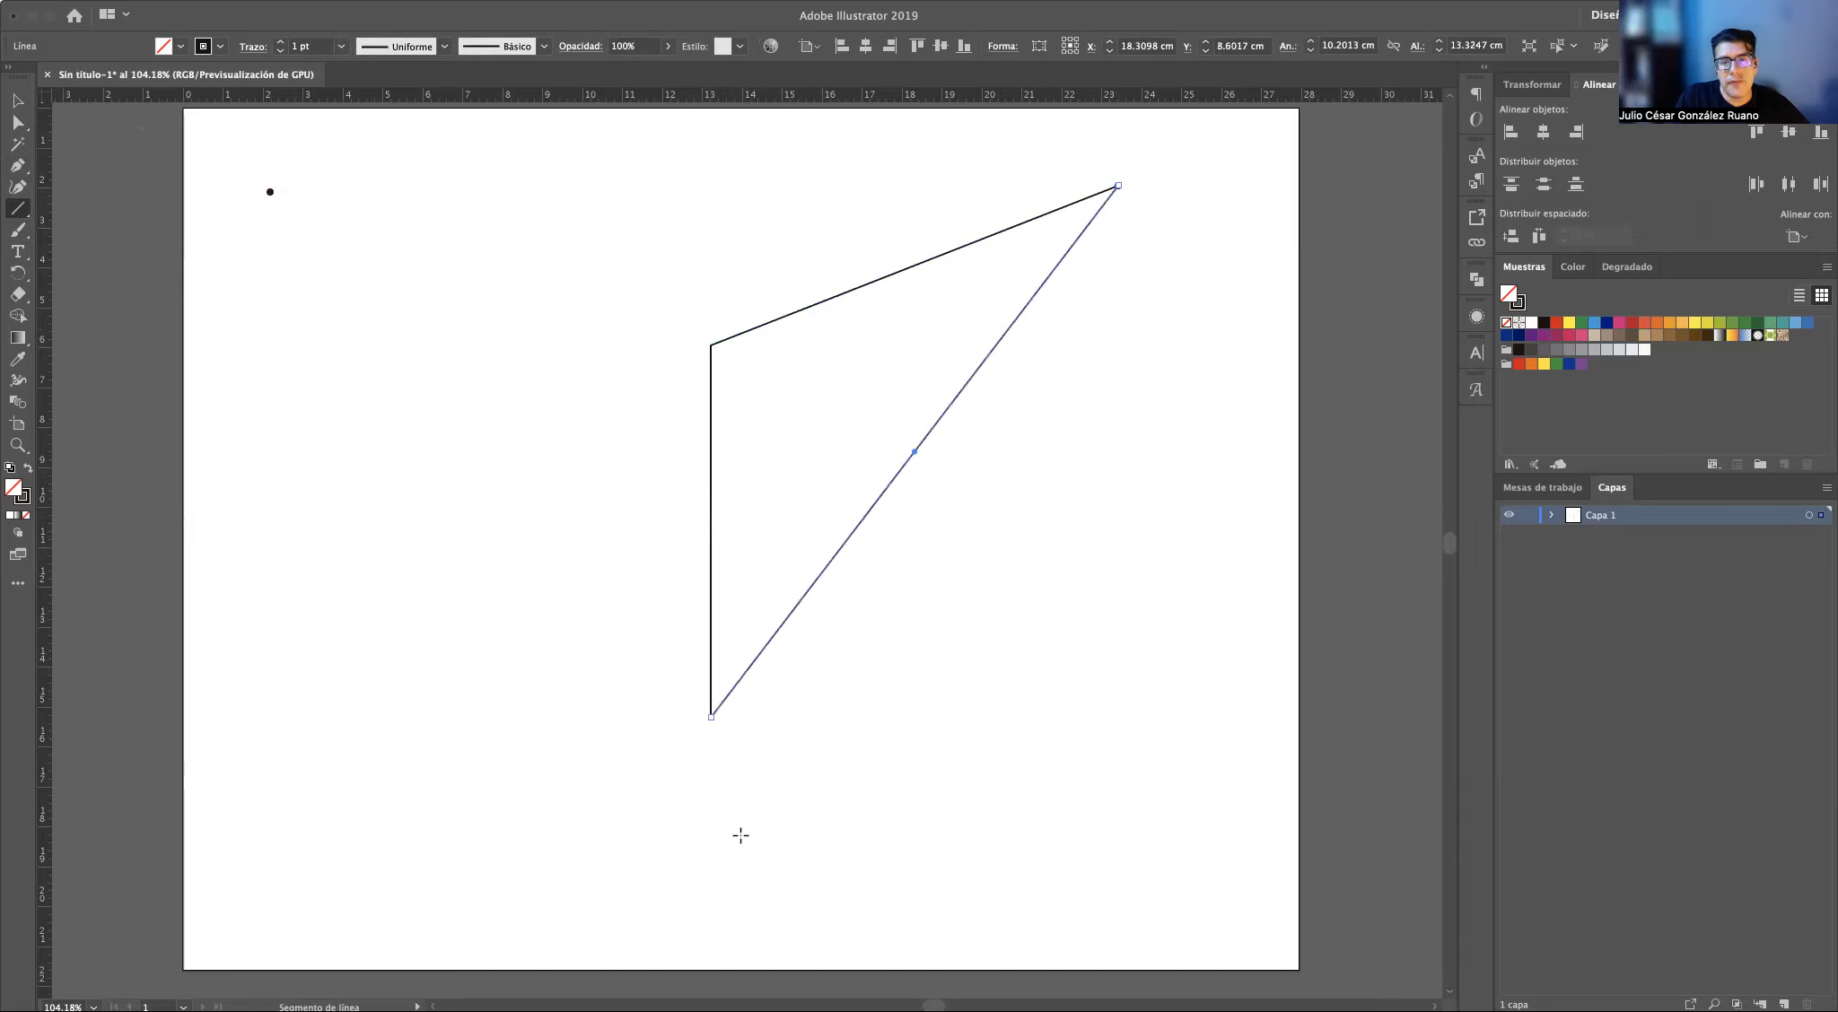
{"action": "left_click_drag", "start_coordinate": [710, 344], "coordinate": [270, 192]}
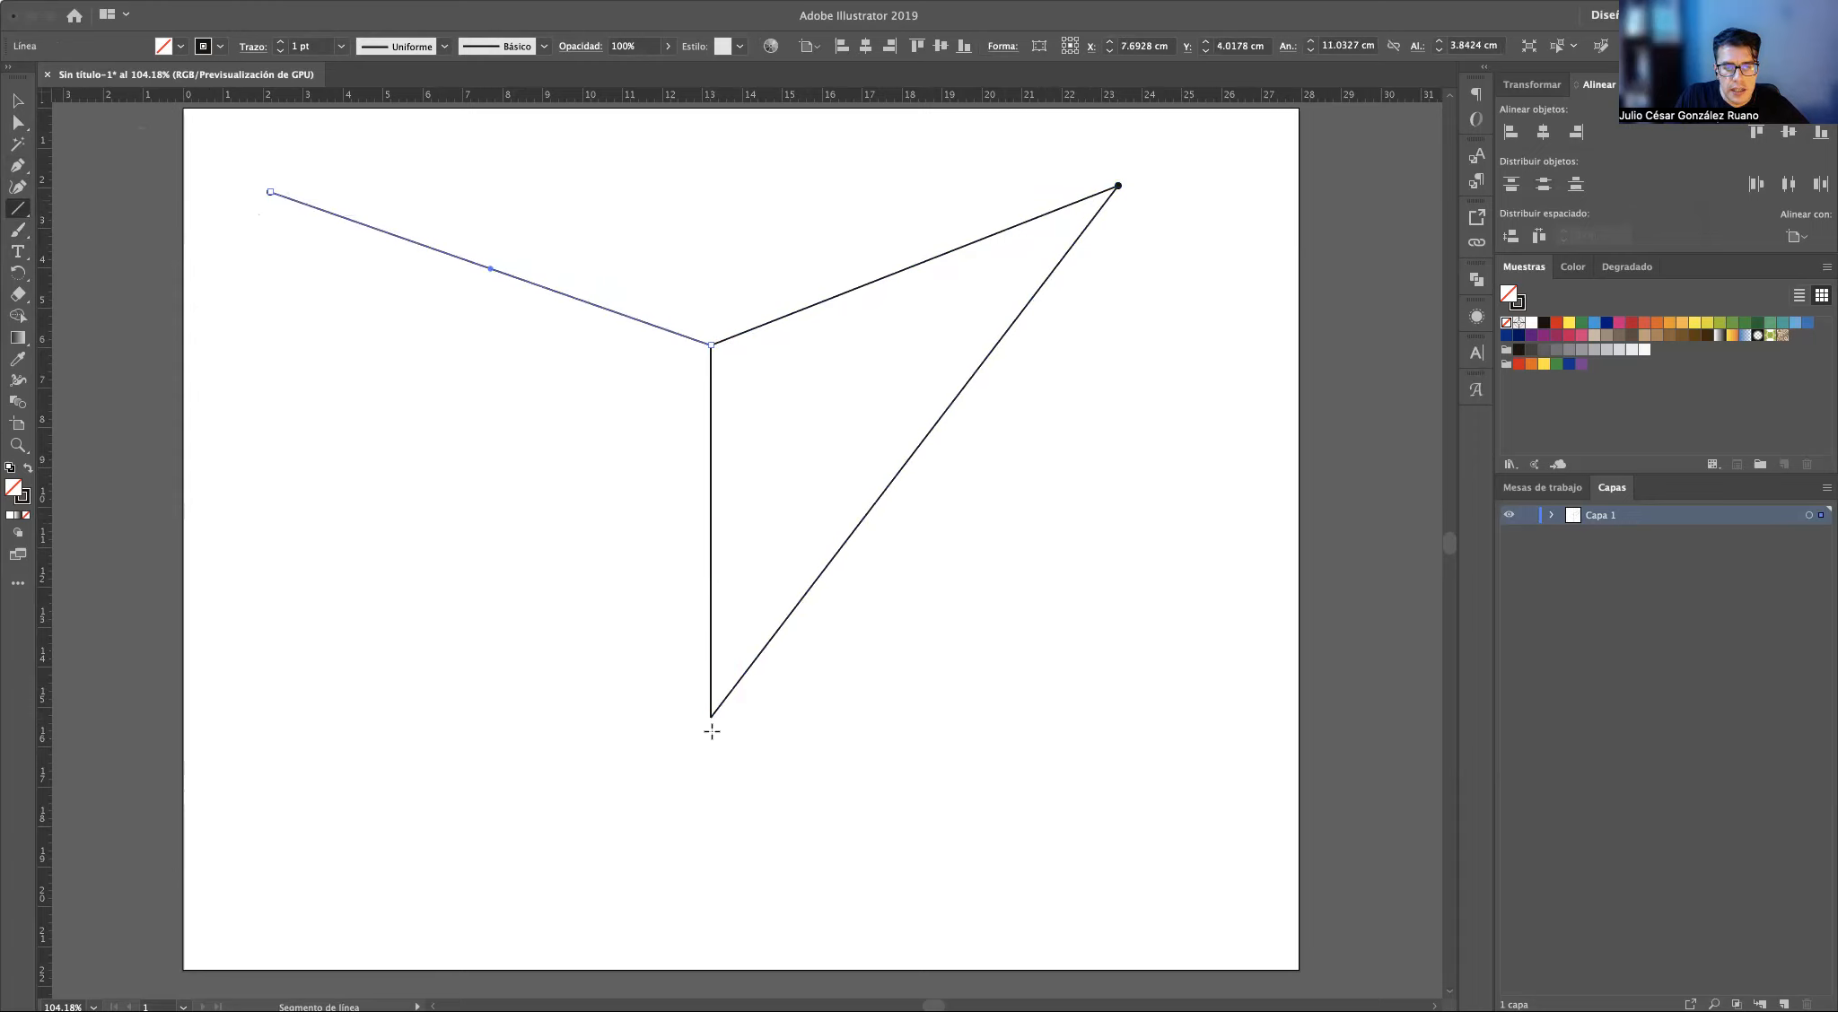
{"action": "left_click_drag", "start_coordinate": [711, 716], "coordinate": [270, 192]}
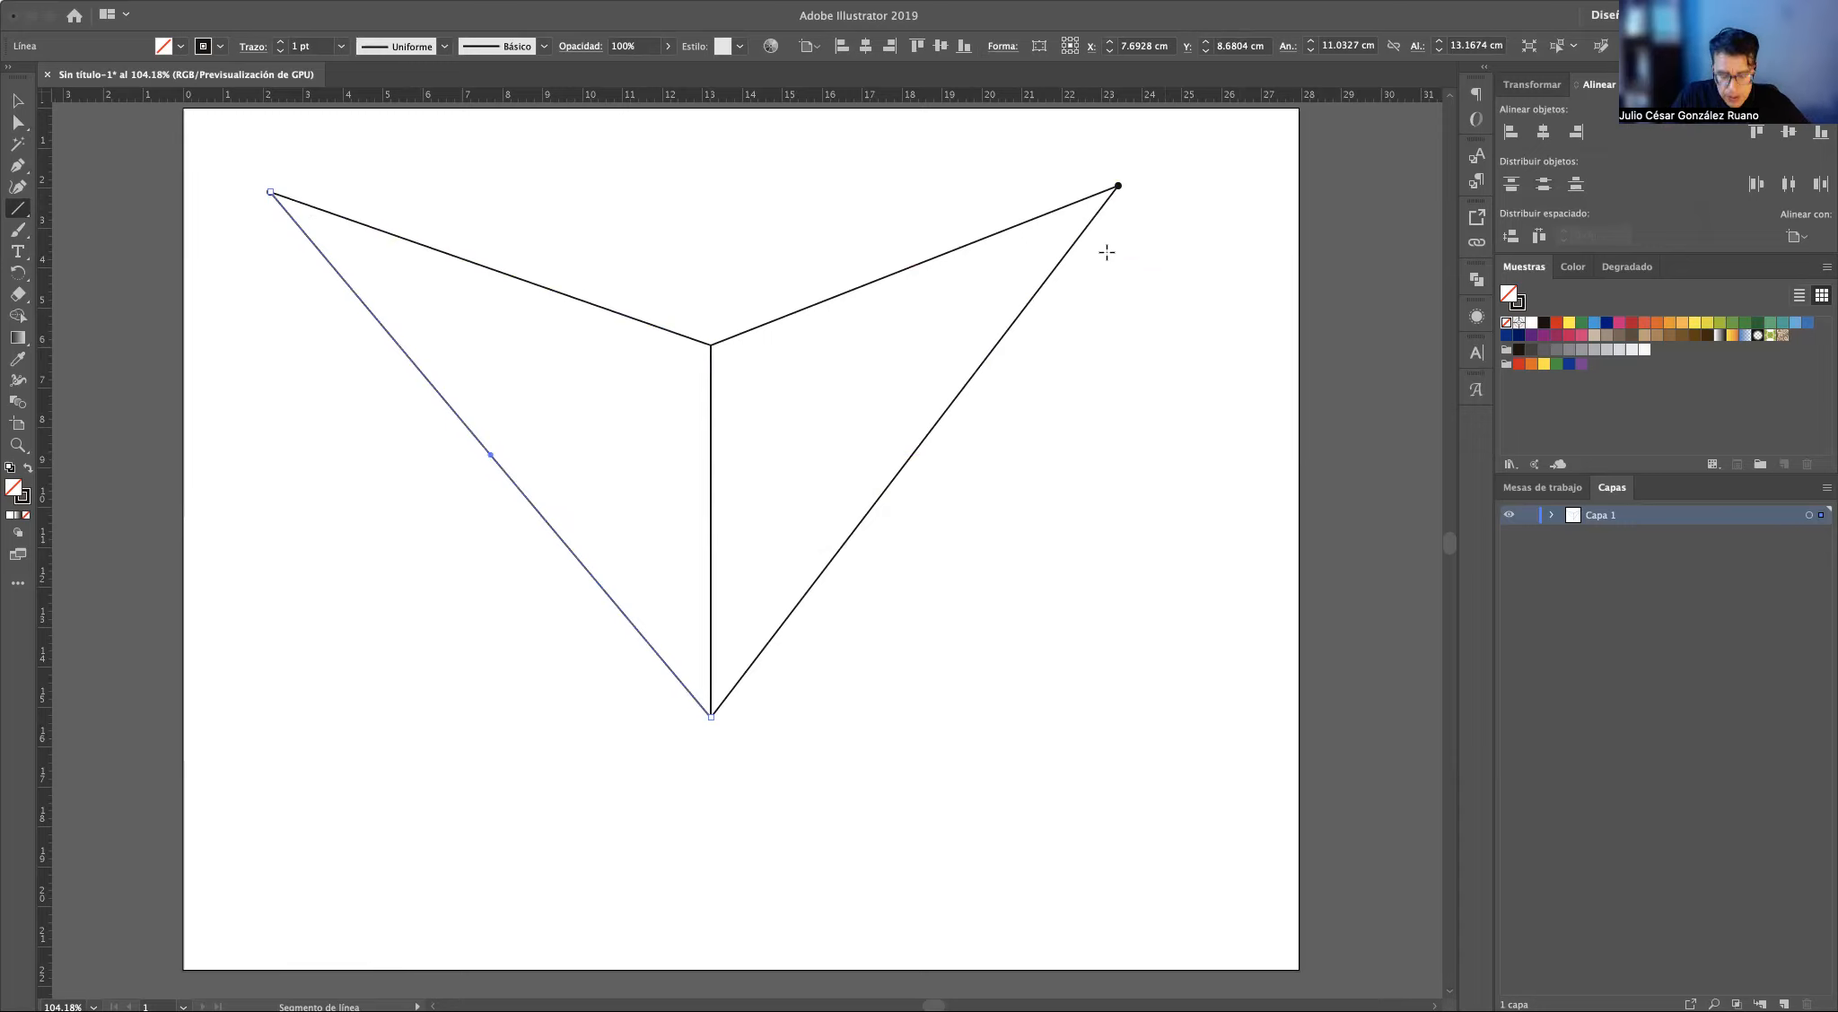
Delete the four converging lines on both sides of the vertical line
{"action": "key", "text": "v"}
{"action": "left_click_drag", "start_coordinate": [949, 163], "coordinate": [987, 494]}
{"action": "key", "text": "Delete"}
{"action": "left_click_drag", "start_coordinate": [499, 269], "coordinate": [455, 644]}
{"action": "key", "text": "Delete"}
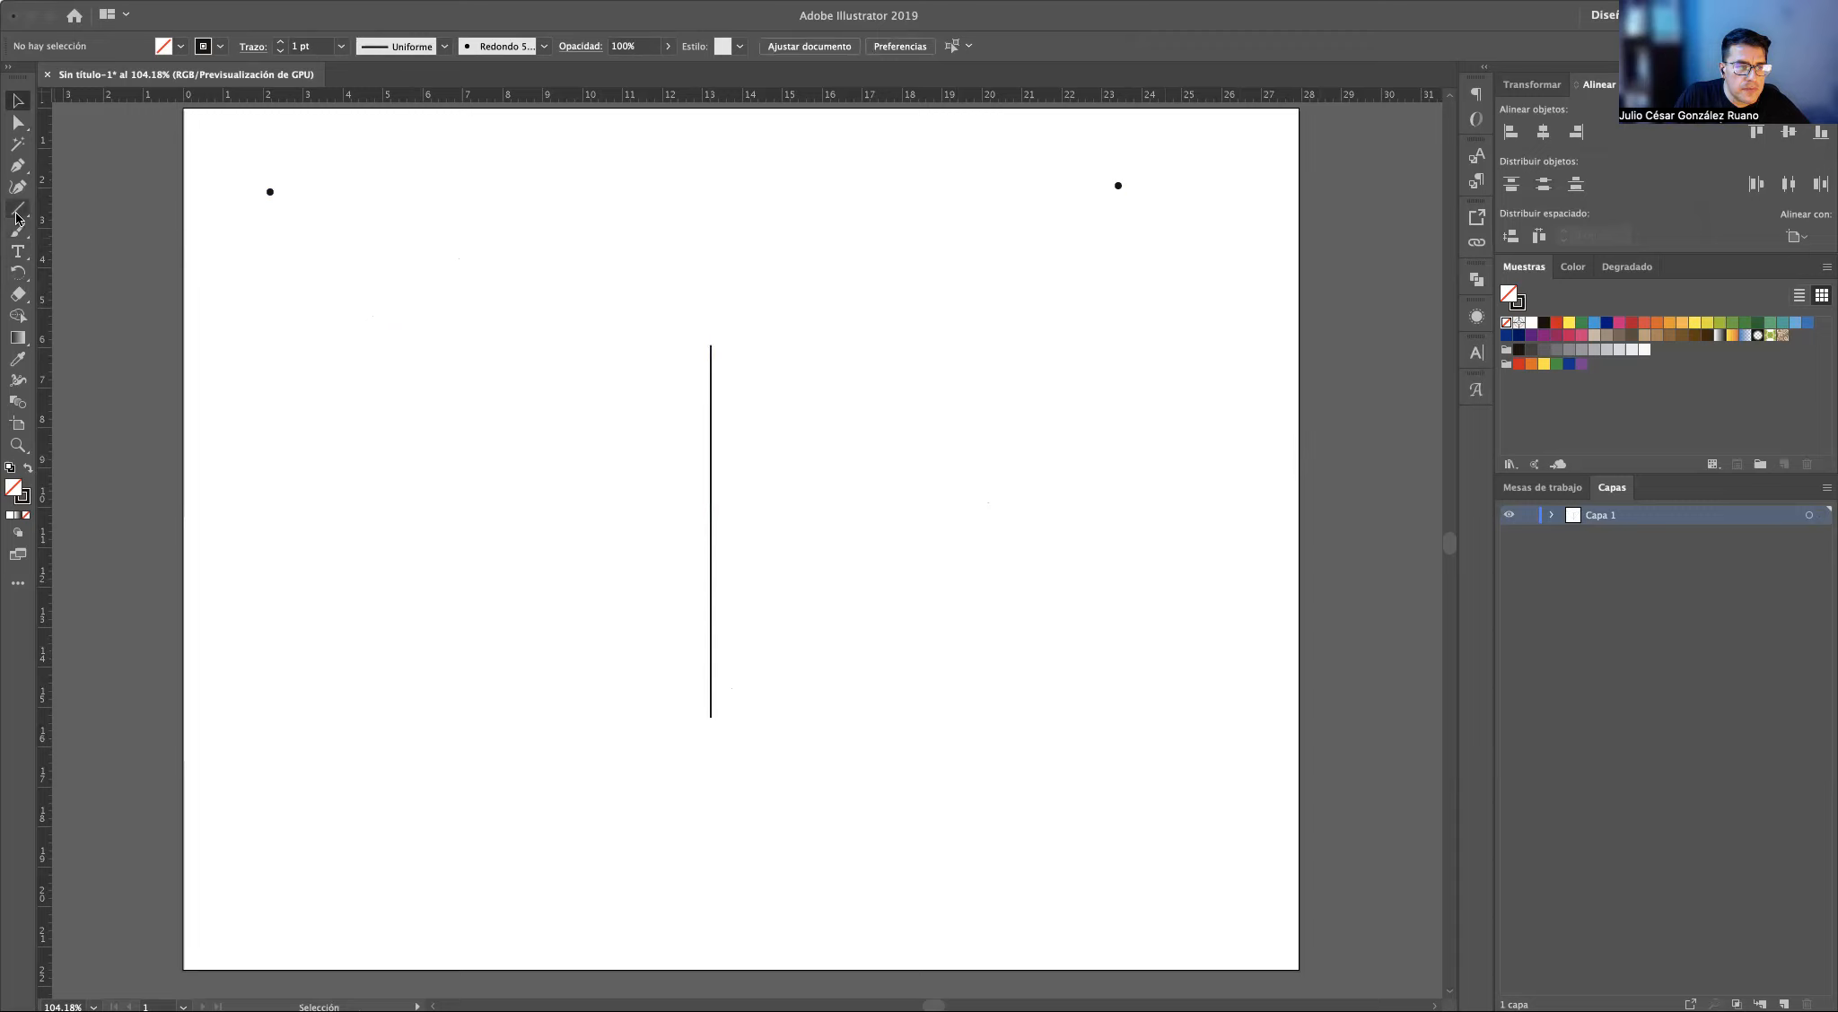
Try to move the central vertical line toward the right vanishing point
{"action": "double_click", "coordinate": [711, 594]}
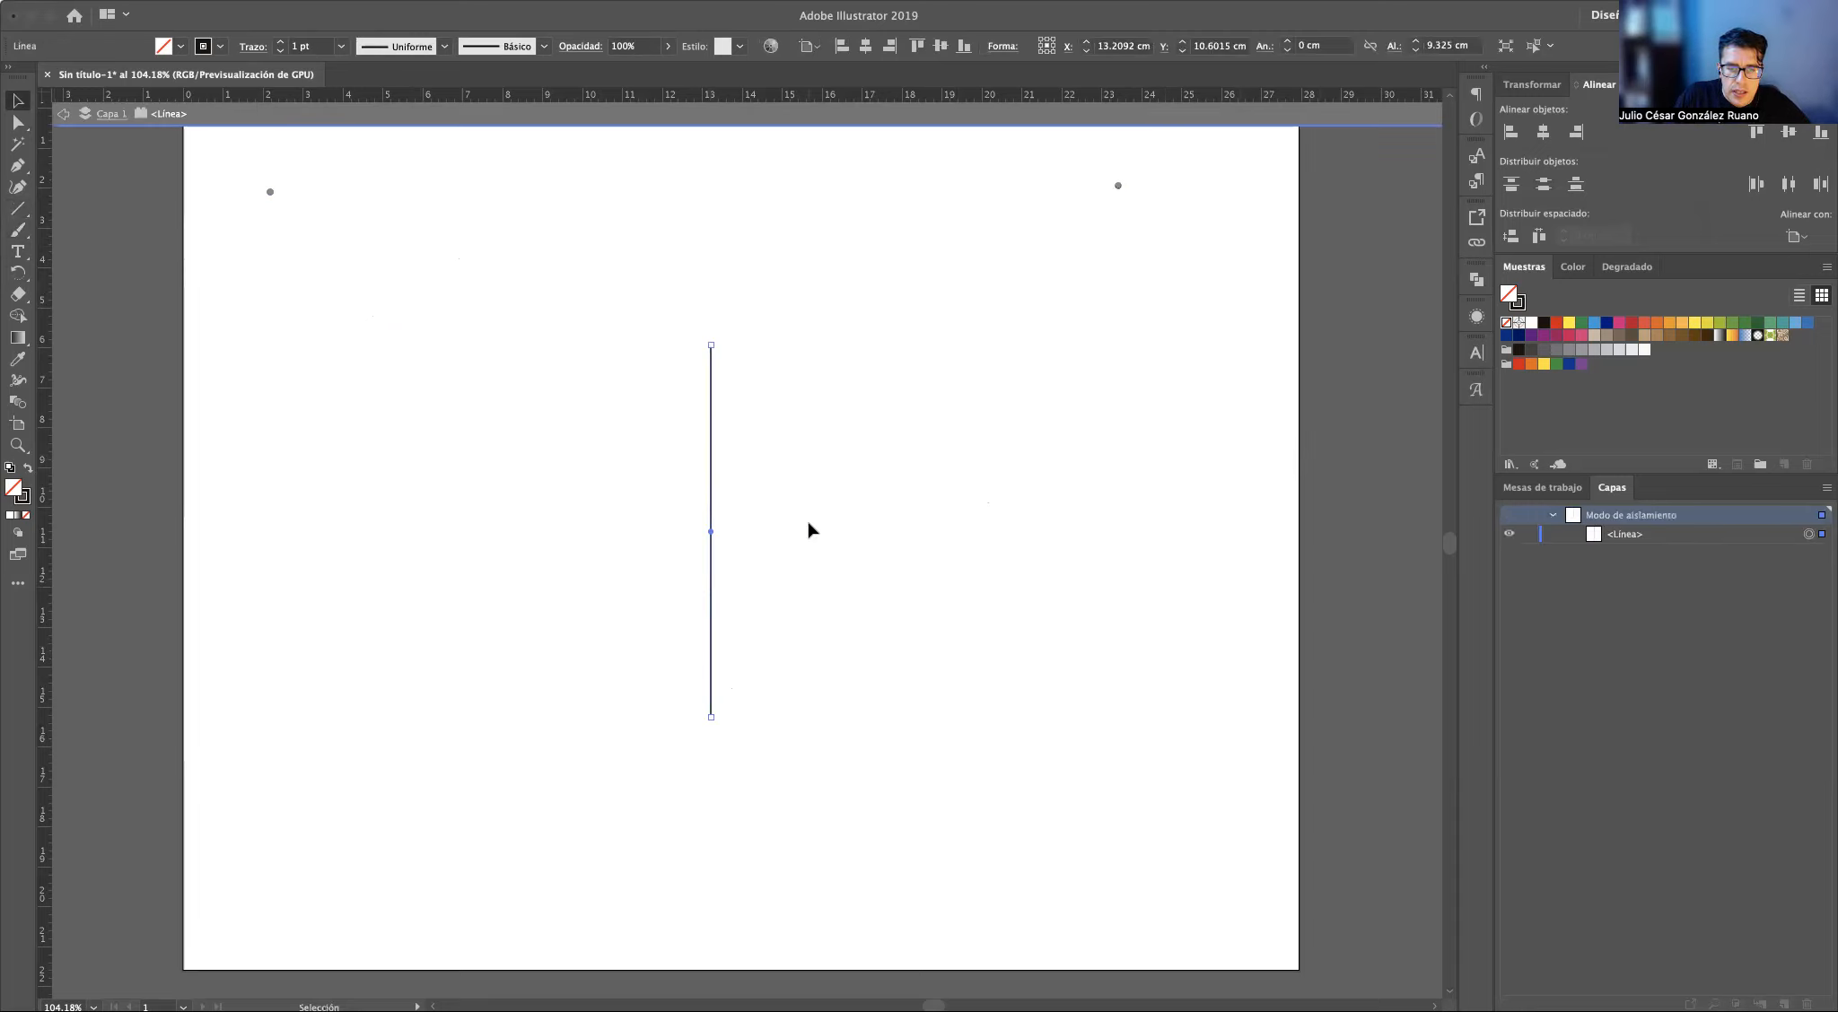
{"action": "key", "text": "Escape"}
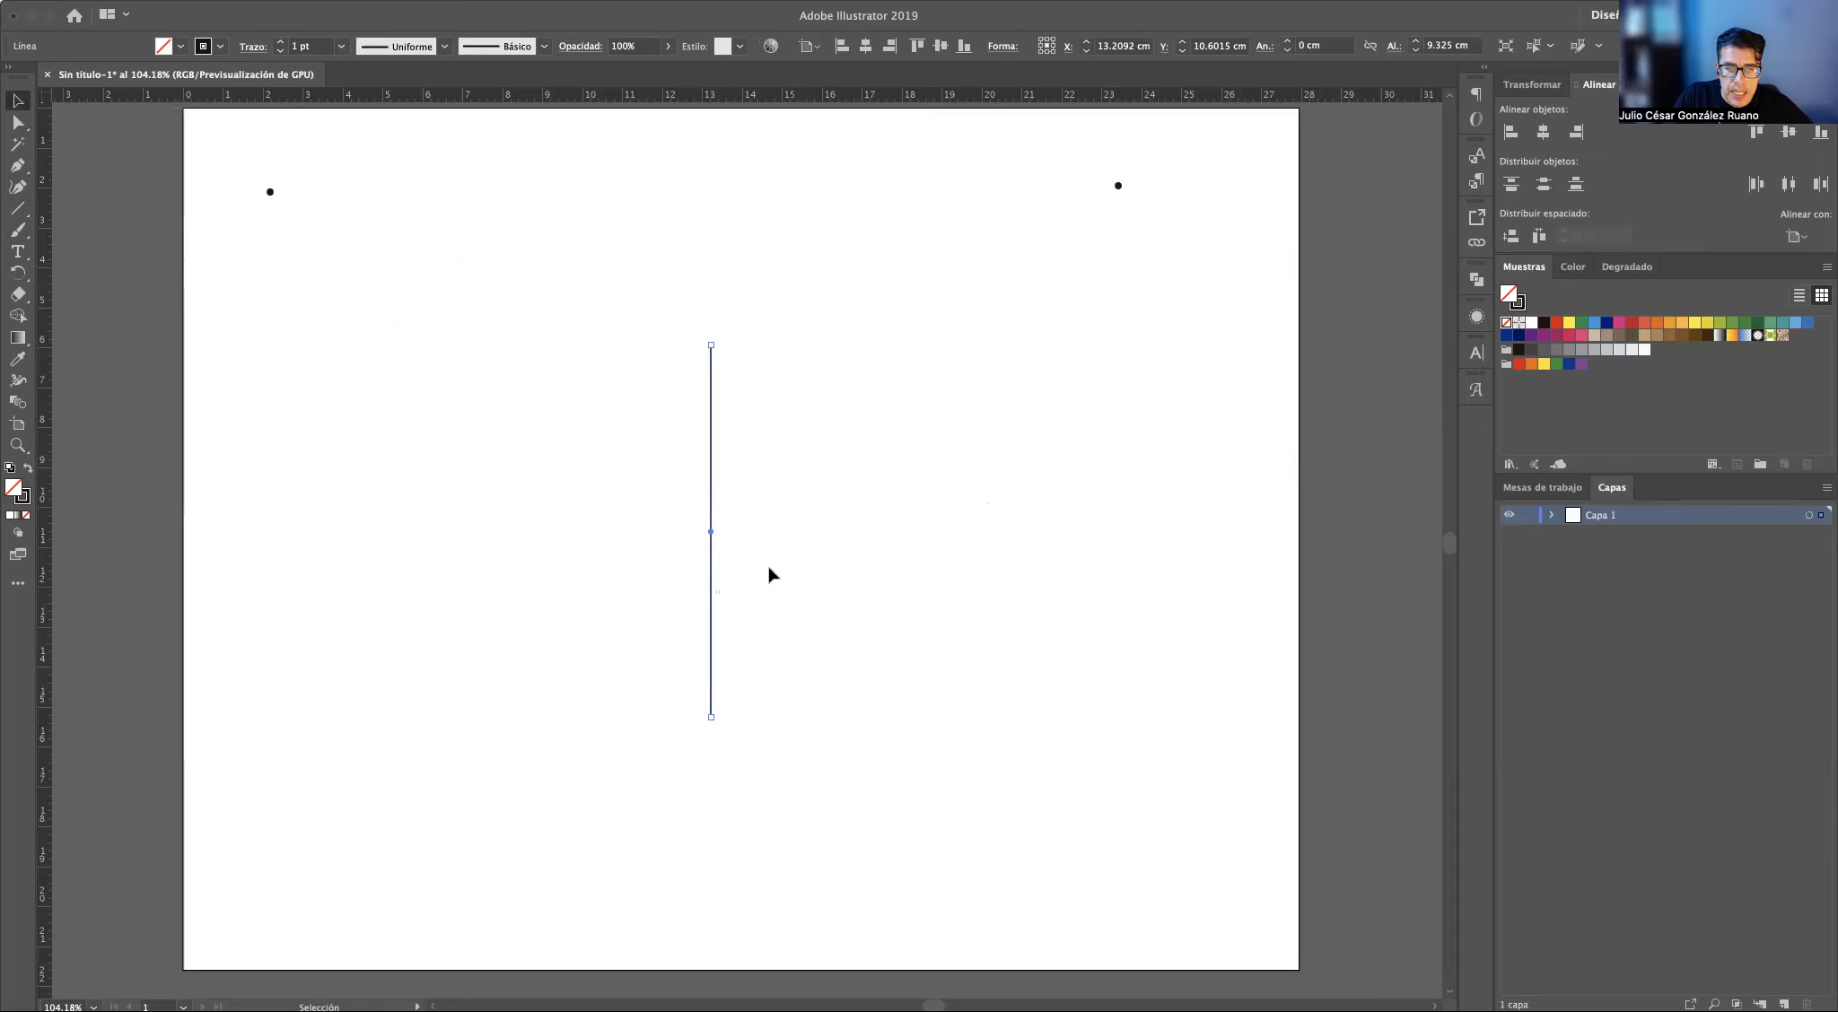
{"action": "left_click_drag", "start_coordinate": [713, 612], "coordinate": [929, 454]}
{"action": "key", "text": "super+z"}
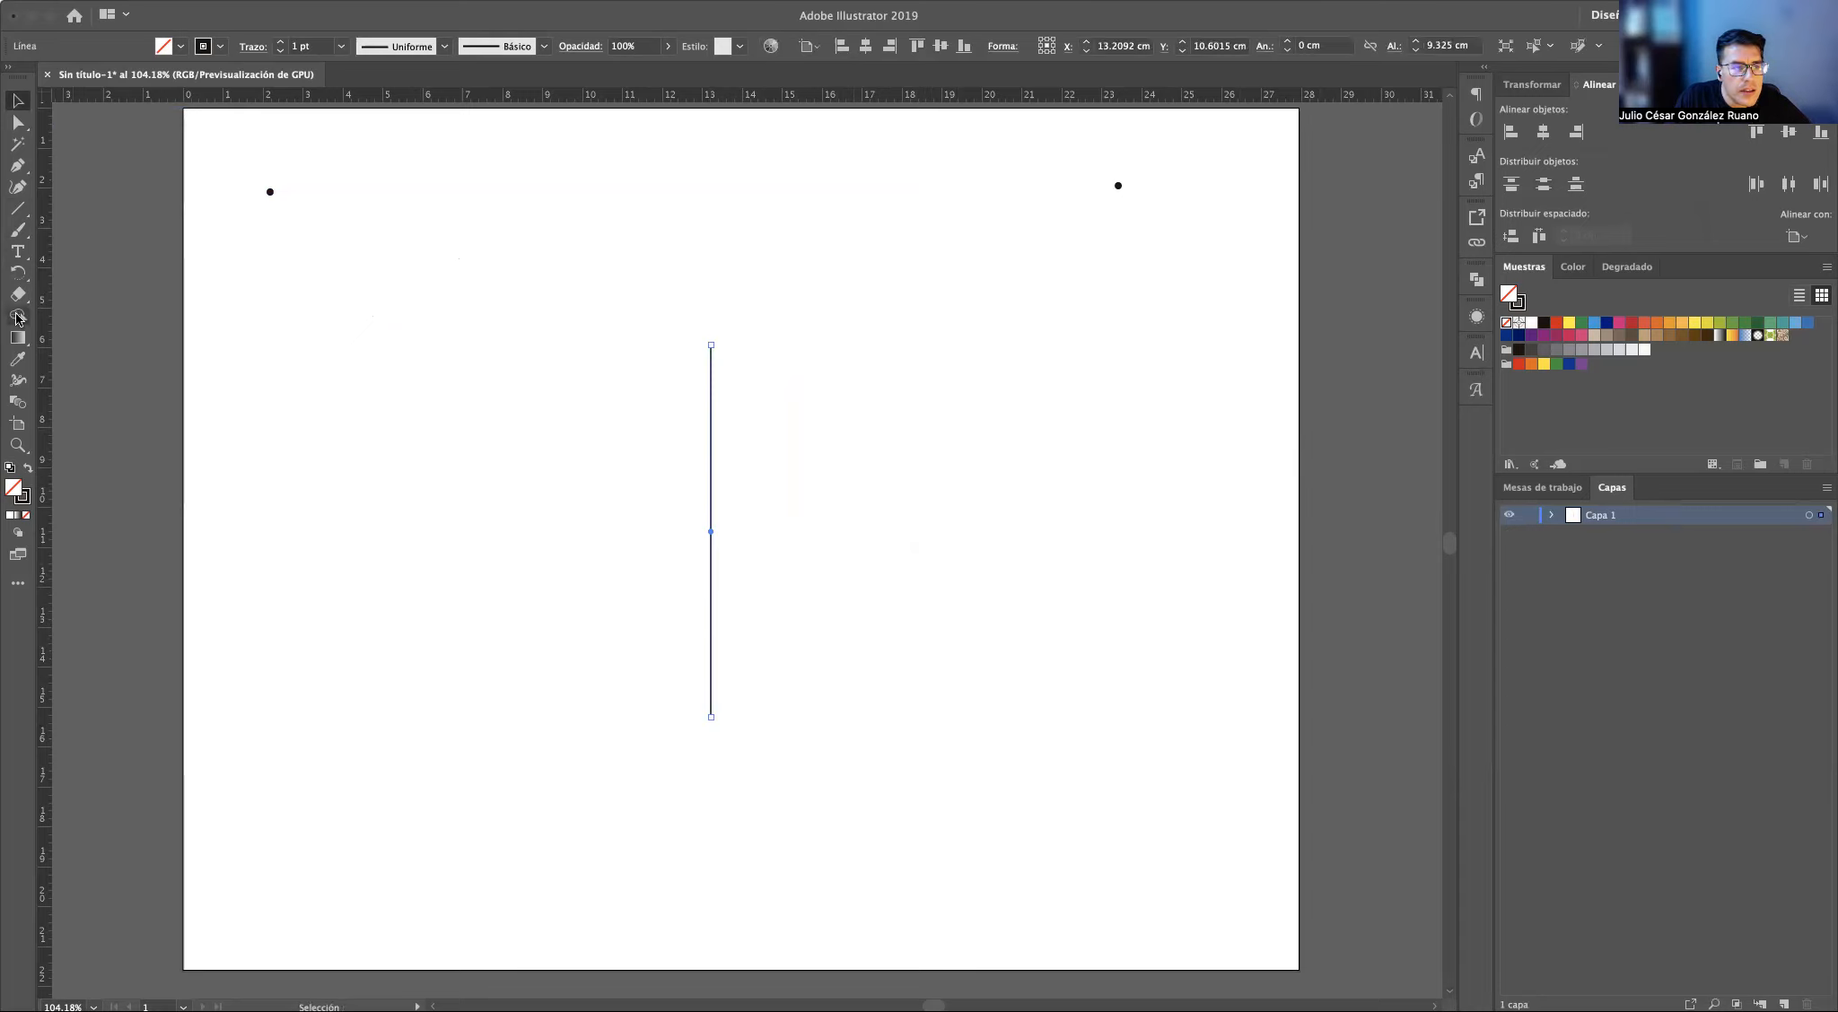
Undo the deletion of the four converging lines
{"action": "left_click", "coordinate": [17, 208]}
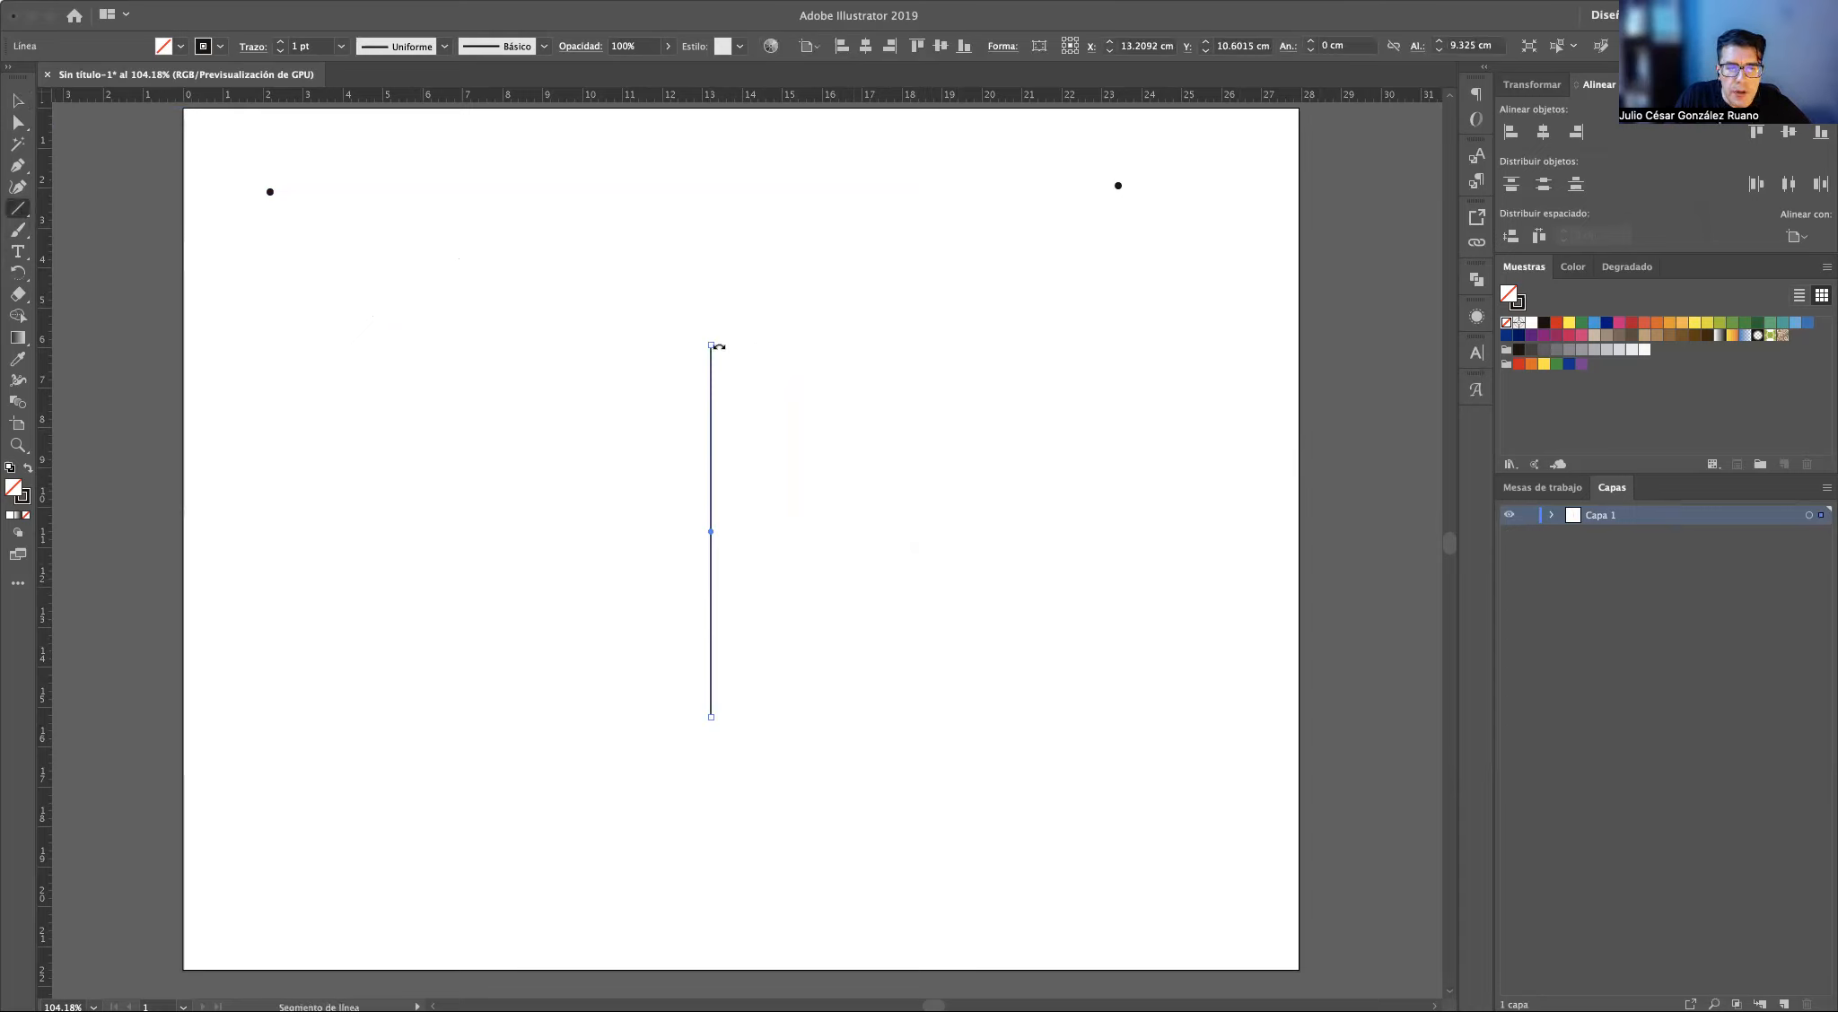
{"action": "key", "text": "super+z"}
{"action": "key", "text": "super+z"}
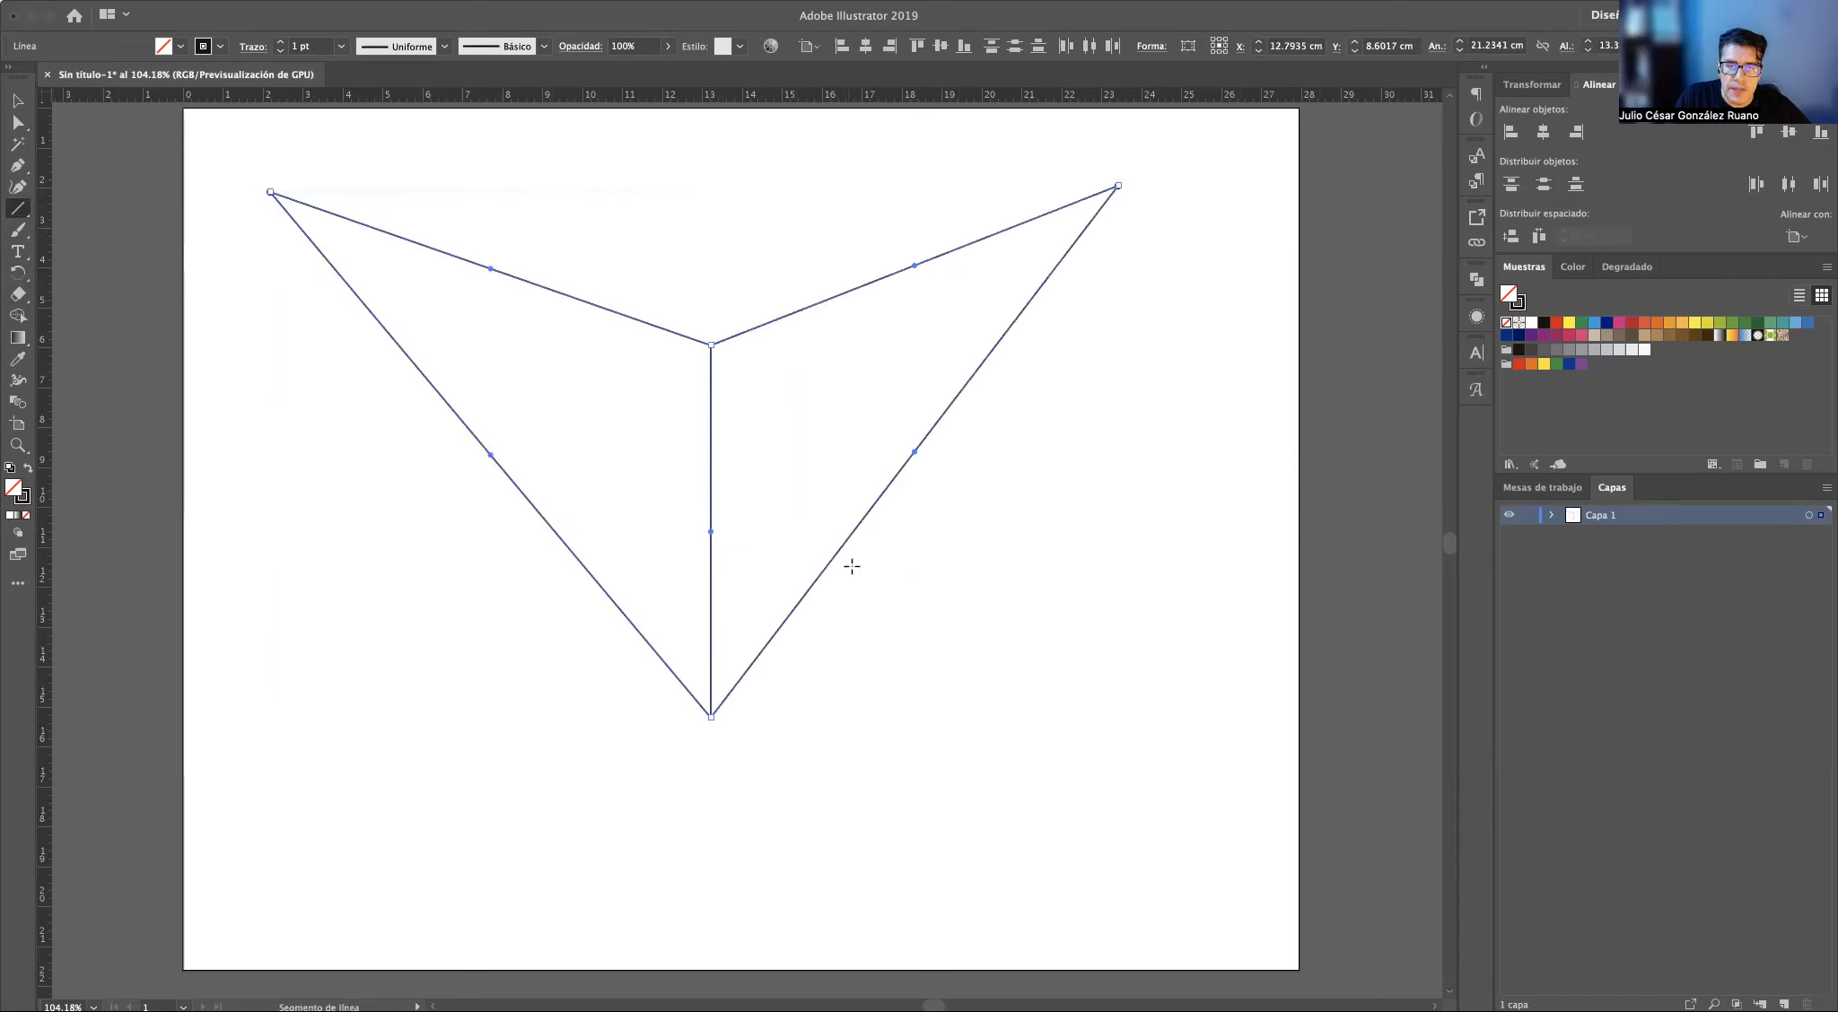
Draw a vertical line about 8.4 cm long up from the lower right converging line and join its top to the central edge's top
{"action": "left_click_drag", "start_coordinate": [884, 489], "coordinate": [854, 158]}
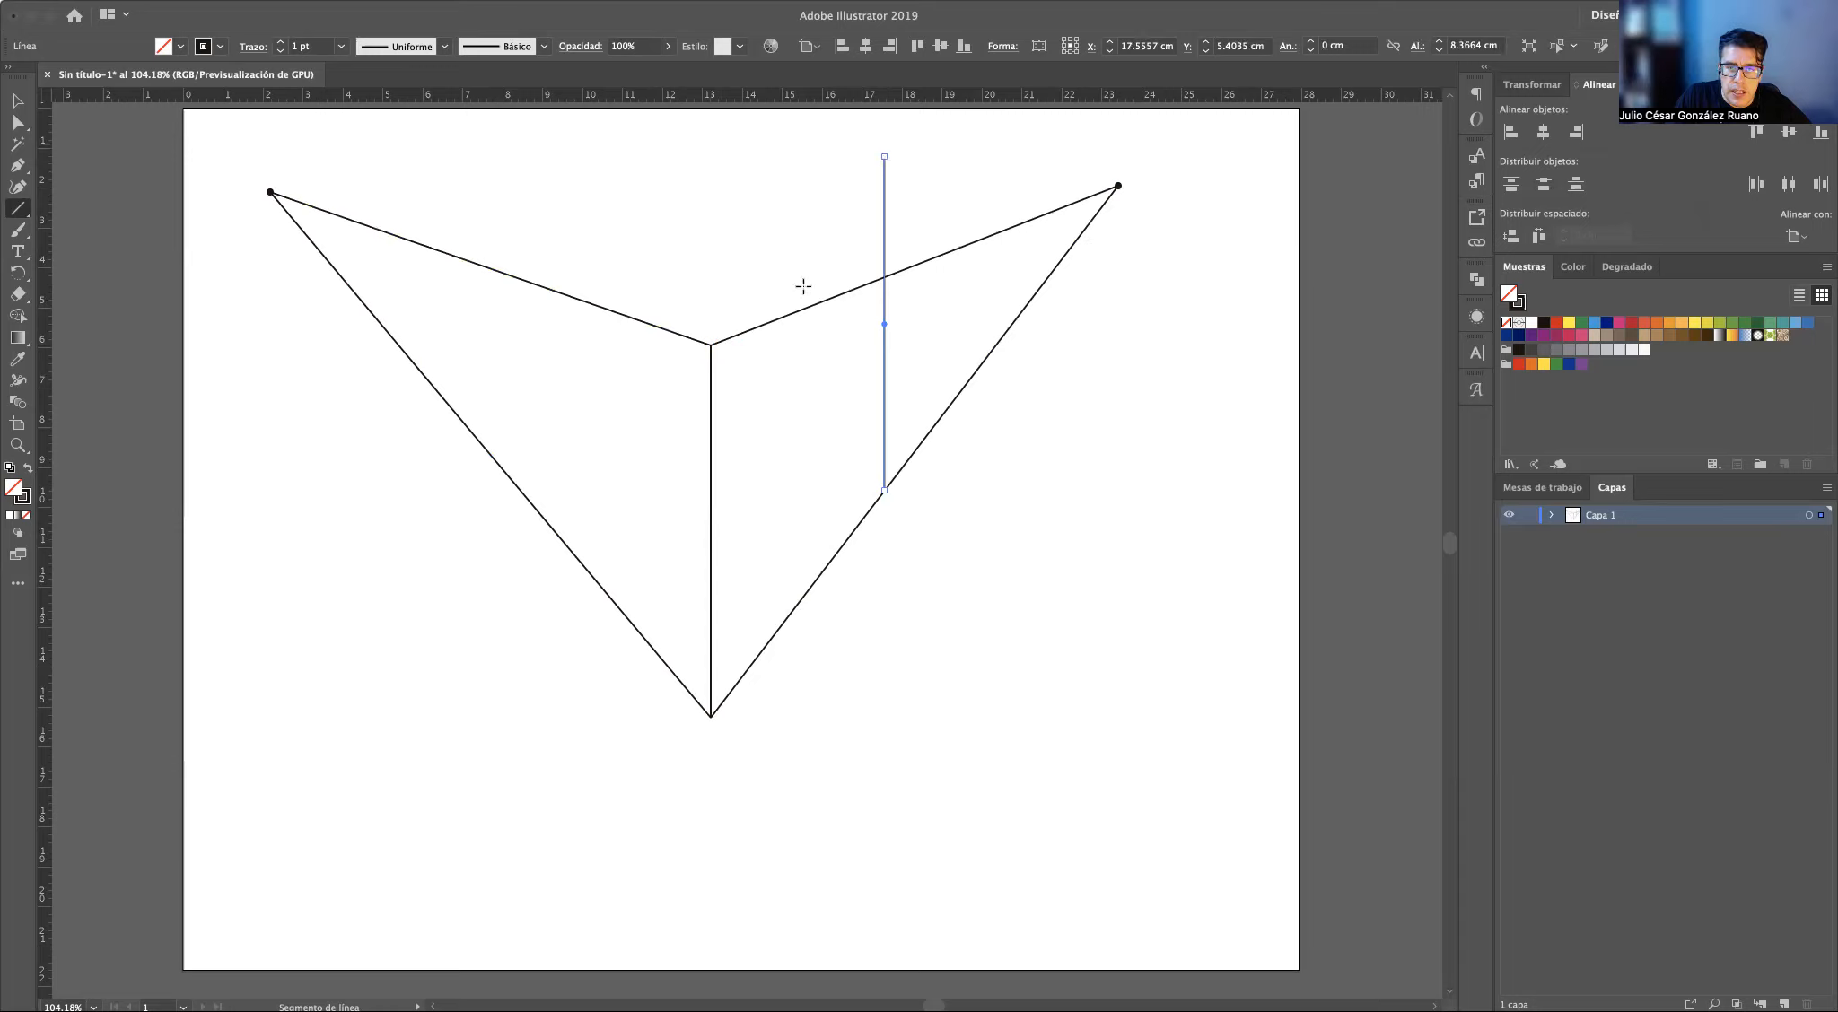
{"action": "left_click_drag", "start_coordinate": [711, 345], "coordinate": [884, 157]}
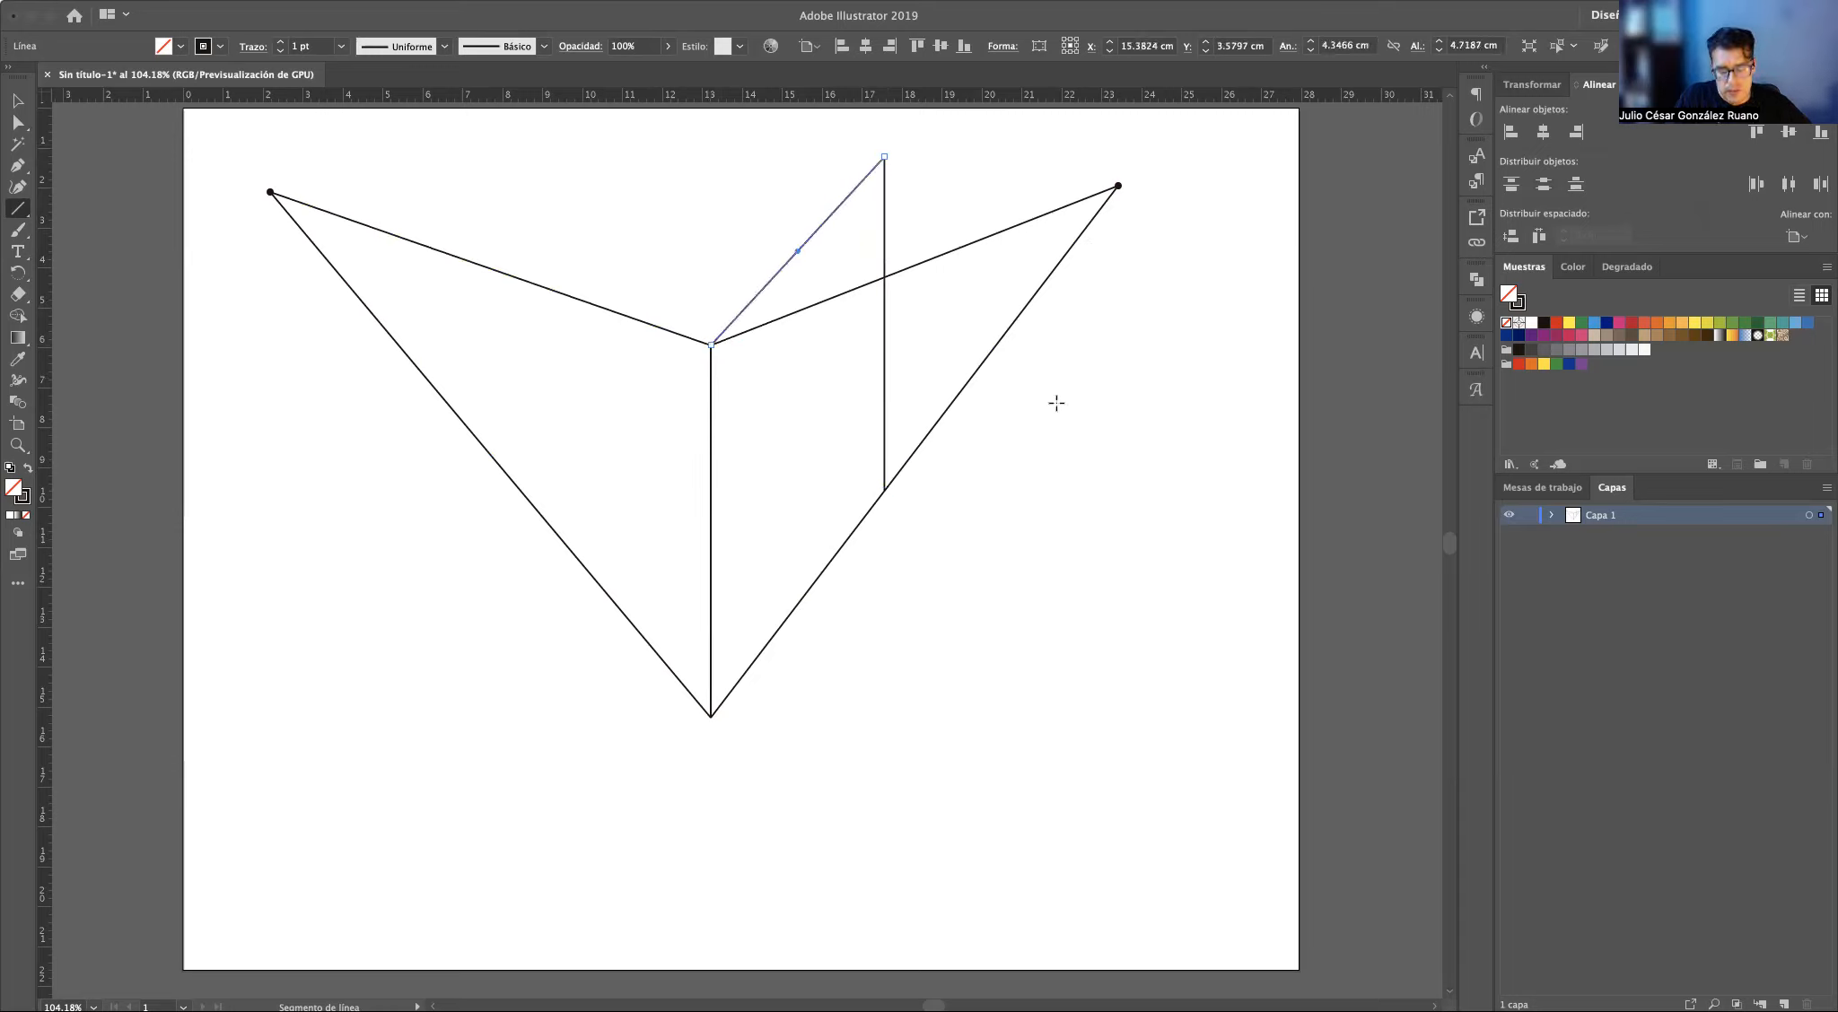
{"action": "key", "text": "v"}
{"action": "left_click", "coordinate": [951, 360]}
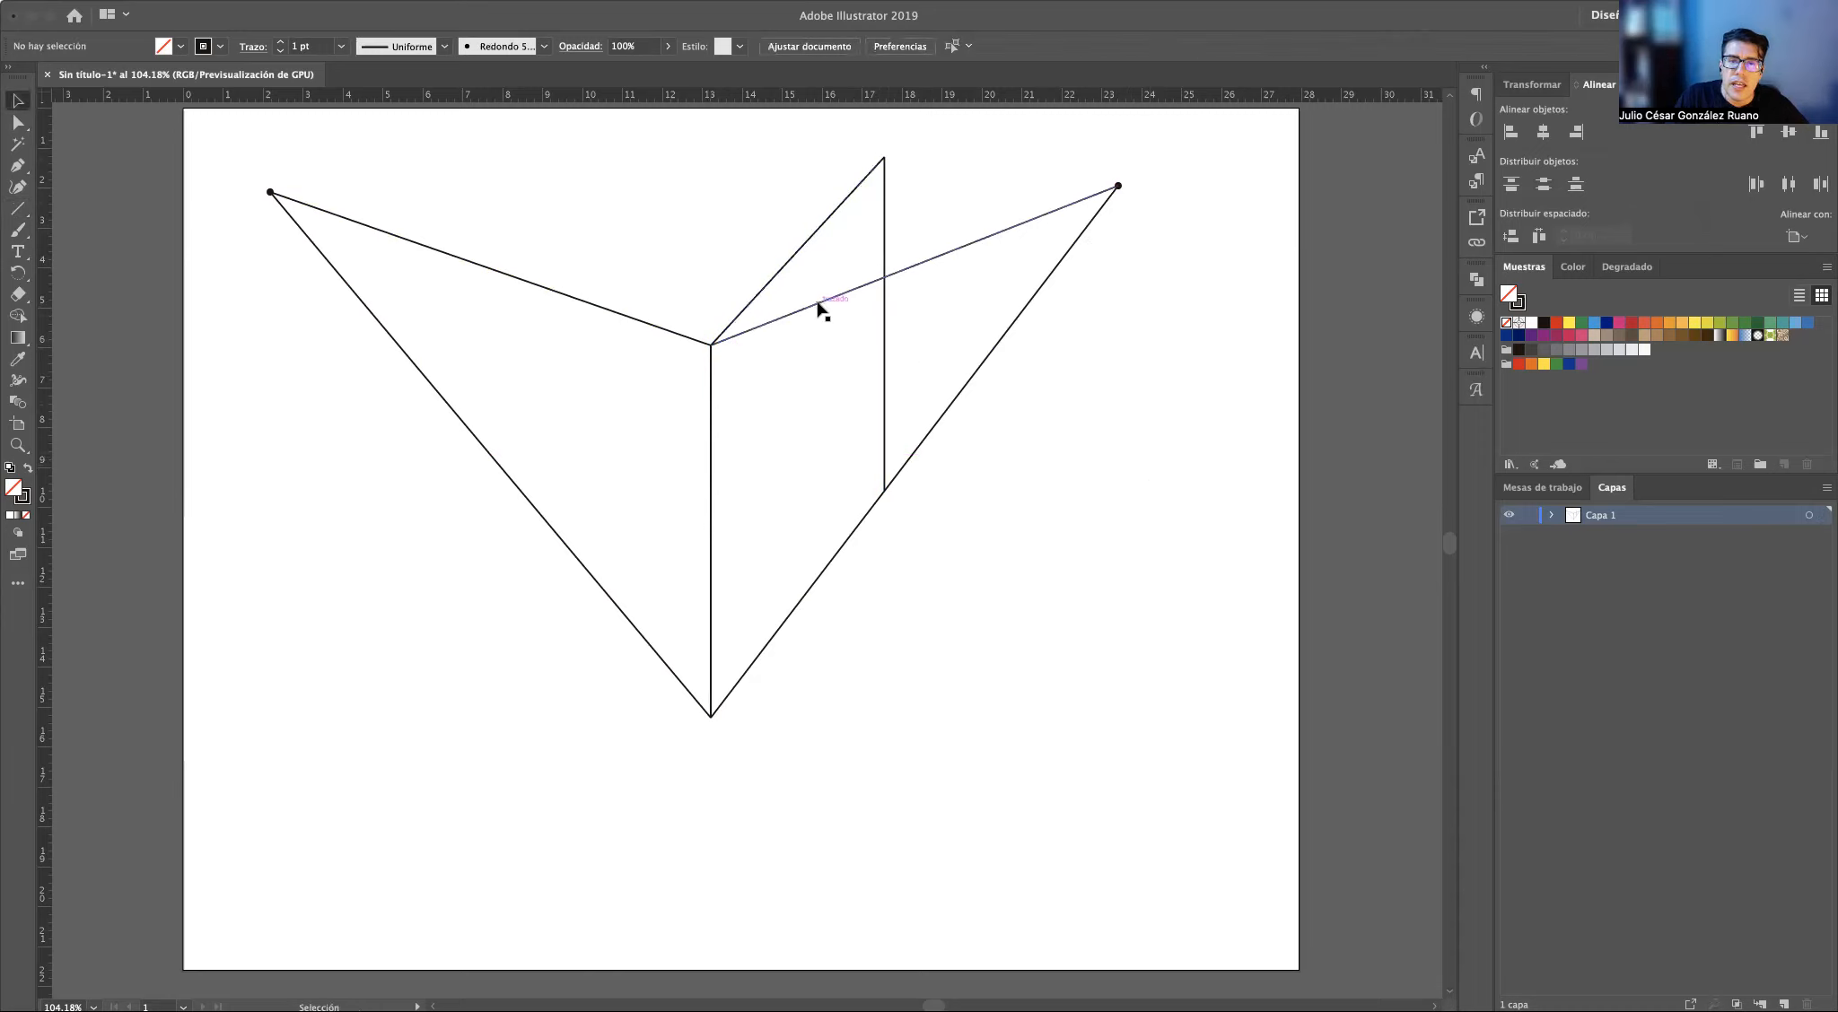
Delete the vertical line crossing the right face and the slanted line attached to its top
{"action": "left_click", "coordinate": [818, 309]}
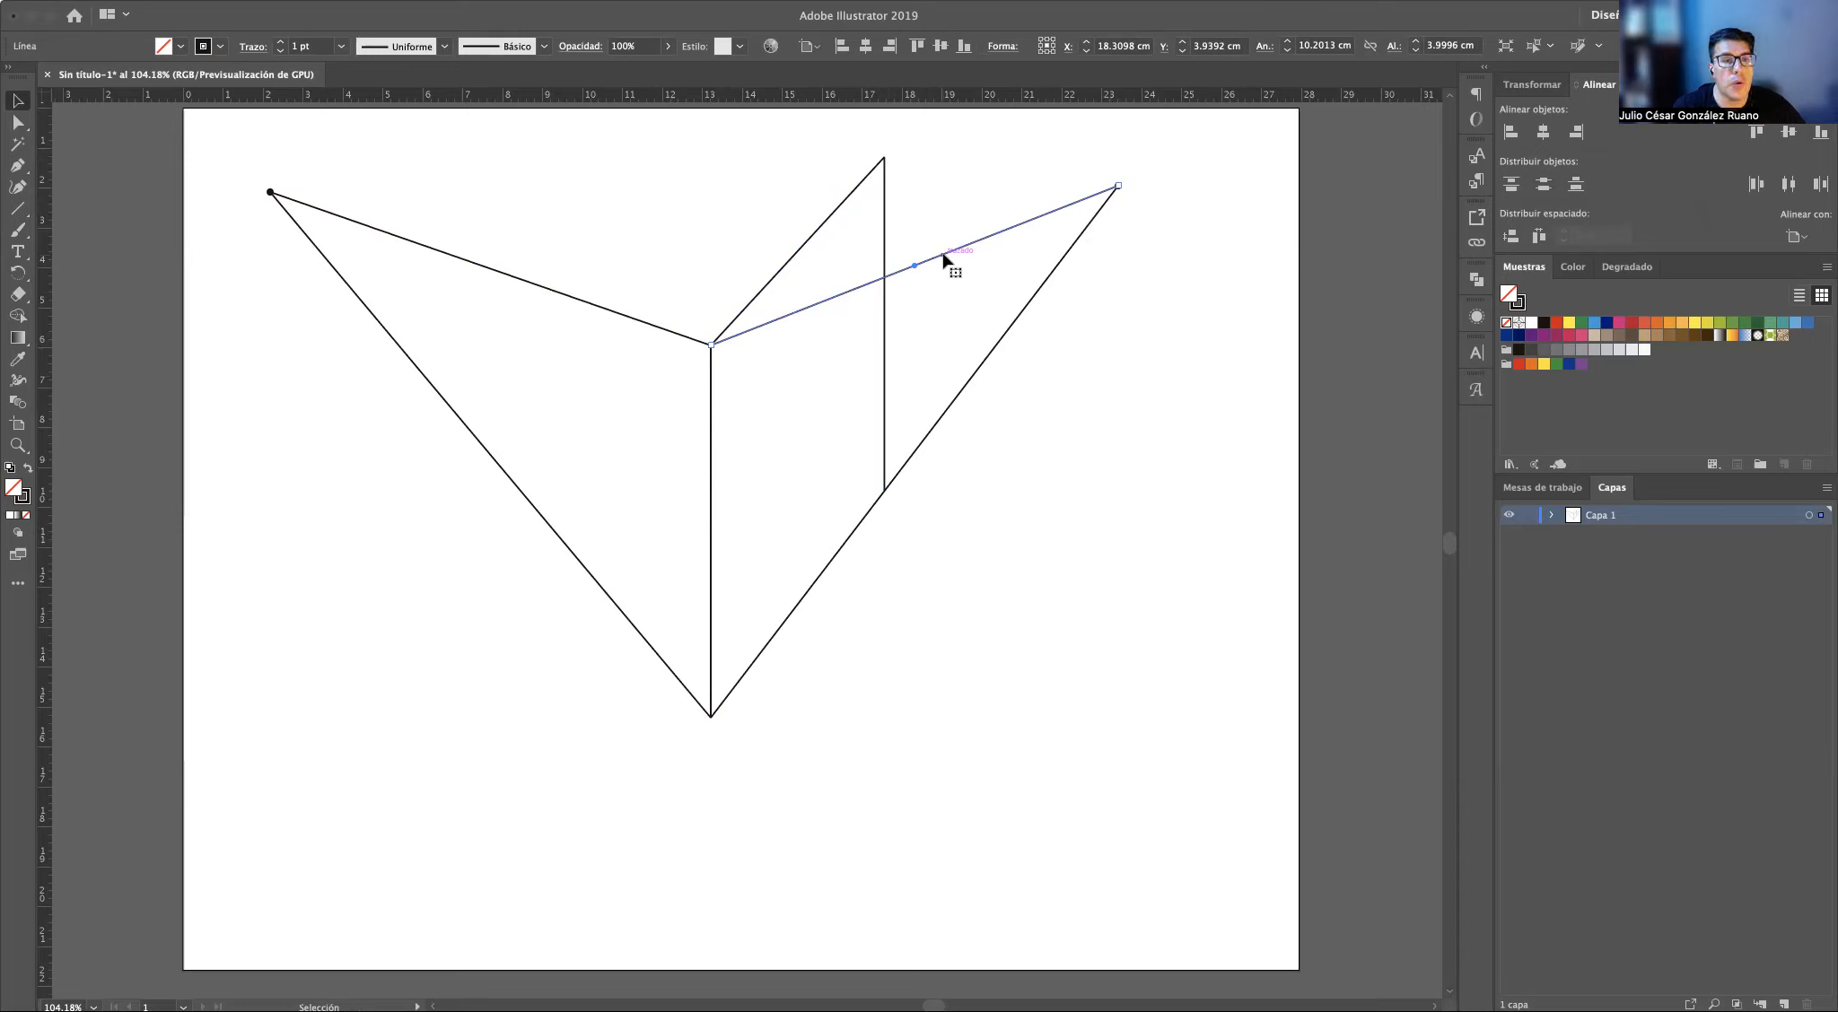
{"action": "left_click", "coordinate": [884, 208]}
{"action": "key", "text": "Delete"}
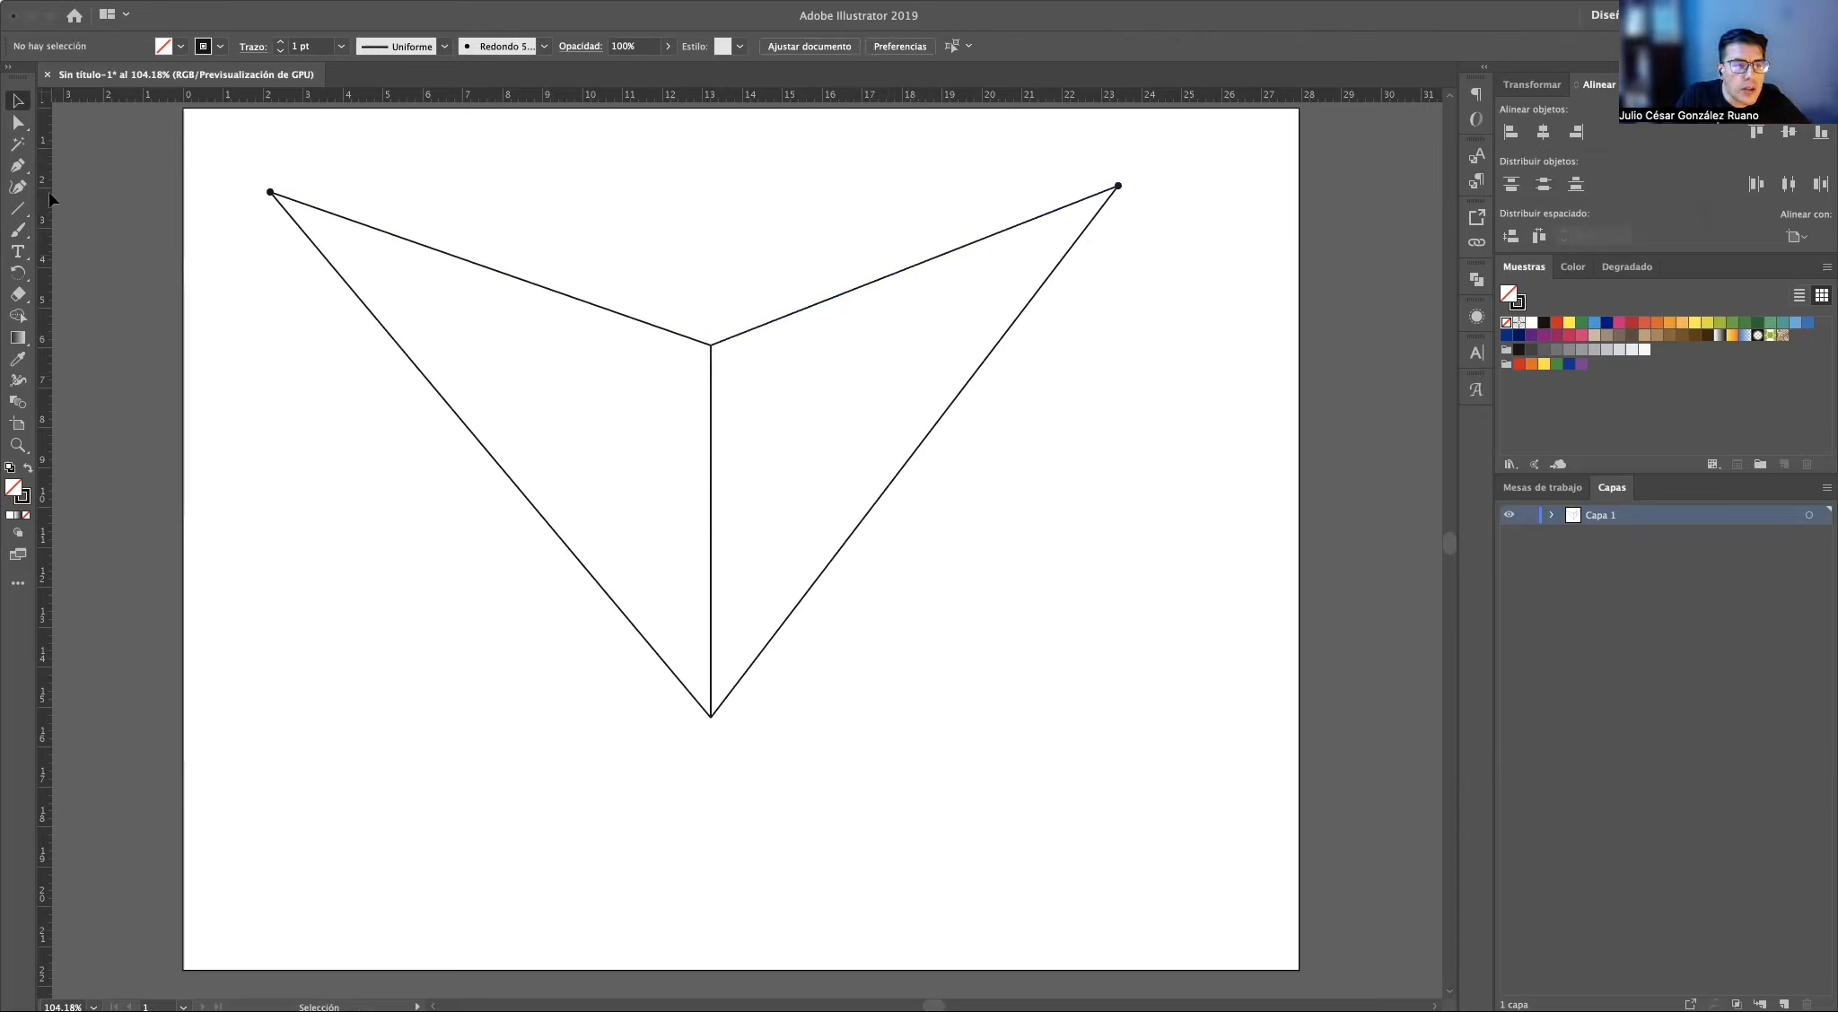
Paint a dot on the upper right converging line to mark the box's right corner
{"action": "left_click", "coordinate": [18, 229]}
{"action": "left_click", "coordinate": [882, 276]}
{"action": "left_click", "coordinate": [18, 104]}
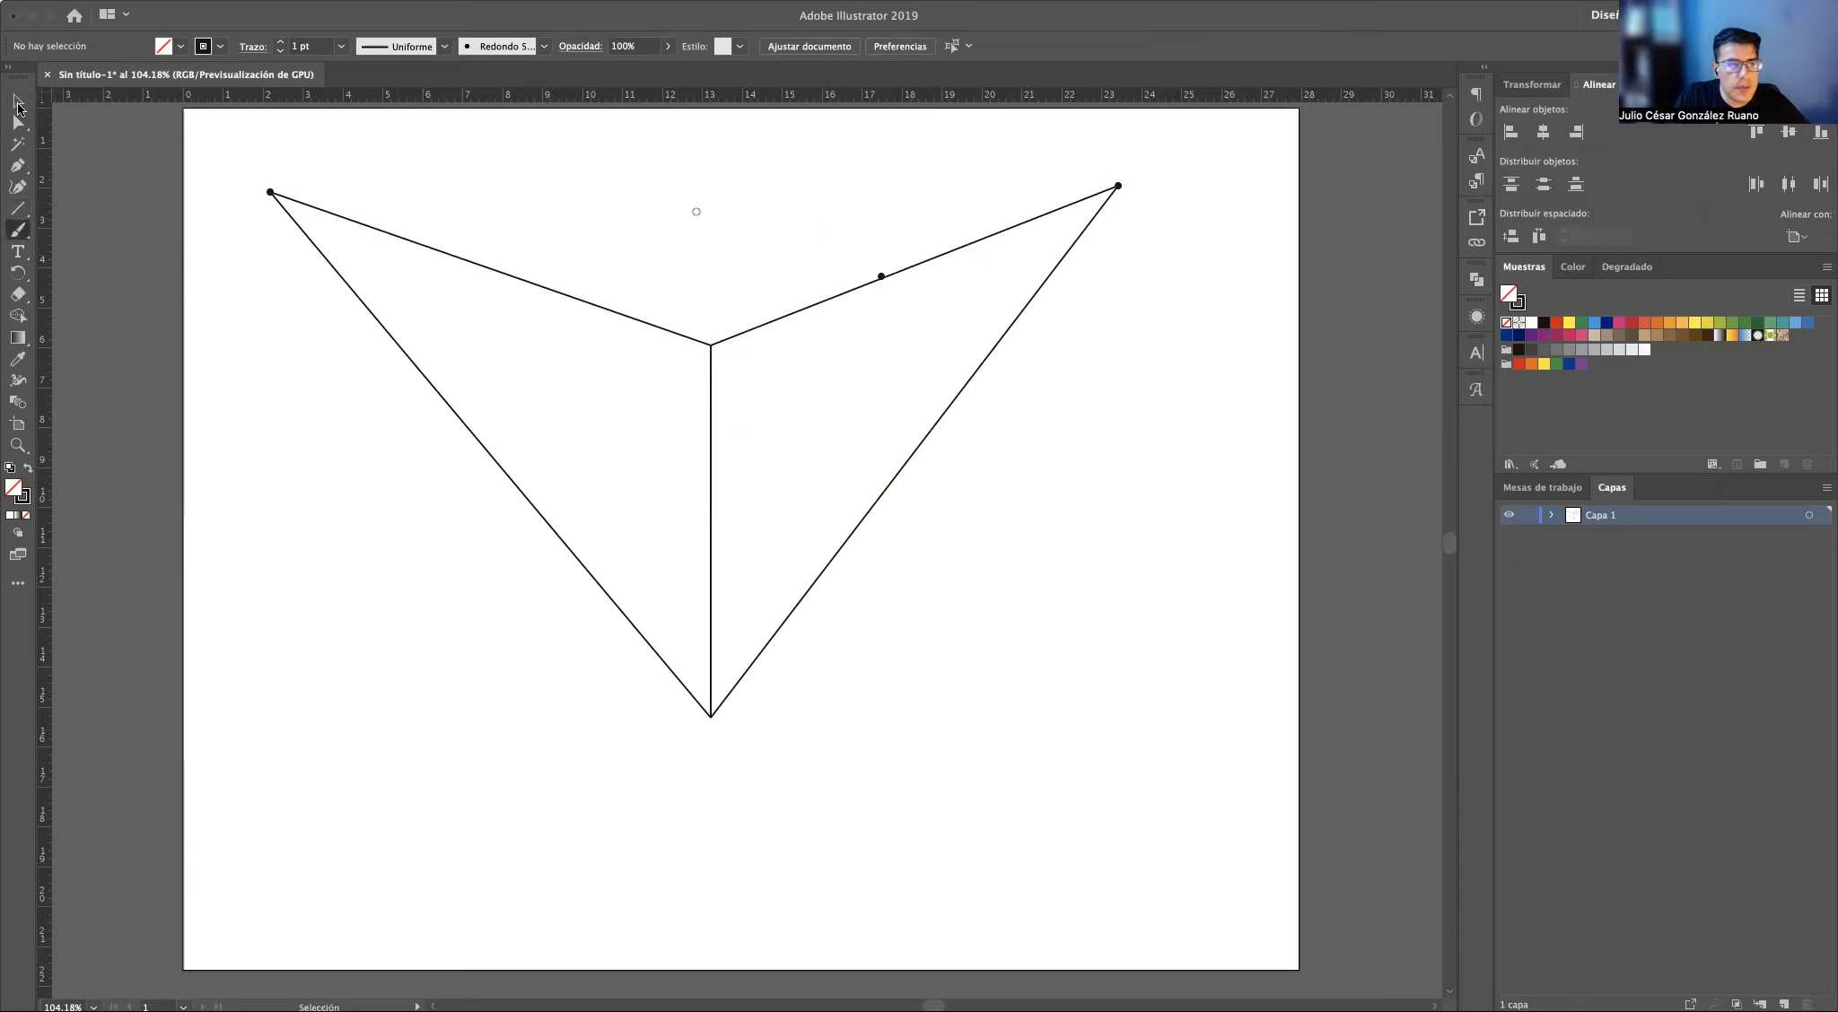
Draw the top face's back edges from the right corner dot and from the upper left converging line to their opposite vanishing points
{"action": "left_click", "coordinate": [18, 208]}
{"action": "left_click_drag", "start_coordinate": [884, 279], "coordinate": [269, 191]}
{"action": "left_click_drag", "start_coordinate": [576, 299], "coordinate": [1118, 186]}
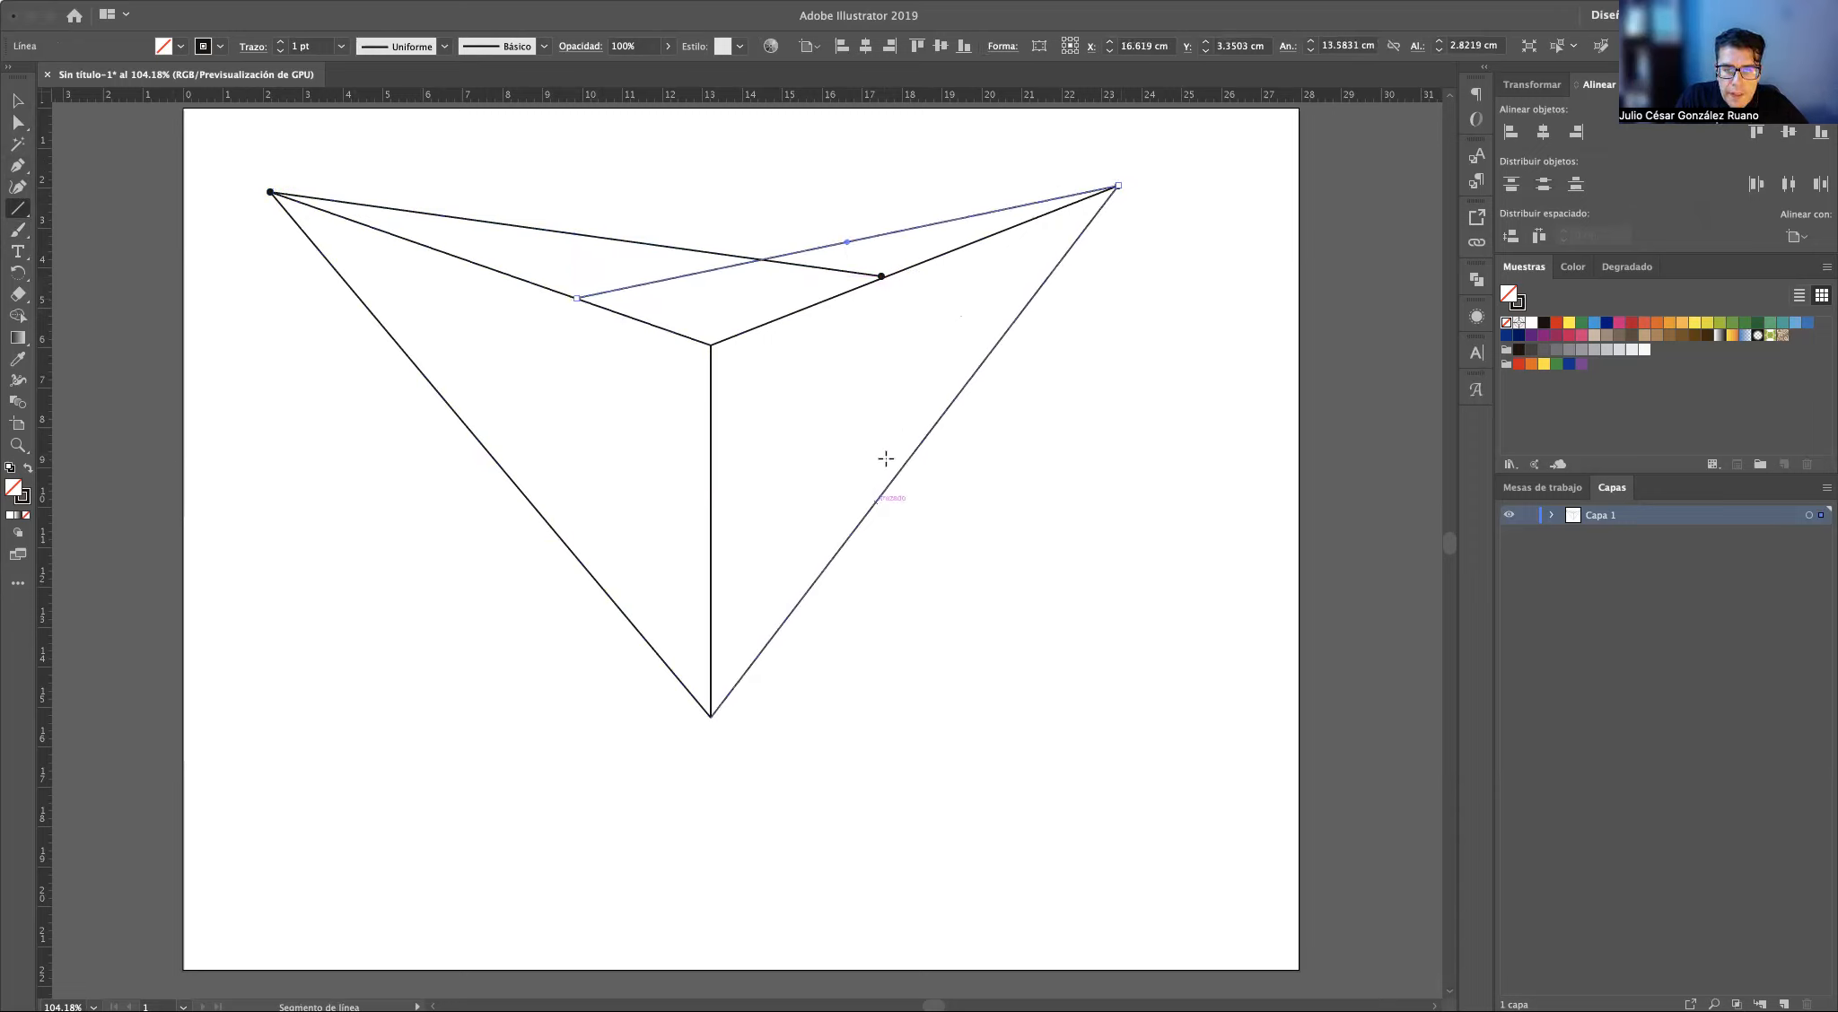
Draw the box's outer vertical edges from its right and left top corners down to the lower converging lines
{"action": "left_click_drag", "start_coordinate": [881, 276], "coordinate": [881, 499]}
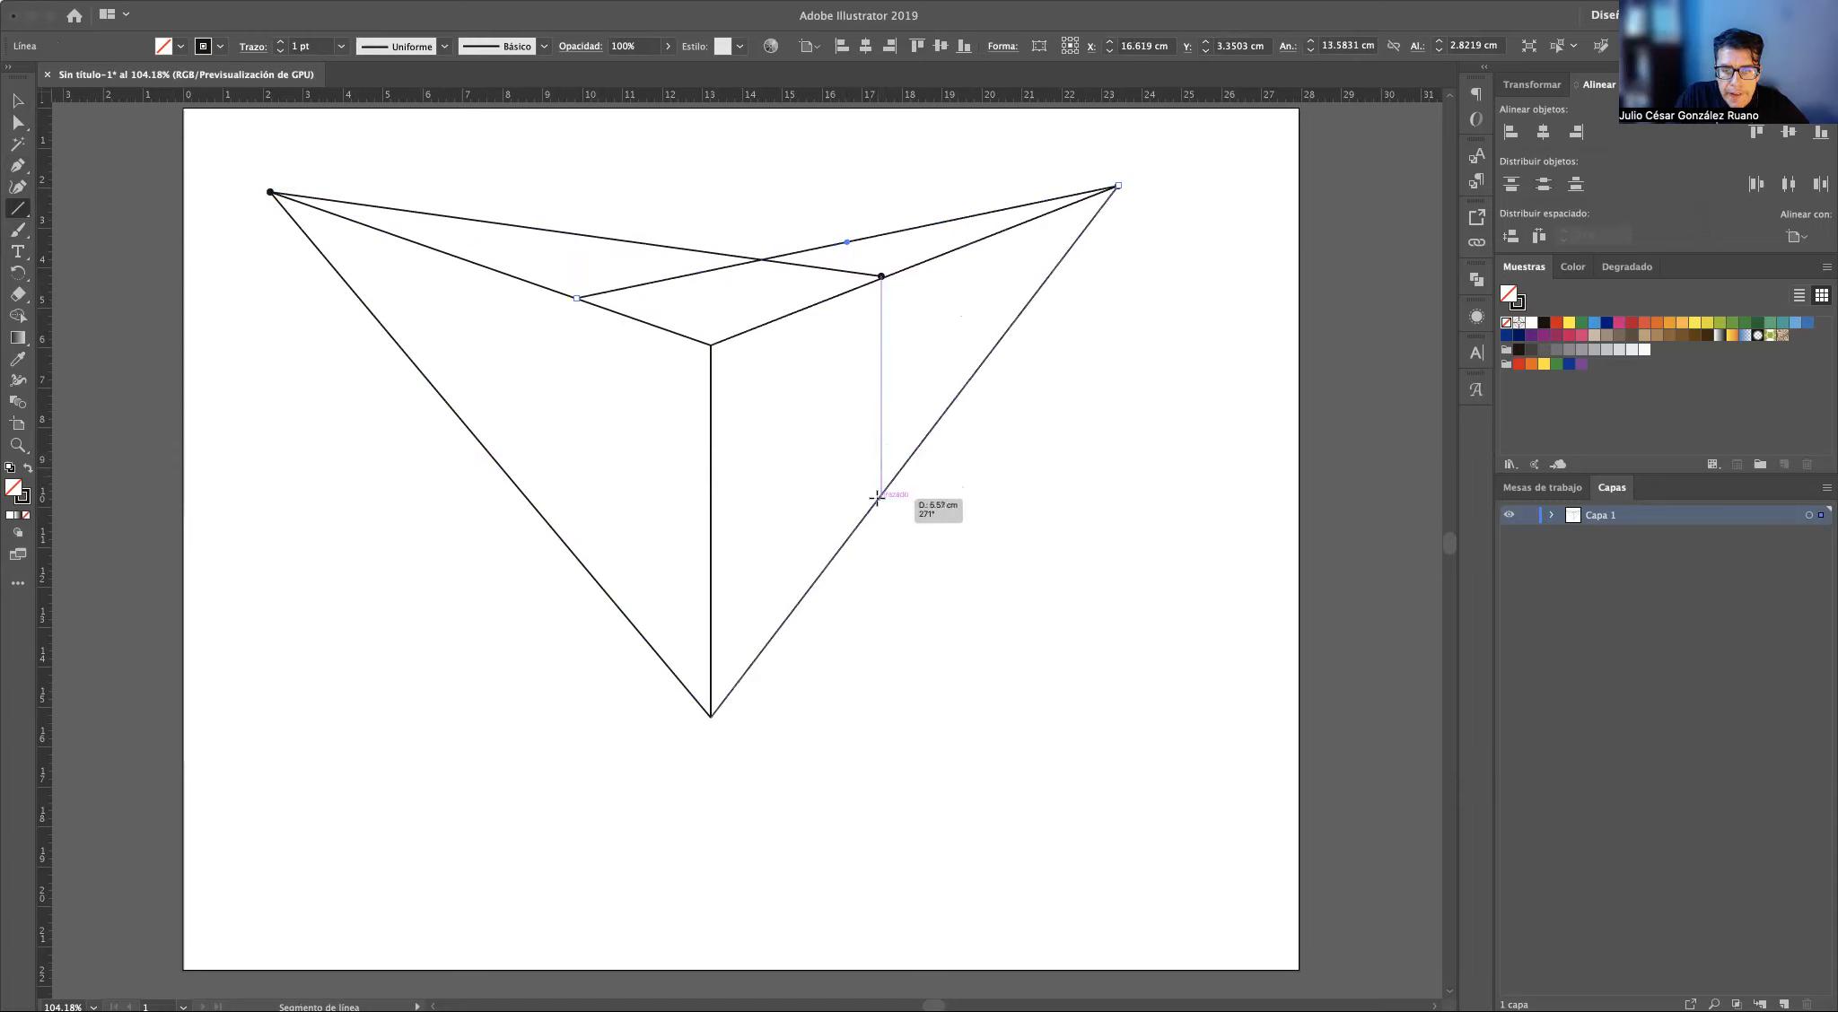
{"action": "scroll", "coordinate": [554, 312], "scroll_direction": "down", "scroll_amount": 1}
{"action": "left_click_drag", "start_coordinate": [585, 263], "coordinate": [584, 520]}
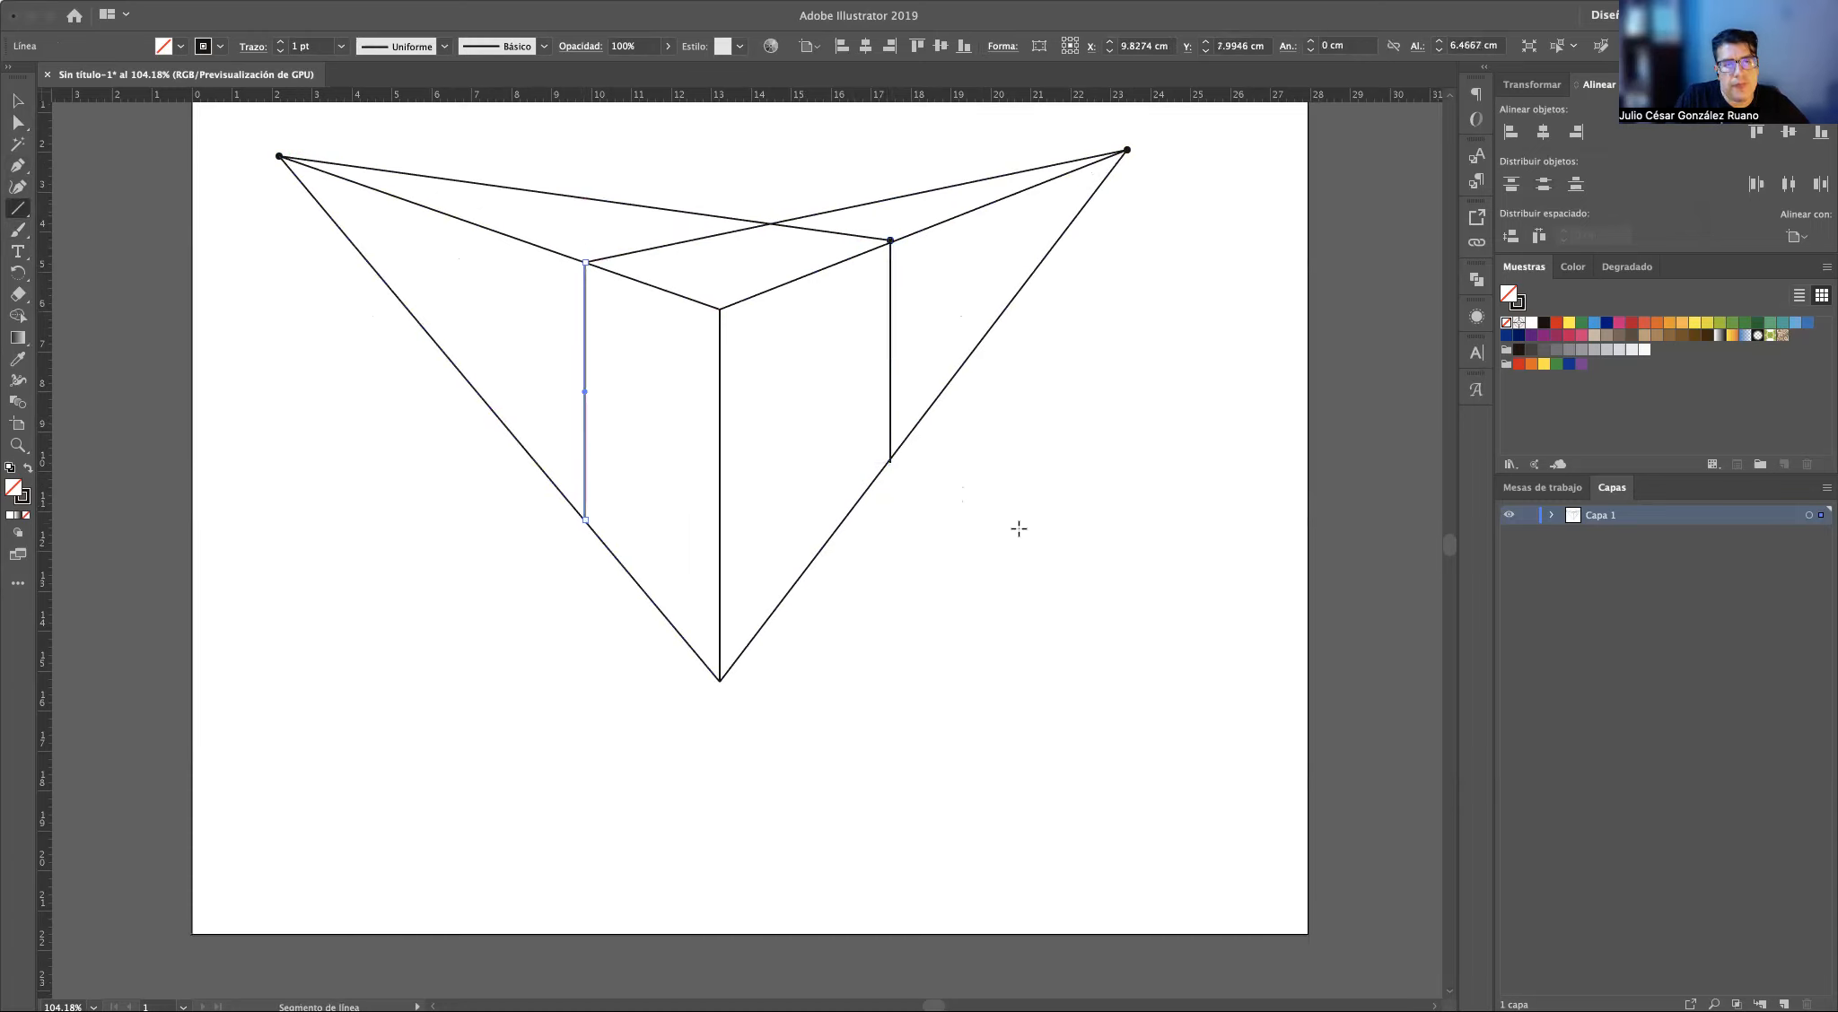
{"action": "key", "text": "v"}
{"action": "left_click", "coordinate": [1081, 467]}
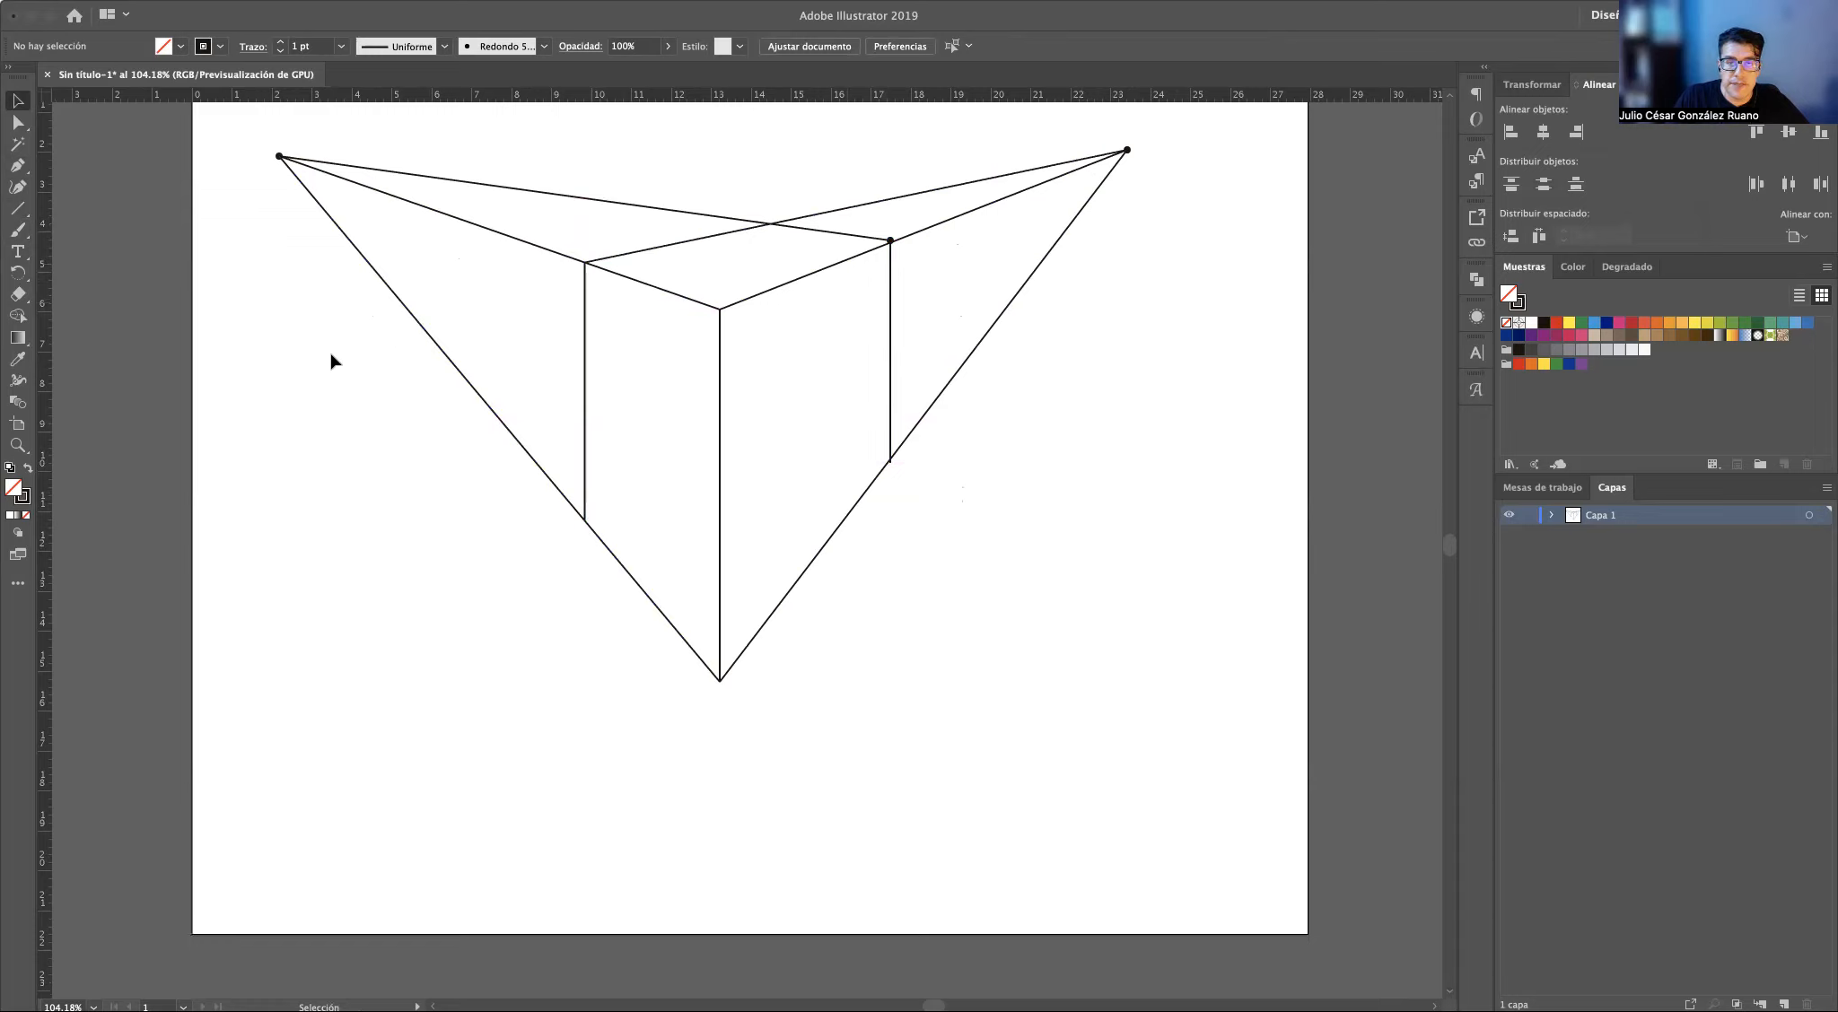
Draw the door's first vertical line, about 6.3 cm long, on the right face beside the central edge, ending on the lower converging line
{"action": "left_click", "coordinate": [16, 209]}
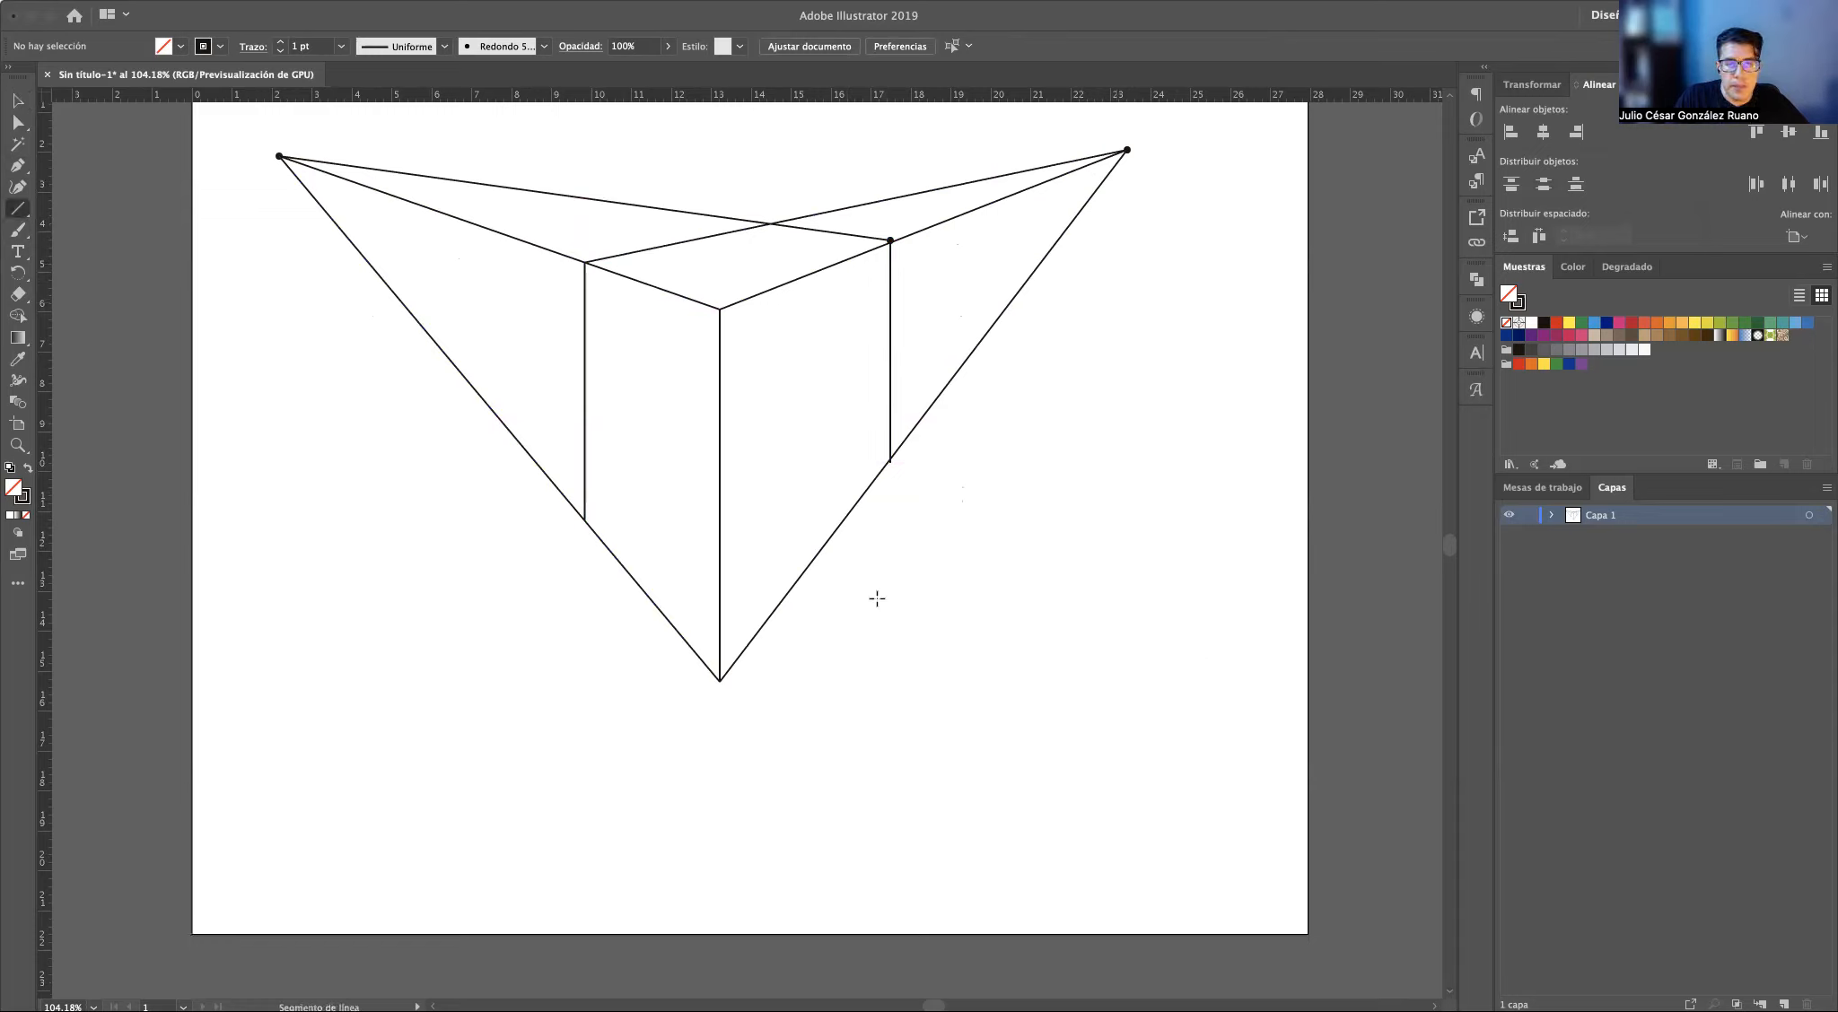
{"action": "left_click_drag", "start_coordinate": [754, 383], "coordinate": [755, 632]}
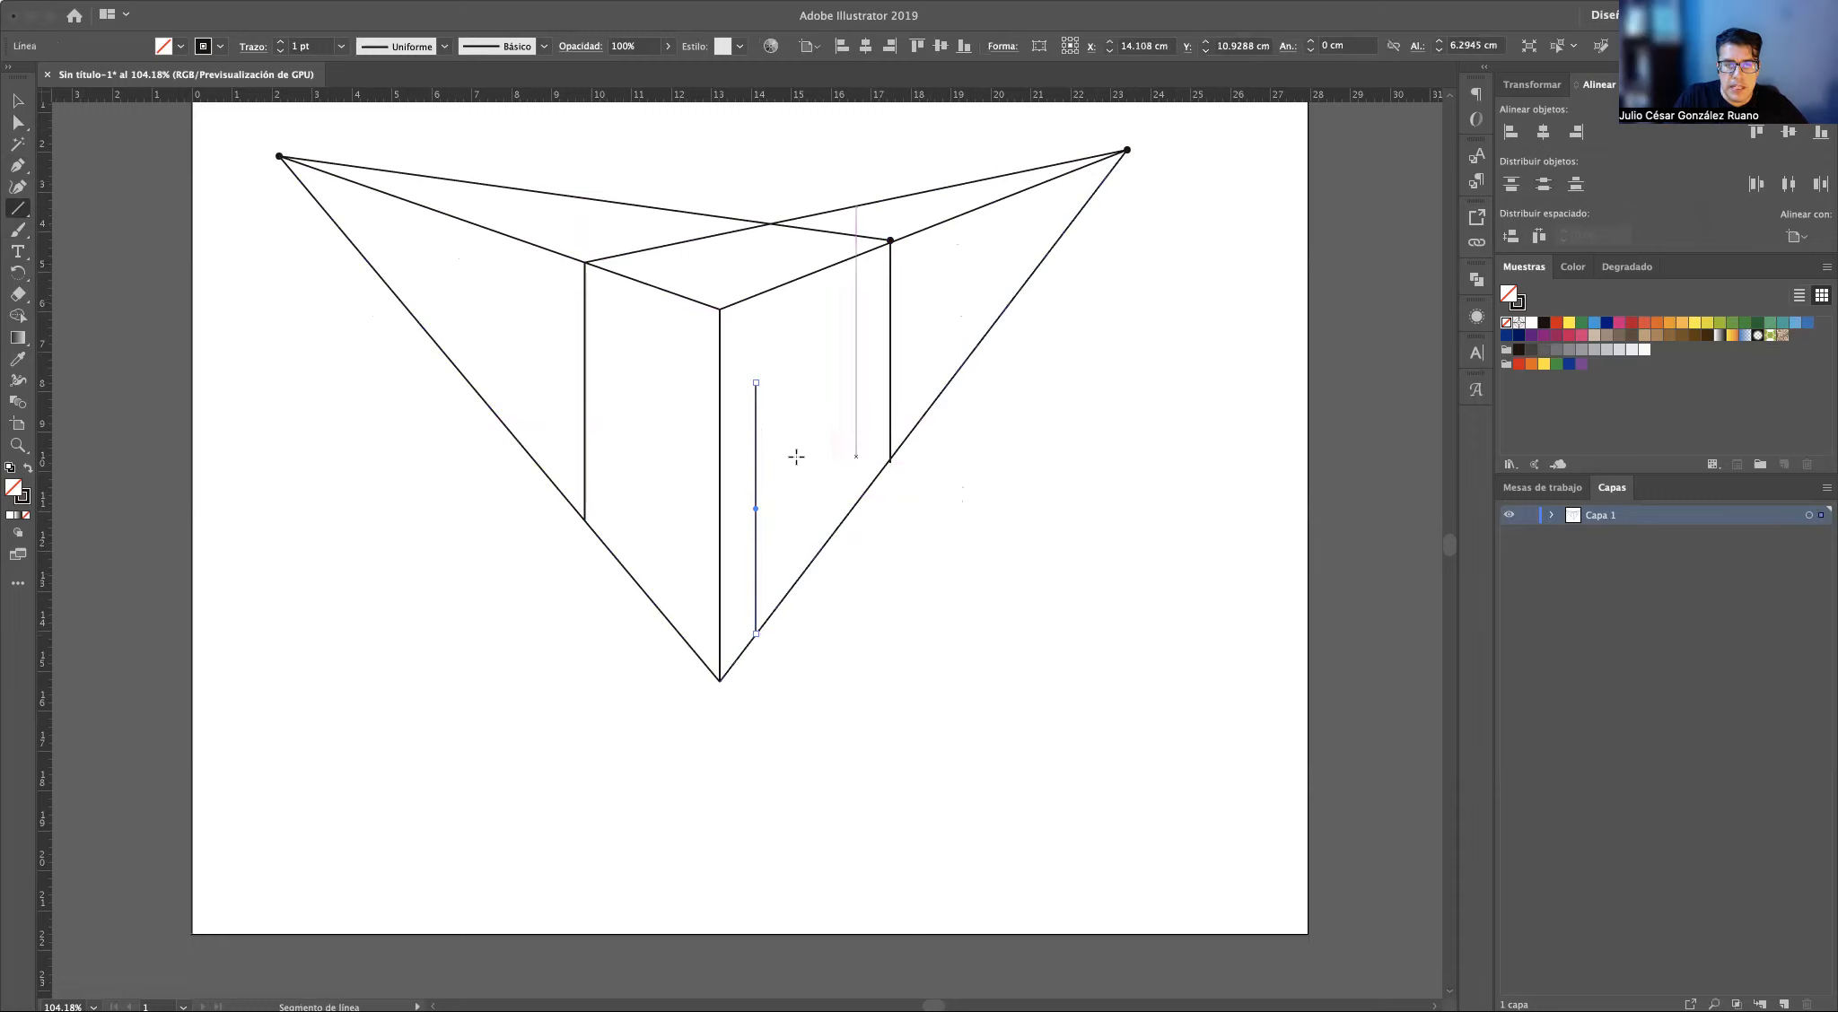
{"action": "left_click", "coordinate": [732, 370]}
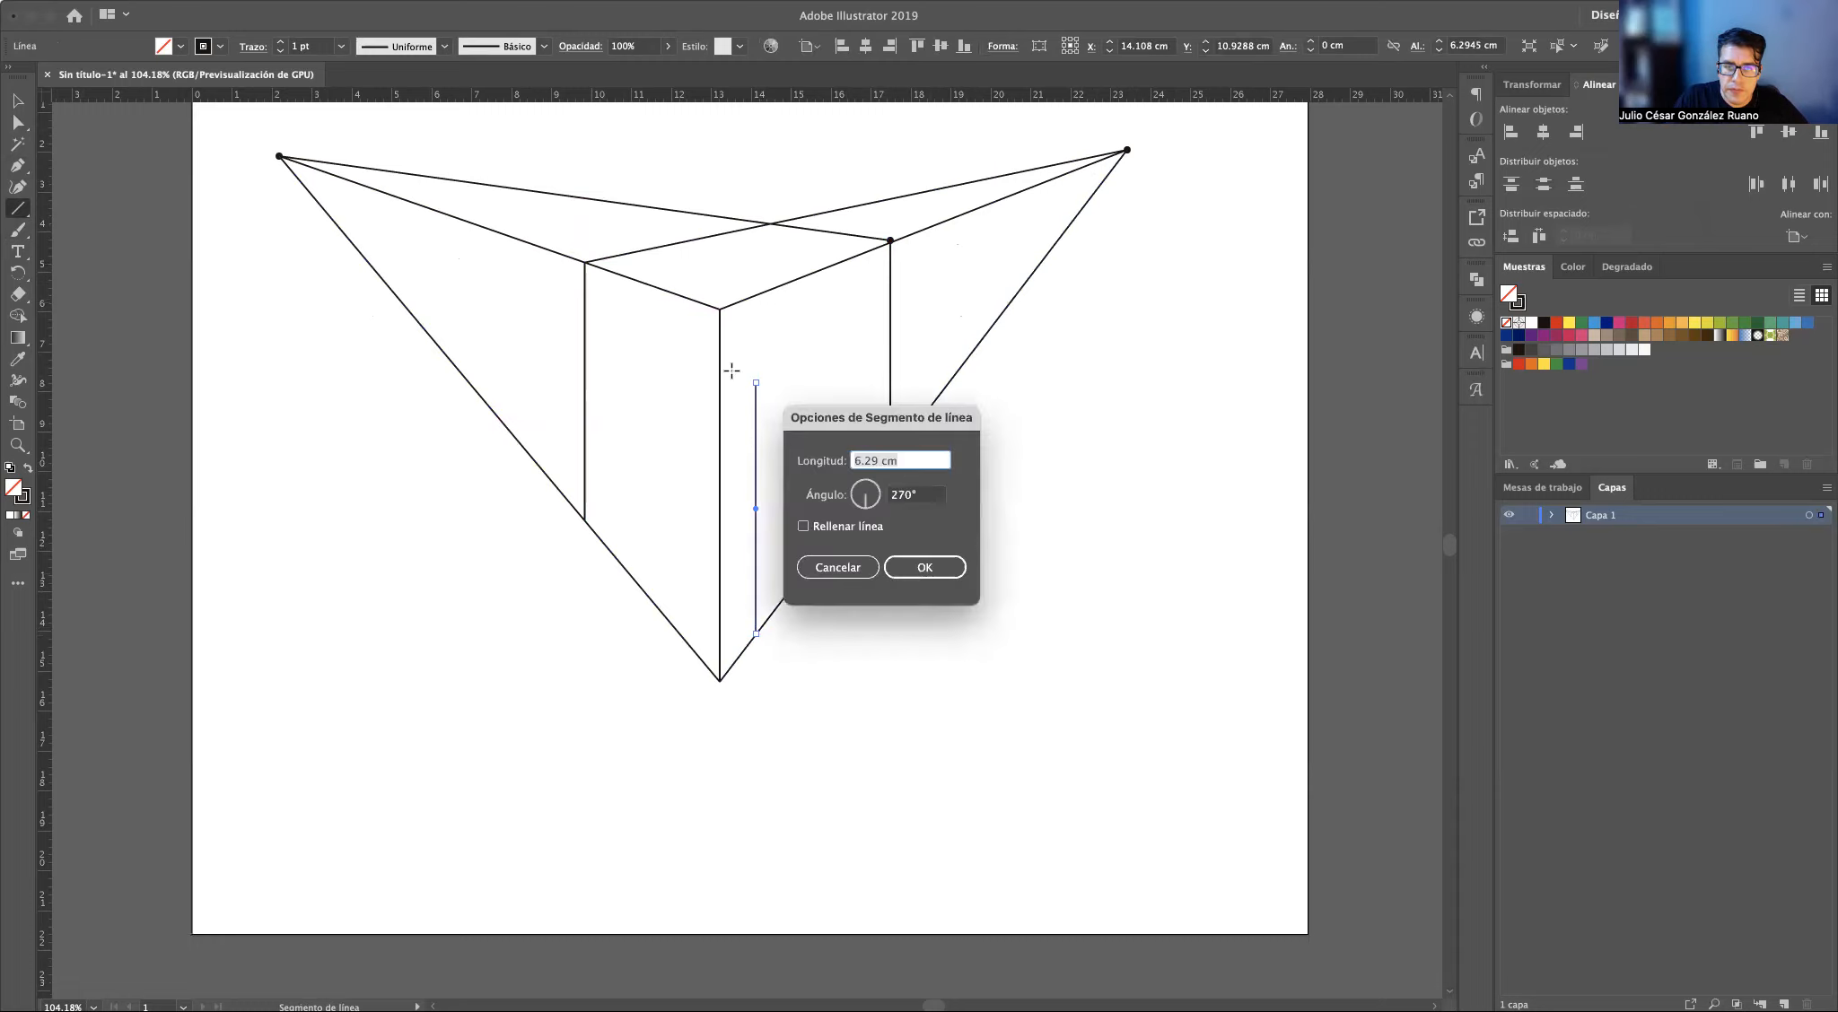
{"action": "key", "text": "Escape"}
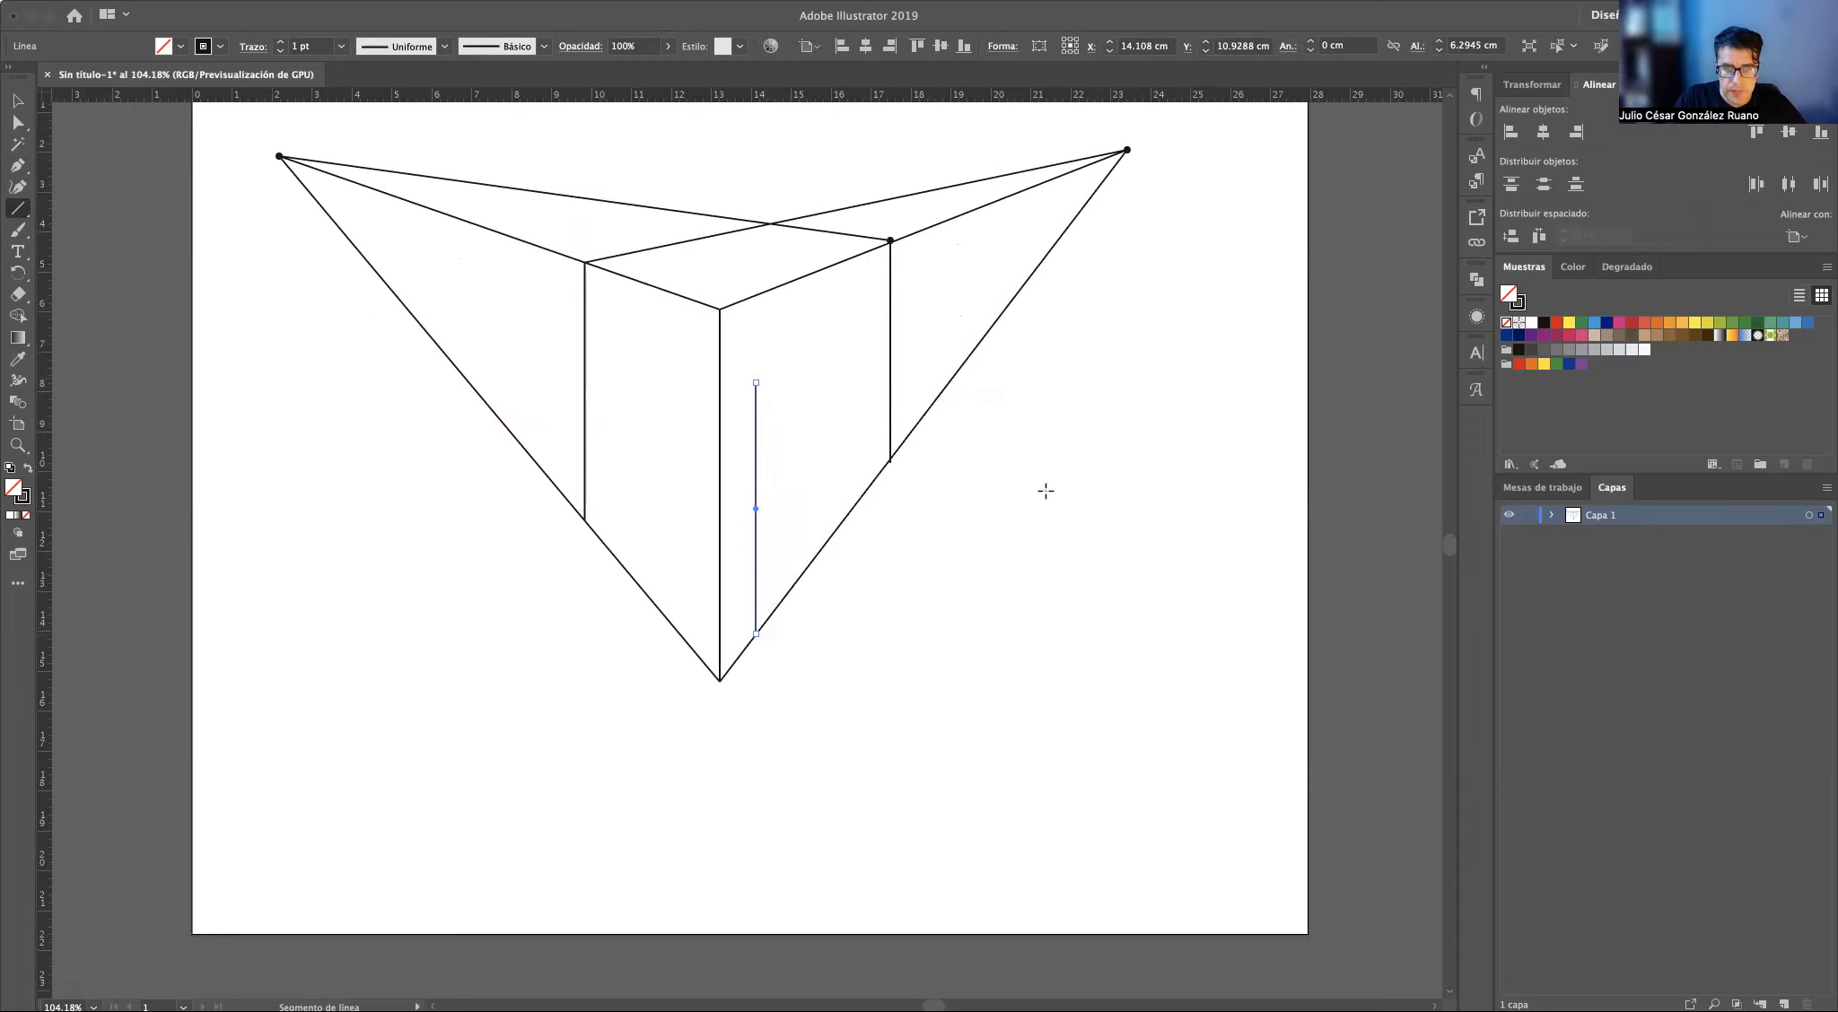
{"action": "key", "text": "v"}
{"action": "left_click", "coordinate": [276, 214]}
Draw a guide line from the door line's top to the right vanishing point and a second door vertical down from it
{"action": "left_click", "coordinate": [17, 209]}
{"action": "left_click_drag", "start_coordinate": [756, 383], "coordinate": [1128, 149]}
{"action": "left_click_drag", "start_coordinate": [831, 337], "coordinate": [826, 537]}
{"action": "key", "text": "v"}
{"action": "left_click", "coordinate": [1111, 531]}
Shorten the door's guide line so that it ends at the top of the second door vertical
{"action": "left_click", "coordinate": [850, 324]}
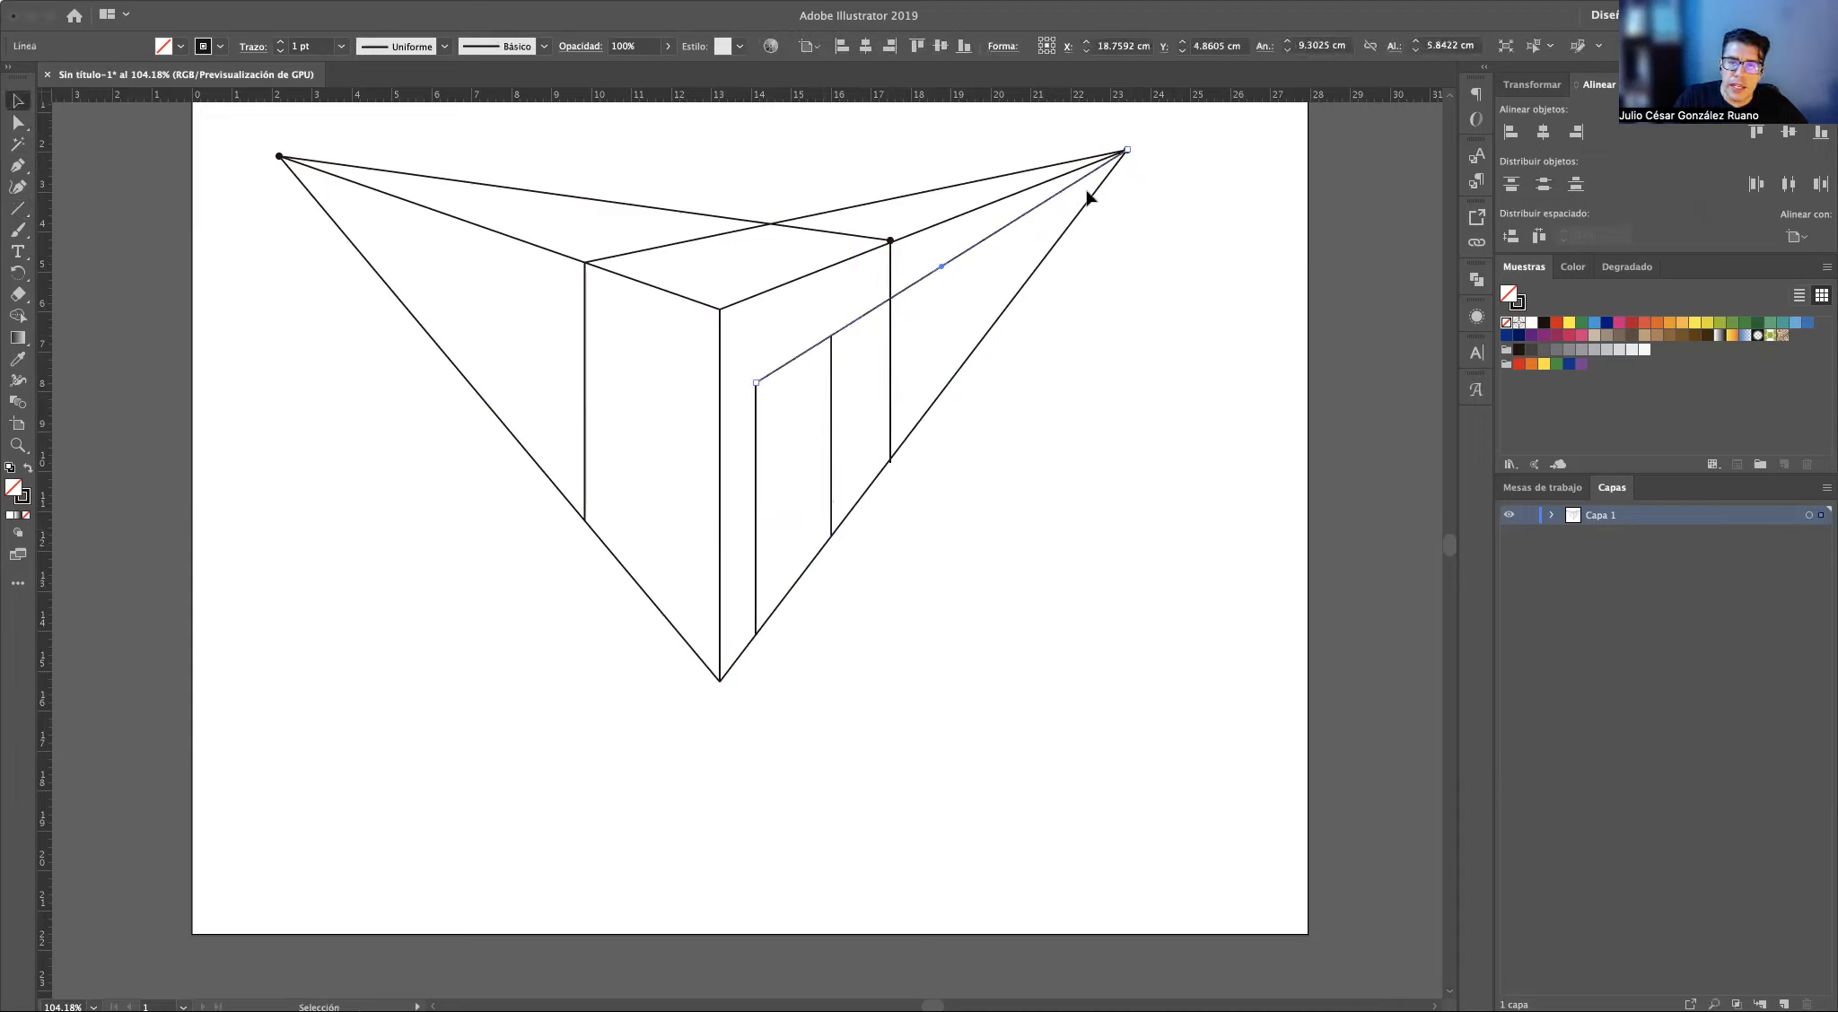
{"action": "key", "text": "a"}
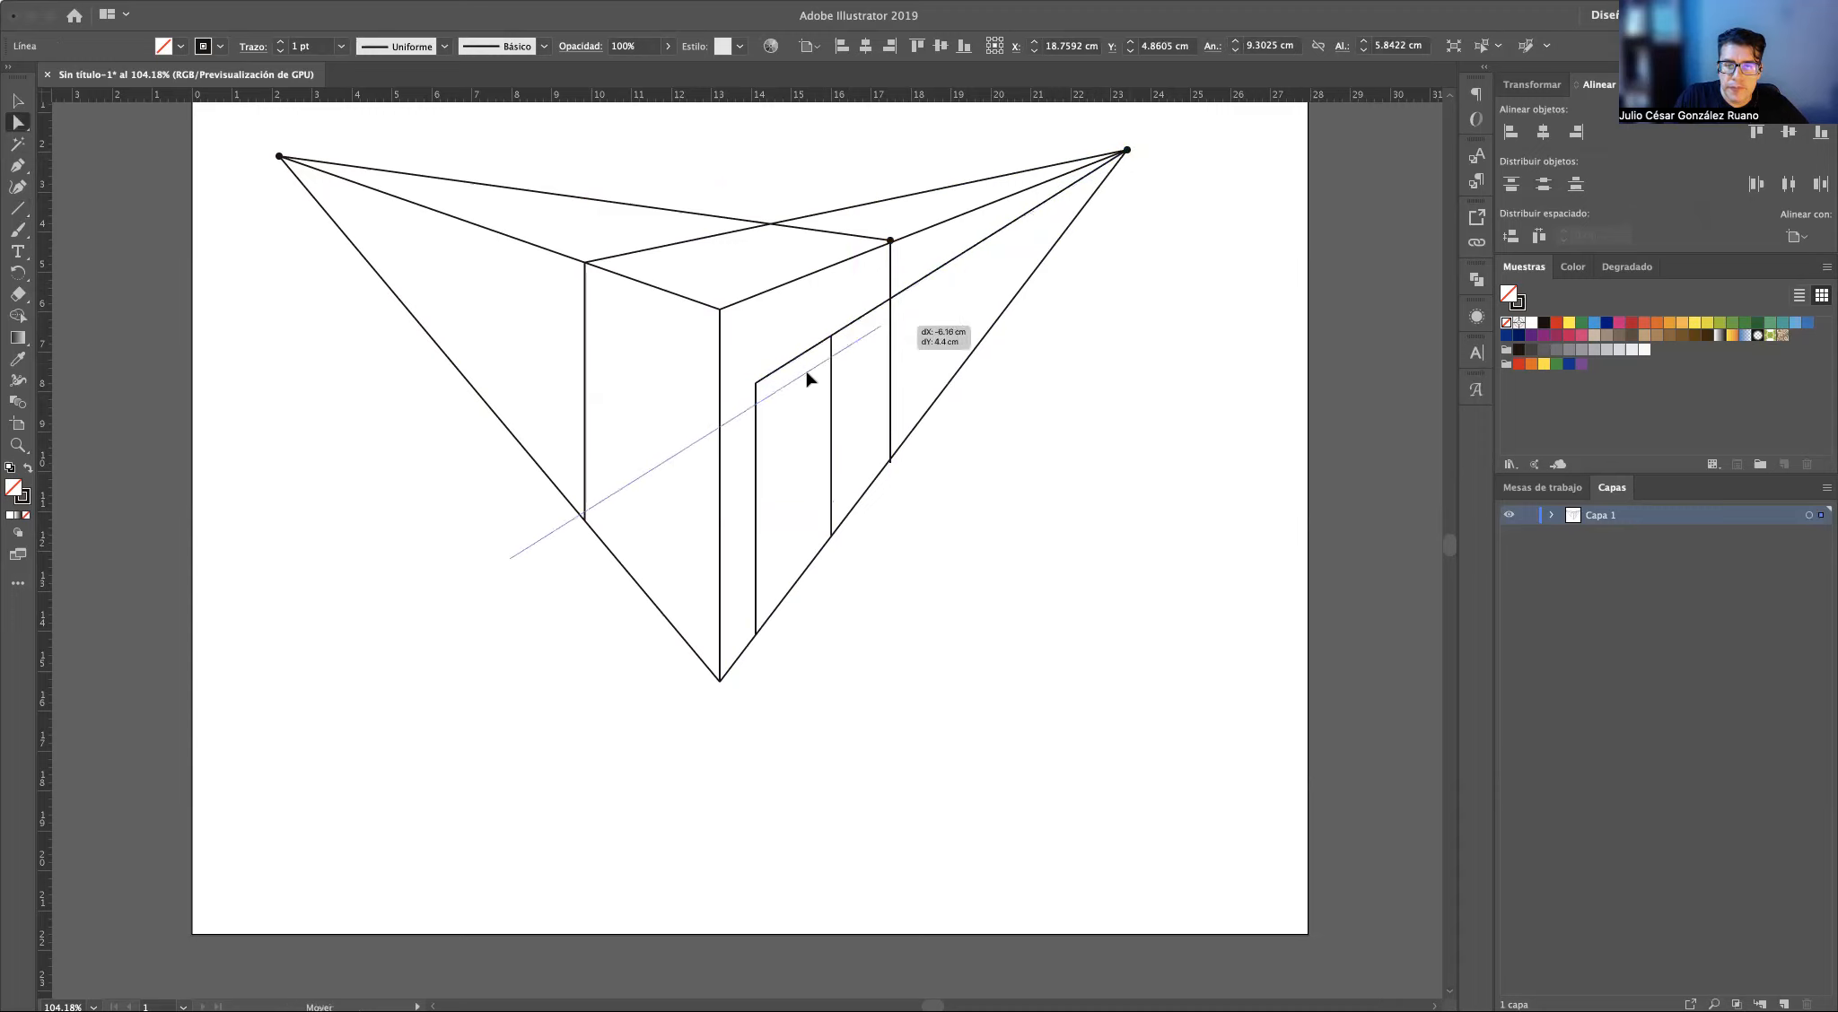
{"action": "left_click_drag", "start_coordinate": [1128, 151], "coordinate": [831, 336]}
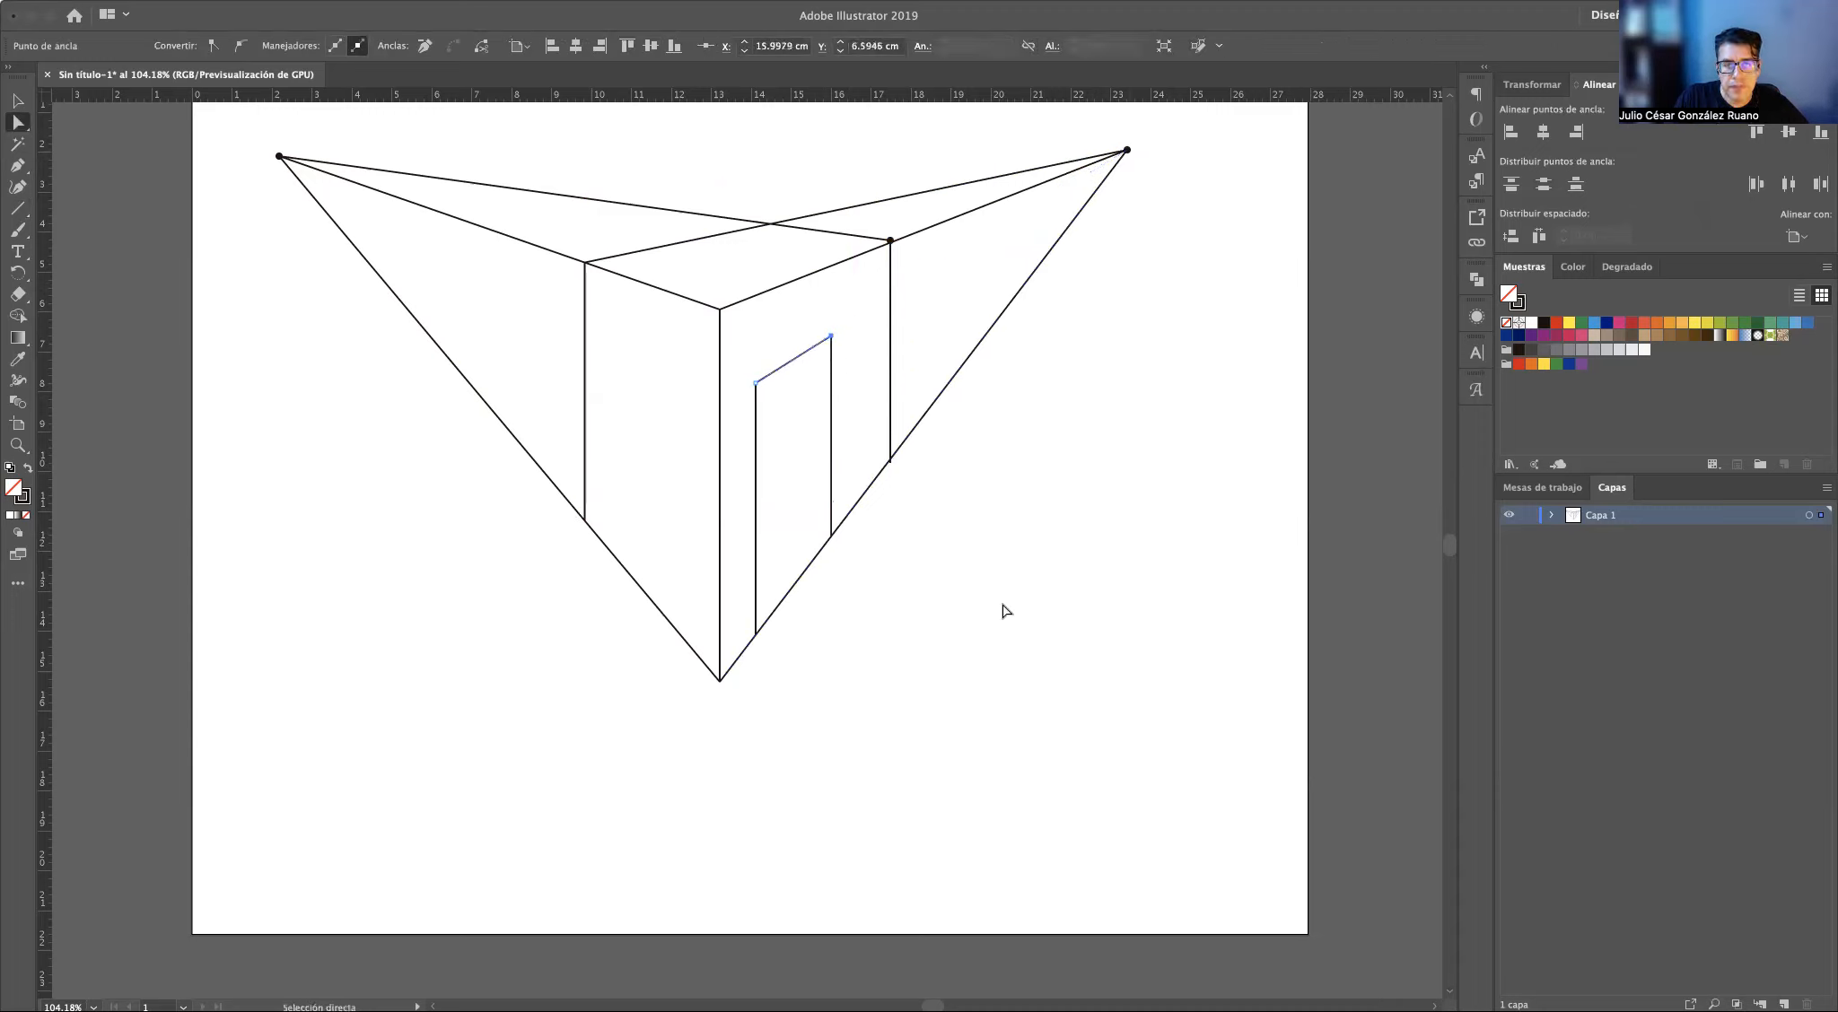
Deselect the door's guide line and point out the box's upper edge that runs to the right vanishing point
{"action": "key", "text": "v"}
{"action": "left_click", "coordinate": [1158, 619]}
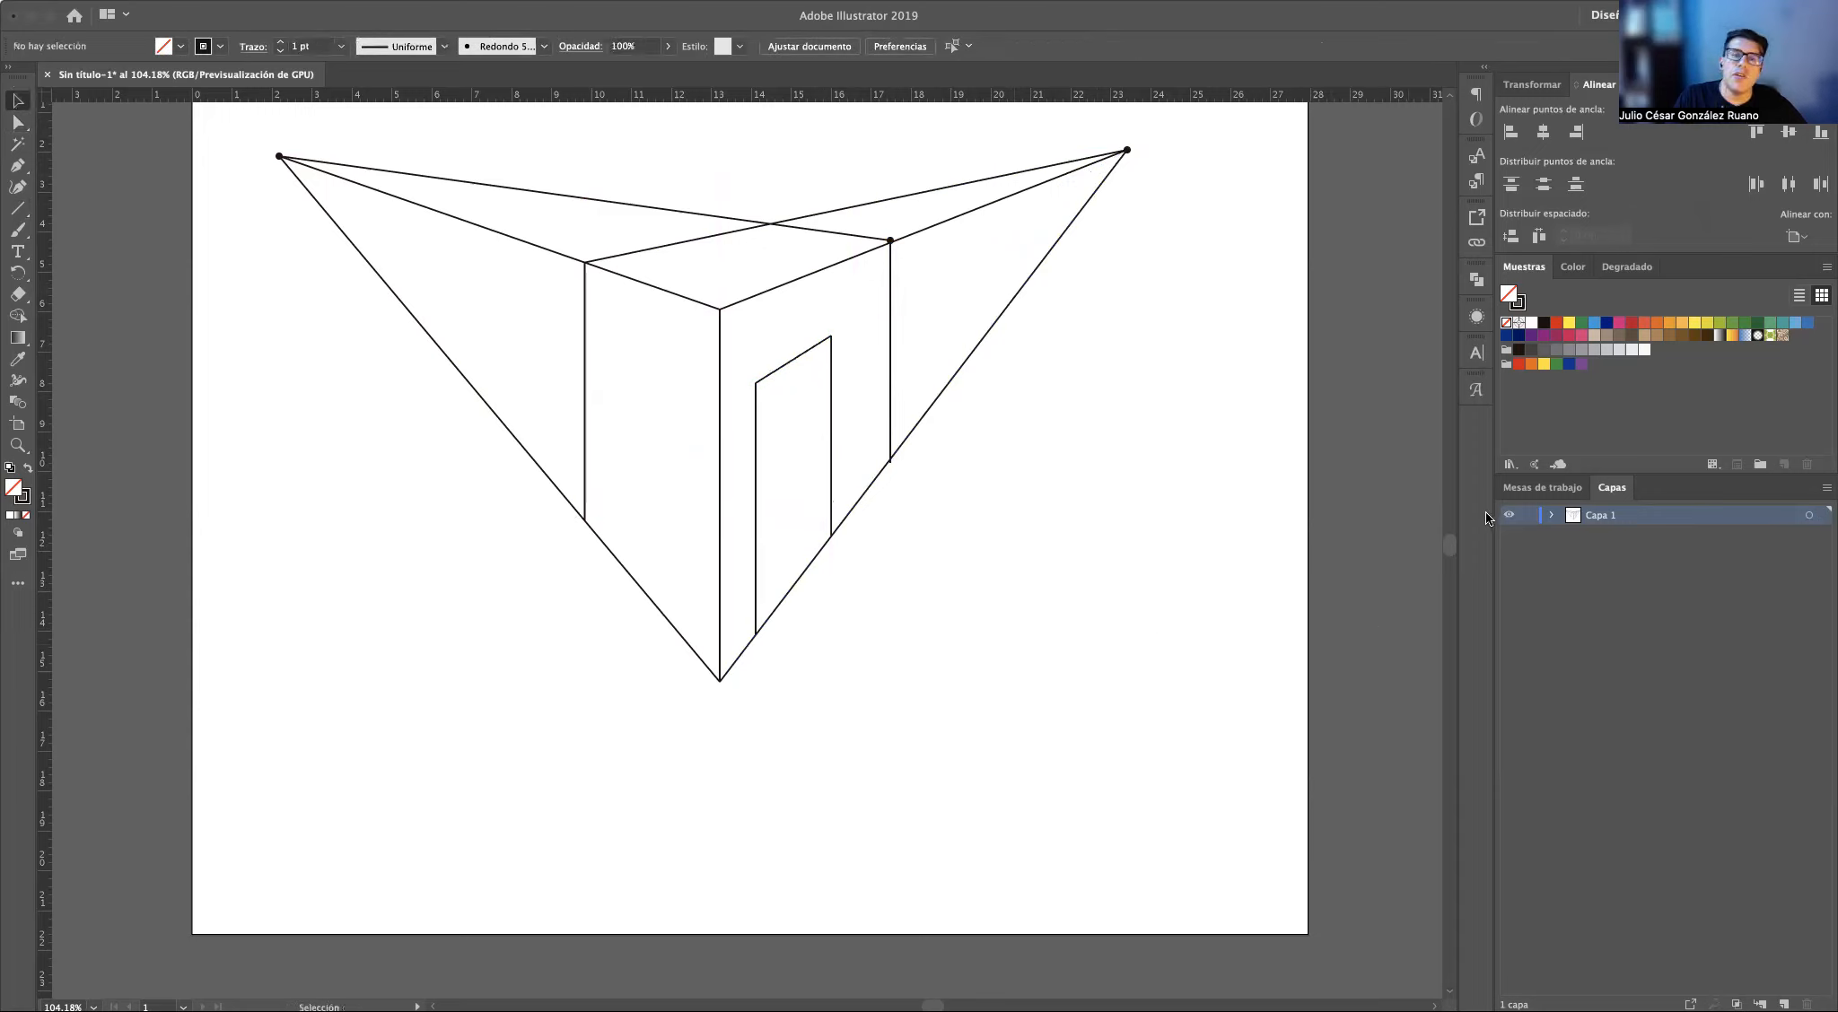
{"action": "left_click", "coordinate": [857, 256]}
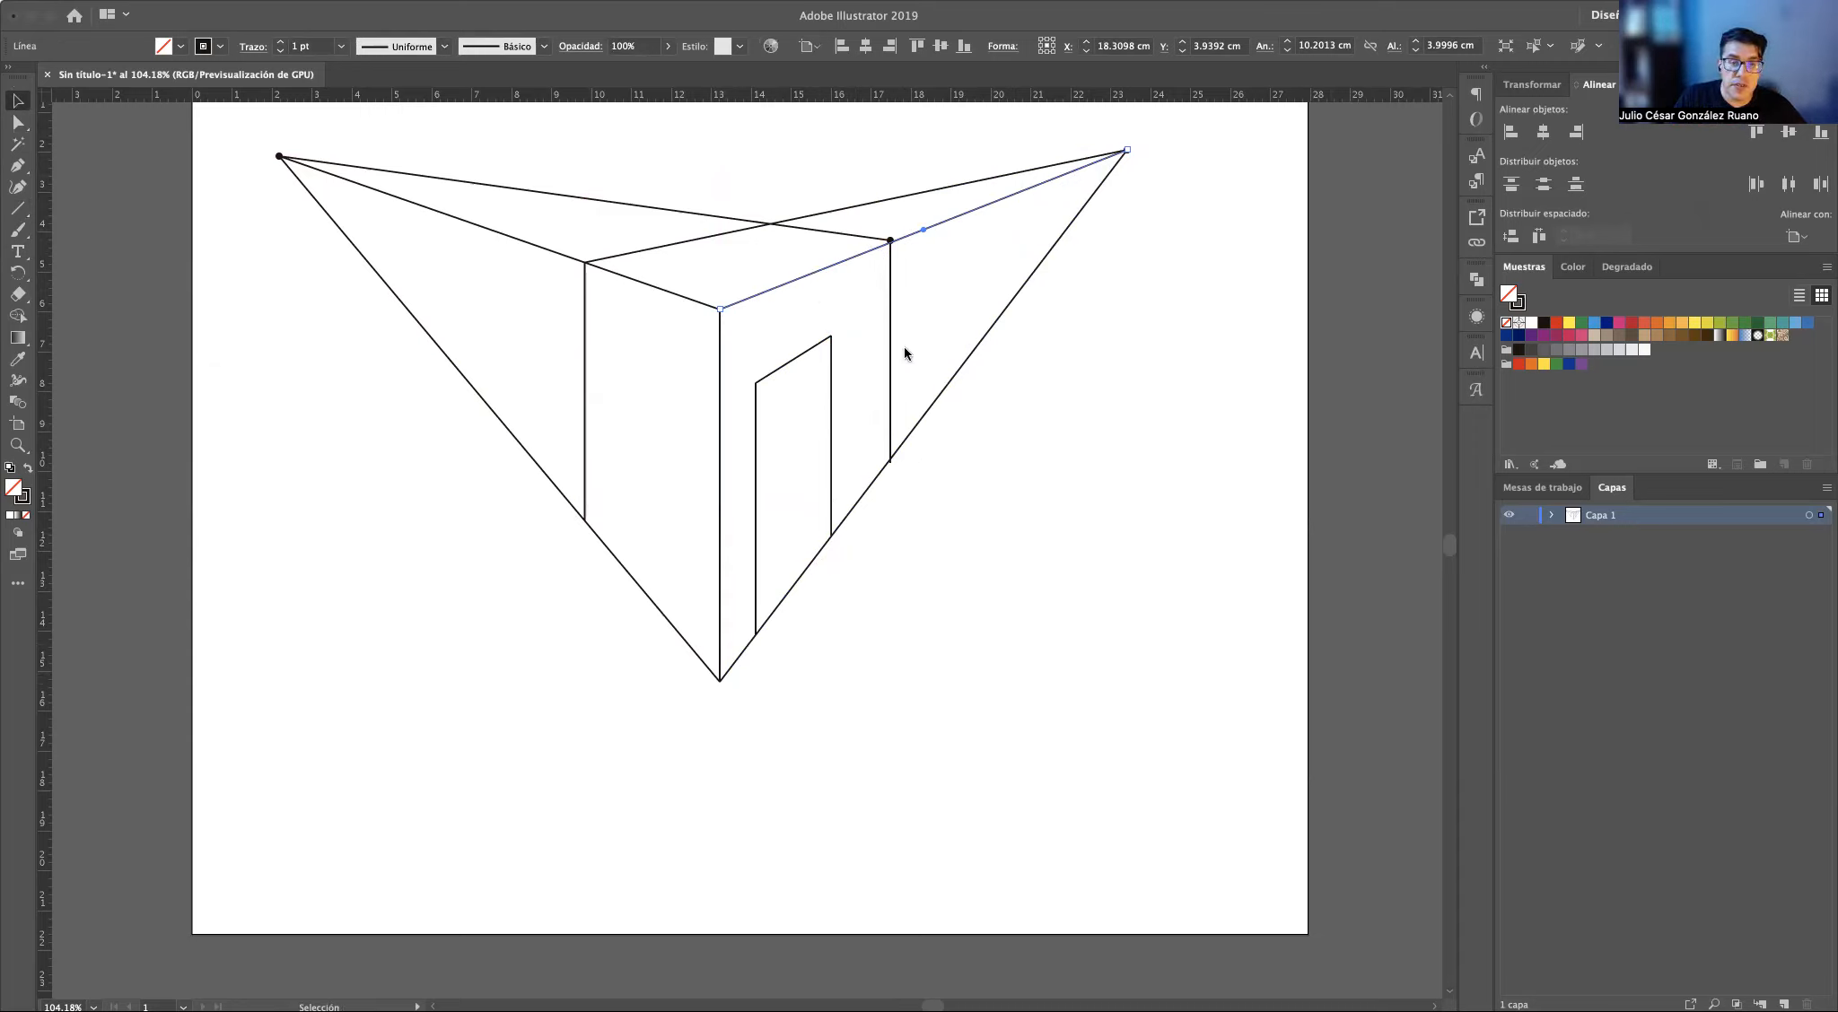
Switch to the SESIÓN 08 presentation in Acrobat and advance to page 12, "En el diseño"
{"action": "left_click", "coordinate": [1304, 770]}
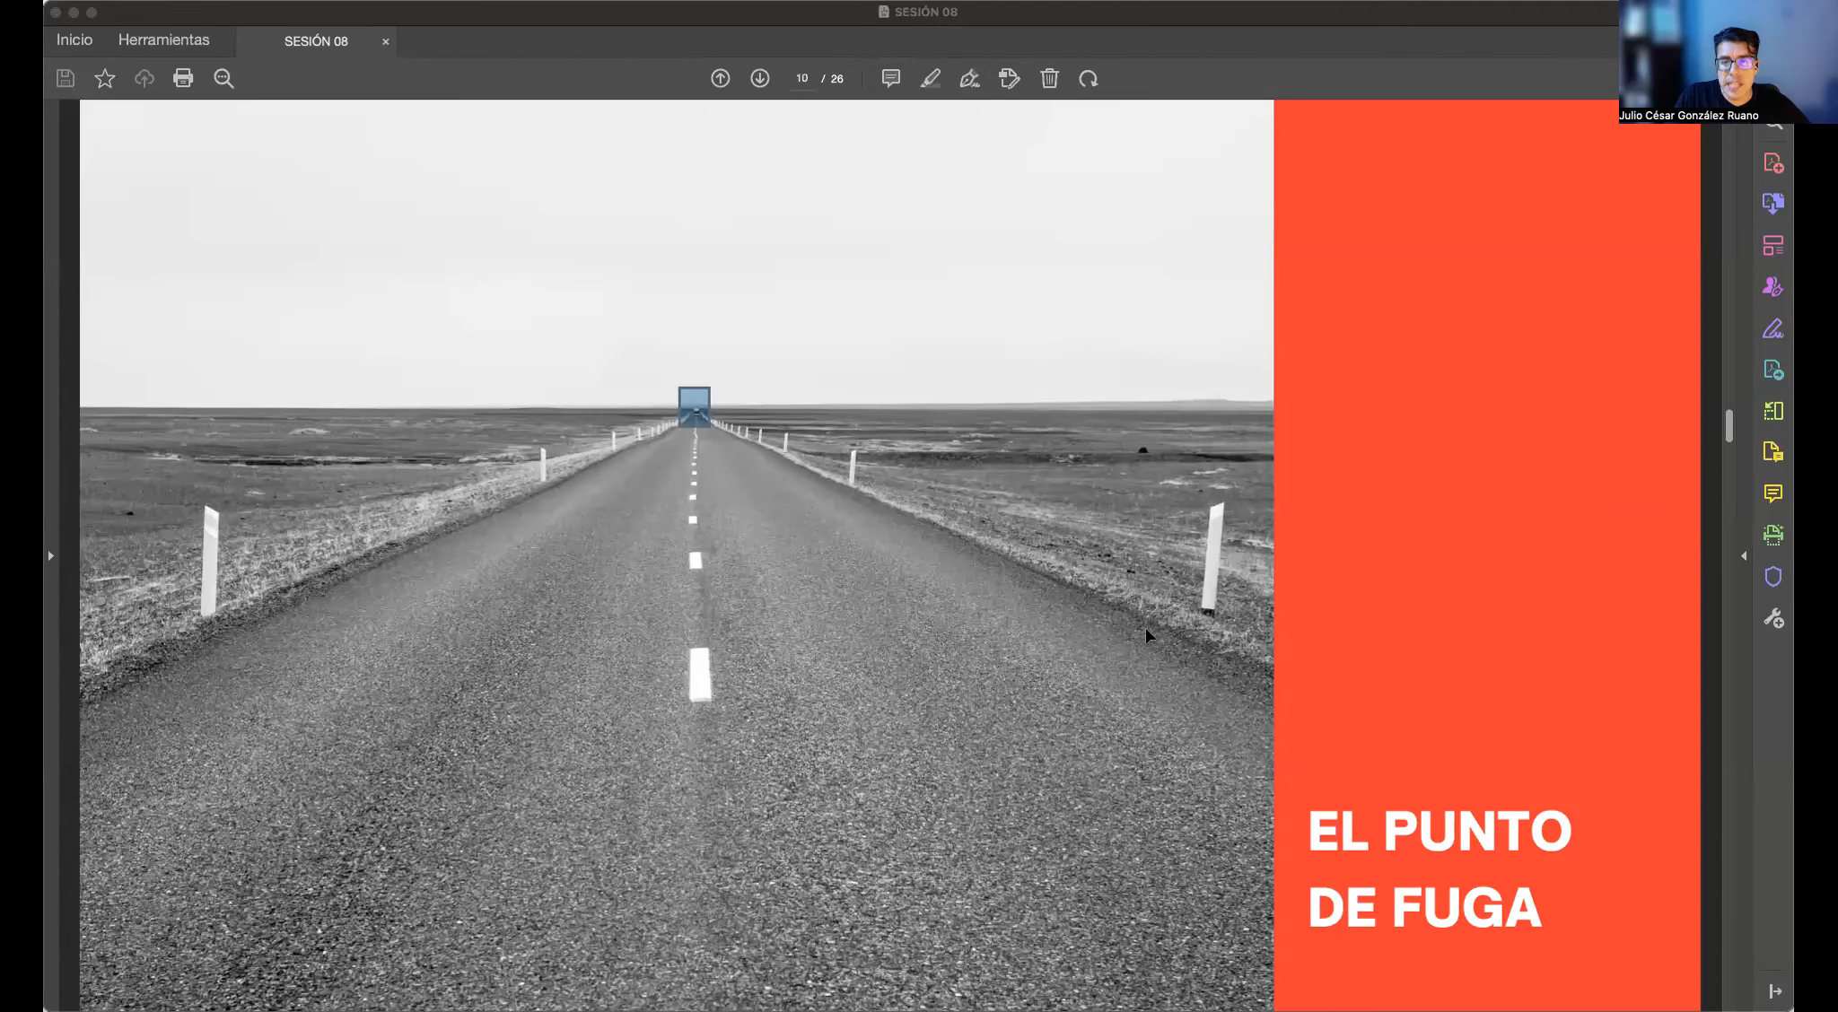
{"action": "left_click", "coordinate": [891, 461]}
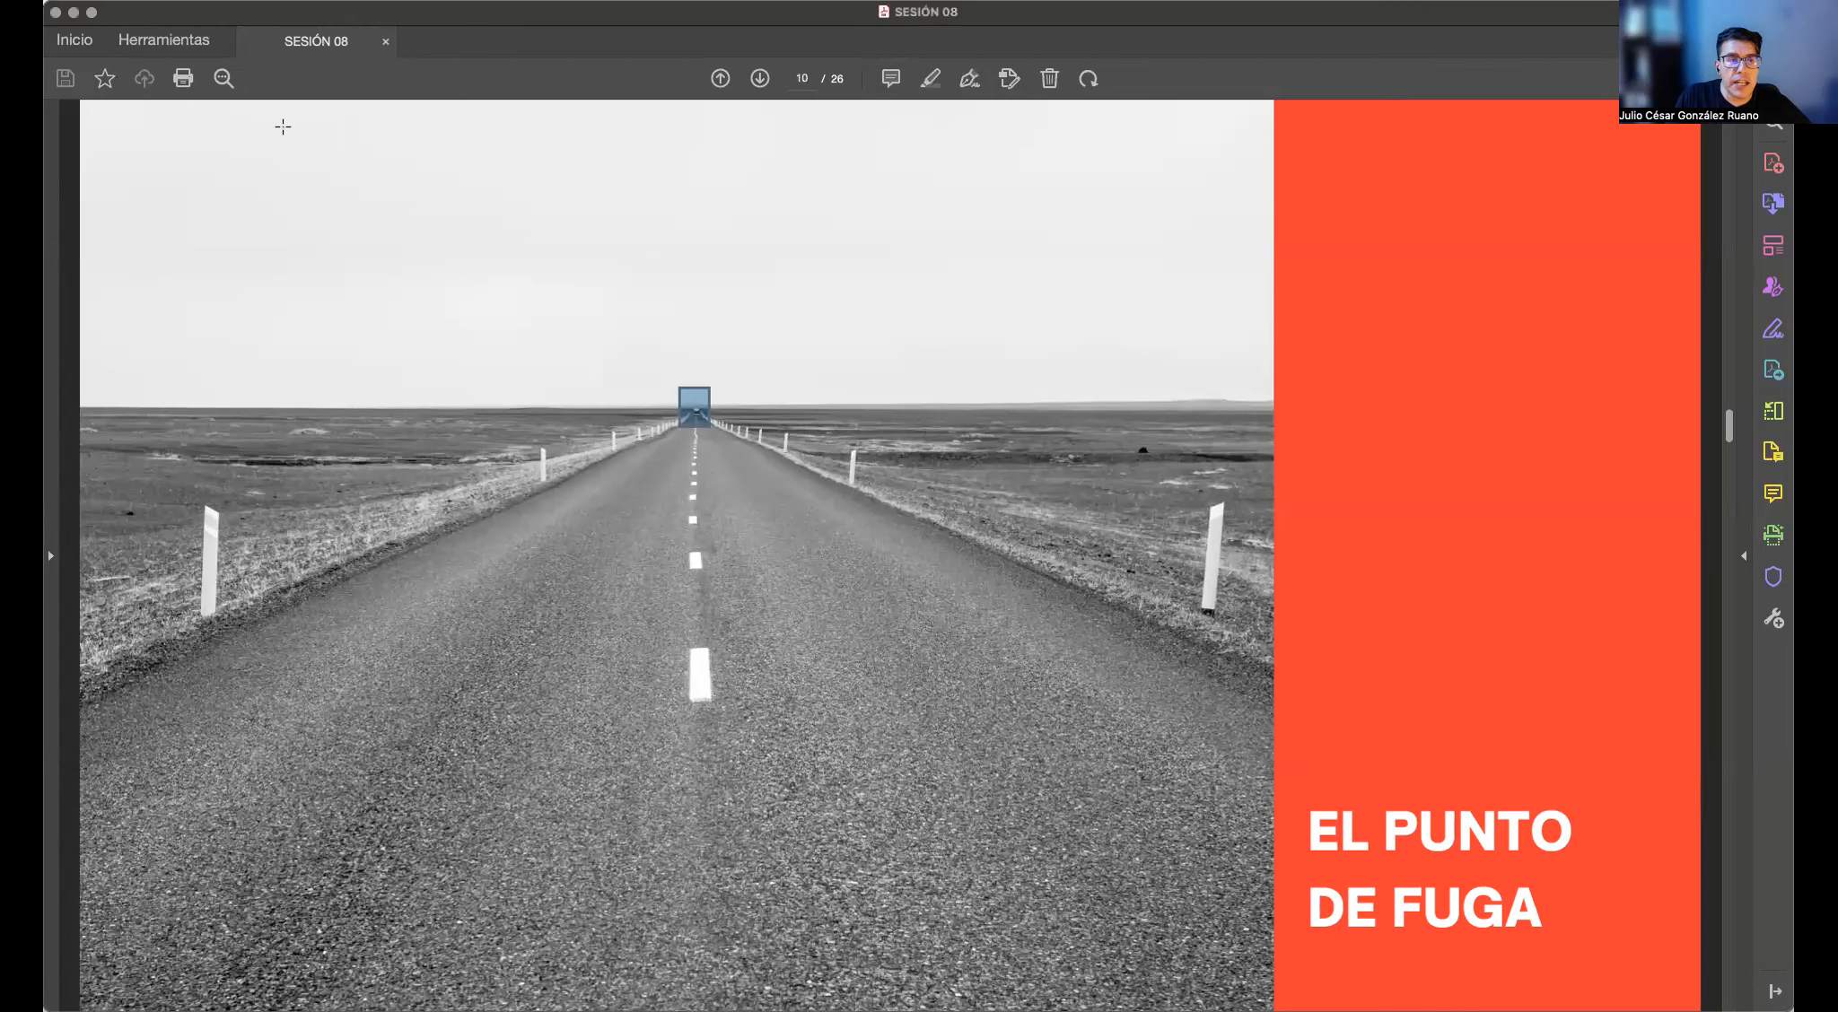
{"action": "left_click", "coordinate": [760, 80]}
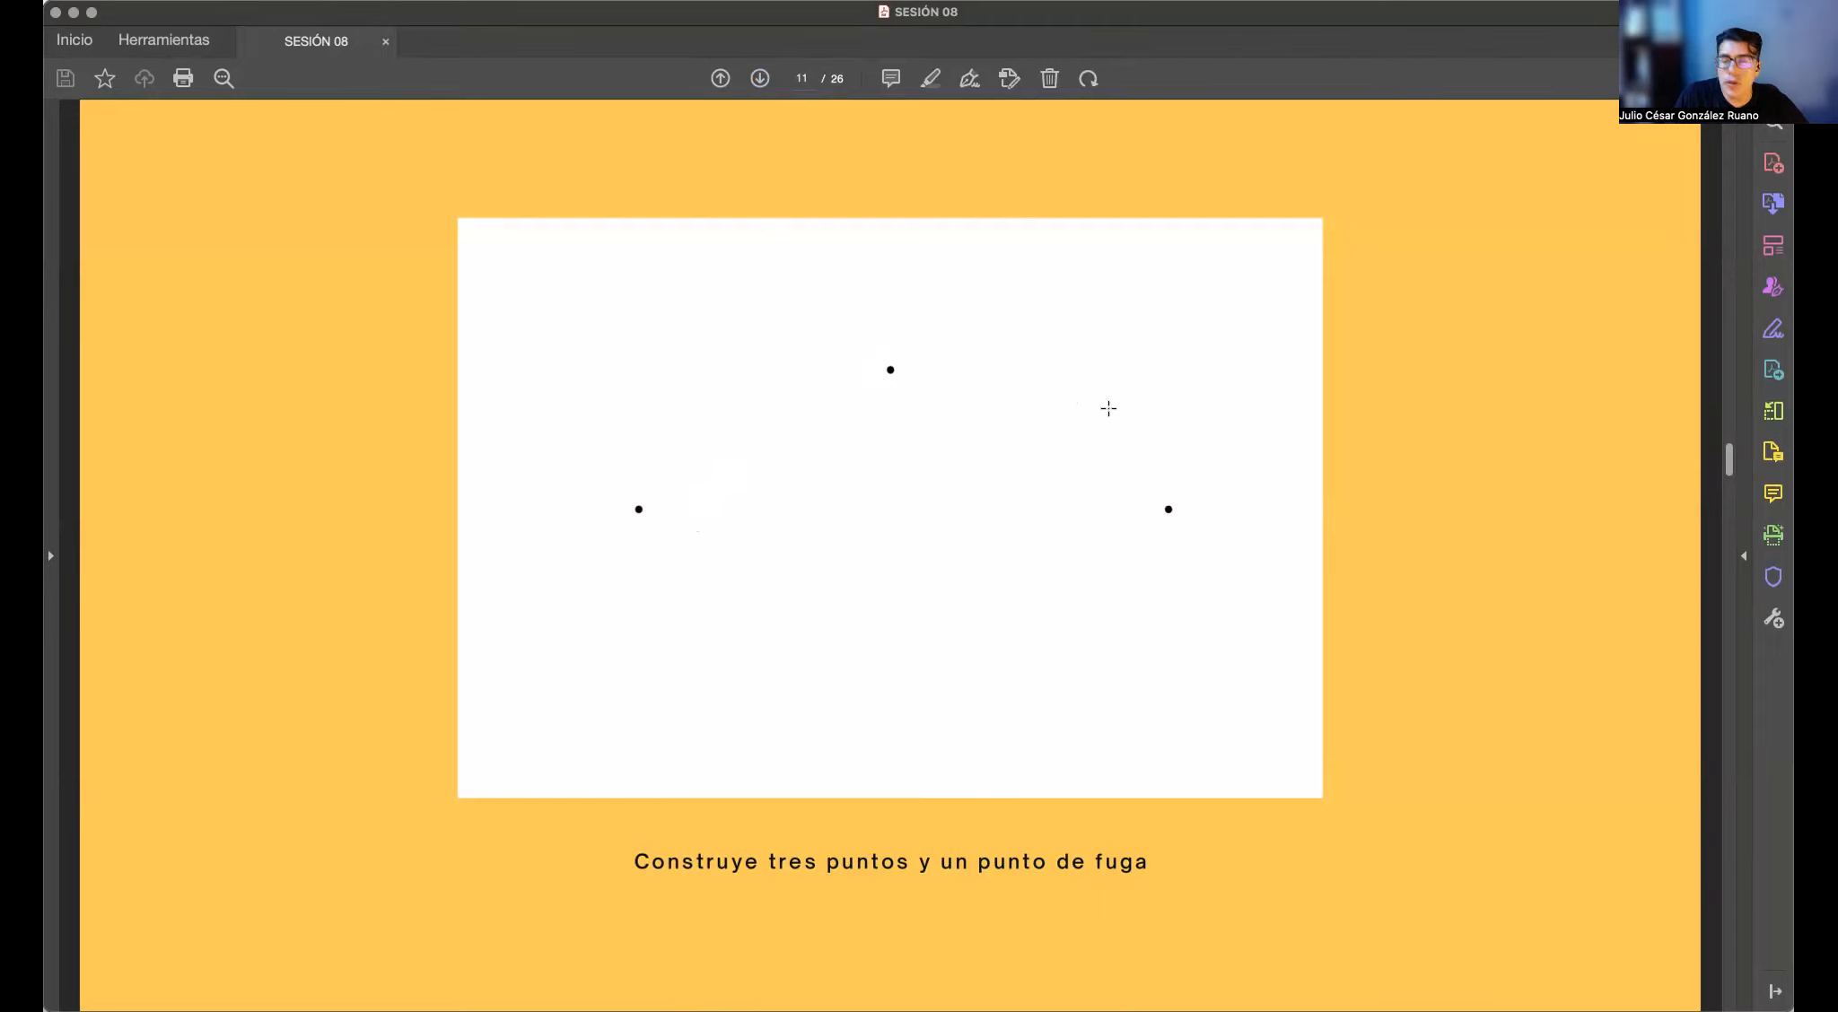
{"action": "left_click", "coordinate": [759, 79]}
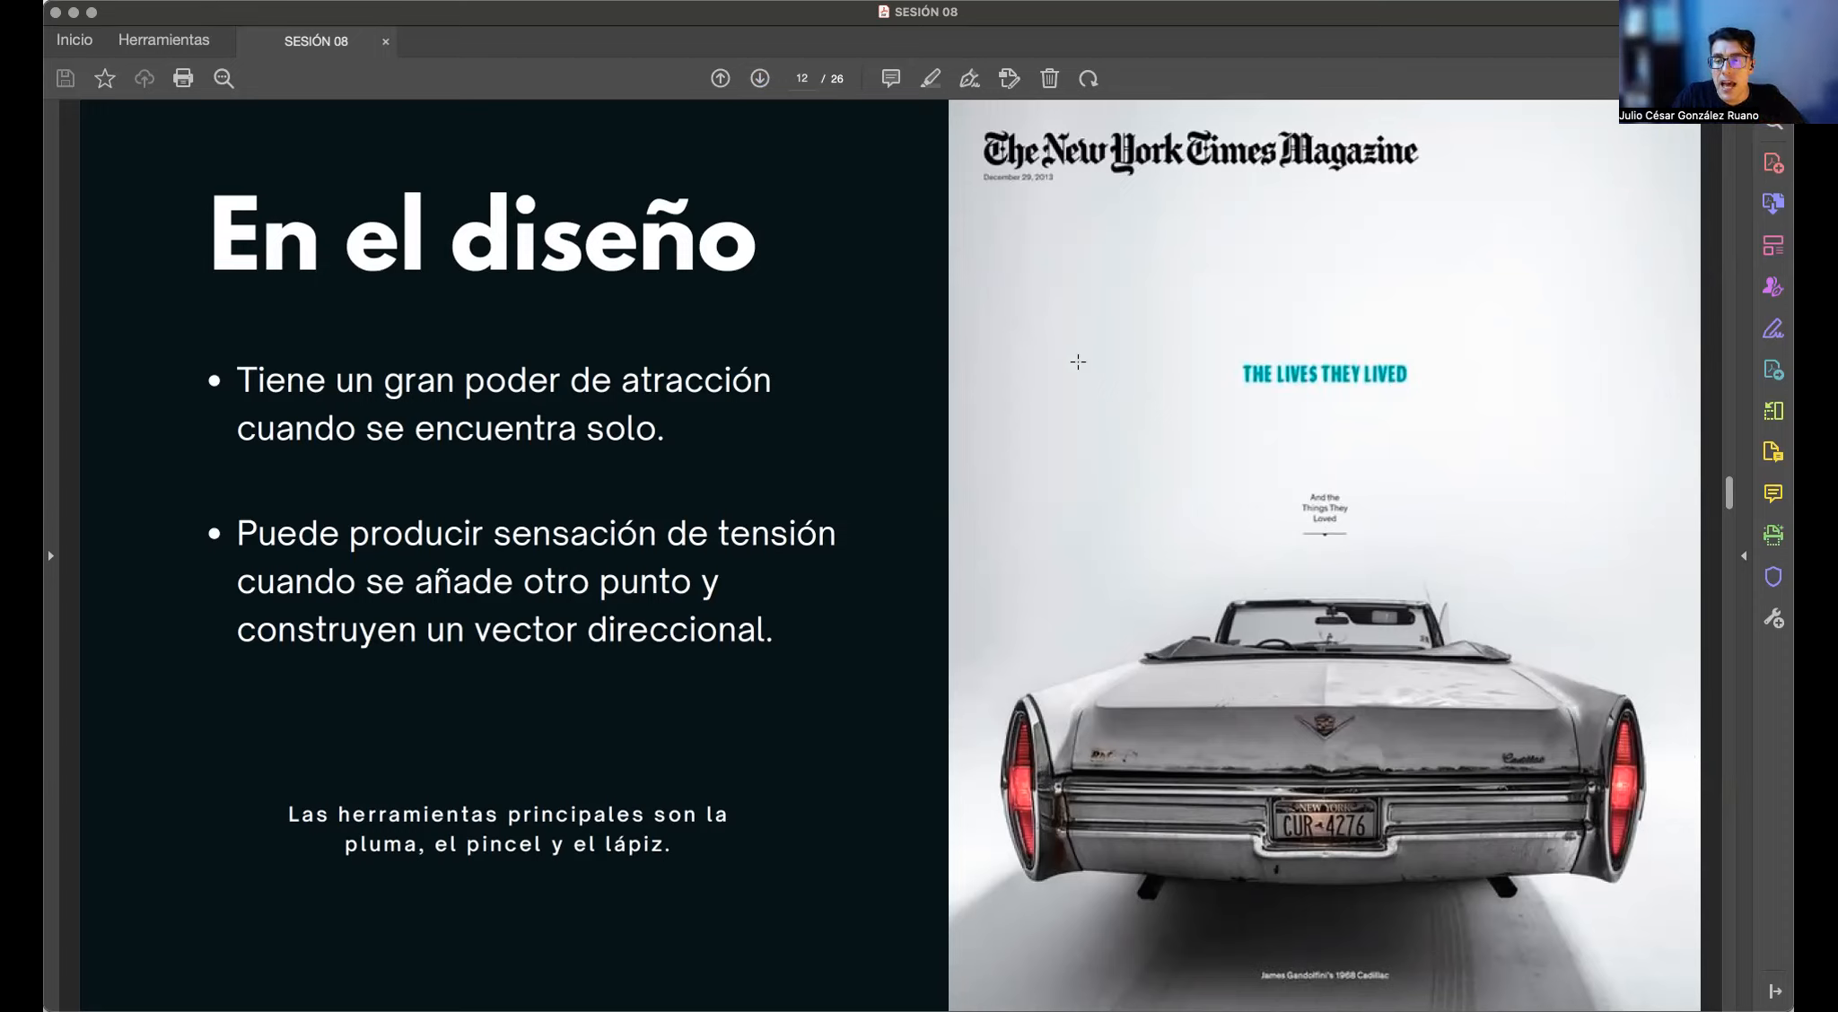
Mark out the area above the car's left side and the "THE LIVES THEY LIVED" title on the magazine cover
{"action": "right_click", "coordinate": [1179, 453]}
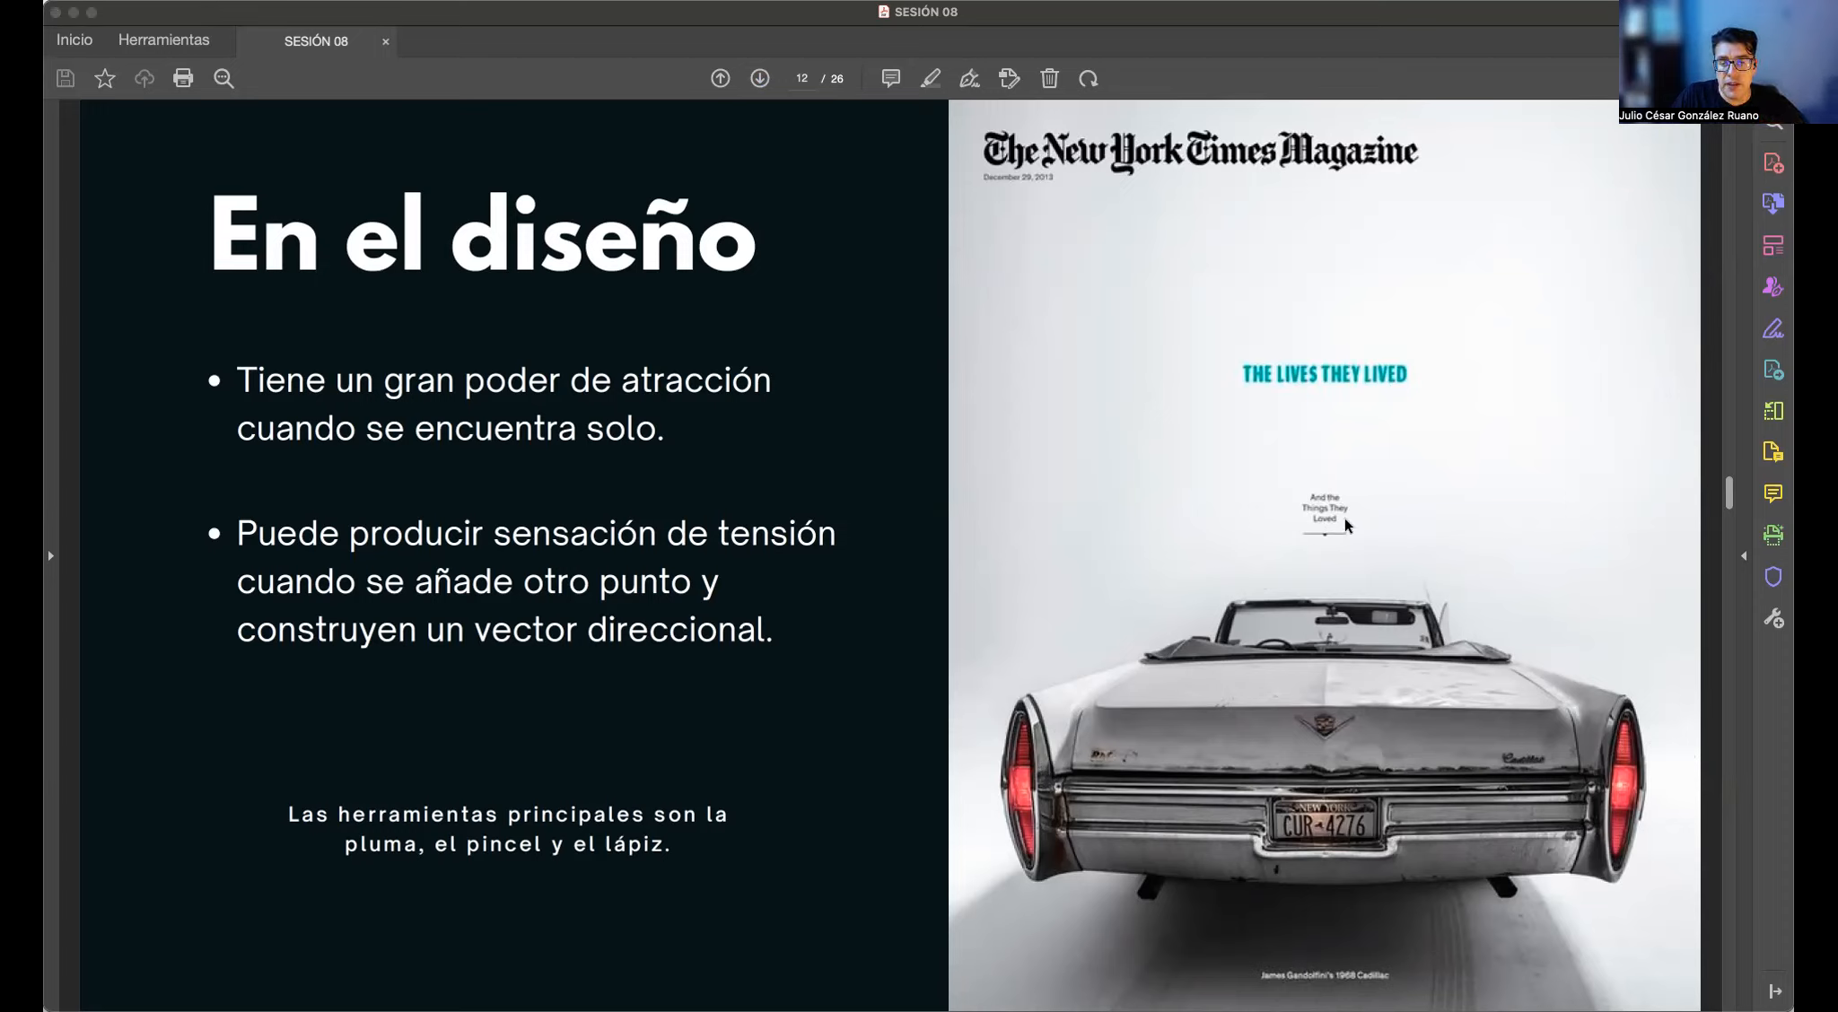
{"action": "left_click", "coordinate": [1479, 700]}
{"action": "left_click_drag", "start_coordinate": [1020, 700], "coordinate": [1337, 402]}
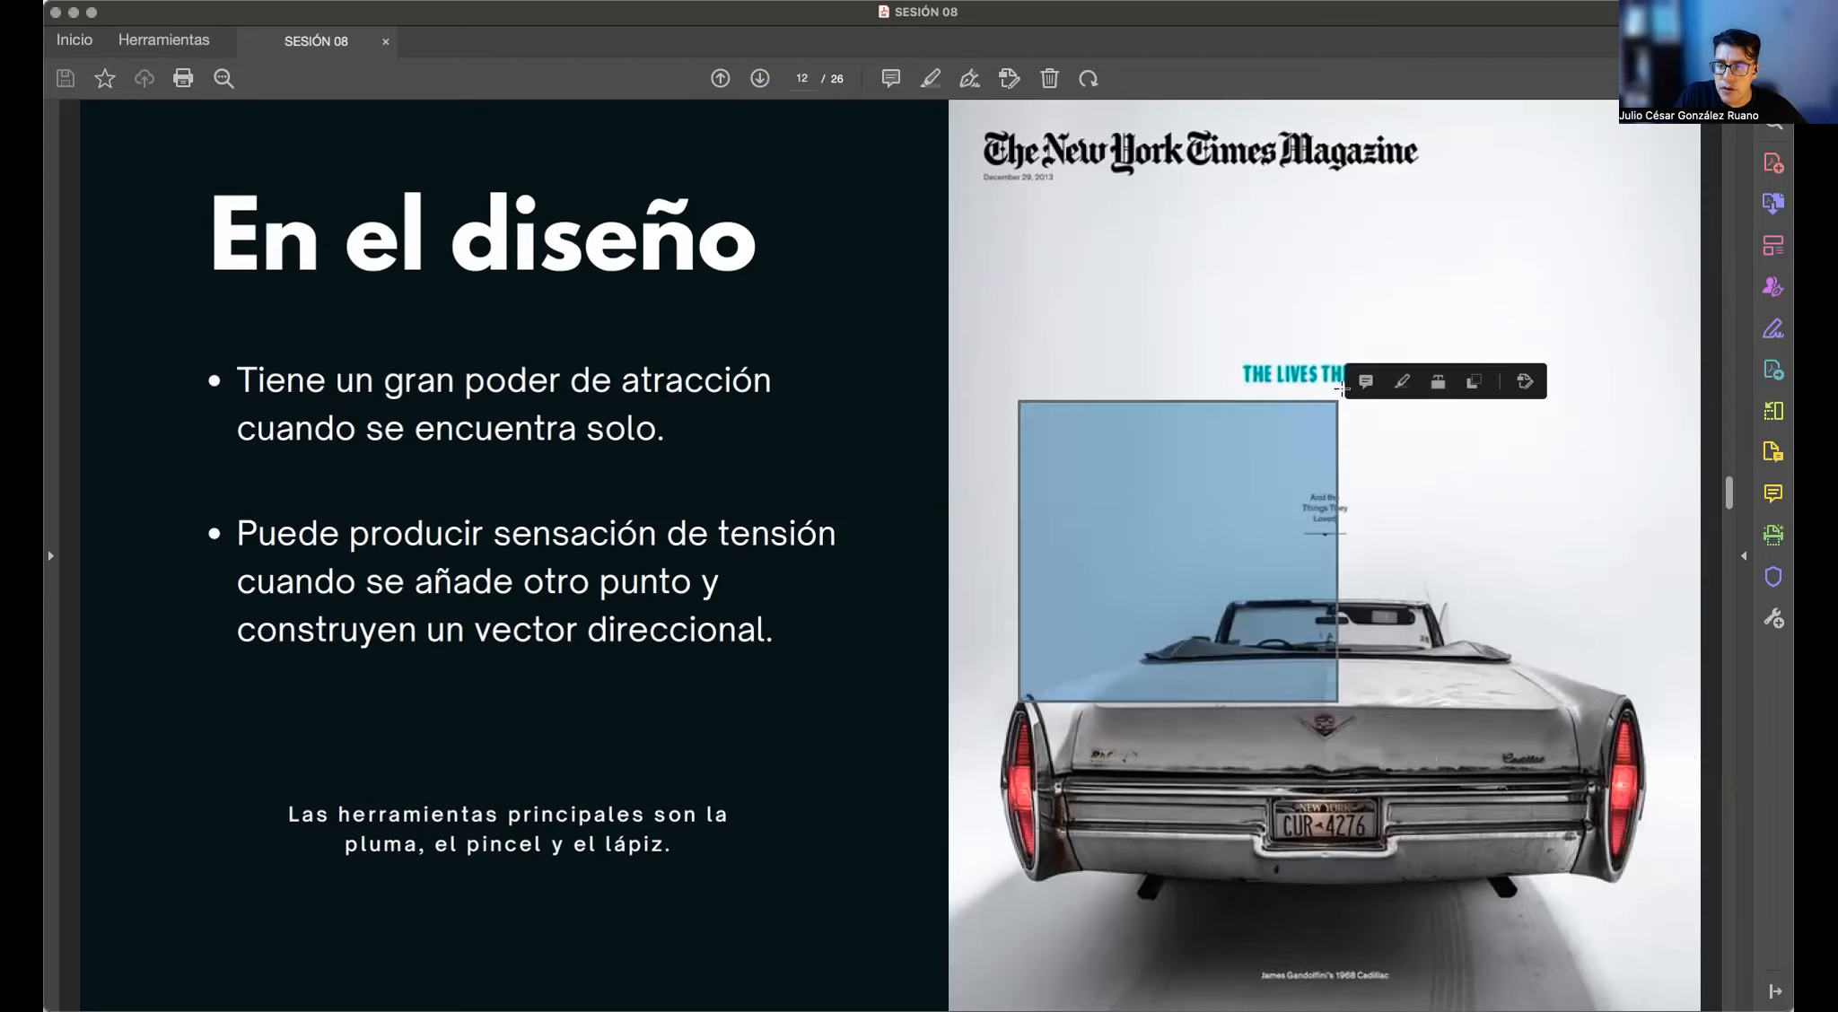
{"action": "left_click", "coordinate": [1330, 387]}
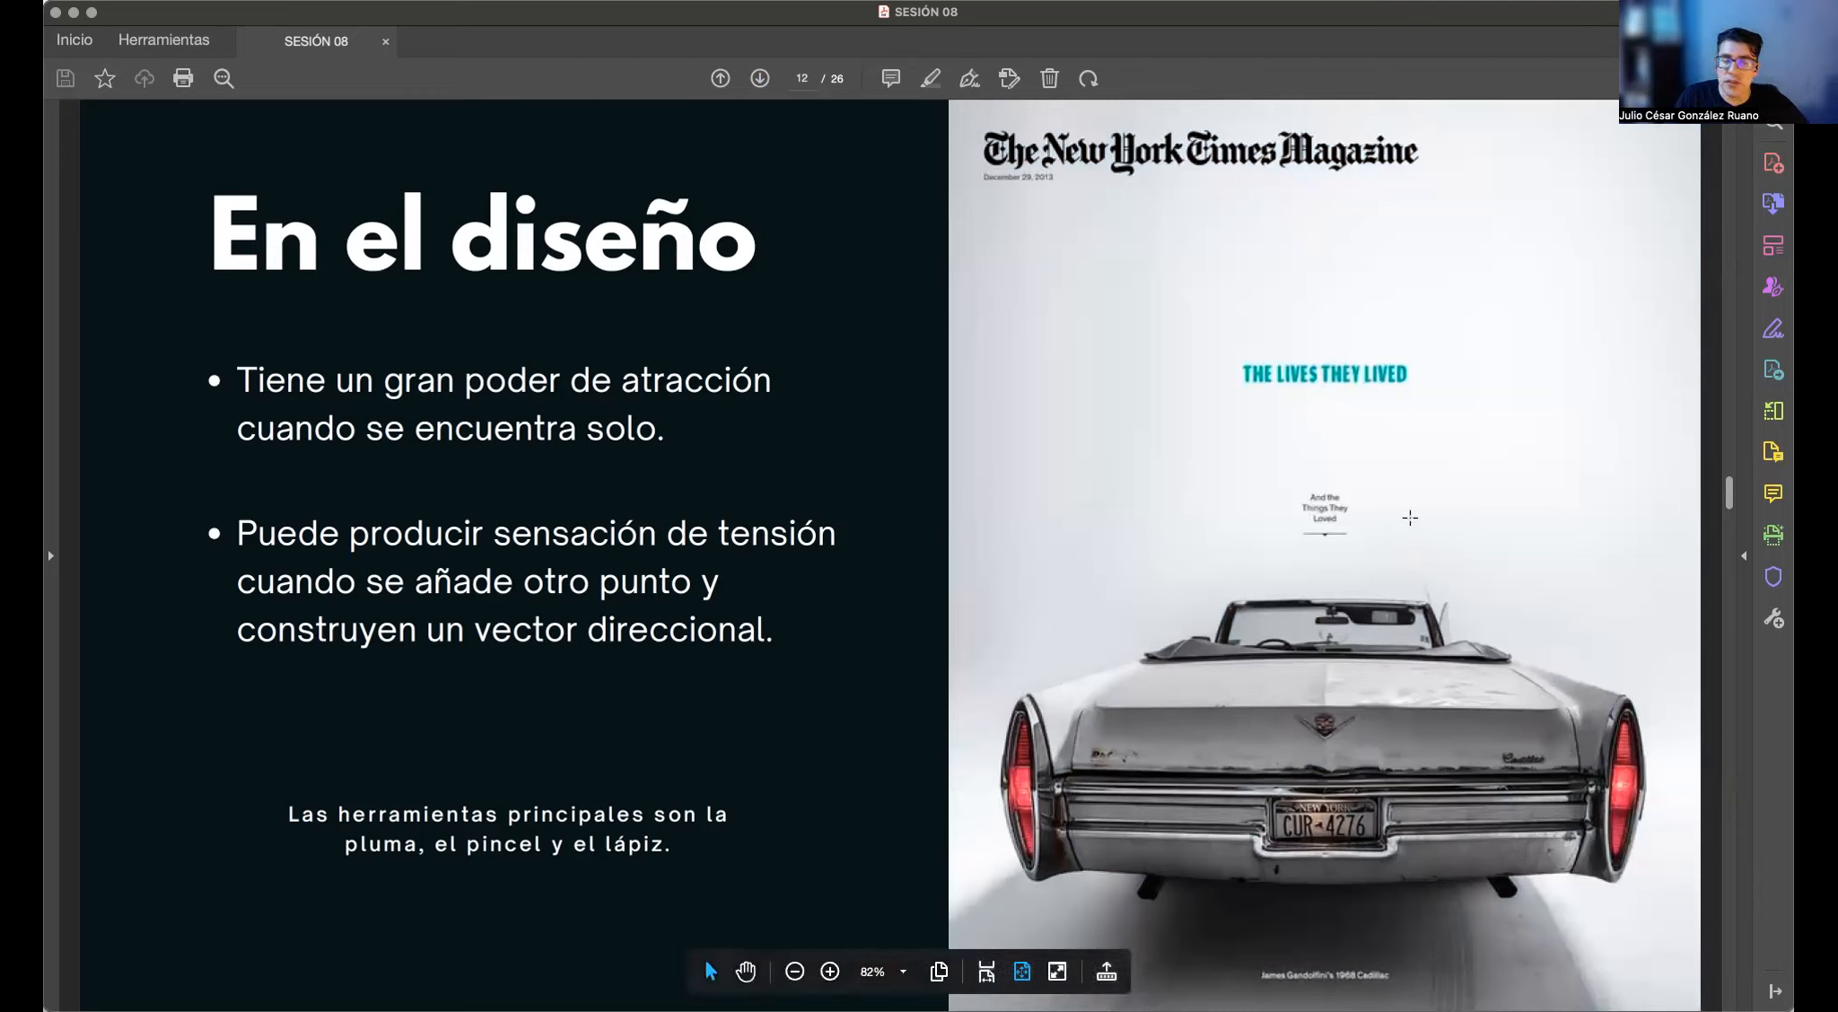
{"action": "left_click_drag", "start_coordinate": [1218, 348], "coordinate": [1419, 392]}
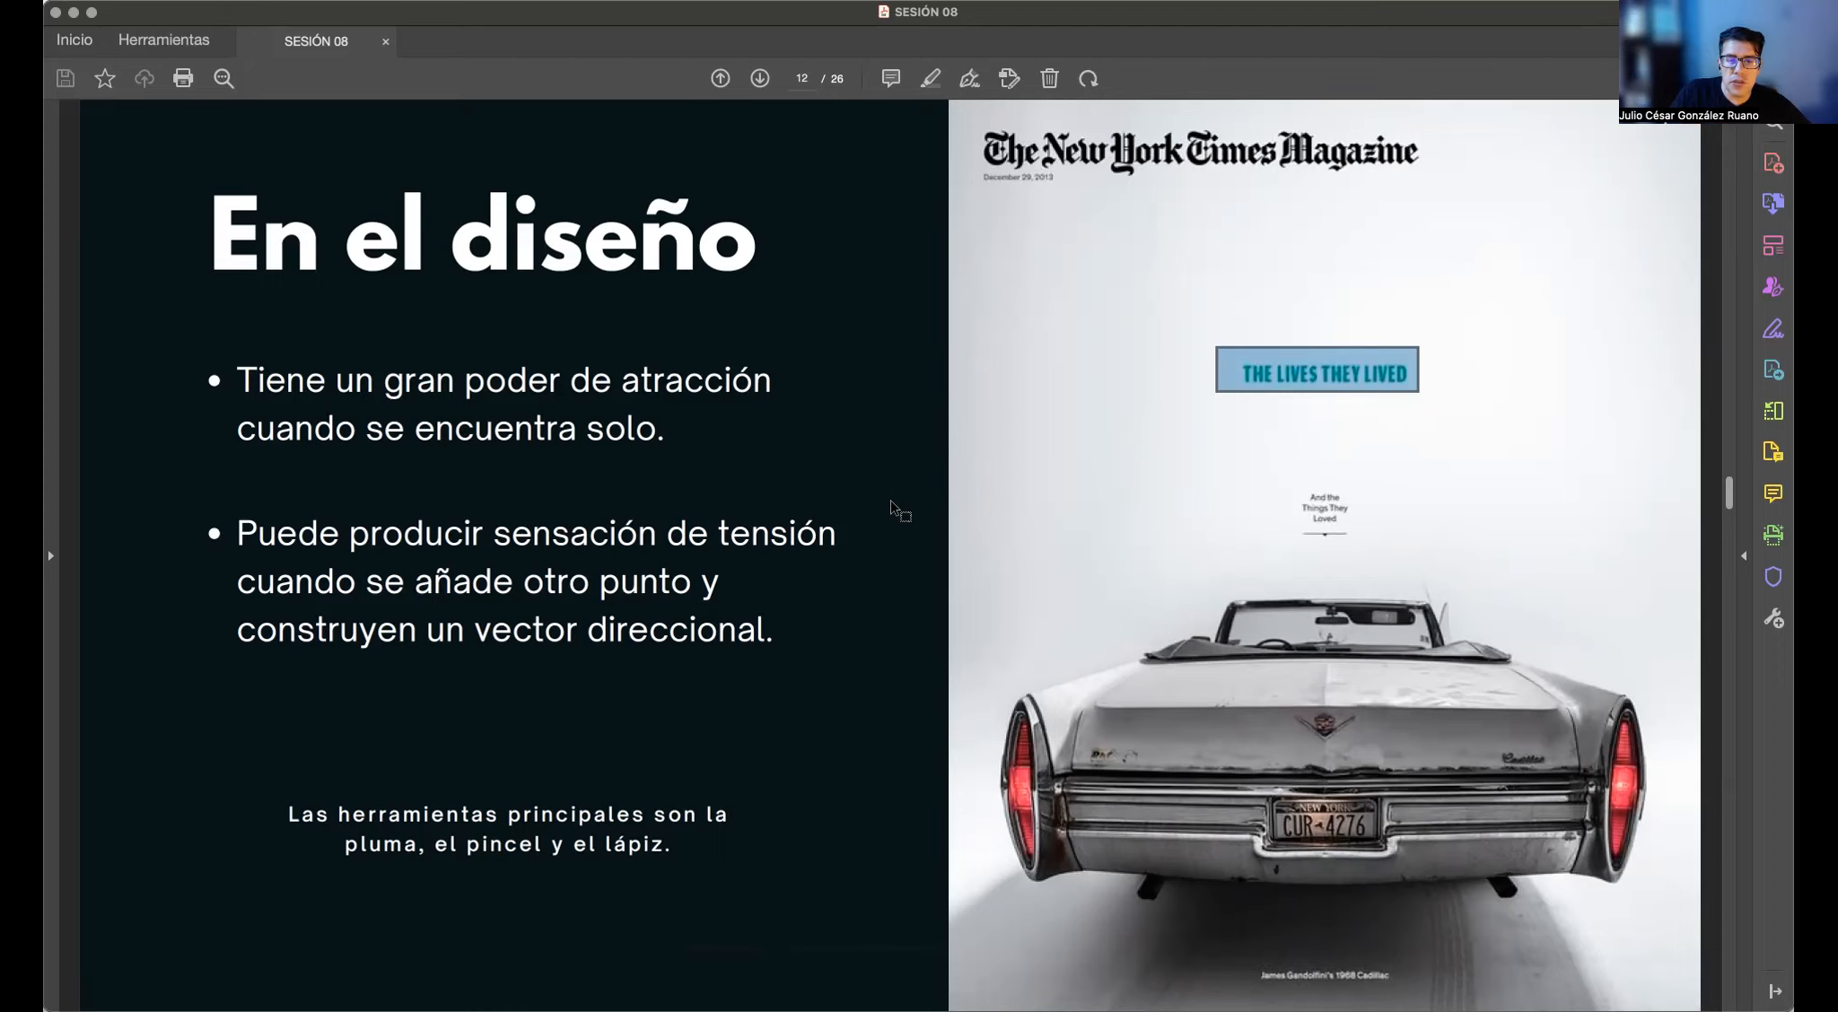
Advance the presentation to page 14, which covers the shape tools, and switch back to Illustrator
{"action": "left_click", "coordinate": [759, 79]}
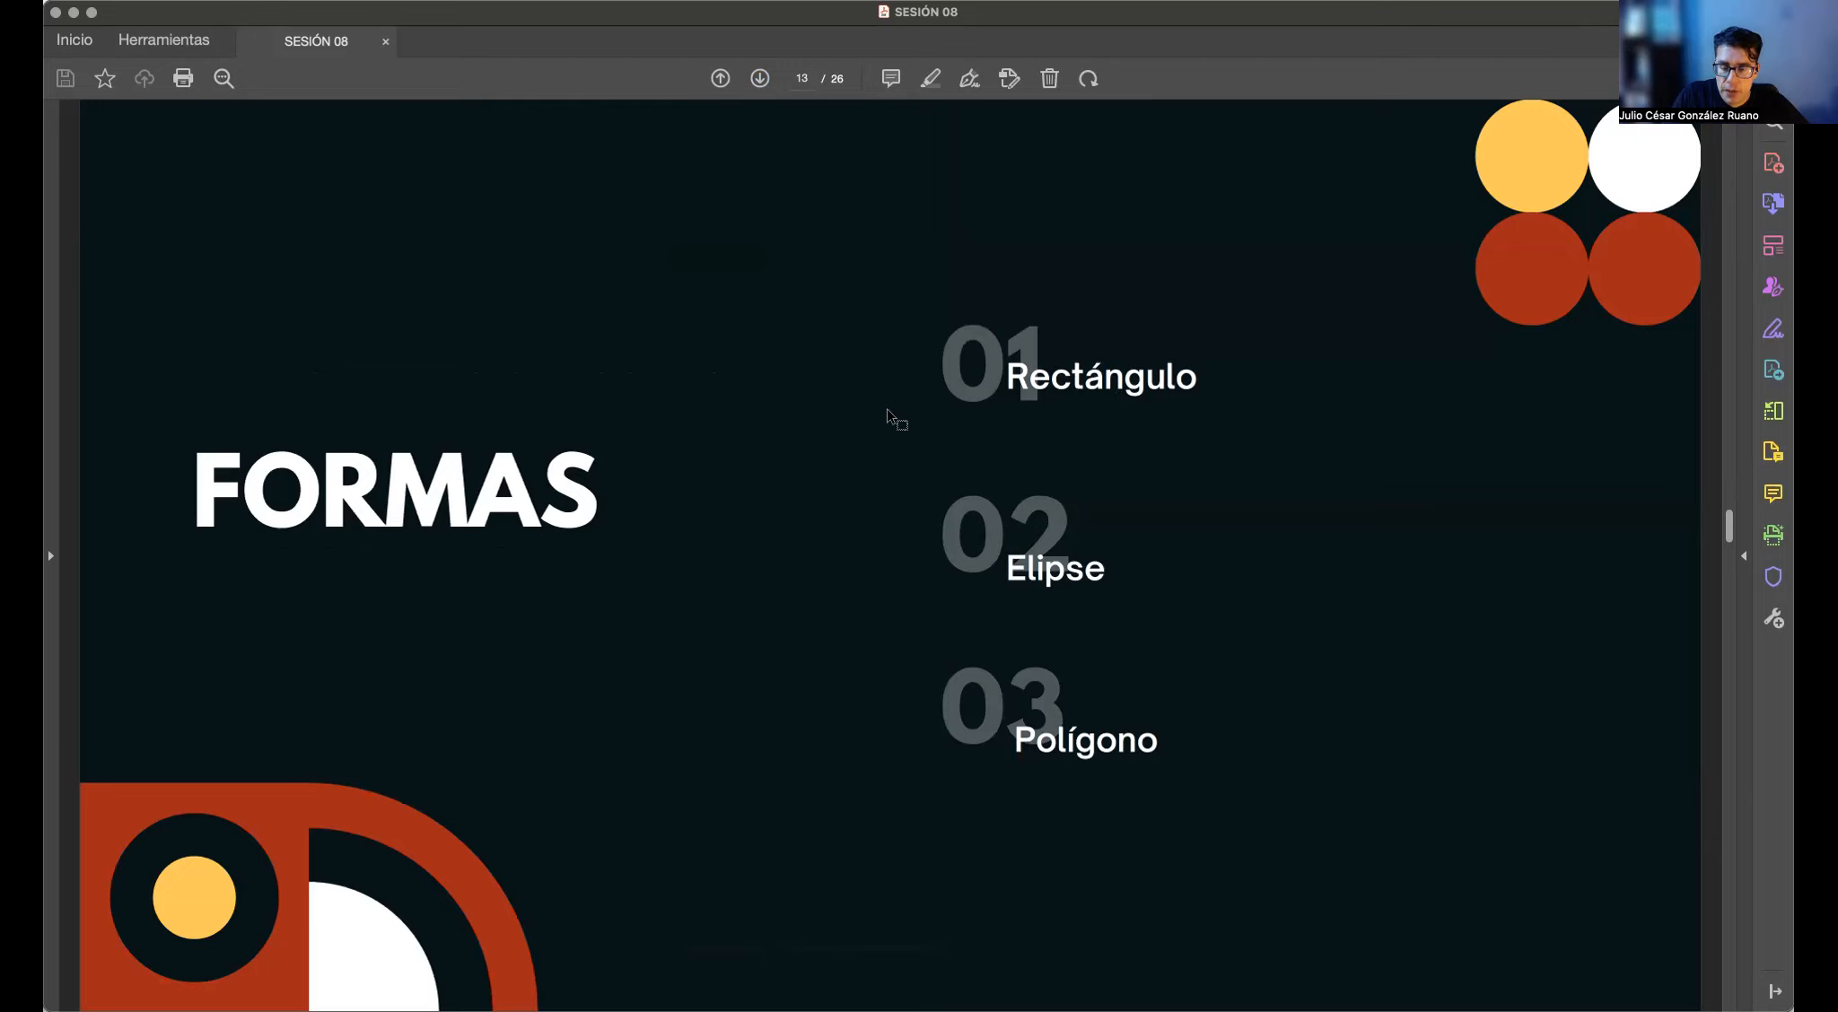
{"action": "left_click", "coordinate": [759, 80]}
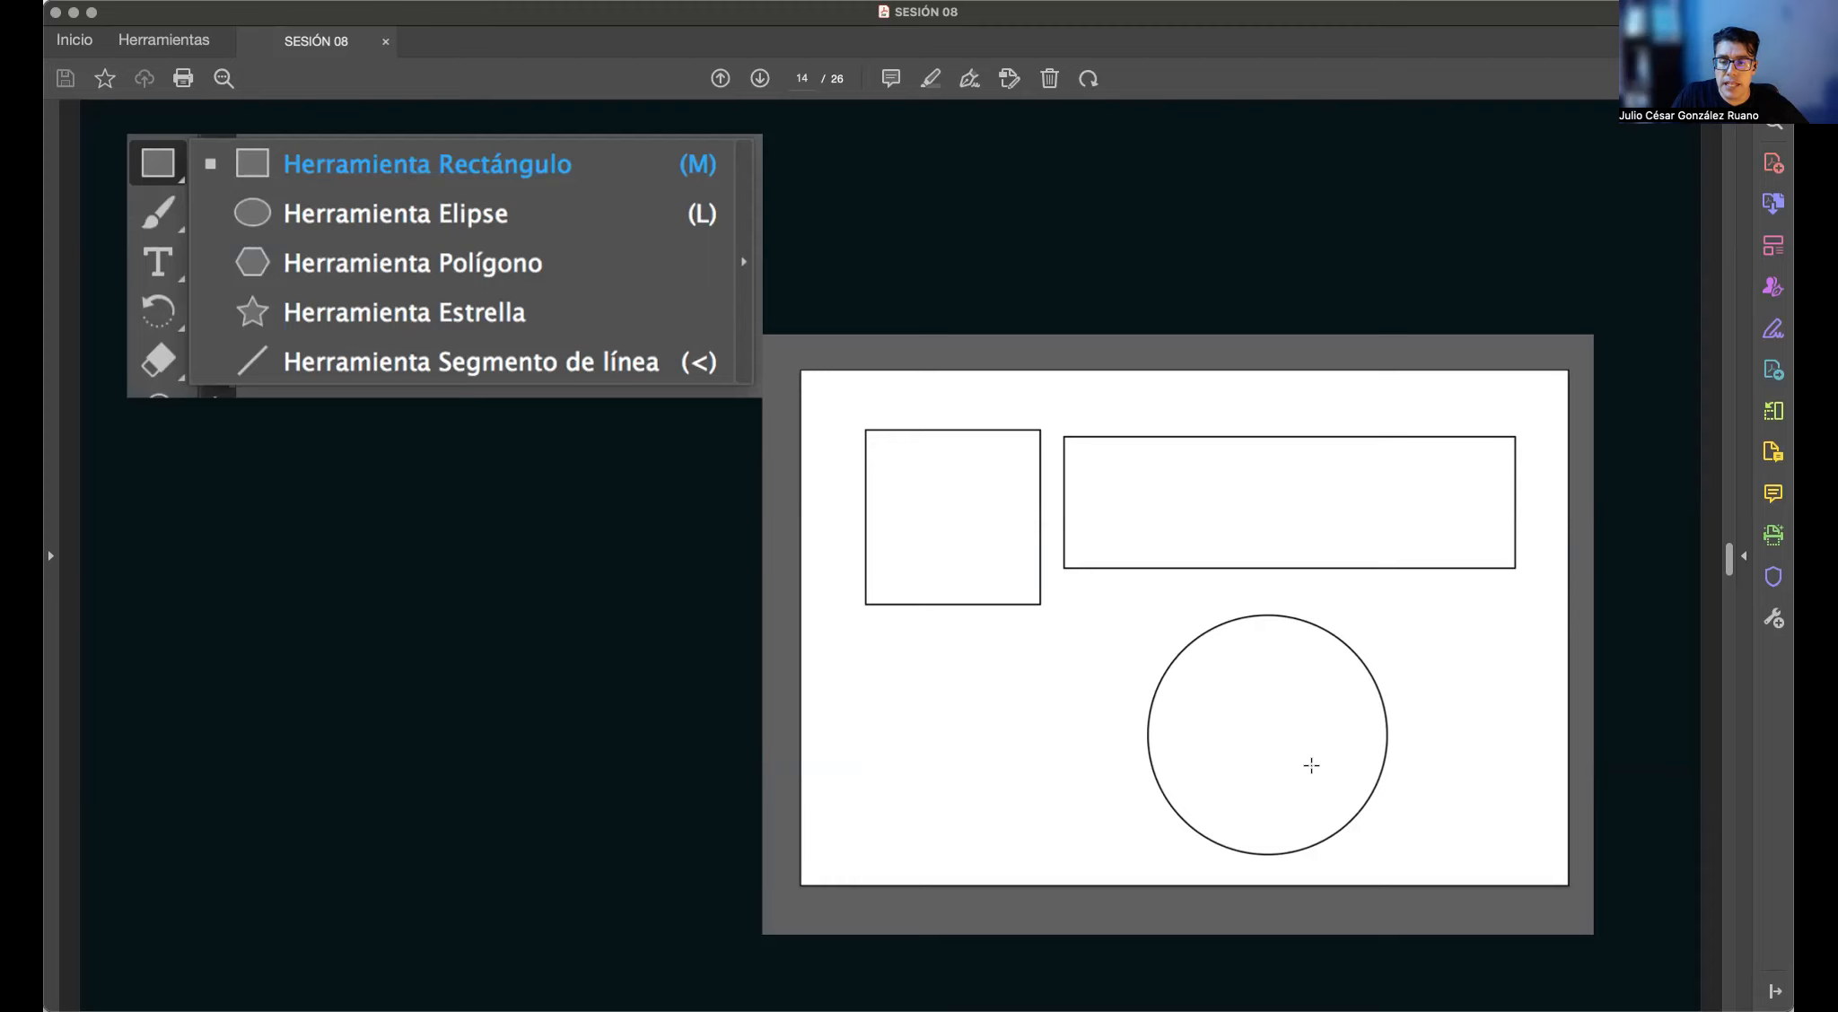
{"action": "key", "text": "super+Tab"}
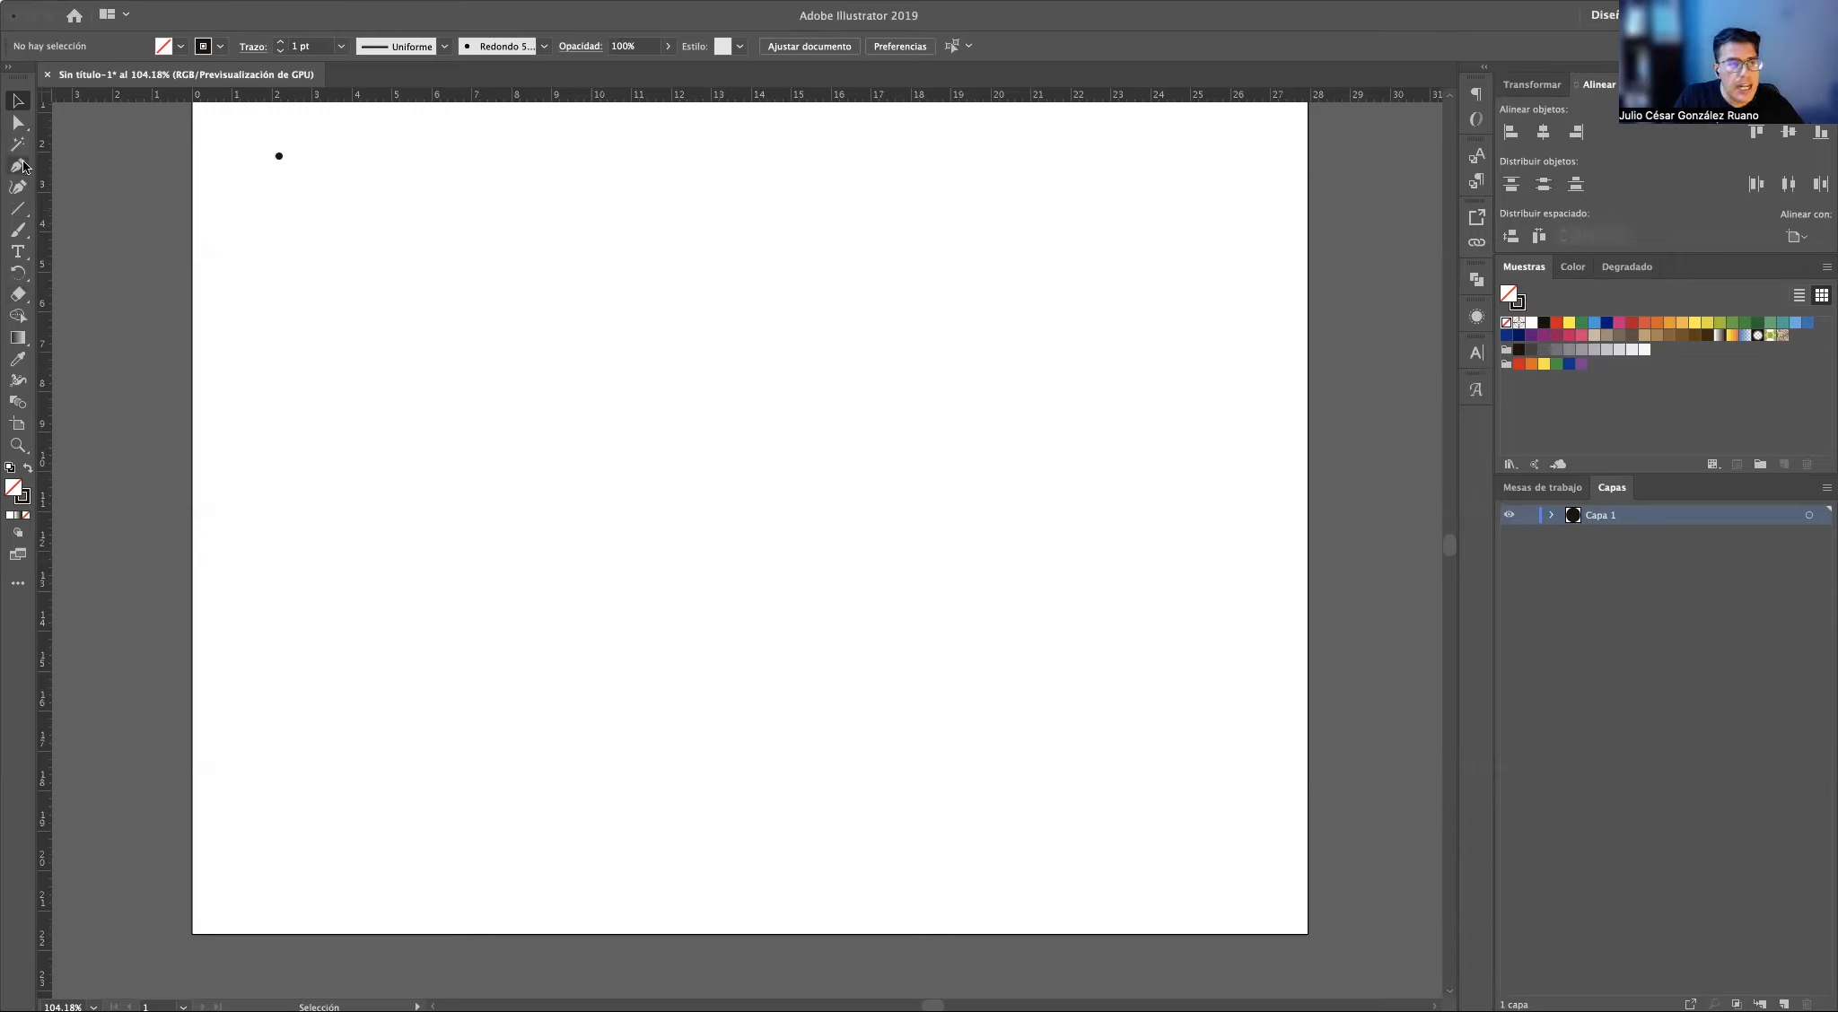
Draw a trial rectangle about 12.4 by 6.6 cm in the artboard's upper half and delete it
{"action": "left_click", "coordinate": [16, 210]}
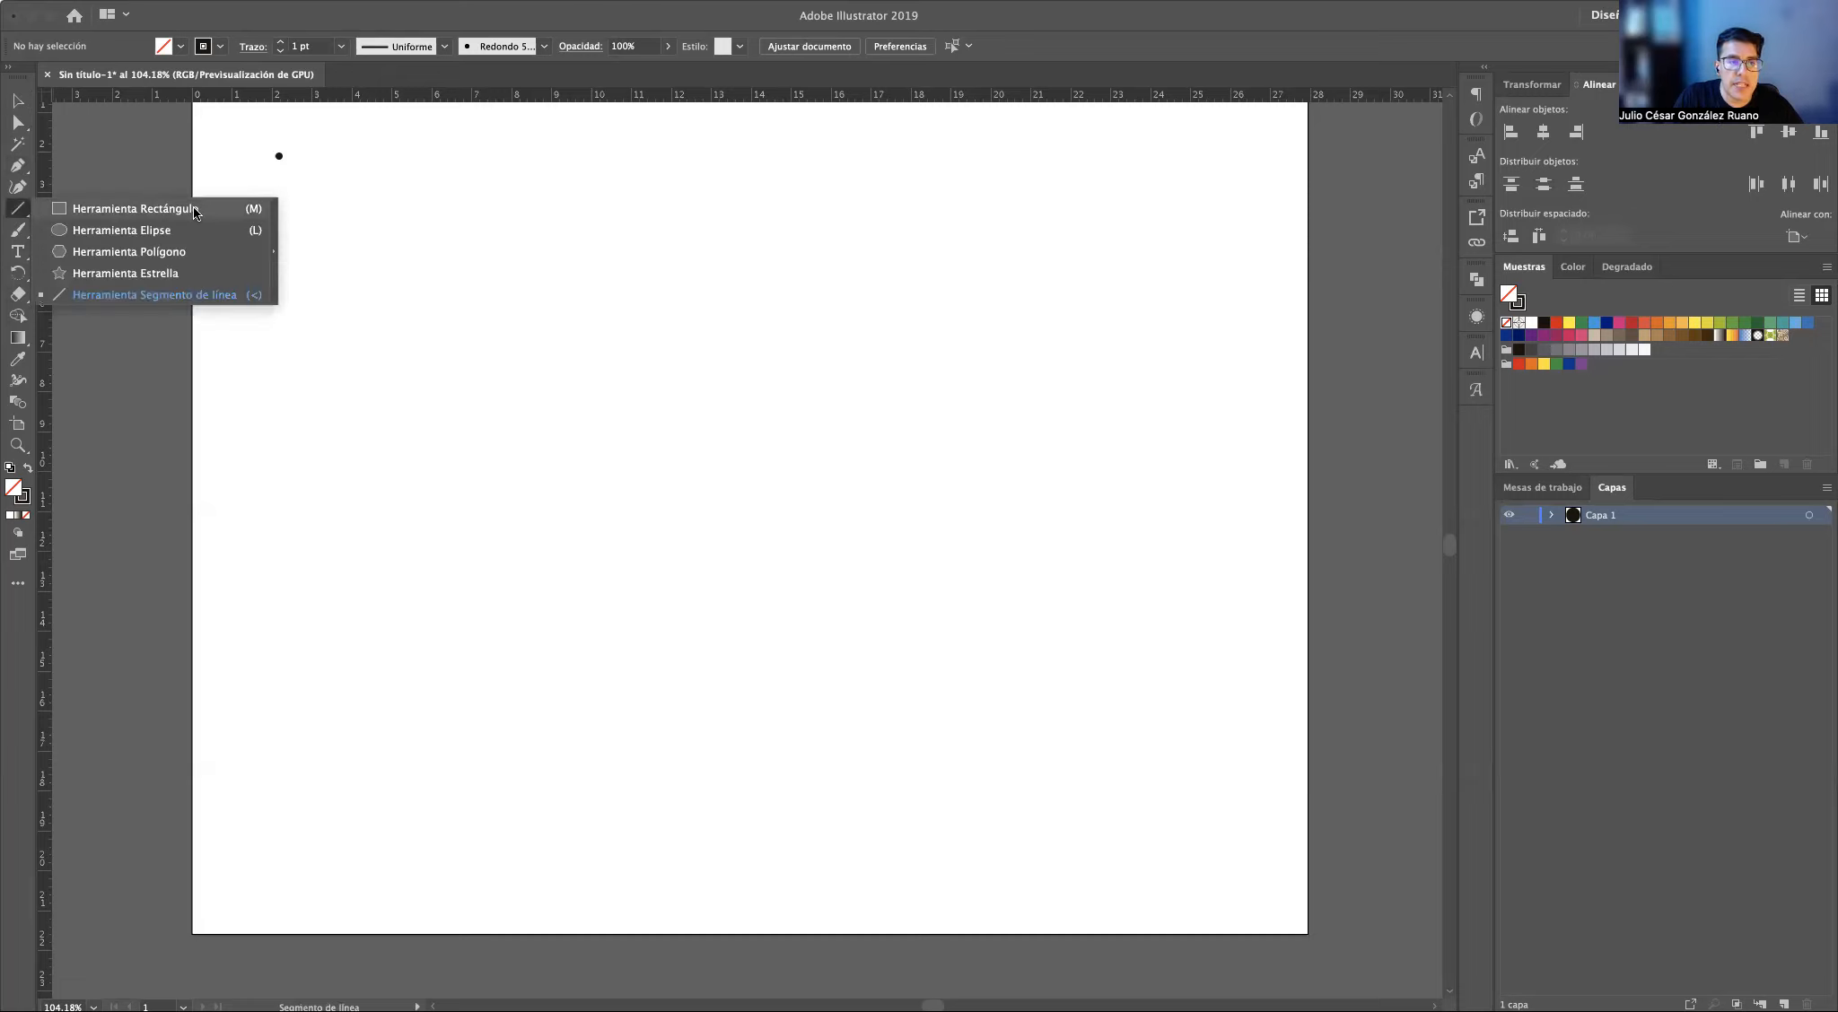
{"action": "left_click", "coordinate": [195, 212]}
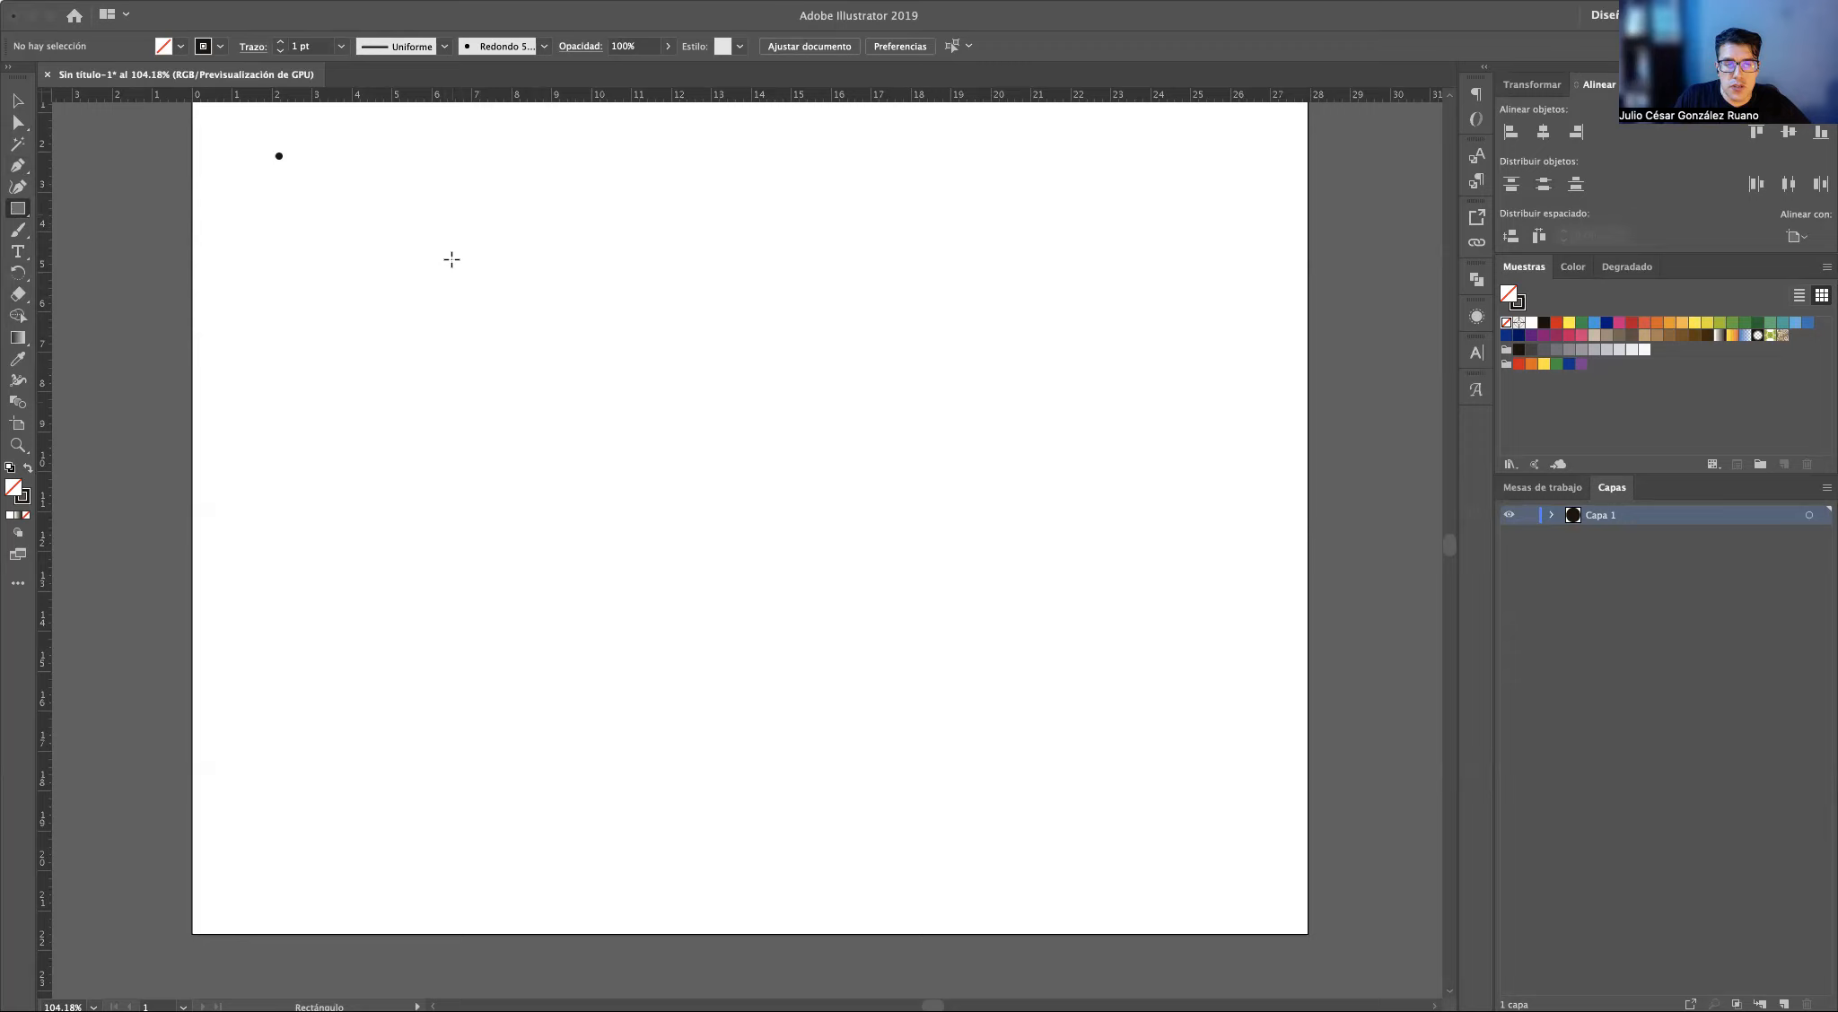
{"action": "mouse_move", "coordinate": [430, 241]}
{"action": "left_mouse_down"}
{"action": "mouse_move", "coordinate": [895, 459]}
{"action": "mouse_move", "coordinate": [804, 525]}
{"action": "mouse_move", "coordinate": [923, 503]}
{"action": "left_mouse_up"}
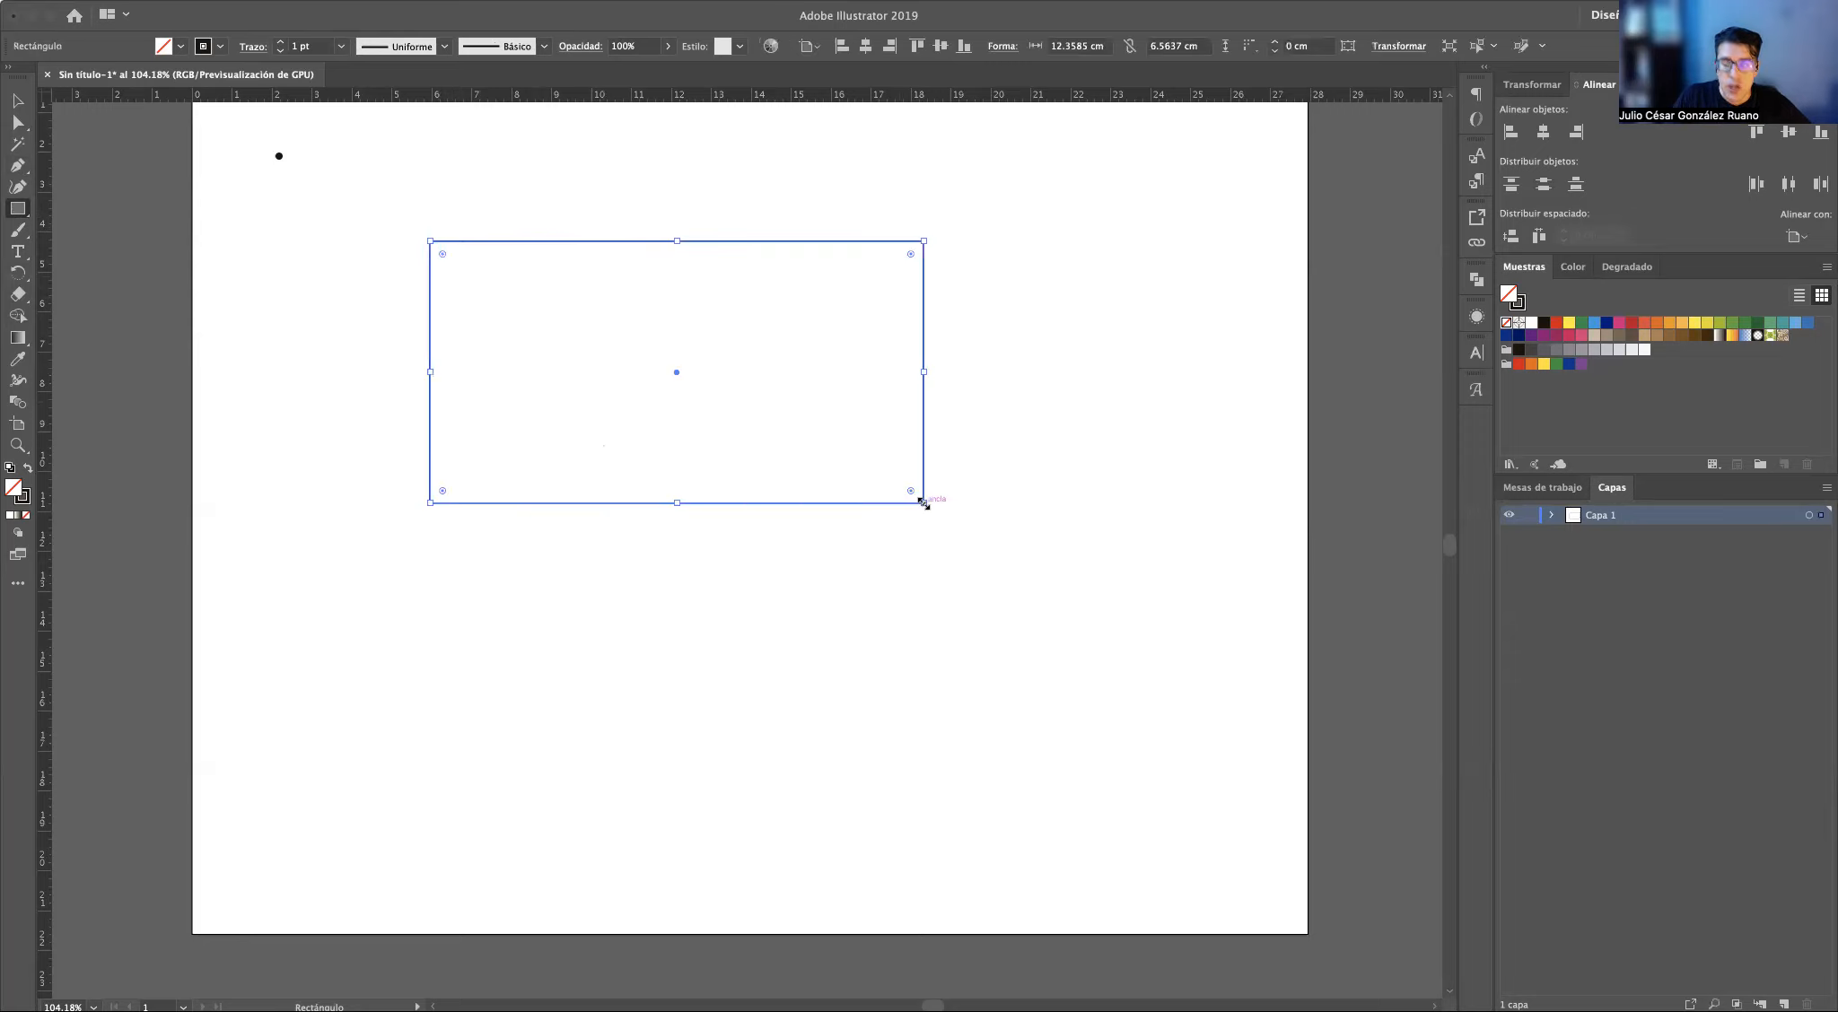
{"action": "key", "text": "Delete"}
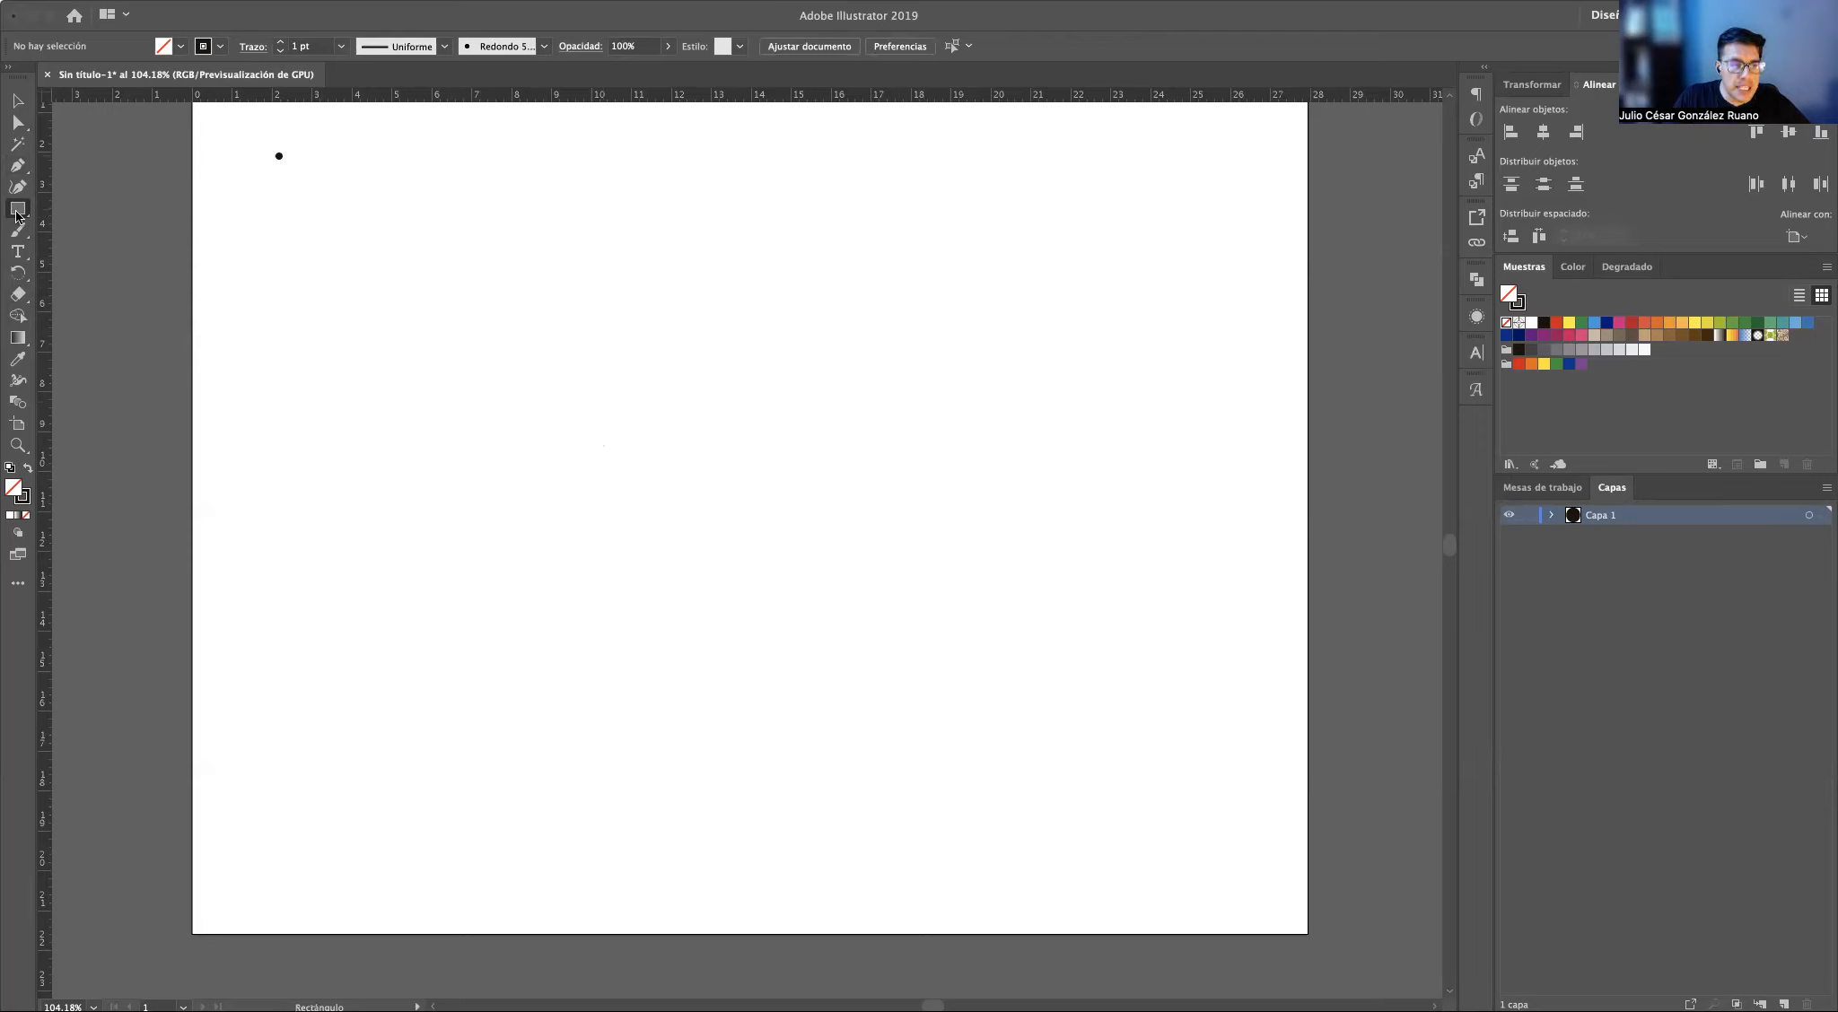
Draw a rectangle about 9.1 by 3.9 cm beside the dot and a square about 5.4 cm wide to its right
{"action": "left_click", "coordinate": [17, 215]}
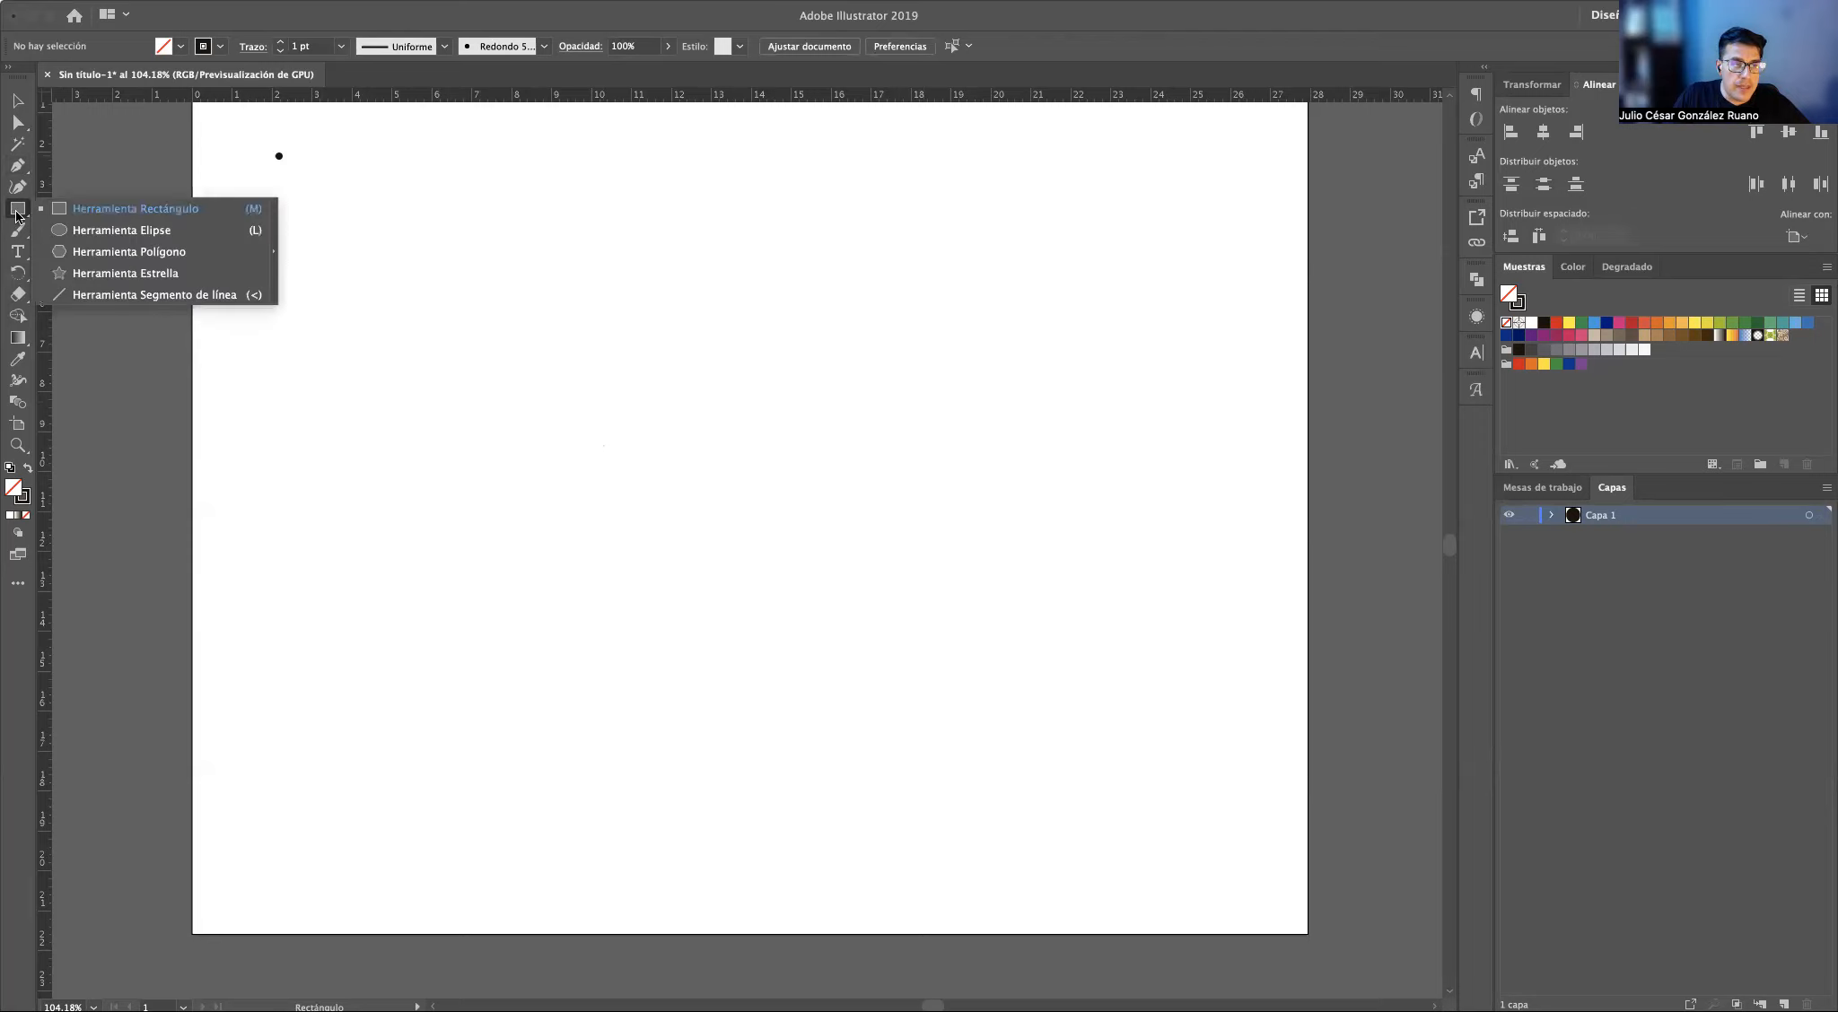
{"action": "left_click", "coordinate": [155, 215]}
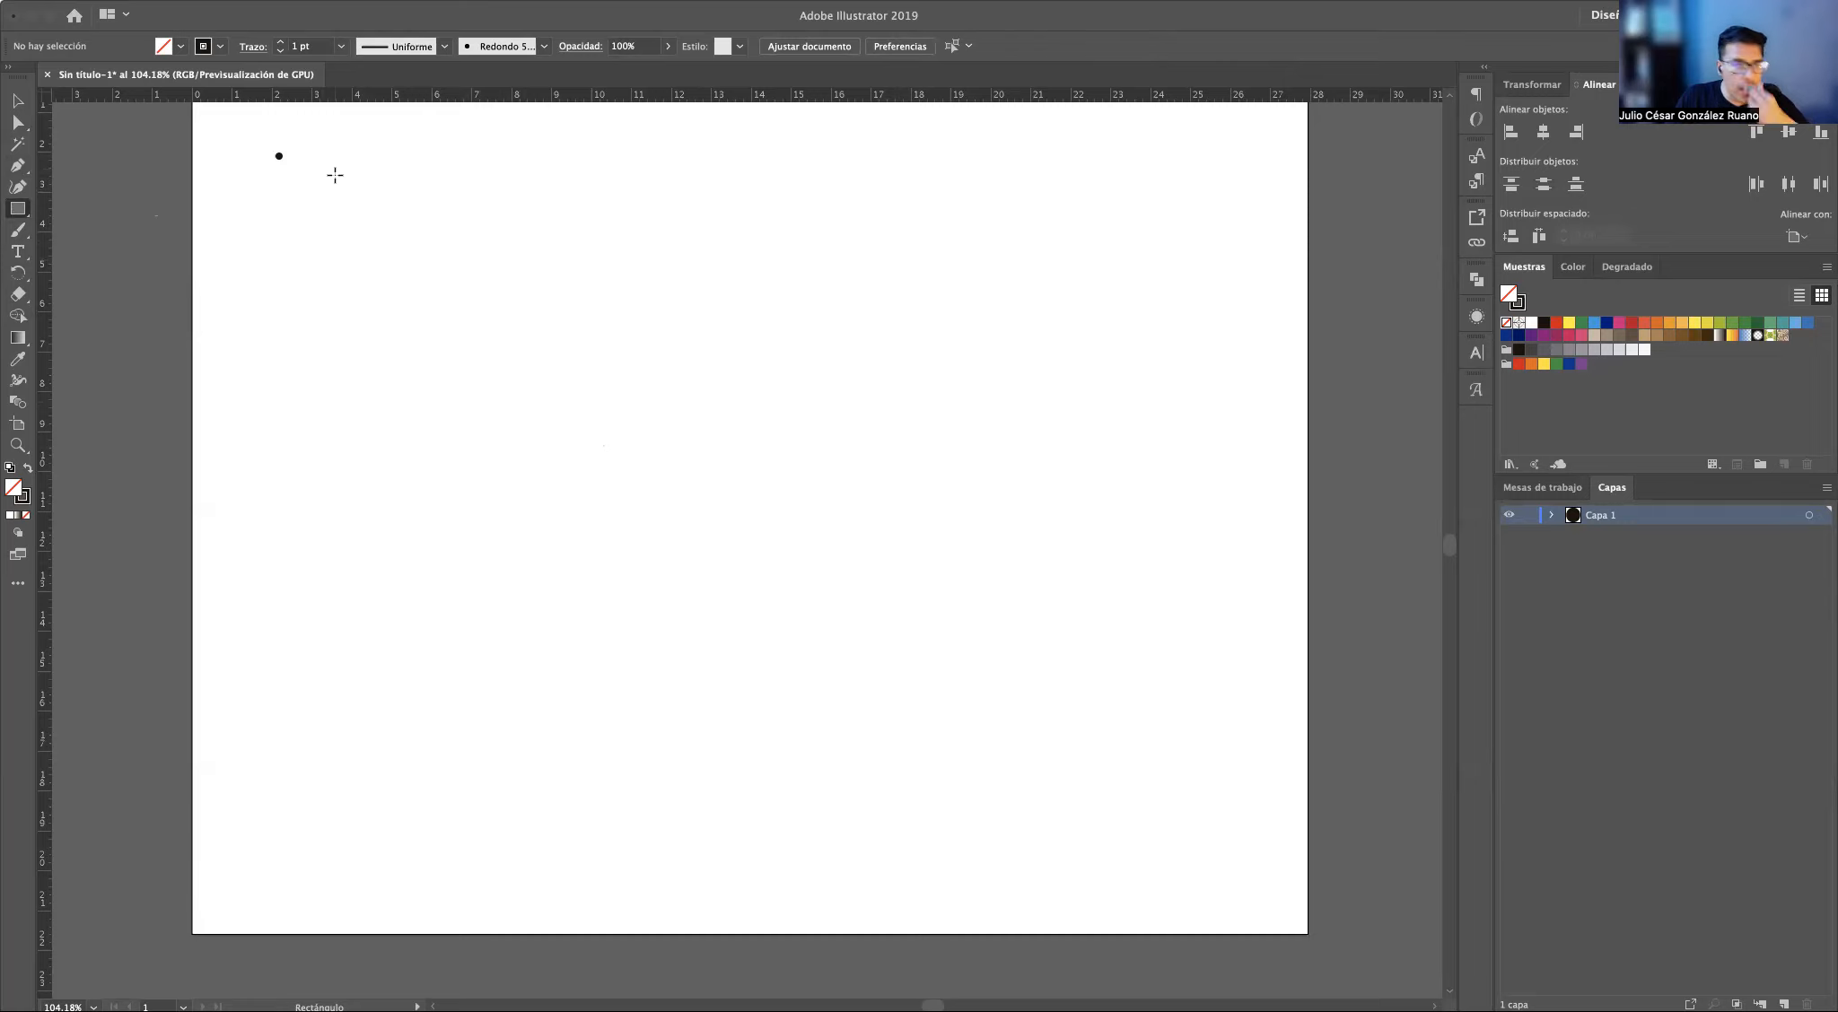
{"action": "left_click_drag", "start_coordinate": [335, 175], "coordinate": [697, 329]}
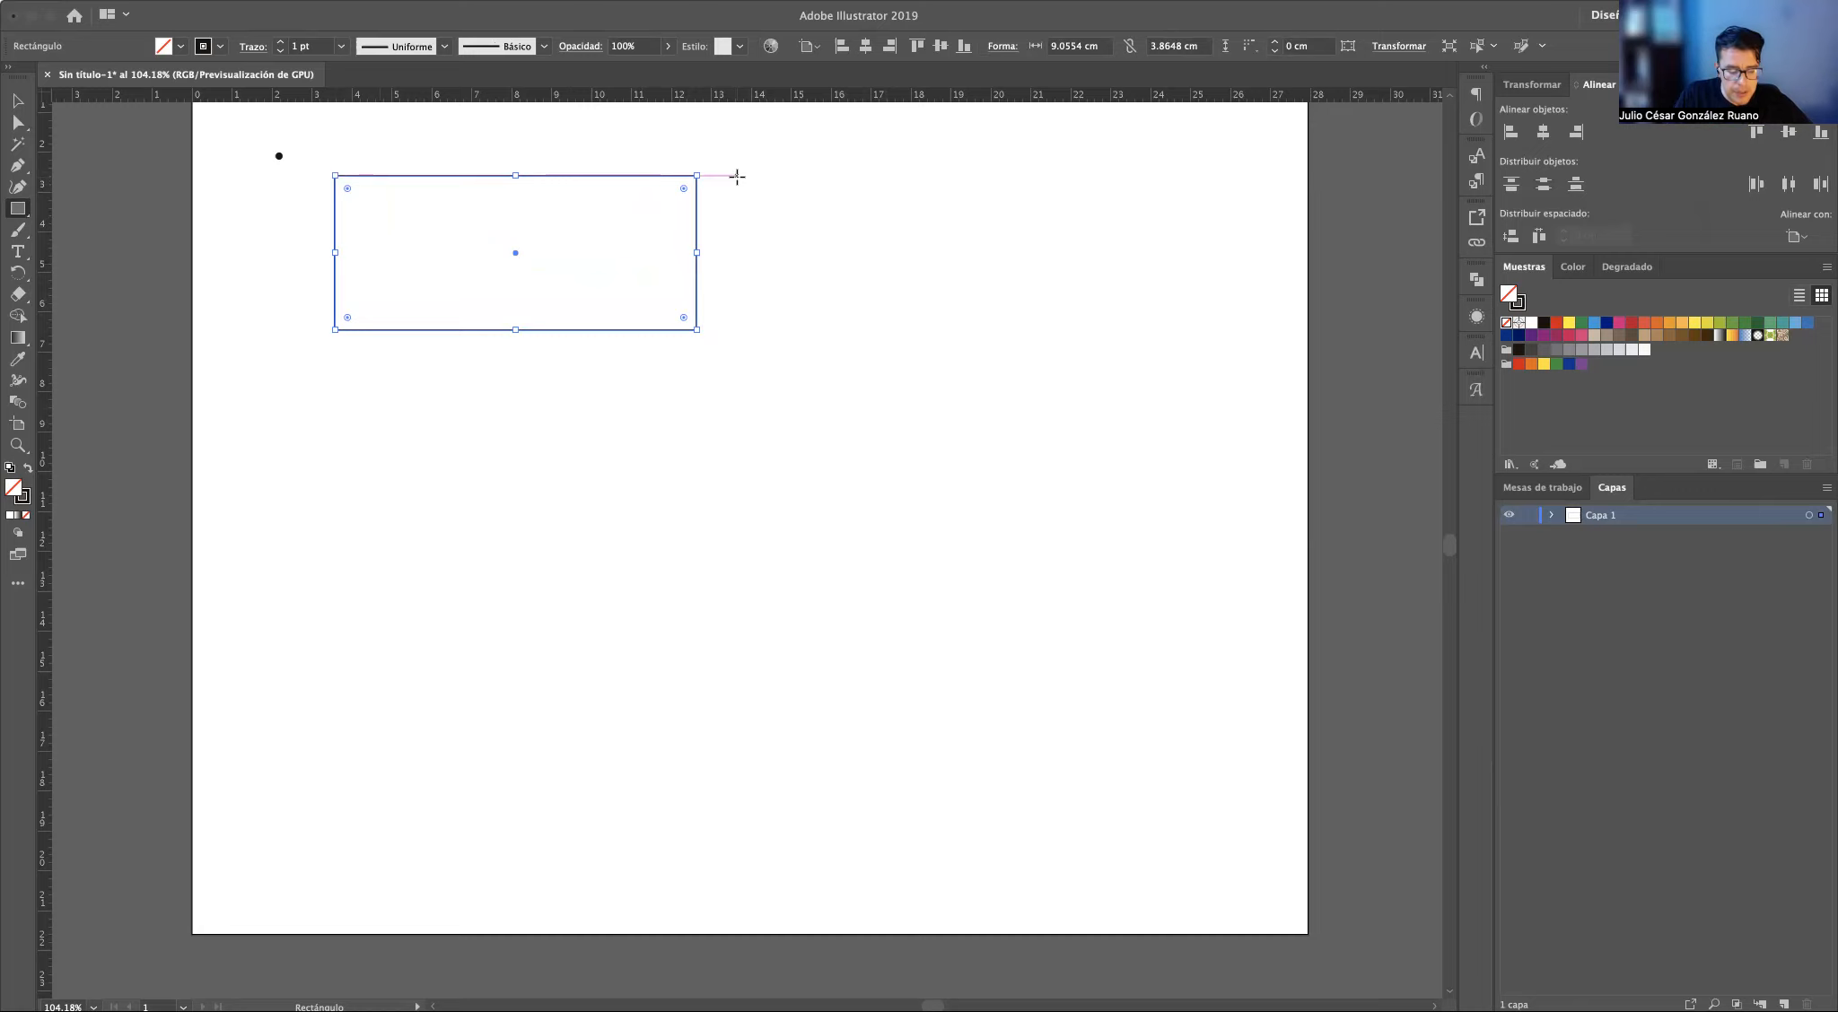
{"action": "left_click_drag", "start_coordinate": [737, 177], "coordinate": [954, 392]}
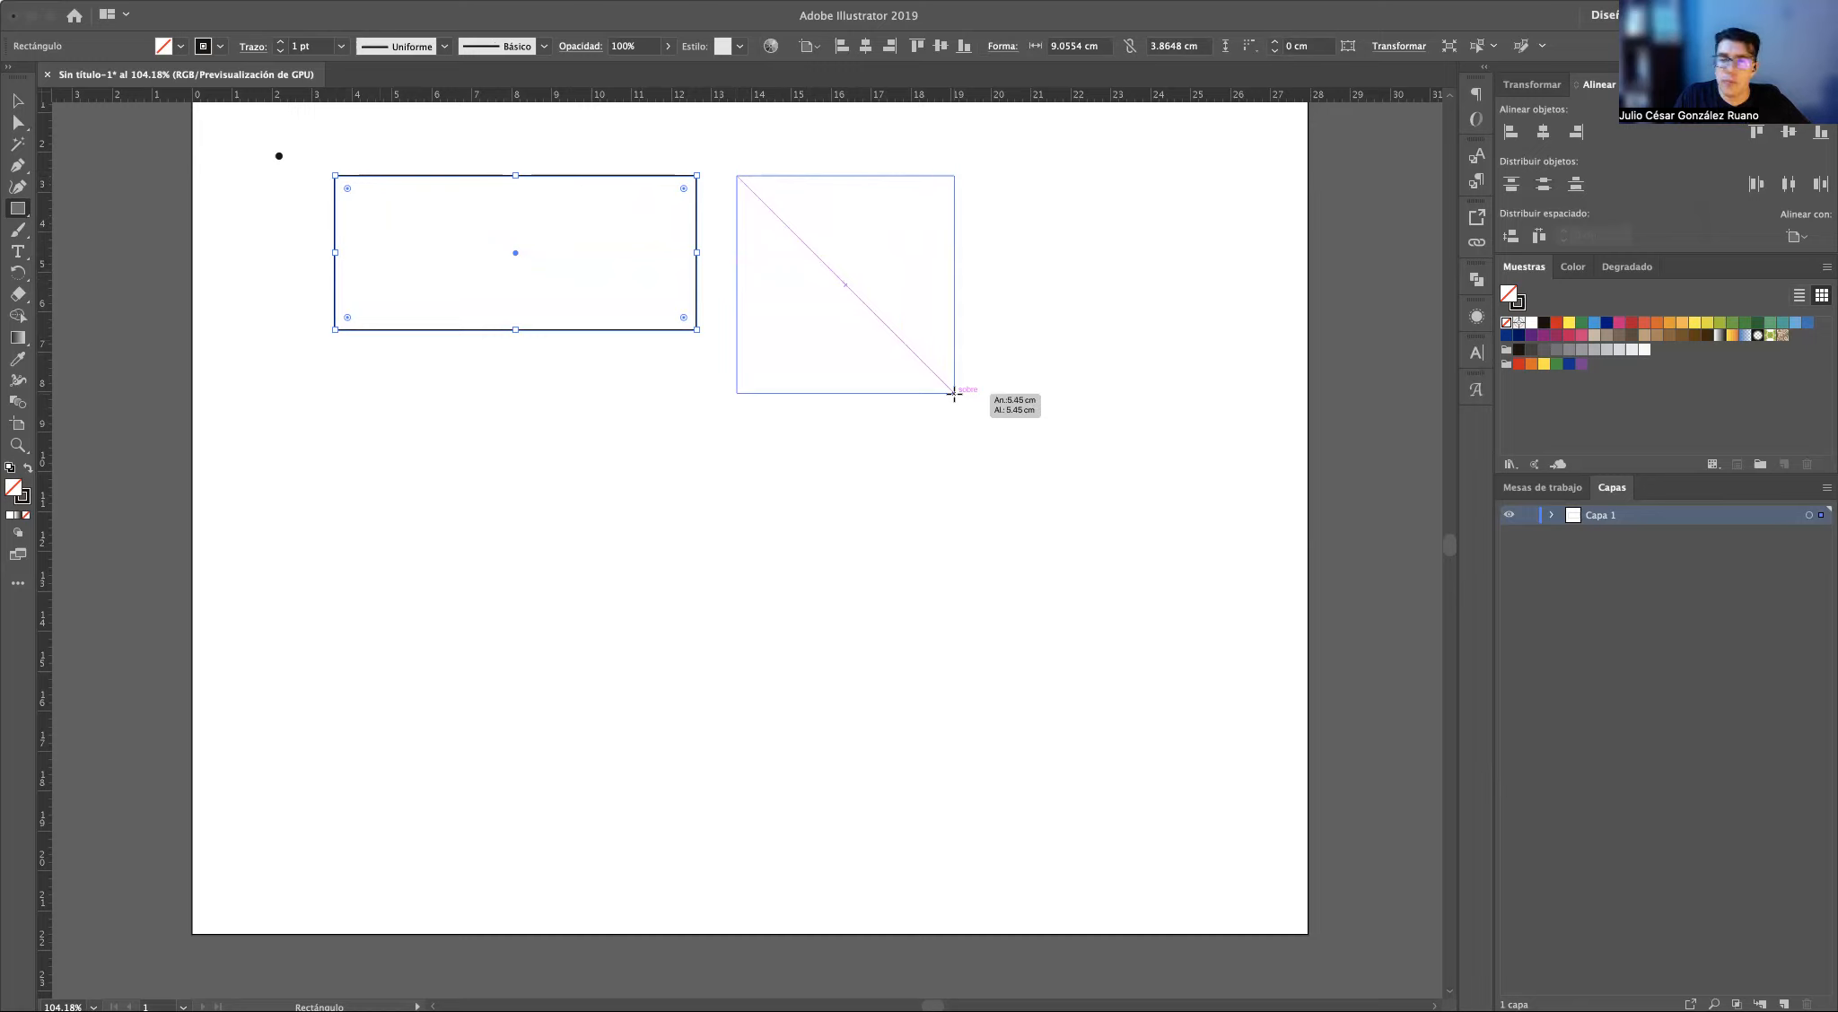
{"action": "left_click_drag", "start_coordinate": [954, 393], "coordinate": [955, 393]}
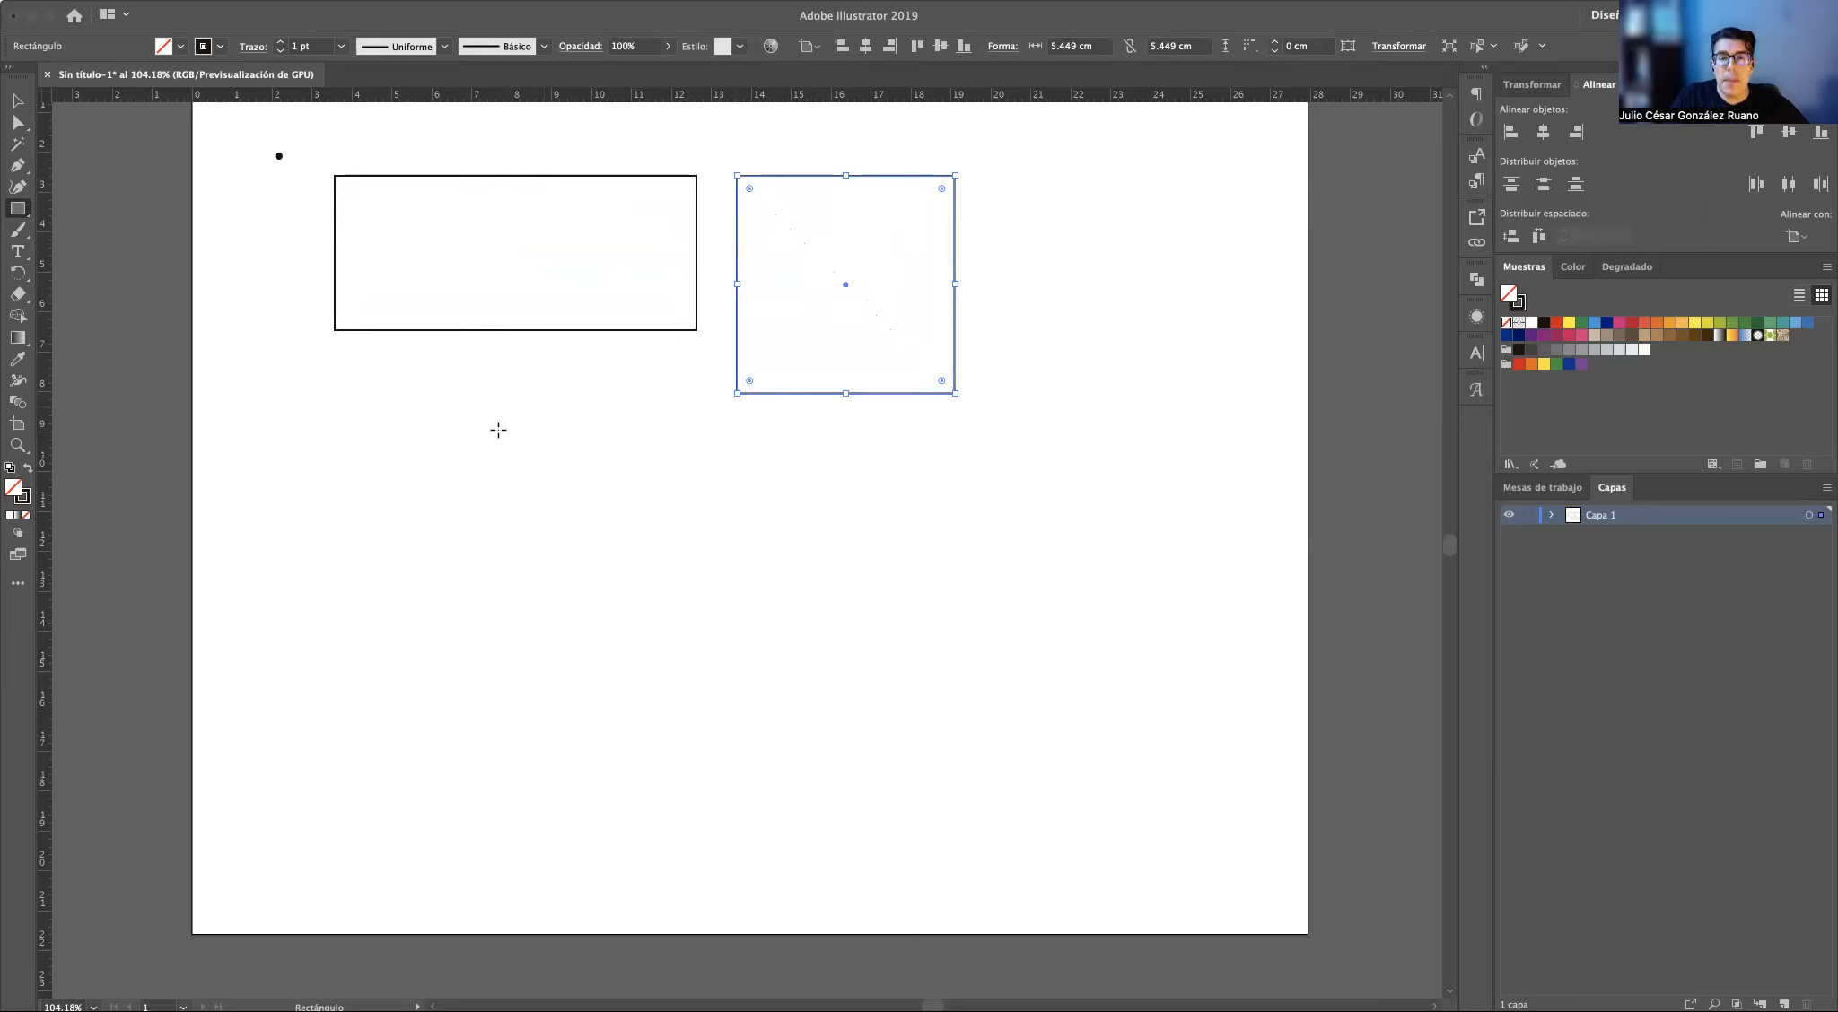
Create a 10 by 10 cm square with exact dimensions below the two existing shapes
{"action": "left_click", "coordinate": [16, 213]}
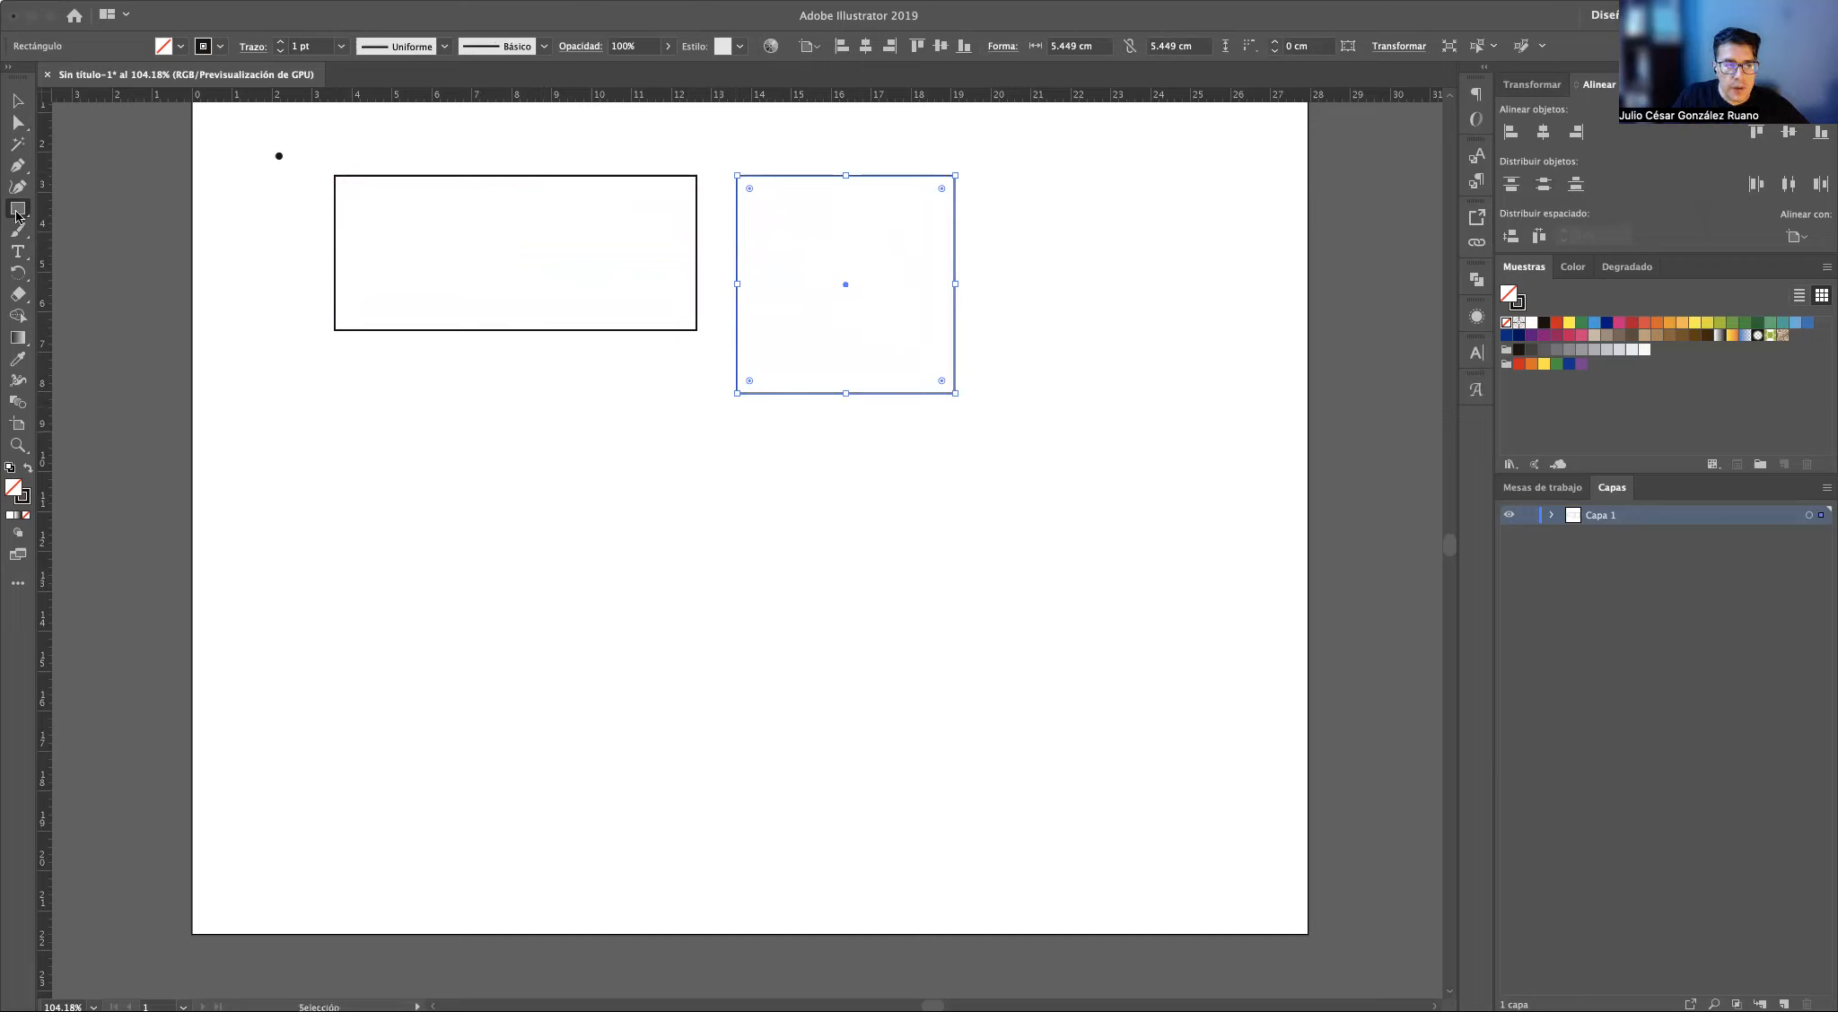
{"action": "left_click", "coordinate": [475, 441]}
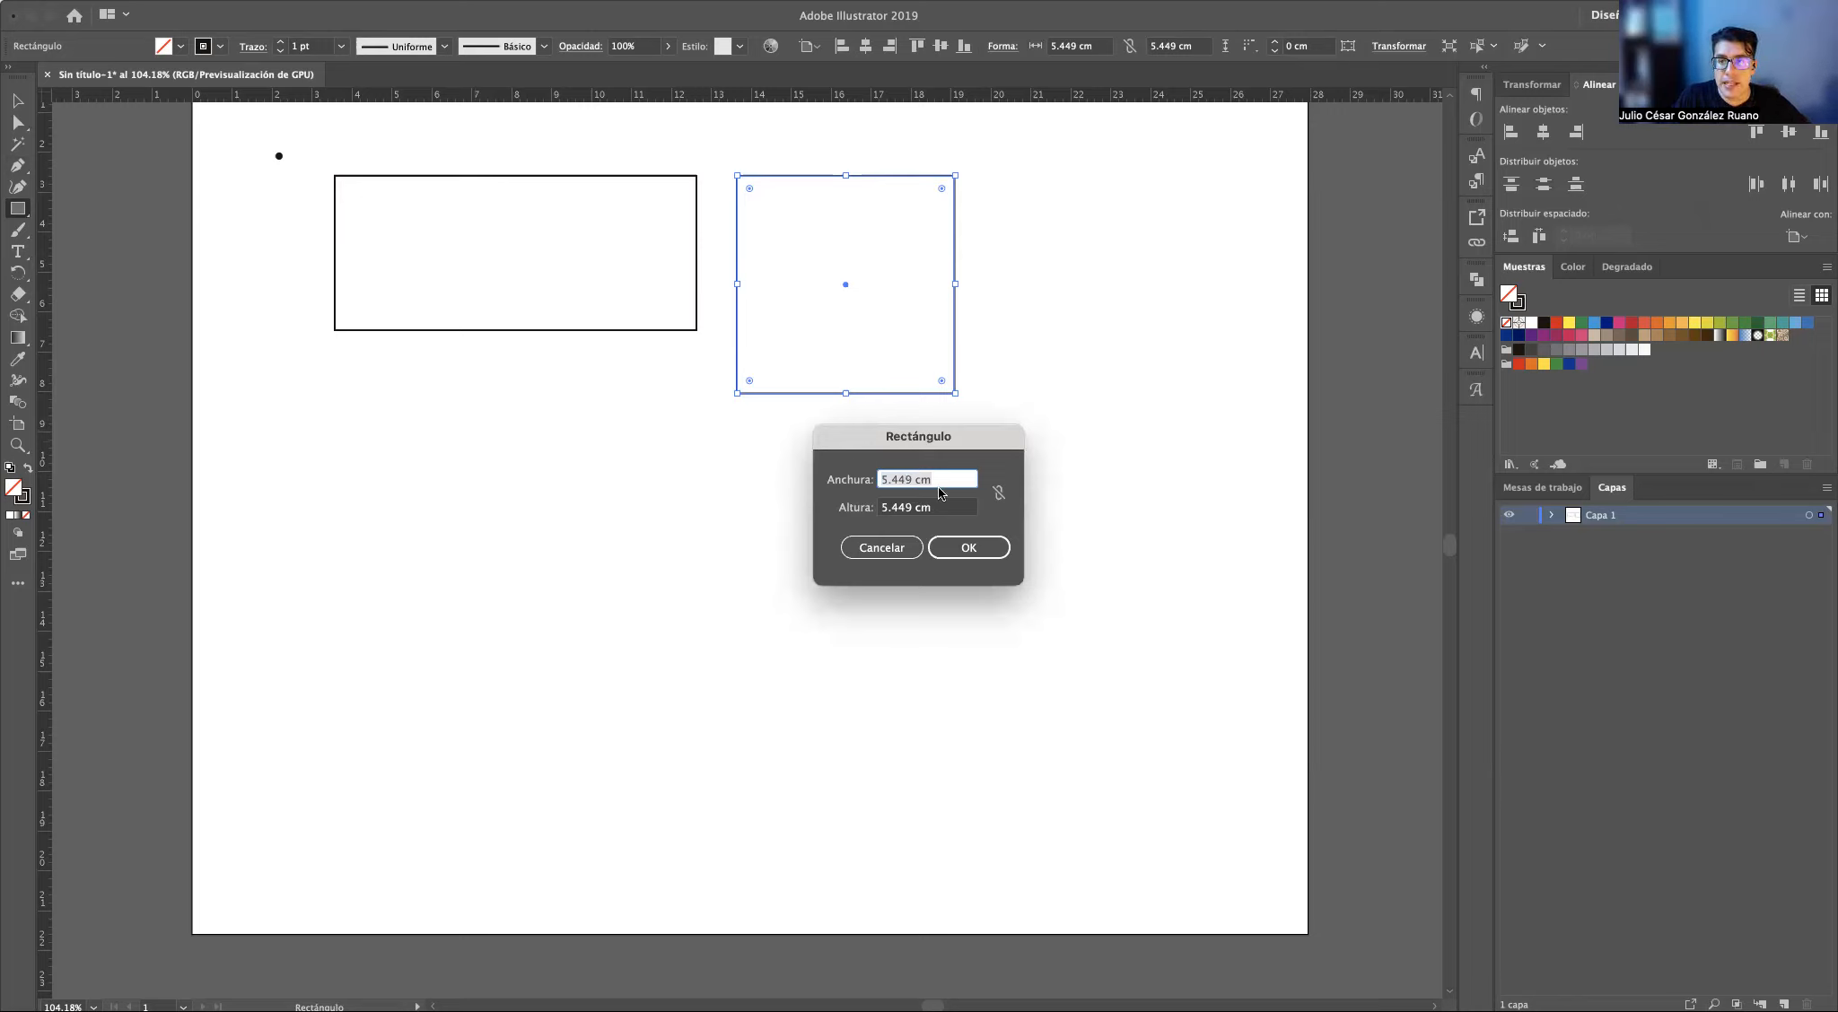
{"action": "type", "text": "10"}
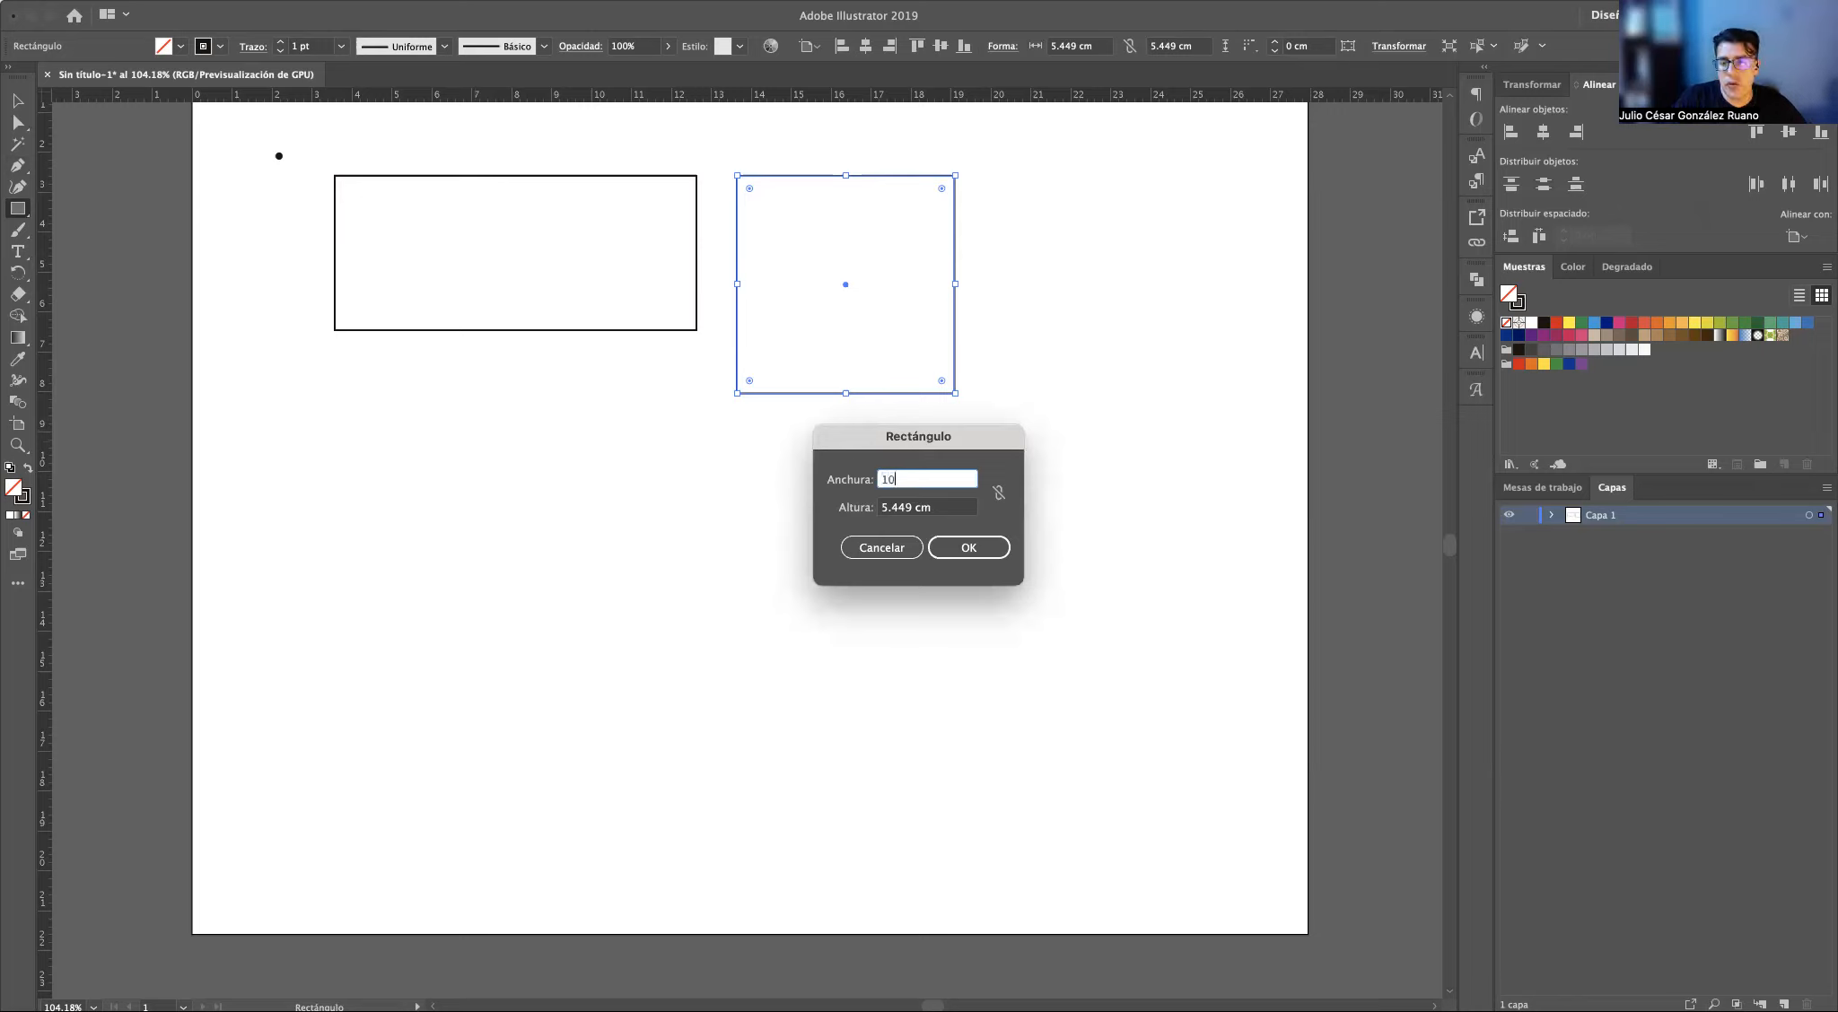
{"action": "left_click", "coordinate": [919, 508]}
{"action": "type", "text": "10"}
{"action": "left_click", "coordinate": [971, 549]}
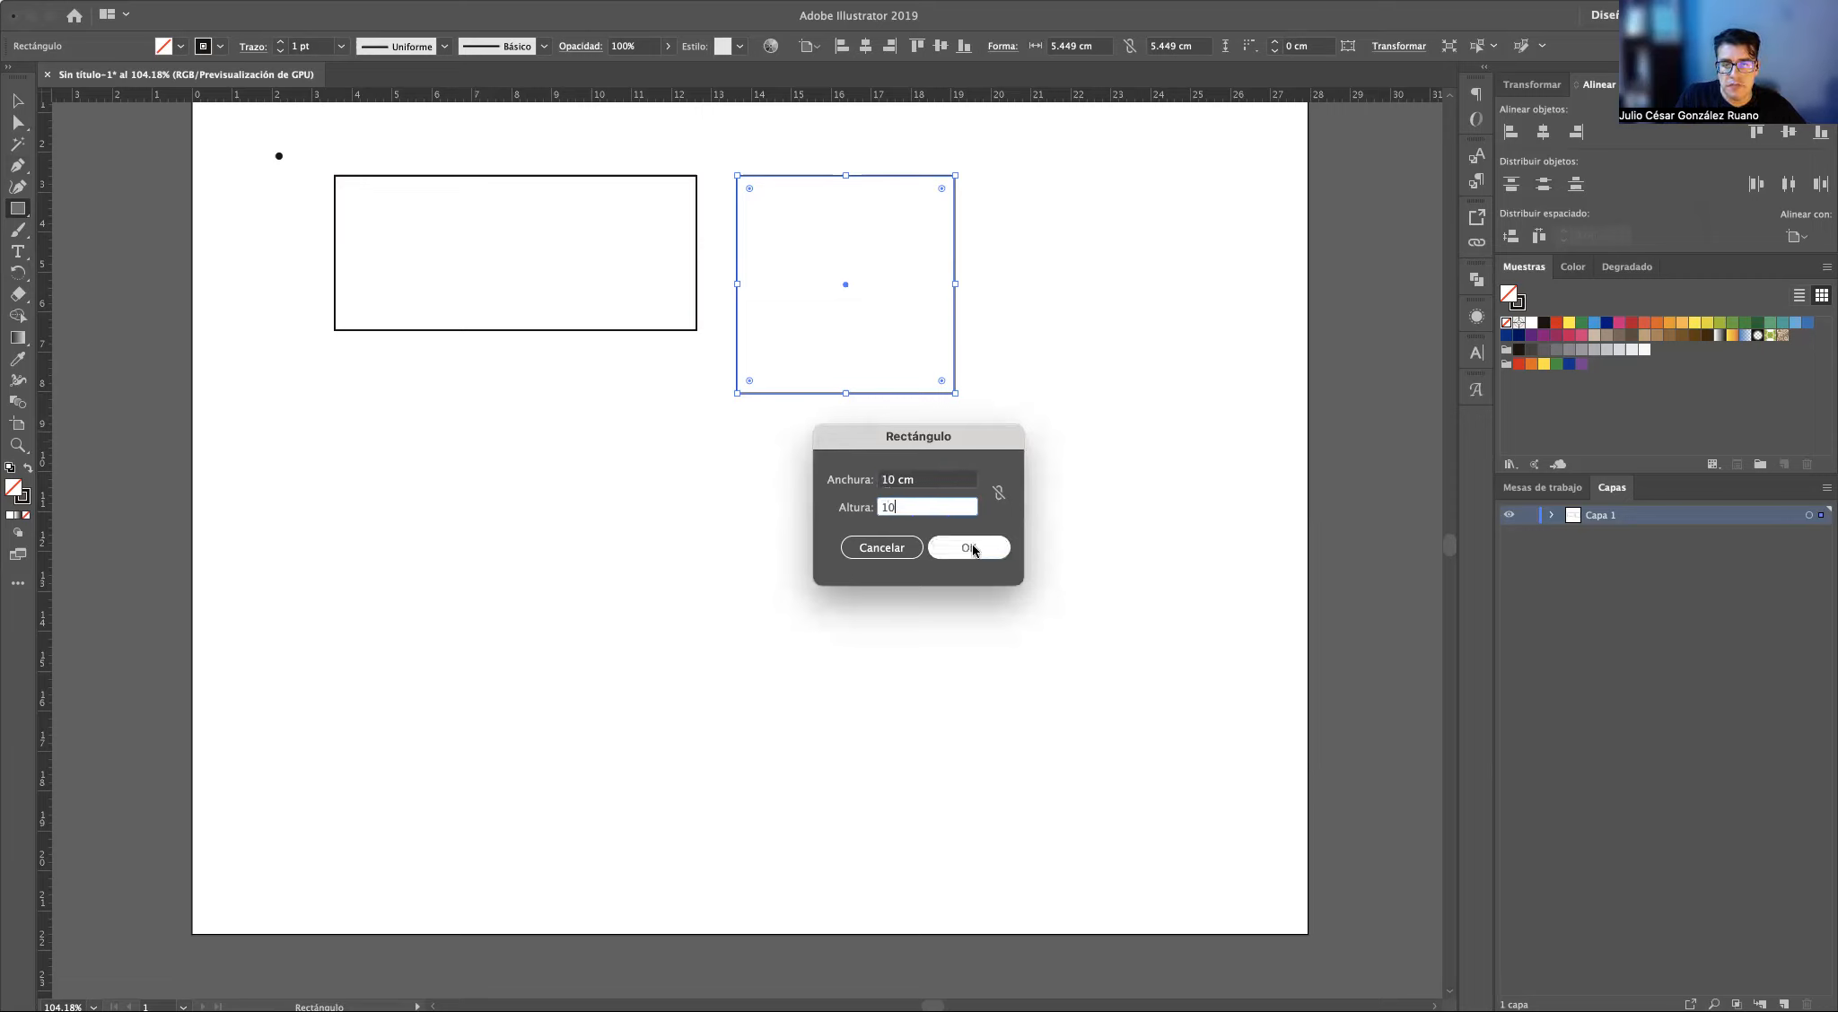
{"action": "left_click", "coordinate": [968, 547]}
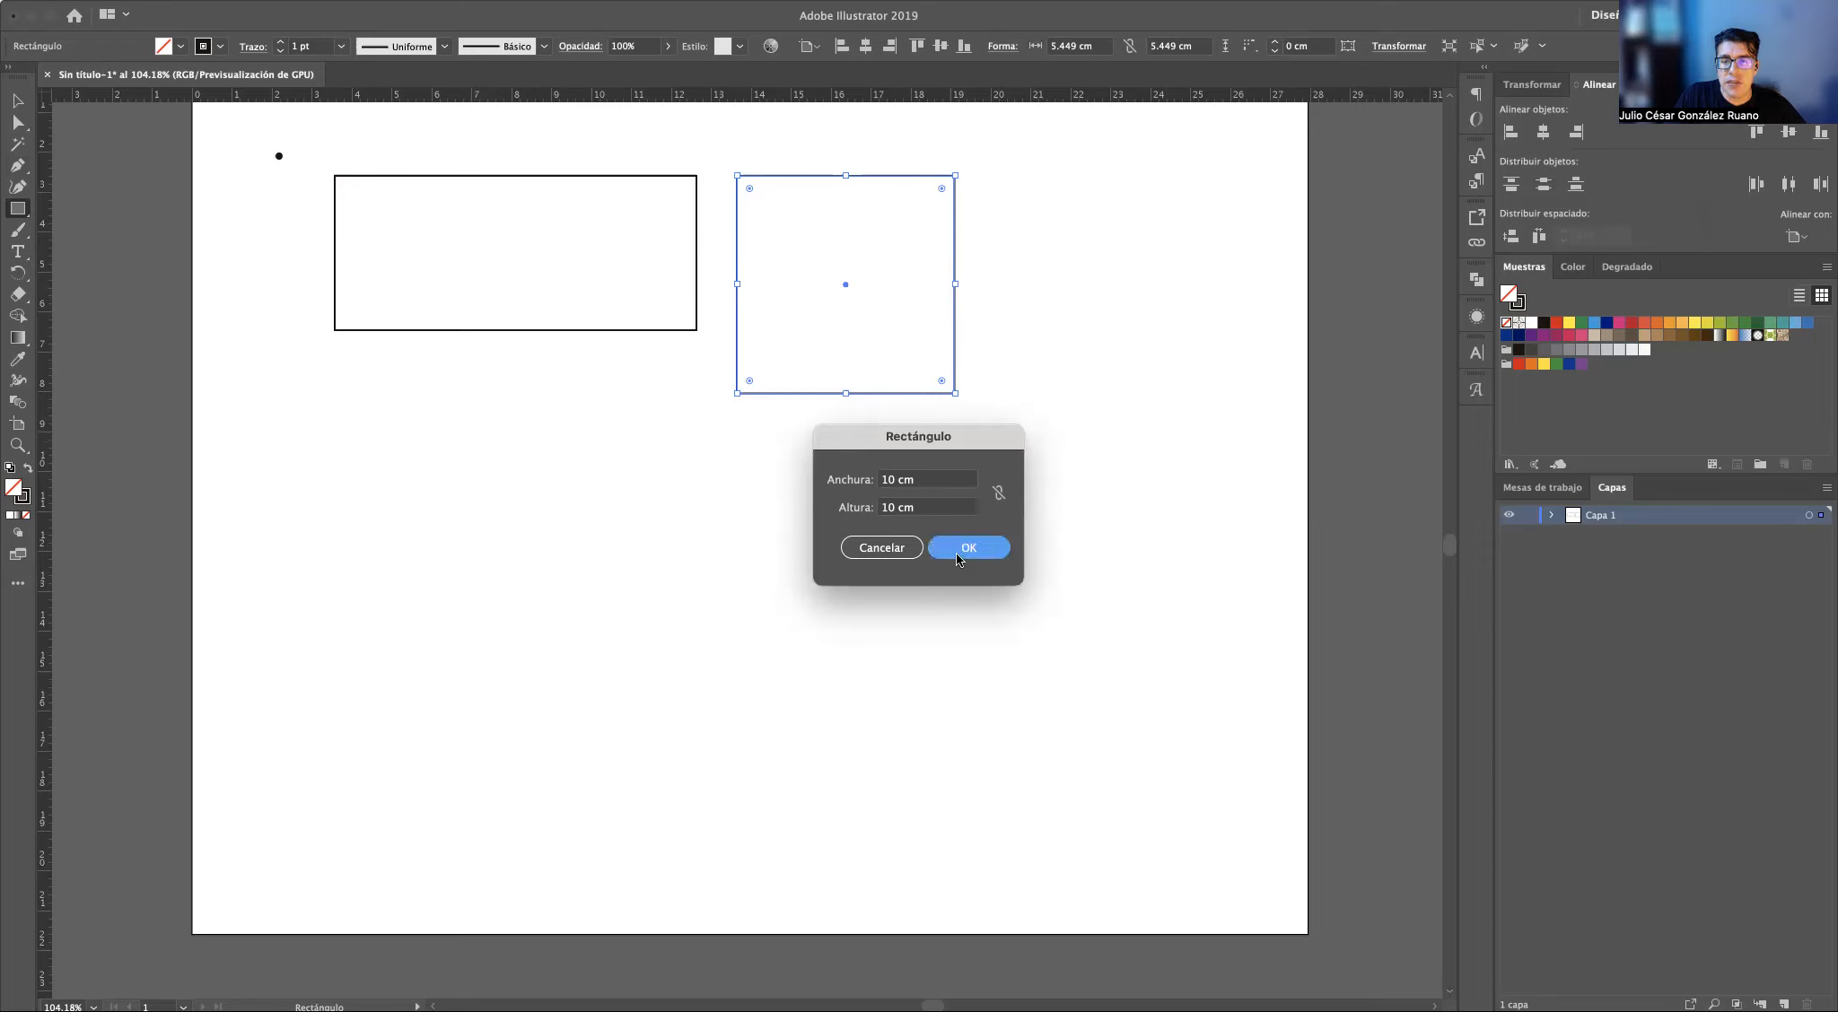
{"action": "key", "text": "v"}
{"action": "left_click", "coordinate": [899, 484]}
{"action": "left_click", "coordinate": [875, 484]}
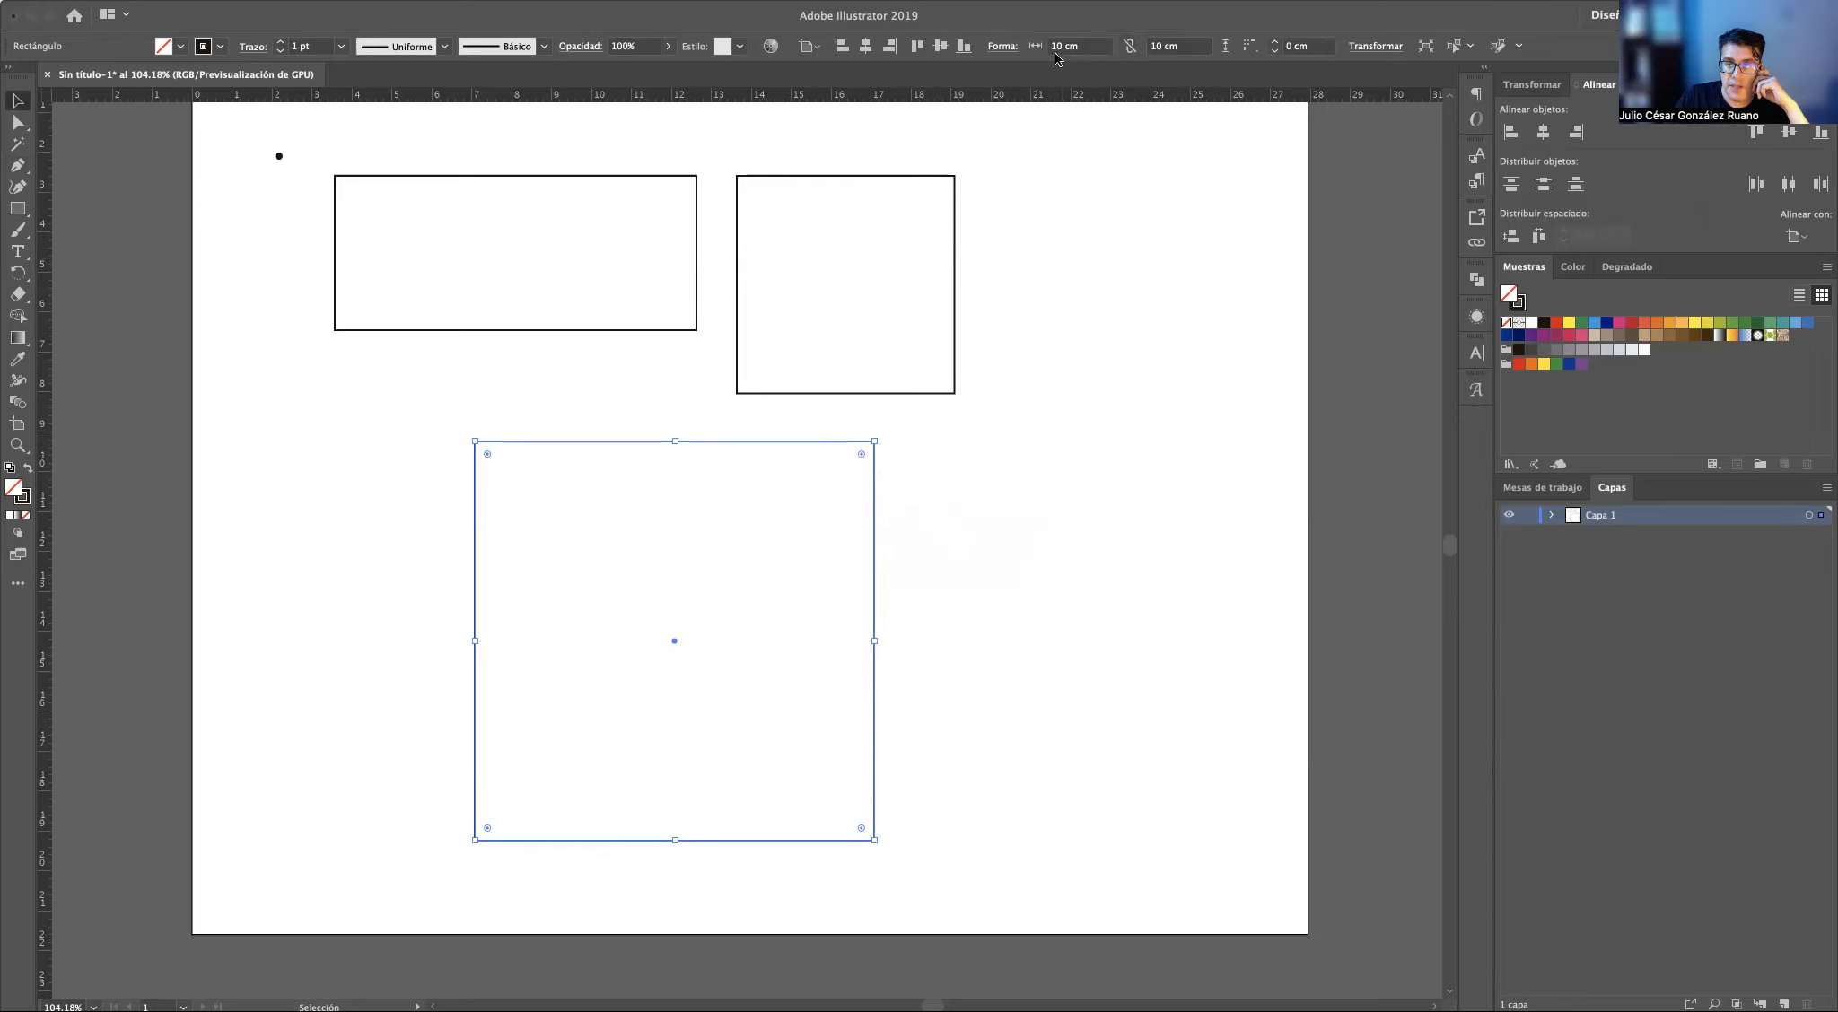
Try resizing the lower square to 15 cm wide and 20 cm high, and undo both size changes
{"action": "left_click", "coordinate": [1082, 46]}
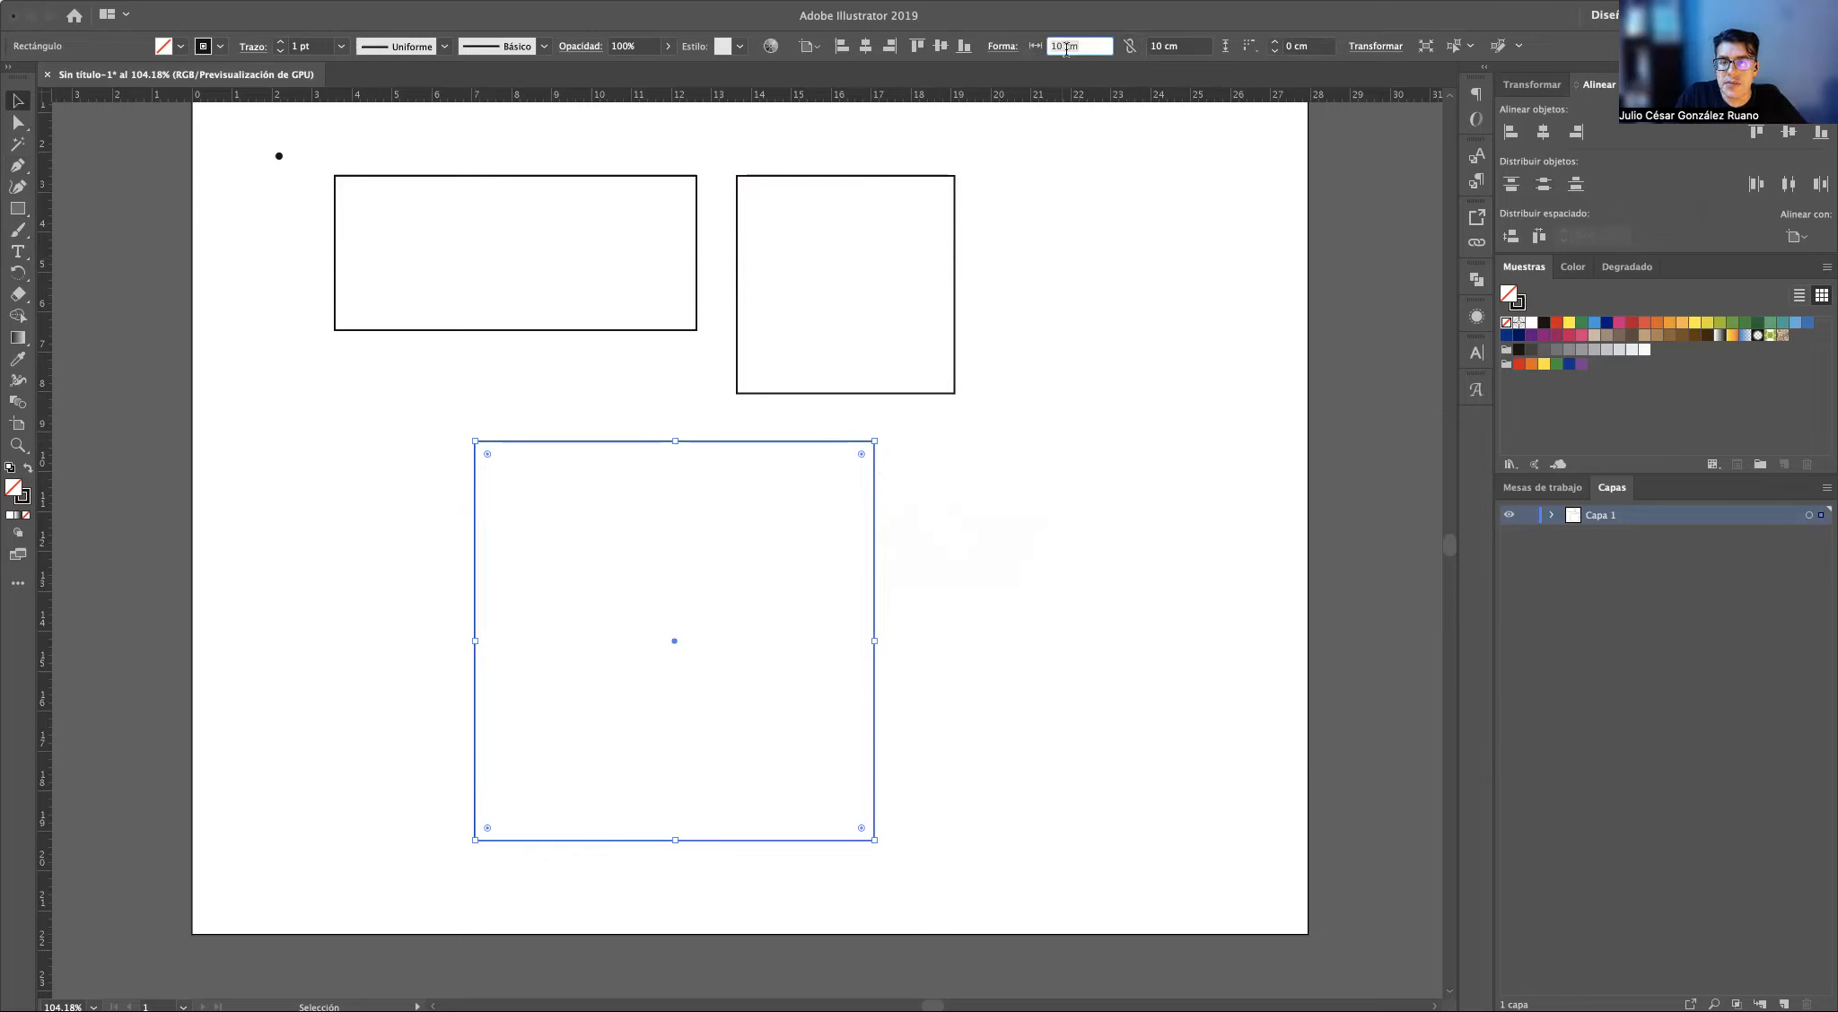
{"action": "type", "text": "15"}
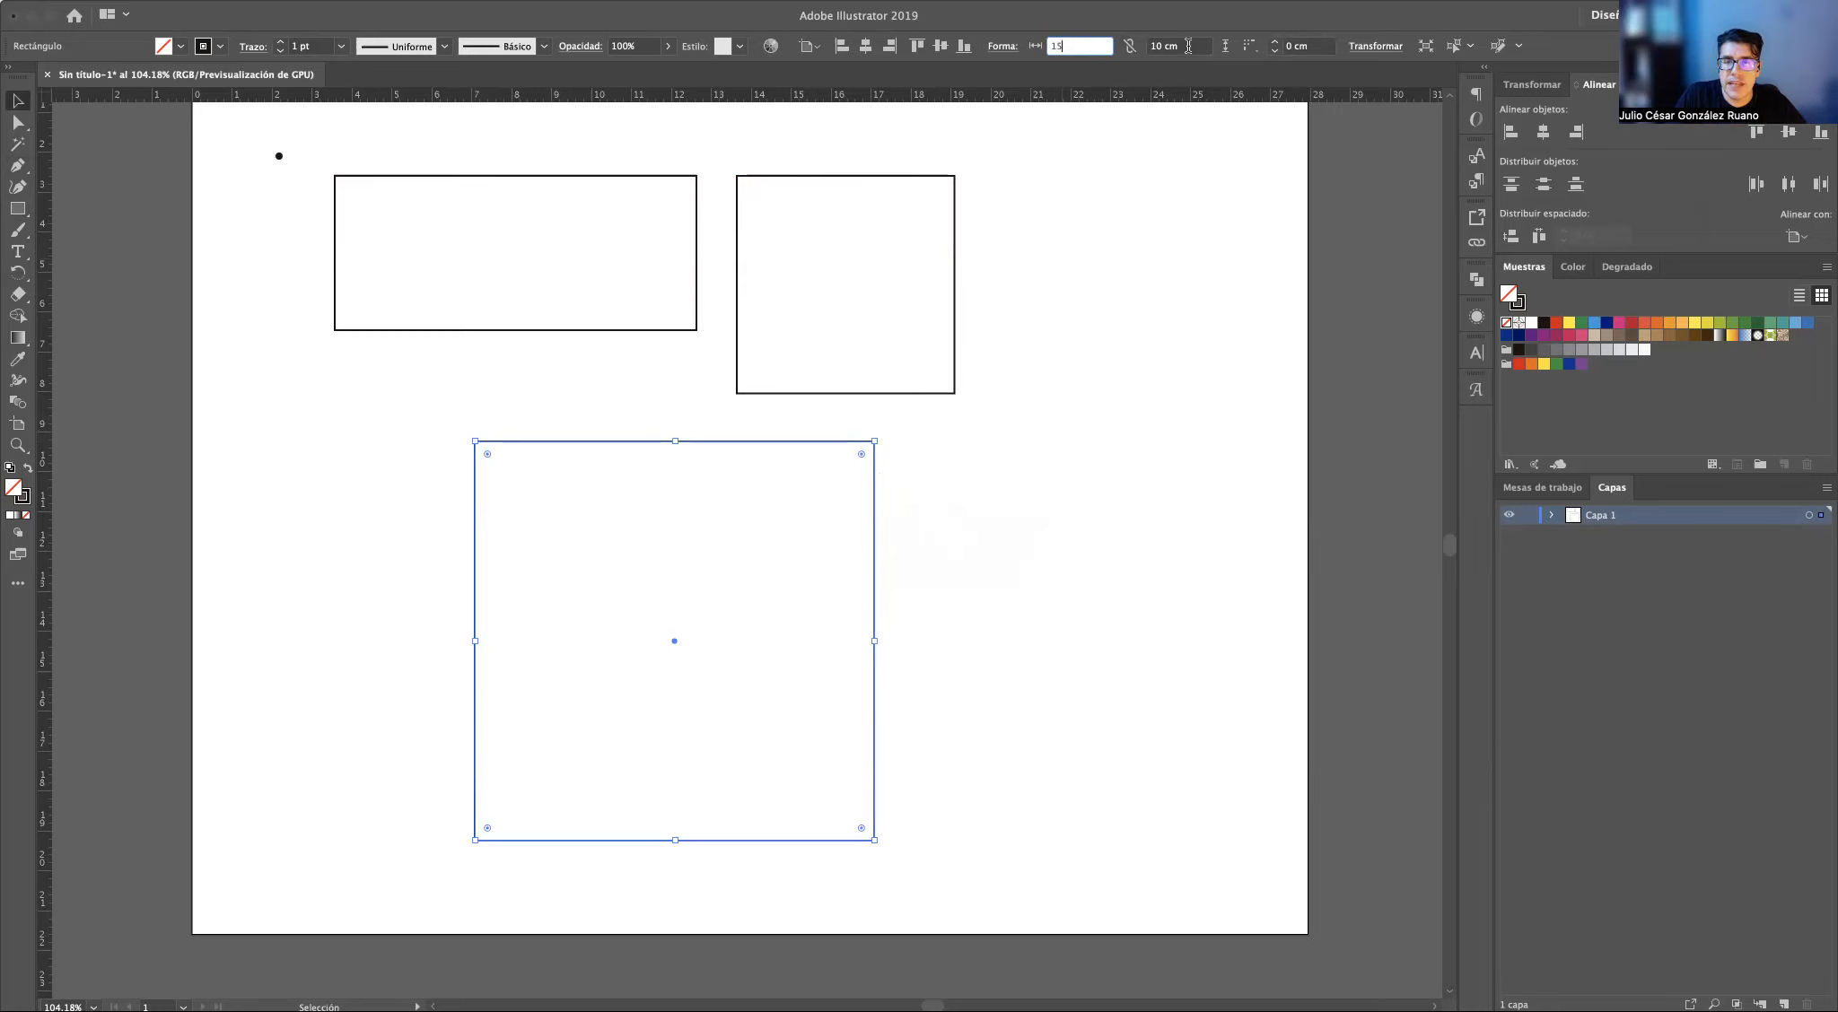
{"action": "key", "text": "Tab"}
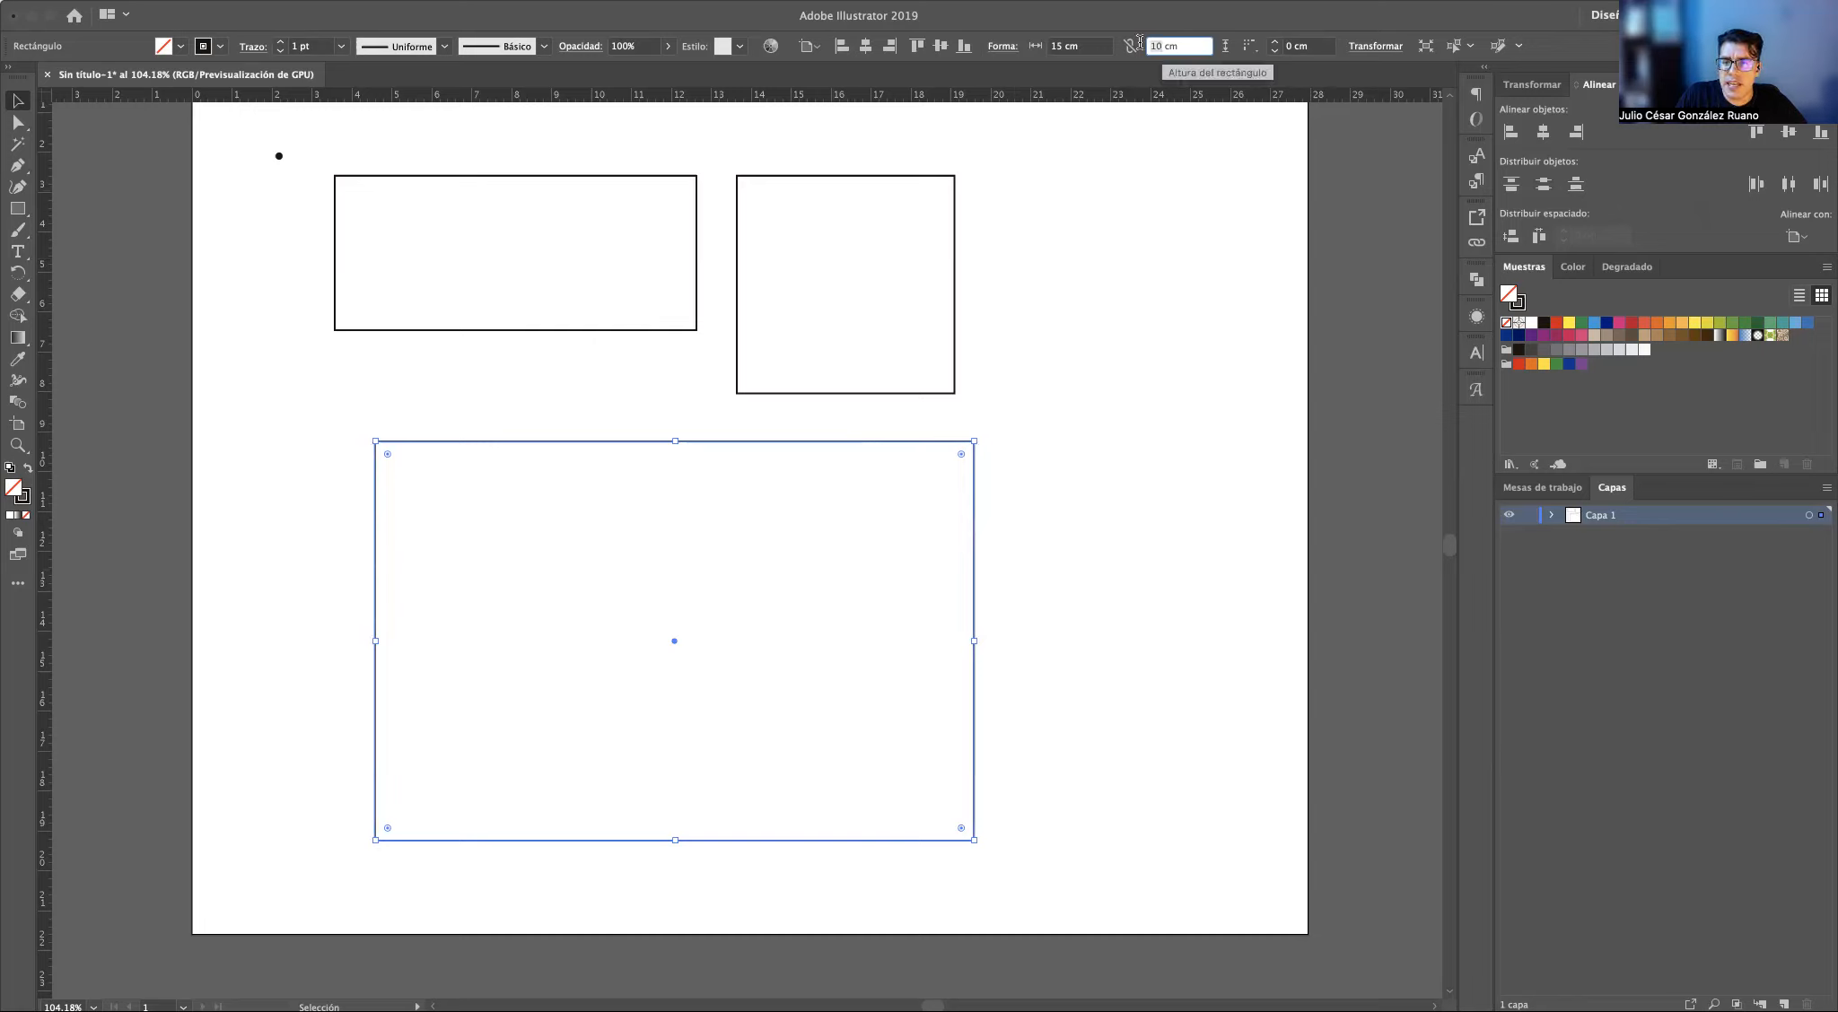
{"action": "type", "text": "20"}
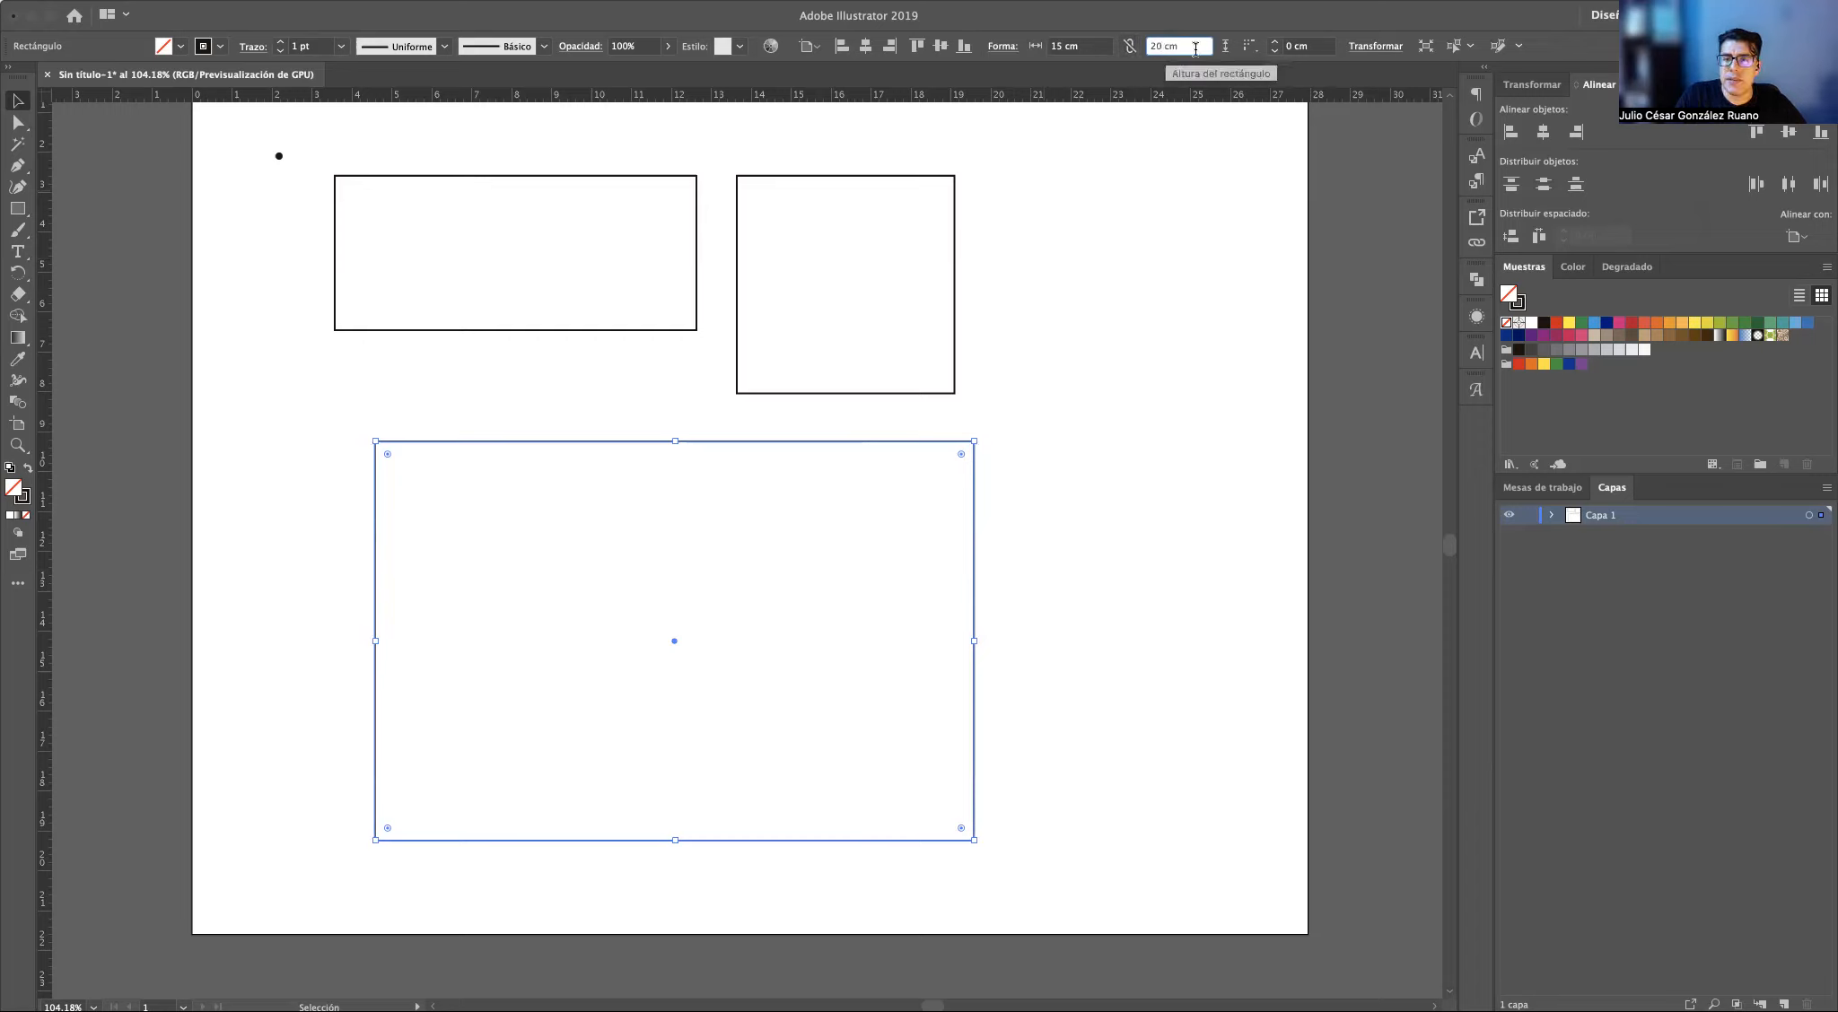
{"action": "key", "text": "Return"}
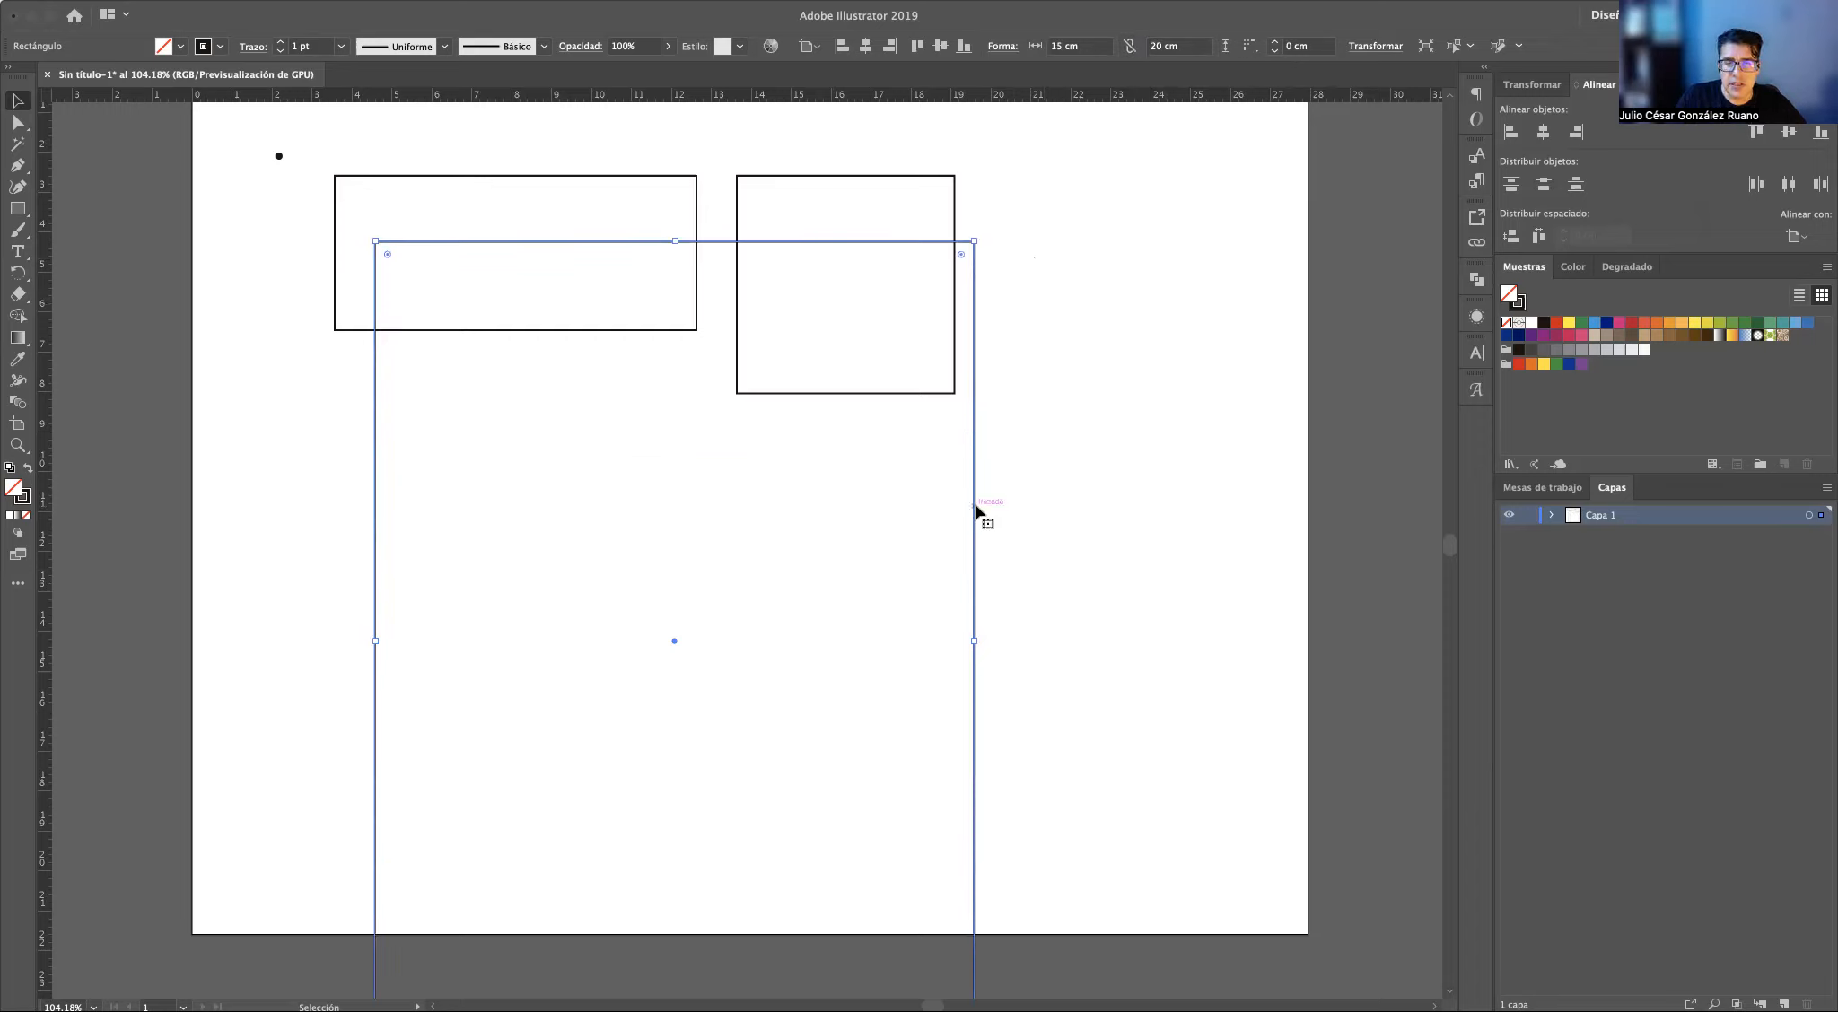
{"action": "key", "text": "super+z"}
{"action": "key", "text": "super+z"}
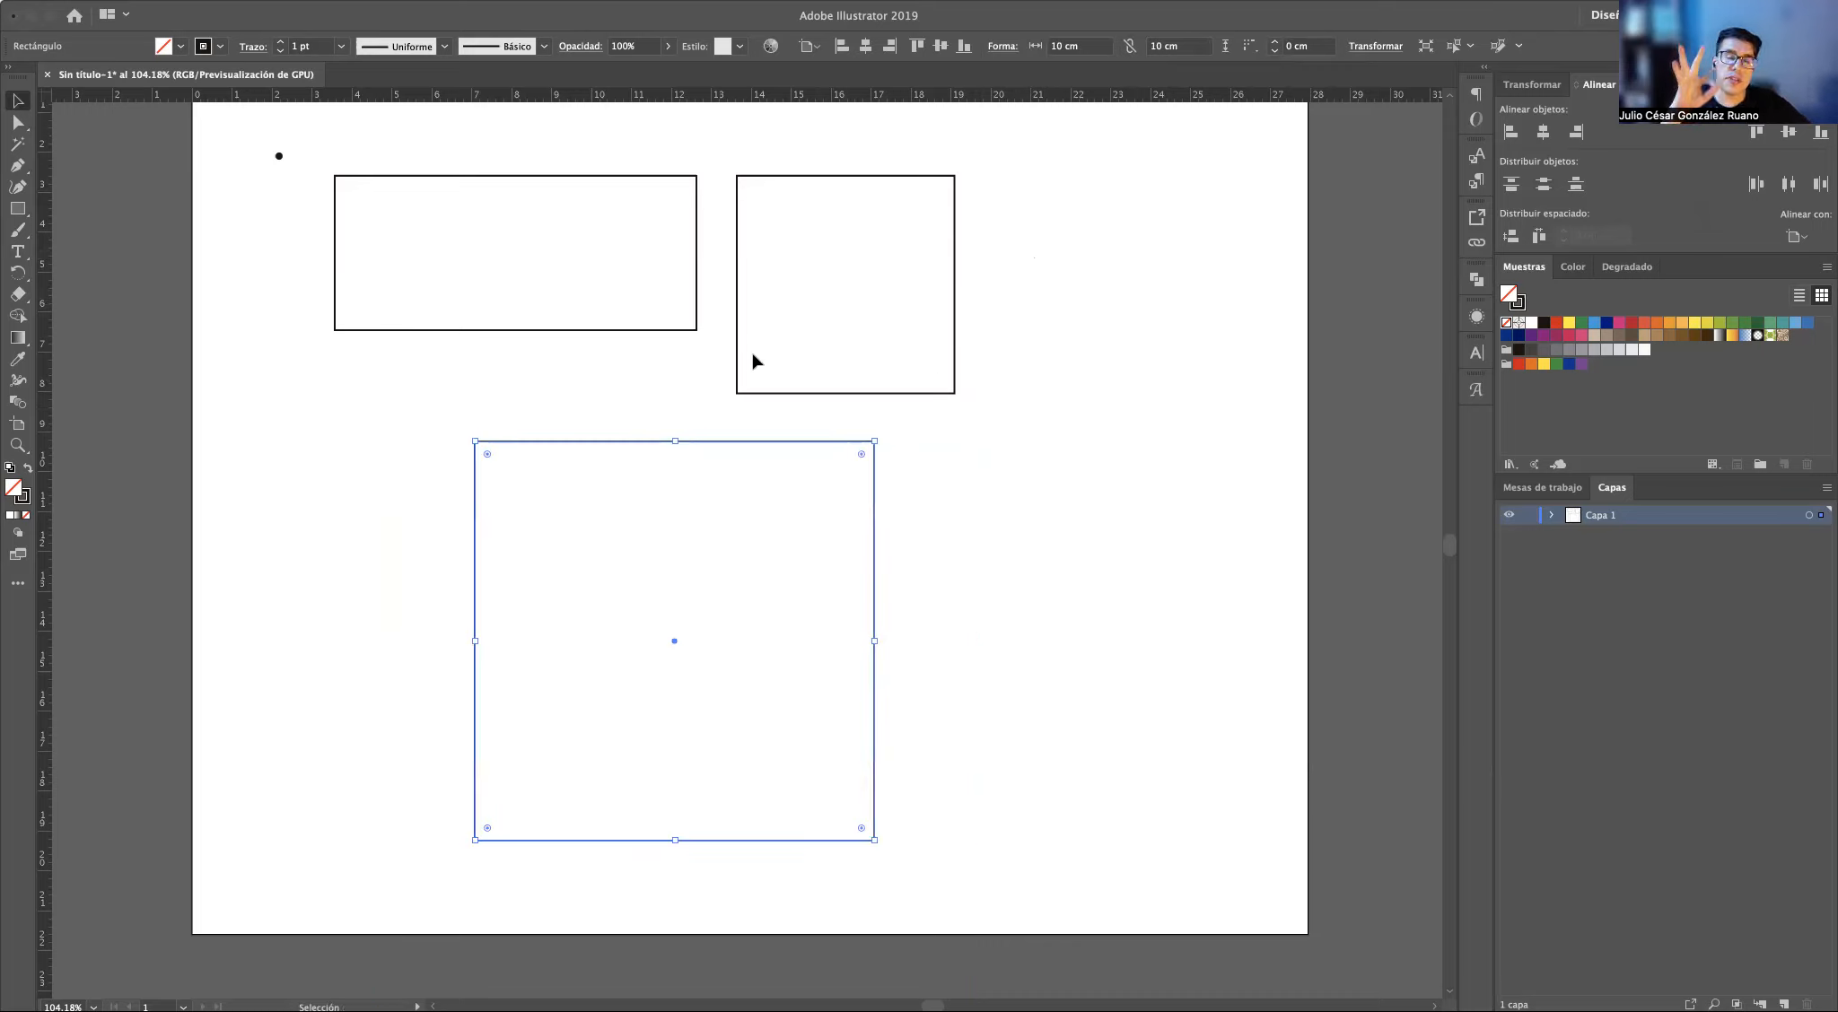
{"action": "key", "text": "m"}
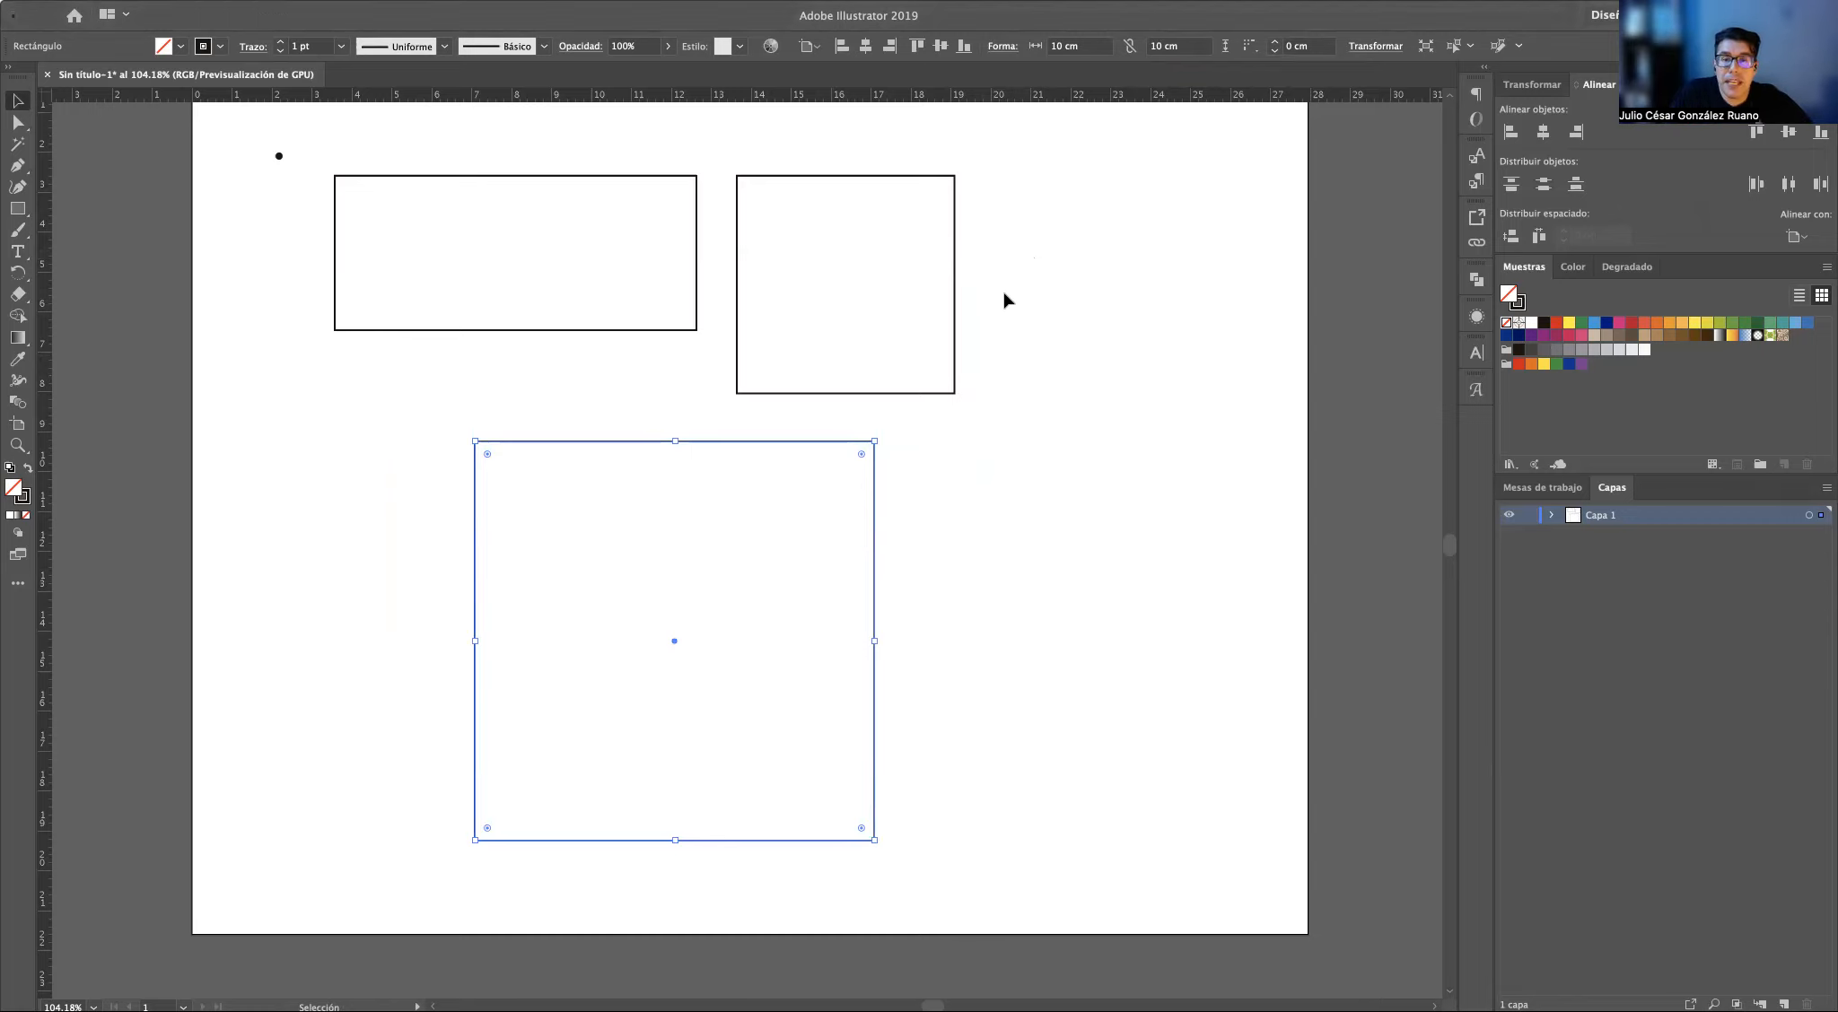
Delete the dot and all the rectangles and squares to clear the artboard
{"action": "key", "text": "super+Tab"}
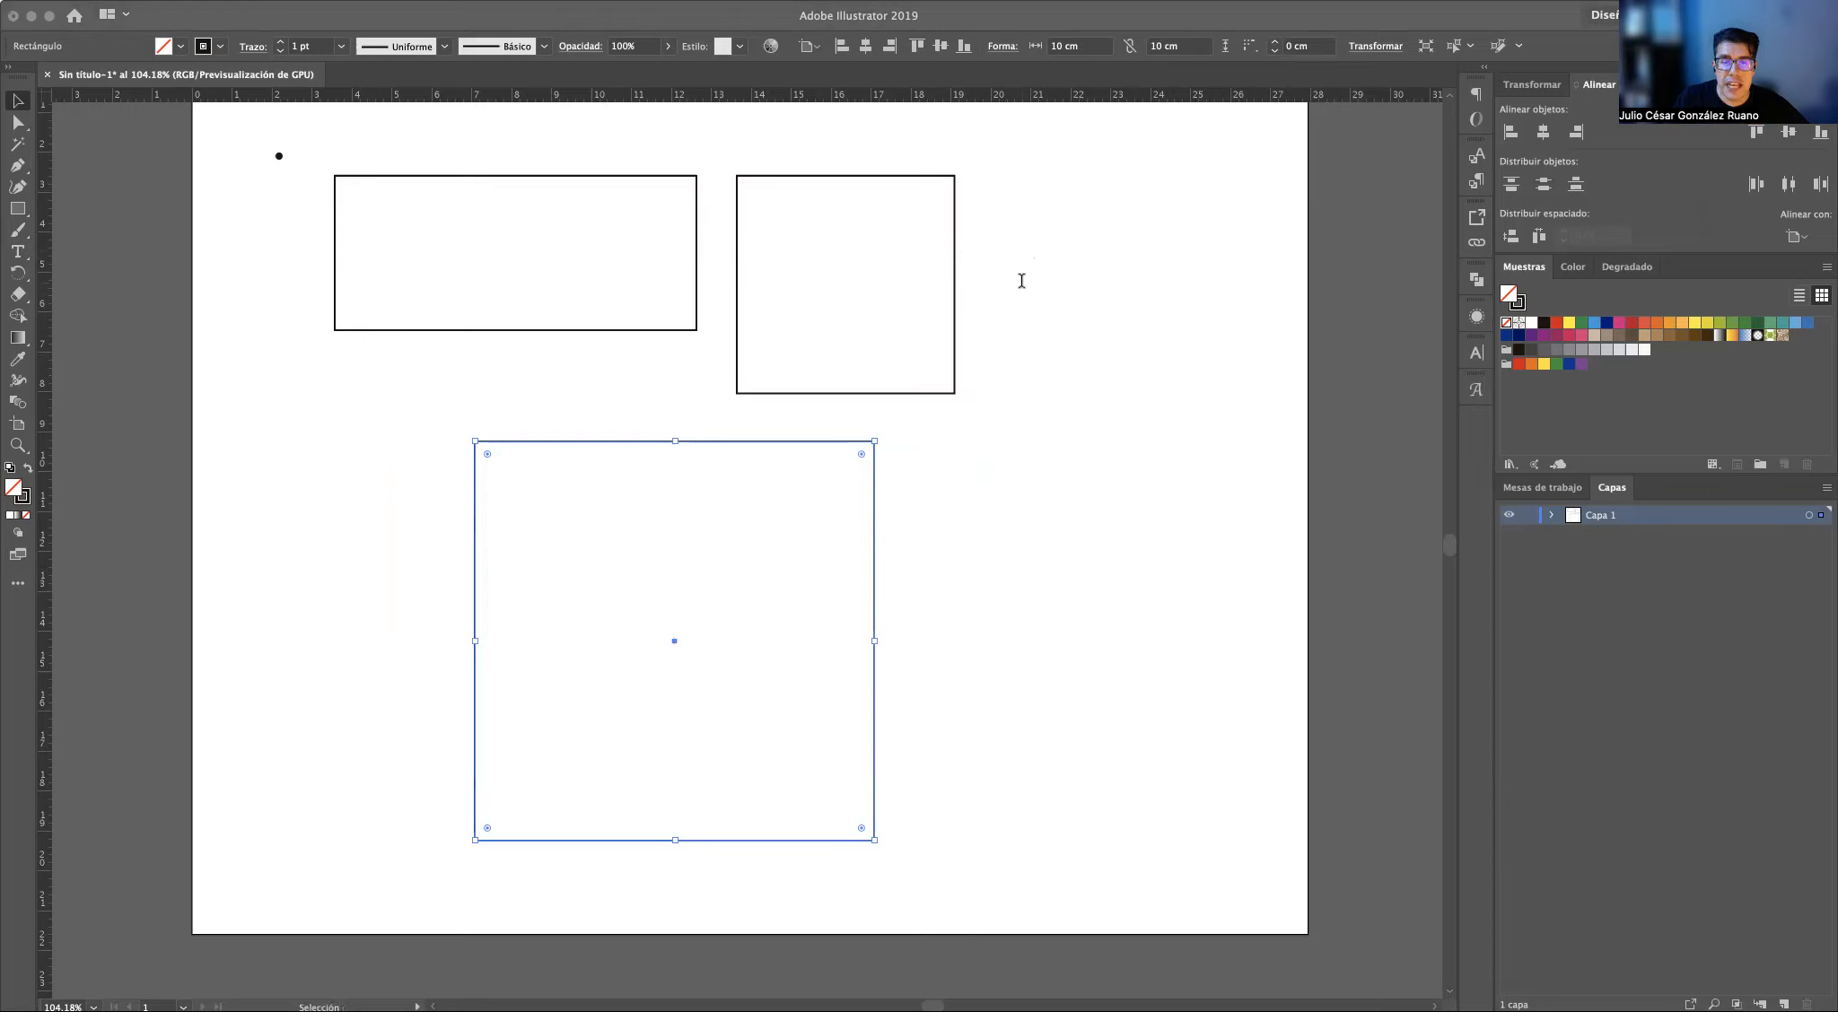
{"action": "key", "text": "super+Tab"}
{"action": "left_click_drag", "start_coordinate": [274, 153], "coordinate": [974, 761]}
{"action": "key", "text": "Delete"}
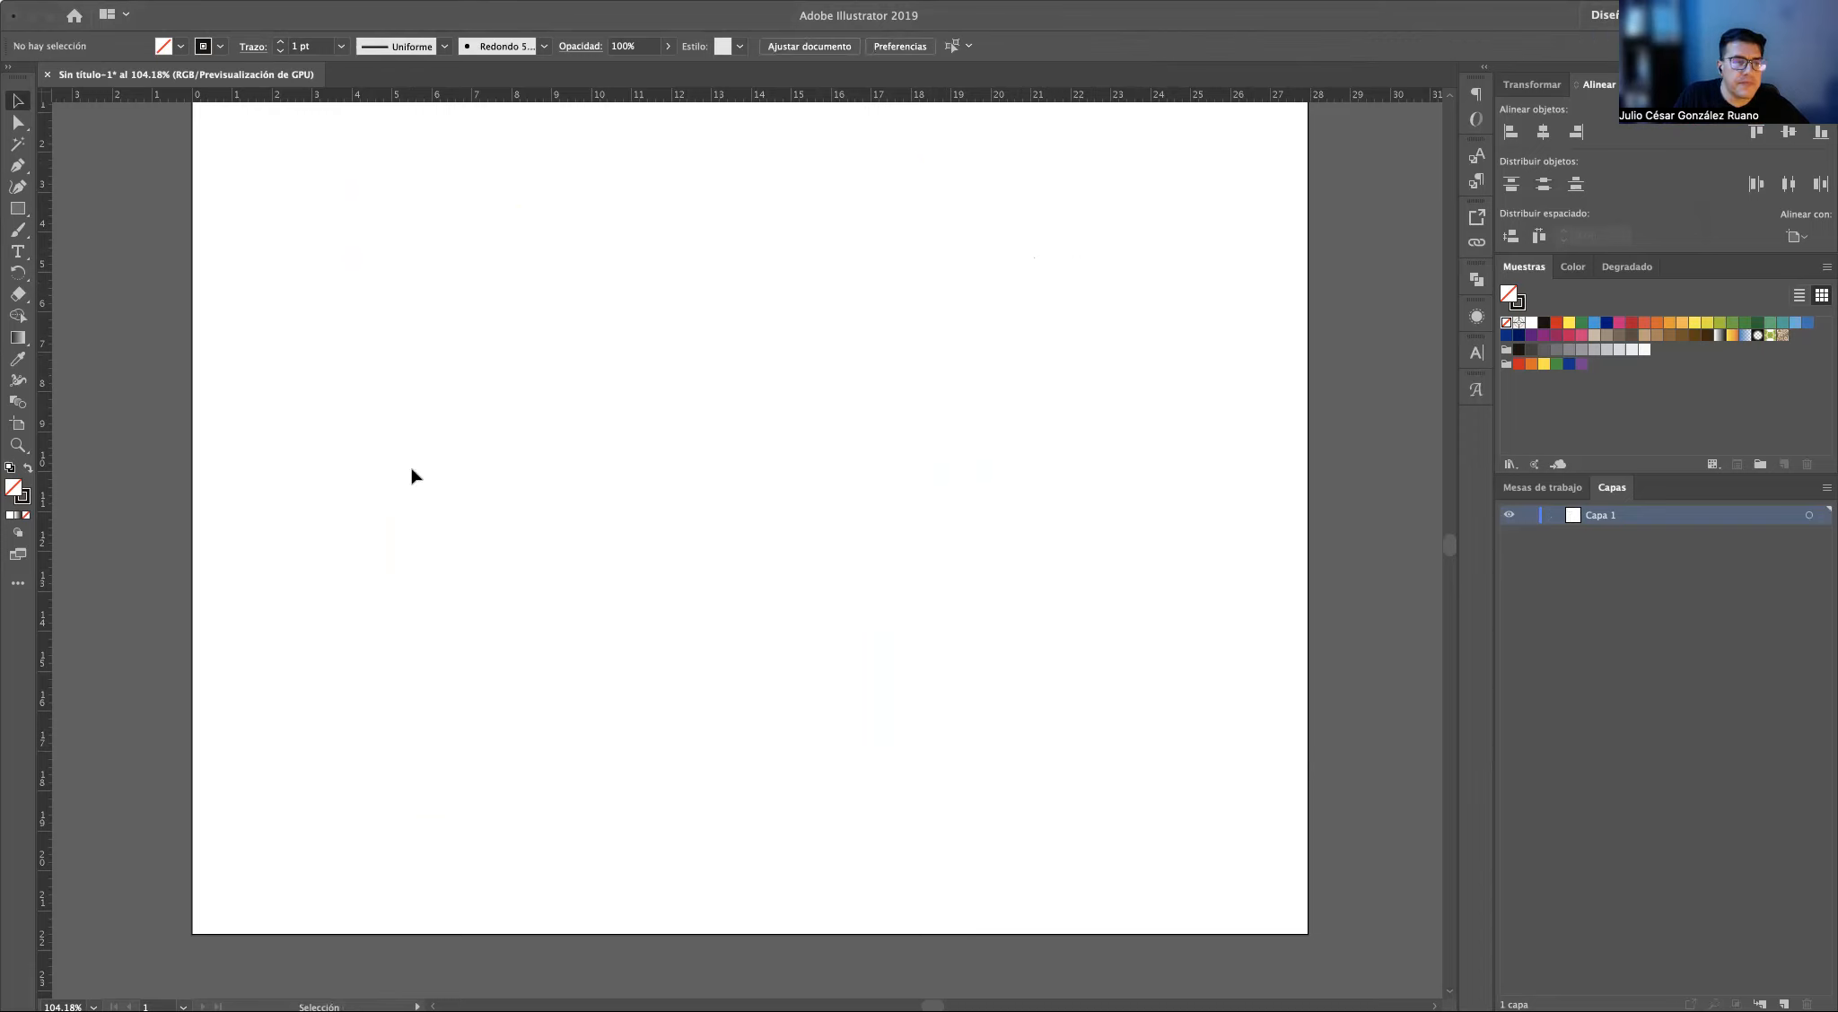
Draw two horizontal ellipses about 7.3 by 3.7 cm and 6.4 by 3.4 cm, and a circle about 5.7 cm wide below them
{"action": "left_click", "coordinate": [18, 209]}
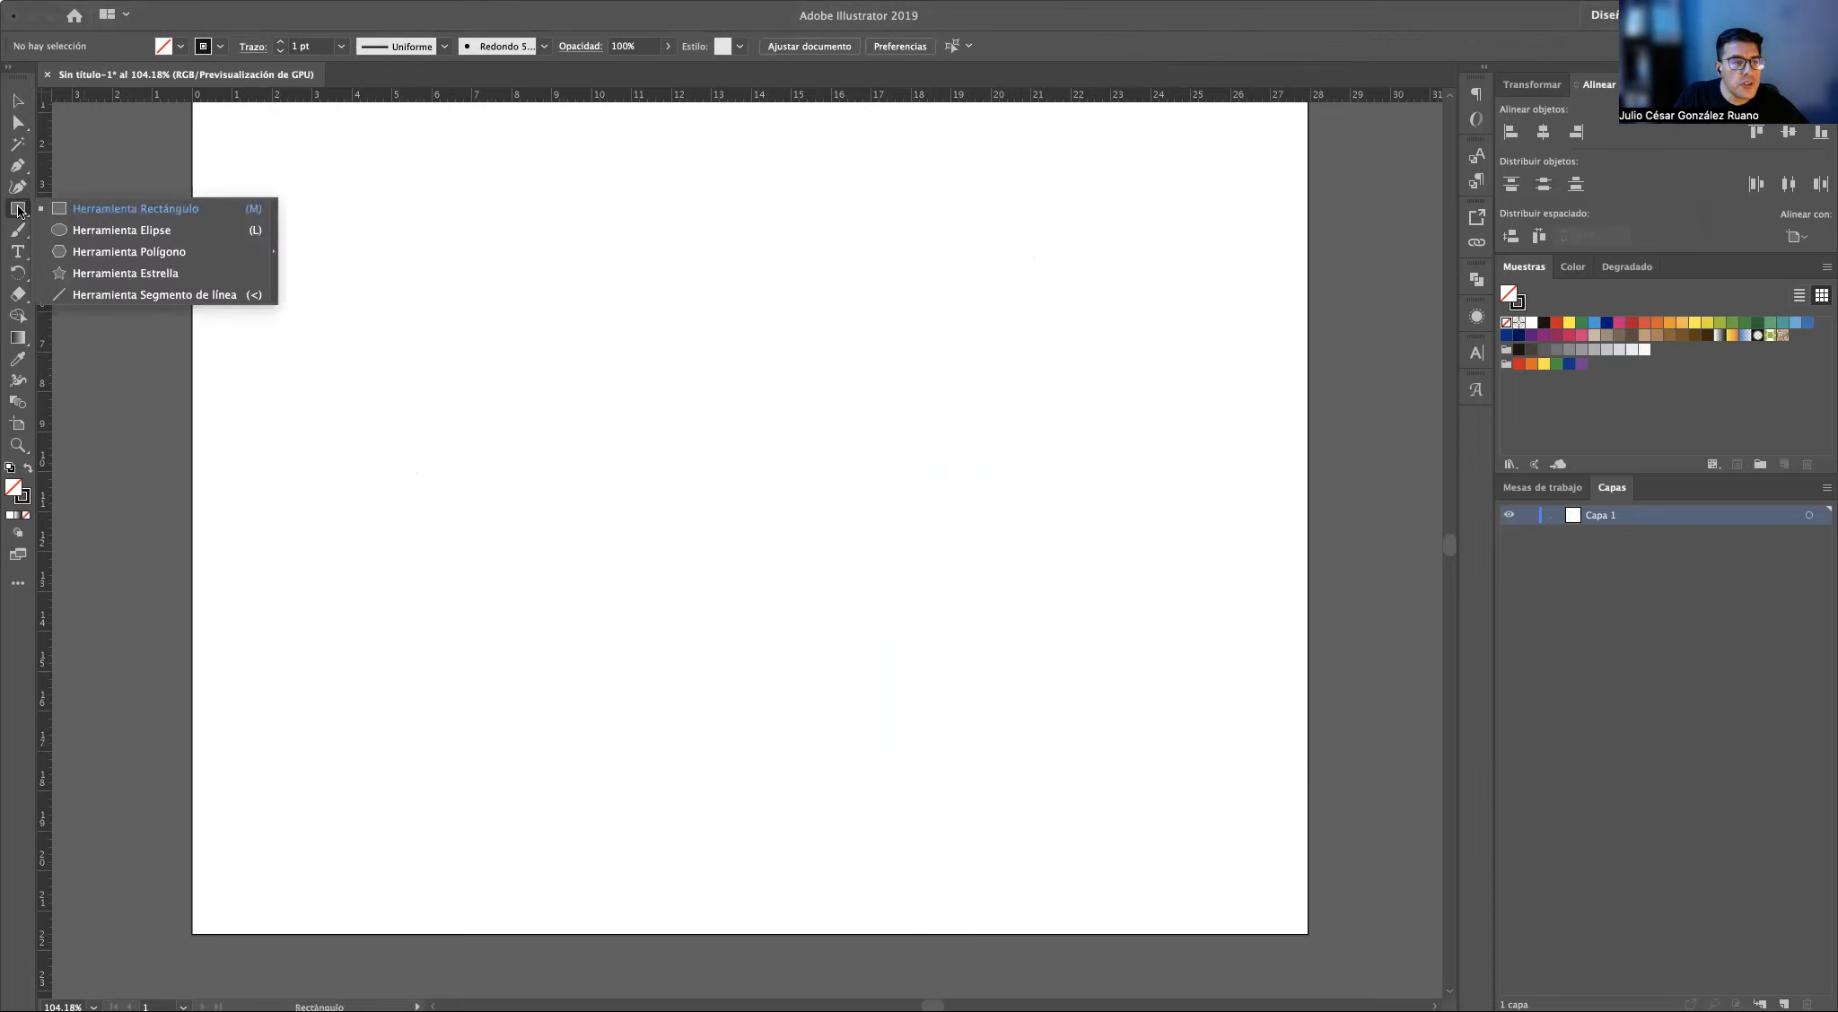
{"action": "left_click", "coordinate": [156, 235]}
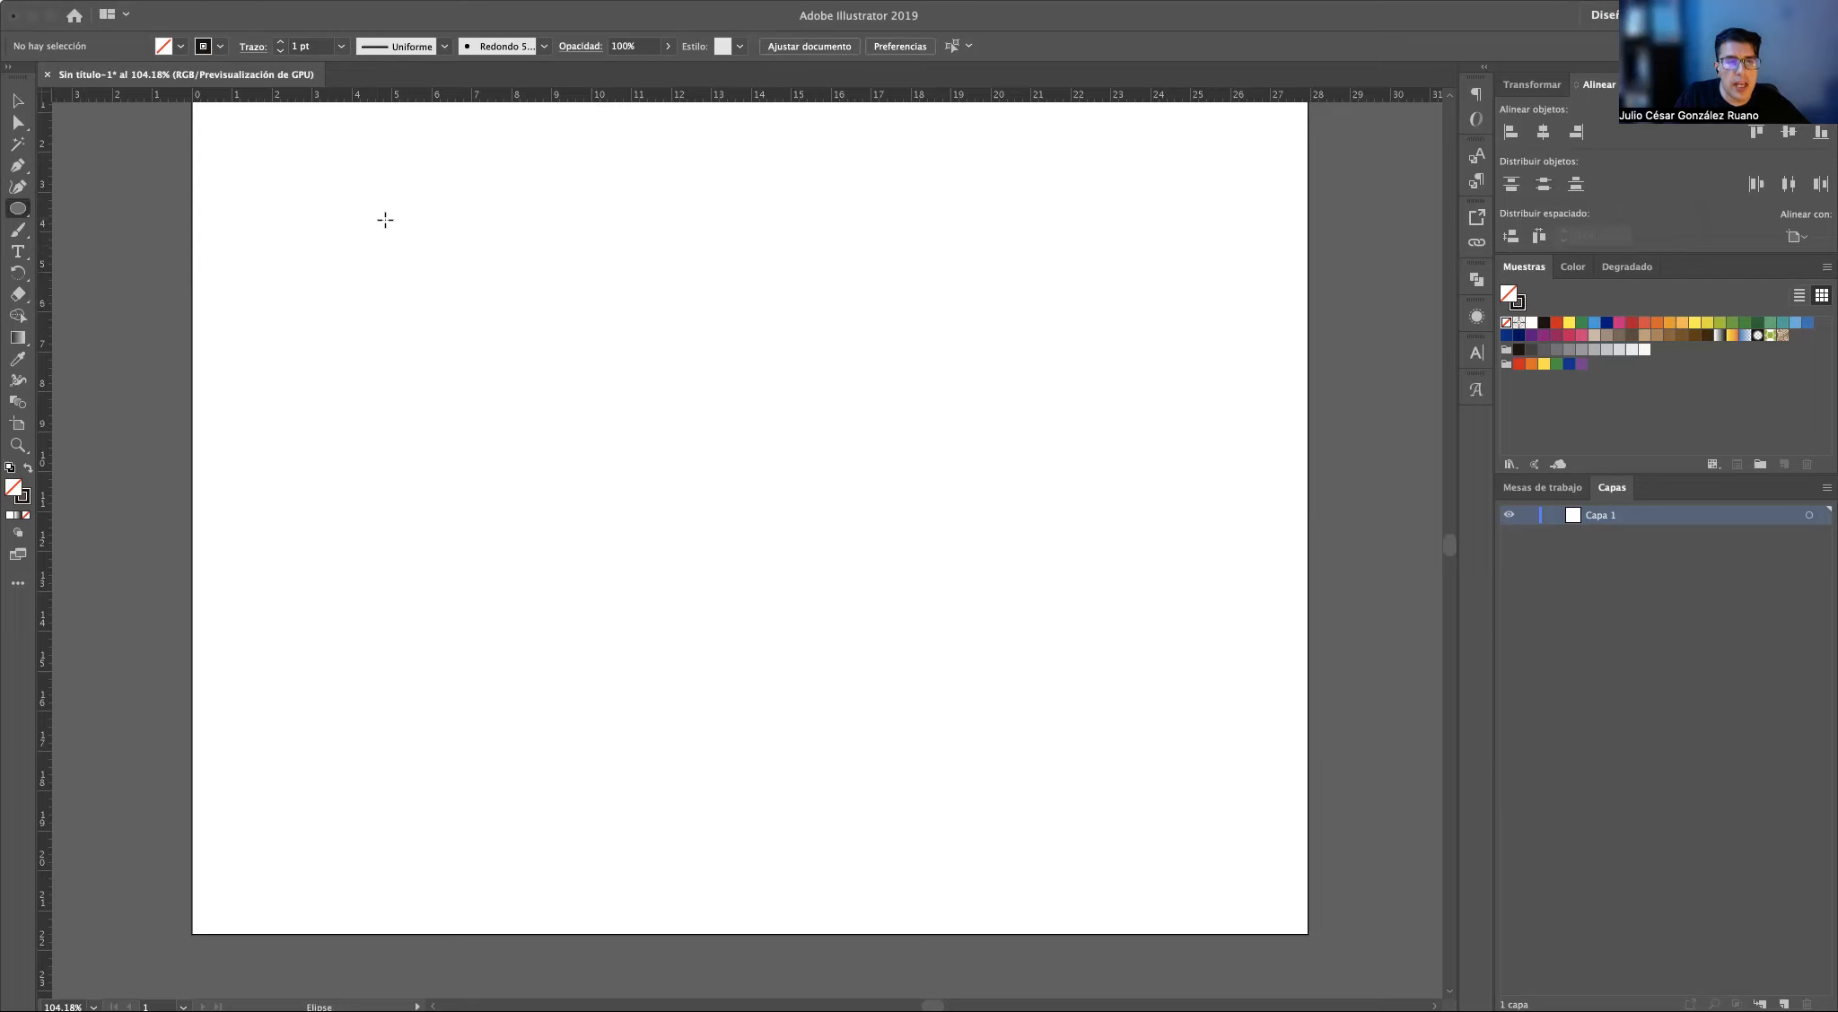
{"action": "left_click_drag", "start_coordinate": [259, 181], "coordinate": [550, 328]}
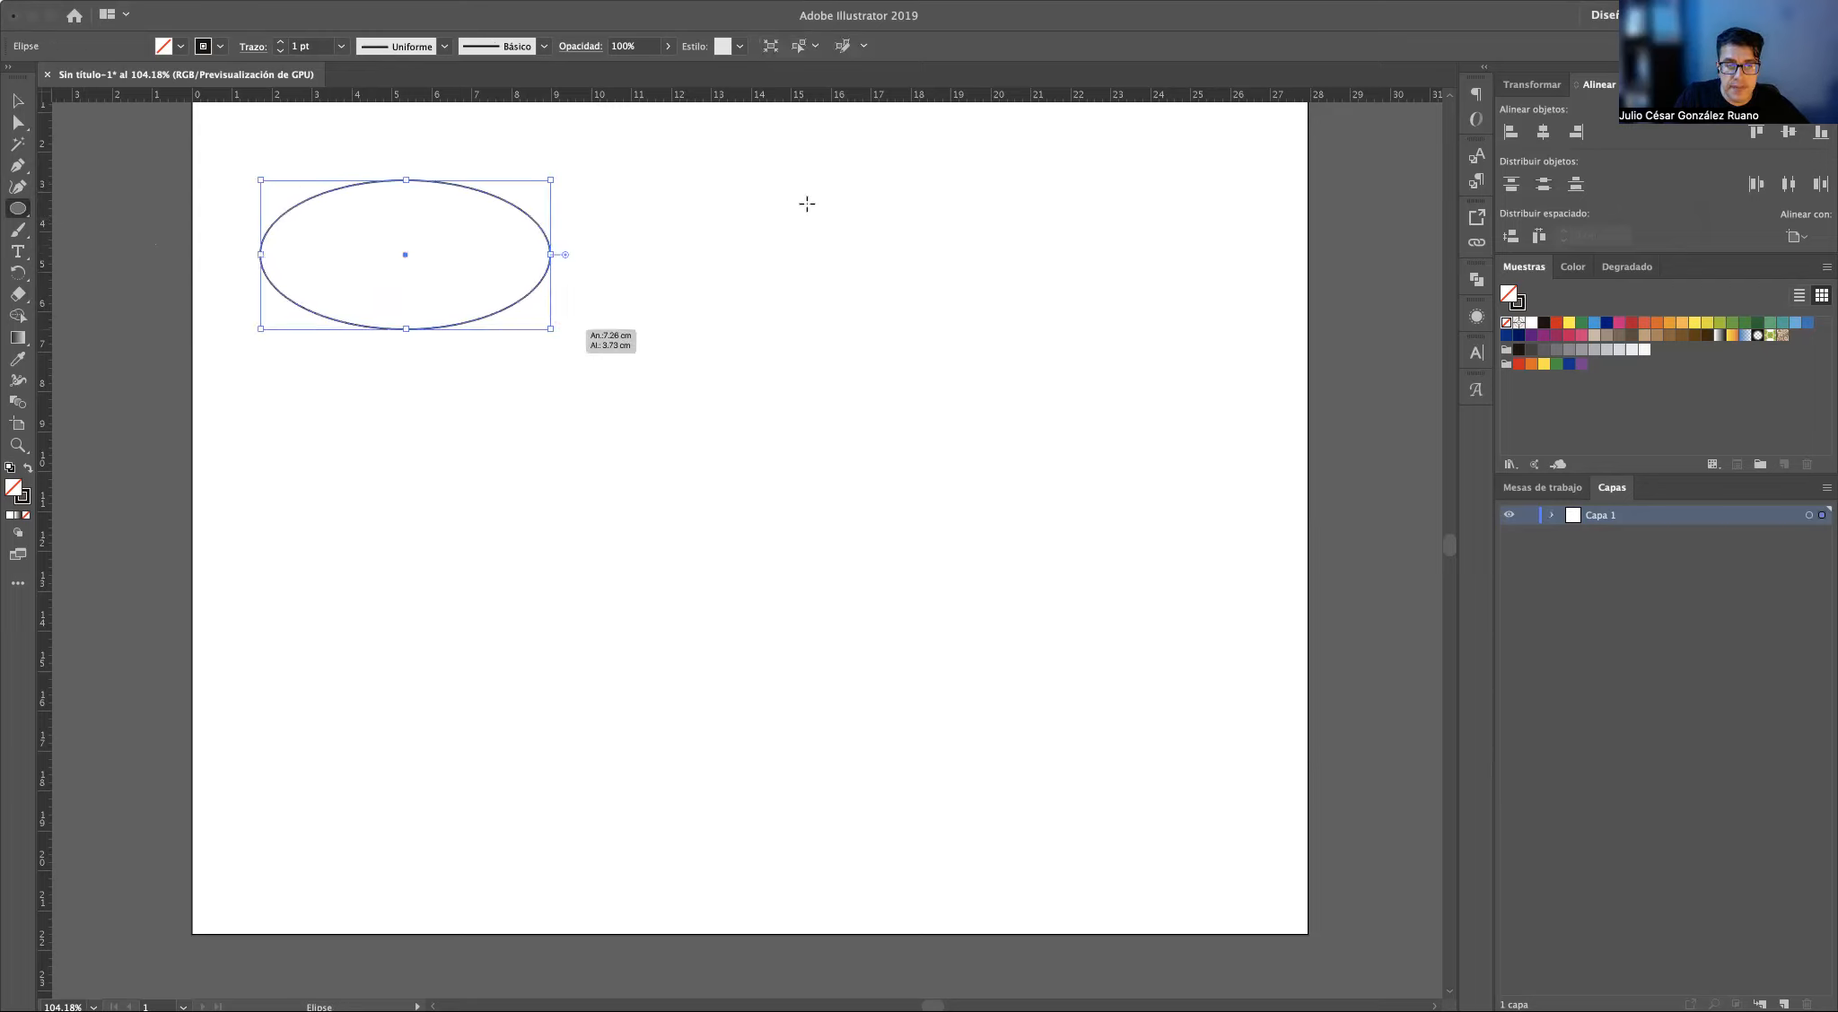
{"action": "left_click_drag", "start_coordinate": [631, 187], "coordinate": [889, 322]}
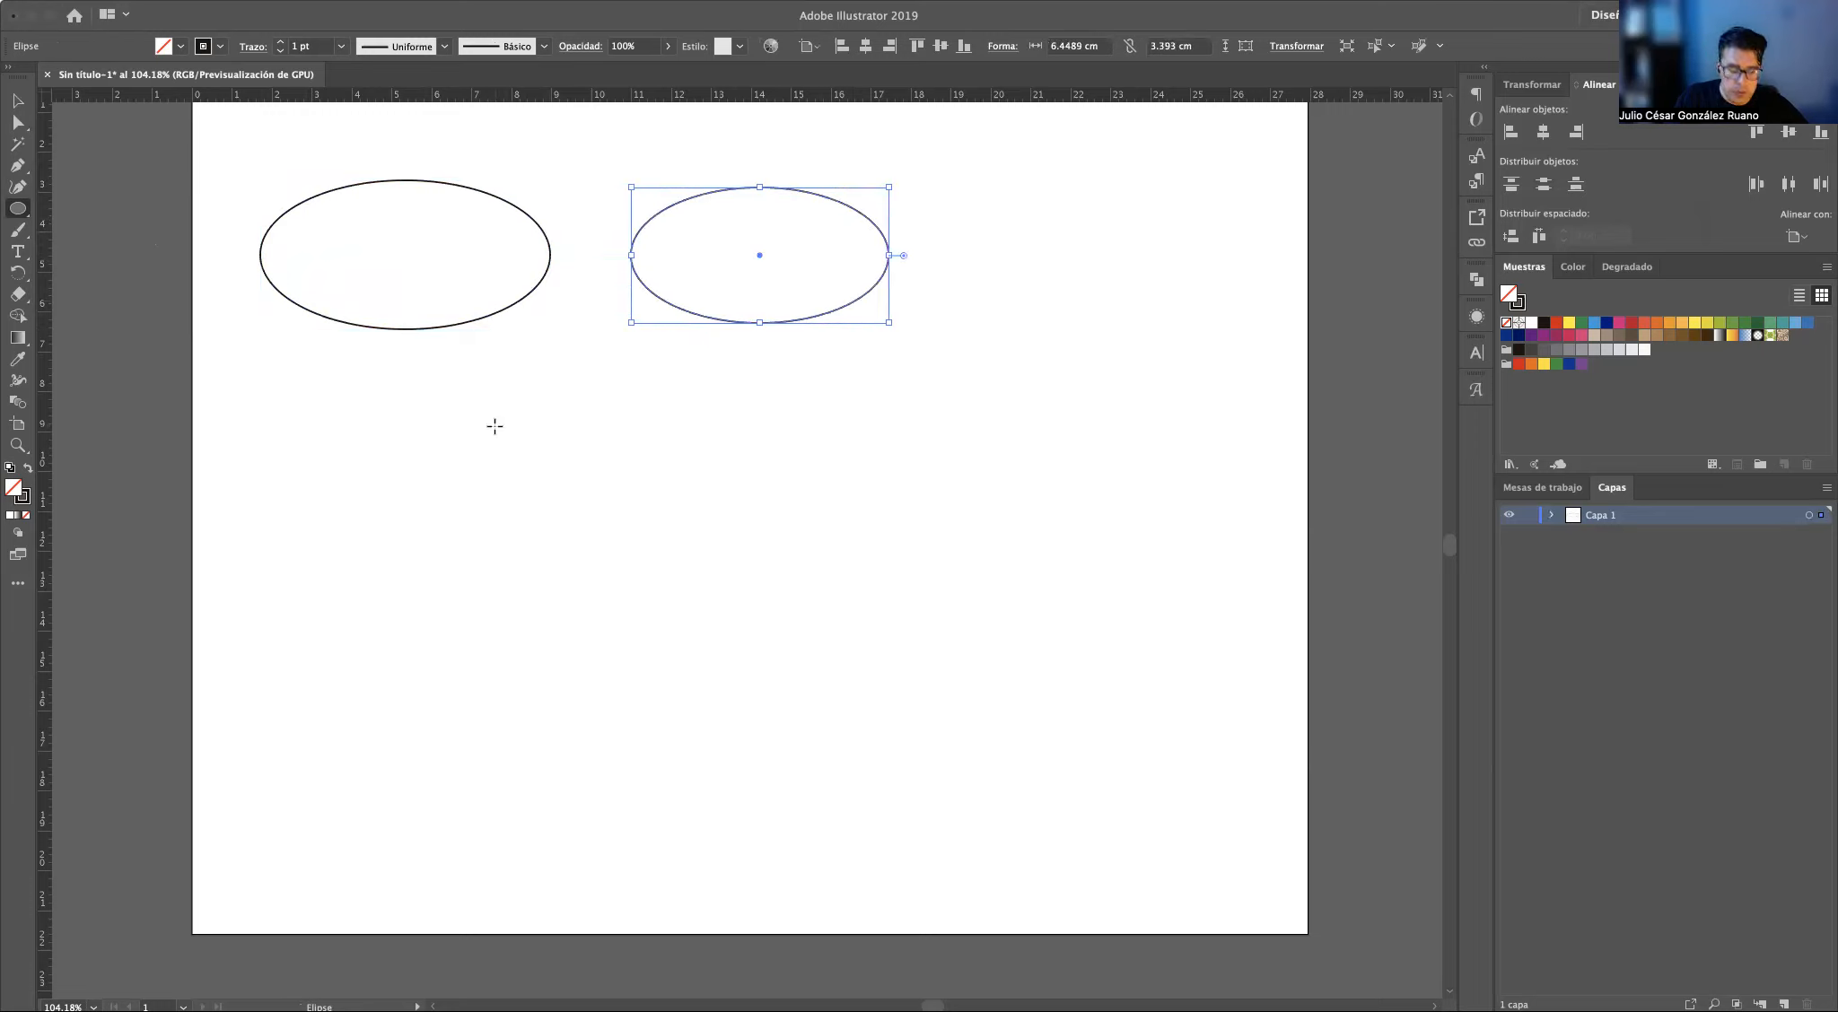
{"action": "left_click_drag", "start_coordinate": [504, 419], "coordinate": [728, 652]}
{"action": "scroll", "coordinate": [853, 452], "scroll_direction": "down", "scroll_amount": 1}
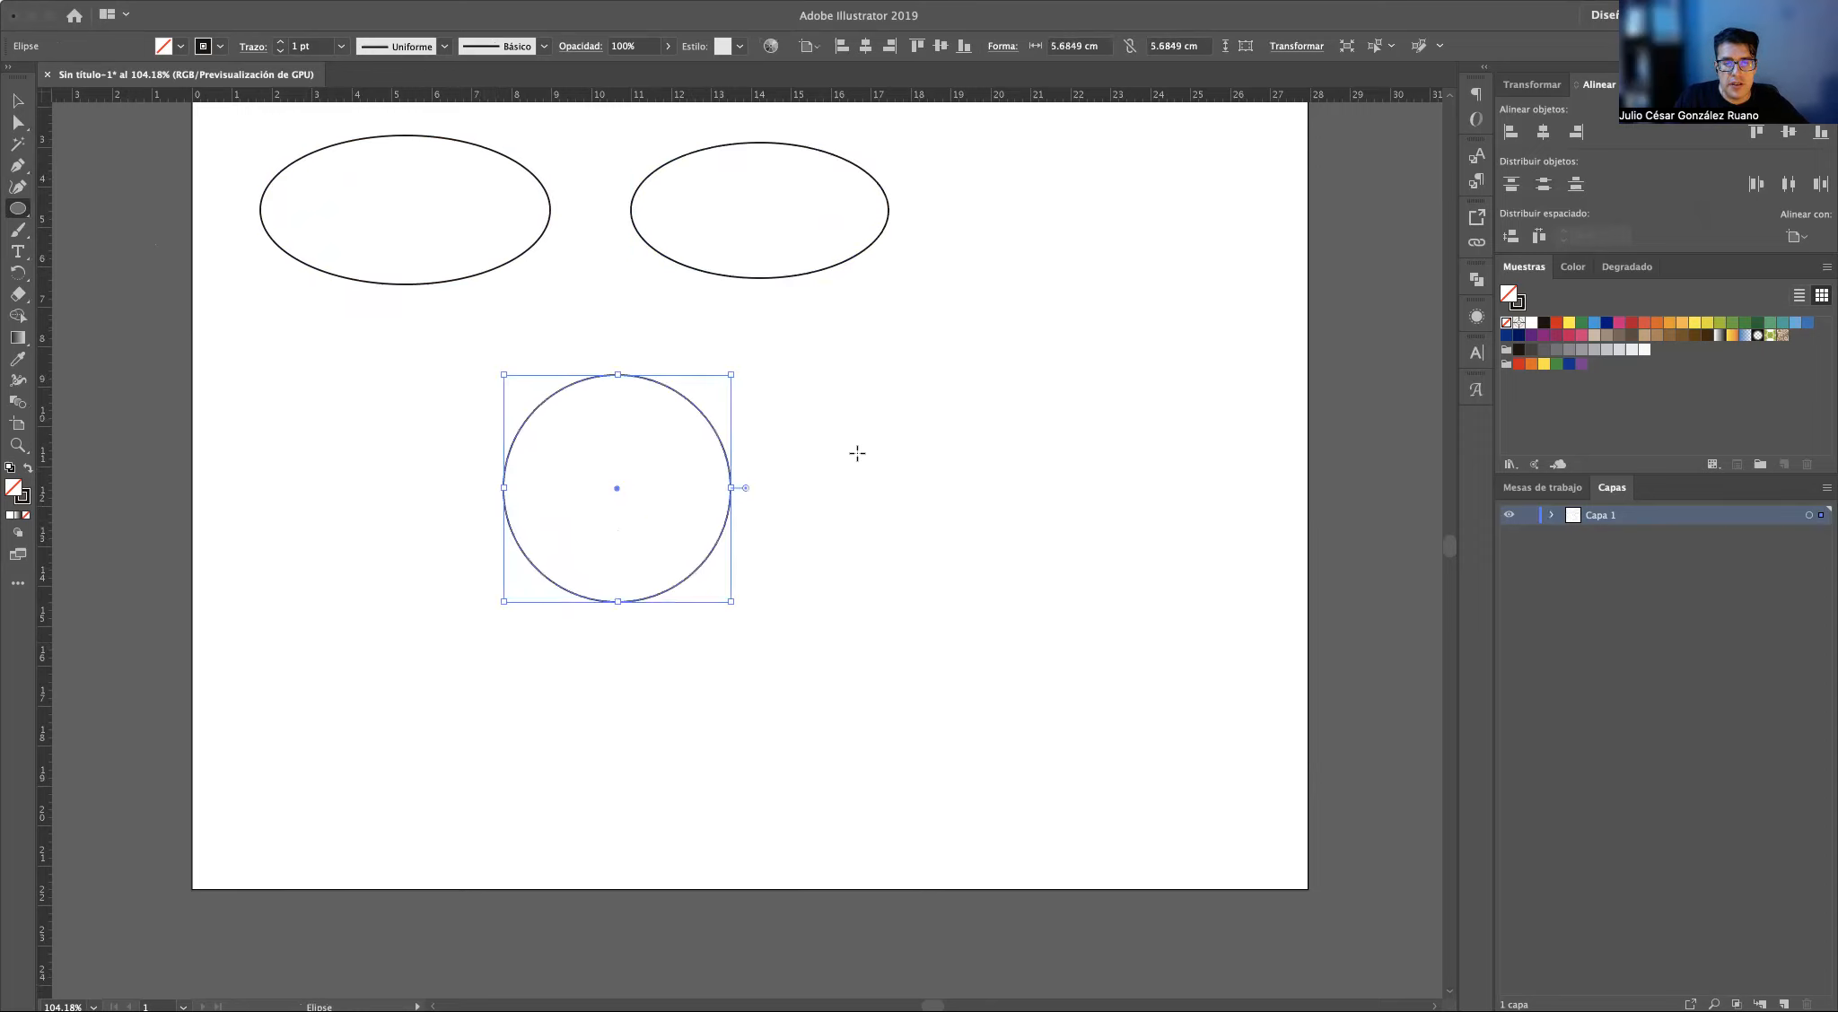
Create an ellipse exactly 6 cm wide and 8 cm high to the right of the circle and deselect it
{"action": "left_click", "coordinate": [901, 417]}
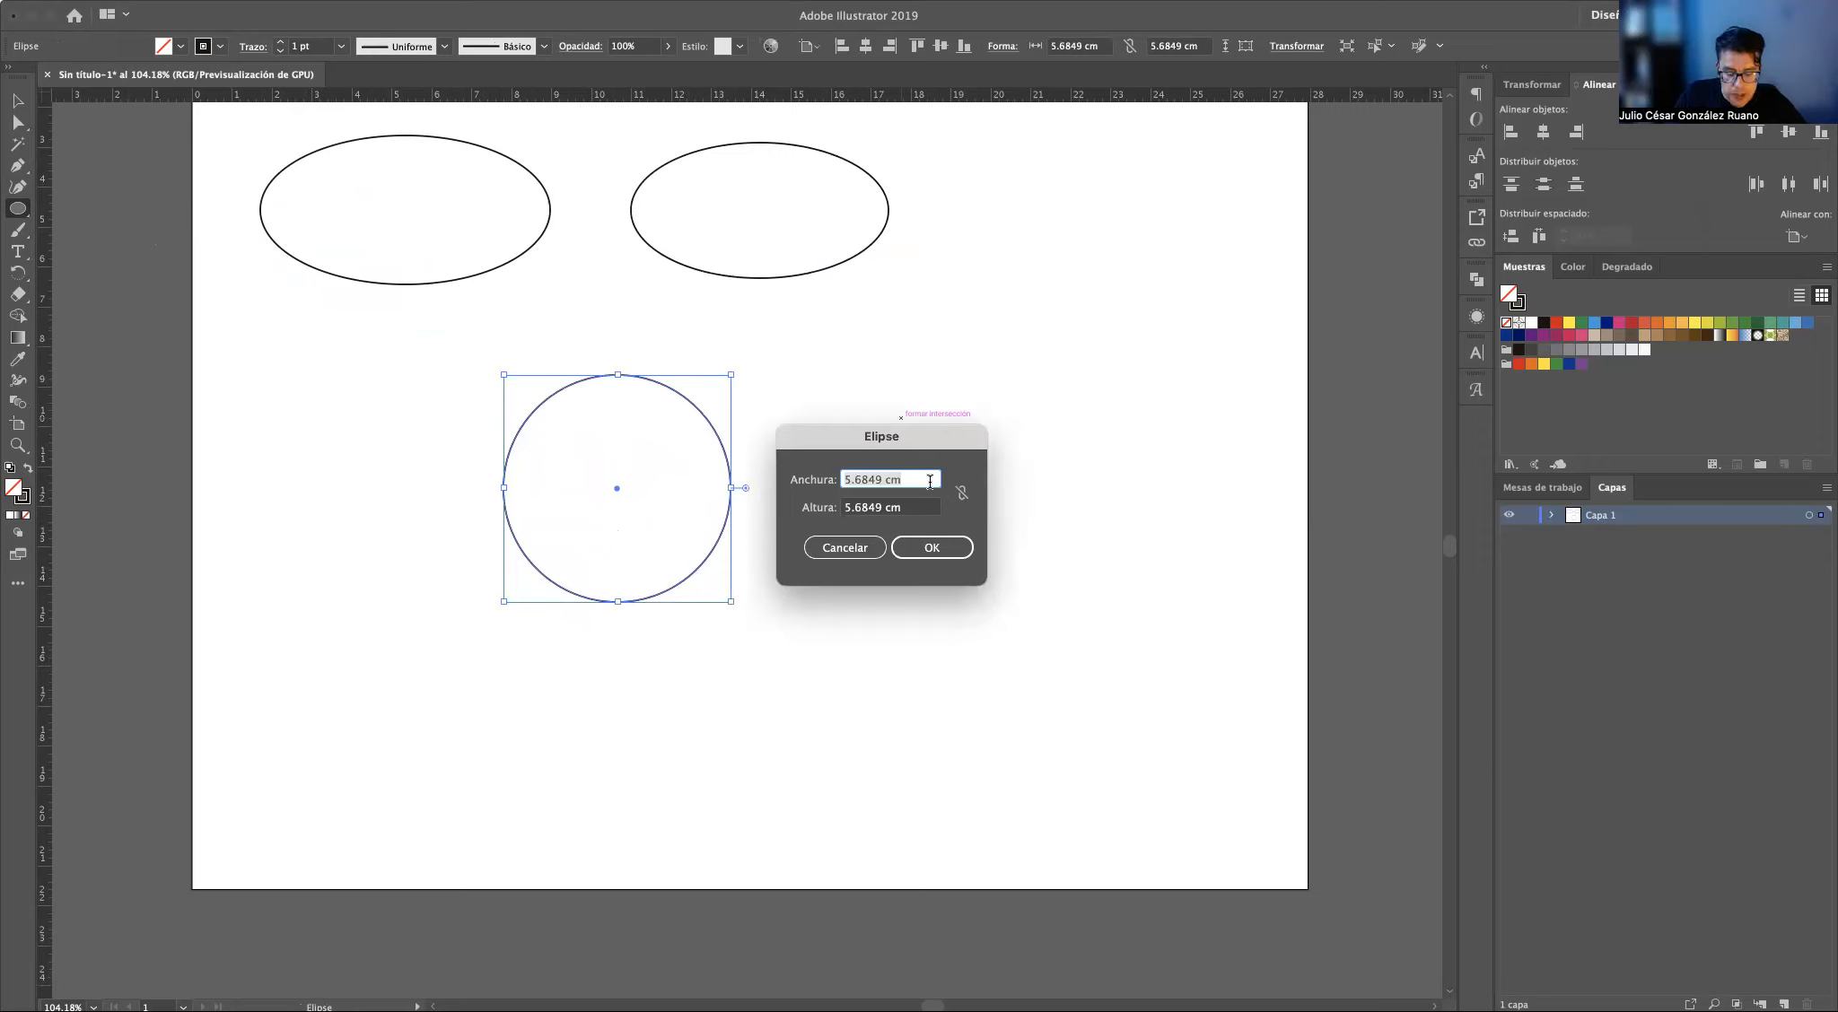
{"action": "type", "text": "6"}
{"action": "key", "text": "Tab"}
{"action": "type", "text": "8"}
{"action": "left_click", "coordinate": [929, 547]}
{"action": "key", "text": "v"}
{"action": "left_click", "coordinate": [1162, 517]}
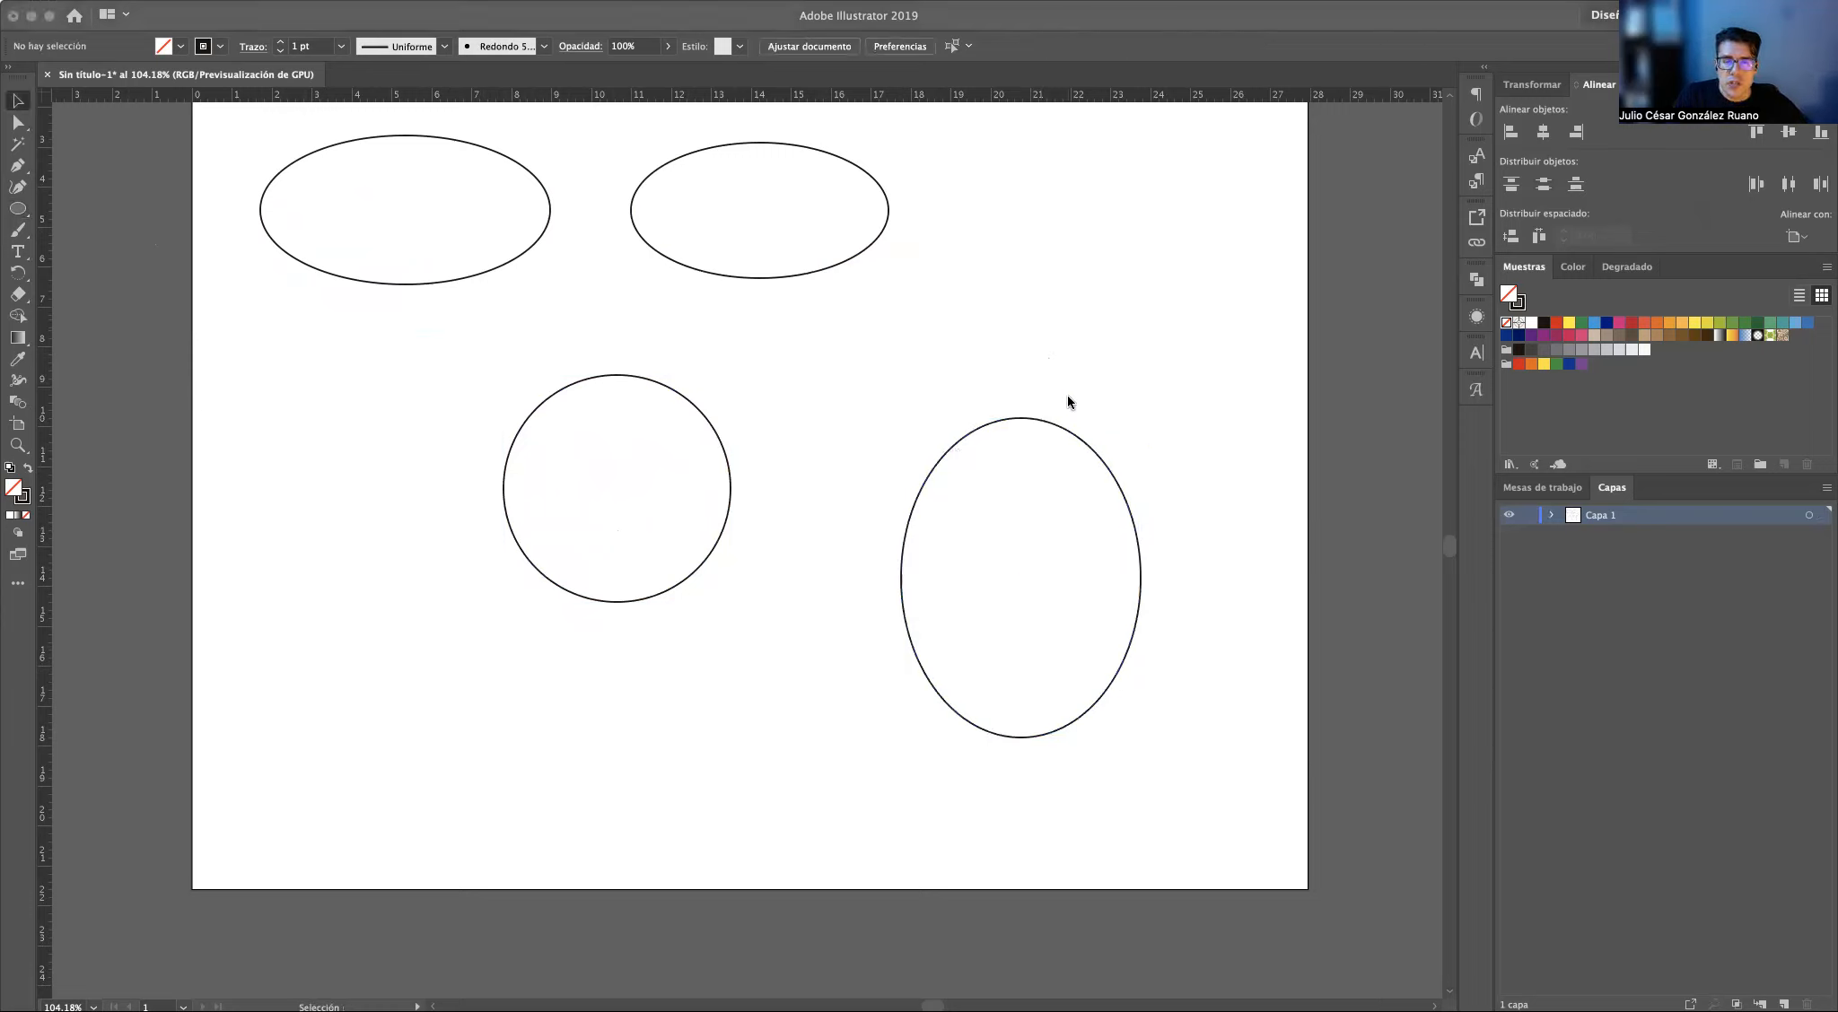
Select the circle and all three ellipses and delete them from the artboard
{"action": "key", "text": "l"}
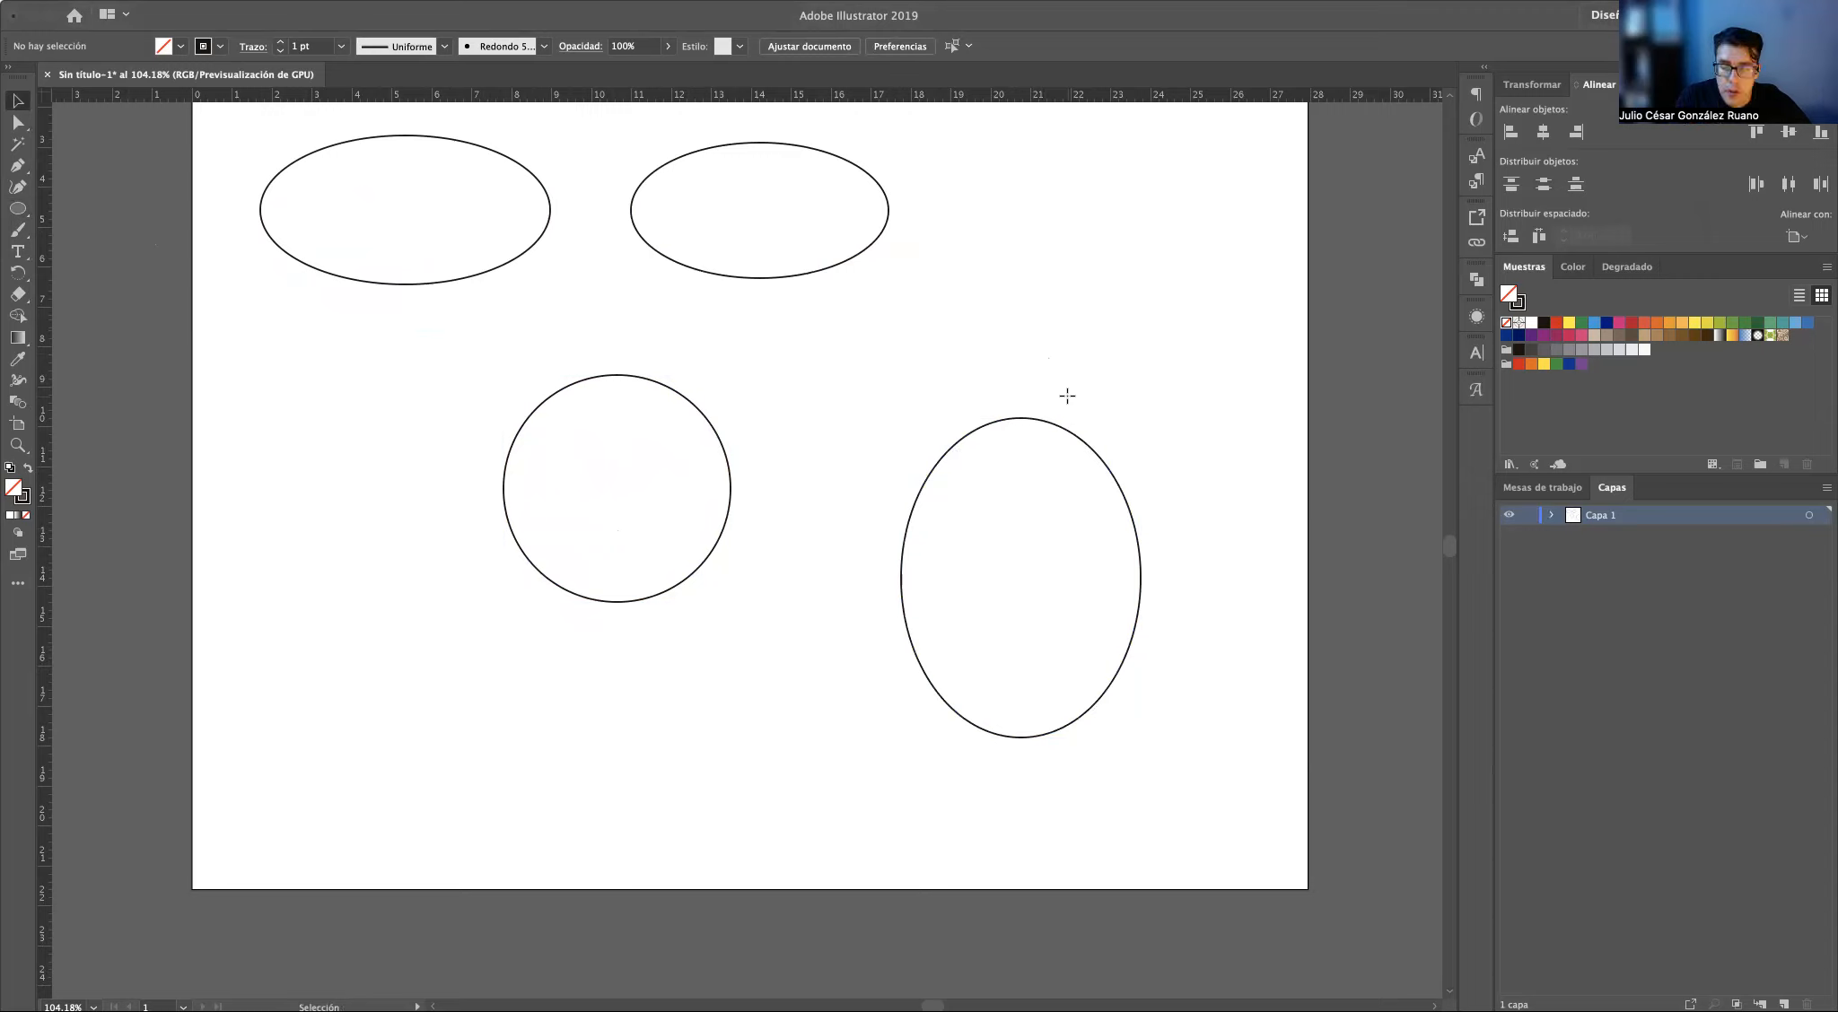
{"action": "scroll", "coordinate": [790, 386], "scroll_direction": "up", "scroll_amount": 2}
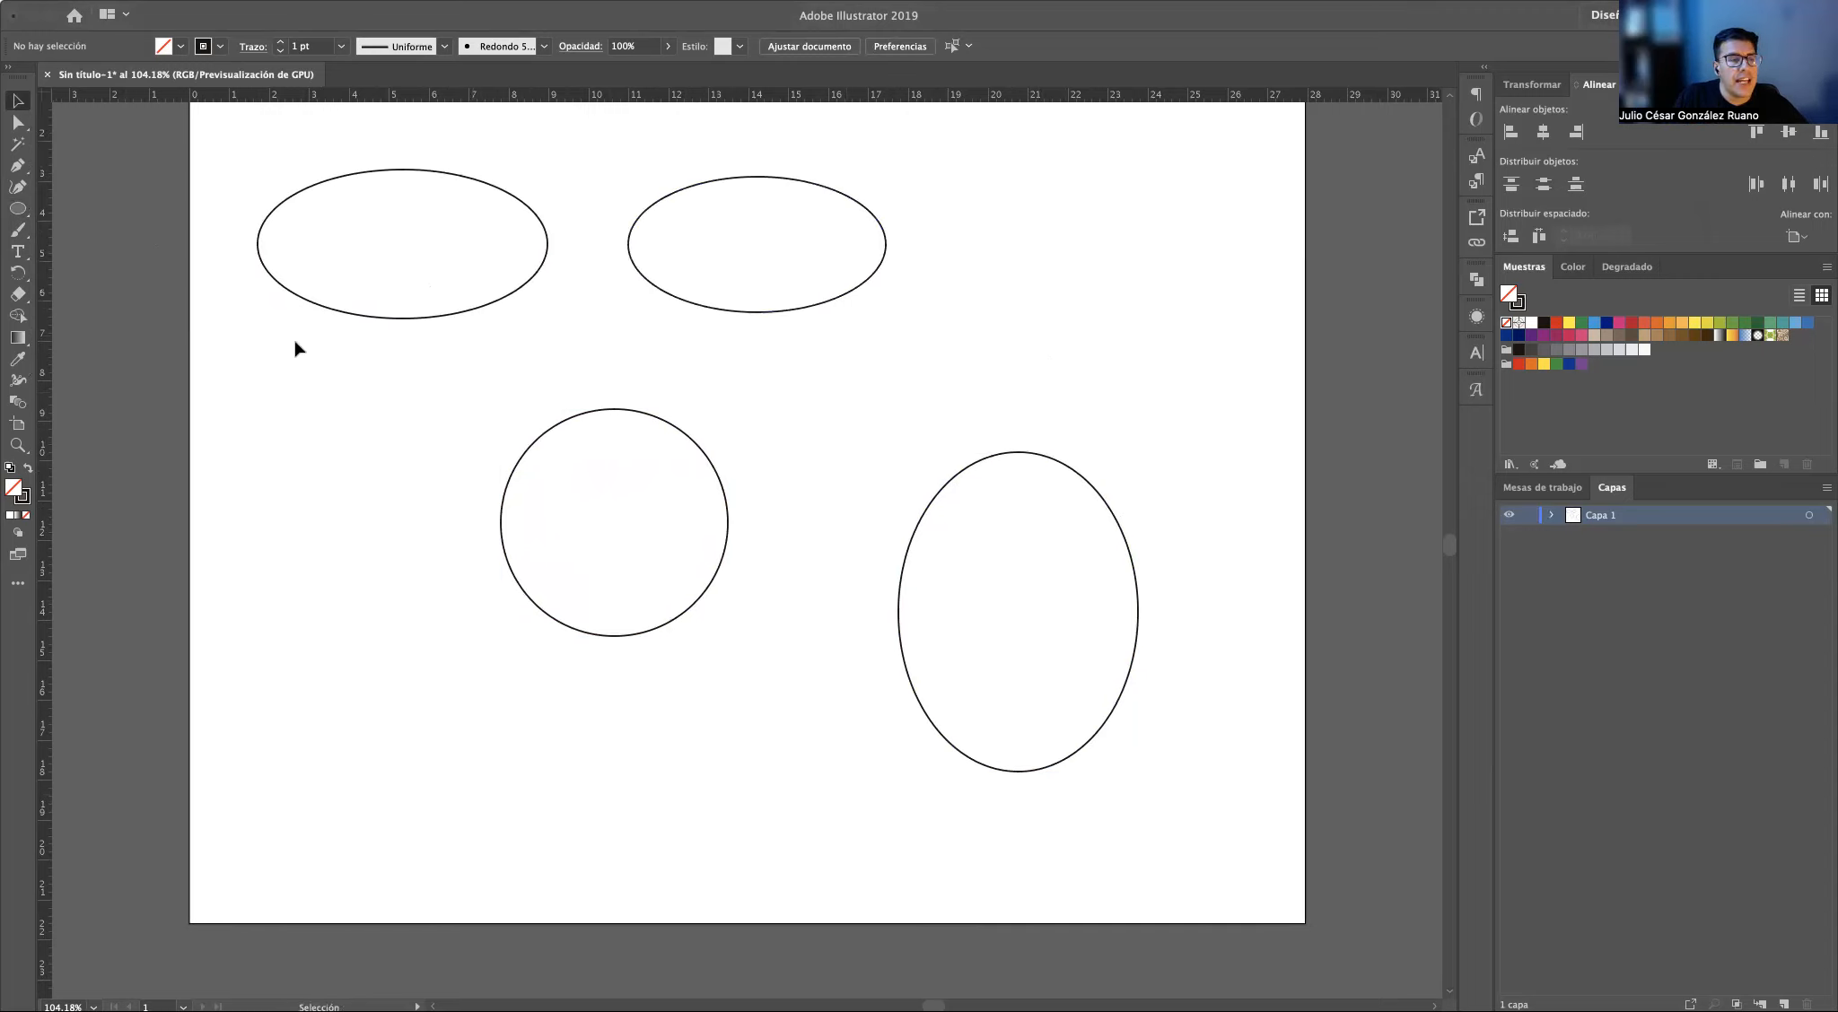
{"action": "left_click_drag", "start_coordinate": [257, 161], "coordinate": [1059, 639]}
{"action": "key", "text": "Delete"}
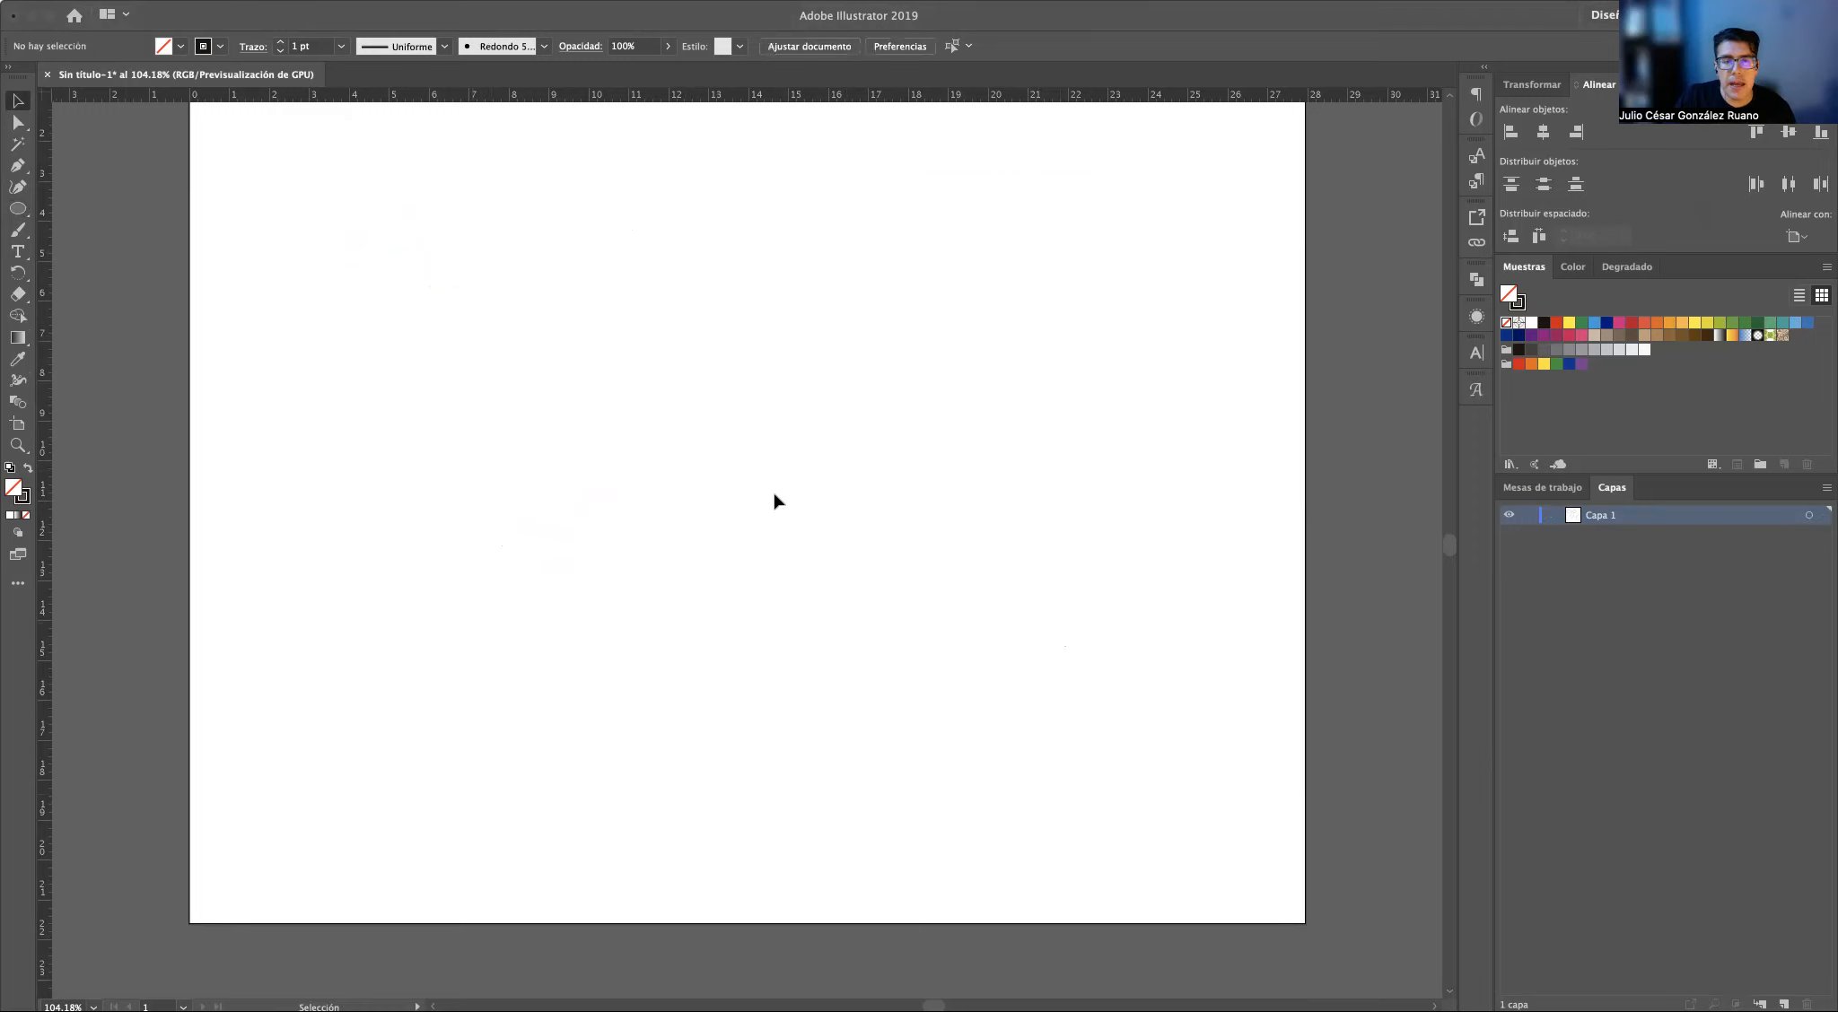
Draw a trial hexagon about 5.1 cm wide near the artboard's upper-left corner with the Polygon tool and delete it
{"action": "left_click", "coordinate": [17, 206]}
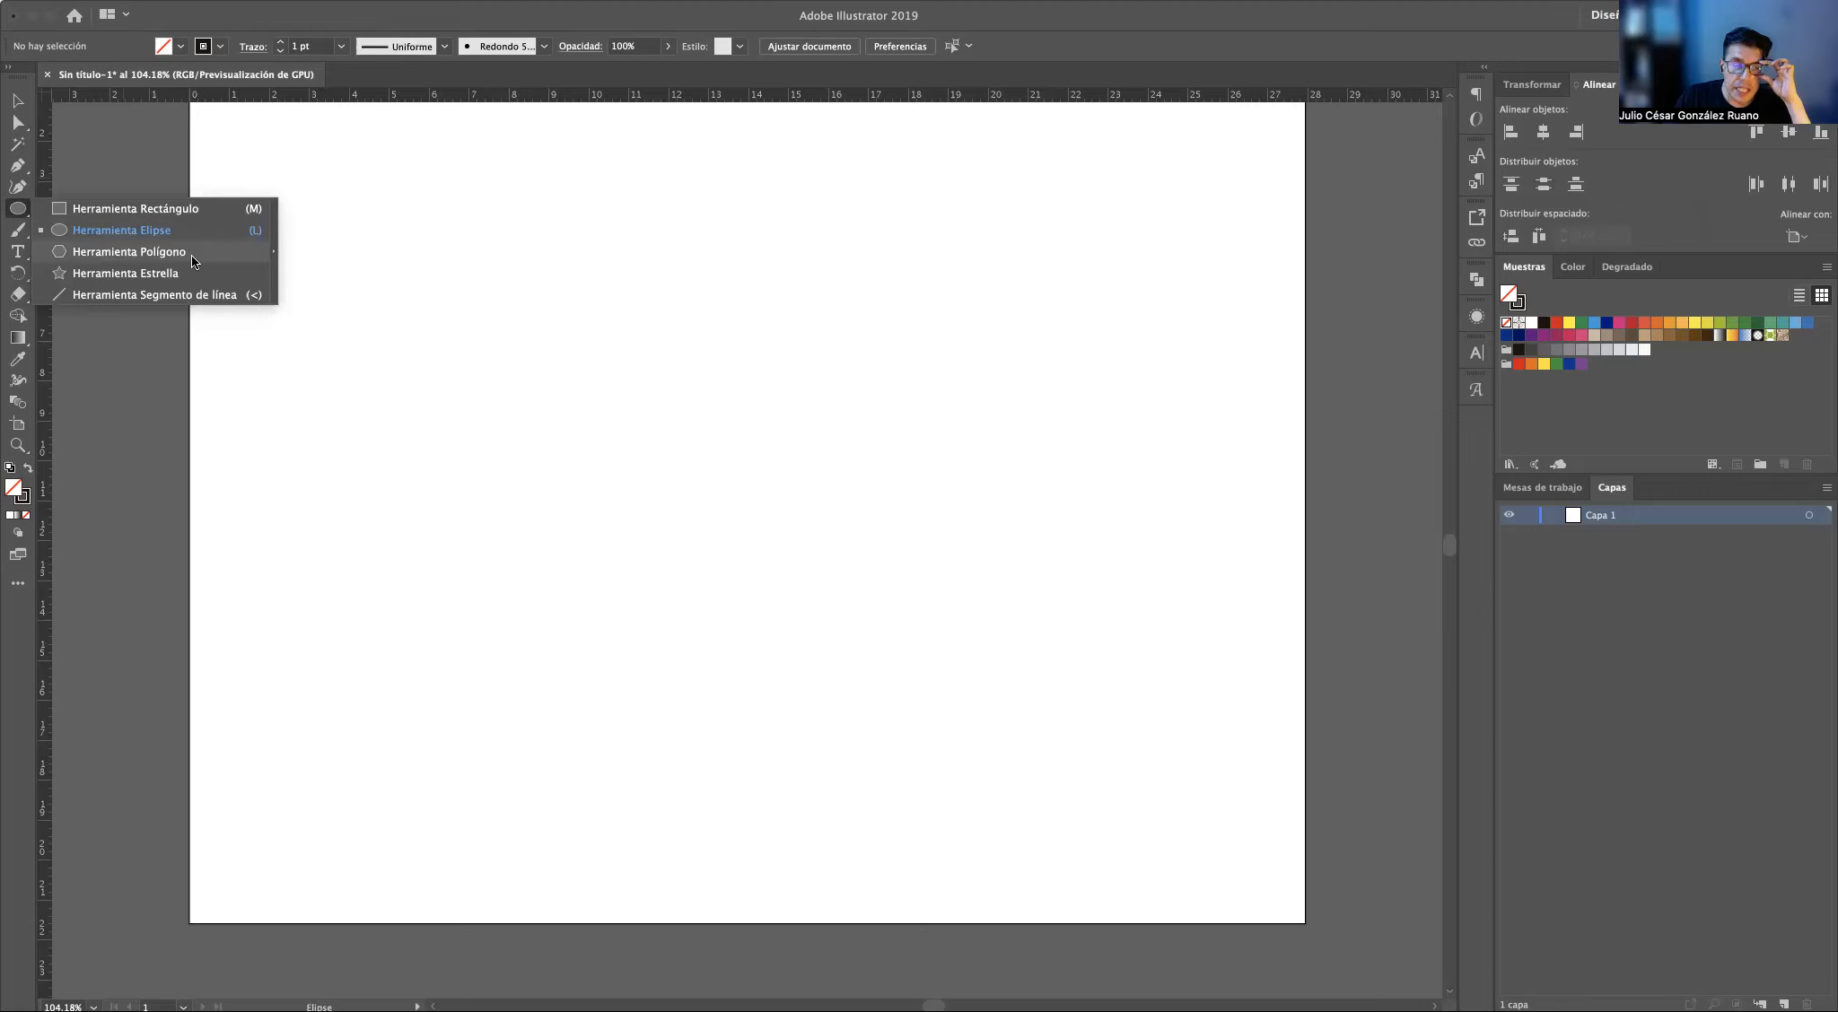
{"action": "left_click", "coordinate": [143, 252]}
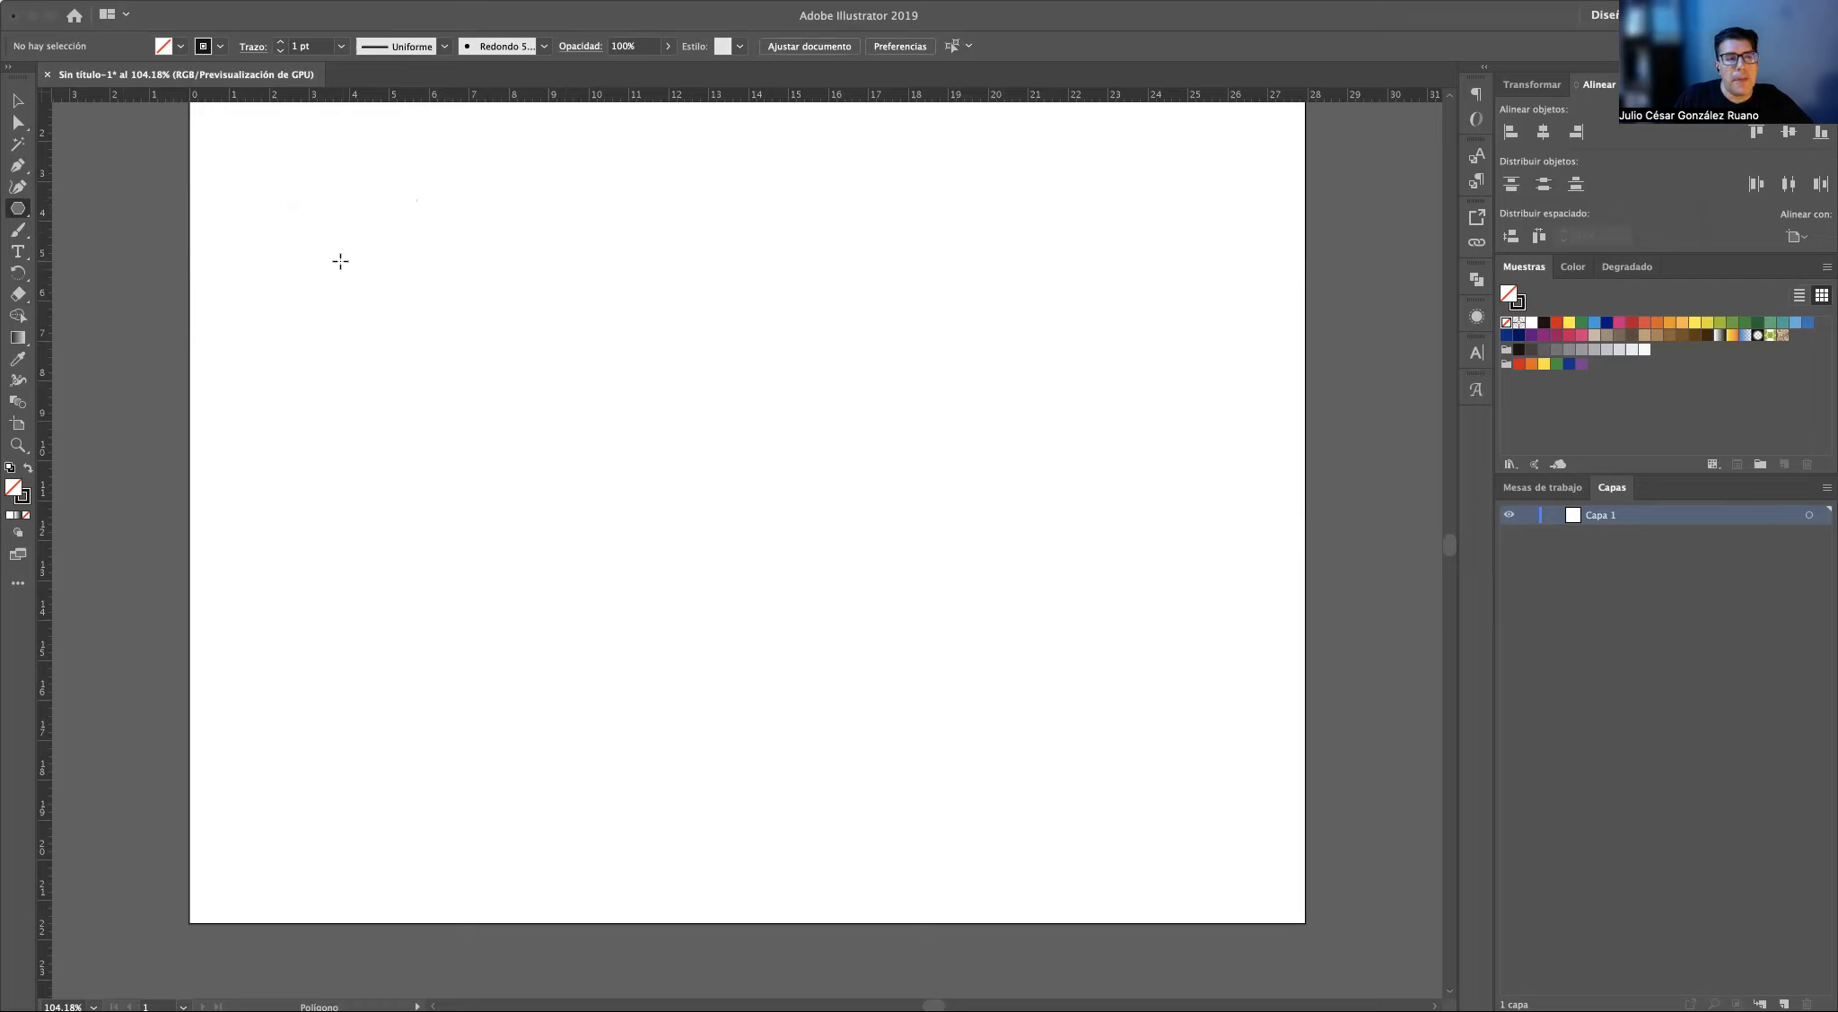
{"action": "left_click_drag", "start_coordinate": [306, 213], "coordinate": [406, 191]}
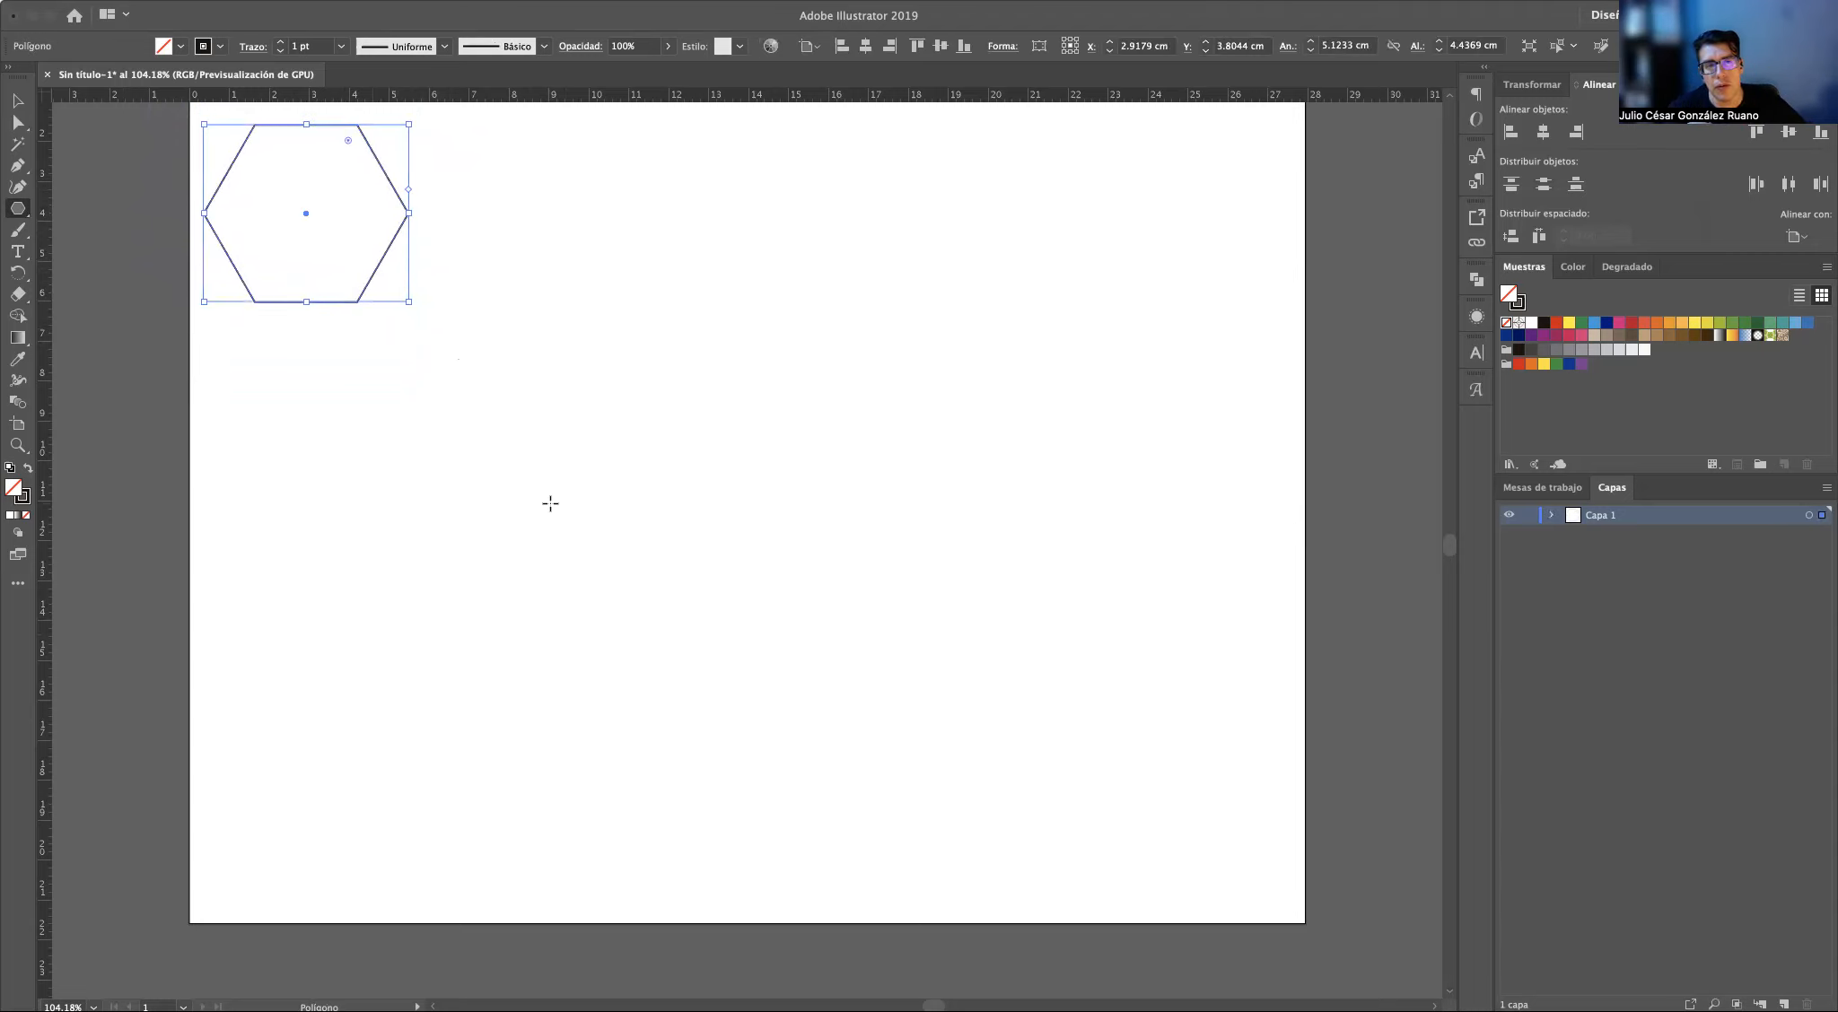
{"action": "key", "text": "Delete"}
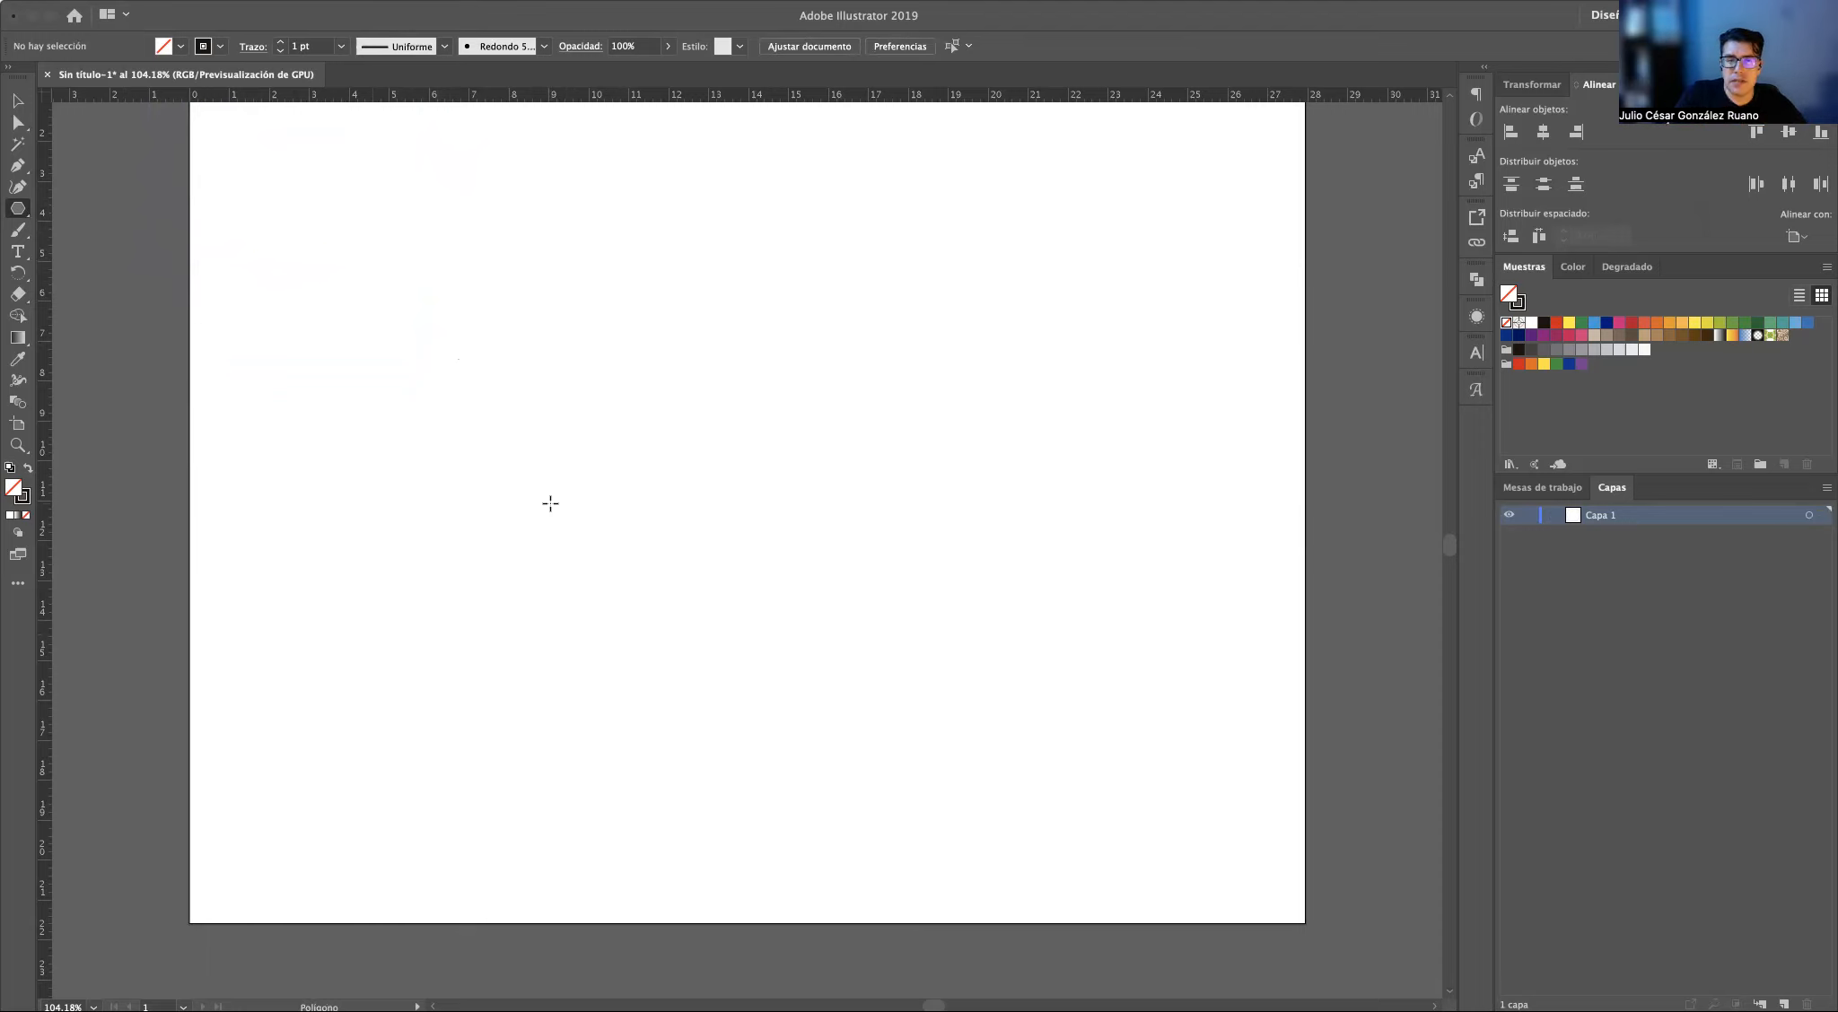
Create a triangle as a polygon with a 5 cm radius and 3 sides, and move it fully onto the artboard
{"action": "left_click", "coordinate": [326, 245]}
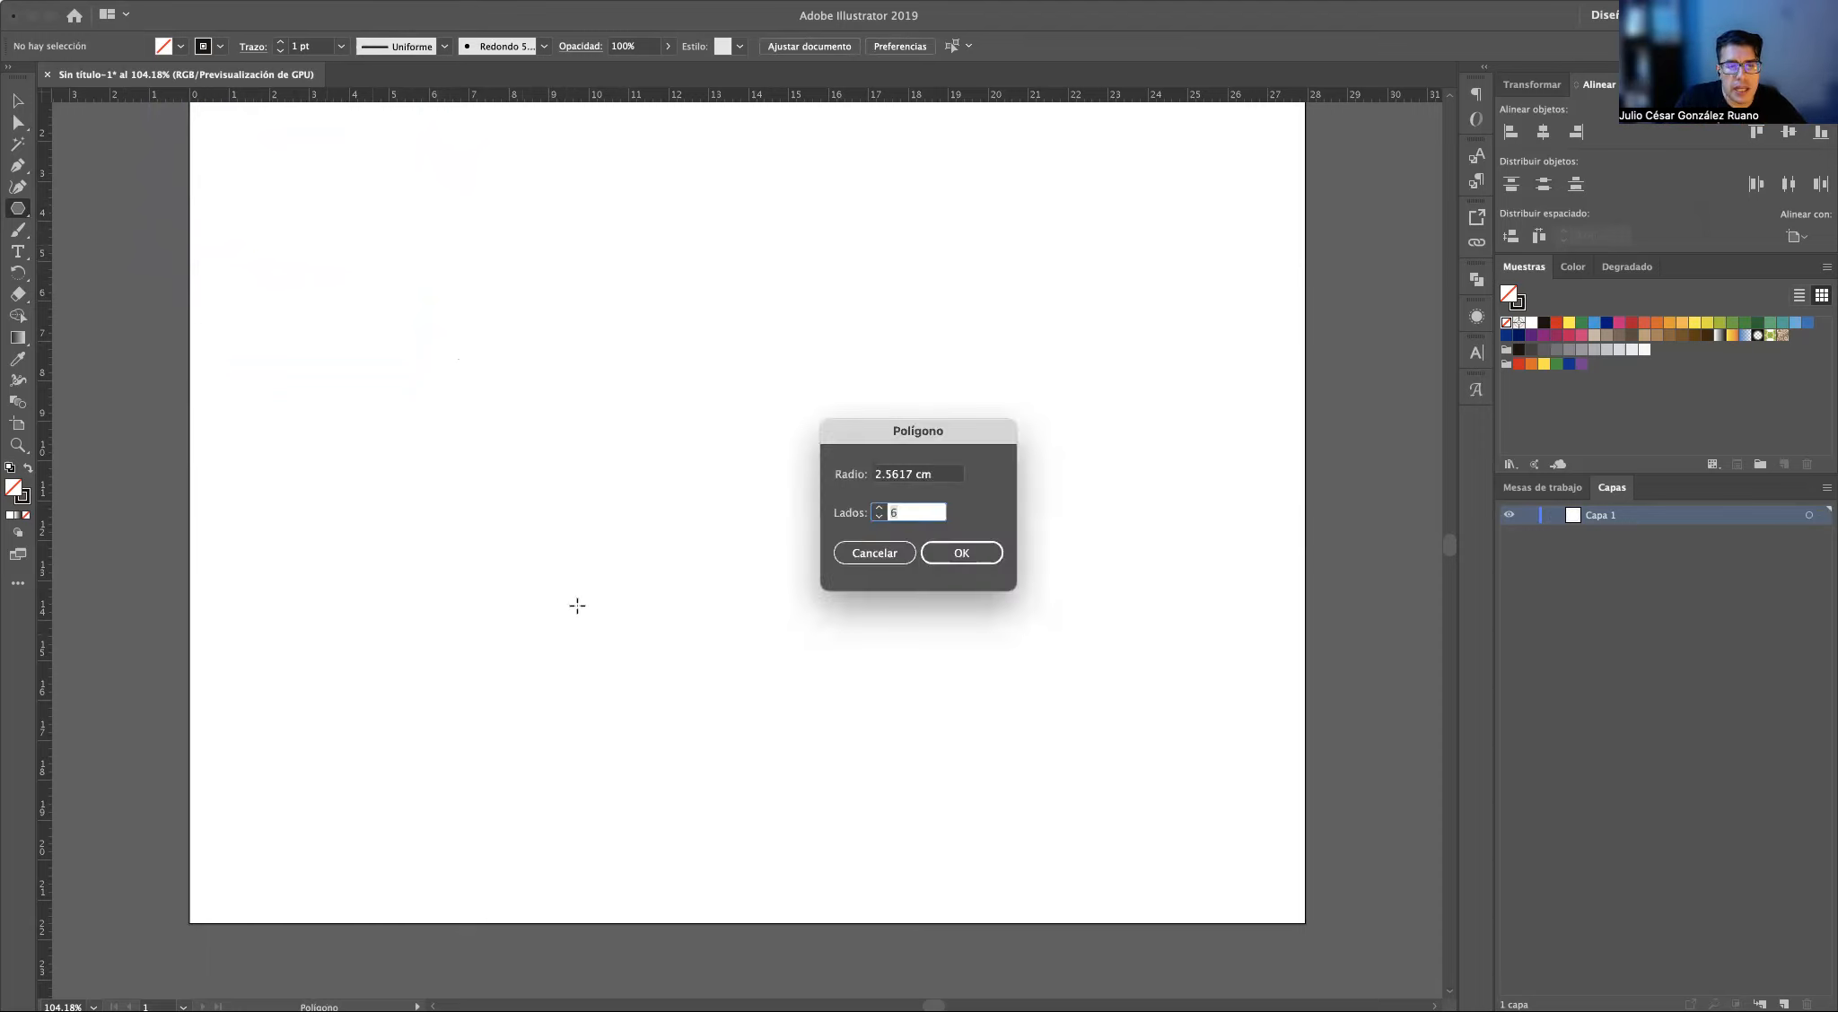
{"action": "type", "text": "5"}
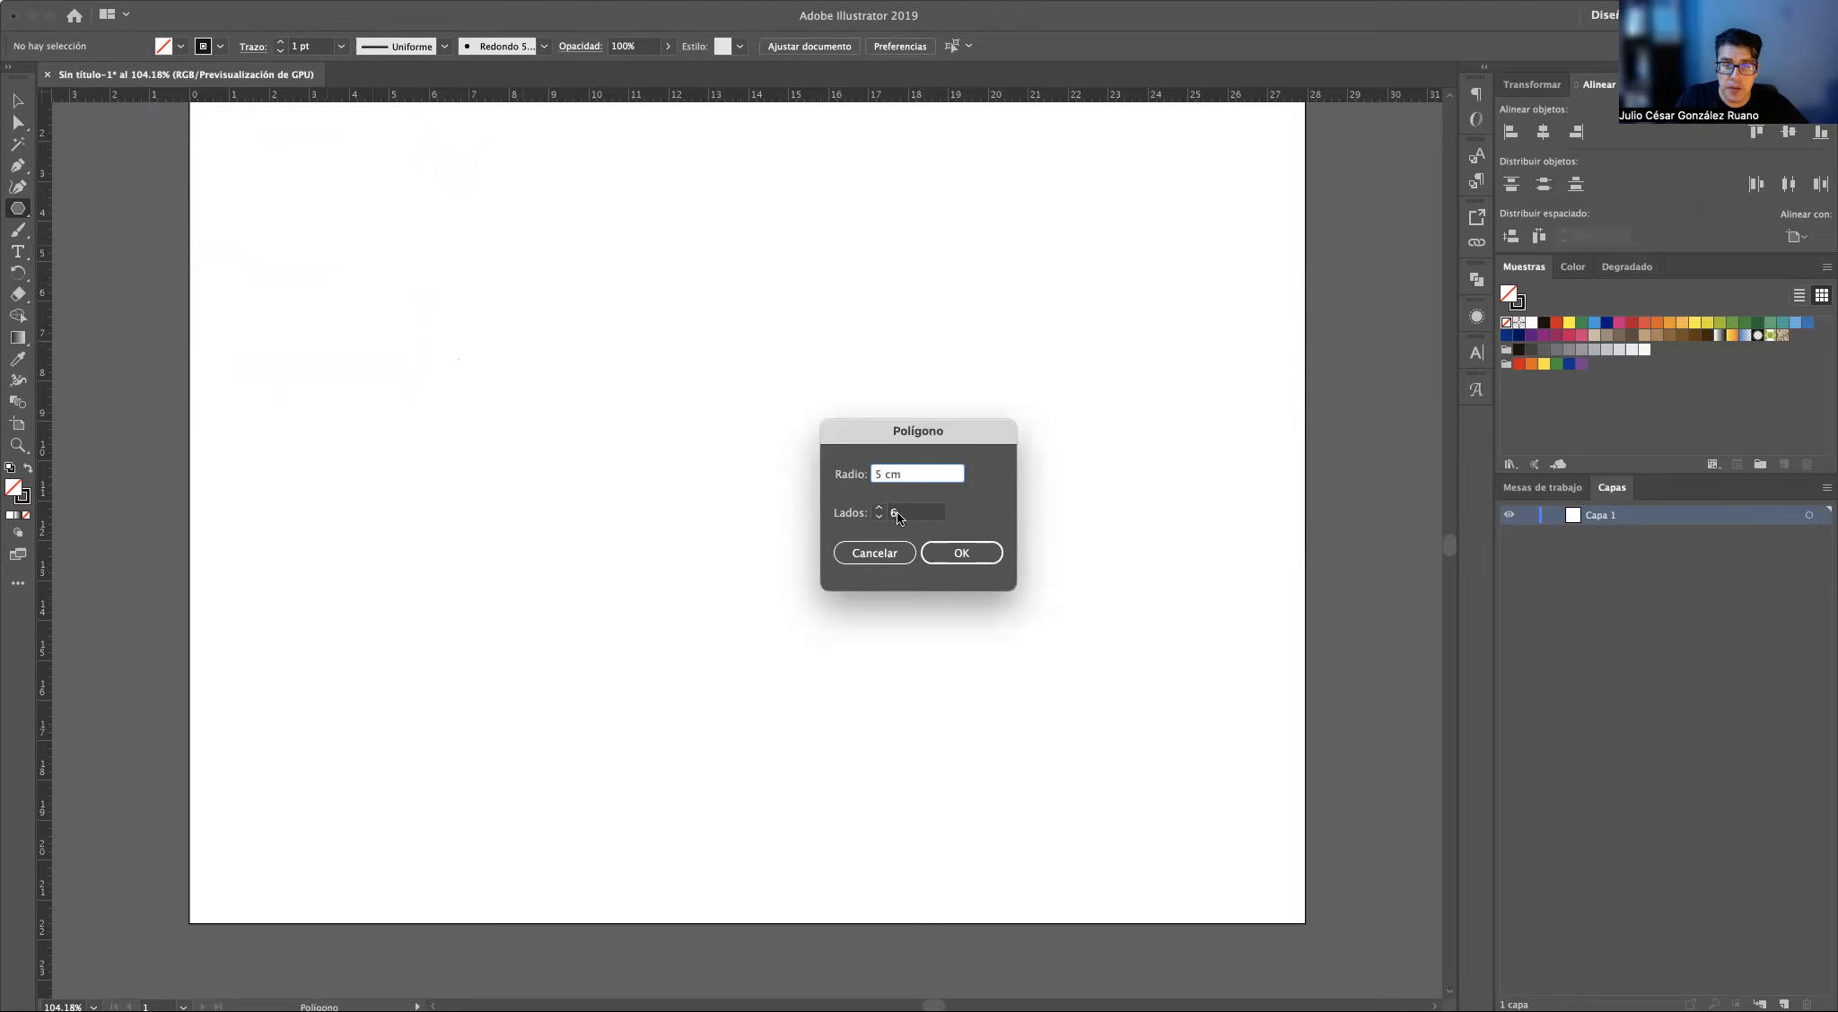
{"action": "left_click", "coordinate": [897, 515]}
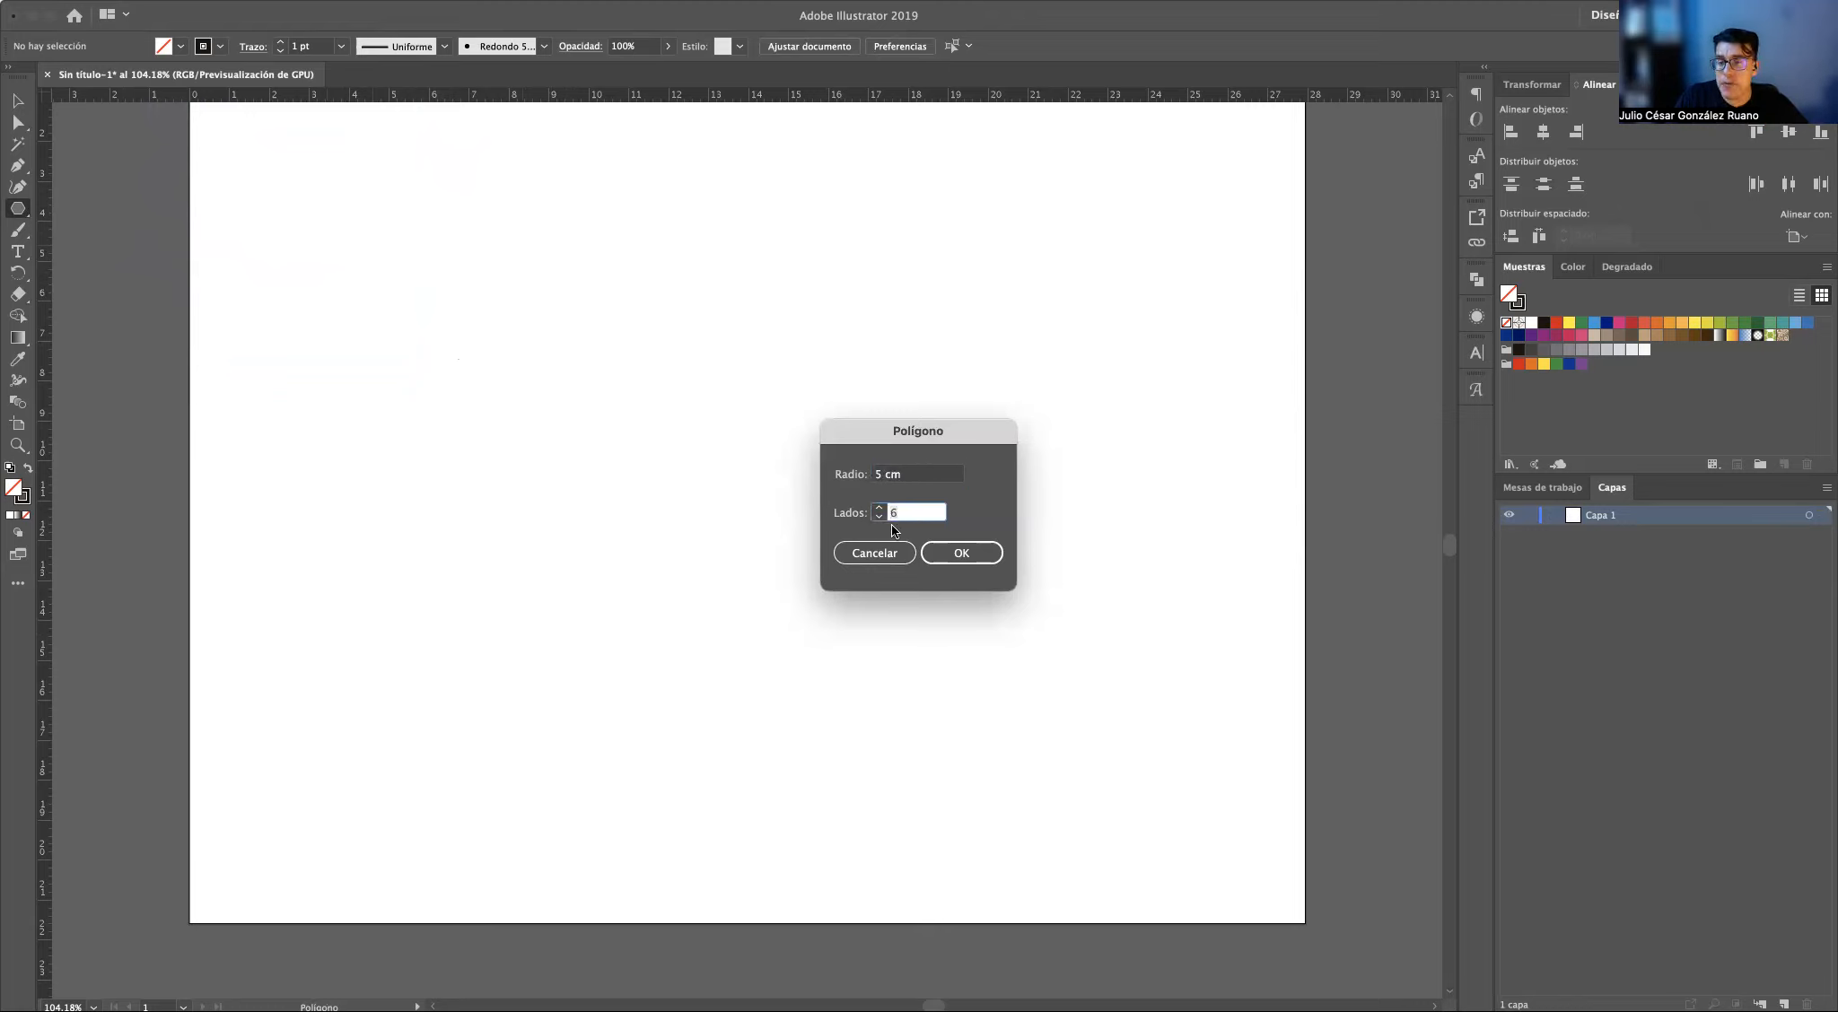
{"action": "type", "text": "3"}
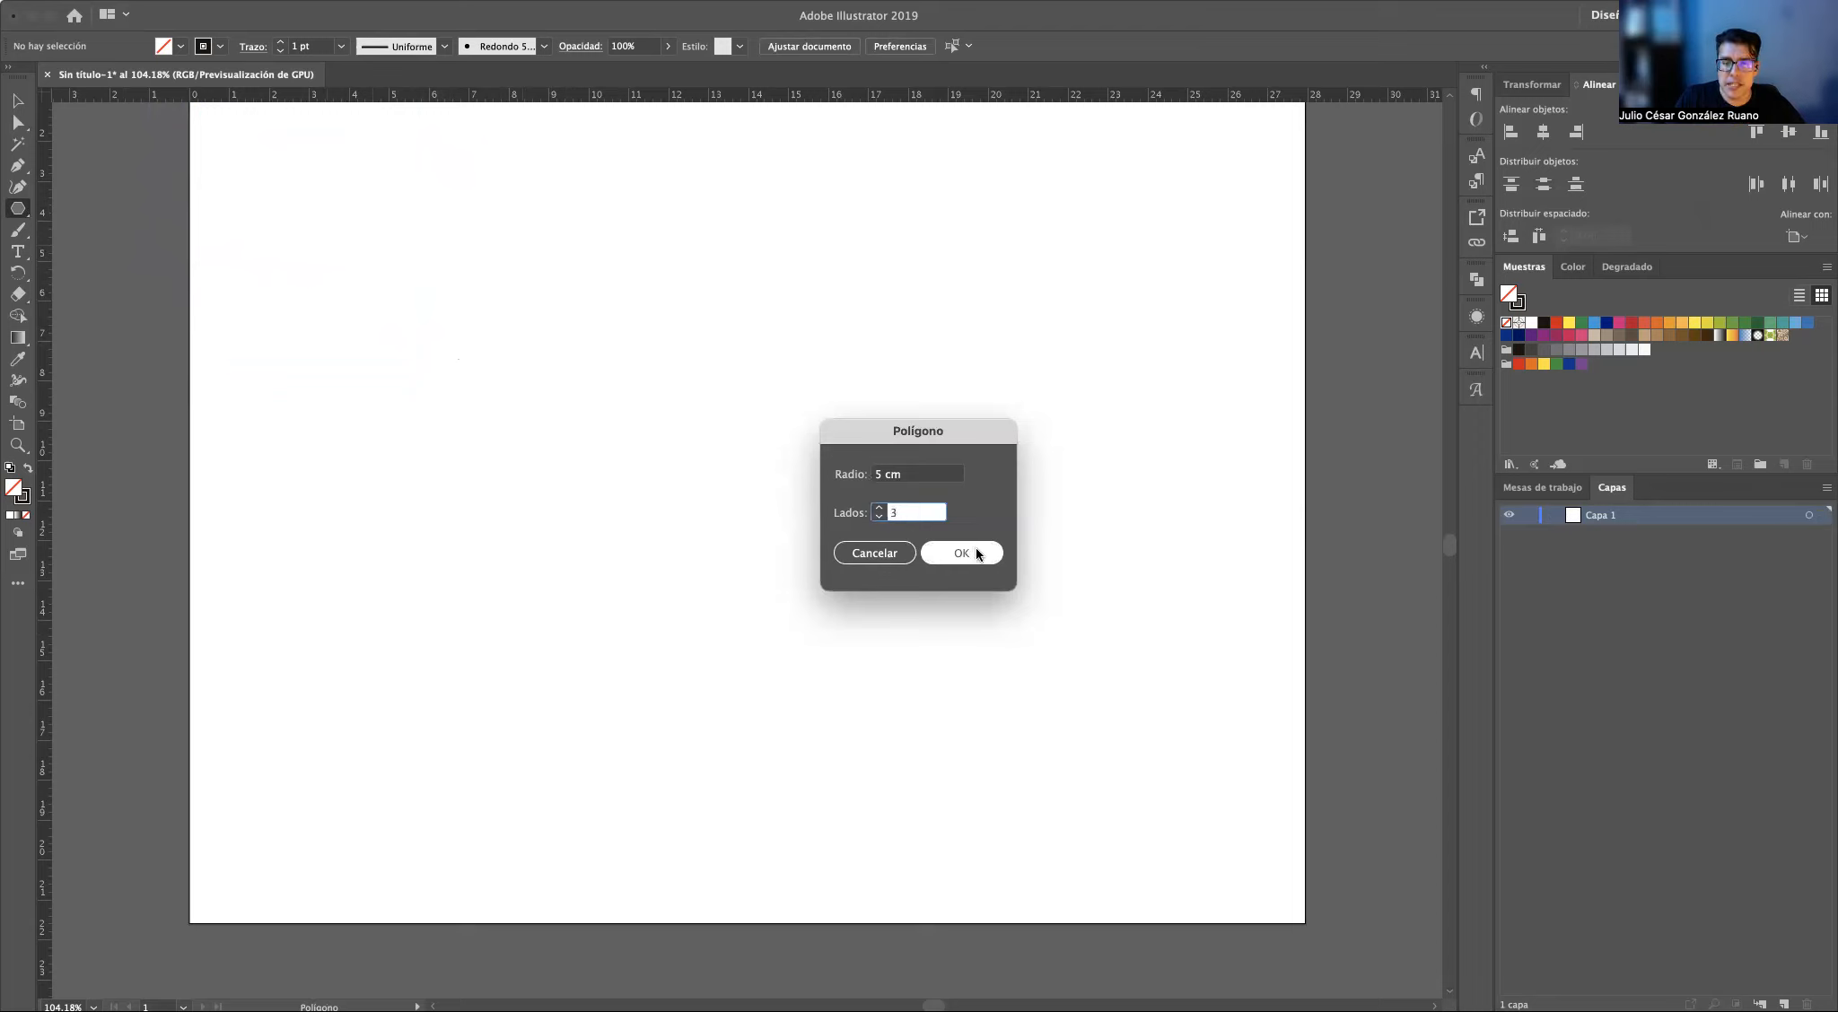
{"action": "left_click", "coordinate": [977, 551]}
{"action": "key", "text": "v"}
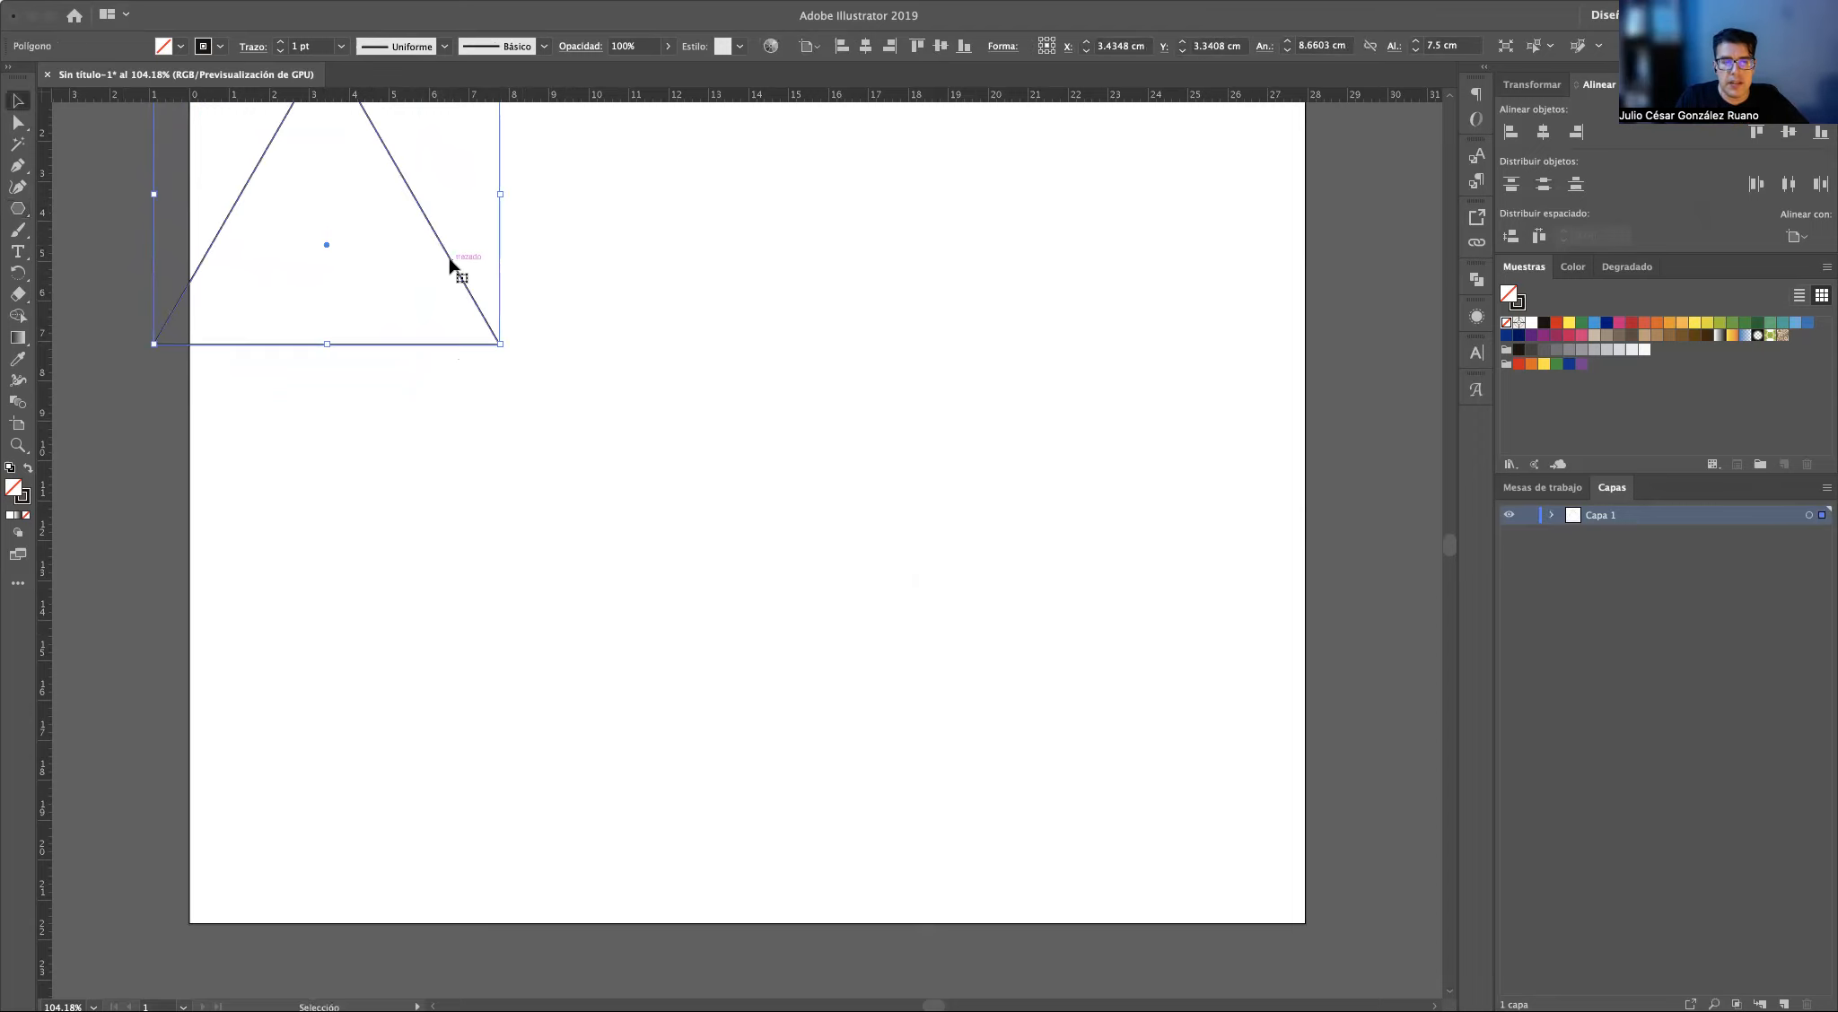
{"action": "left_click_drag", "start_coordinate": [489, 344], "coordinate": [673, 568]}
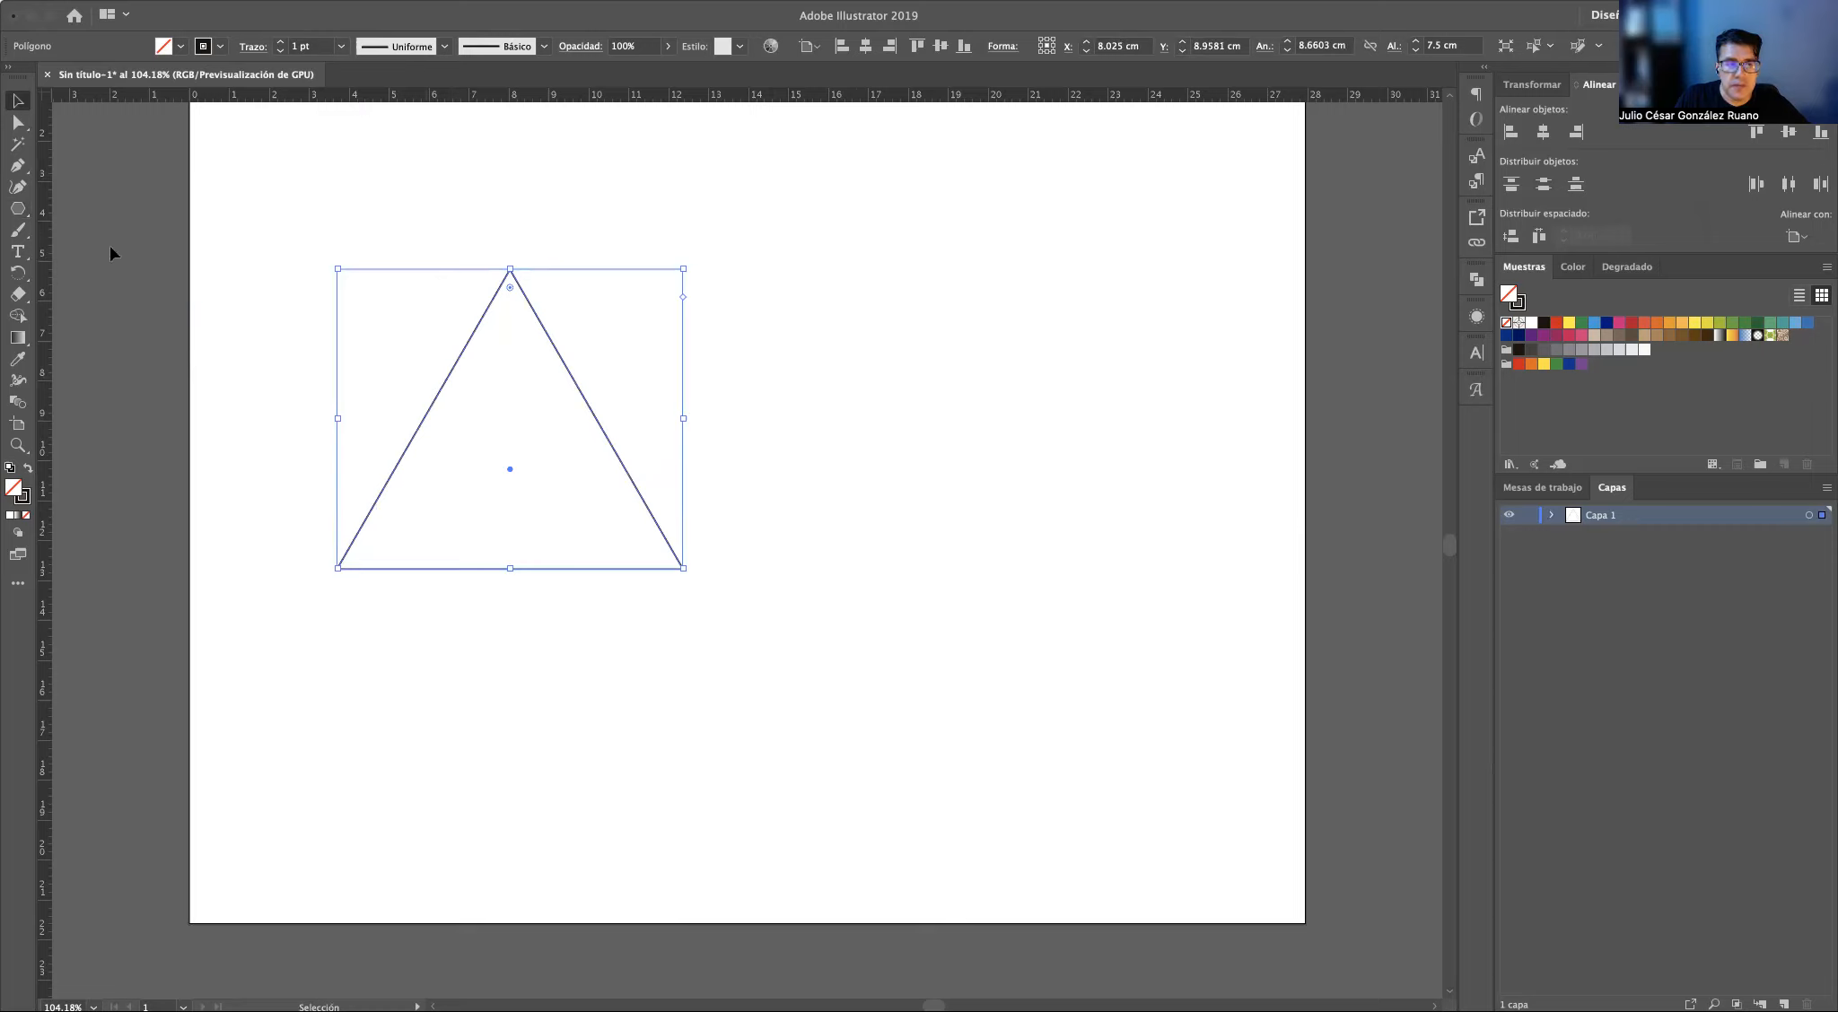
Create a pentagon with a 5 cm radius and 5 sides, and place it to the right of the triangle
{"action": "left_click", "coordinate": [26, 213]}
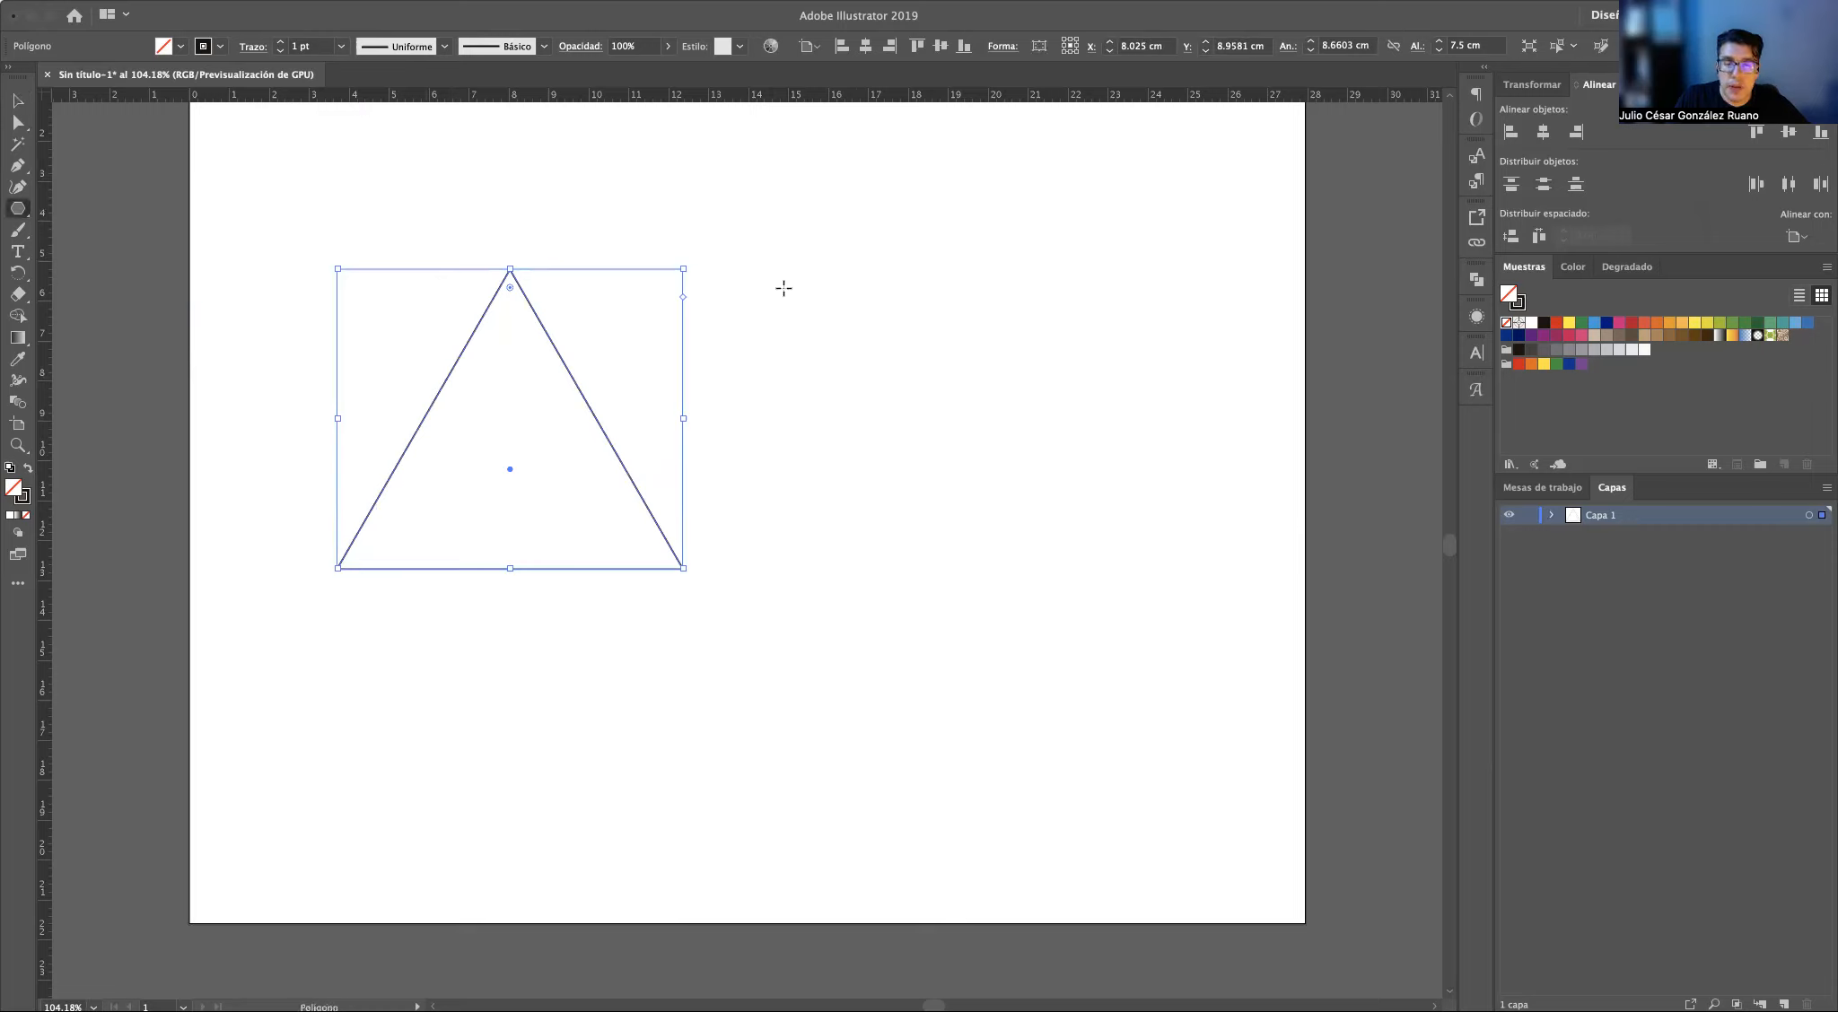
{"action": "left_click", "coordinate": [902, 271]}
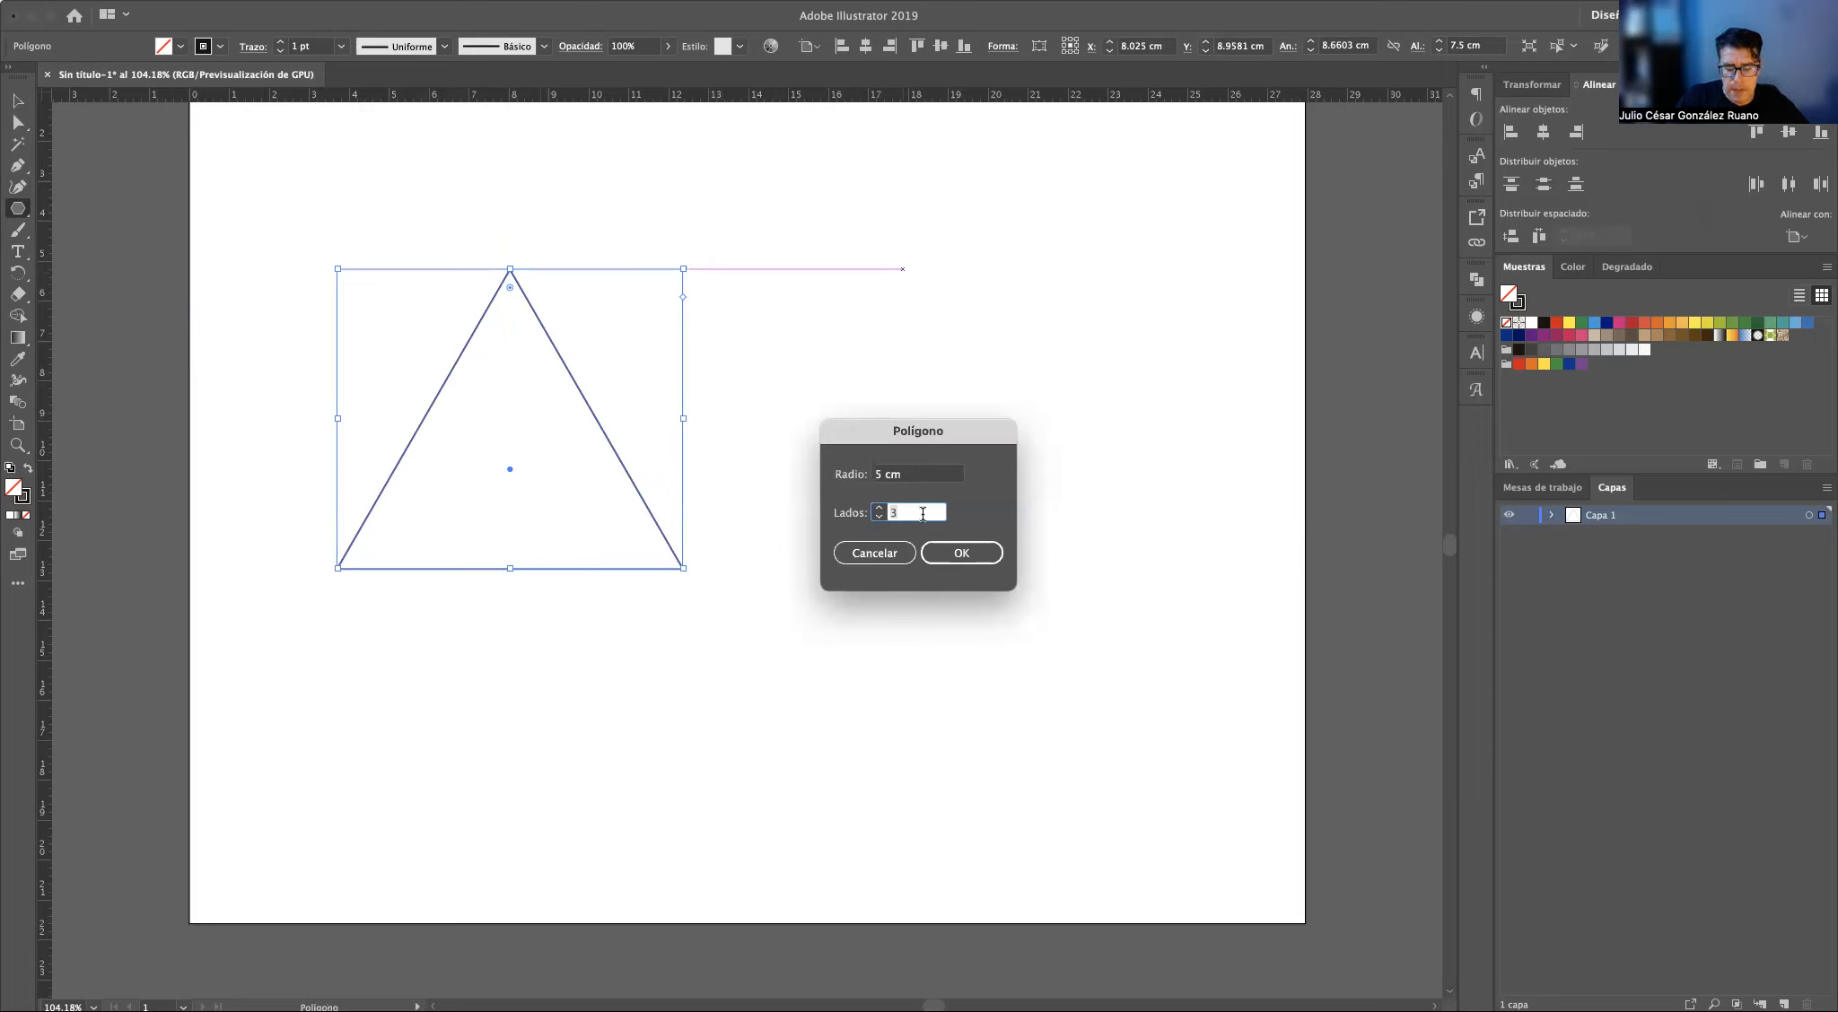
{"action": "key", "text": "Return"}
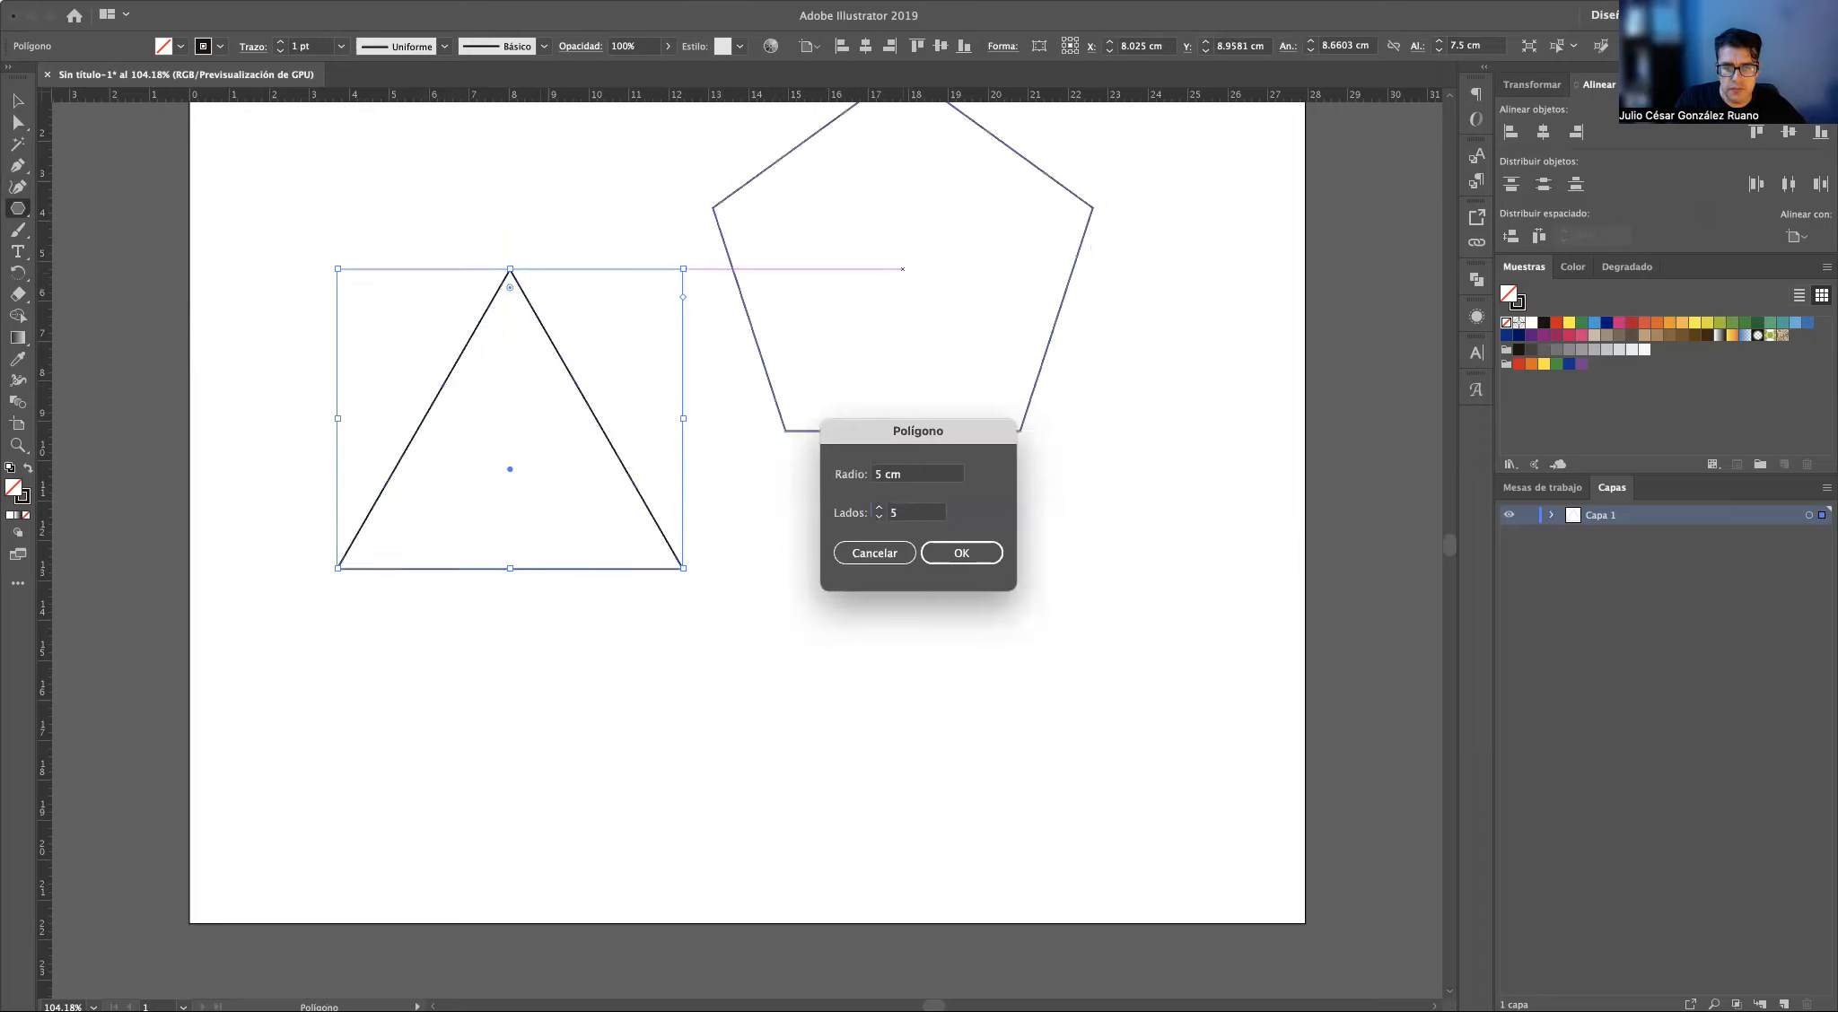
{"action": "key", "text": "v"}
{"action": "left_click_drag", "start_coordinate": [1018, 413], "coordinate": [1043, 538]}
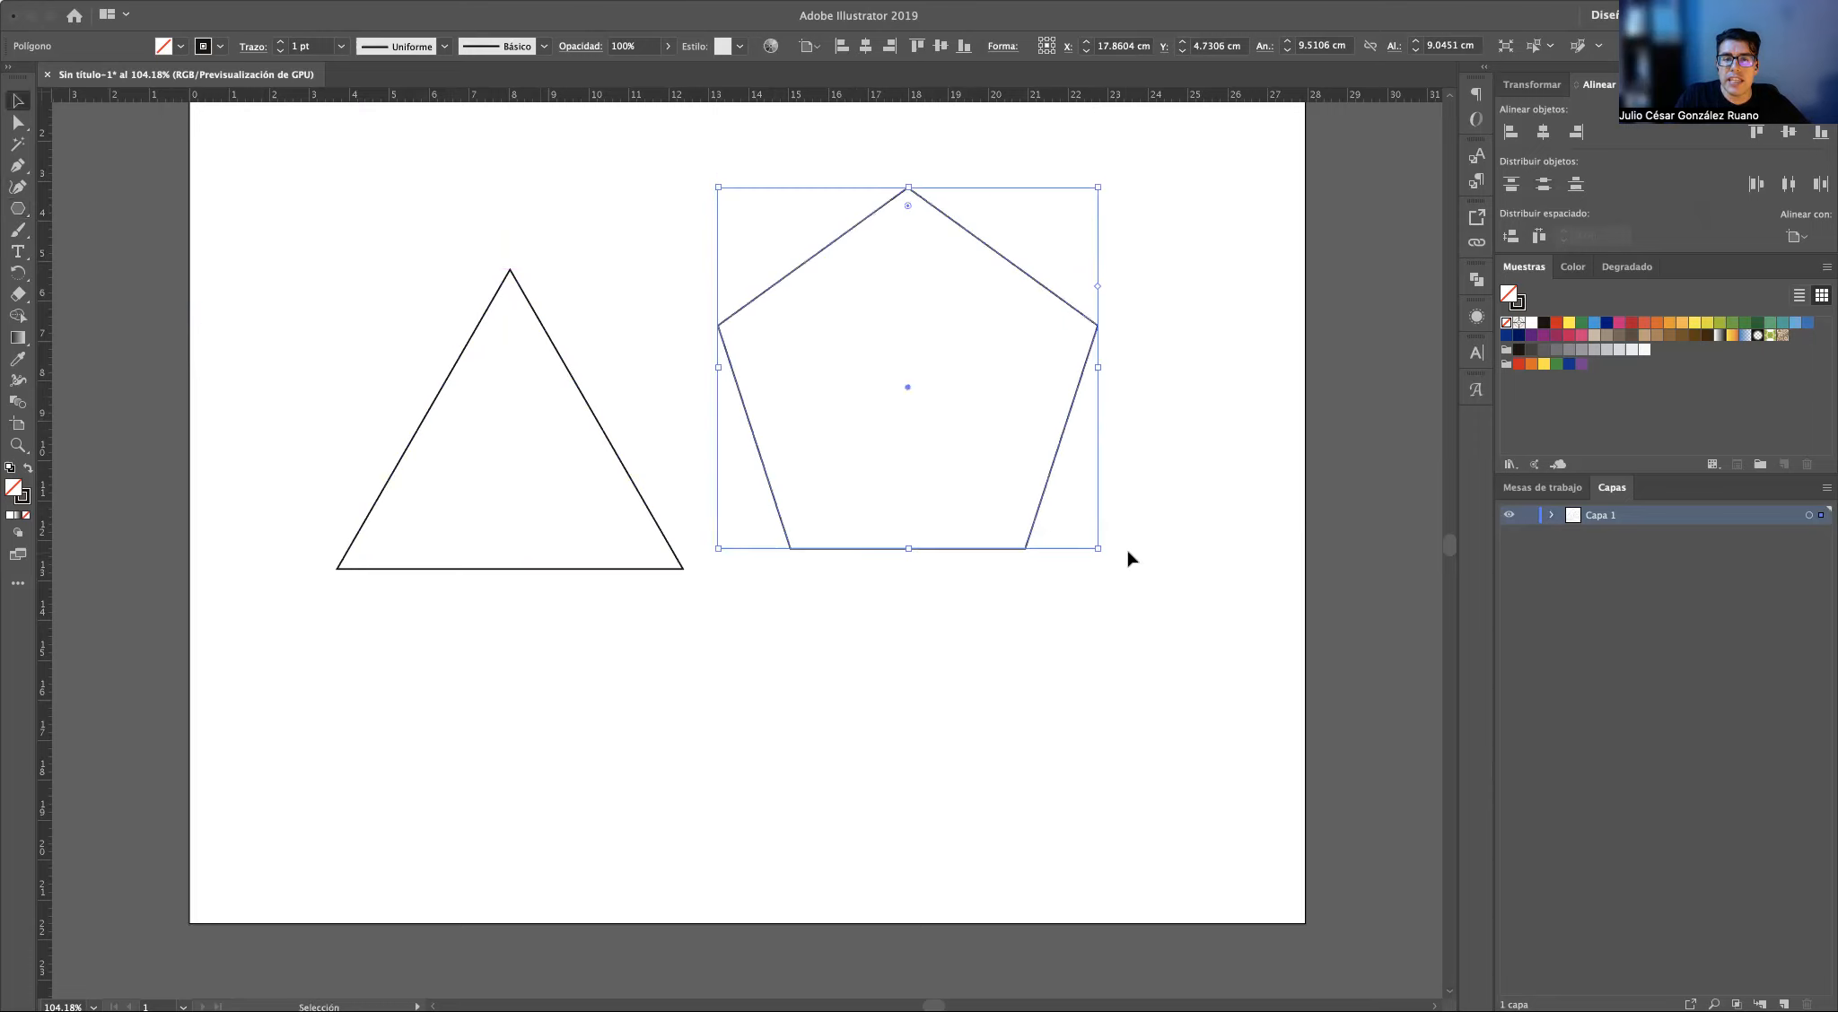
Rotate the pentagon 90° counterclockwise so one vertex points at the triangle, and deselect it
{"action": "left_click", "coordinate": [1075, 406]}
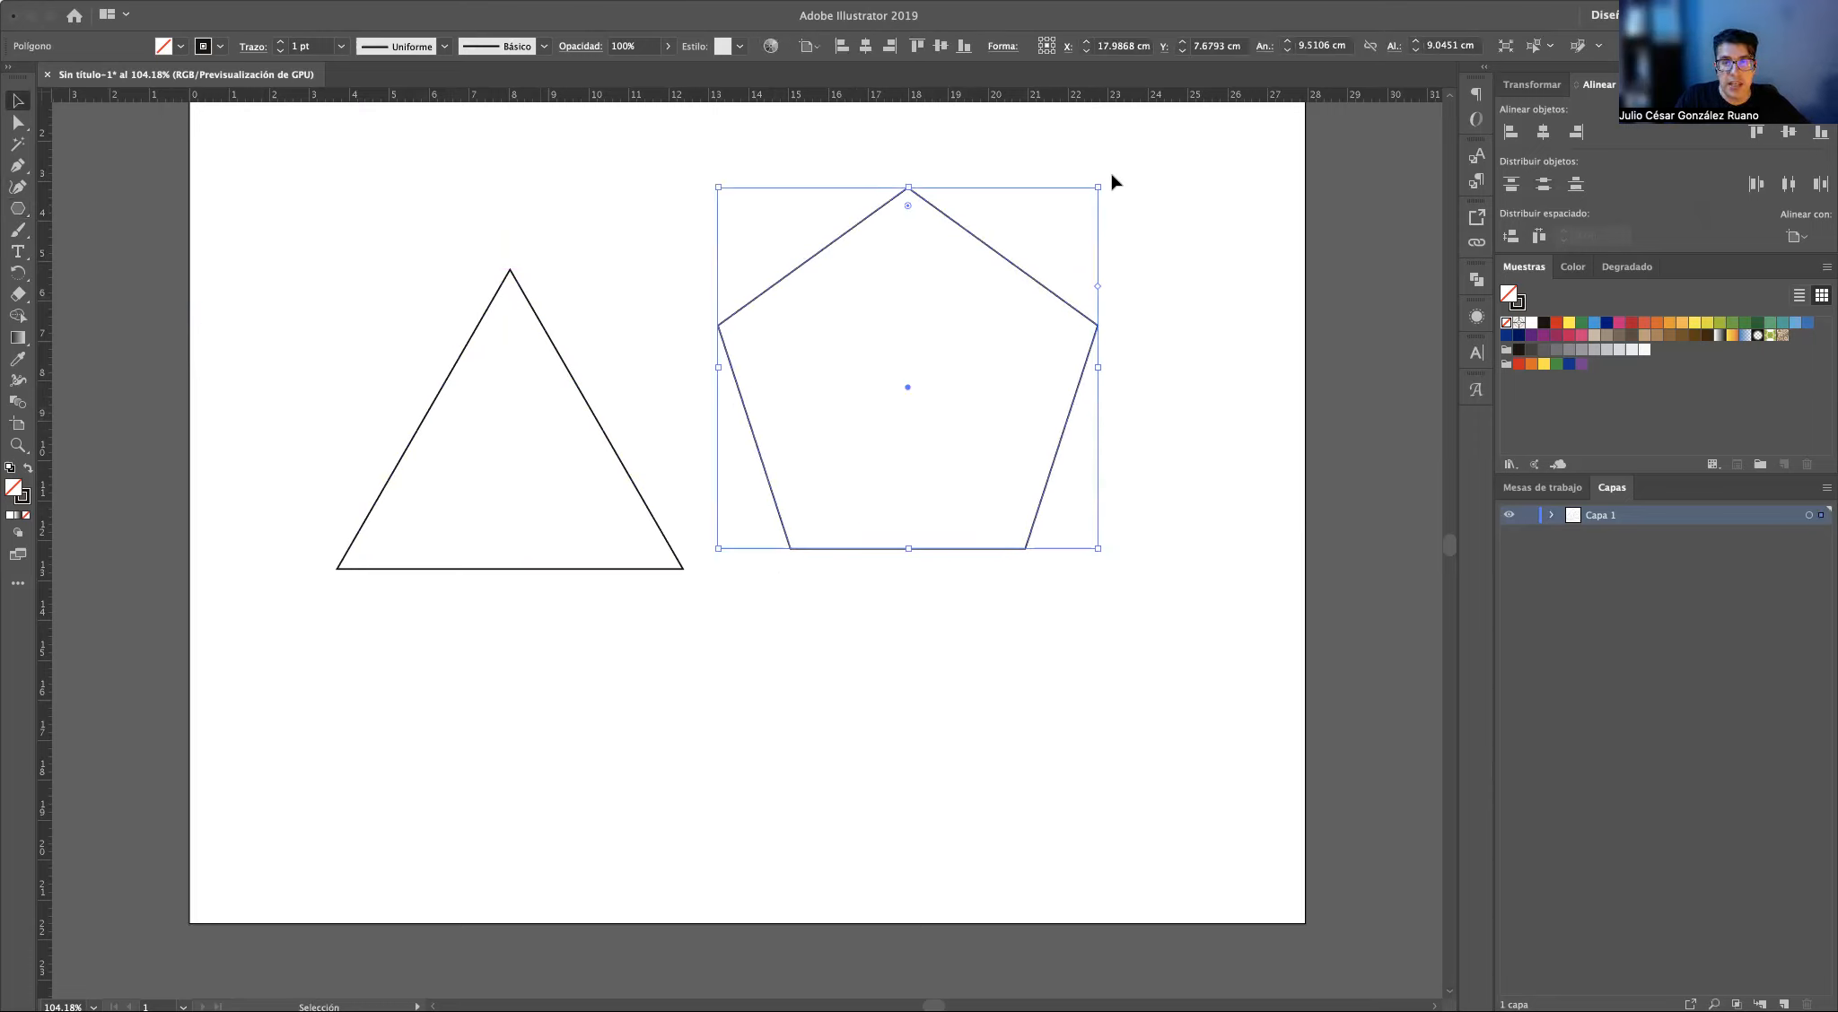
{"action": "left_click_drag", "start_coordinate": [1077, 178], "coordinate": [705, 211]}
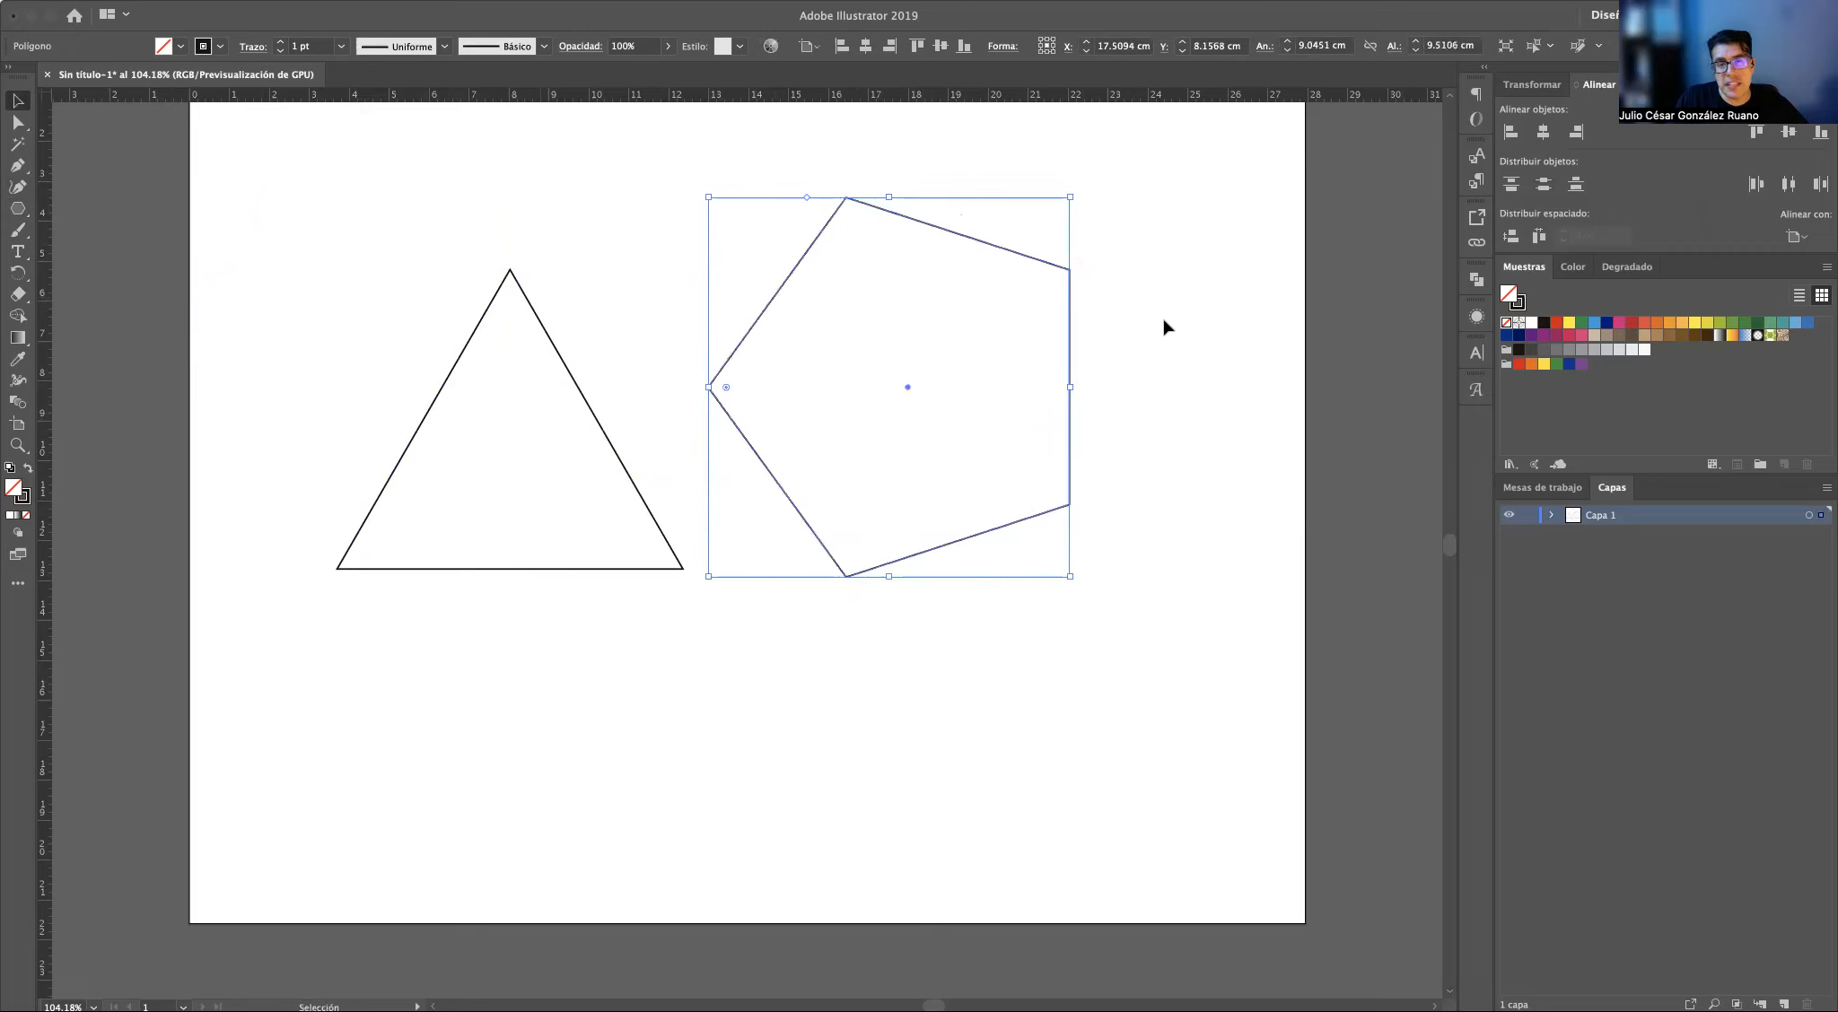
{"action": "left_click", "coordinate": [1230, 373]}
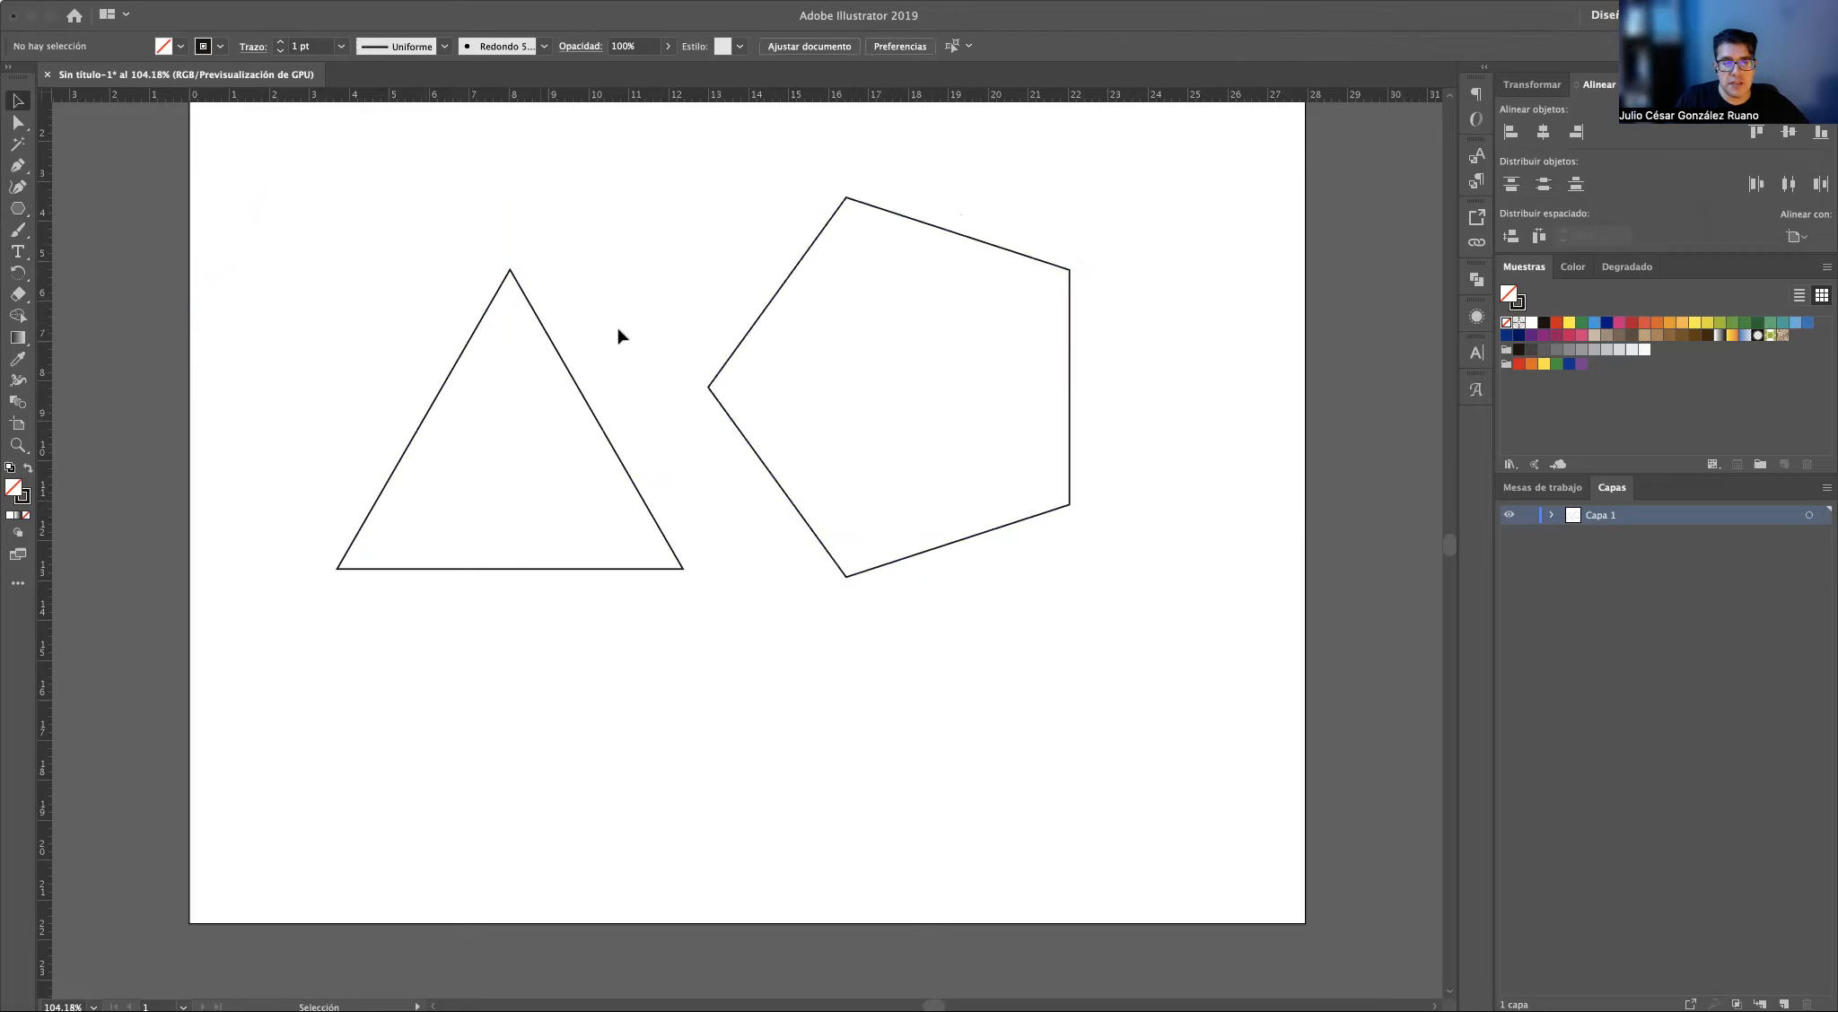
Create a six-sided polygon, place it on the artboard's right side, and shift the triangle and pentagon together toward the upper left
{"action": "left_click", "coordinate": [16, 208]}
{"action": "left_click", "coordinate": [647, 283]}
{"action": "type", "text": "6"}
{"action": "key", "text": "Return"}
{"action": "key", "text": "v"}
{"action": "left_click_drag", "start_coordinate": [801, 199], "coordinate": [1183, 408]}
{"action": "left_click_drag", "start_coordinate": [466, 221], "coordinate": [427, 250]}
{"action": "left_click", "coordinate": [1158, 624]}
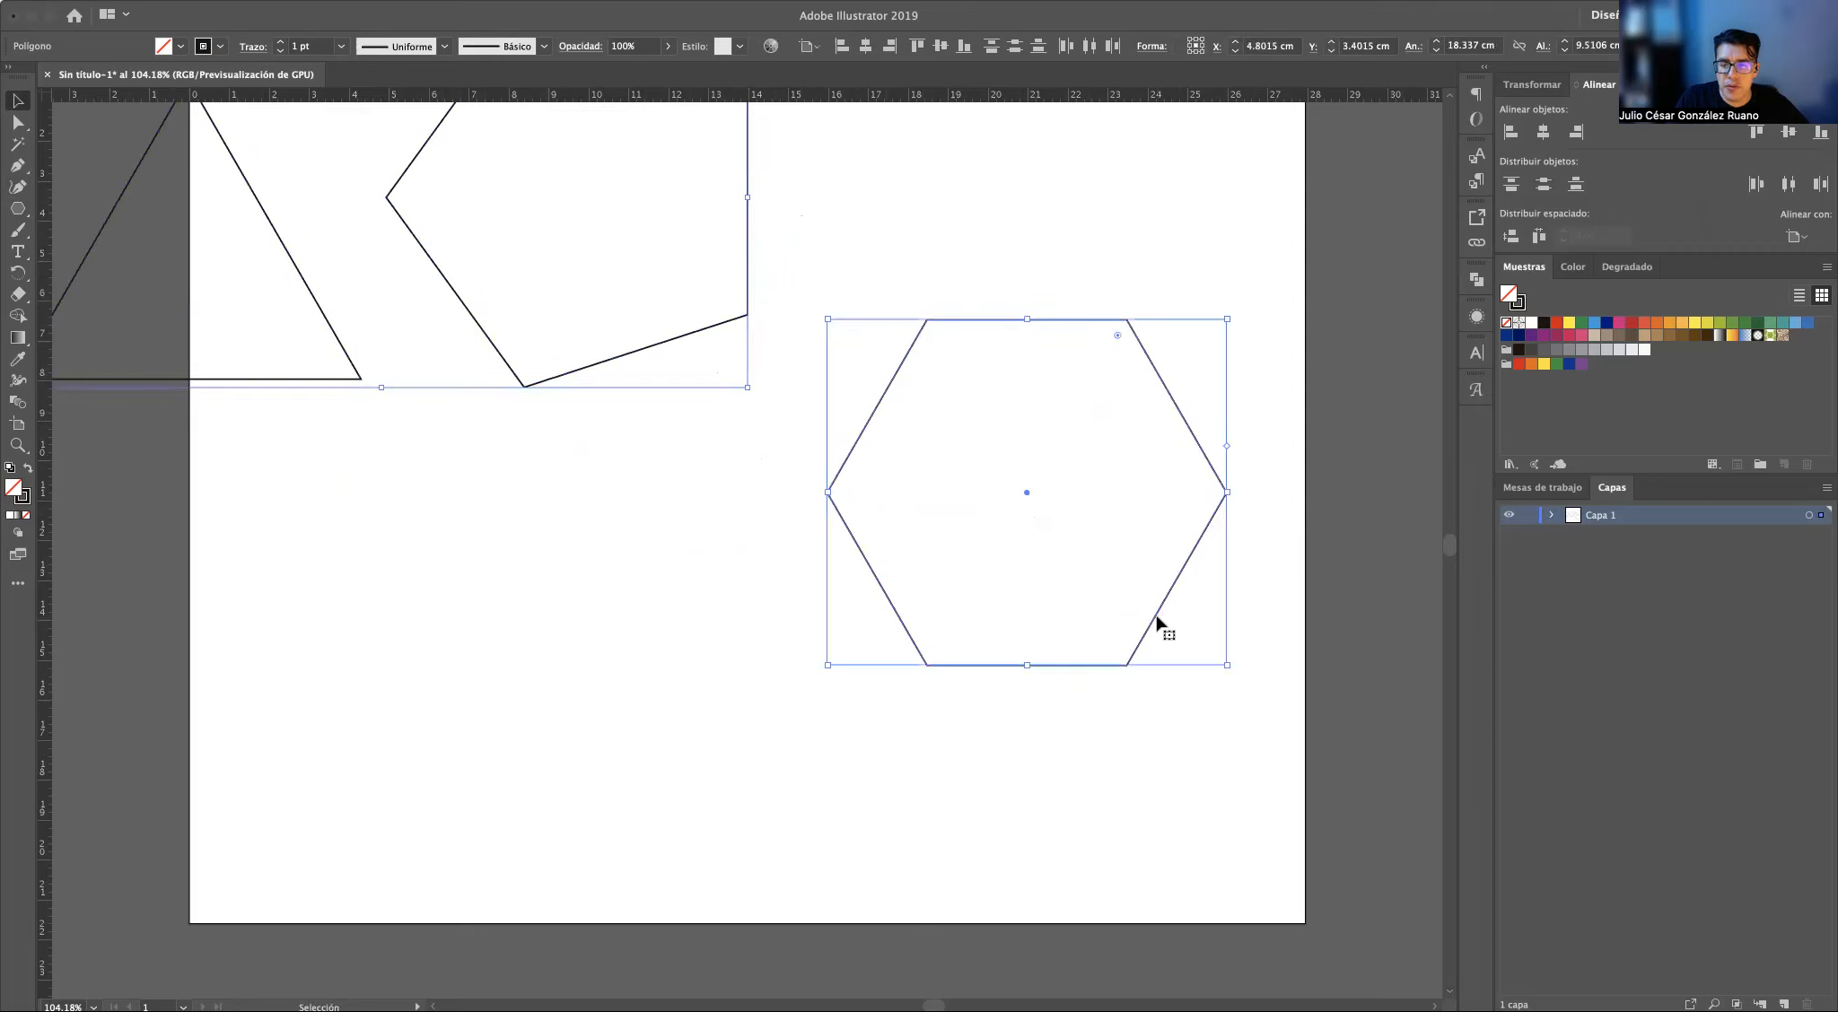
Rotate the hexagon so it stands on a vertex and shrink it to about 4.7 by 5.4 cm
{"action": "left_click_drag", "start_coordinate": [1229, 316], "coordinate": [1046, 746]}
{"action": "left_click", "coordinate": [1100, 644]}
Duplicate the hexagon four times, fitting the copies edge to edge into a honeycomb with two cells above three
{"action": "left_click_drag", "start_coordinate": [993, 649], "coordinate": [1073, 484]}
{"action": "key", "text": "super+z"}
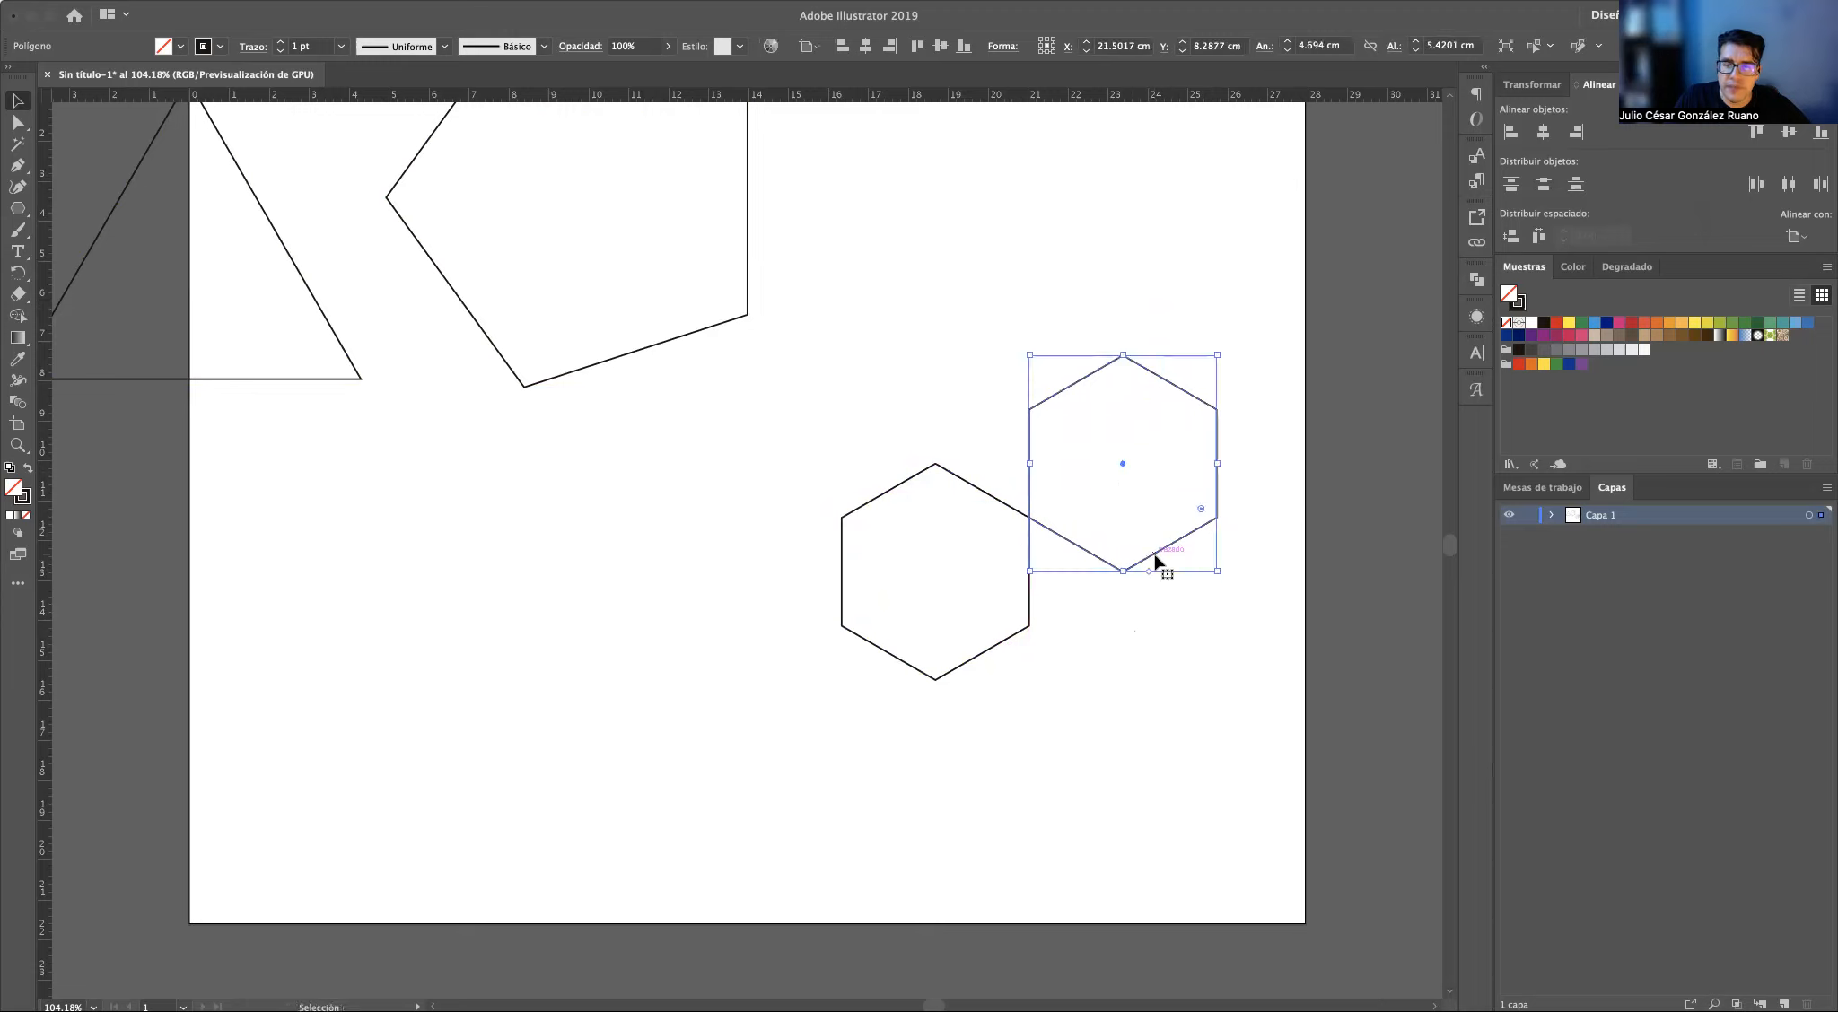
{"action": "left_click_drag", "start_coordinate": [1157, 564], "coordinate": [1170, 664]}
{"action": "left_click", "coordinate": [1106, 520]}
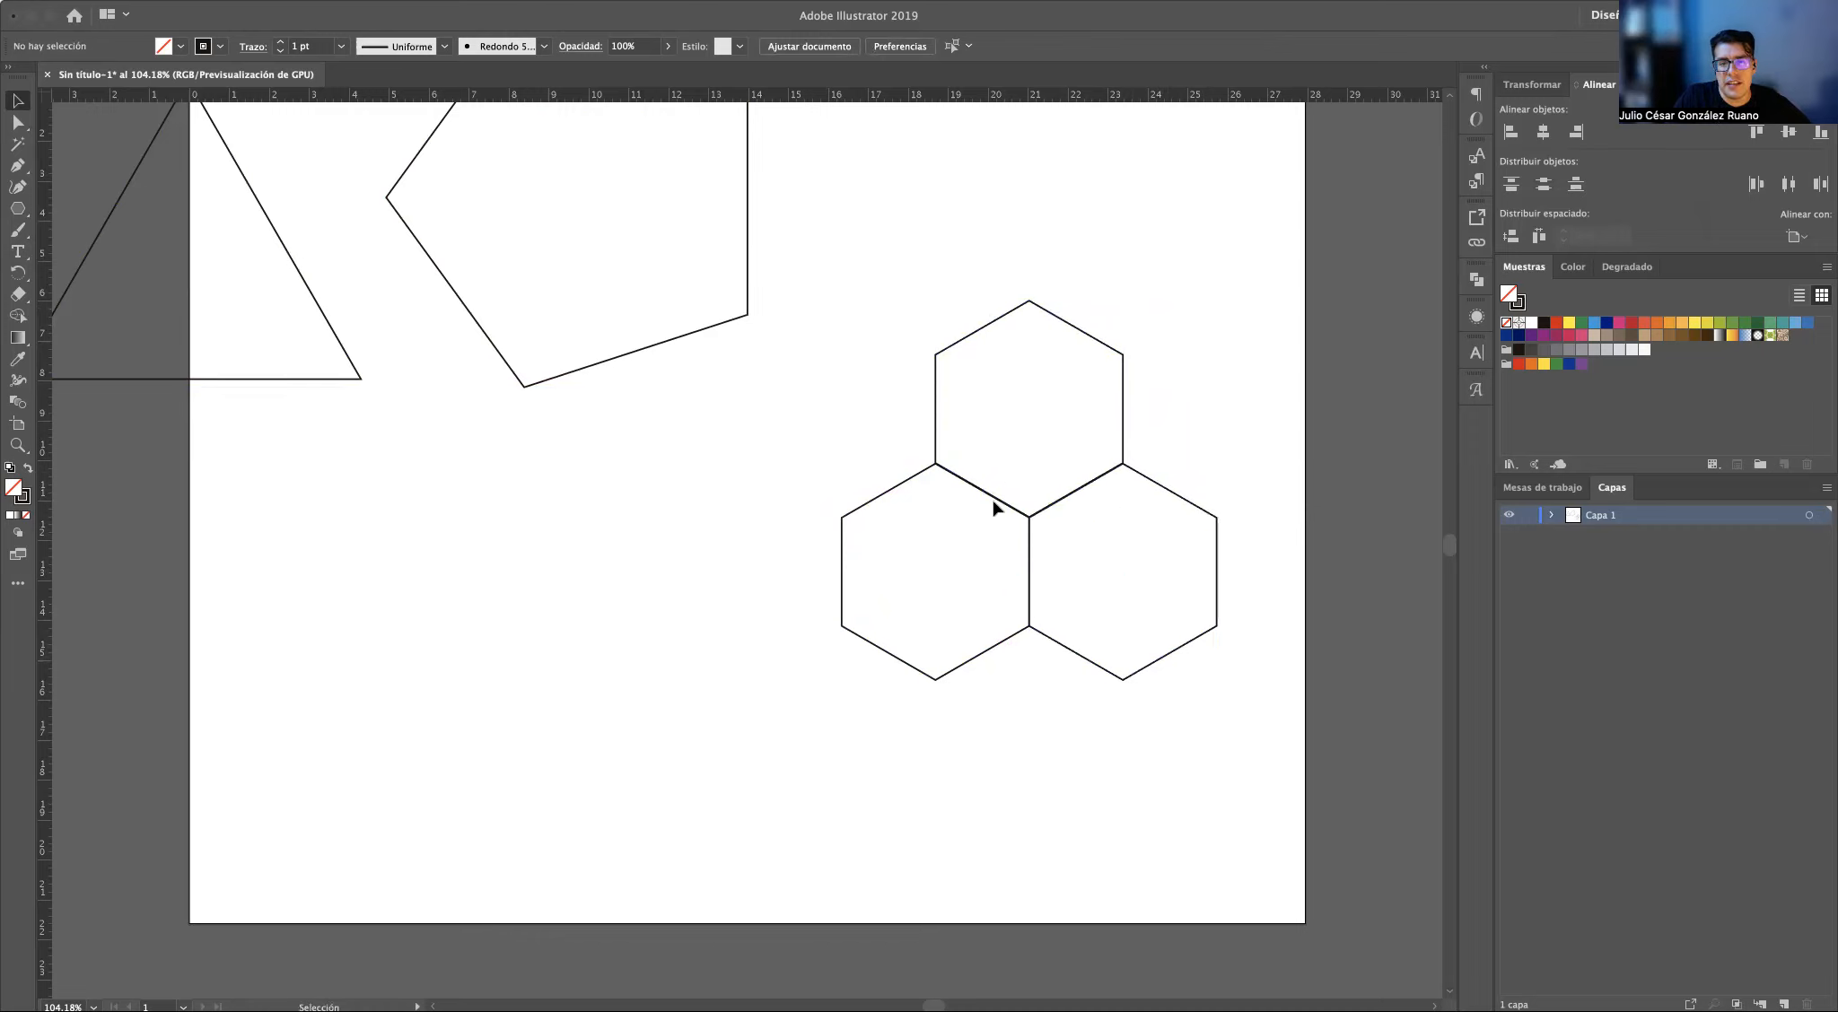
{"action": "left_click_drag", "start_coordinate": [938, 433], "coordinate": [745, 430]}
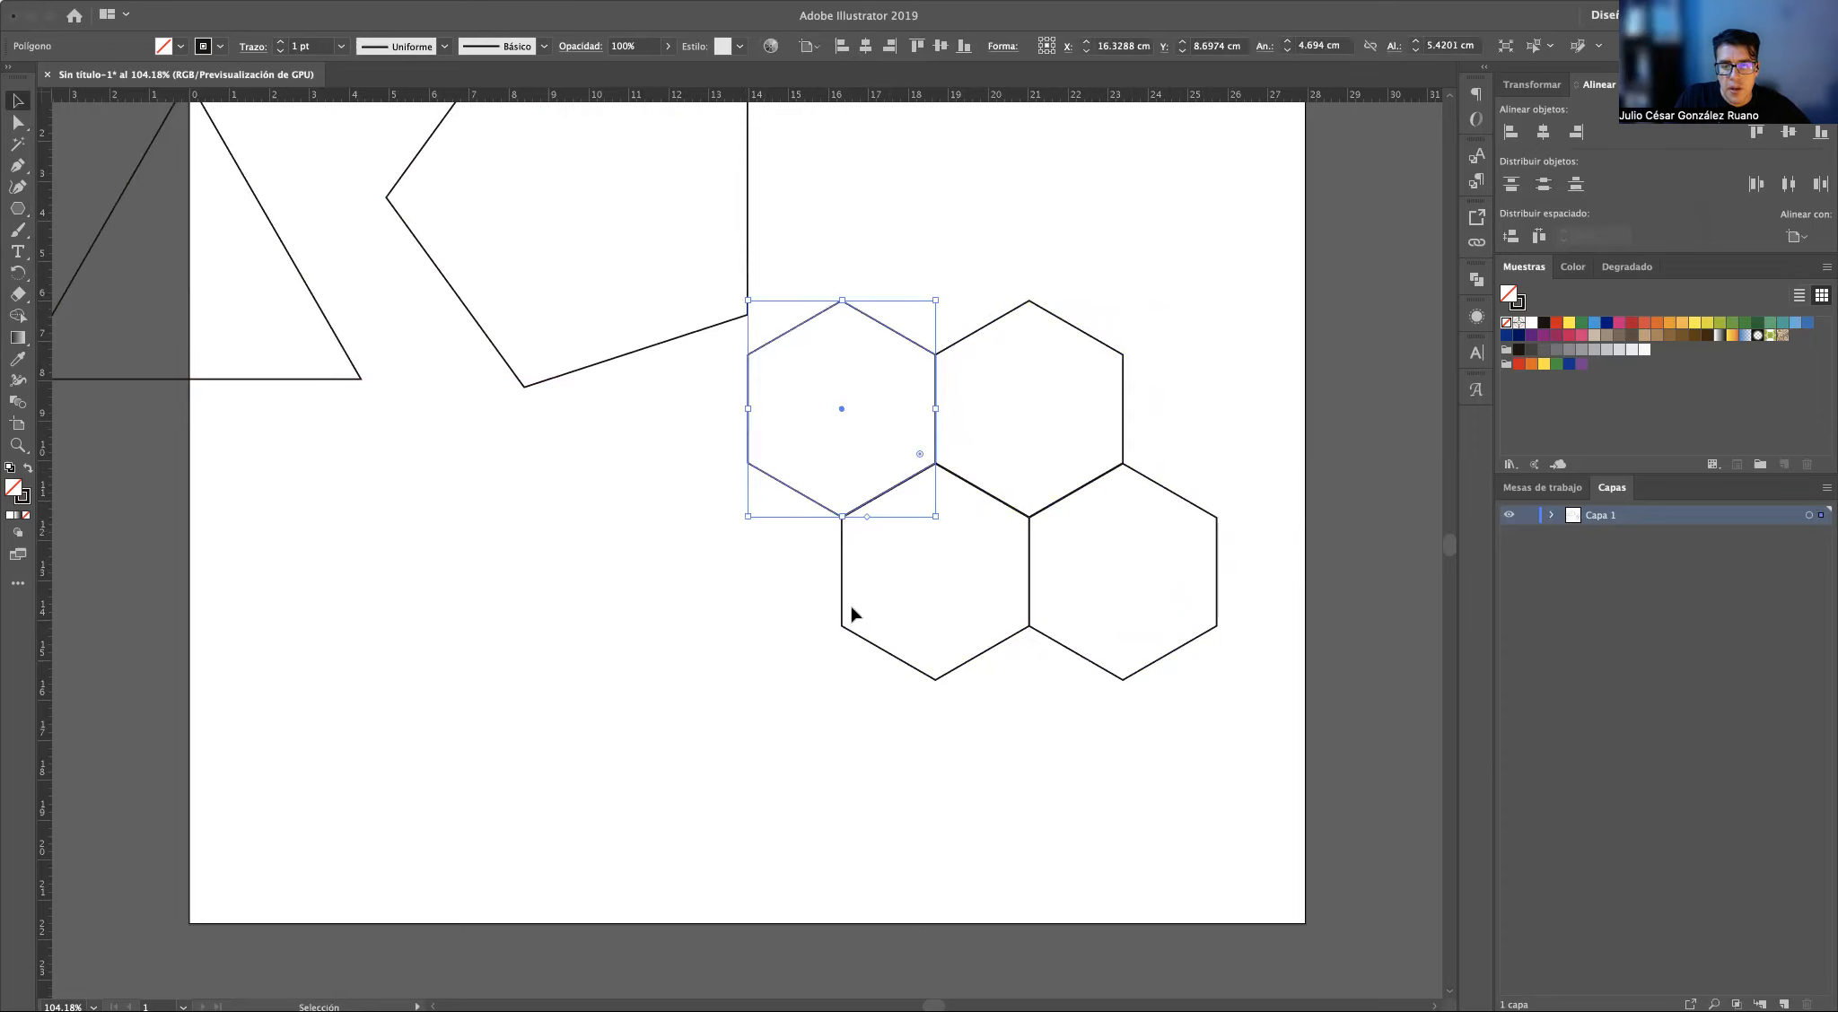
{"action": "left_click_drag", "start_coordinate": [811, 503], "coordinate": [715, 666]}
{"action": "left_click", "coordinate": [1067, 738]}
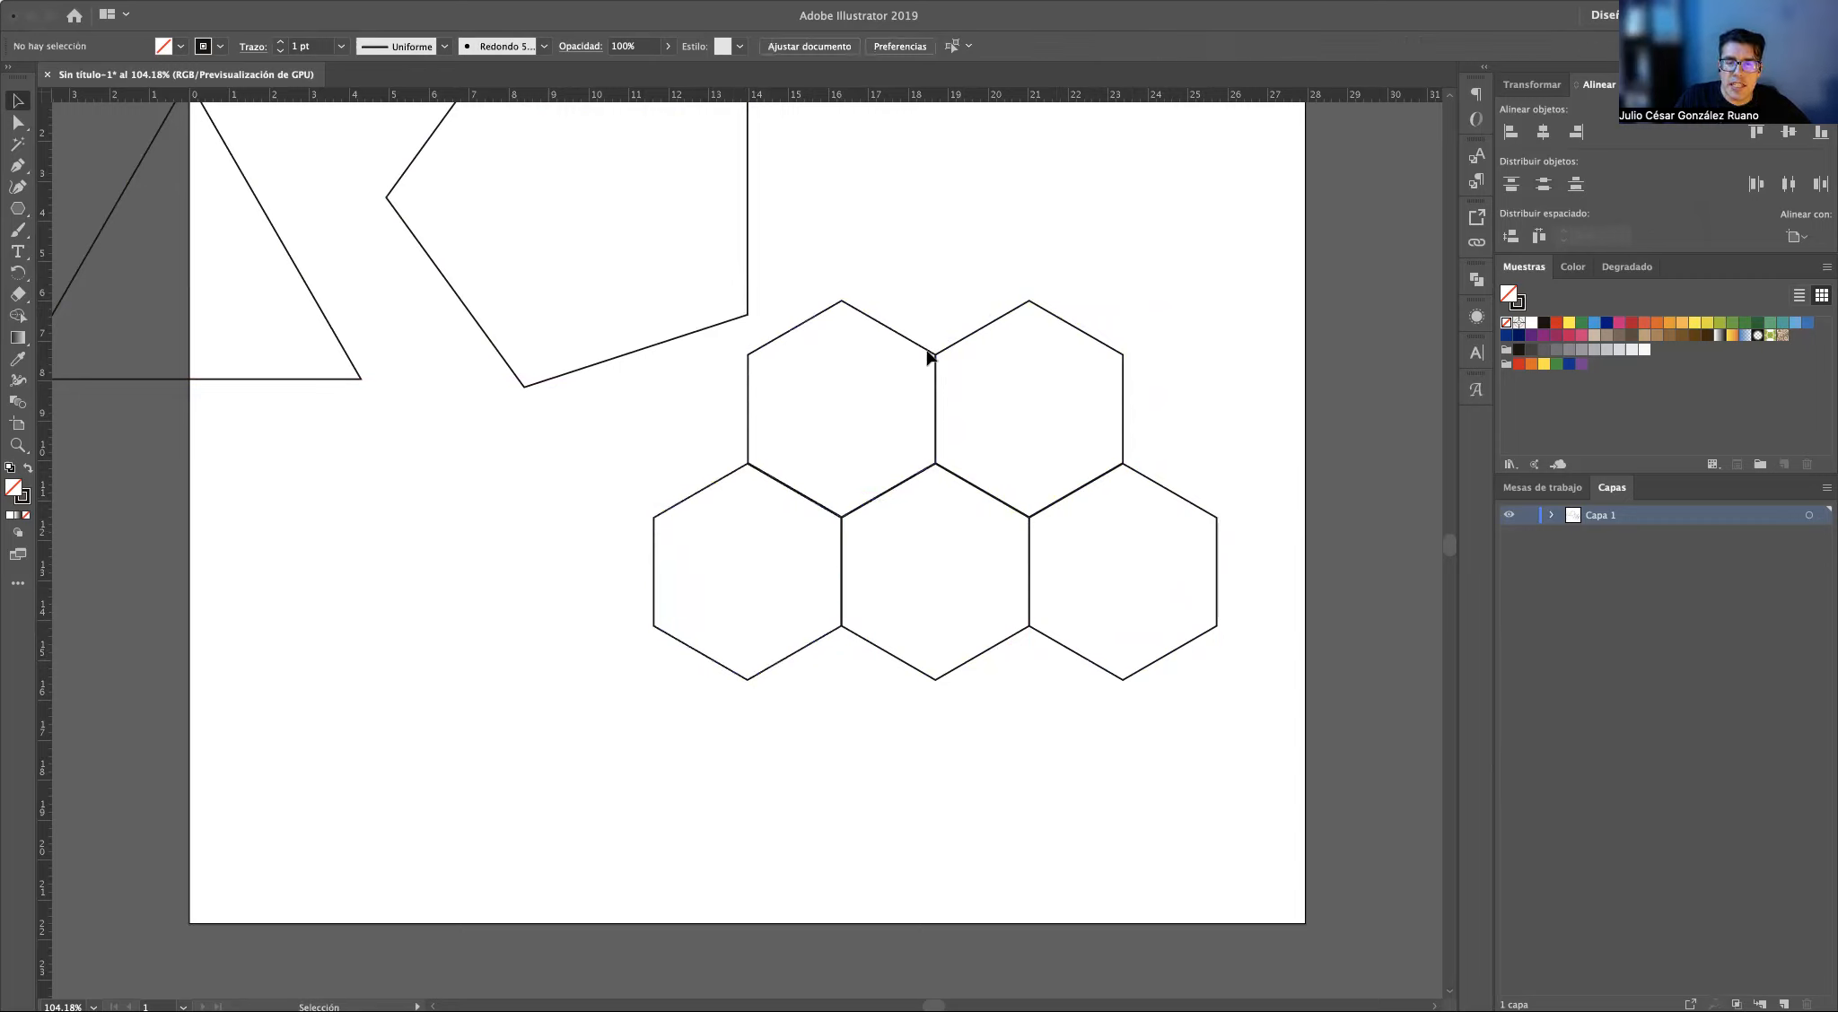
Try placing the honeycomb's upper-left hexagon below its bottom row, and undo it
{"action": "left_click_drag", "start_coordinate": [929, 353], "coordinate": [916, 680]}
{"action": "key", "text": "super+z"}
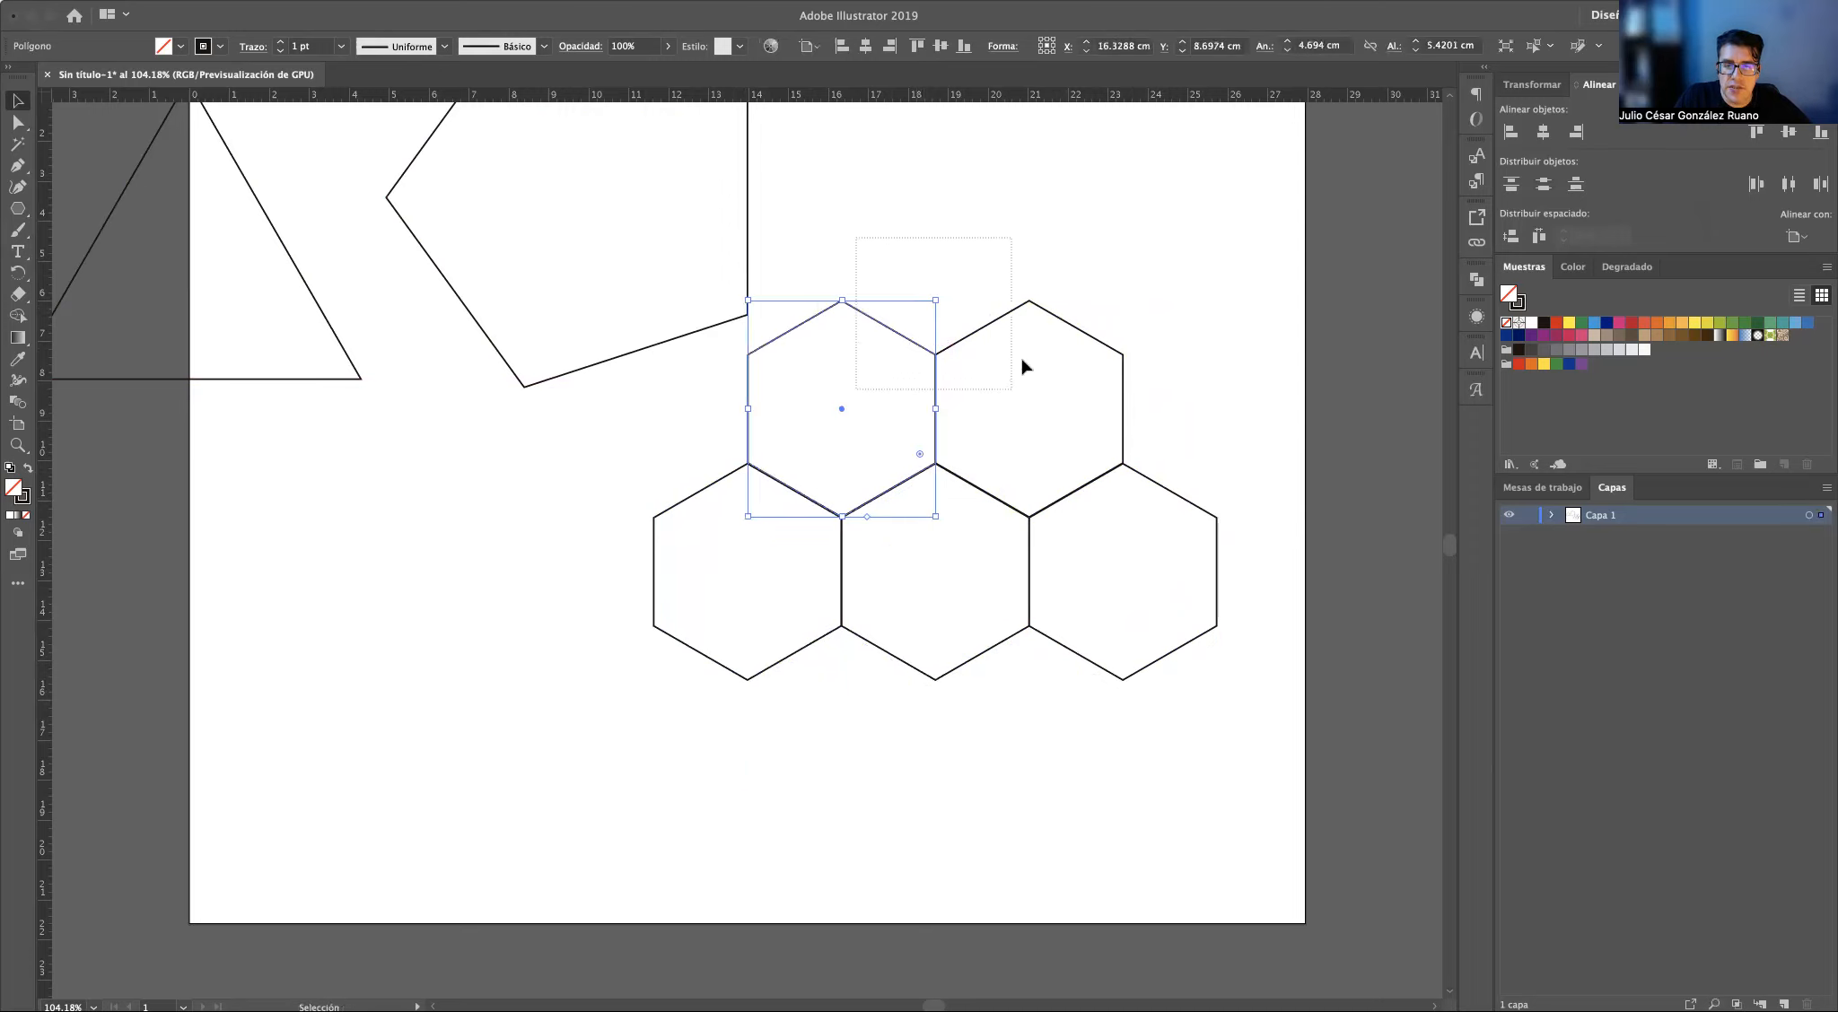
Duplicate the honeycomb's two upper hexagons together directly below the middle row, fitting the copies edge to edge
{"action": "left_click", "coordinate": [1005, 316], "text": "shift"}
{"action": "left_click_drag", "start_coordinate": [1002, 320], "coordinate": [1003, 648]}
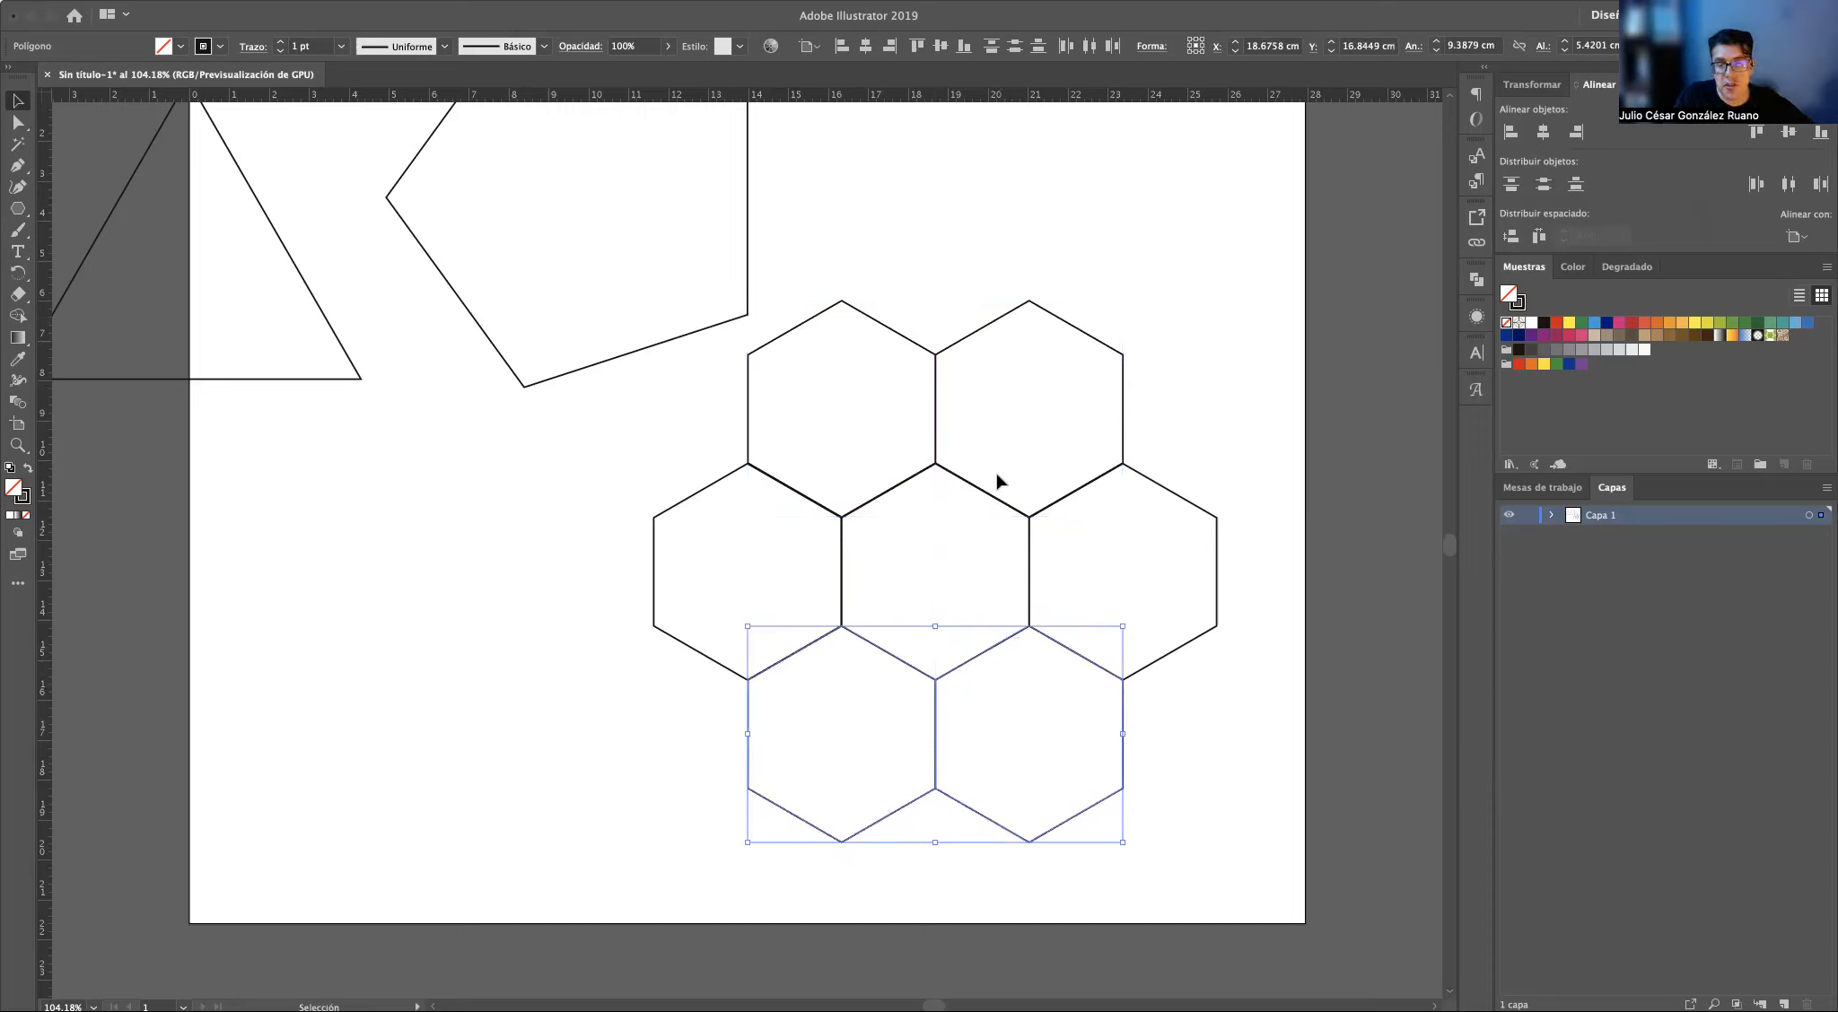
{"action": "left_click", "coordinate": [1052, 226]}
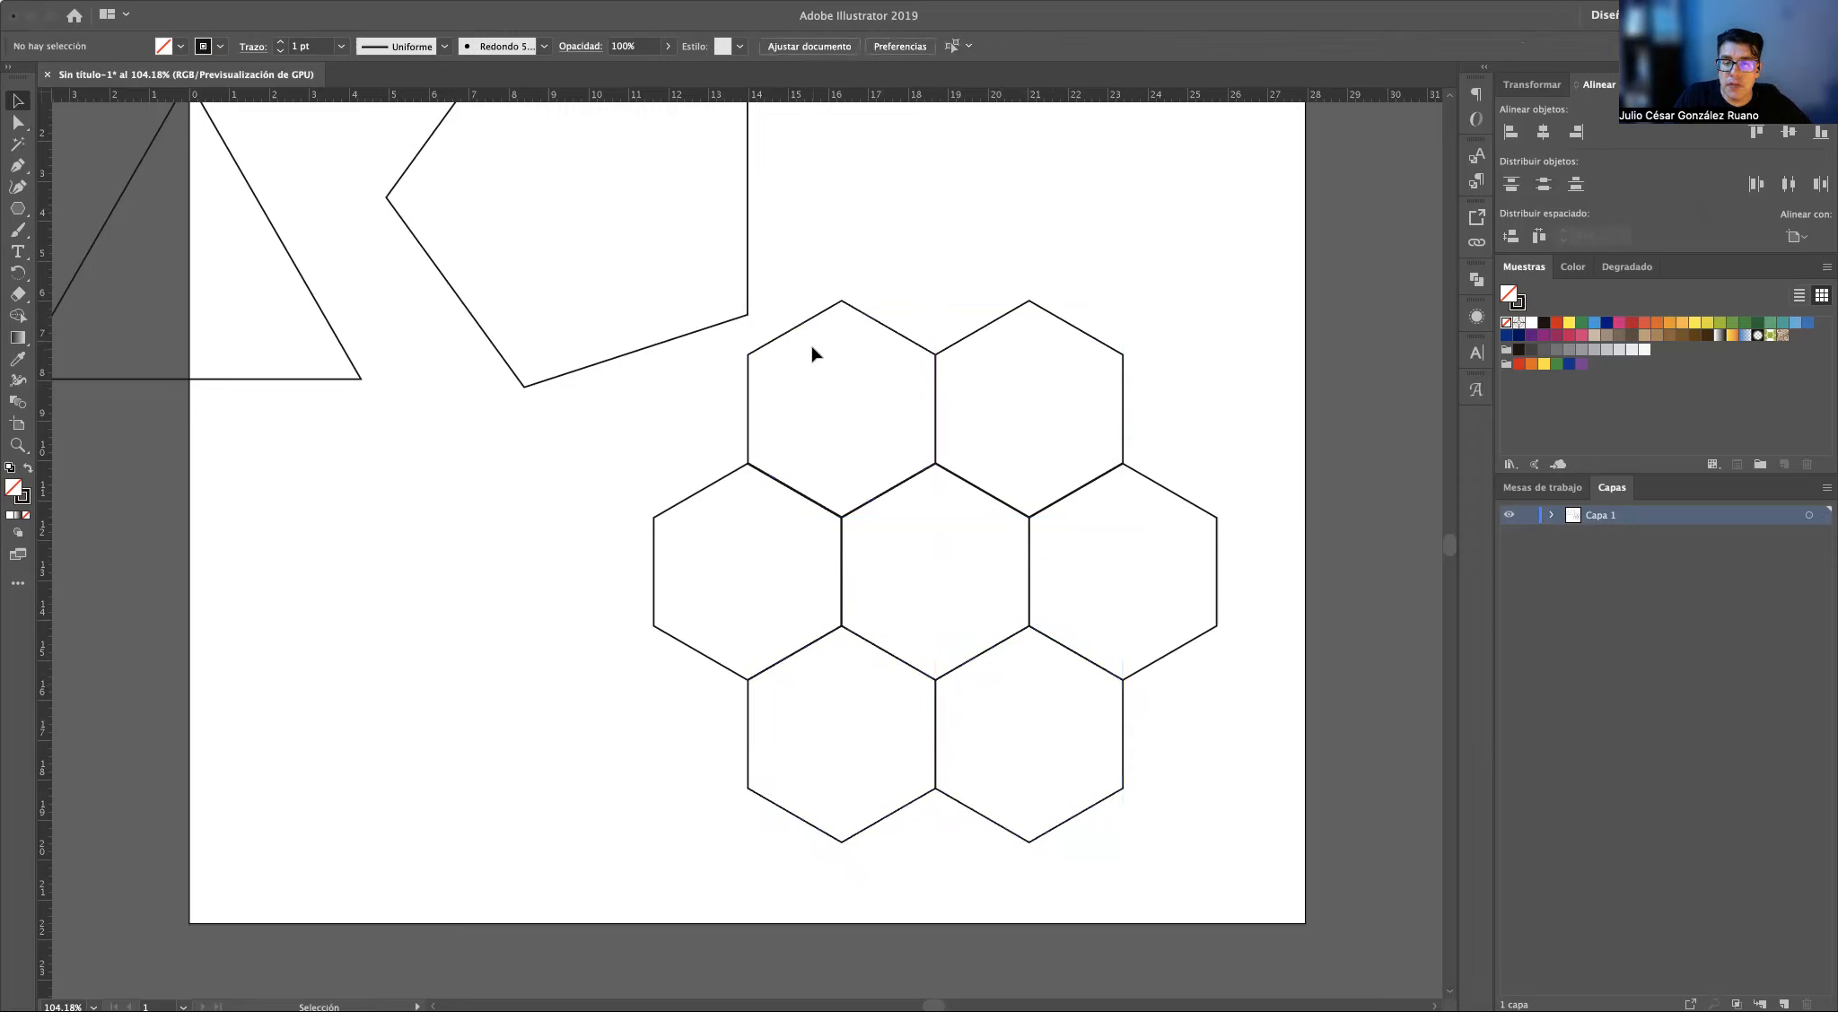
Fill the honeycomb's upper-left, middle-right and lower-left hexagons with black
{"action": "left_click_drag", "start_coordinate": [656, 357], "coordinate": [390, 345]}
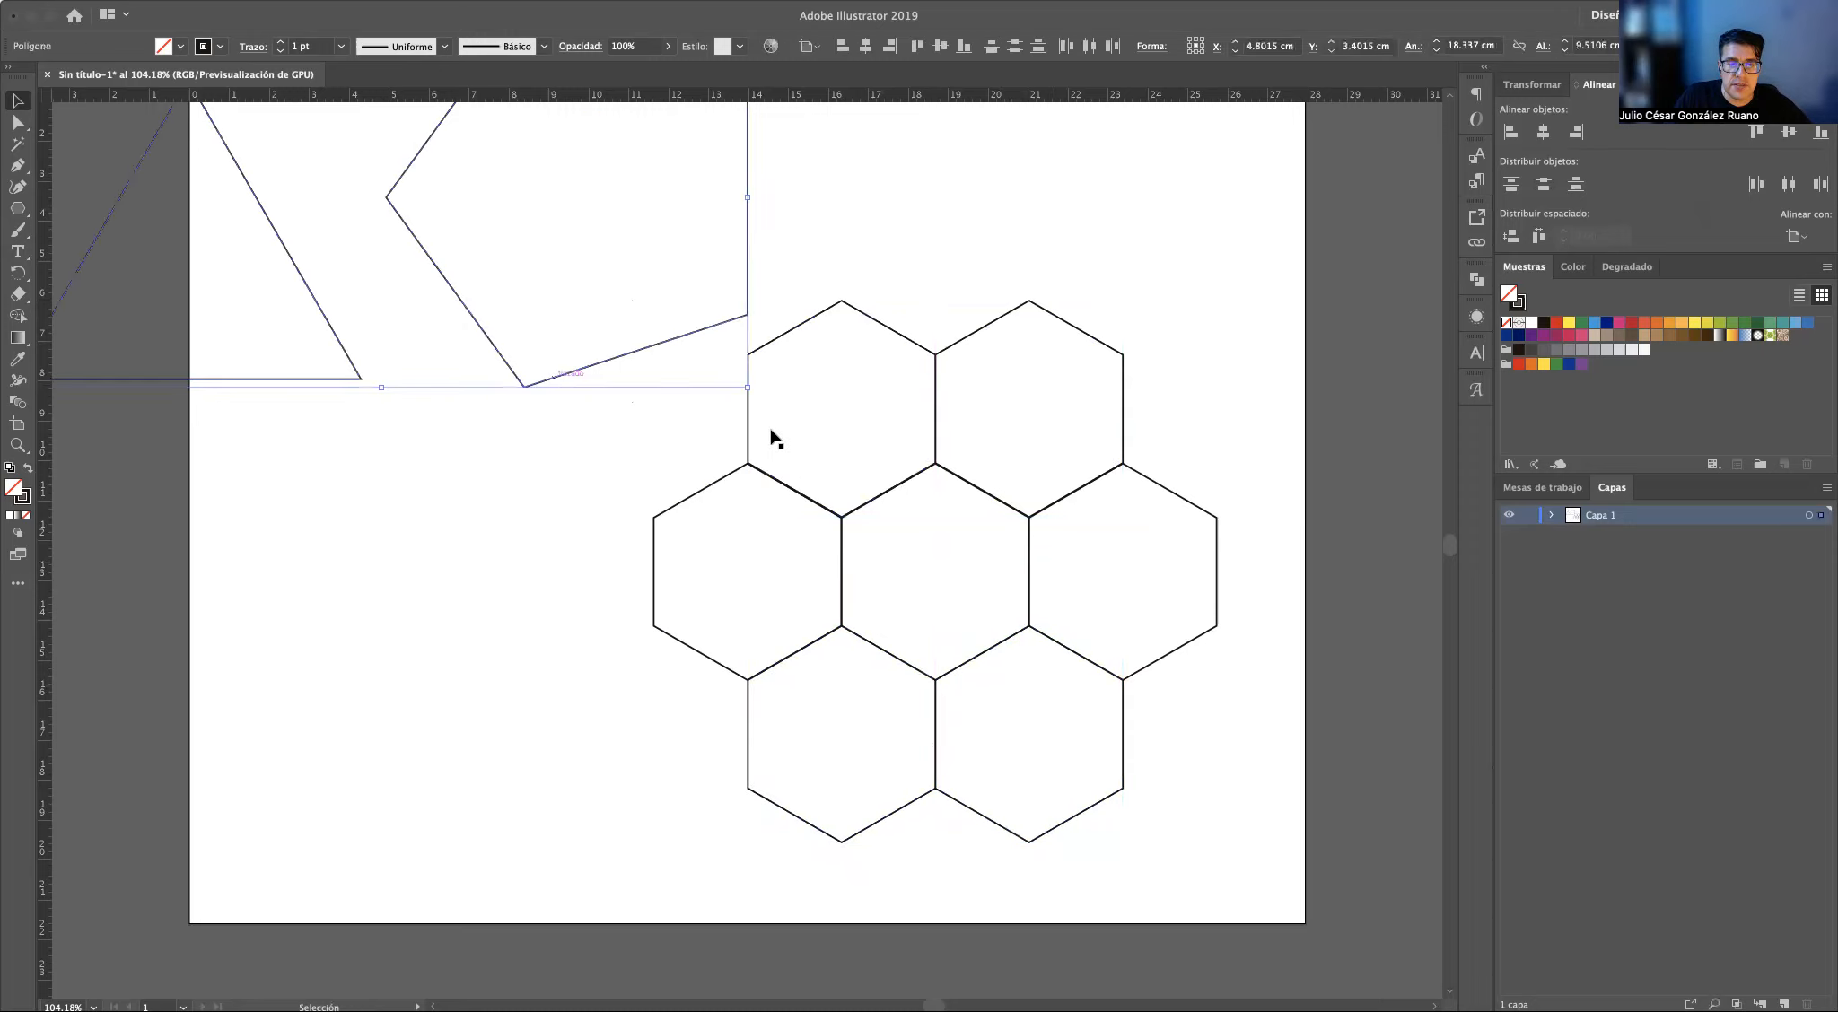
{"action": "left_click", "coordinate": [855, 311]}
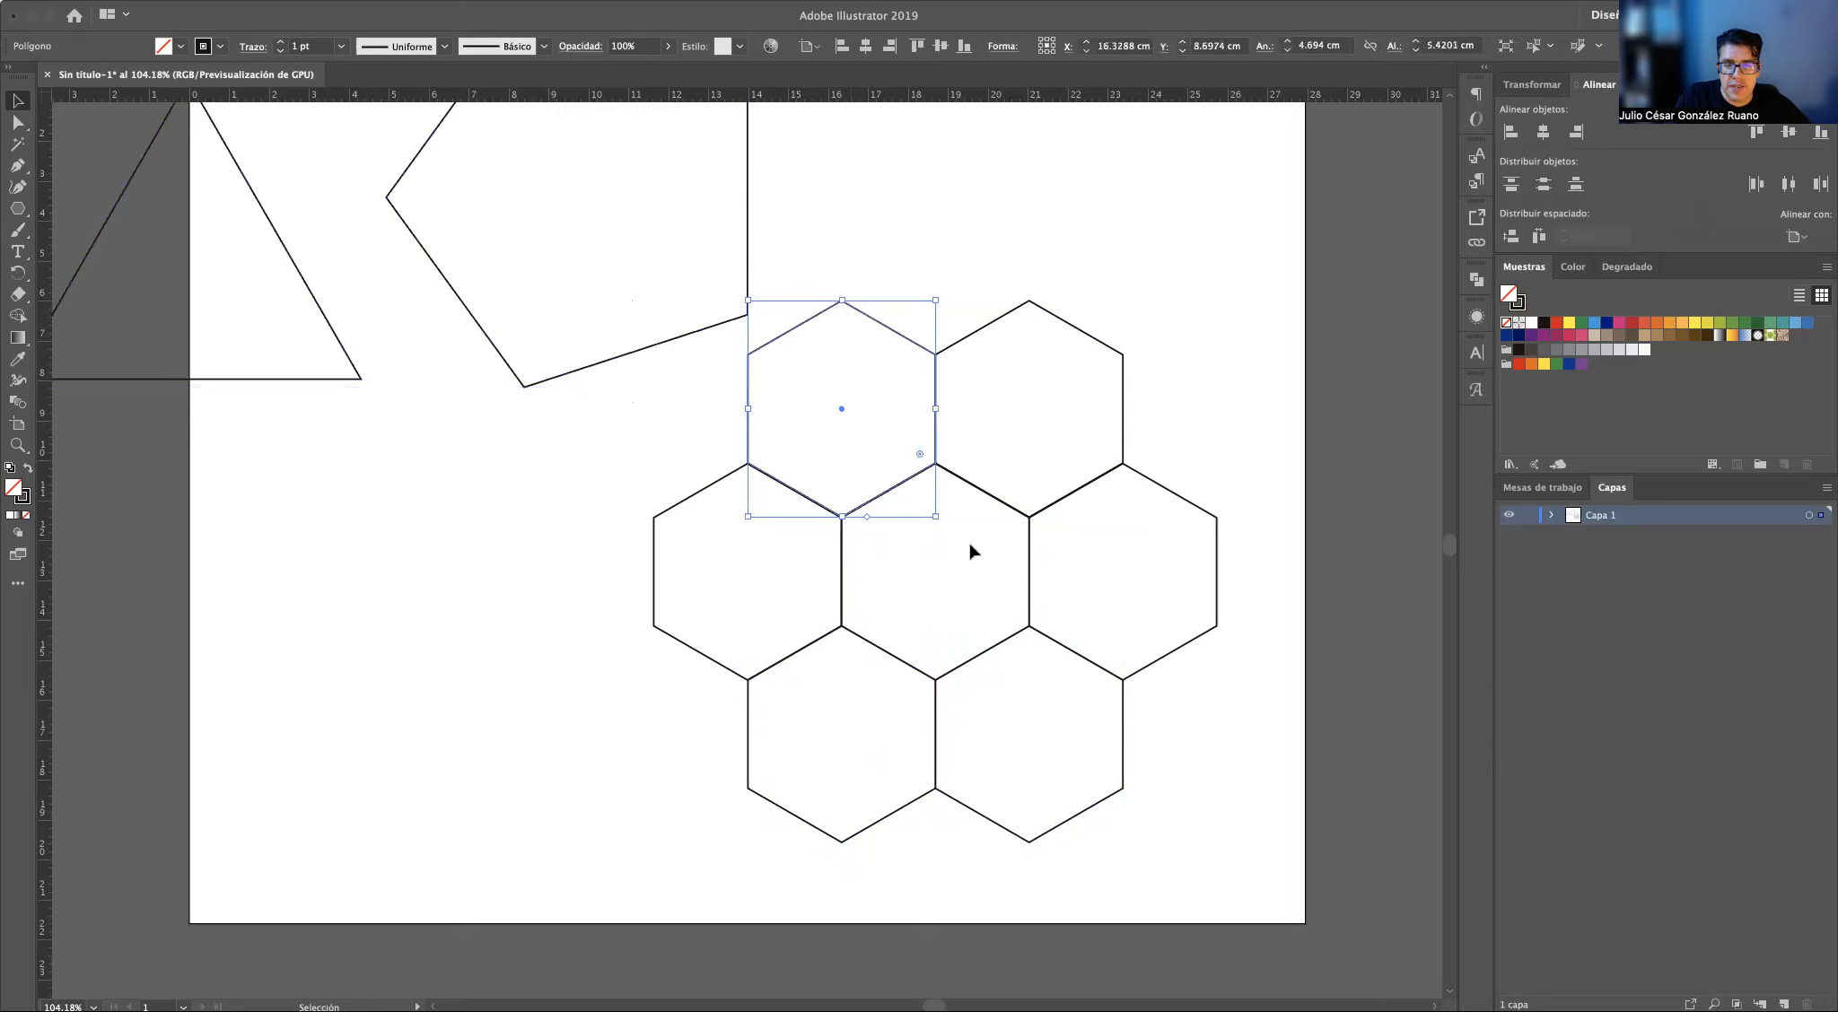
{"action": "left_click", "coordinate": [1046, 641], "text": "shift"}
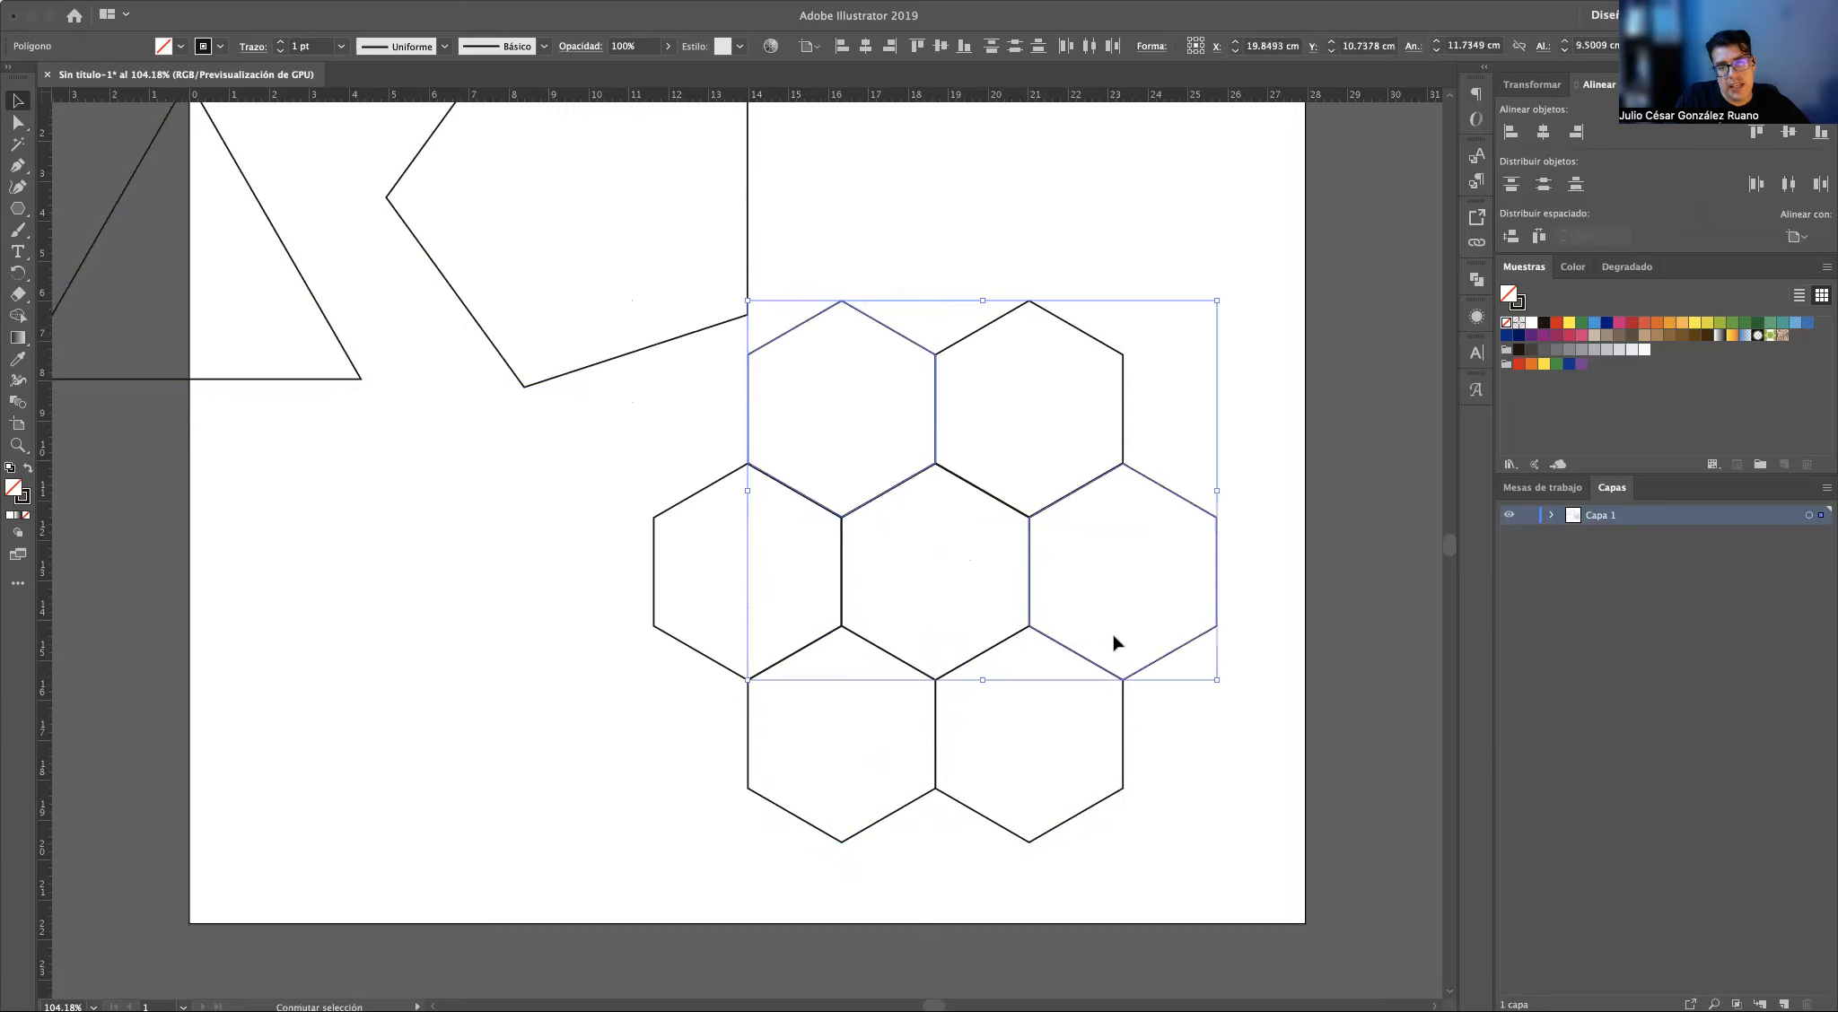
{"action": "left_click", "coordinate": [750, 736], "text": "shift"}
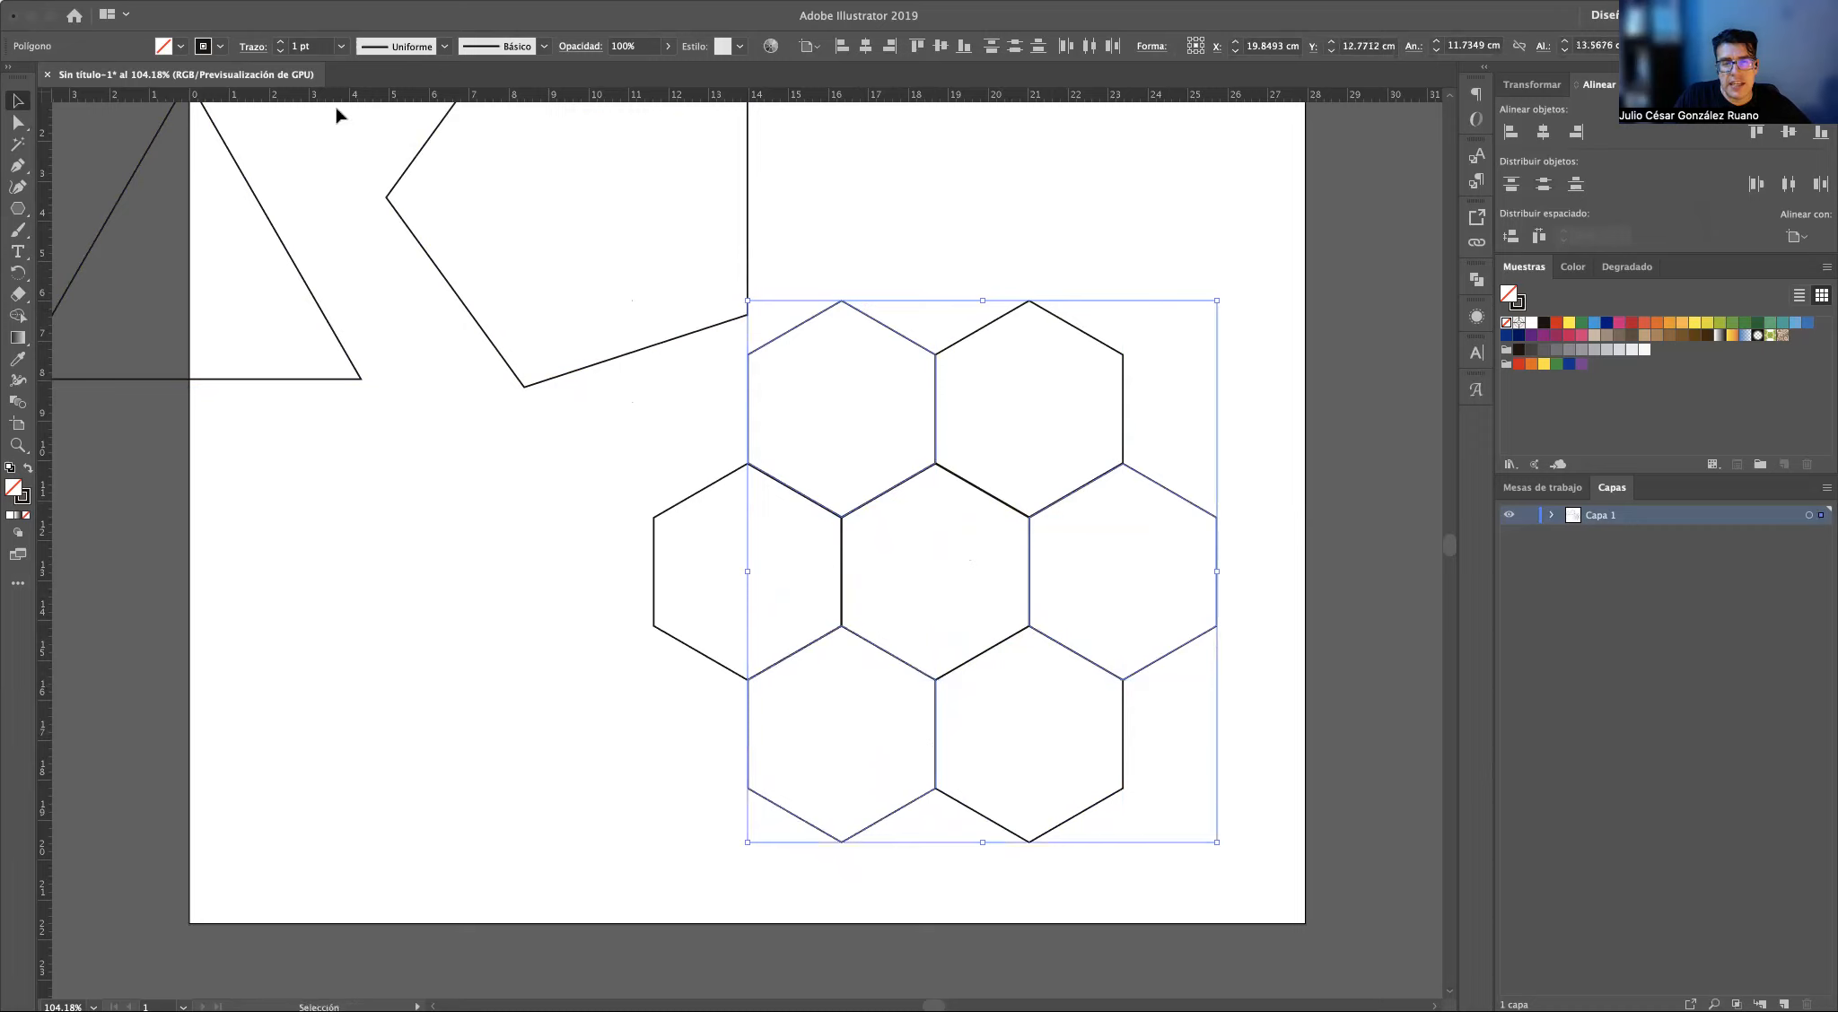
{"action": "left_click", "coordinate": [176, 46]}
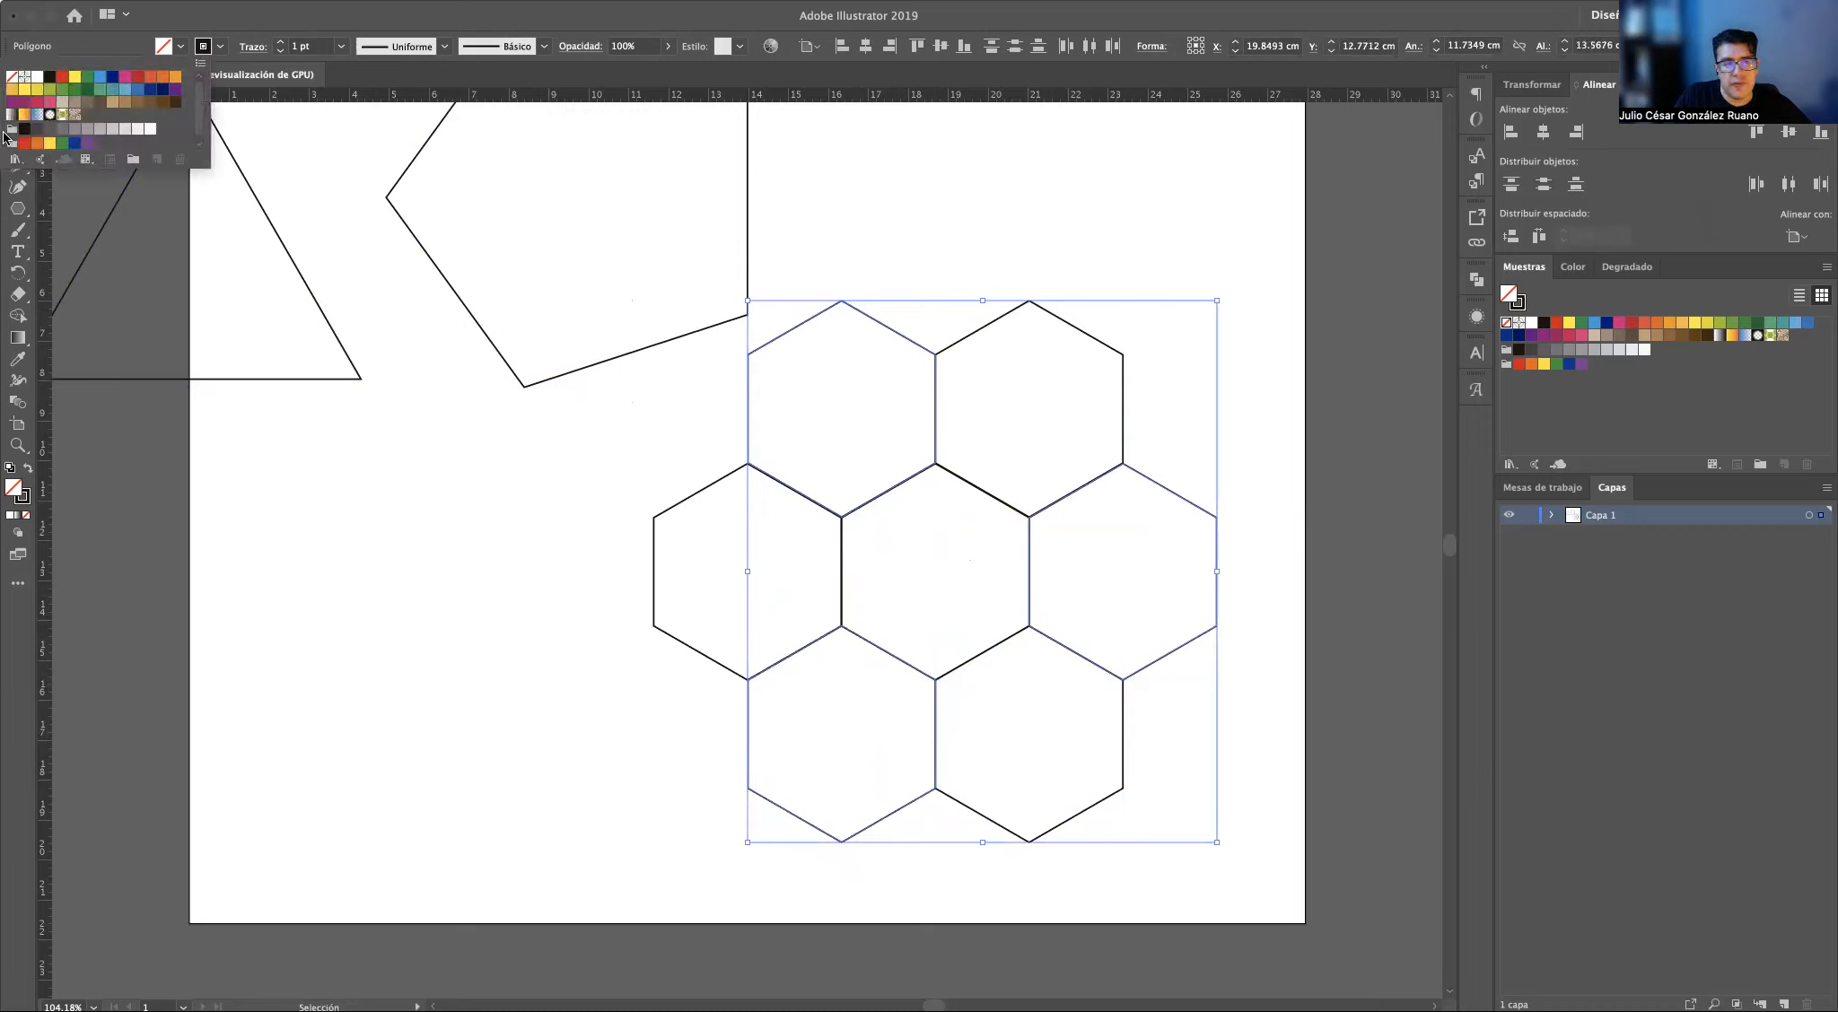
{"action": "left_click", "coordinate": [49, 78]}
{"action": "left_click", "coordinate": [1126, 233]}
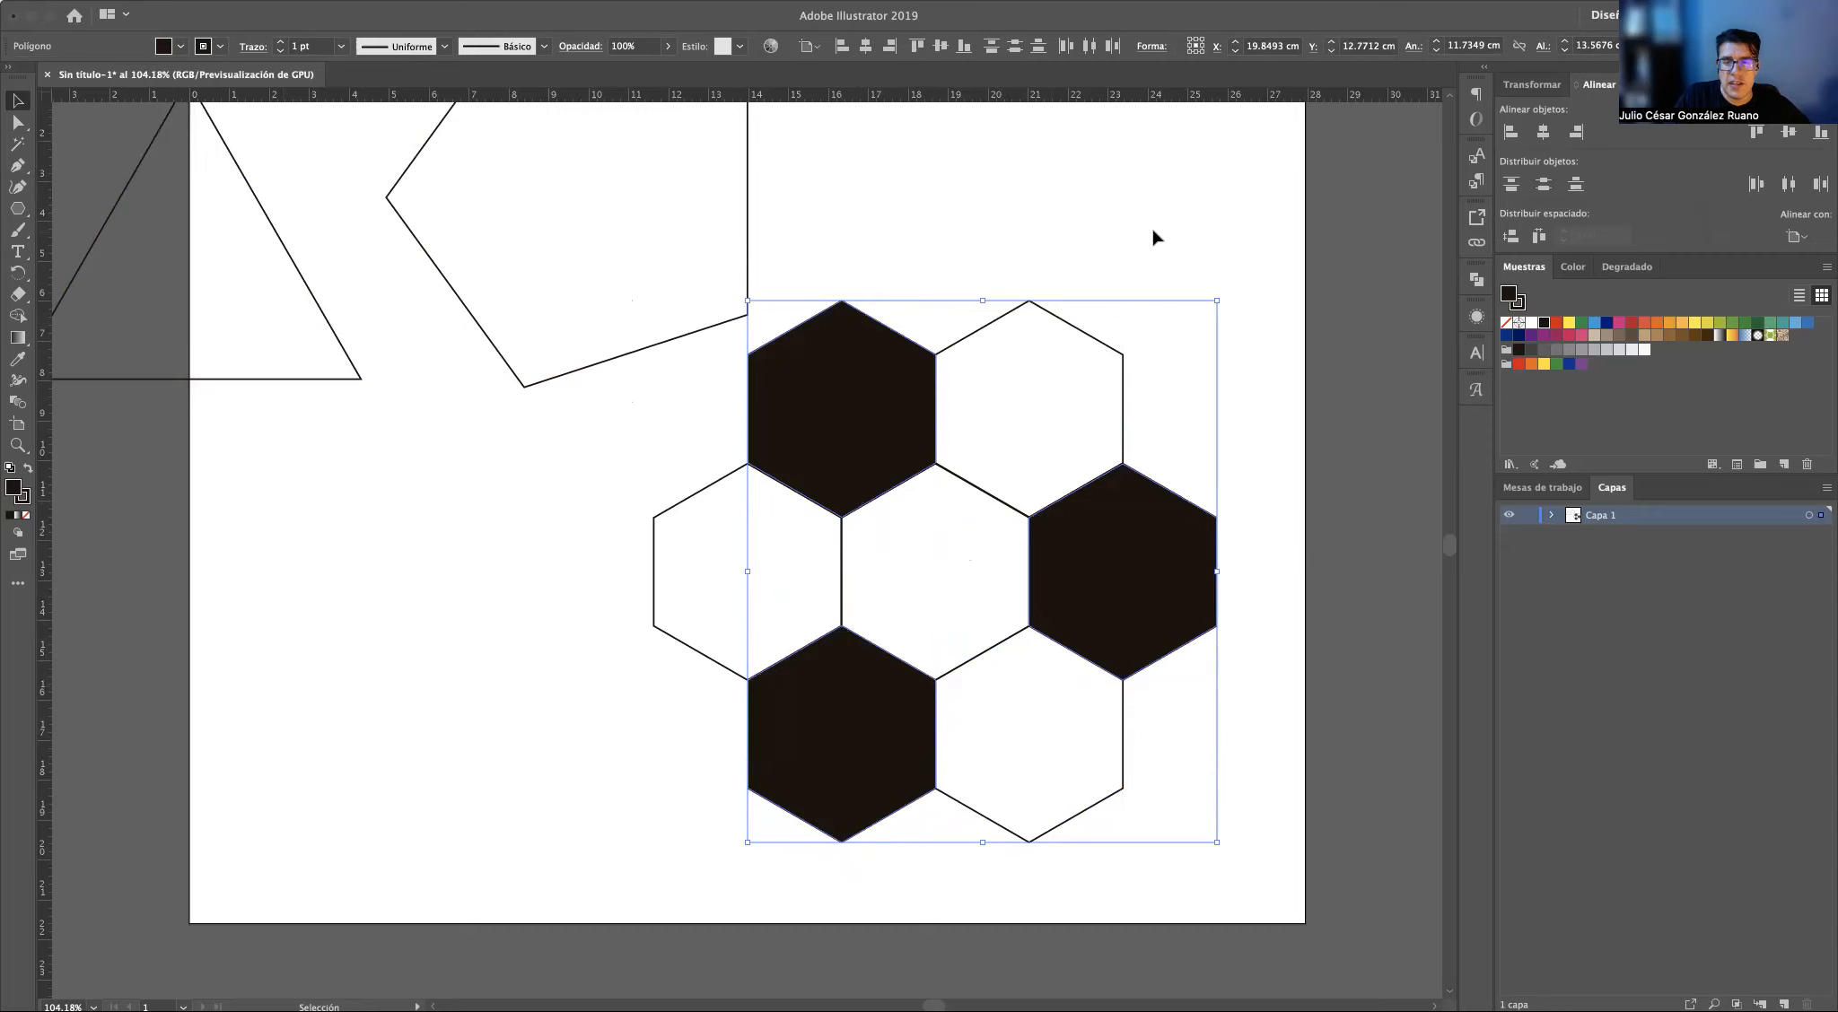
{"action": "left_click", "coordinate": [1154, 232]}
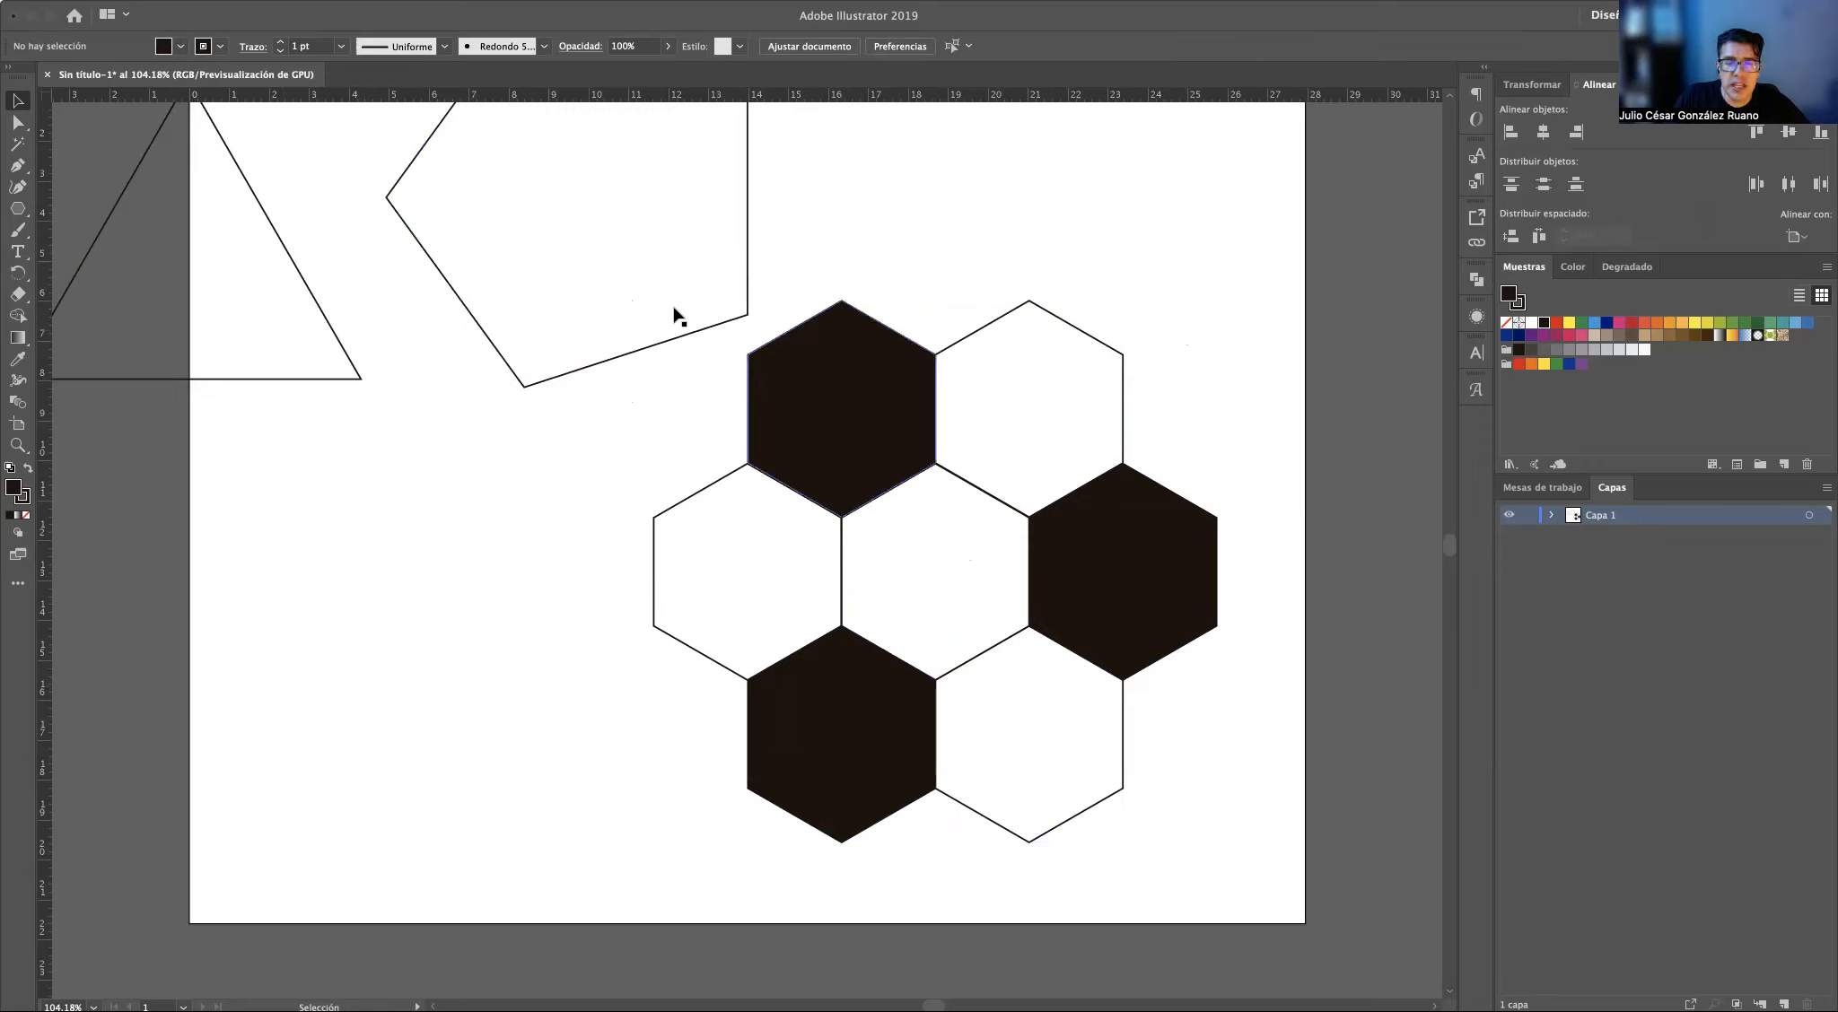
Create a 300-sided polygon with a 5 cm radius and place it left of the honeycomb in the artboard's lower-left area
{"action": "left_click", "coordinate": [9, 209]}
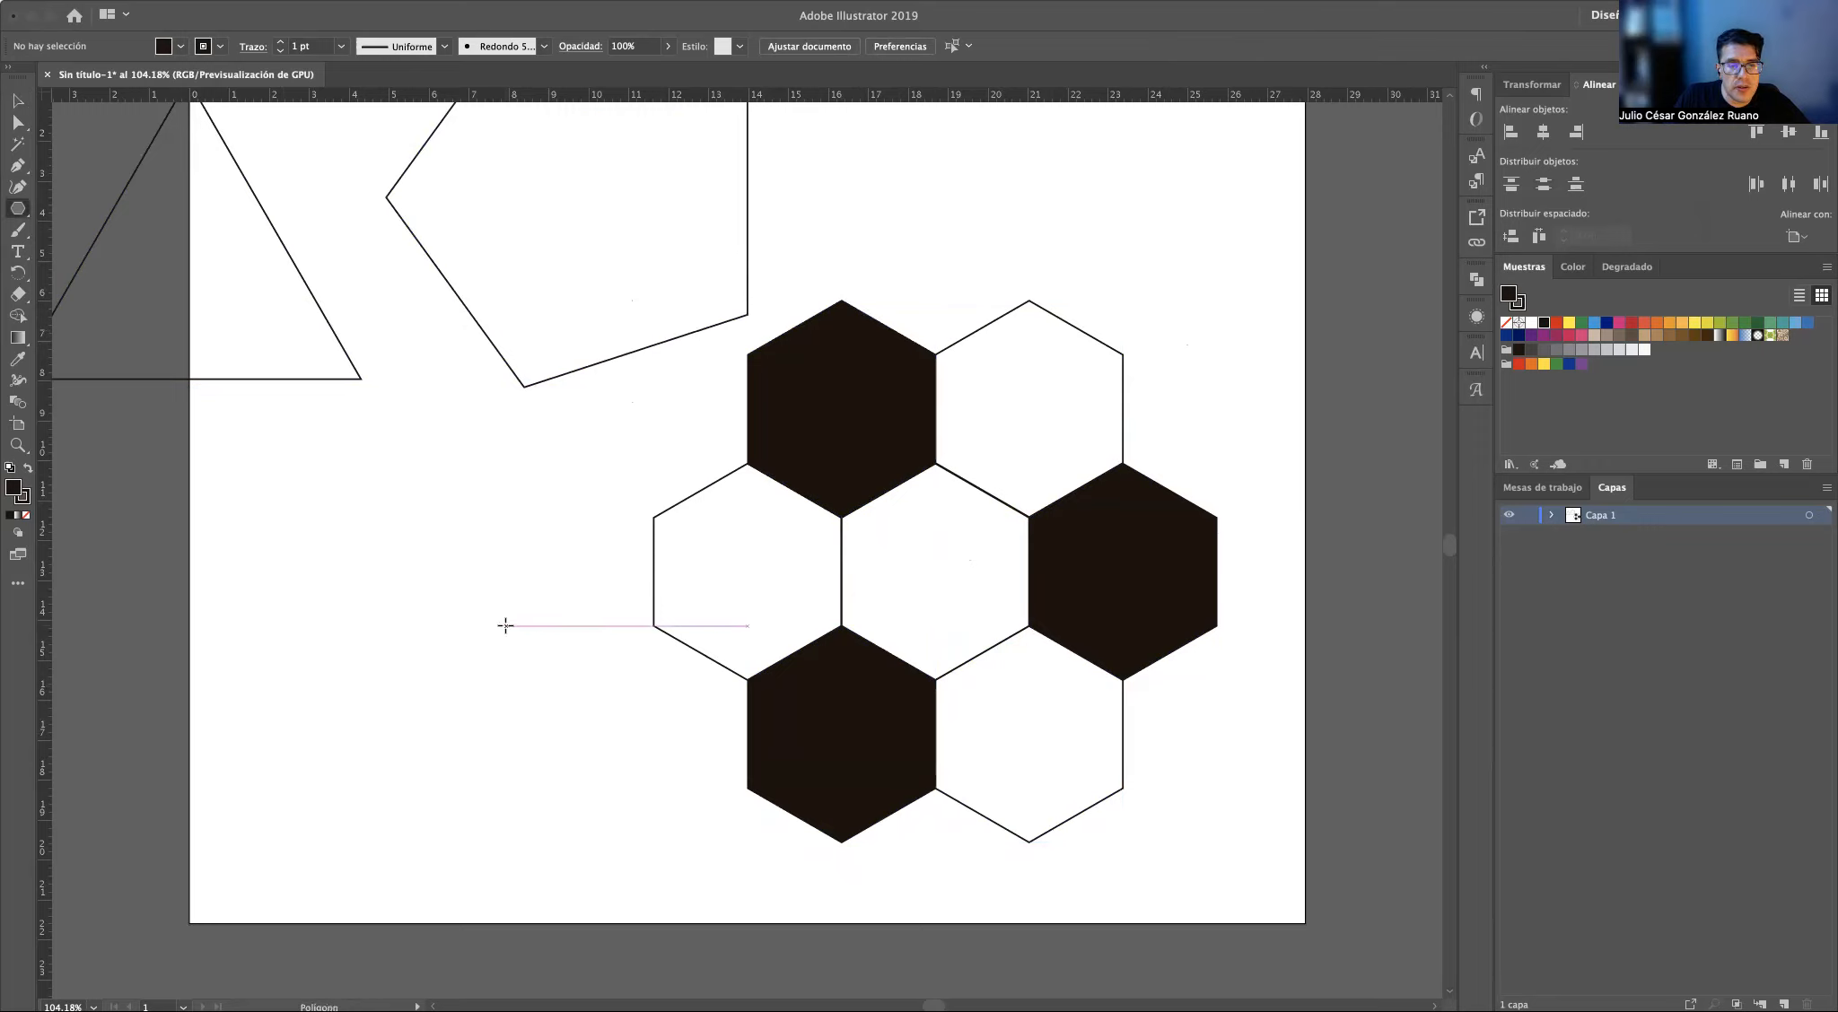
{"action": "left_click", "coordinate": [506, 626]}
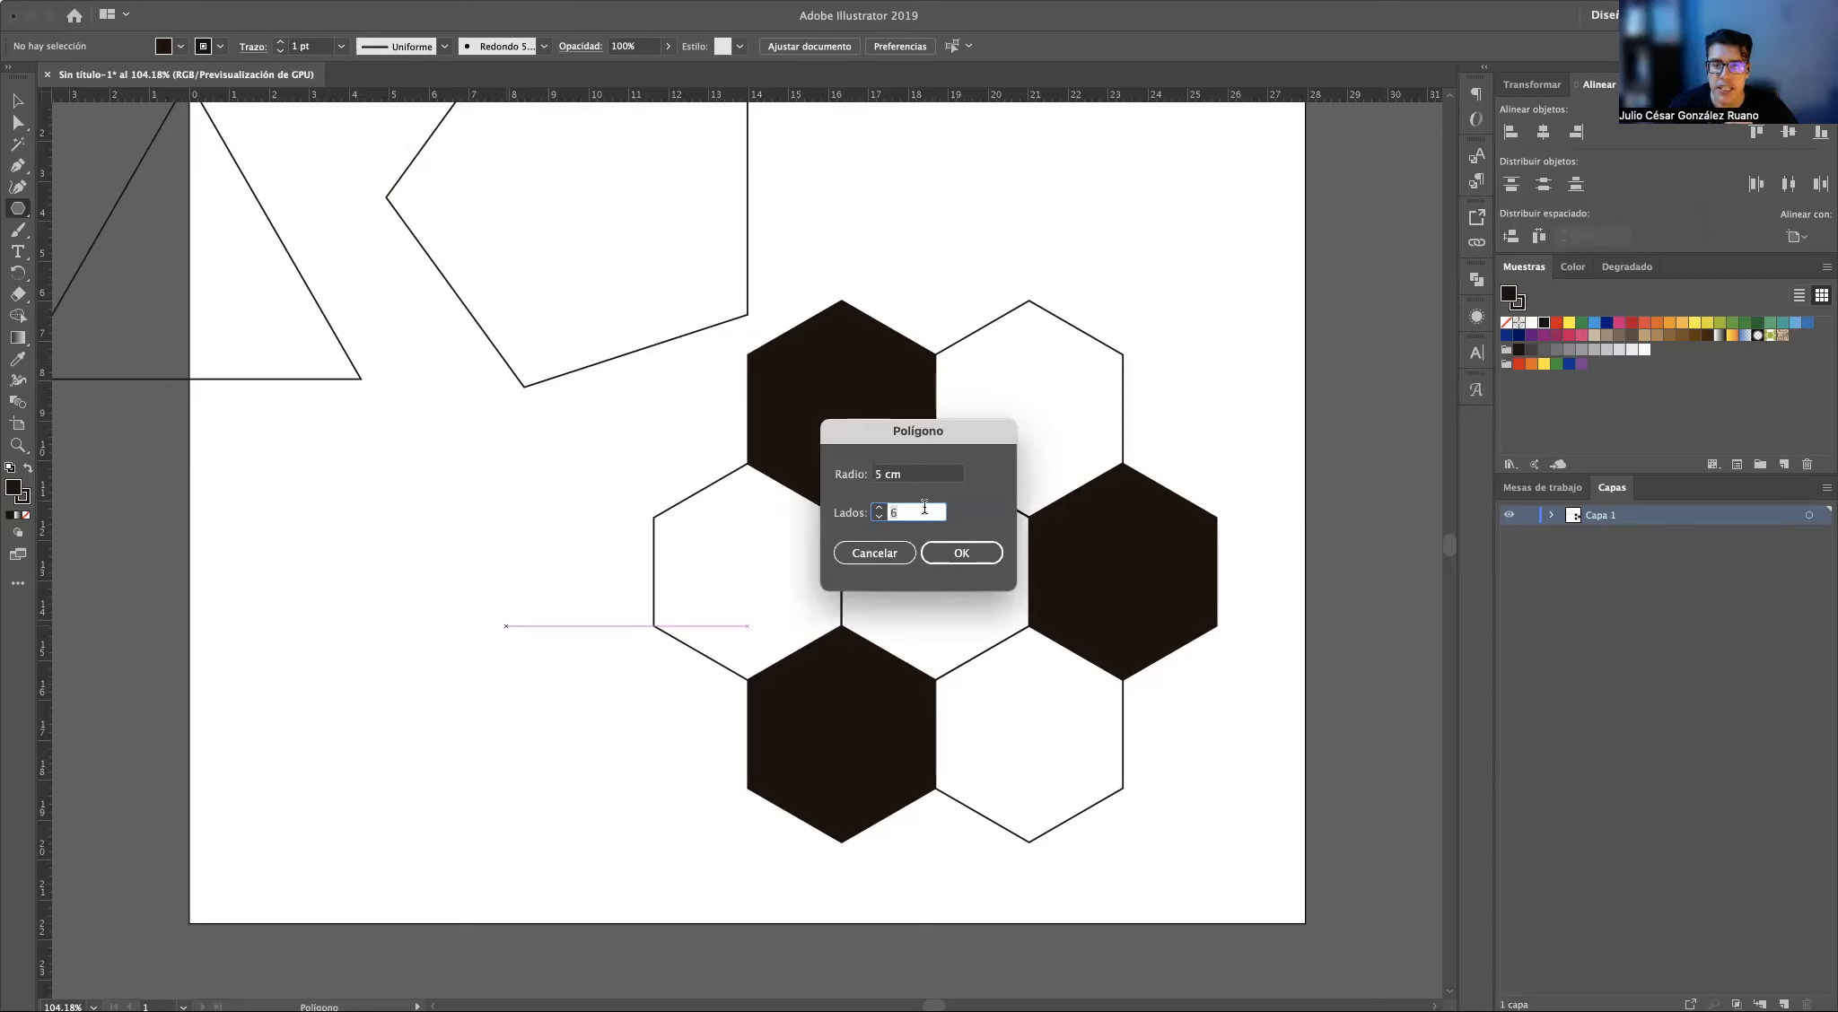
{"action": "type", "text": "300"}
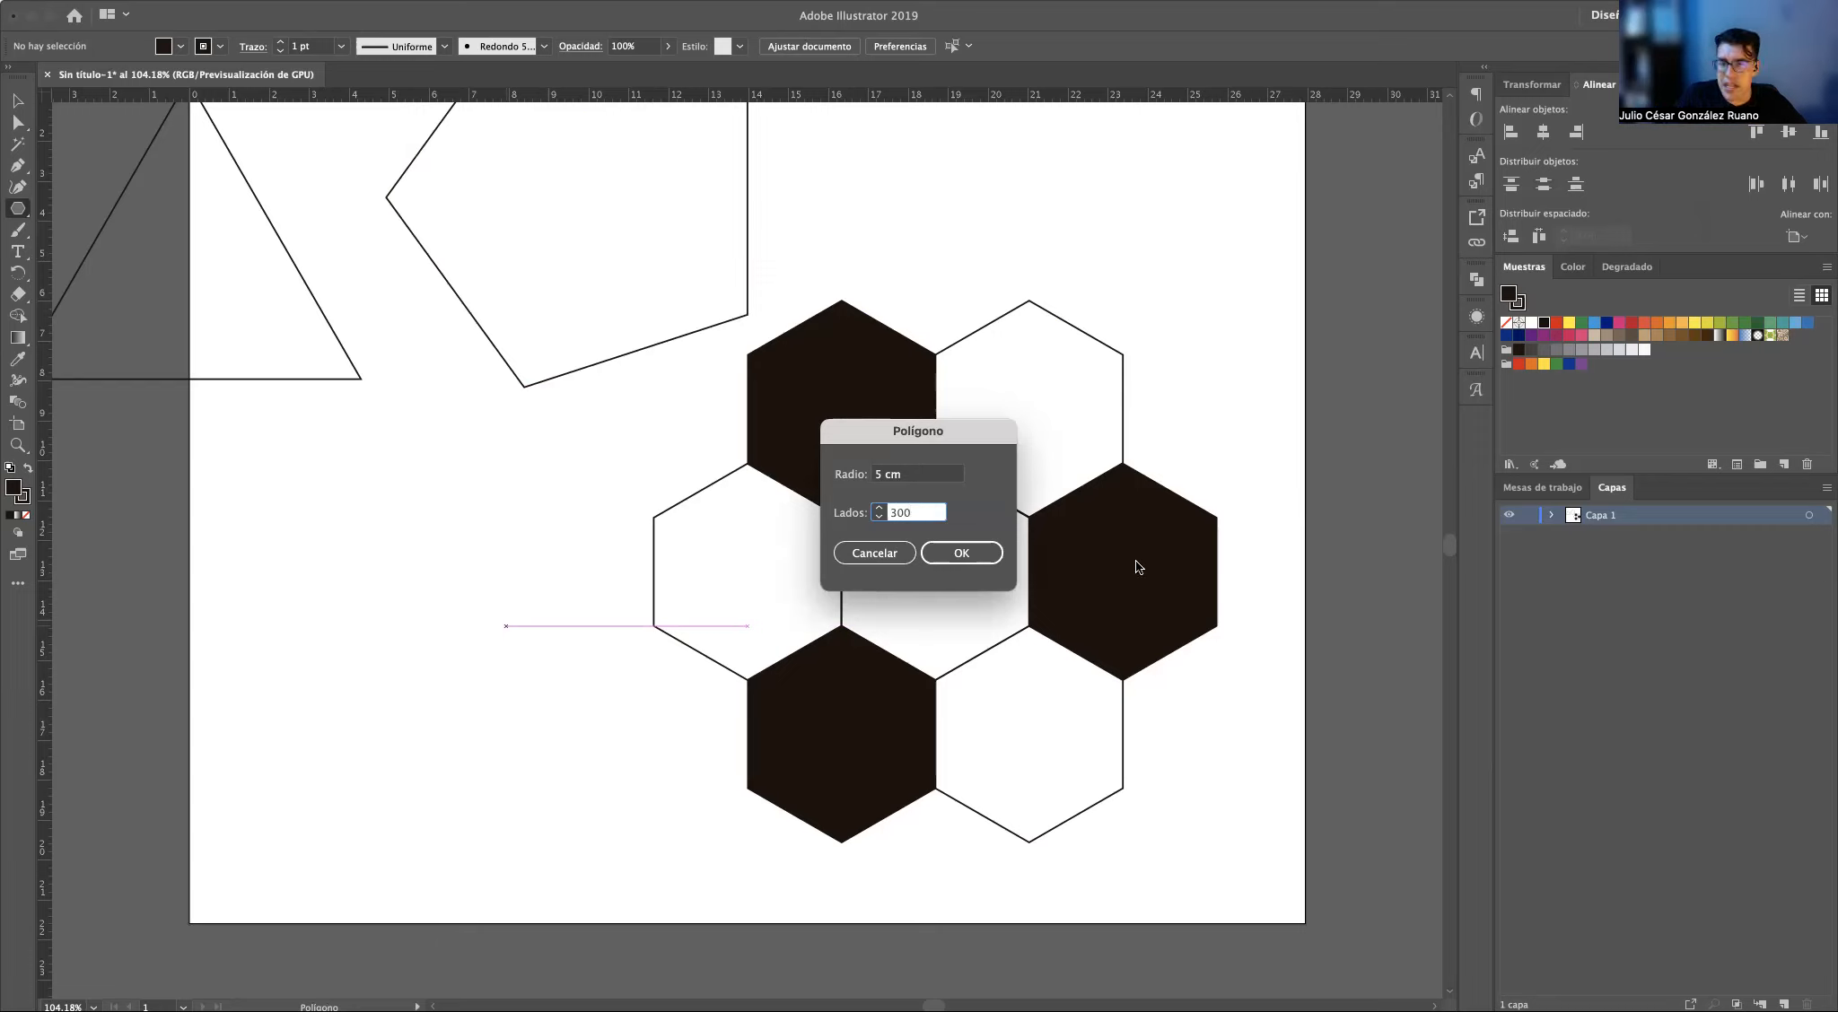
{"action": "left_click", "coordinate": [983, 566]}
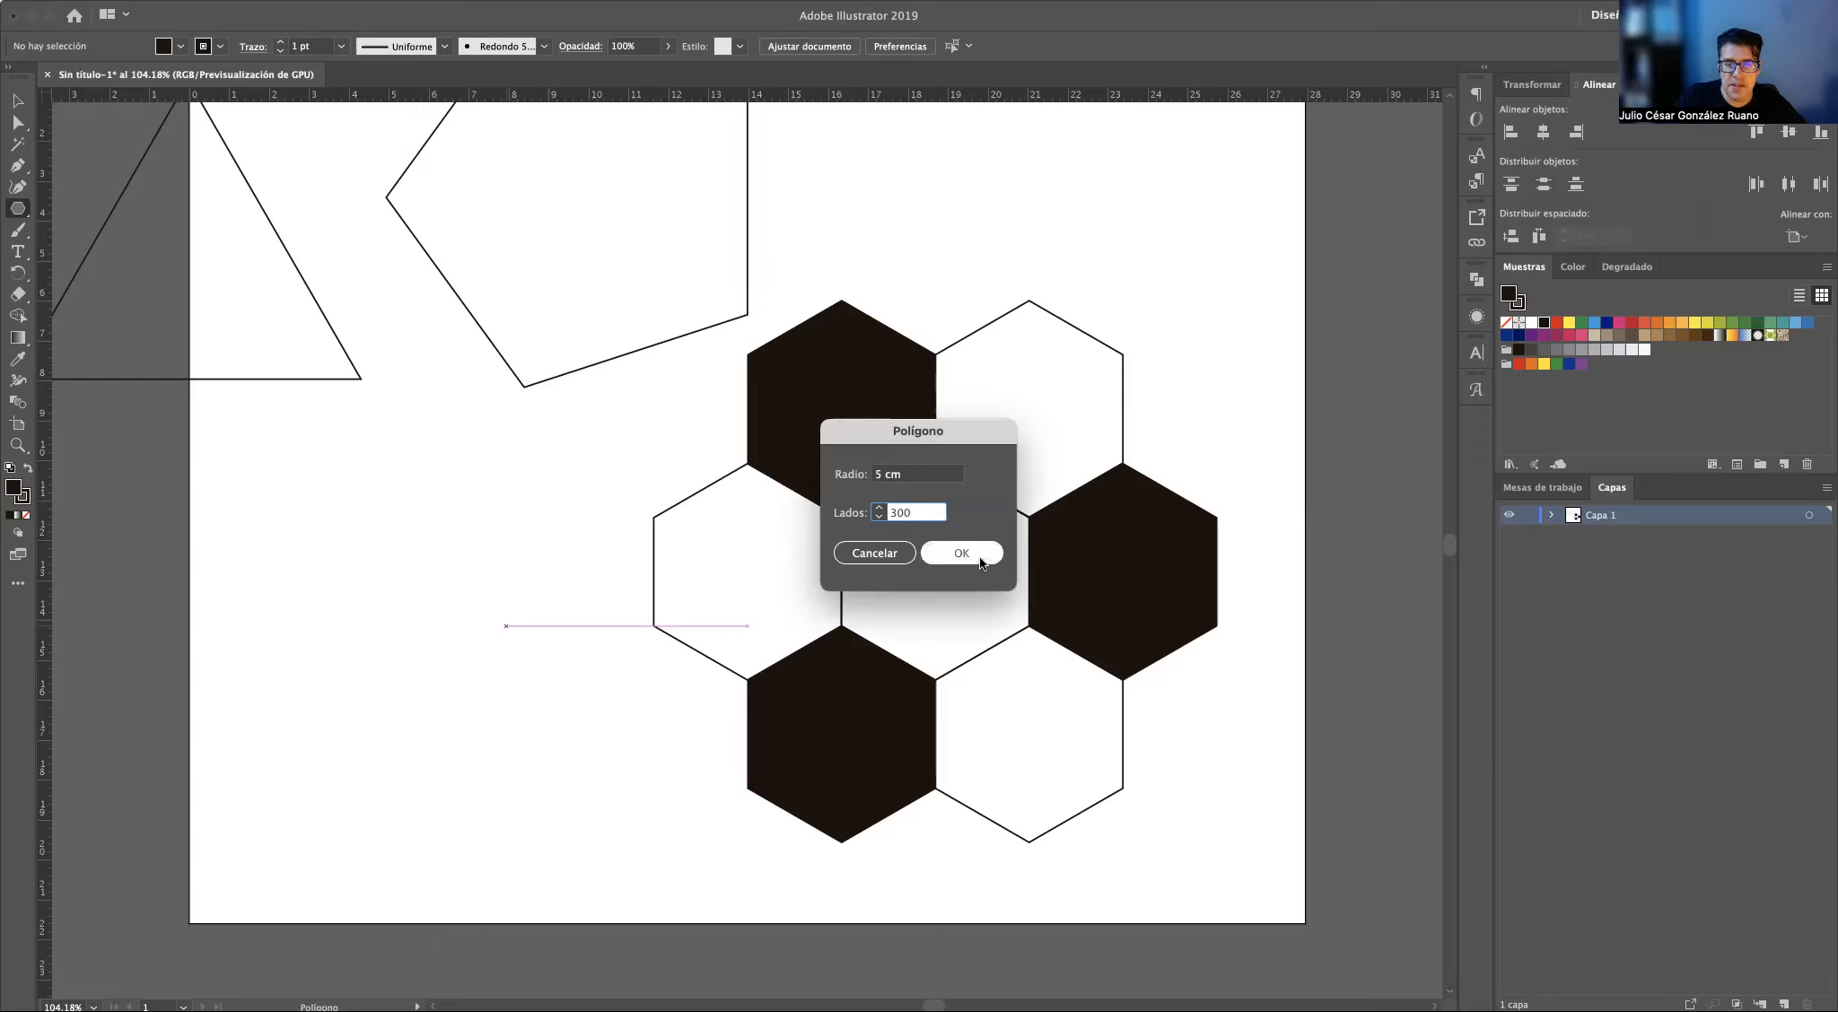
{"action": "key", "text": "v"}
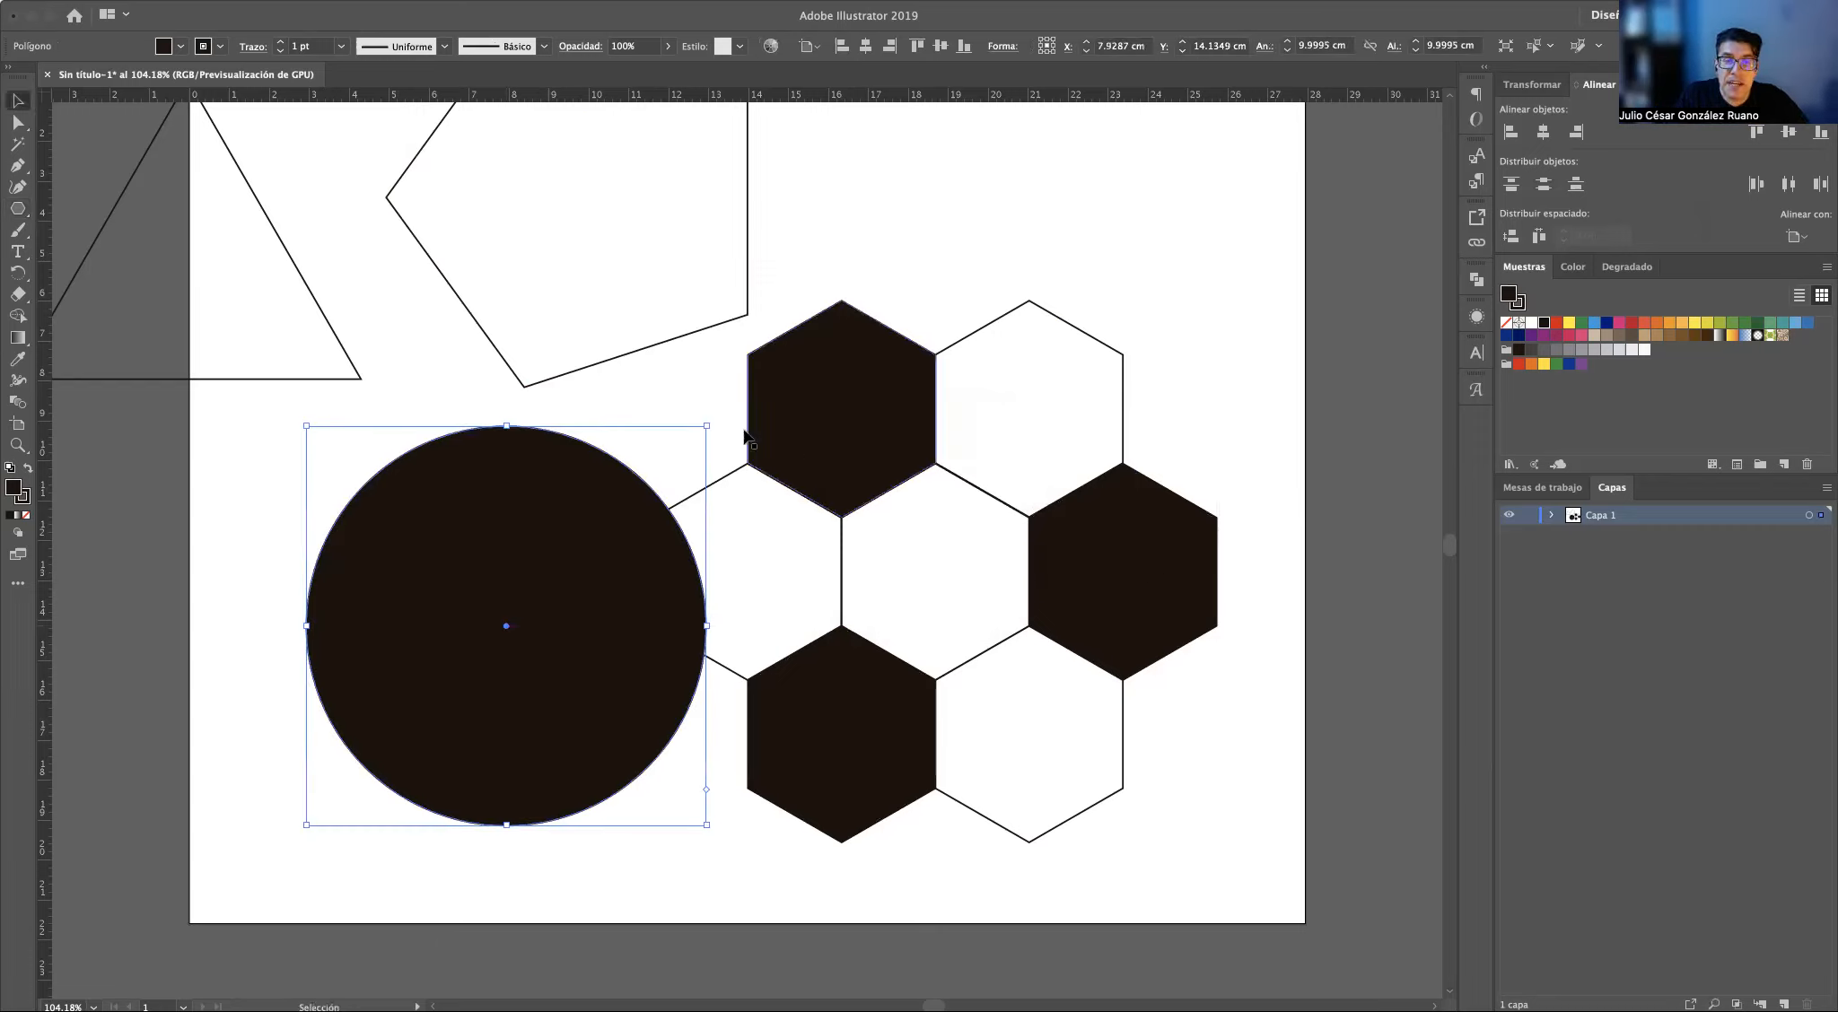
{"action": "mouse_move", "coordinate": [519, 588]}
{"action": "left_mouse_down"}
{"action": "mouse_move", "coordinate": [412, 589]}
{"action": "mouse_move", "coordinate": [517, 587]}
{"action": "left_mouse_up"}
{"action": "left_click", "coordinate": [752, 397]}
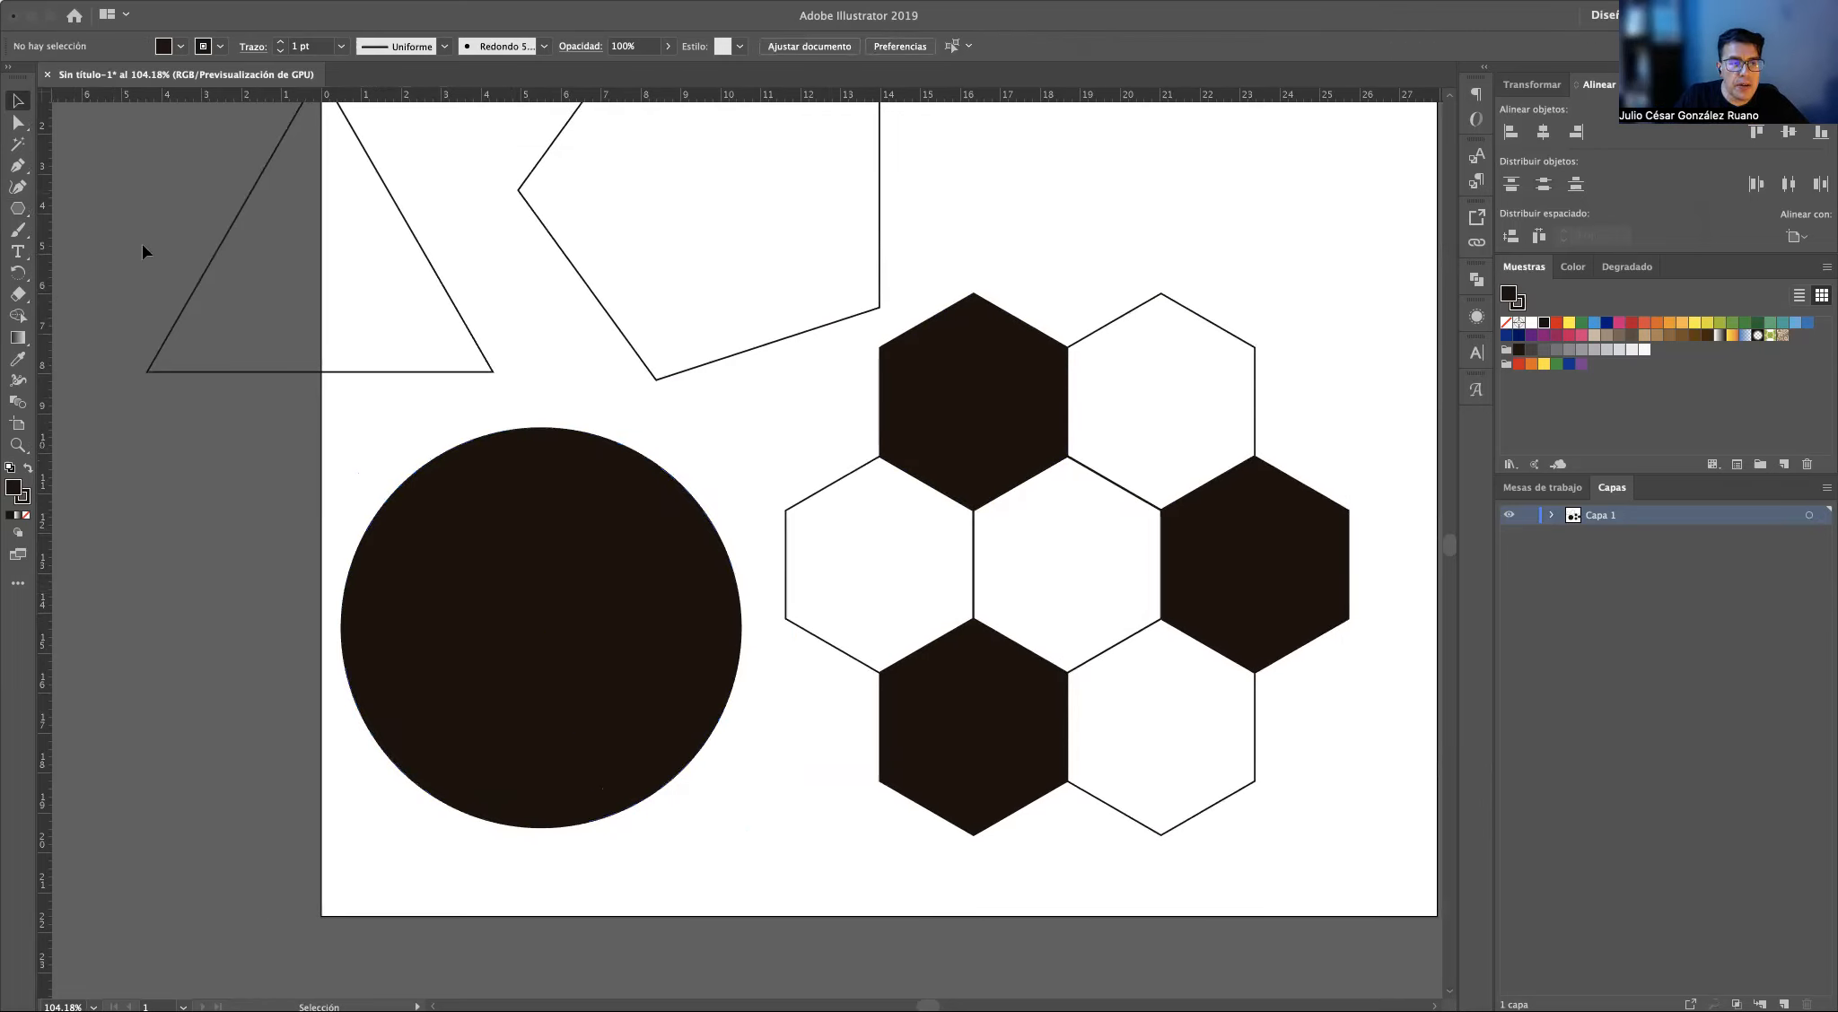
Examine the anchor points and straight segments along the 300-sided polygon's edge at high magnification
{"action": "key", "text": "a"}
{"action": "left_click", "coordinate": [538, 570]}
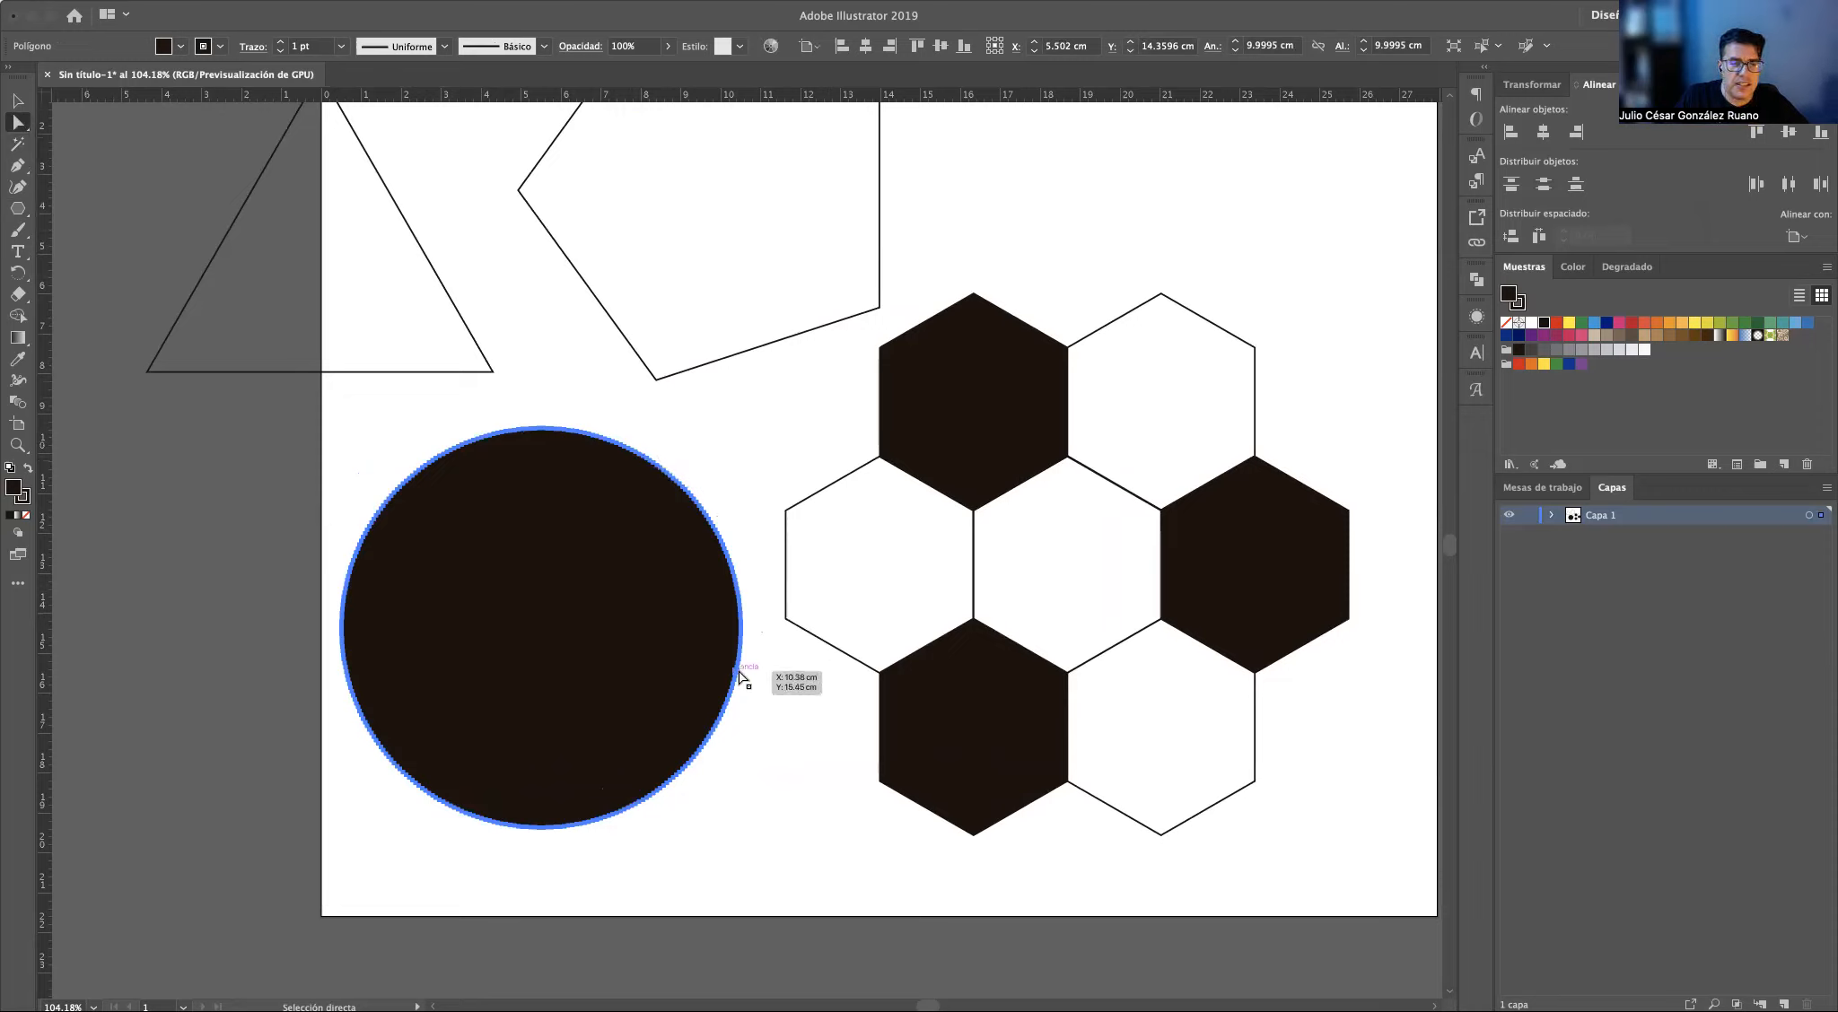
{"action": "left_click", "coordinate": [779, 437]}
{"action": "key", "text": "z"}
{"action": "left_click_drag", "start_coordinate": [451, 443], "coordinate": [682, 456]}
{"action": "key", "text": "a"}
{"action": "left_click", "coordinate": [711, 465]}
{"action": "key", "text": "z"}
{"action": "left_click_drag", "start_coordinate": [514, 394], "coordinate": [1151, 358]}
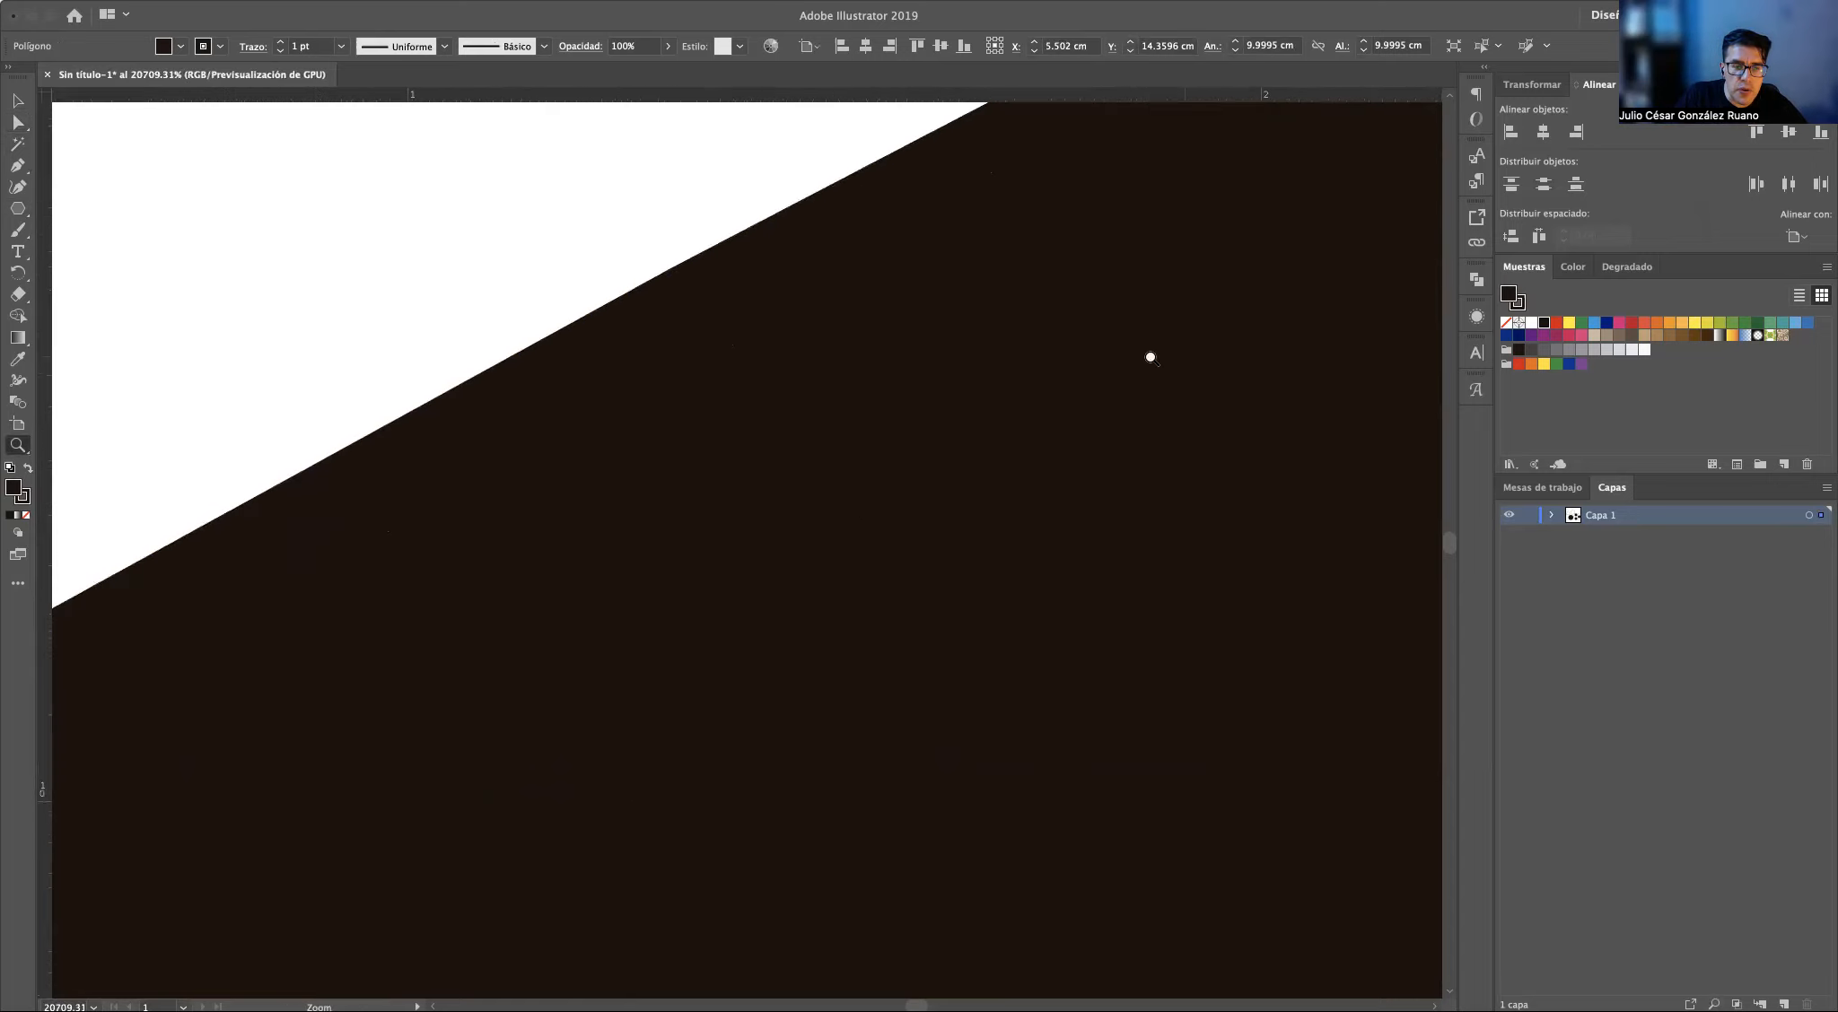
{"action": "left_click_drag", "start_coordinate": [886, 381], "coordinate": [874, 344]}
Remove the stroke from the 300-sided polygon
{"action": "key", "text": "v"}
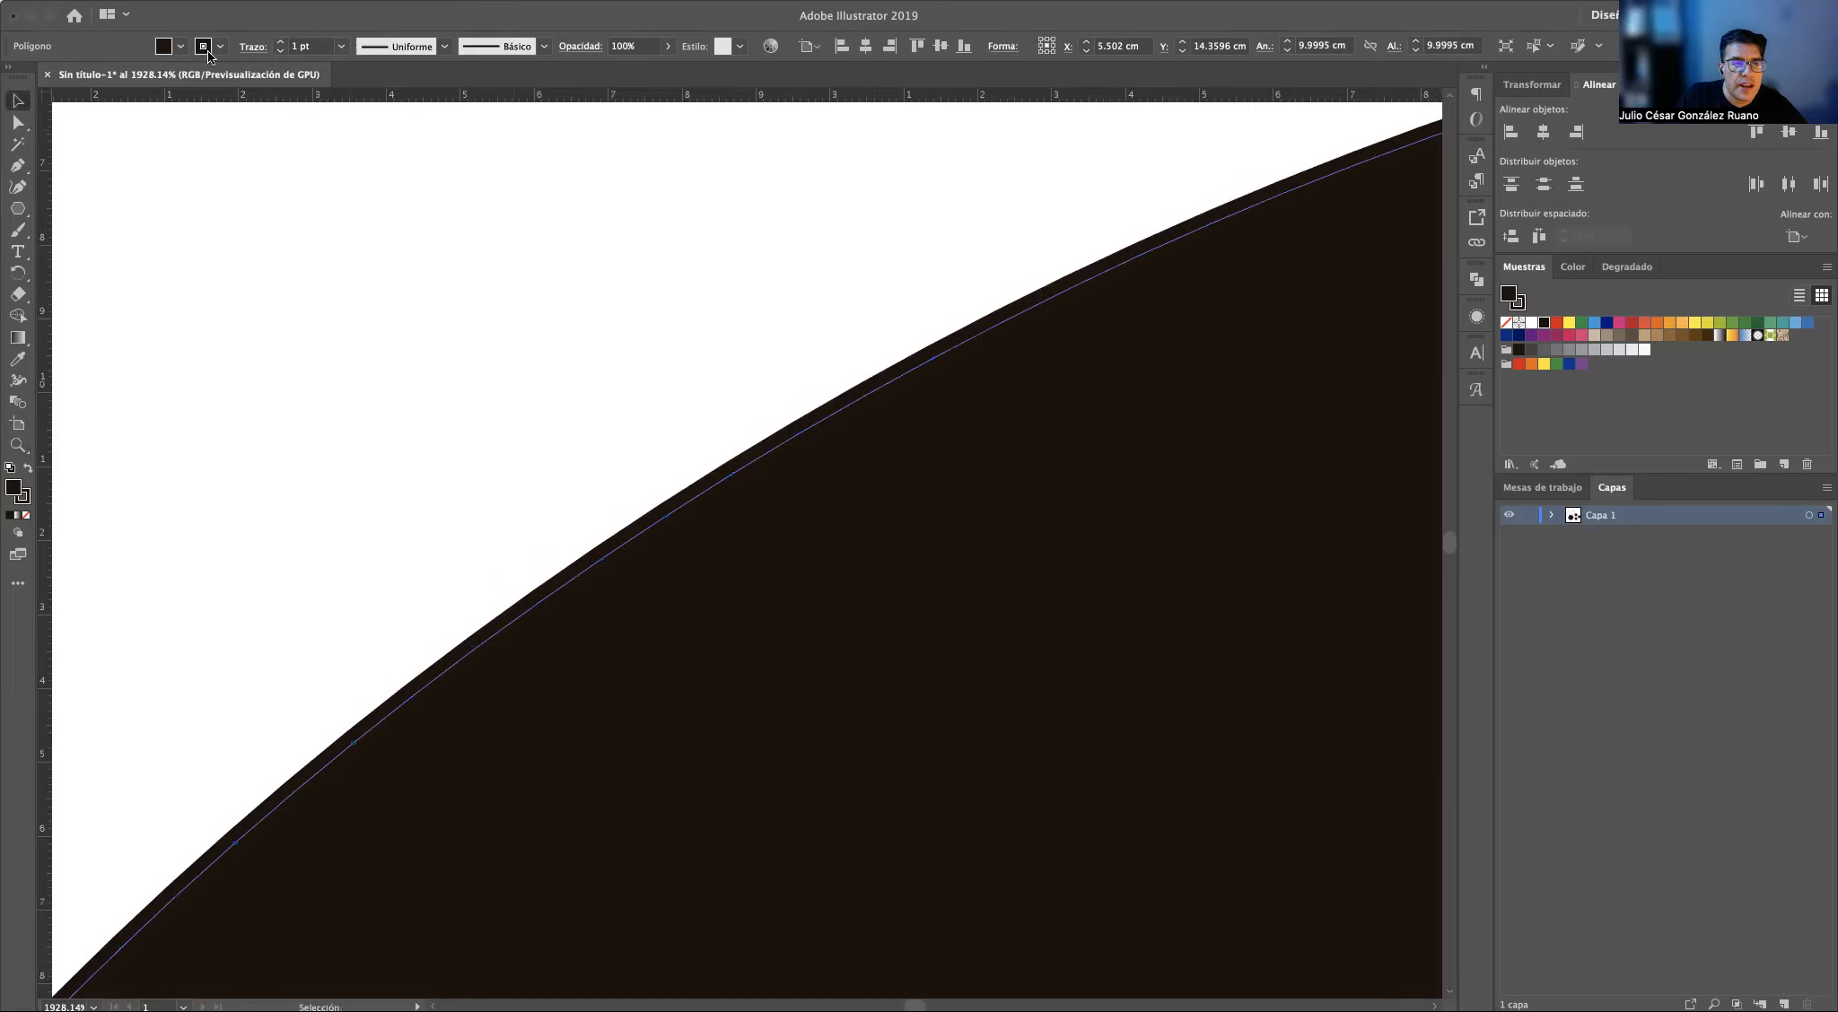
{"action": "left_click", "coordinate": [206, 49]}
{"action": "left_click", "coordinate": [30, 77]}
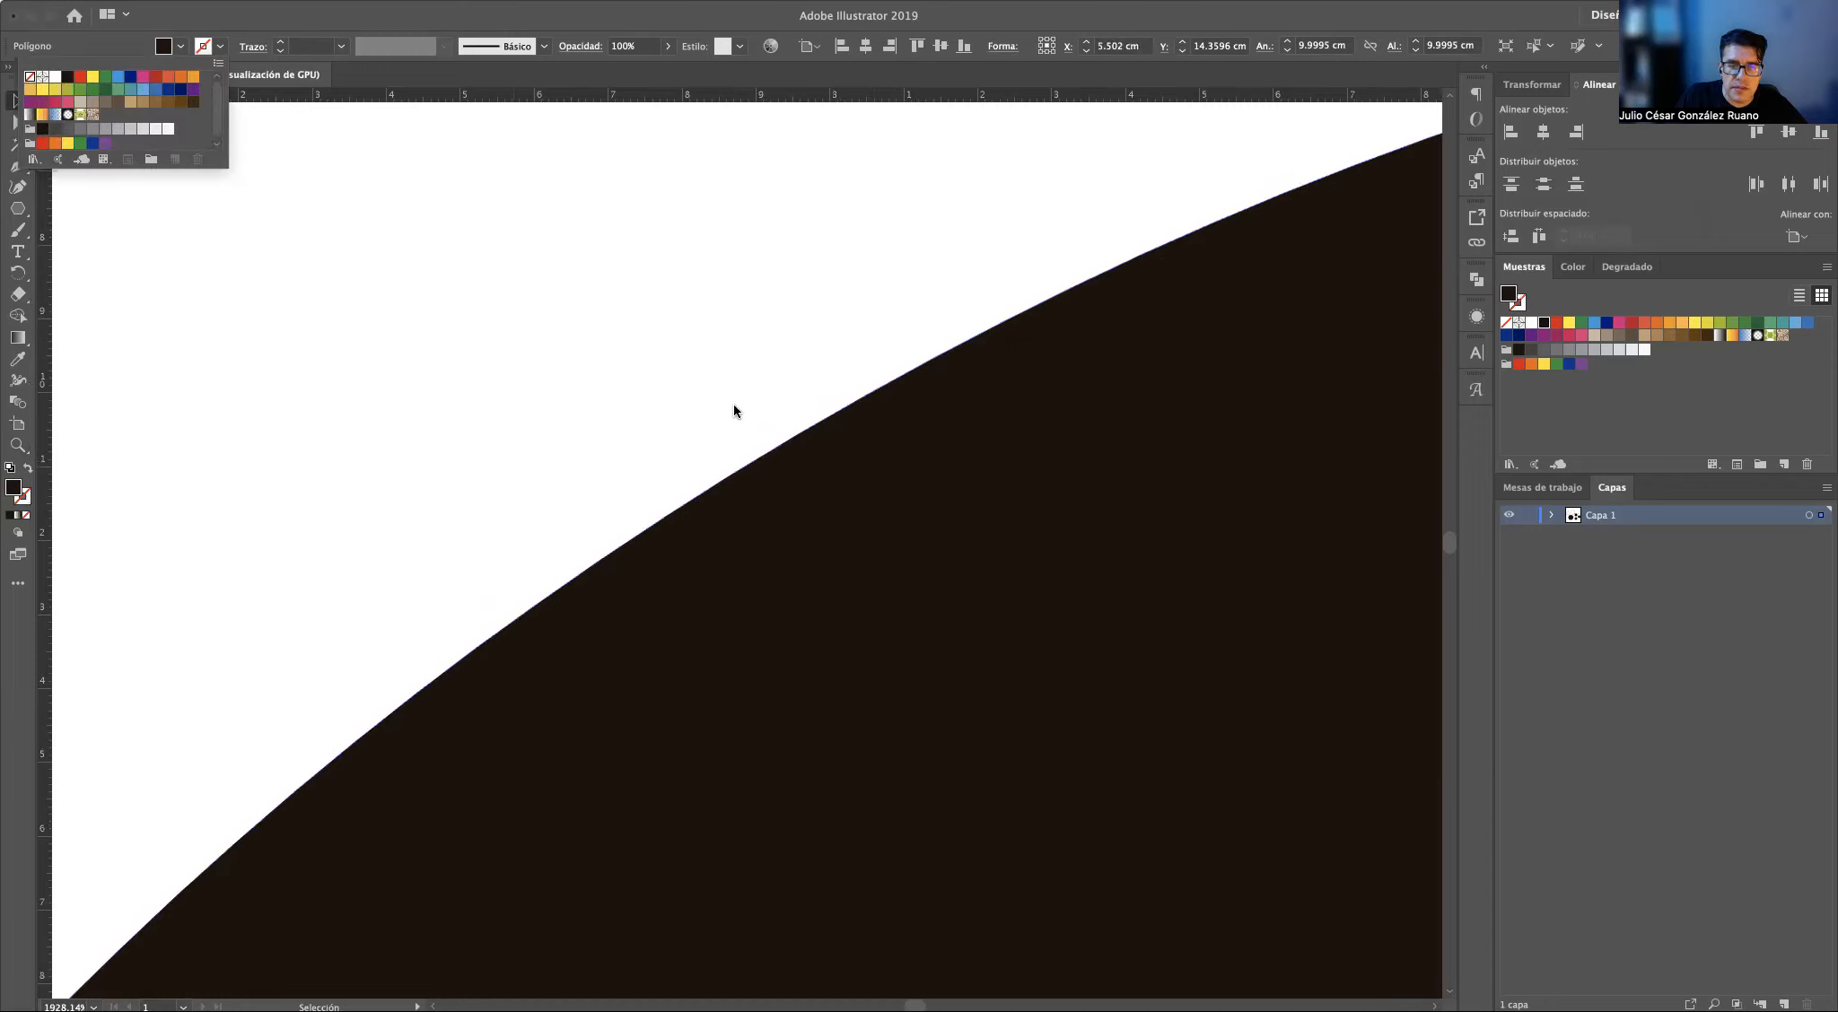
{"action": "left_click", "coordinate": [734, 489]}
Examine the strokeless 300-sided polygon's edge at close range, and compare it with the whole artboard
{"action": "key", "text": "z"}
{"action": "mouse_move", "coordinate": [628, 532]}
{"action": "left_mouse_down"}
{"action": "mouse_move", "coordinate": [989, 460]}
{"action": "mouse_move", "coordinate": [926, 464]}
{"action": "mouse_move", "coordinate": [1071, 373]}
{"action": "mouse_move", "coordinate": [1124, 369]}
{"action": "left_mouse_up"}
{"action": "key", "text": "a"}
{"action": "key", "text": "super+minus"}
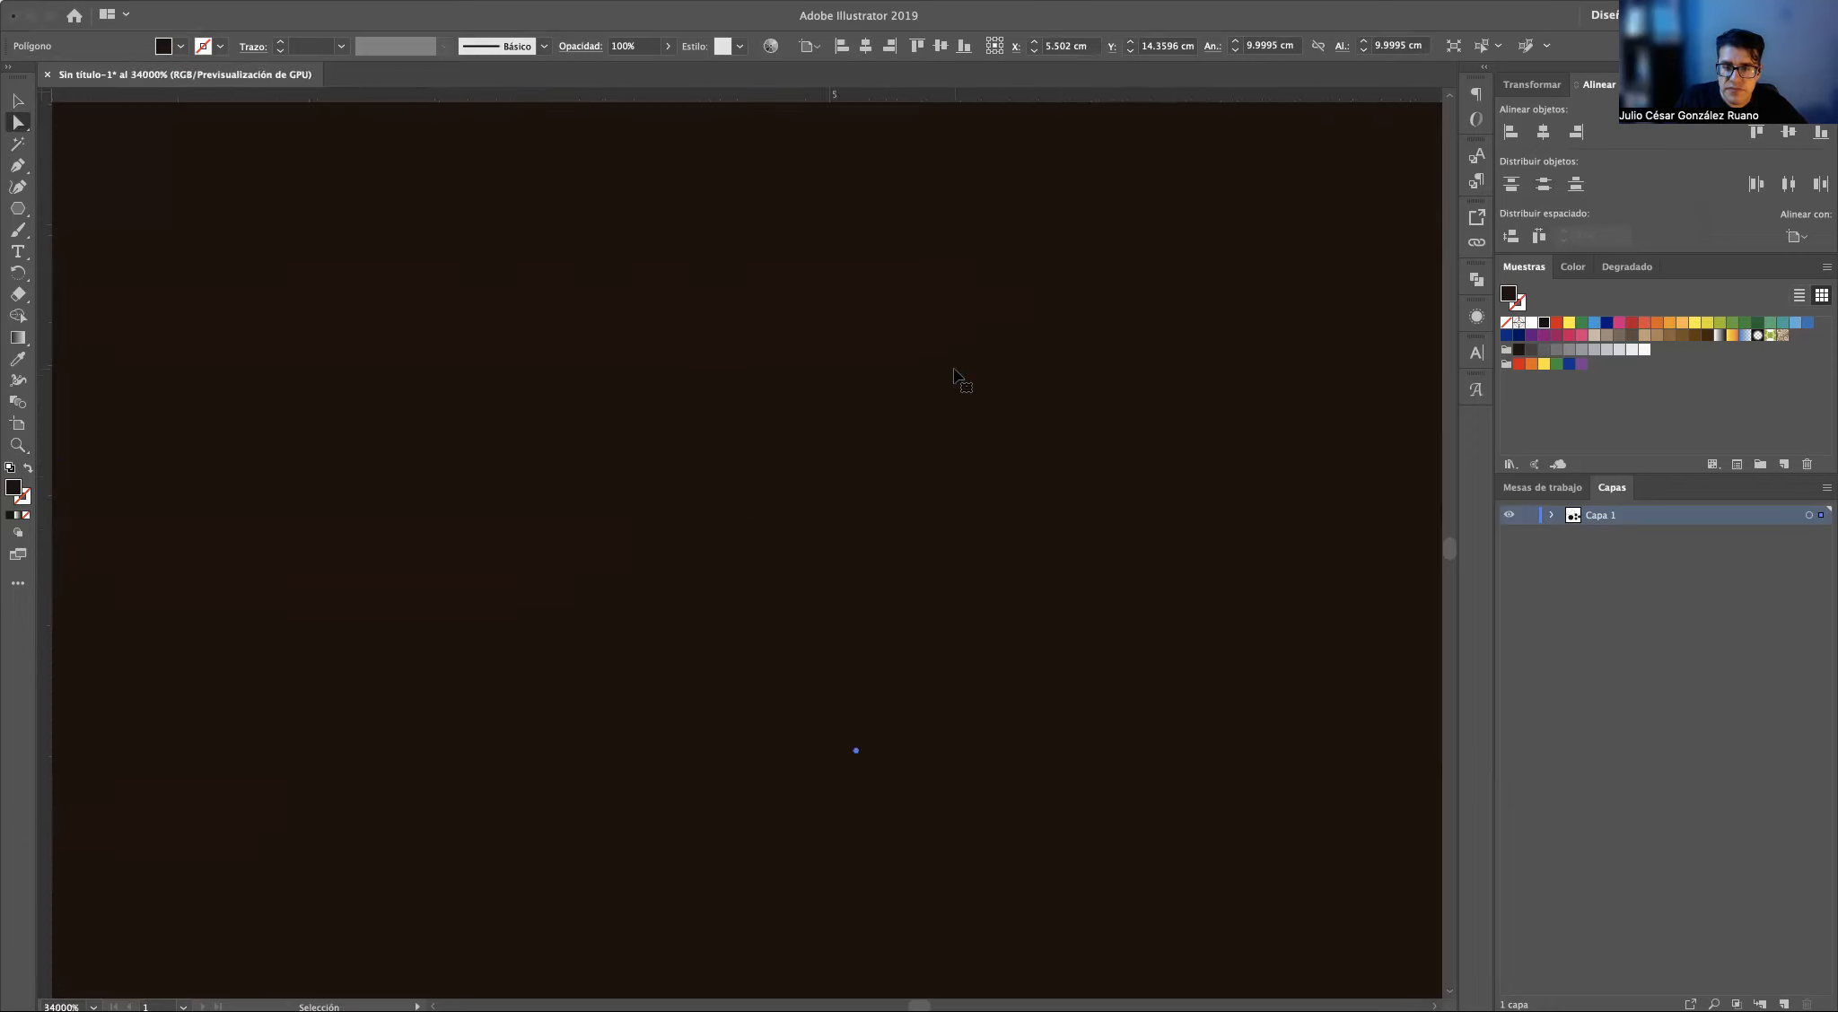
{"action": "key", "text": "super+minus"}
{"action": "key", "text": "super+minus"}
{"action": "key", "text": "super+minus"}
{"action": "key", "text": "super+minus"}
{"action": "key", "text": "super+minus"}
{"action": "key", "text": "super+minus"}
{"action": "key", "text": "super+minus"}
{"action": "key", "text": "super+minus"}
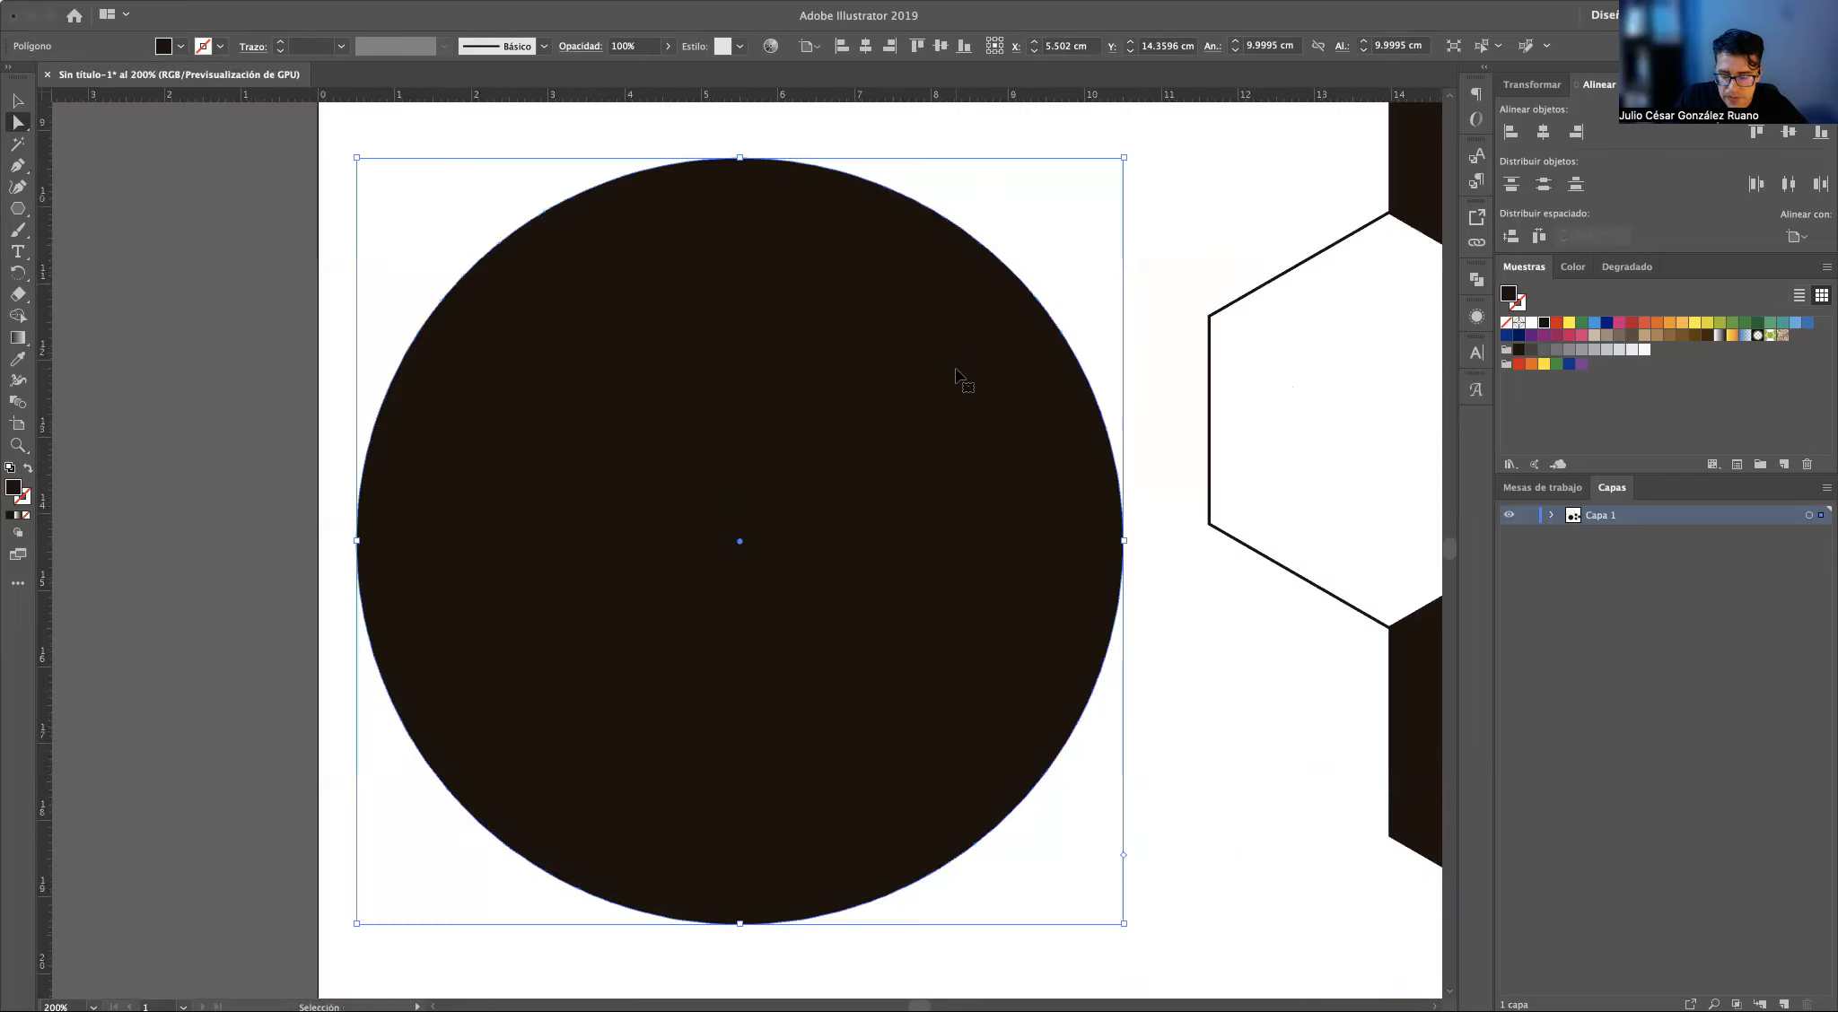
{"action": "key", "text": "super+plus"}
{"action": "scroll", "coordinate": [935, 340], "scroll_direction": "right", "scroll_amount": 8}
{"action": "left_click", "coordinate": [892, 336]}
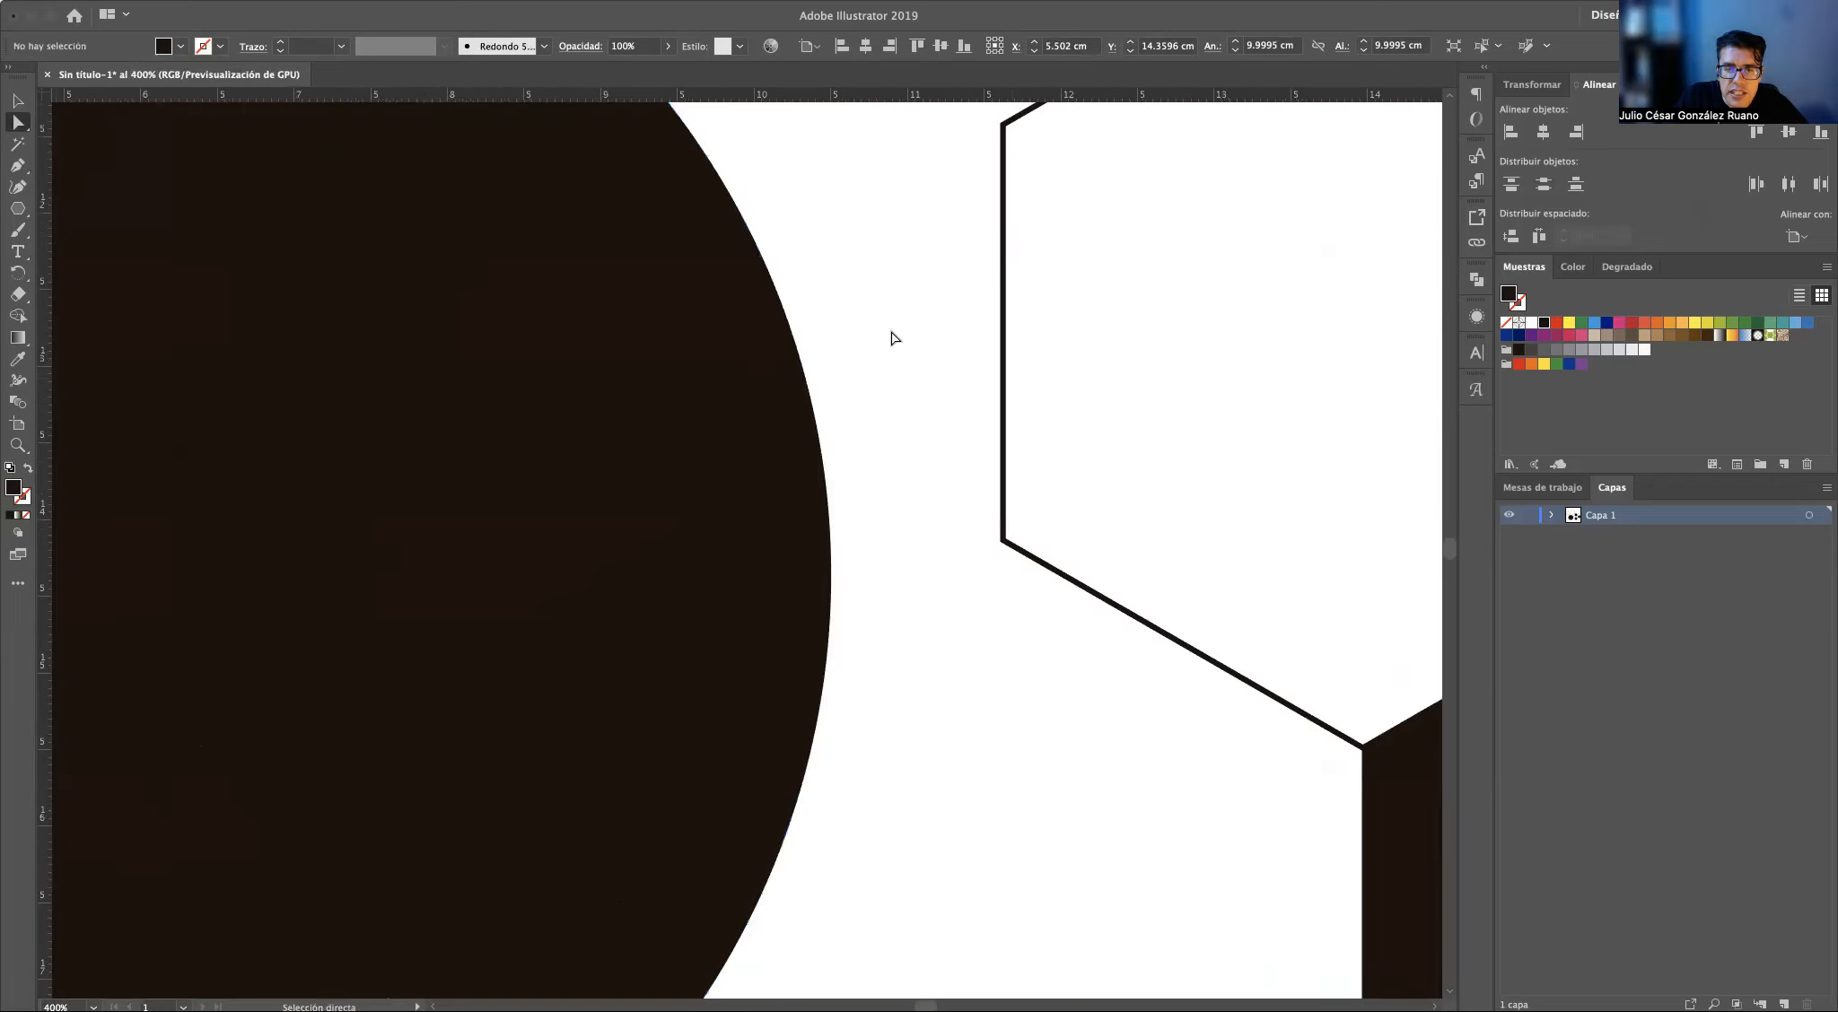
{"action": "key", "text": "v"}
{"action": "key", "text": "super+minus"}
{"action": "key", "text": "super+minus"}
{"action": "key", "text": "super+minus"}
{"action": "key", "text": "super+minus"}
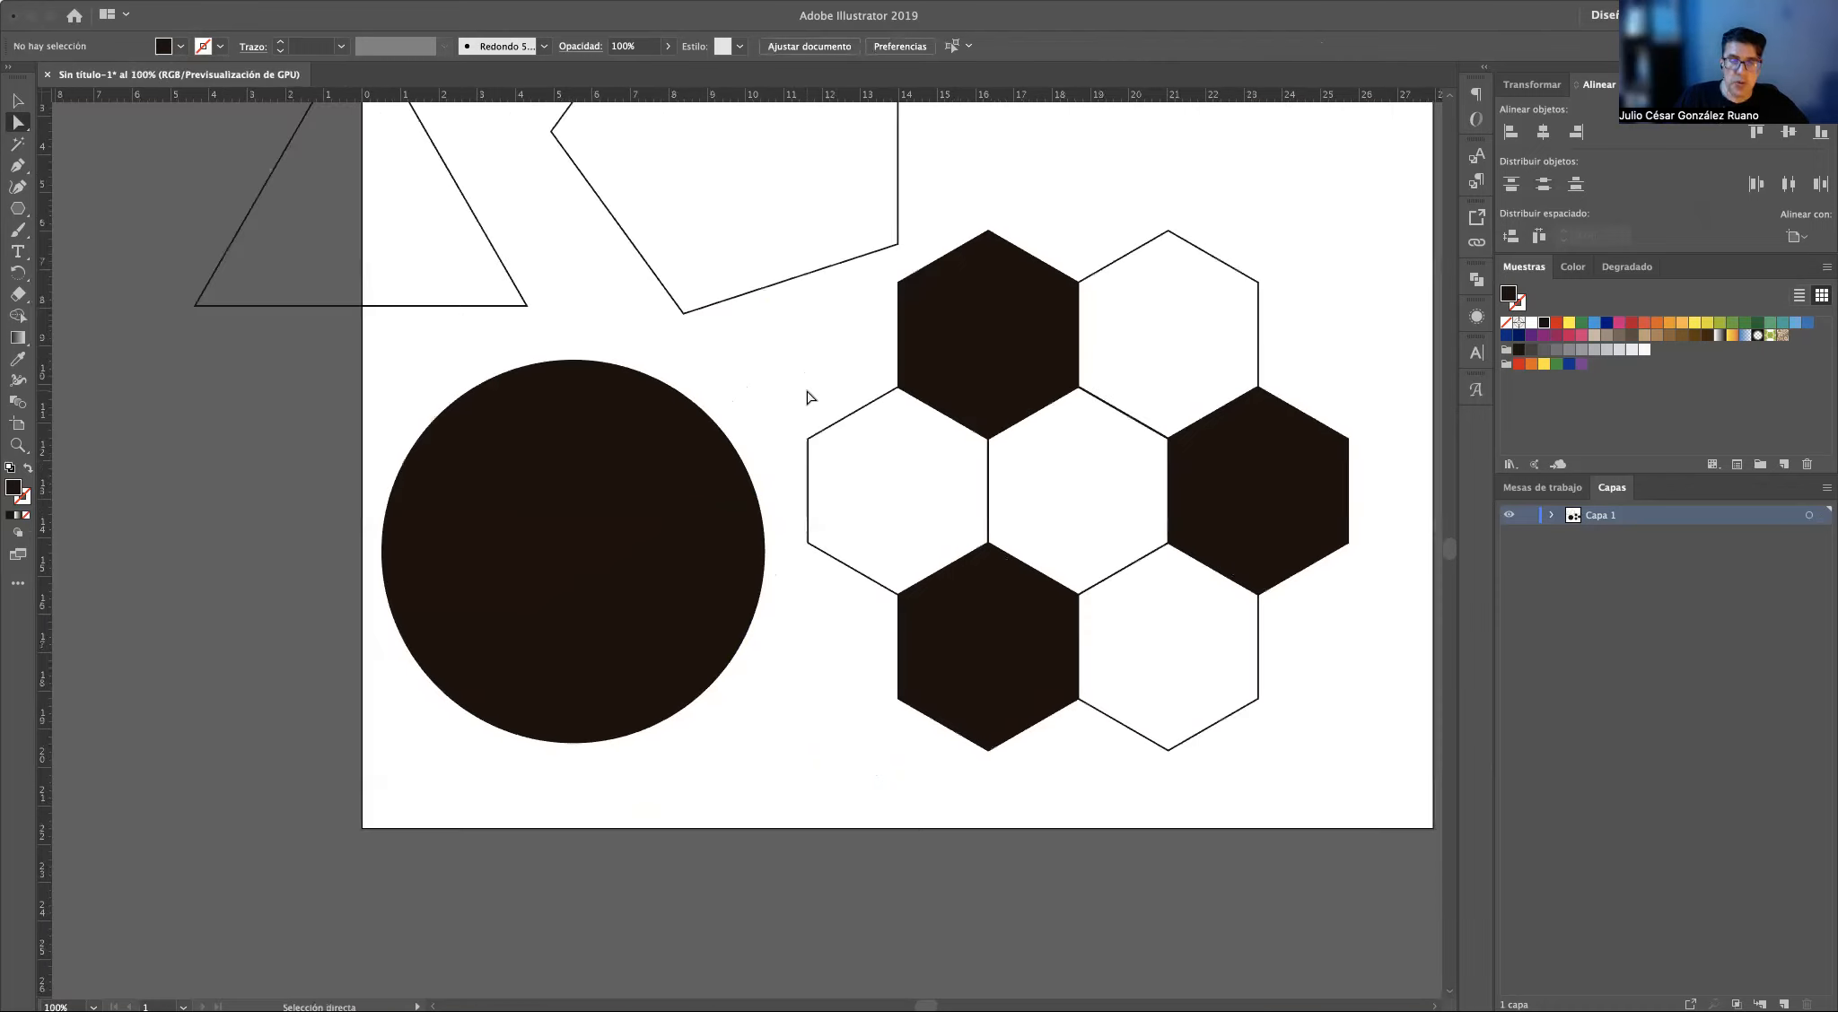
{"action": "key", "text": "super+minus"}
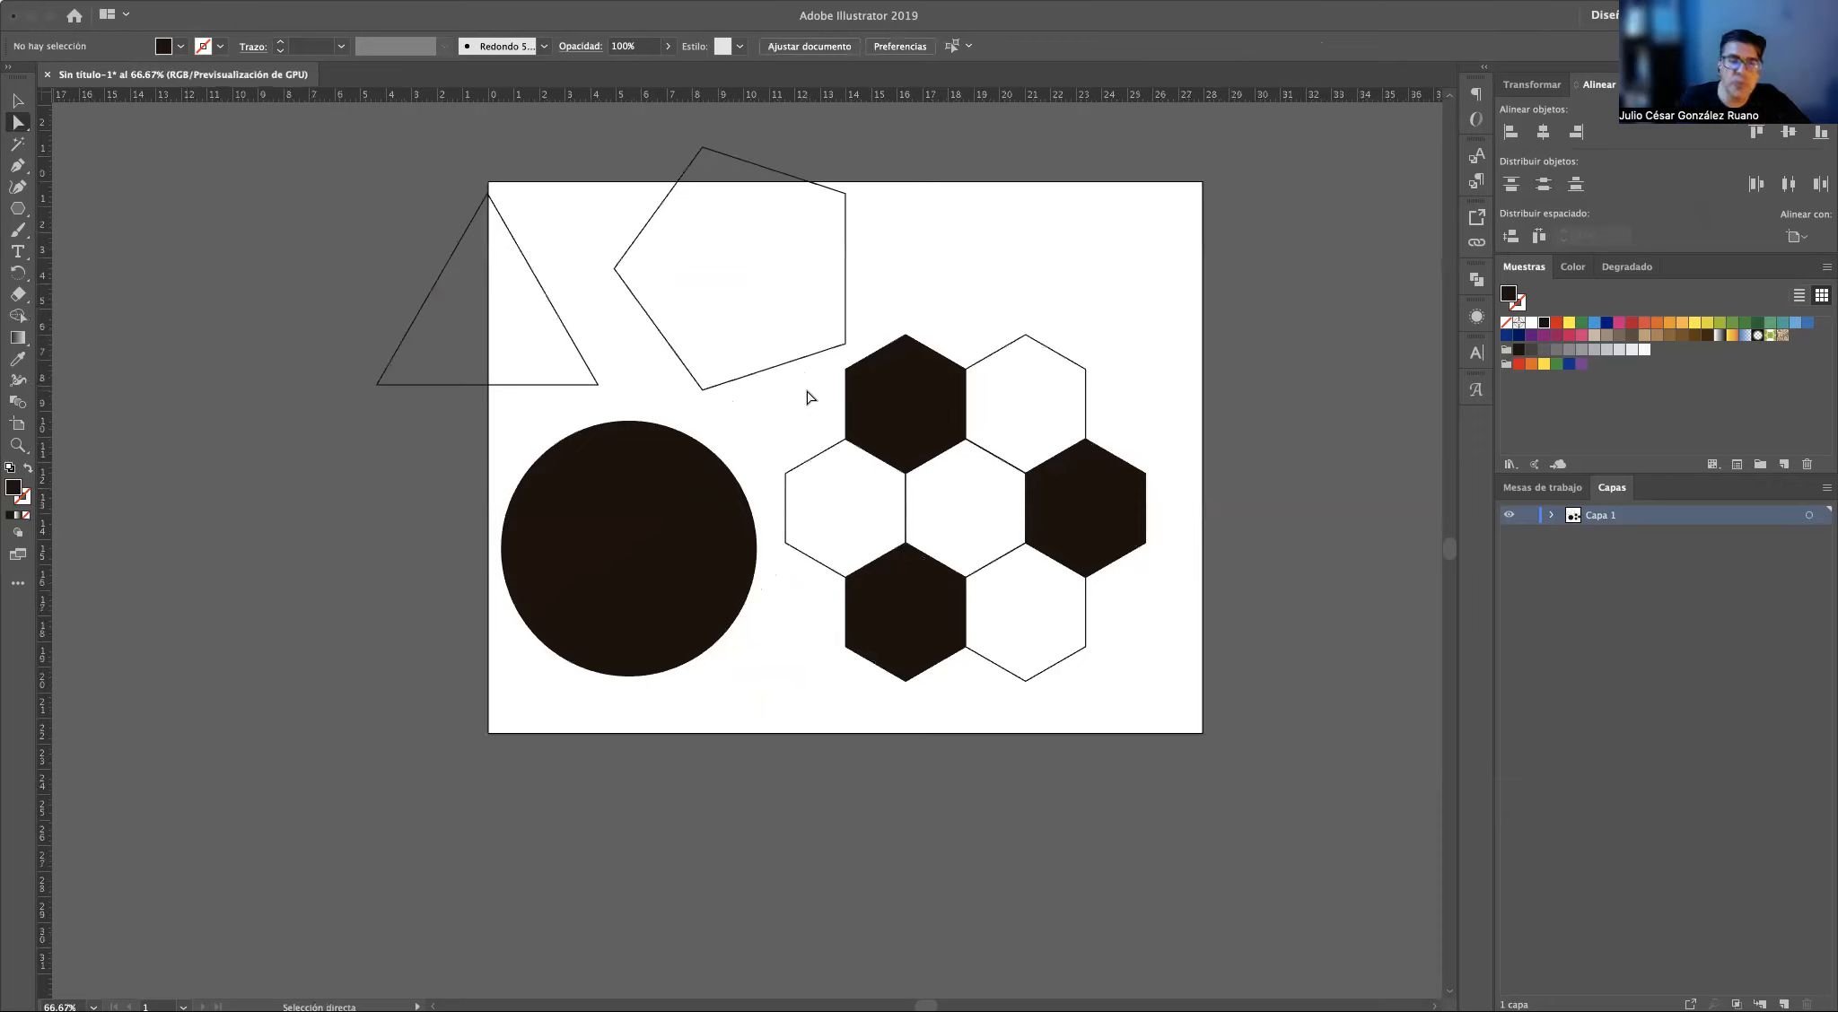
Clear the selection on the artboard and switch to the SESIÓN 08 PDF presentation
{"action": "key", "text": "v"}
{"action": "left_click_drag", "start_coordinate": [318, 153], "coordinate": [1188, 666]}
{"action": "left_click", "coordinate": [1308, 436]}
{"action": "key", "text": "a"}
{"action": "key", "text": "v"}
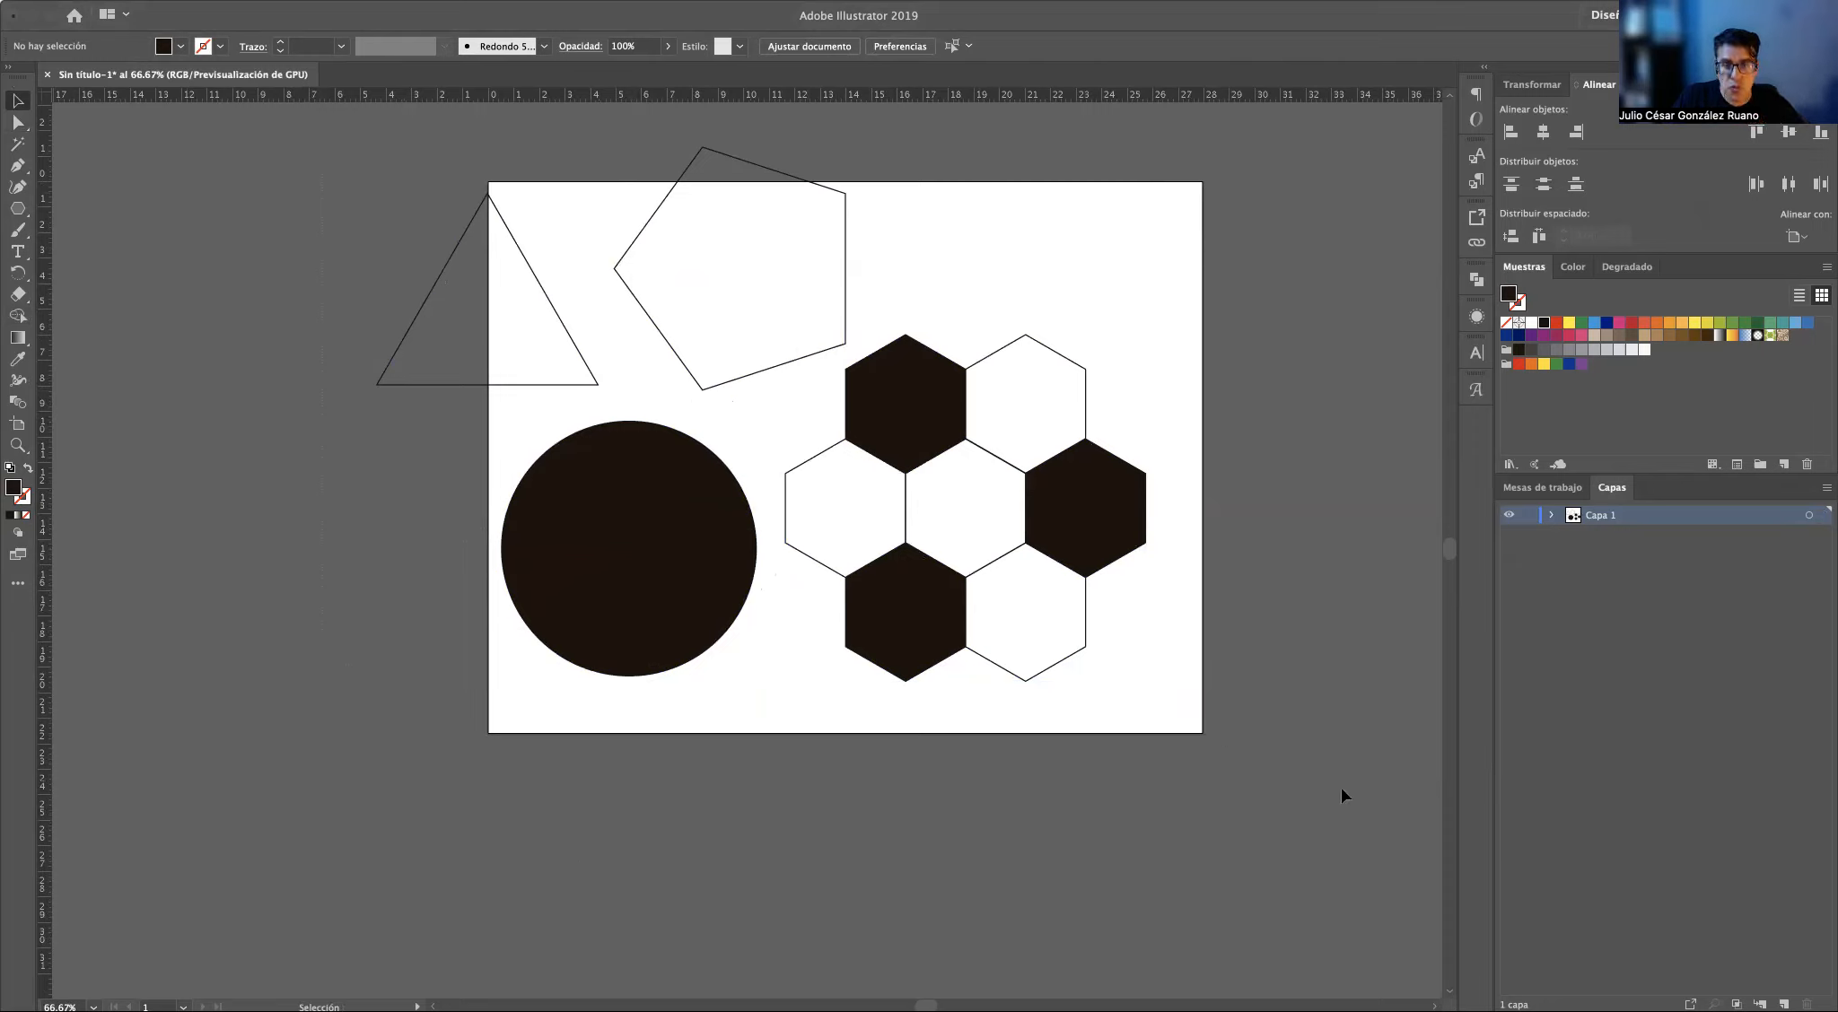
{"action": "key", "text": "super+Tab"}
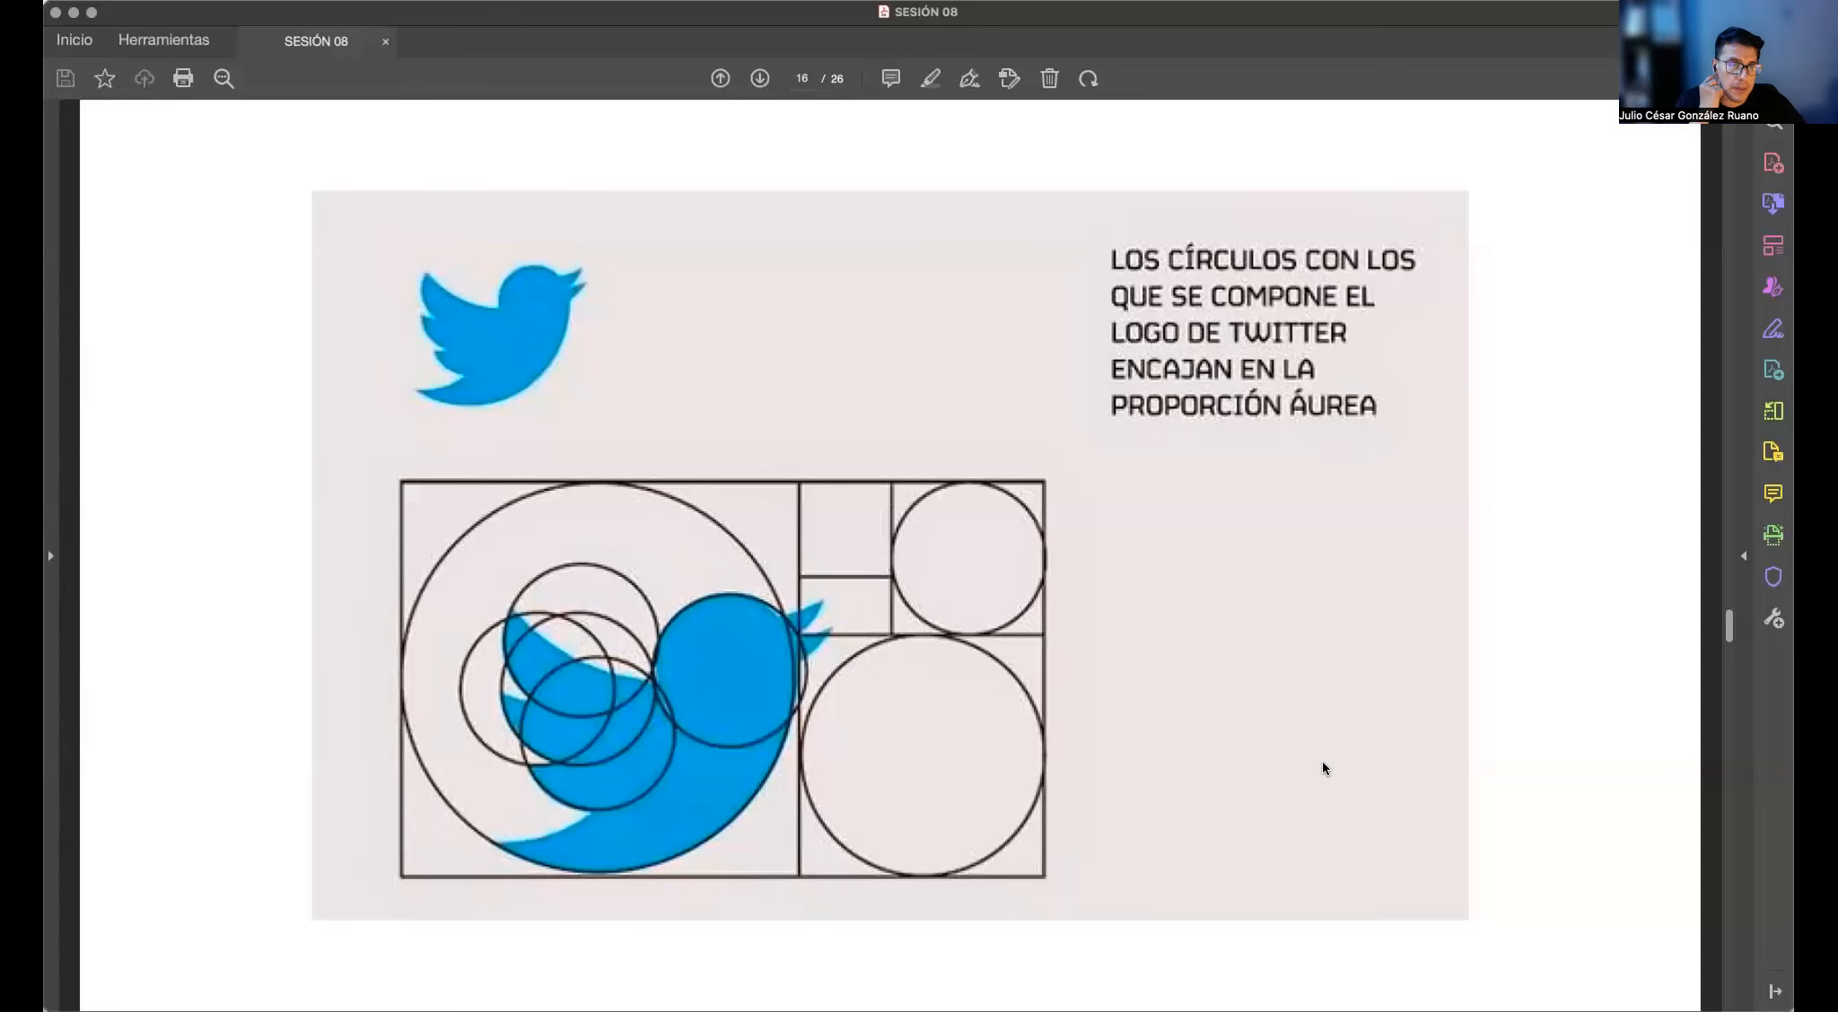
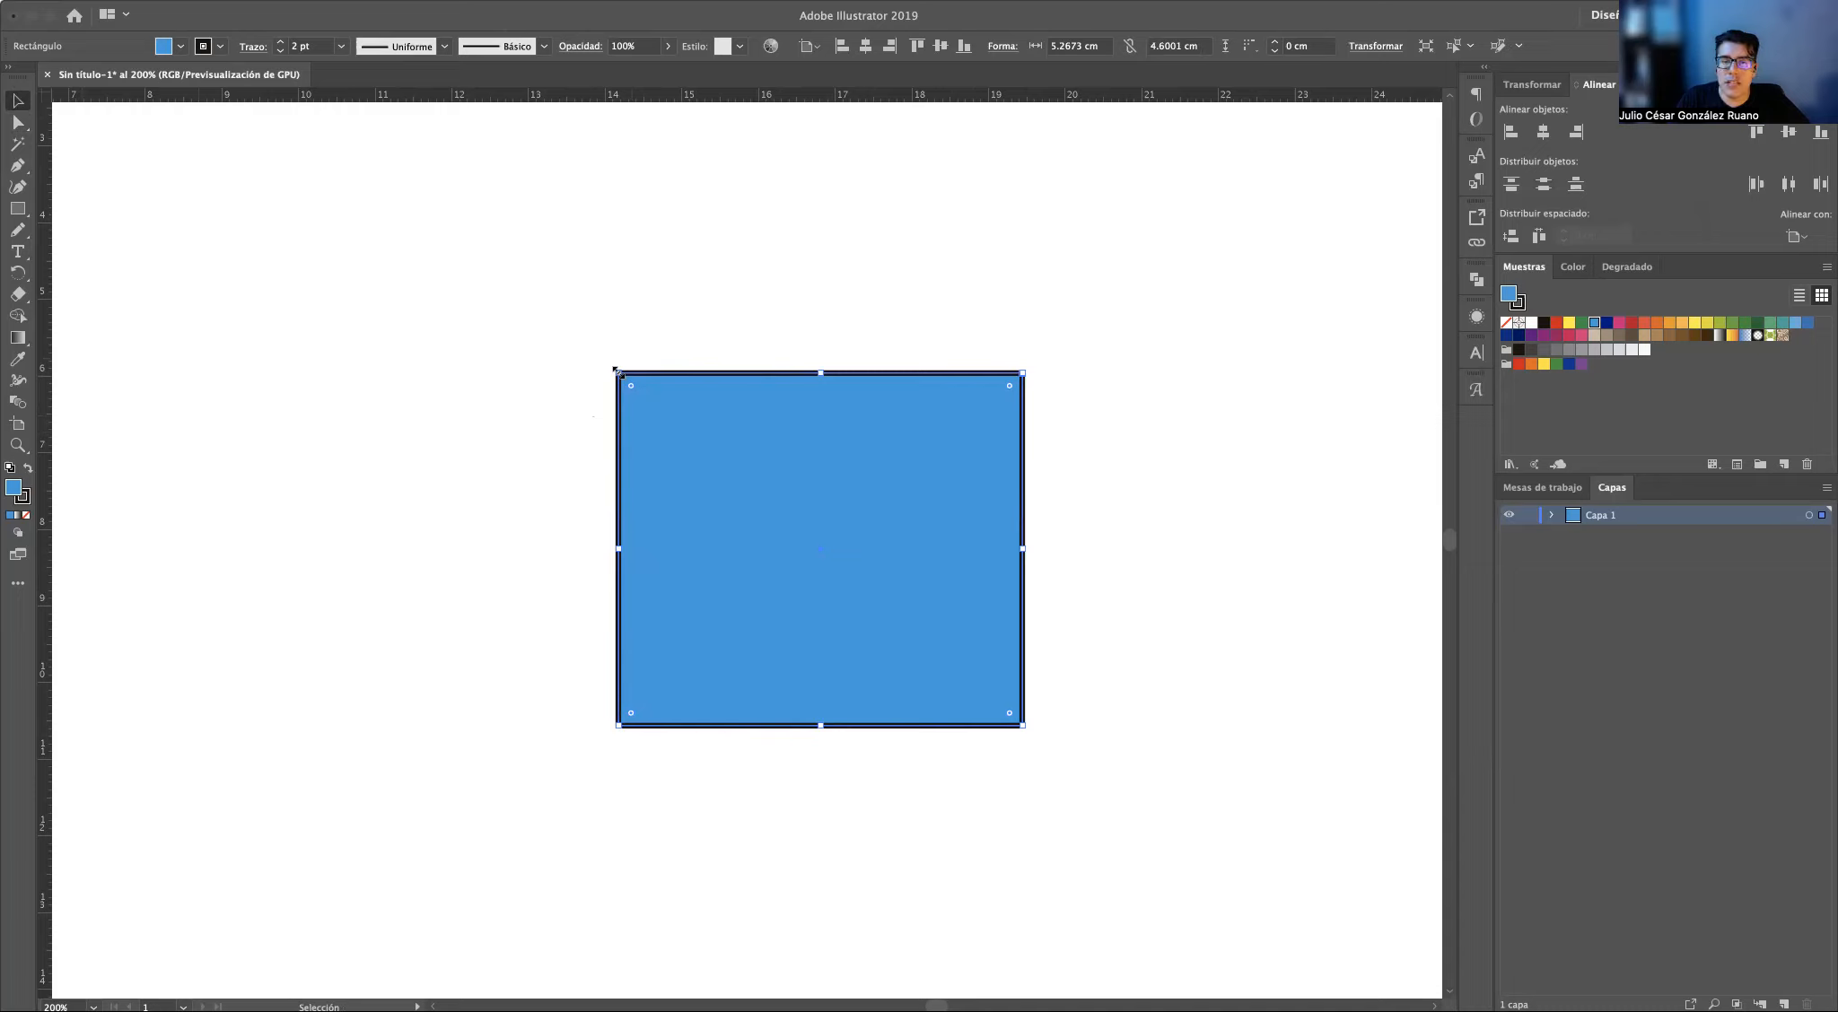
Resize the blue rectangle to about 6.02 by 6.31 cm
{"action": "left_click_drag", "start_coordinate": [616, 370], "coordinate": [536, 478]}
{"action": "left_click_drag", "start_coordinate": [780, 480], "coordinate": [780, 367]}
{"action": "left_click_drag", "start_coordinate": [825, 830], "coordinate": [999, 849]}
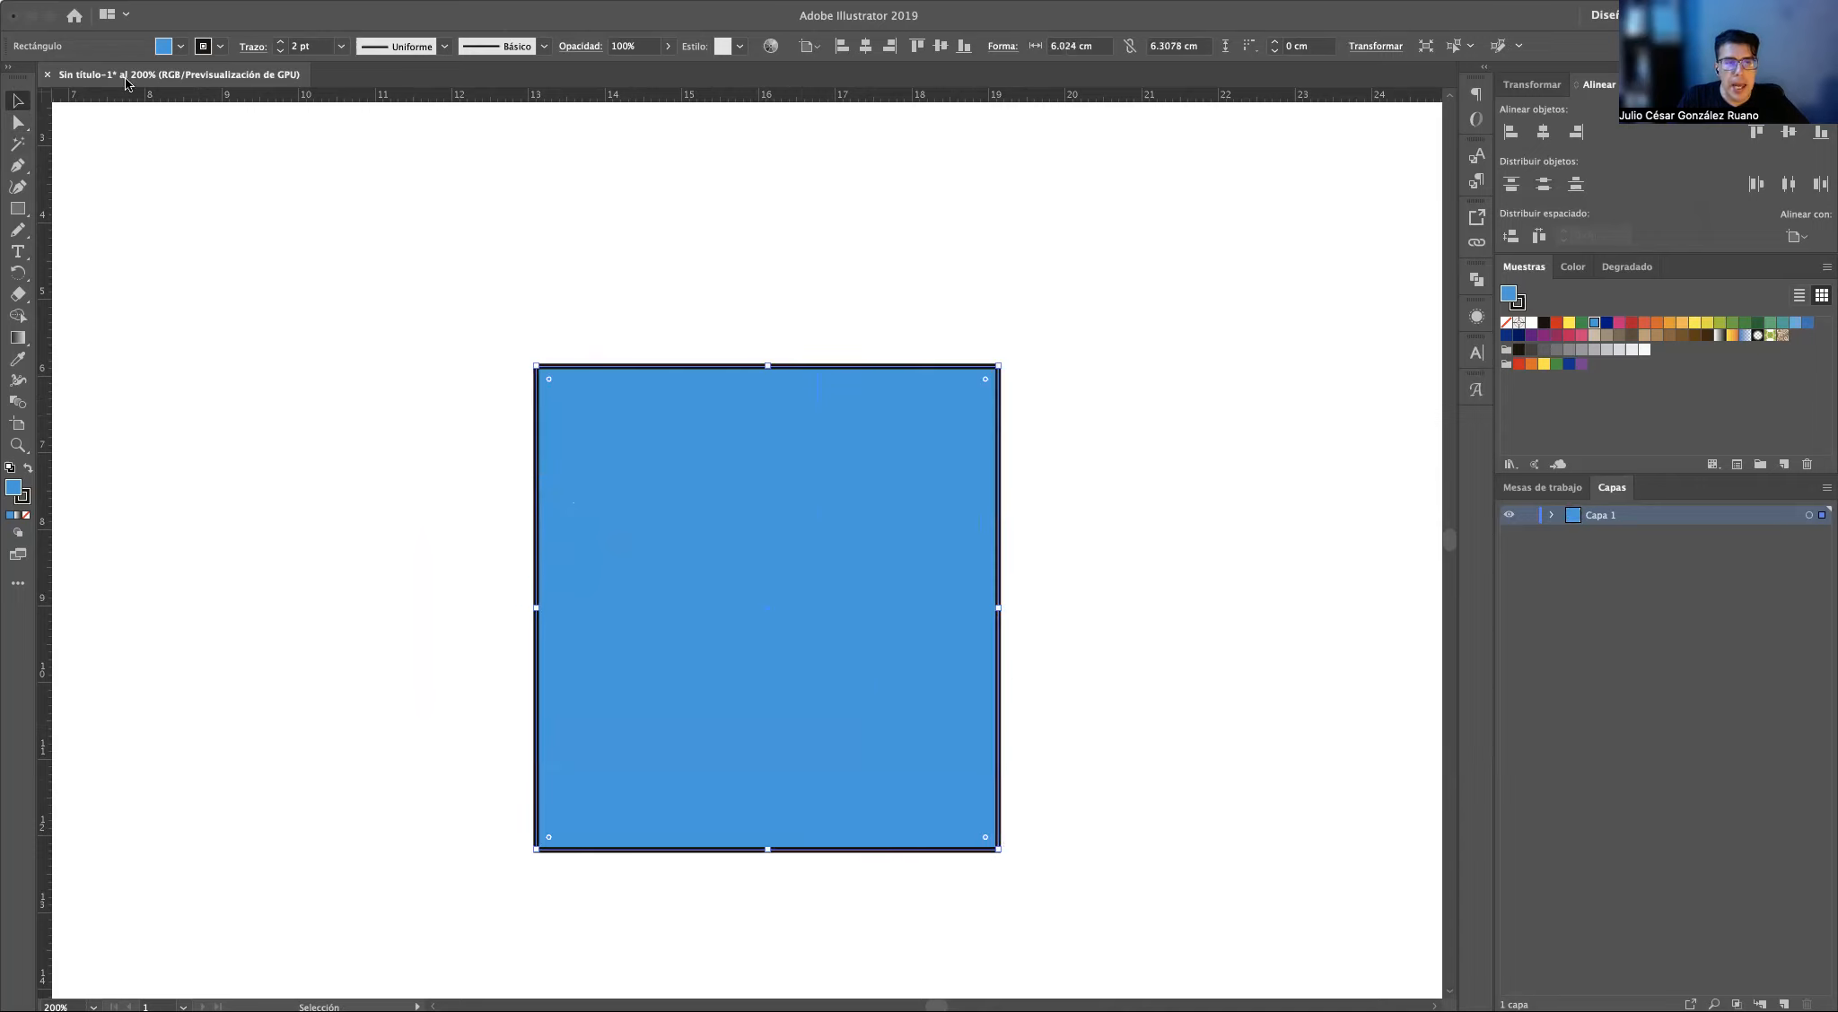
Move the blue rectangle's four corner anchor points individually to reshape it into an arrowhead pointing left
{"action": "left_click", "coordinate": [17, 129]}
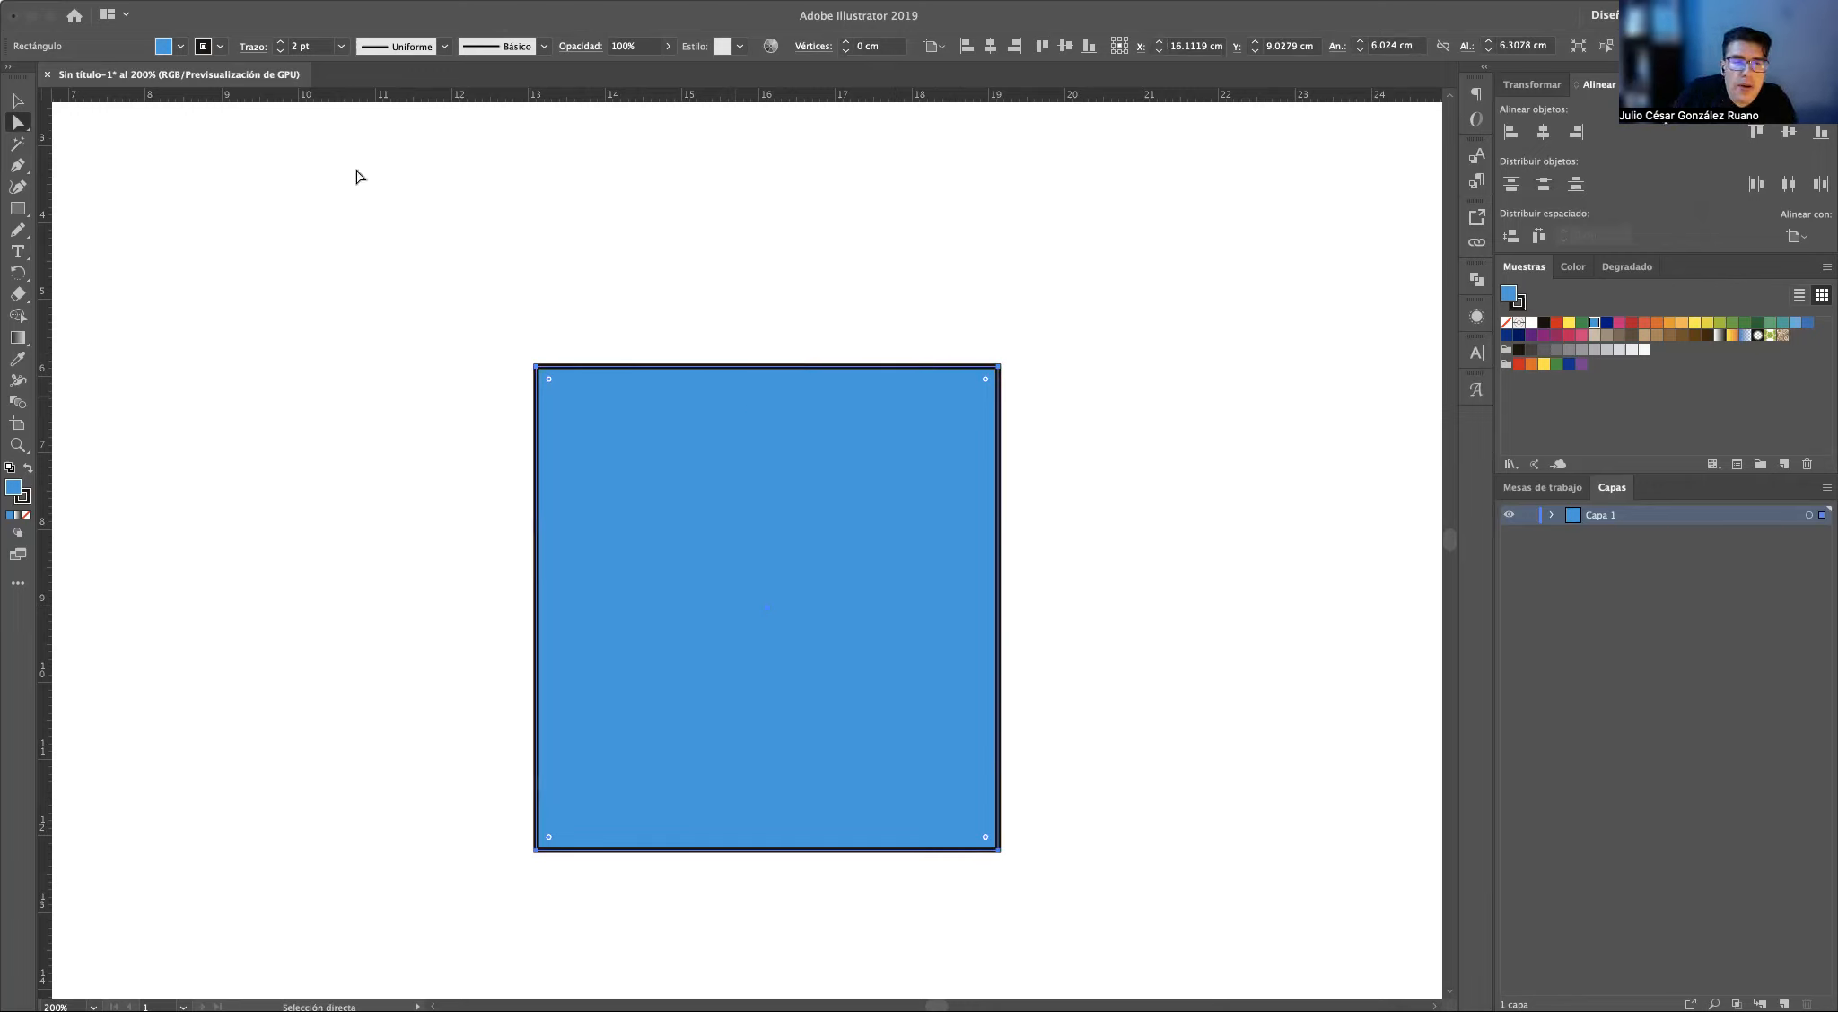
{"action": "left_click", "coordinate": [536, 368]}
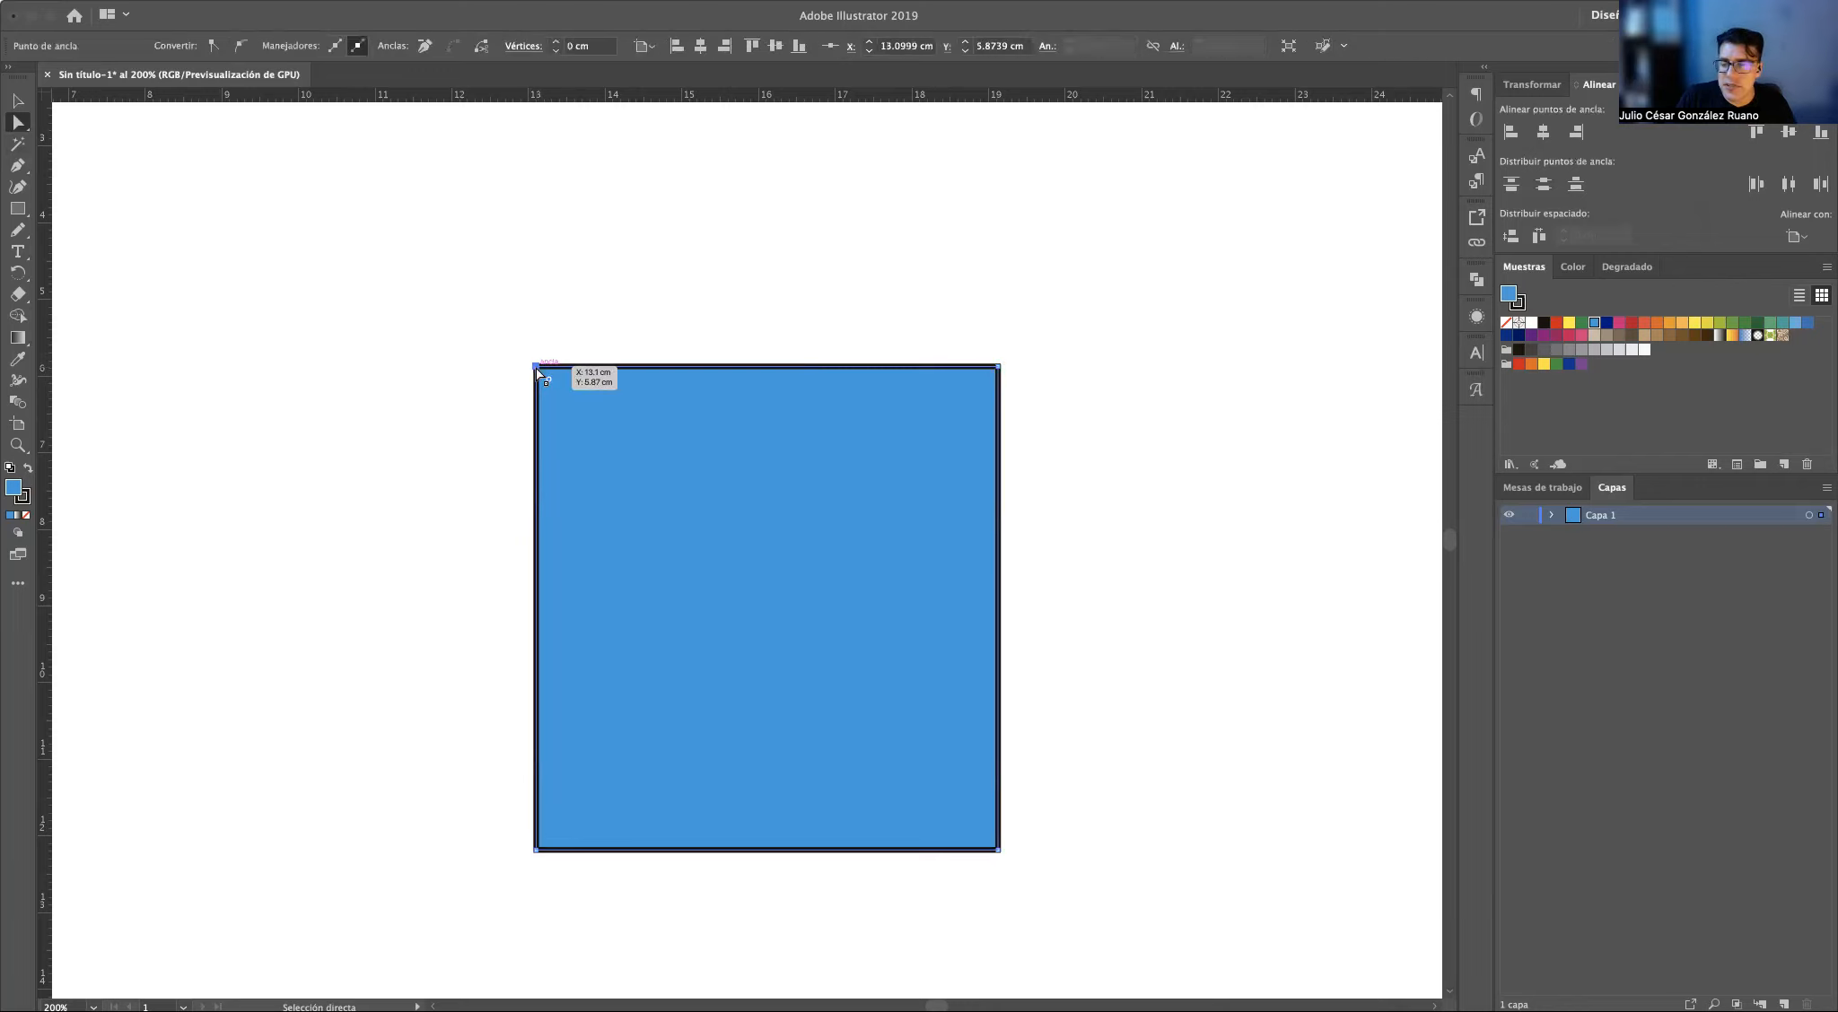
{"action": "left_click_drag", "start_coordinate": [537, 368], "coordinate": [326, 445]}
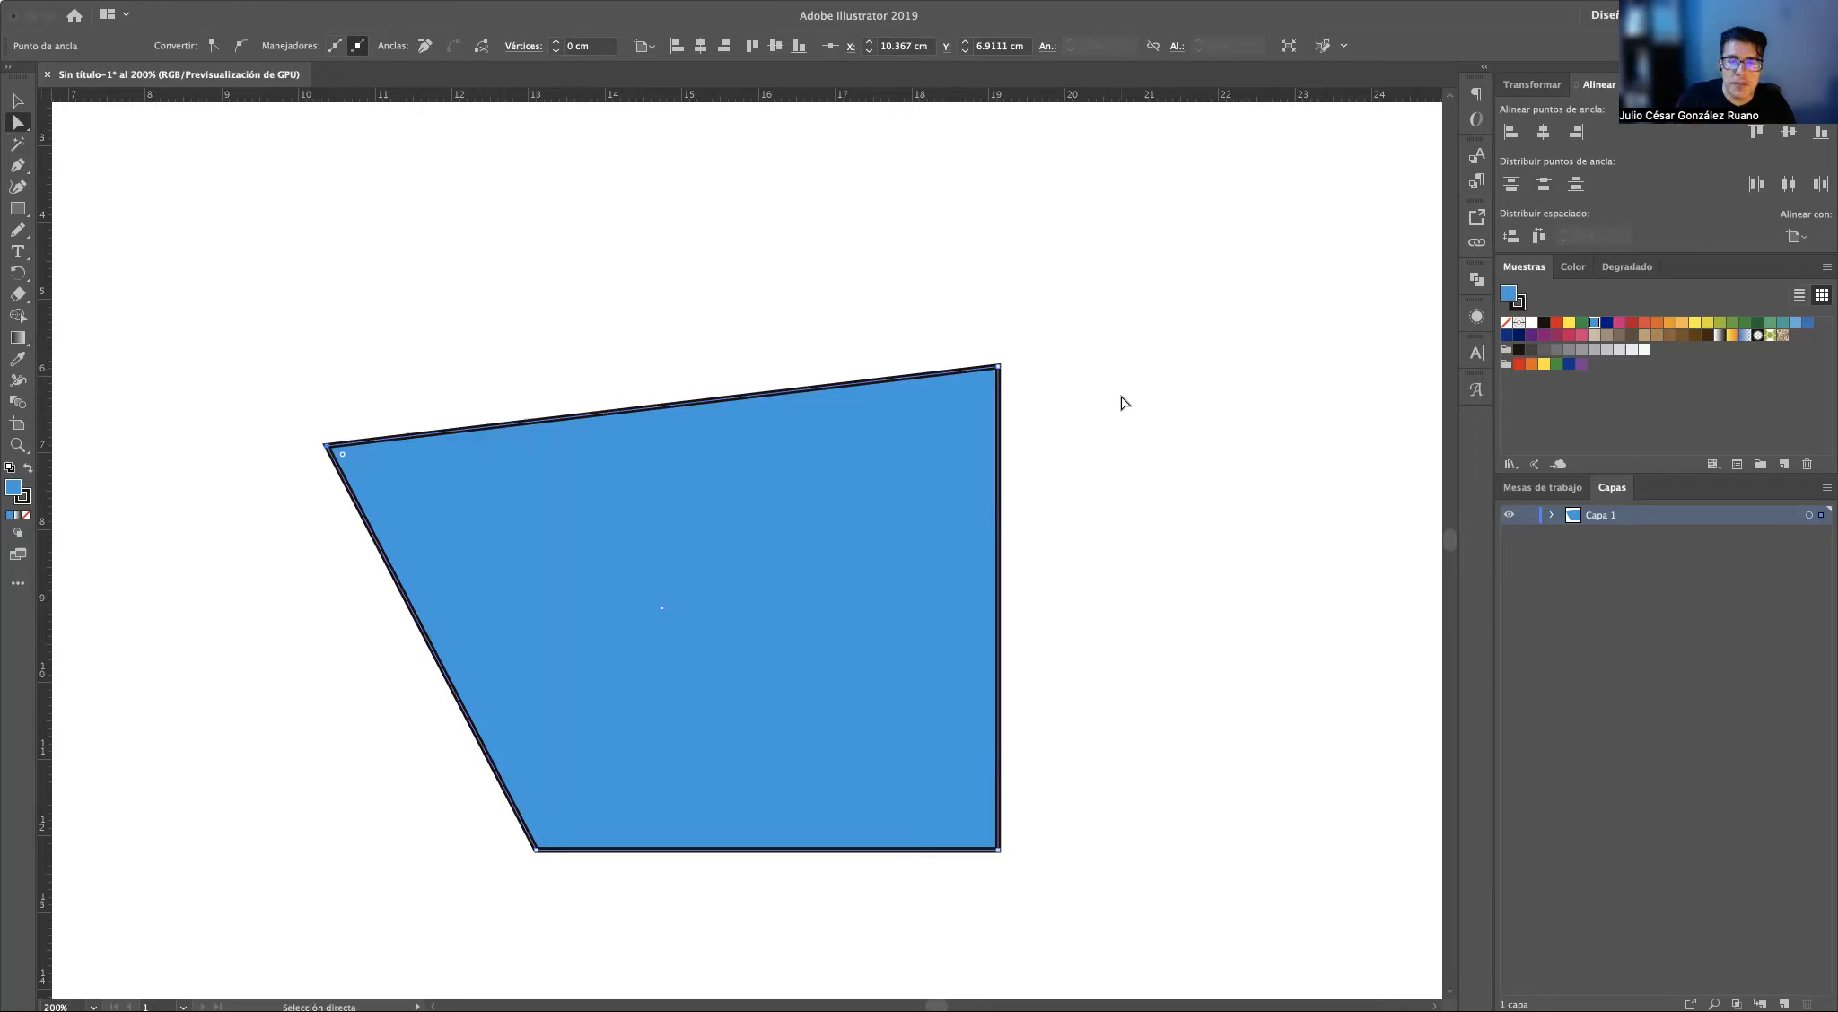
{"action": "left_click_drag", "start_coordinate": [998, 368], "coordinate": [1261, 246]}
{"action": "left_click_drag", "start_coordinate": [998, 851], "coordinate": [888, 549]}
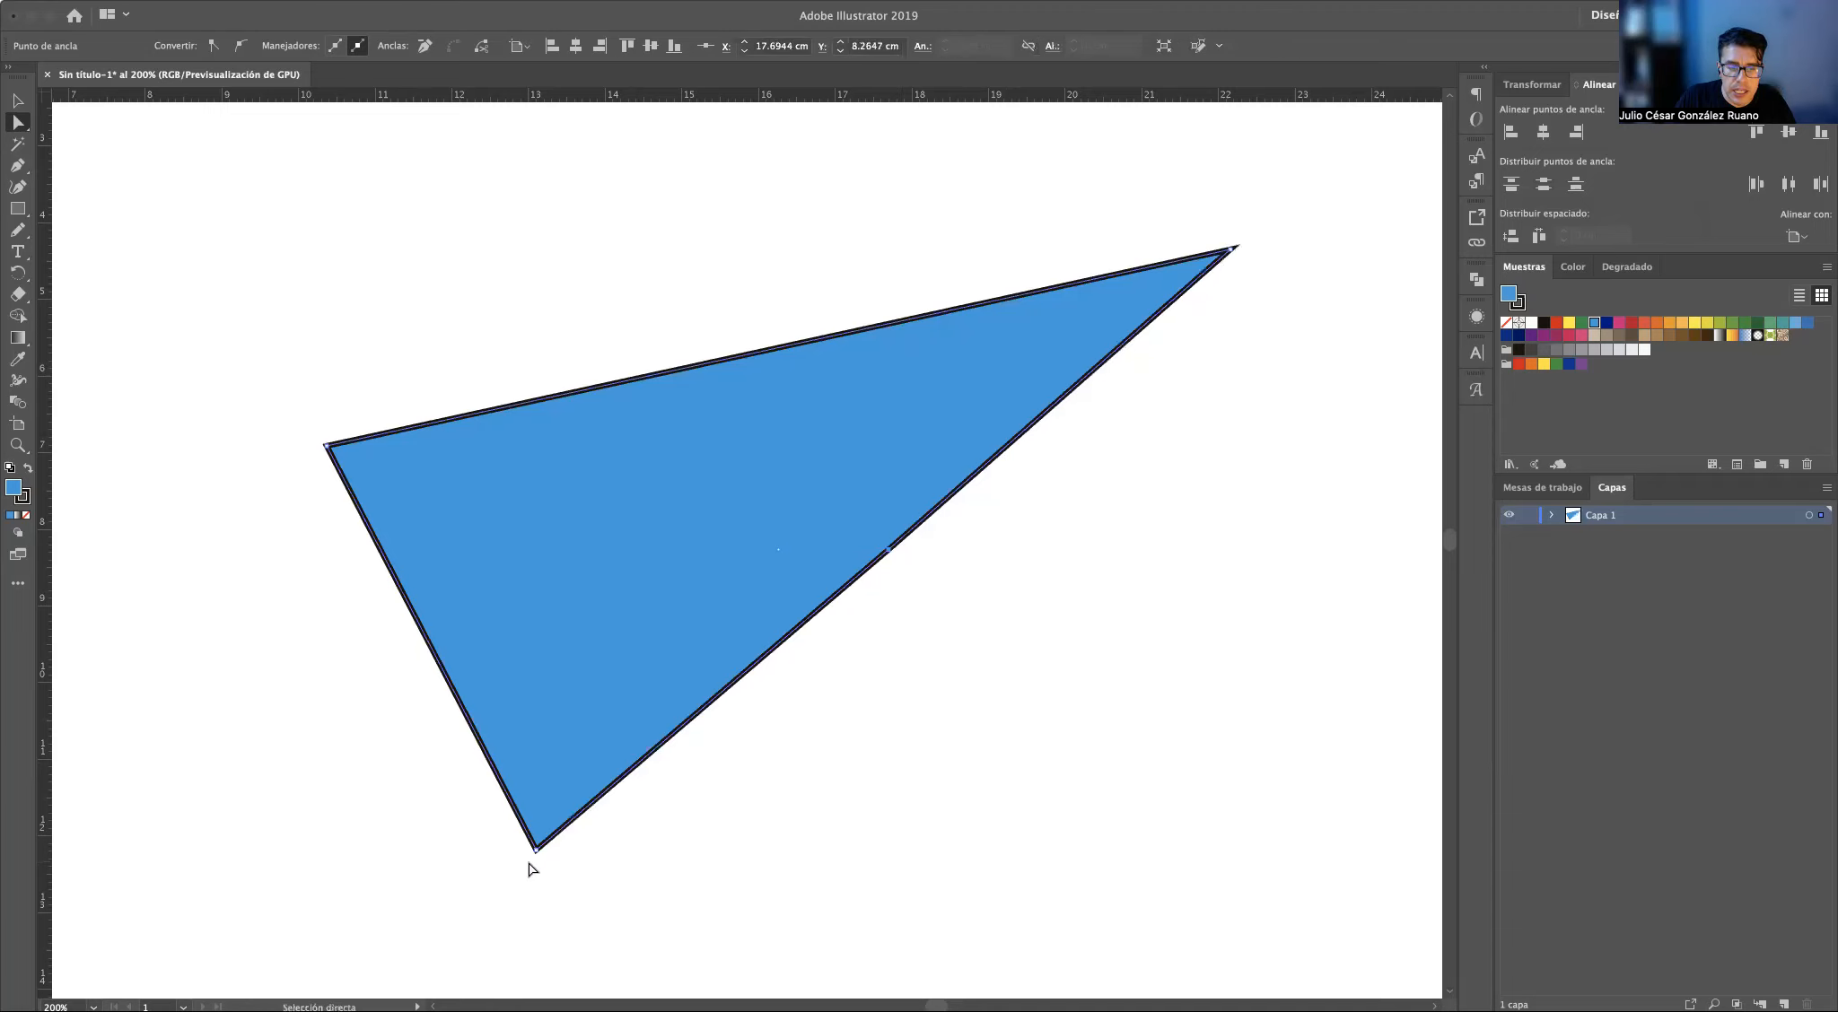
{"action": "left_click_drag", "start_coordinate": [537, 849], "coordinate": [1150, 836]}
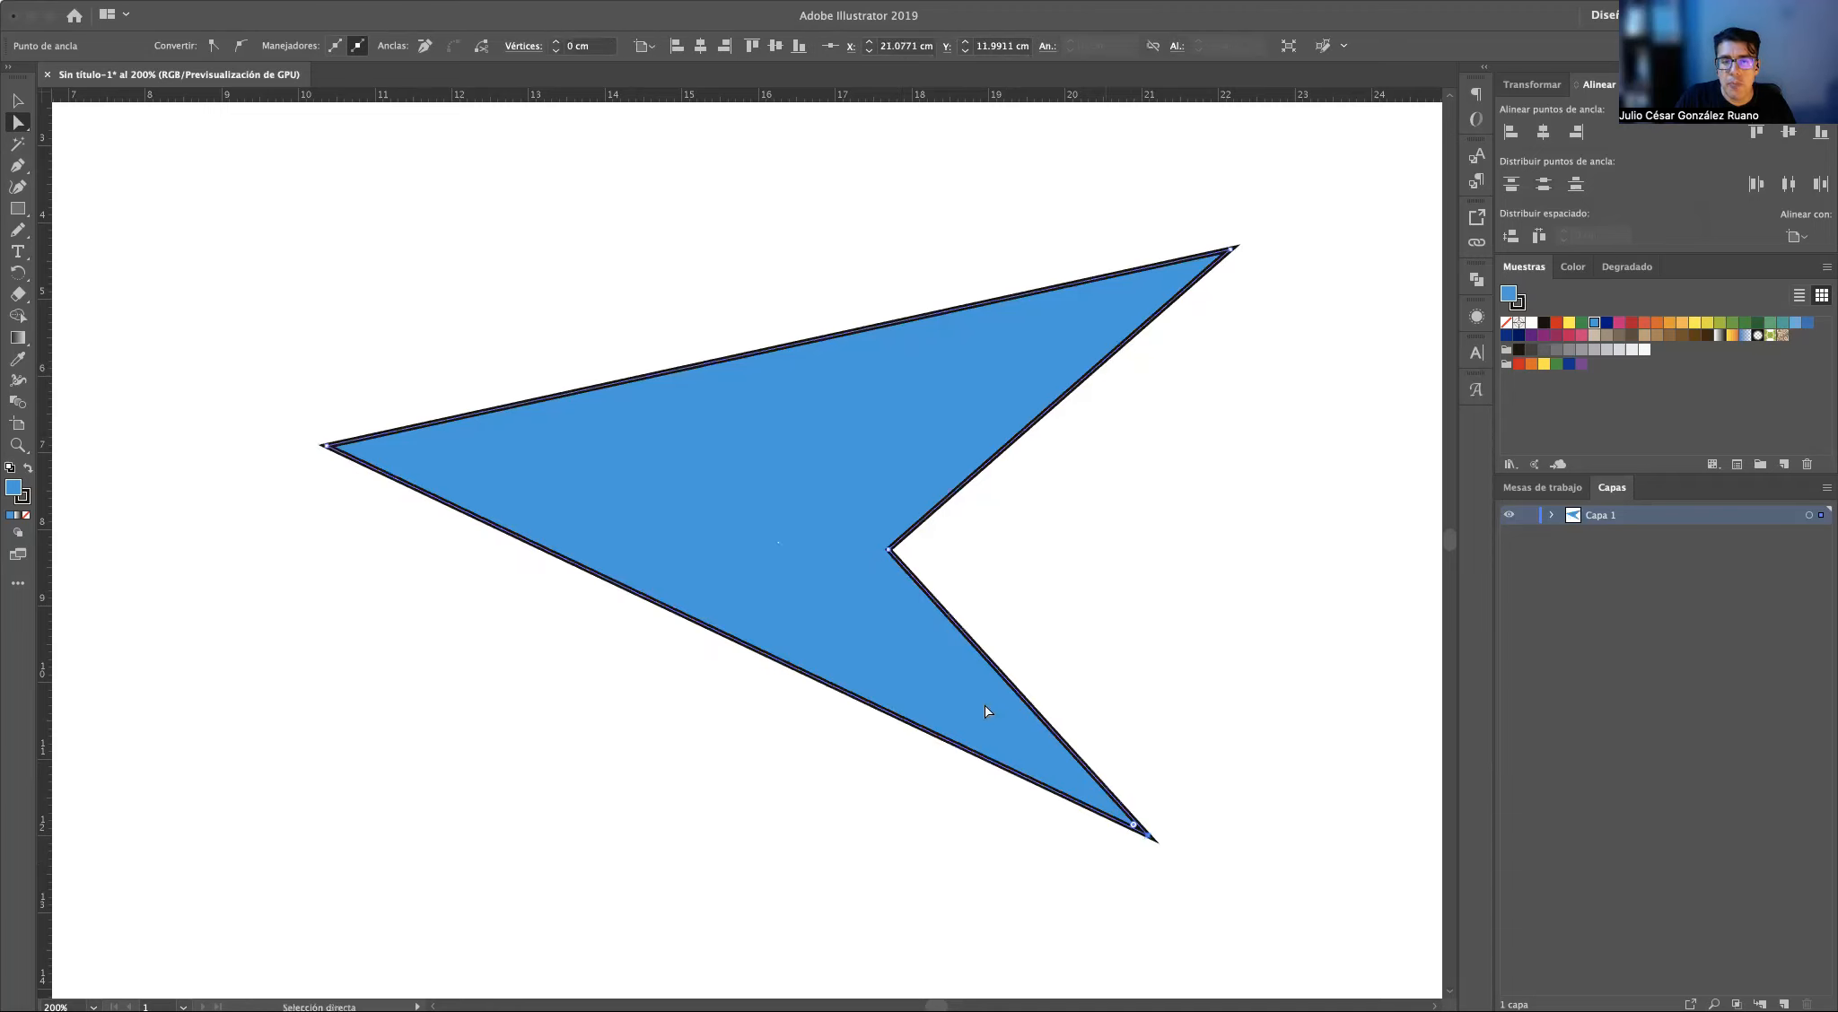
Reposition the arrowhead's four anchor points, pulling the inner one to the upper left so the outline crosses itself
{"action": "left_click_drag", "start_coordinate": [326, 447], "coordinate": [393, 568]}
{"action": "left_click_drag", "start_coordinate": [1234, 251], "coordinate": [1208, 391]}
{"action": "left_click_drag", "start_coordinate": [1149, 837], "coordinate": [1252, 859]}
{"action": "left_click_drag", "start_coordinate": [889, 550], "coordinate": [448, 375]}
{"action": "left_click", "coordinate": [1167, 585]}
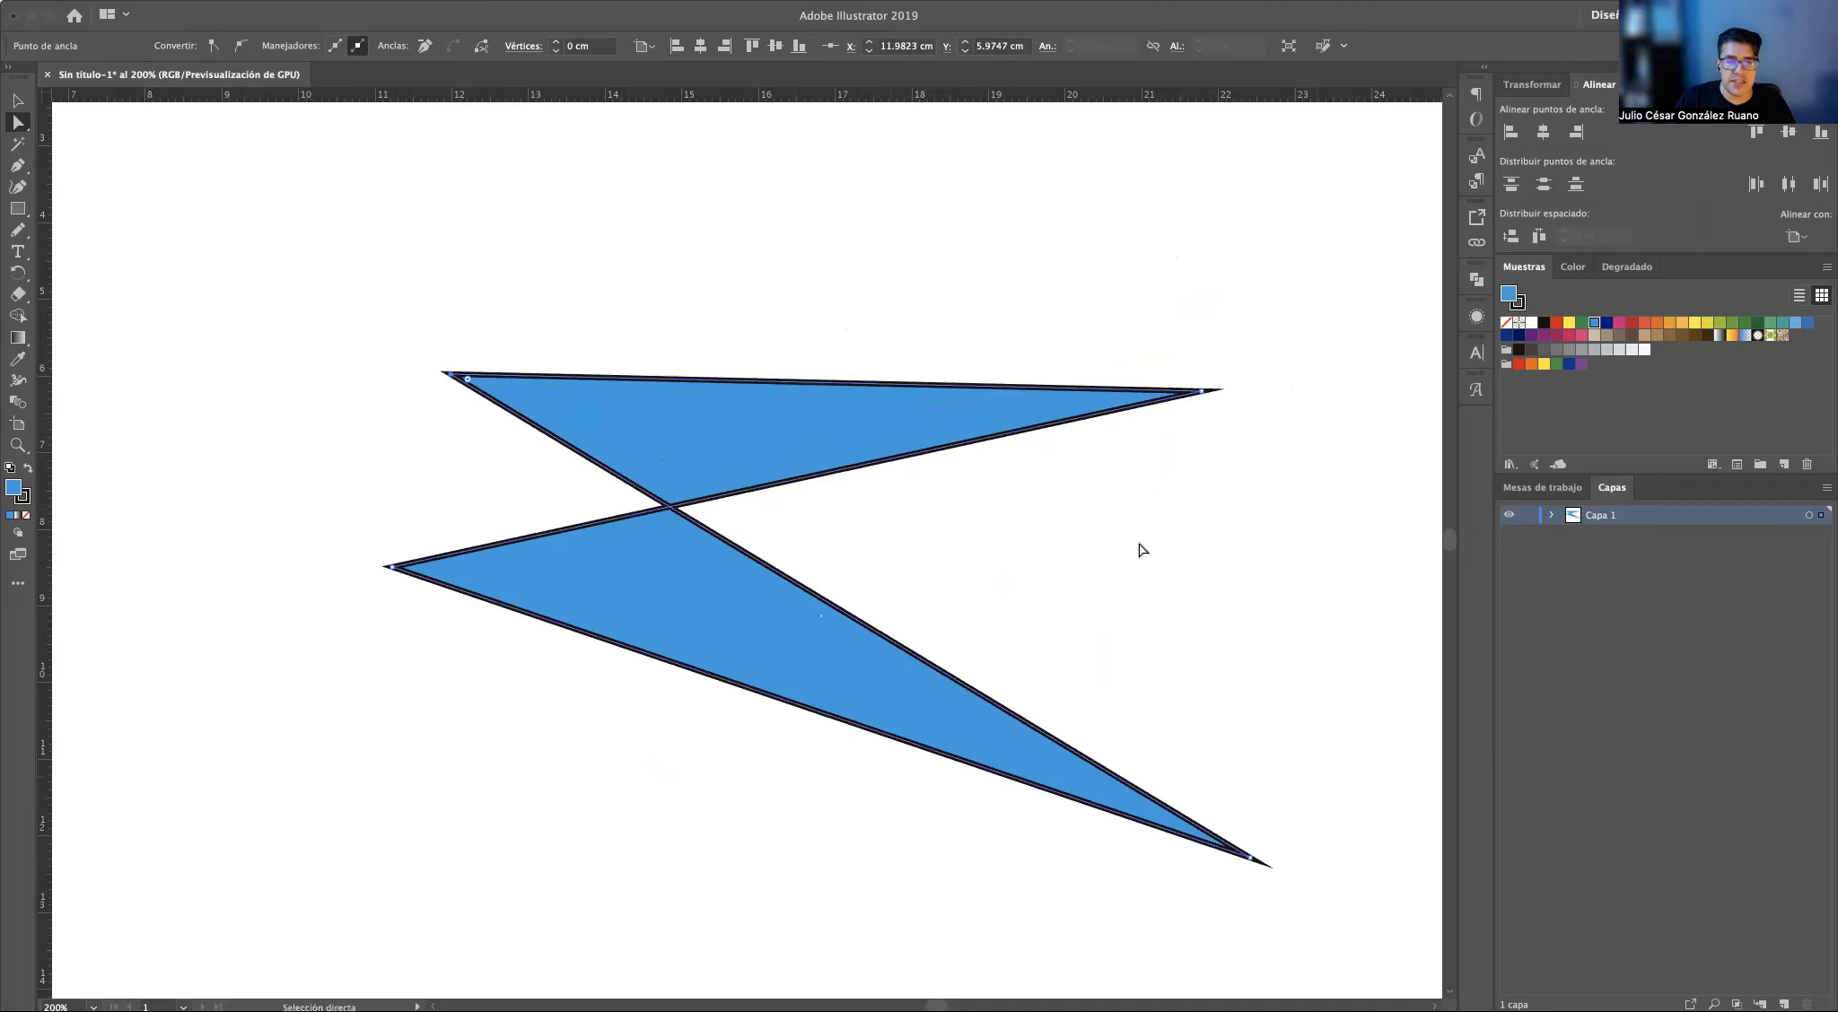
Select the whole self-crossing shape and move it left, centring it at about X 14.37 cm, Y 9.13 cm
{"action": "left_click", "coordinate": [1254, 638]}
{"action": "left_click", "coordinate": [758, 449]}
{"action": "left_click_drag", "start_coordinate": [1184, 405], "coordinate": [852, 933]}
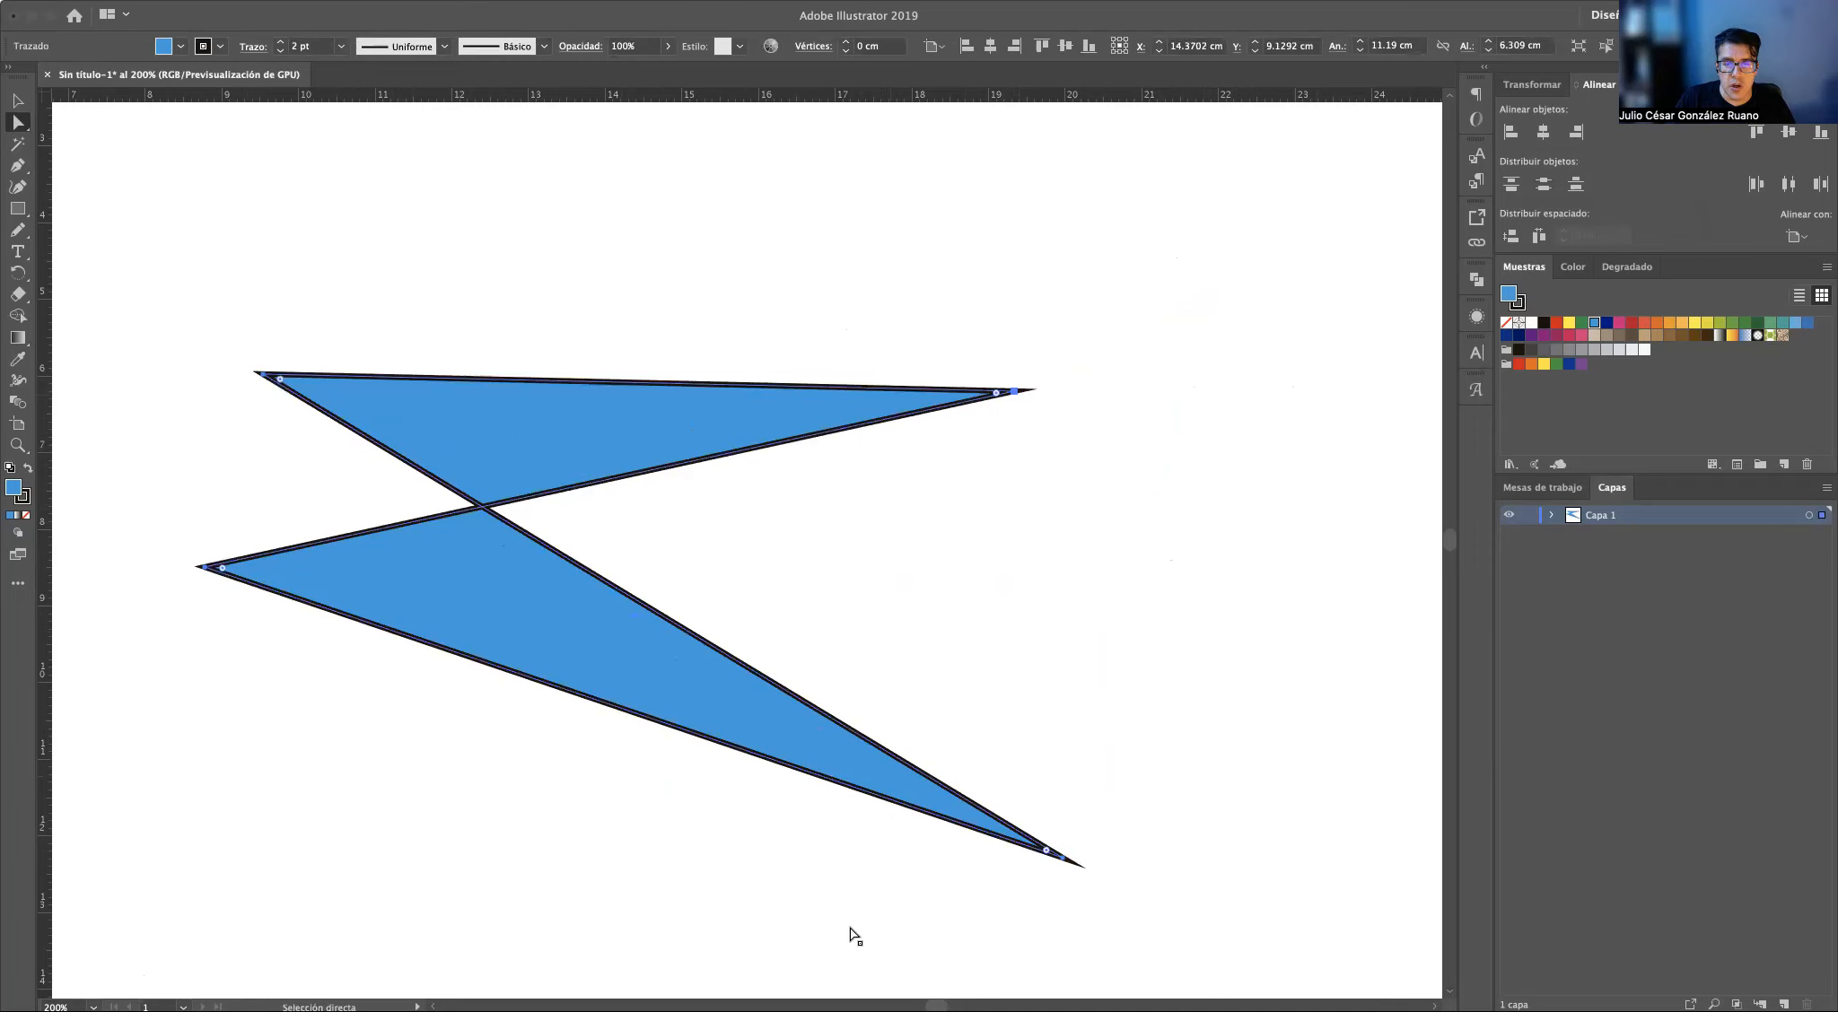
Move the upper right anchor point of the self-crossing blue shape to about X 21.70 cm, Y 7.38 cm and deselect it
{"action": "left_click_drag", "start_coordinate": [1014, 391], "coordinate": [1198, 486]}
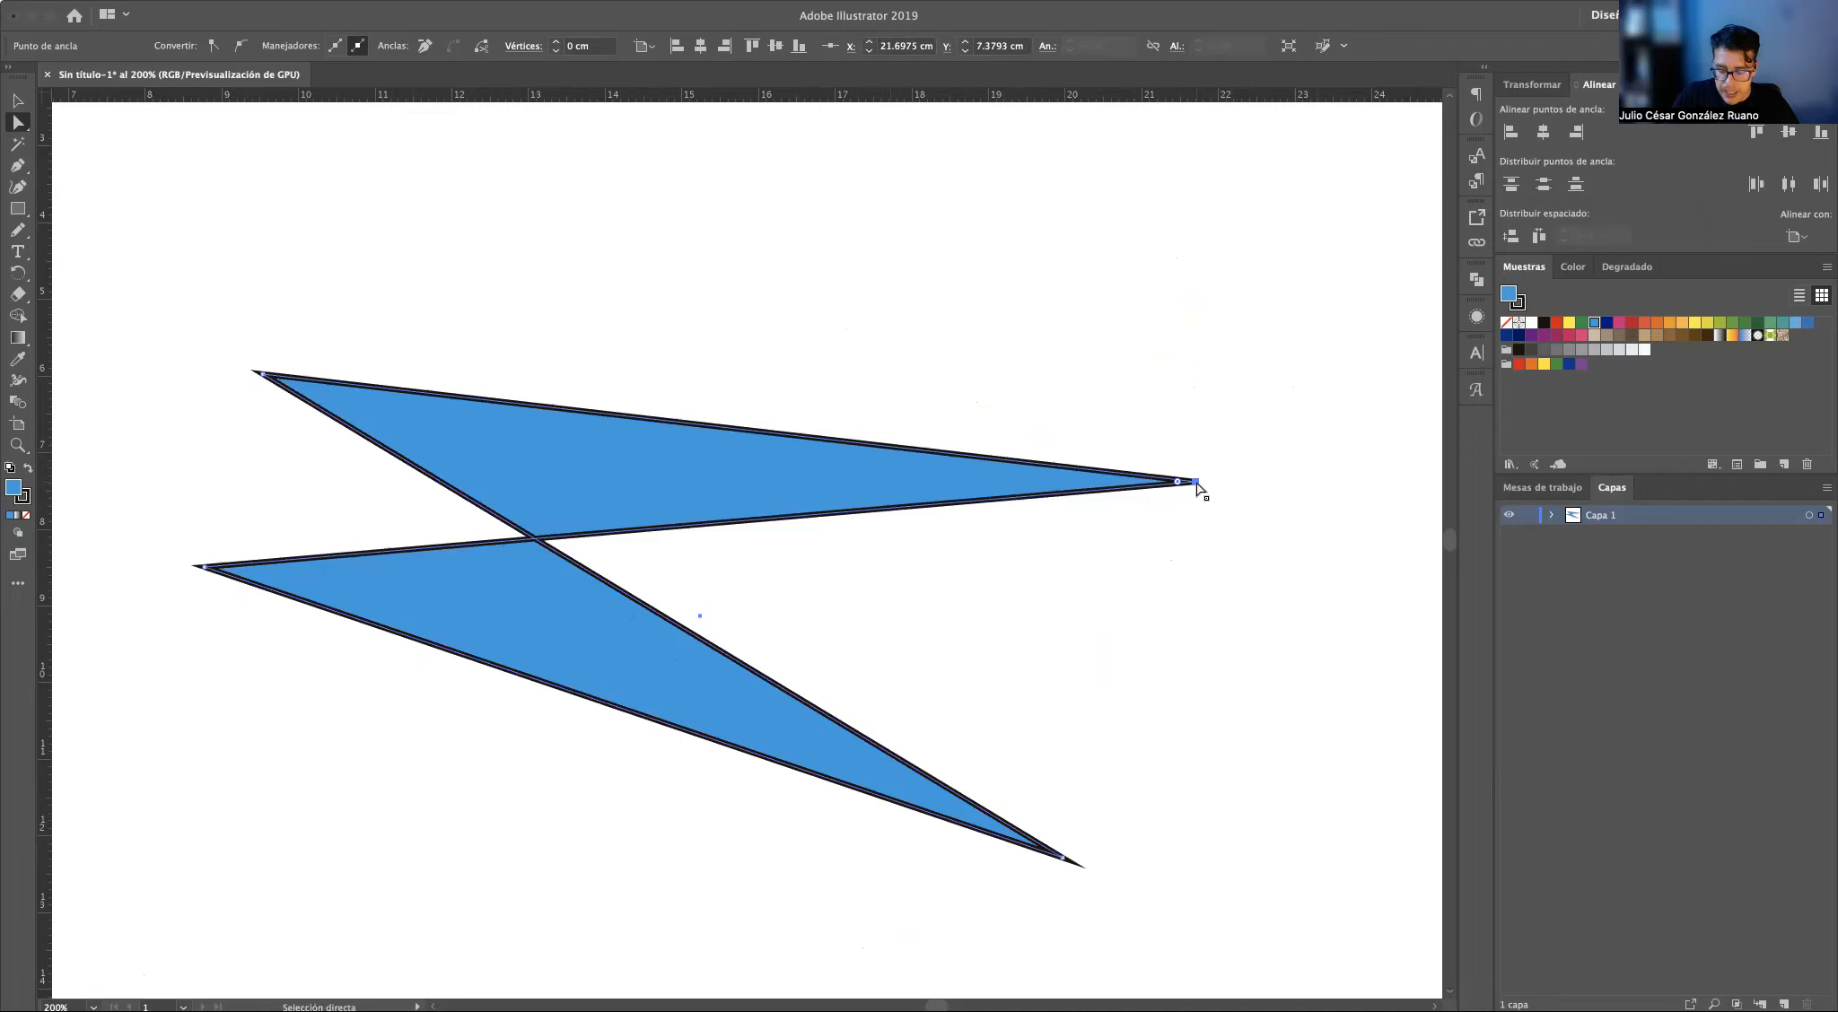
{"action": "key", "text": "super+minus"}
{"action": "key", "text": "super+minus"}
{"action": "key", "text": "shift+super+a"}
{"action": "key", "text": "v"}
{"action": "key", "text": "space"}
{"action": "left_click_drag", "start_coordinate": [804, 462], "coordinate": [872, 396]}
{"action": "key", "text": "F11"}
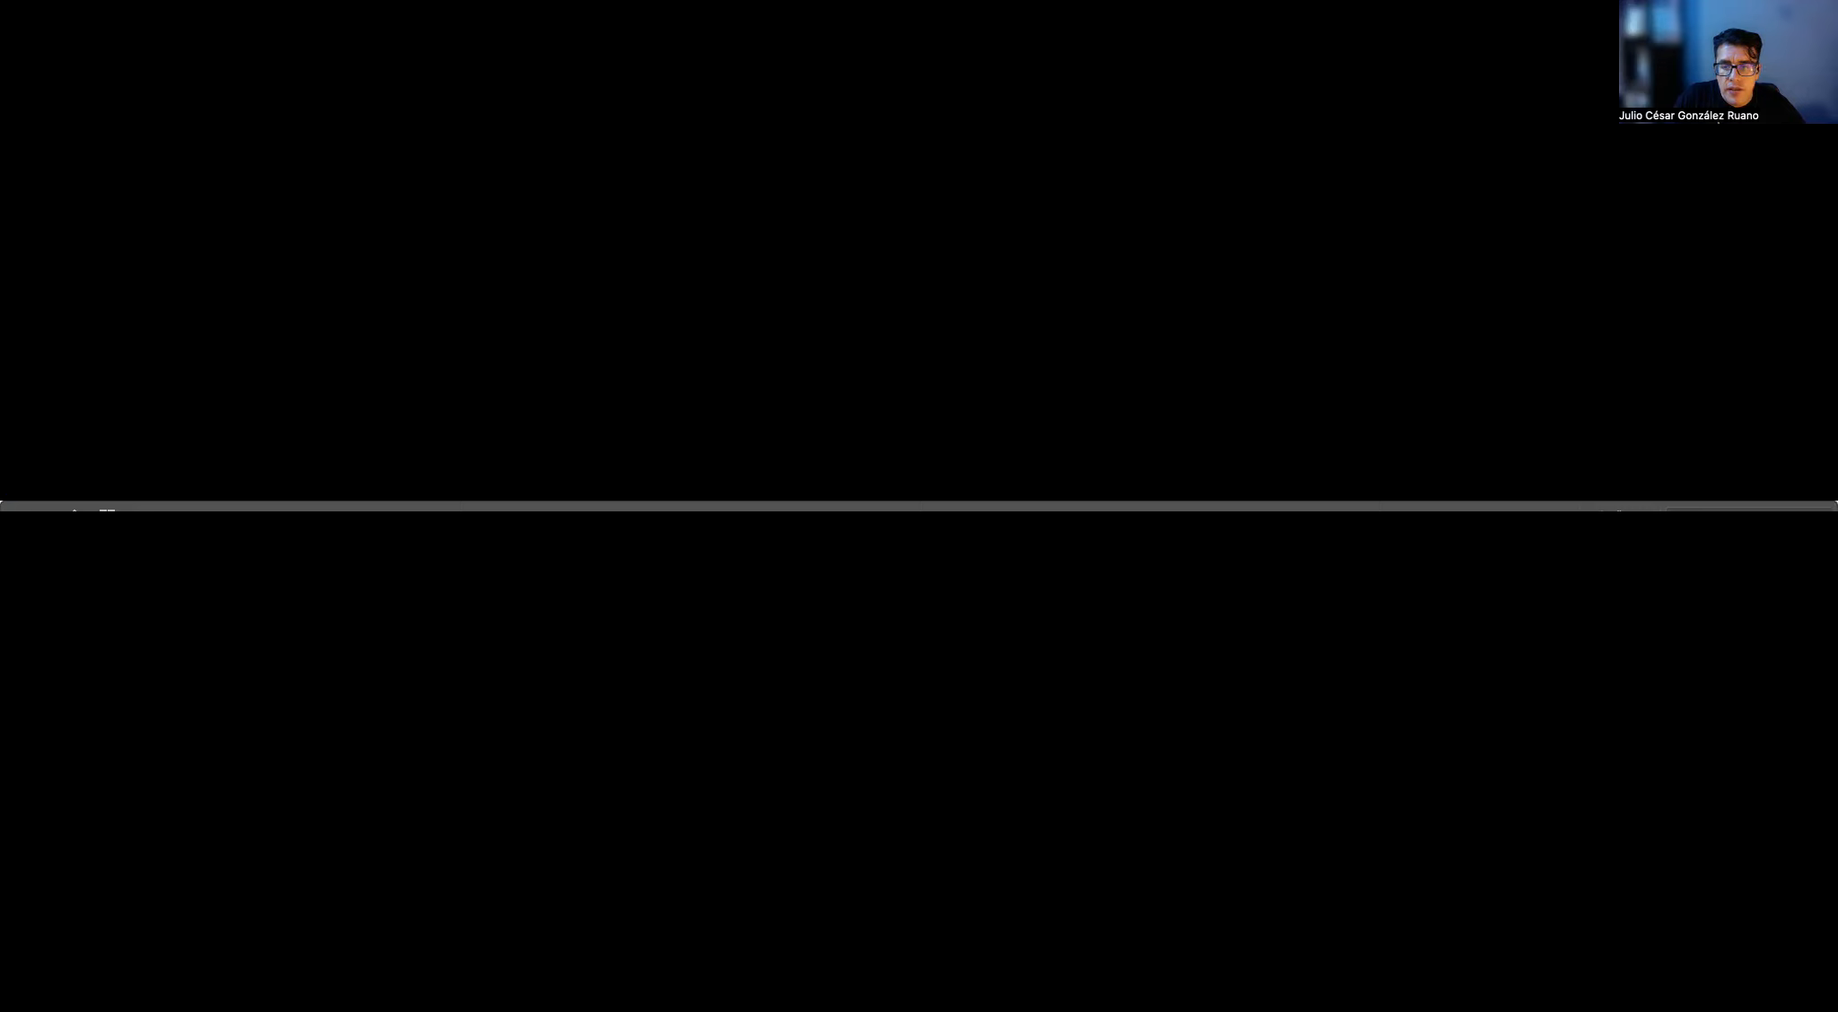
{"action": "key", "text": "F11"}
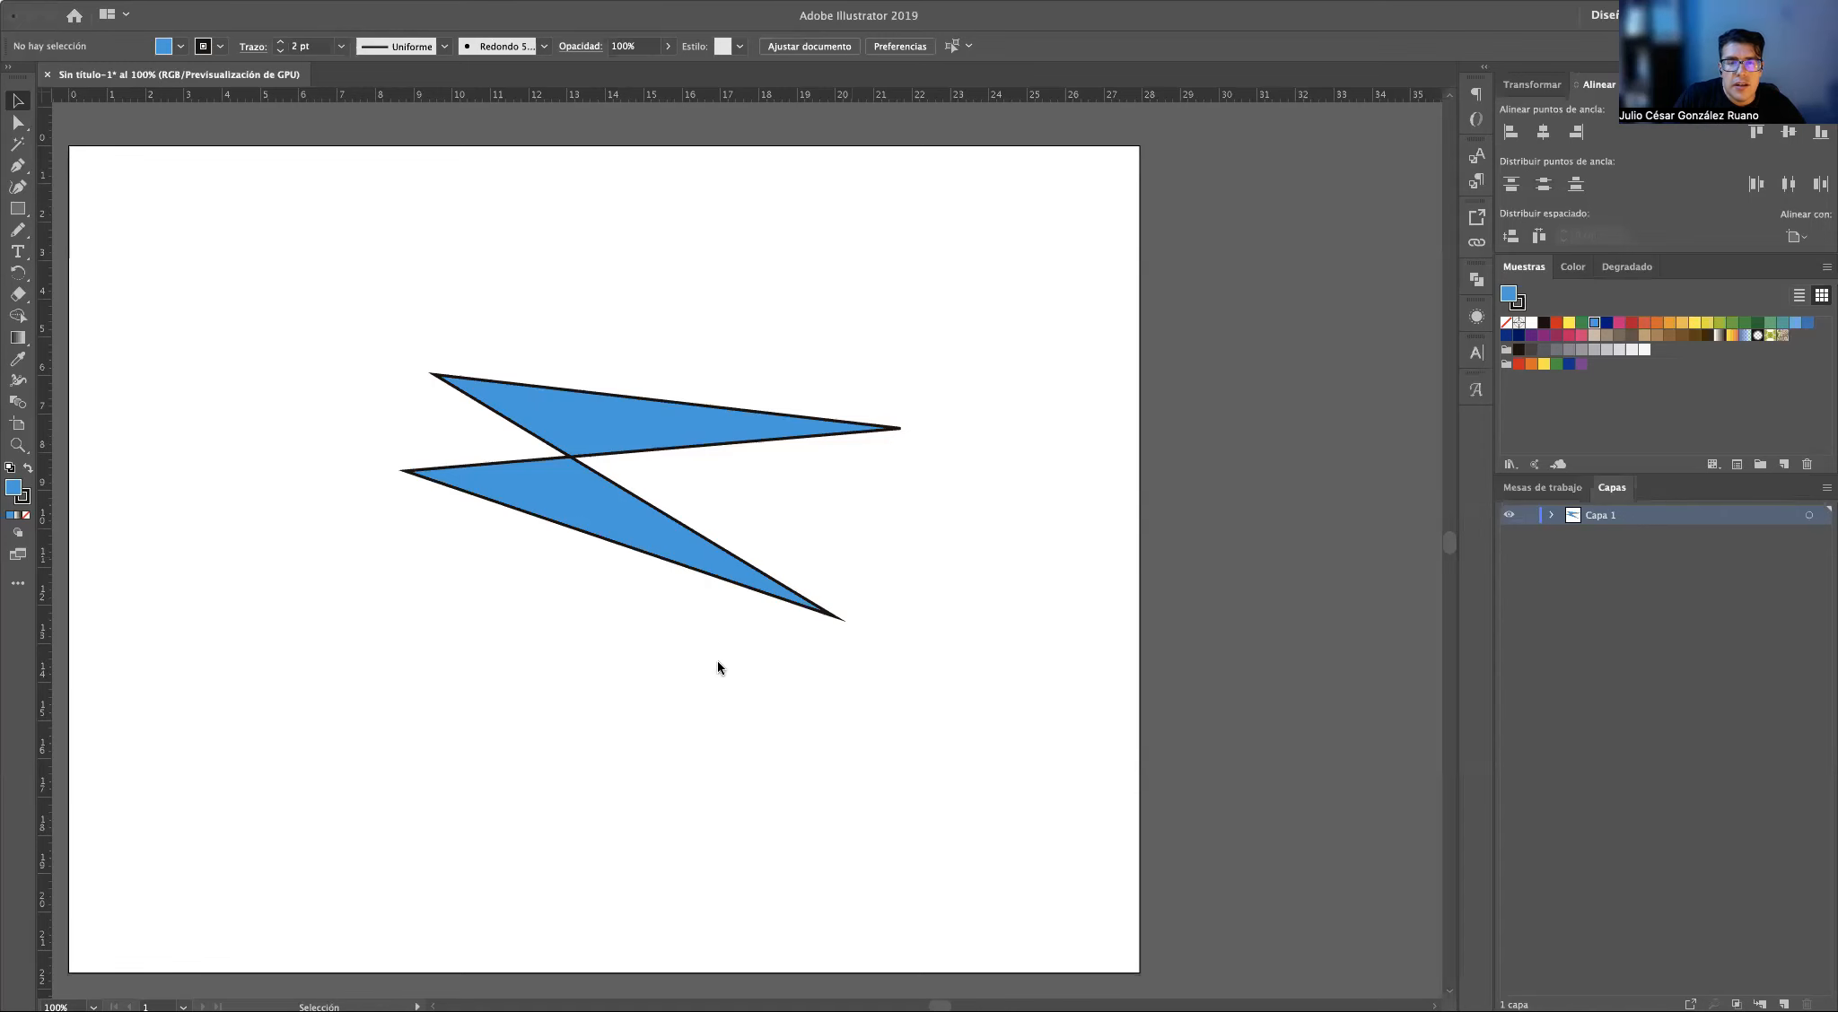
Paste the copied EUTANASIA poster image and scale it down to about 8.25 by 14.67 cm on the left half of the artboard
{"action": "key", "text": "super+v"}
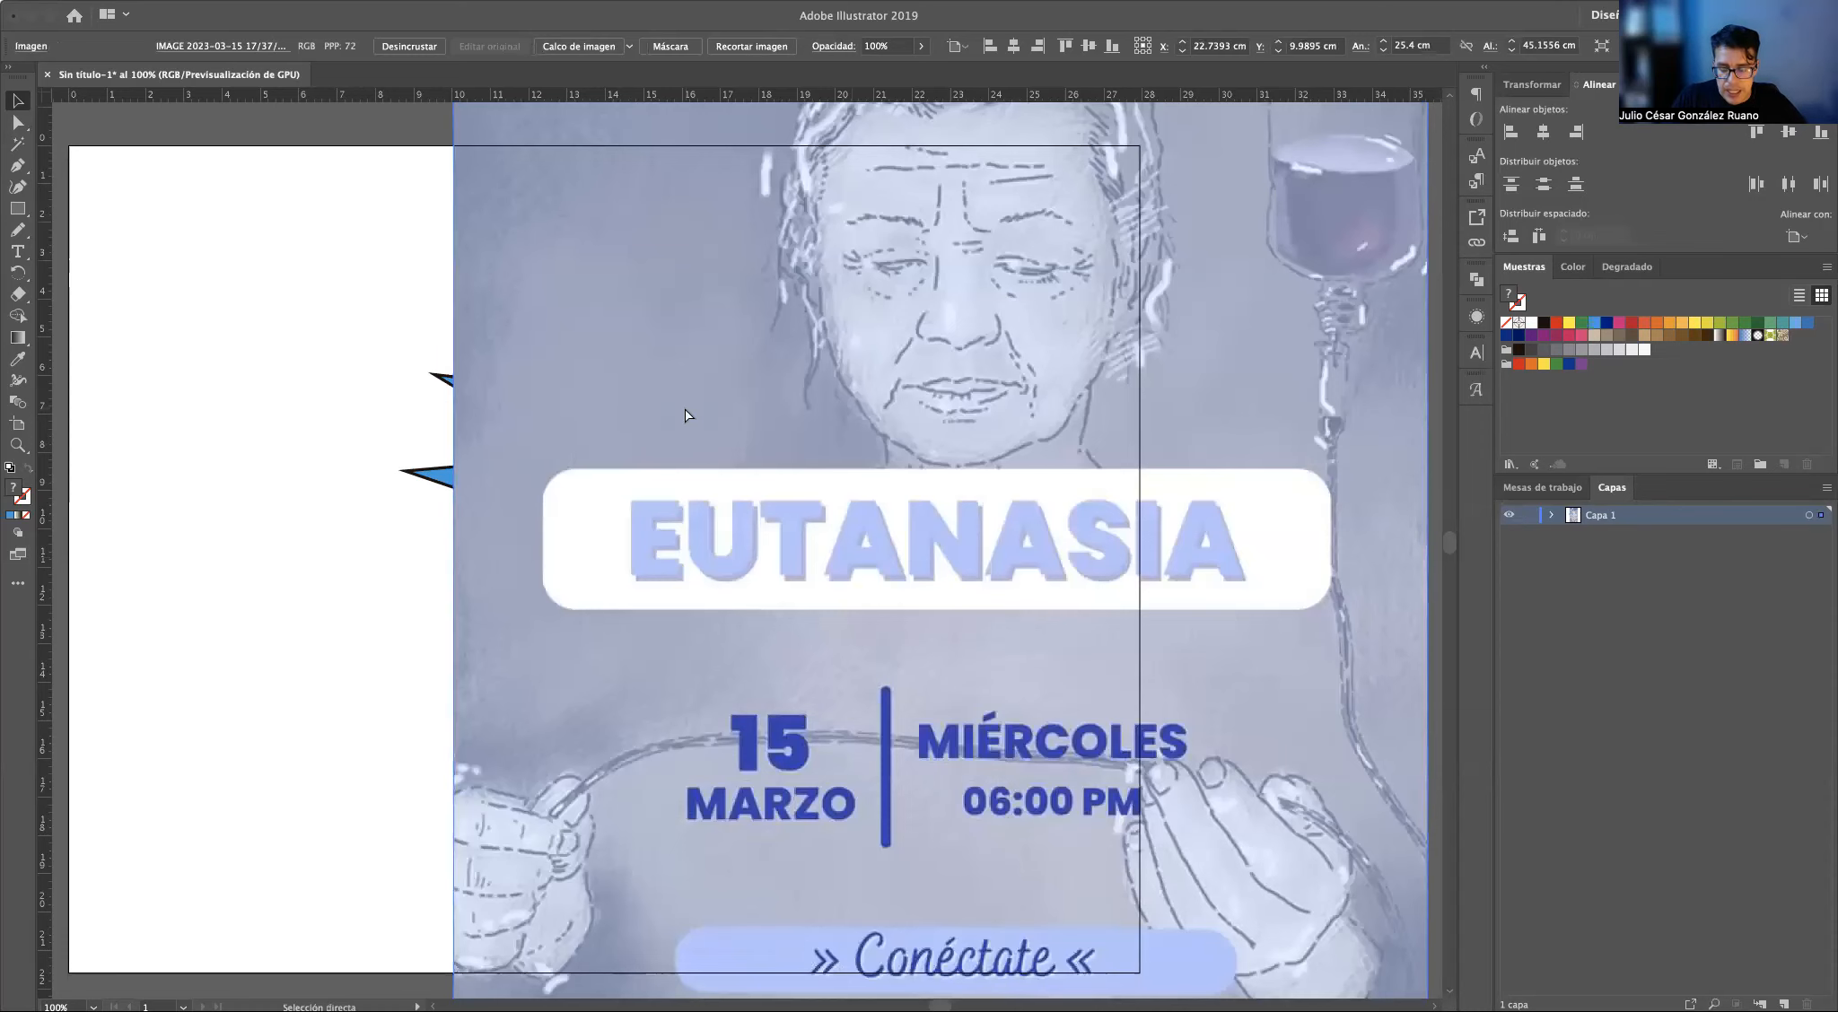
{"action": "key", "text": "super+minus"}
{"action": "key", "text": "super+minus"}
{"action": "left_click_drag", "start_coordinate": [984, 975], "coordinate": [642, 570]}
{"action": "key", "text": "super+space"}
{"action": "left_click_drag", "start_coordinate": [476, 576], "coordinate": [606, 583]}
{"action": "left_click", "coordinate": [18, 100]}
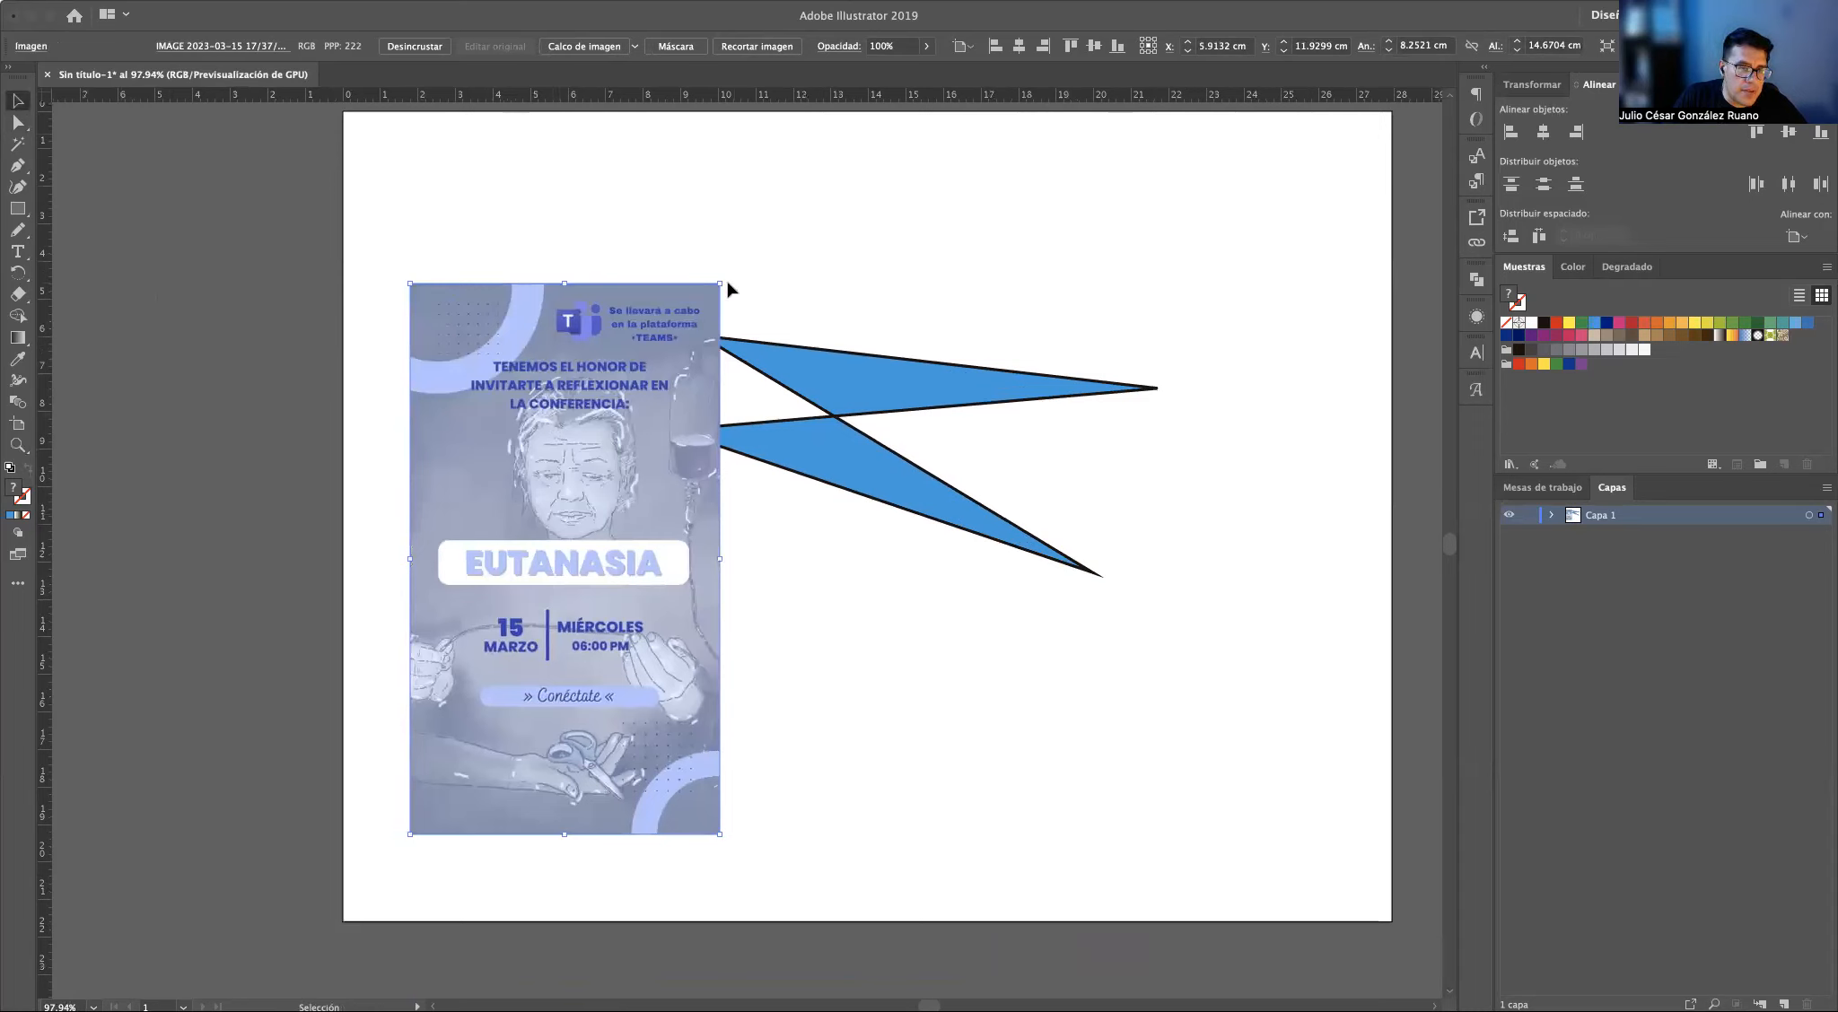
Move the self-crossing blue shape clear of the poster to about X 20.09 cm, Y 9.44 cm and compare both objects' anchors using Direct Selection
{"action": "left_click_drag", "start_coordinate": [806, 375], "coordinate": [988, 386]}
{"action": "left_click", "coordinate": [700, 366]}
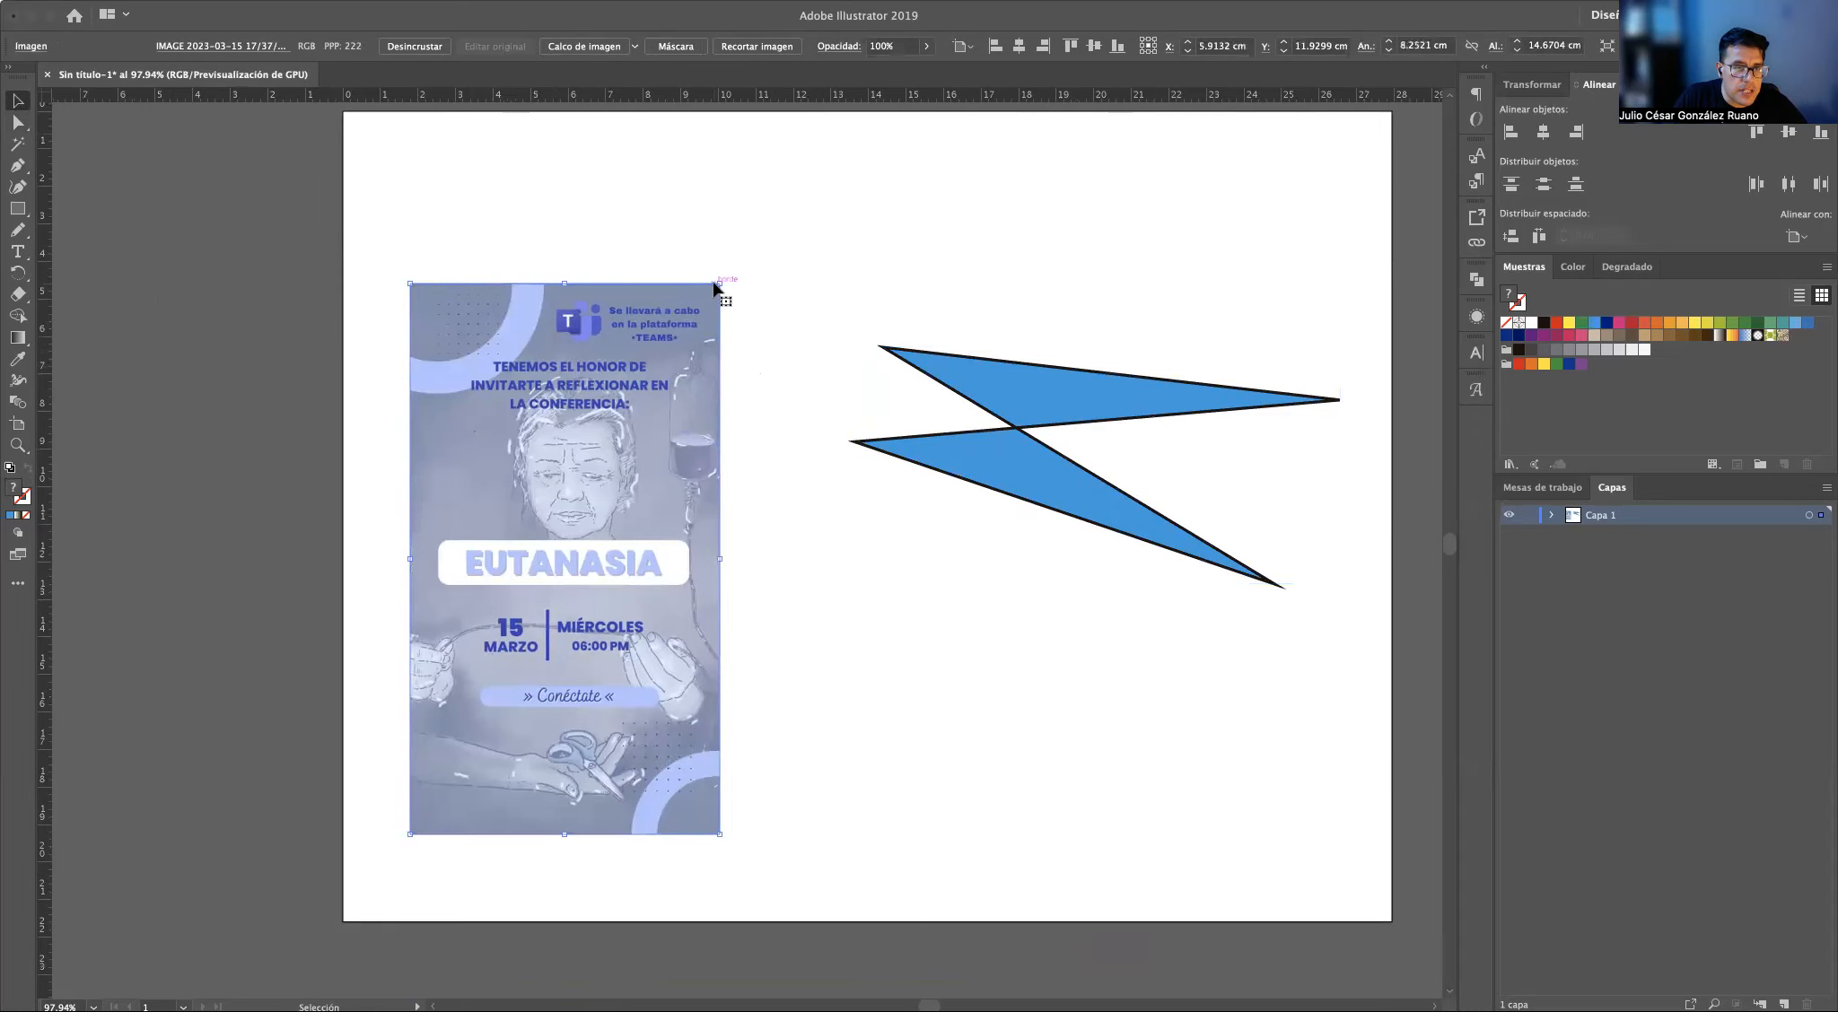
{"action": "left_click", "coordinate": [19, 126]}
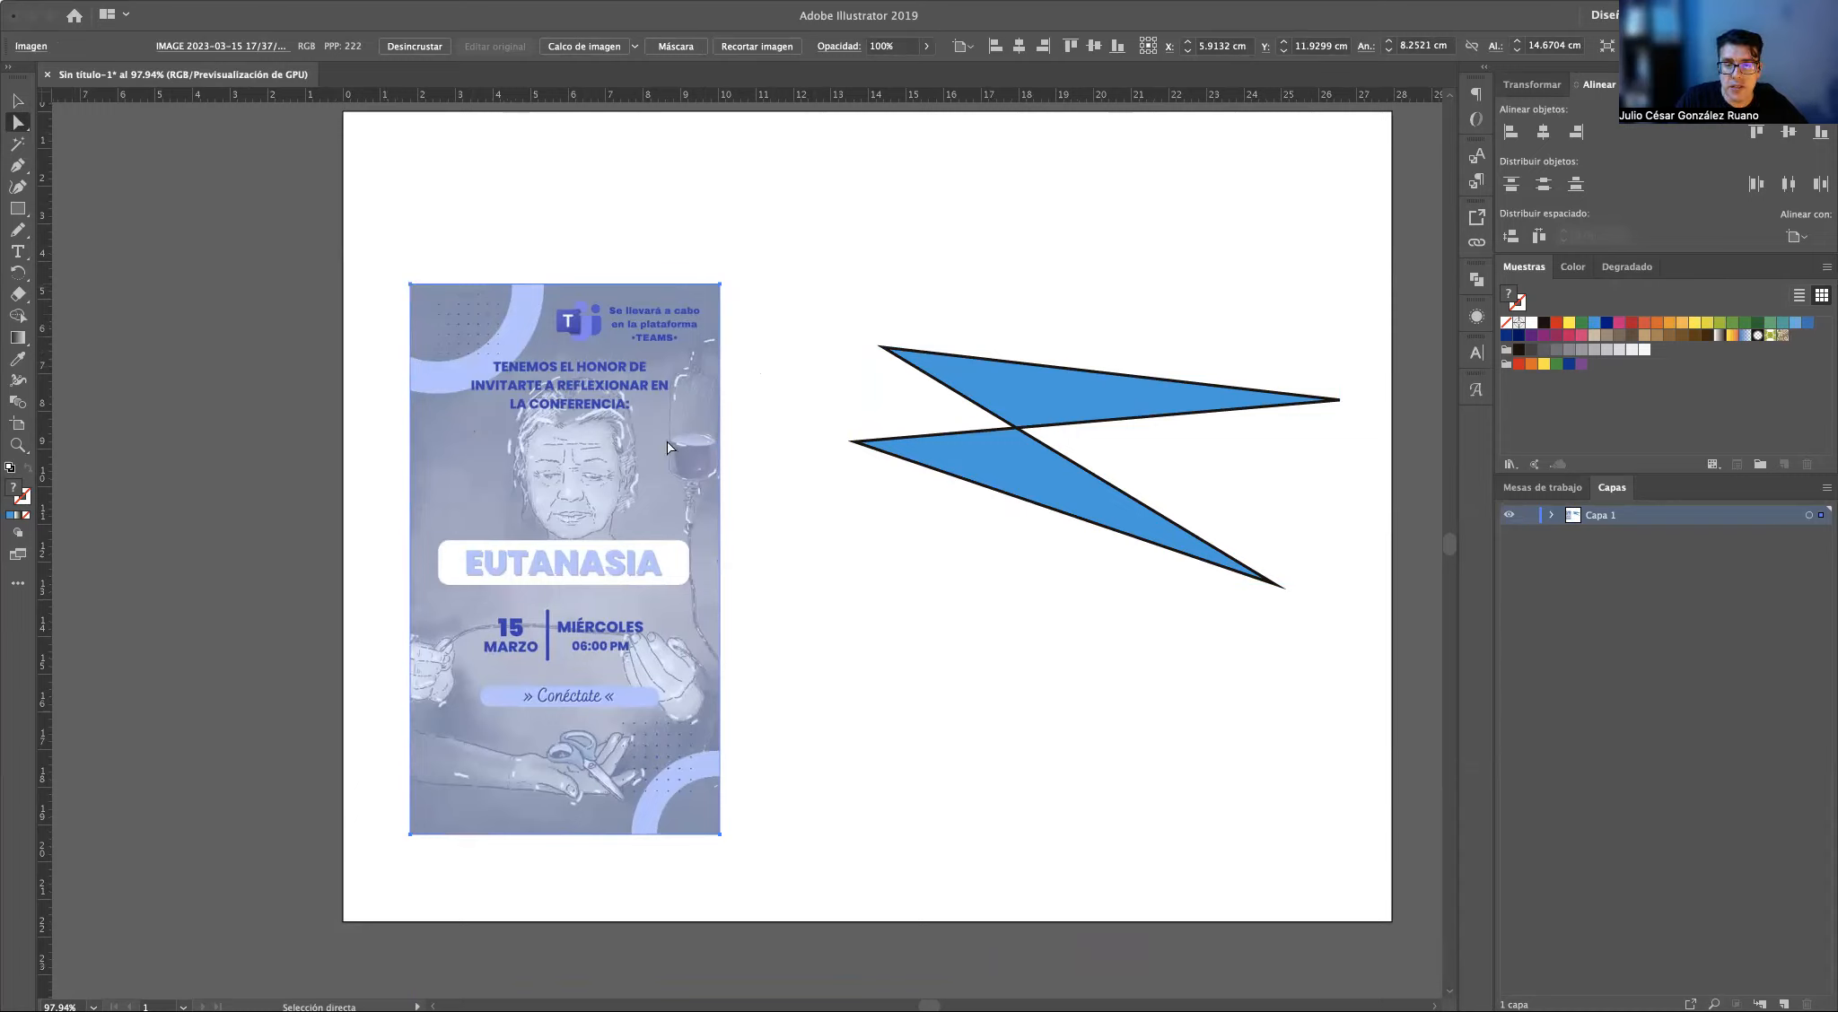
{"action": "left_click", "coordinate": [1004, 392]}
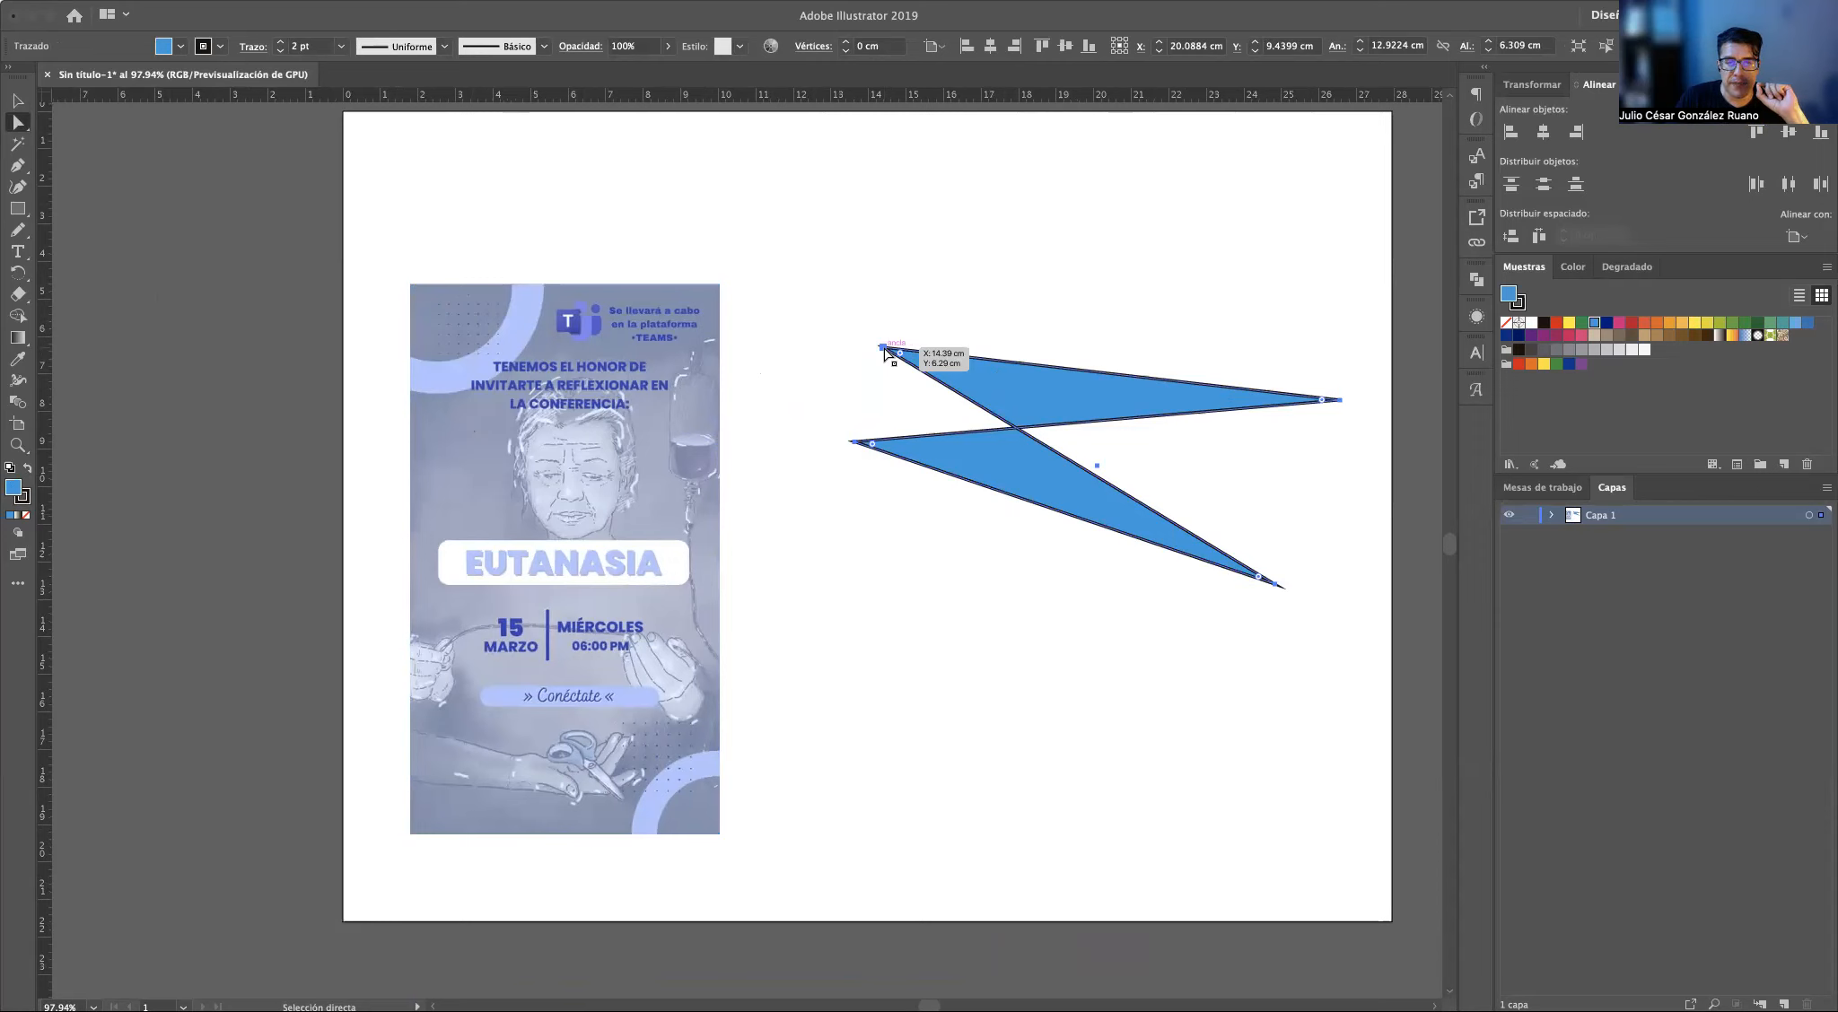
{"action": "left_click", "coordinate": [572, 332]}
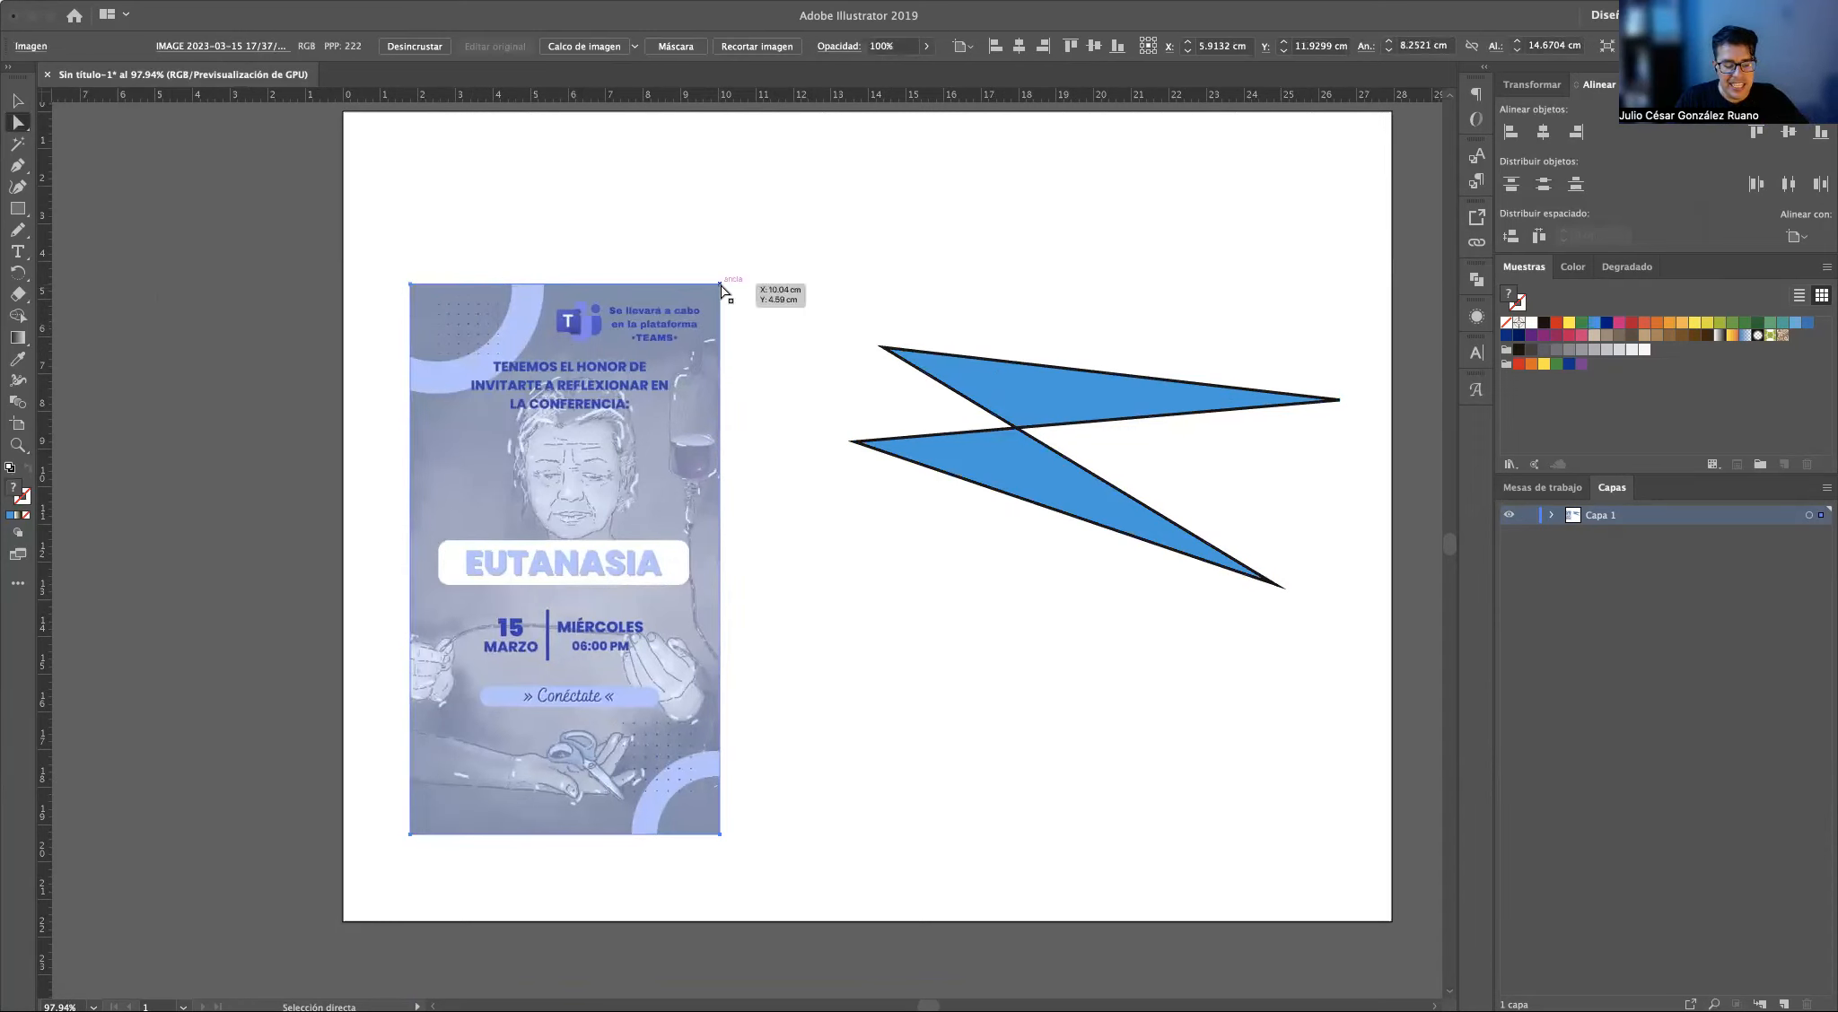
{"action": "key", "text": "super+Tab"}
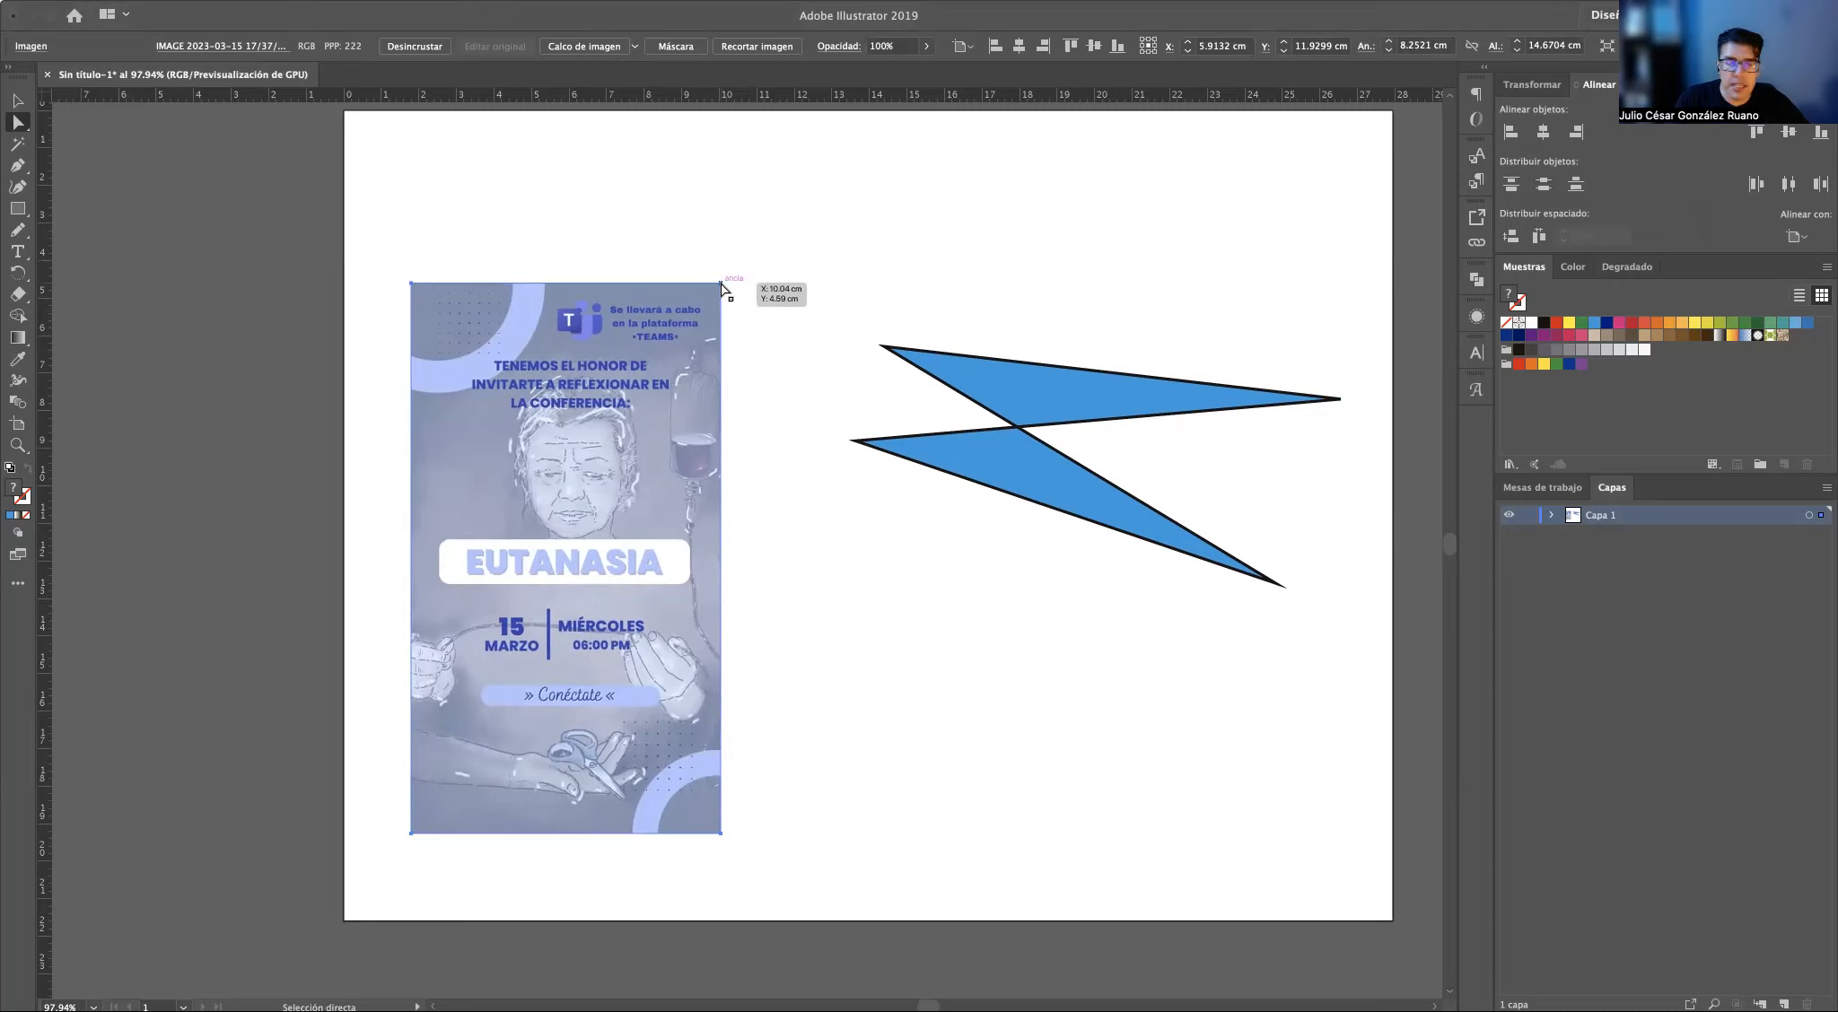
Try to reshape the poster by its upper right corner with Direct Selection, and delete the poster image
{"action": "mouse_move", "coordinate": [723, 286]}
{"action": "left_mouse_down"}
{"action": "mouse_move", "coordinate": [730, 345]}
{"action": "mouse_move", "coordinate": [758, 289]}
{"action": "left_mouse_up"}
{"action": "key", "text": "super+z"}
{"action": "key", "text": "super+z"}
{"action": "key", "text": "super+z"}
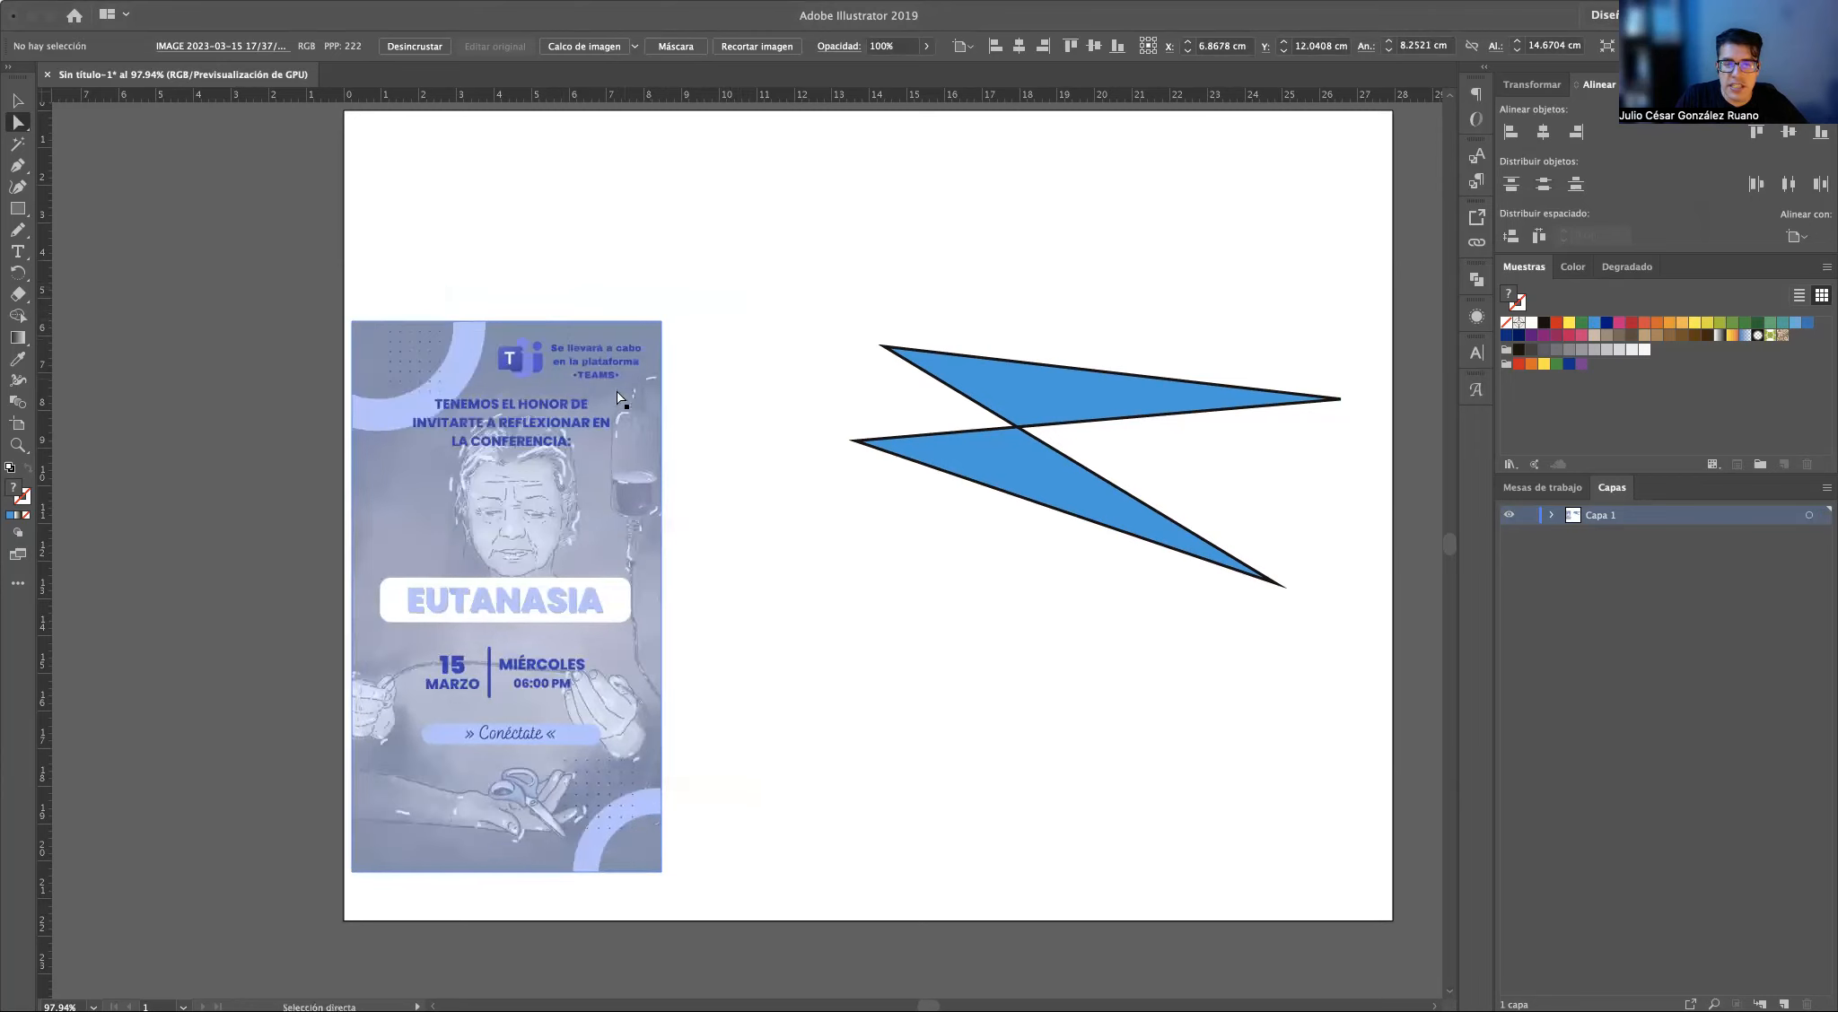
{"action": "left_click", "coordinate": [592, 436]}
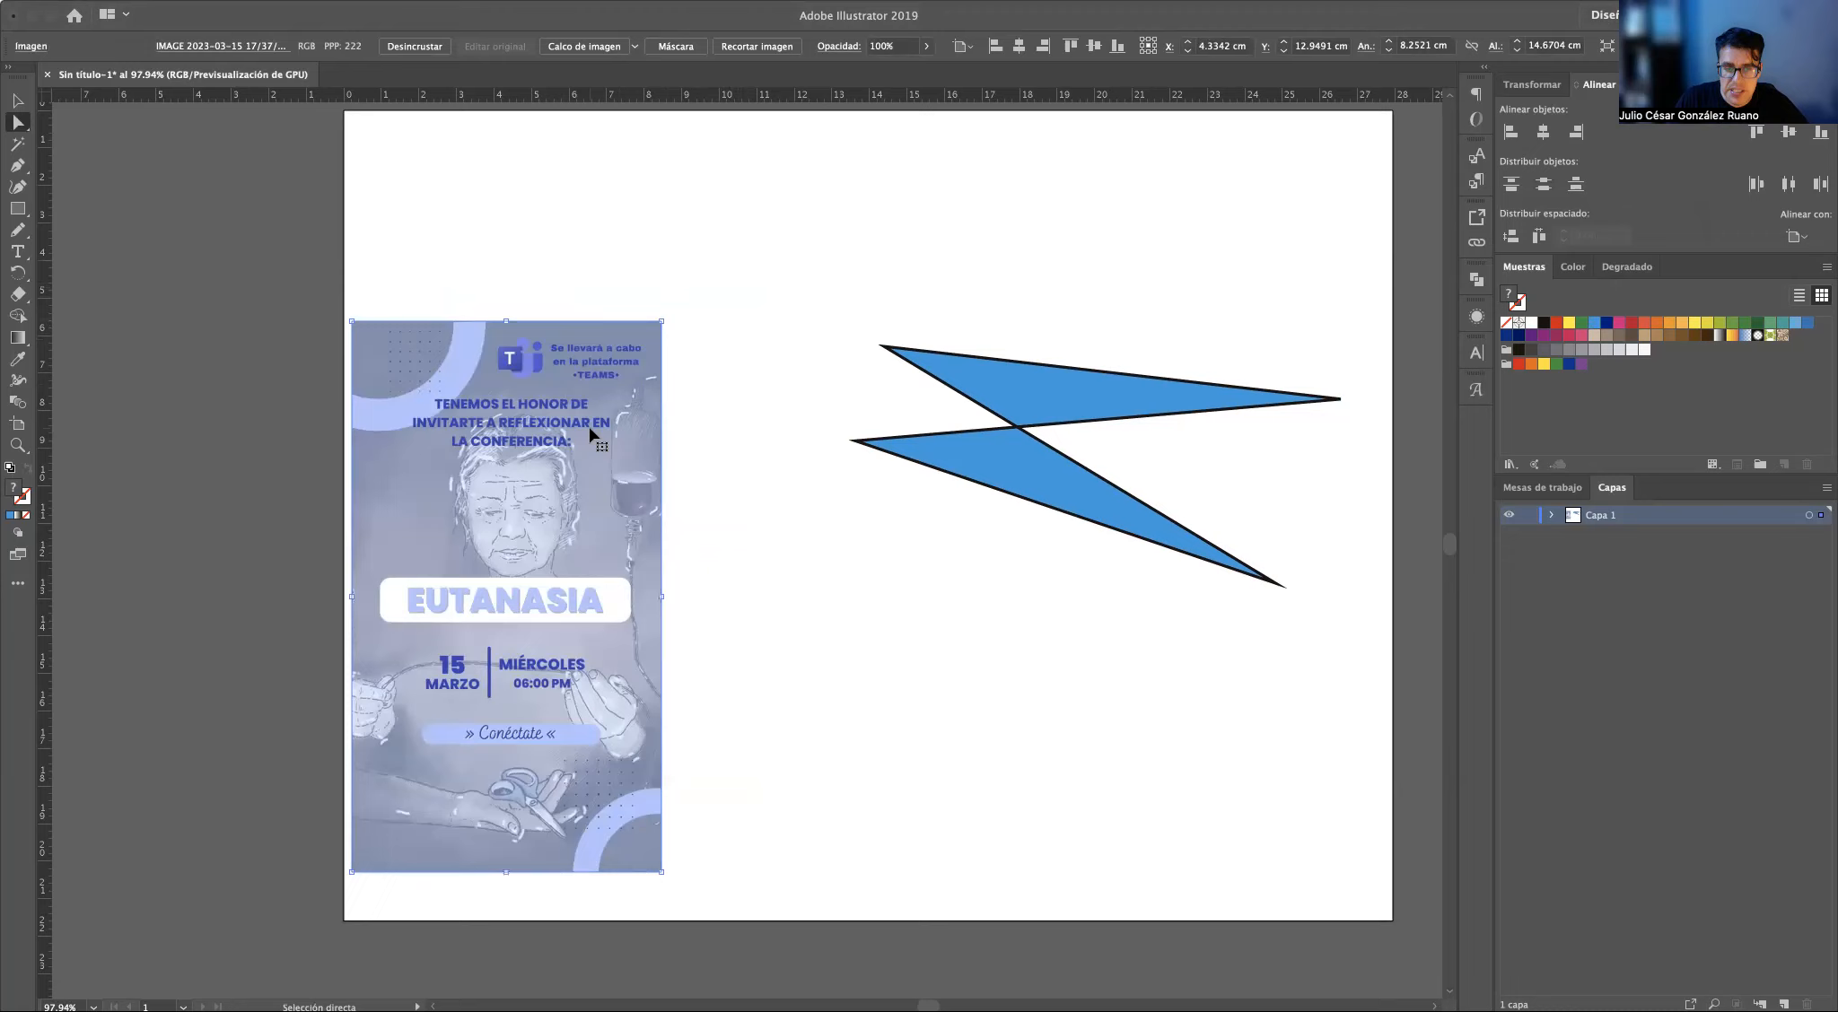
{"action": "key", "text": "Delete"}
Move the self-crossing blue shape to about X 7.92 cm, Y 12.07 cm and delete it
{"action": "key", "text": "v"}
{"action": "left_click_drag", "start_coordinate": [930, 427], "coordinate": [430, 514]}
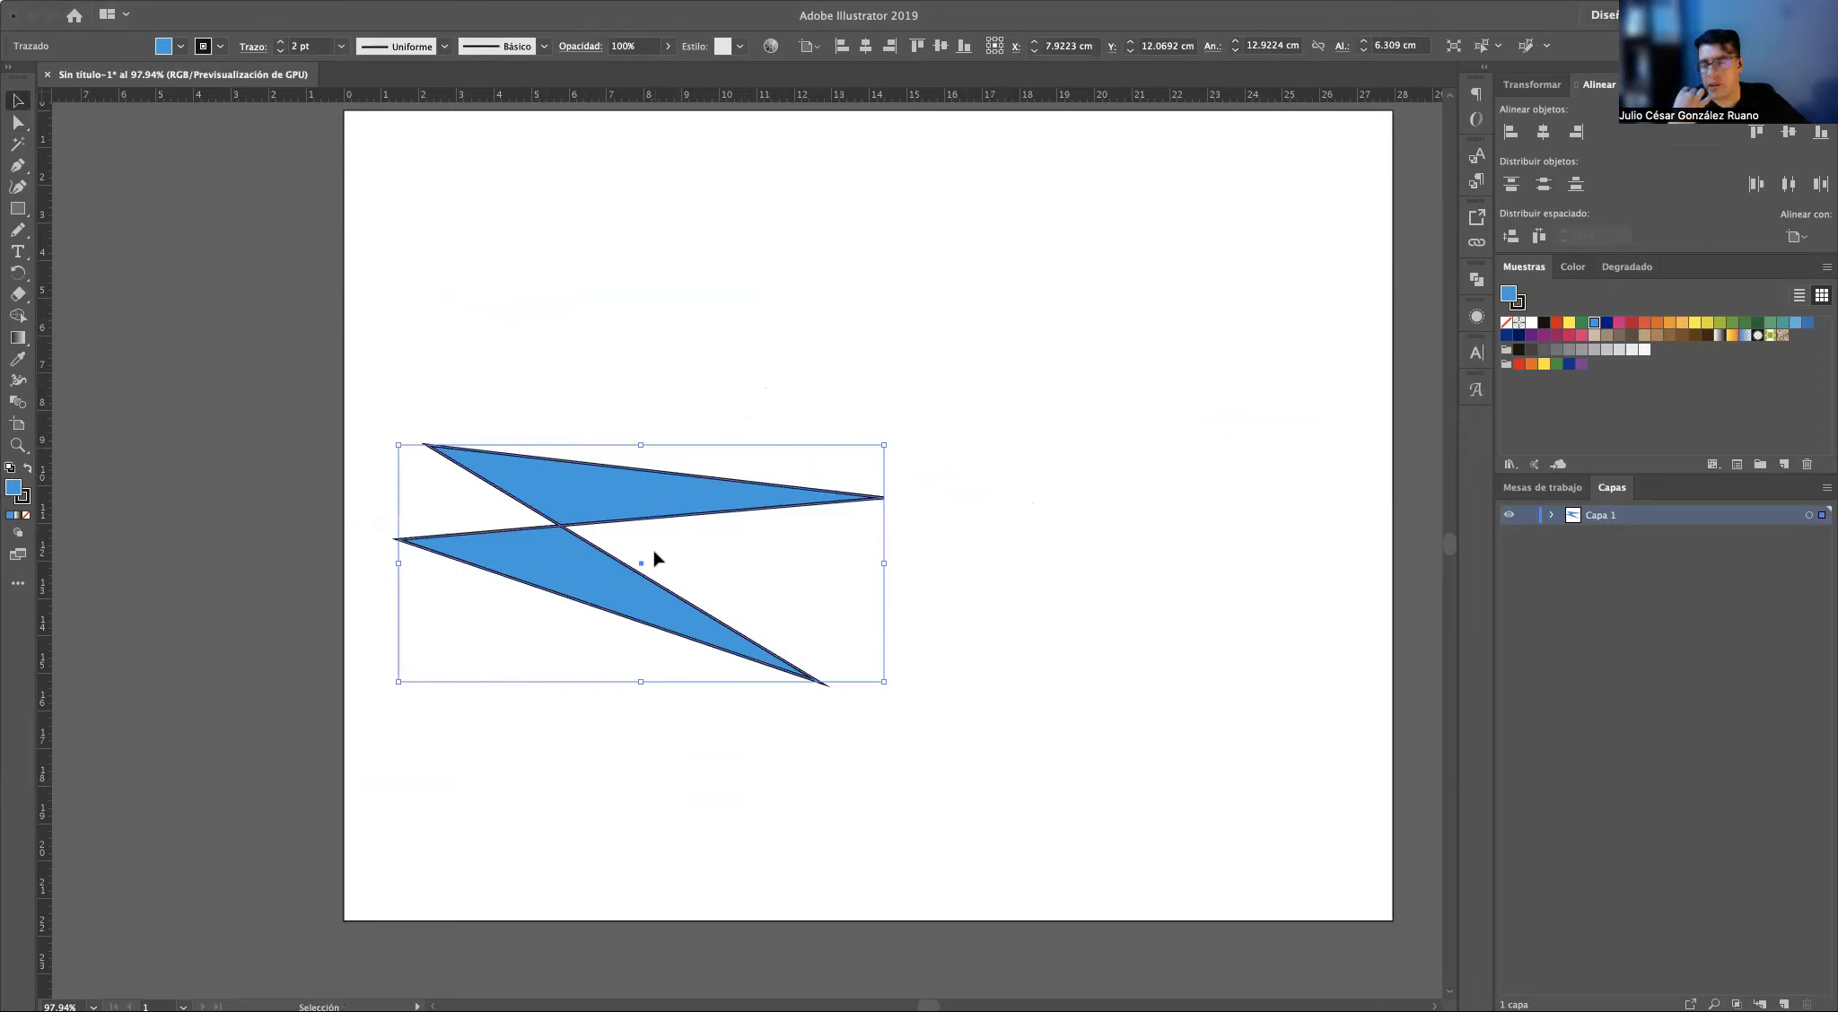
{"action": "key", "text": "super+Tab"}
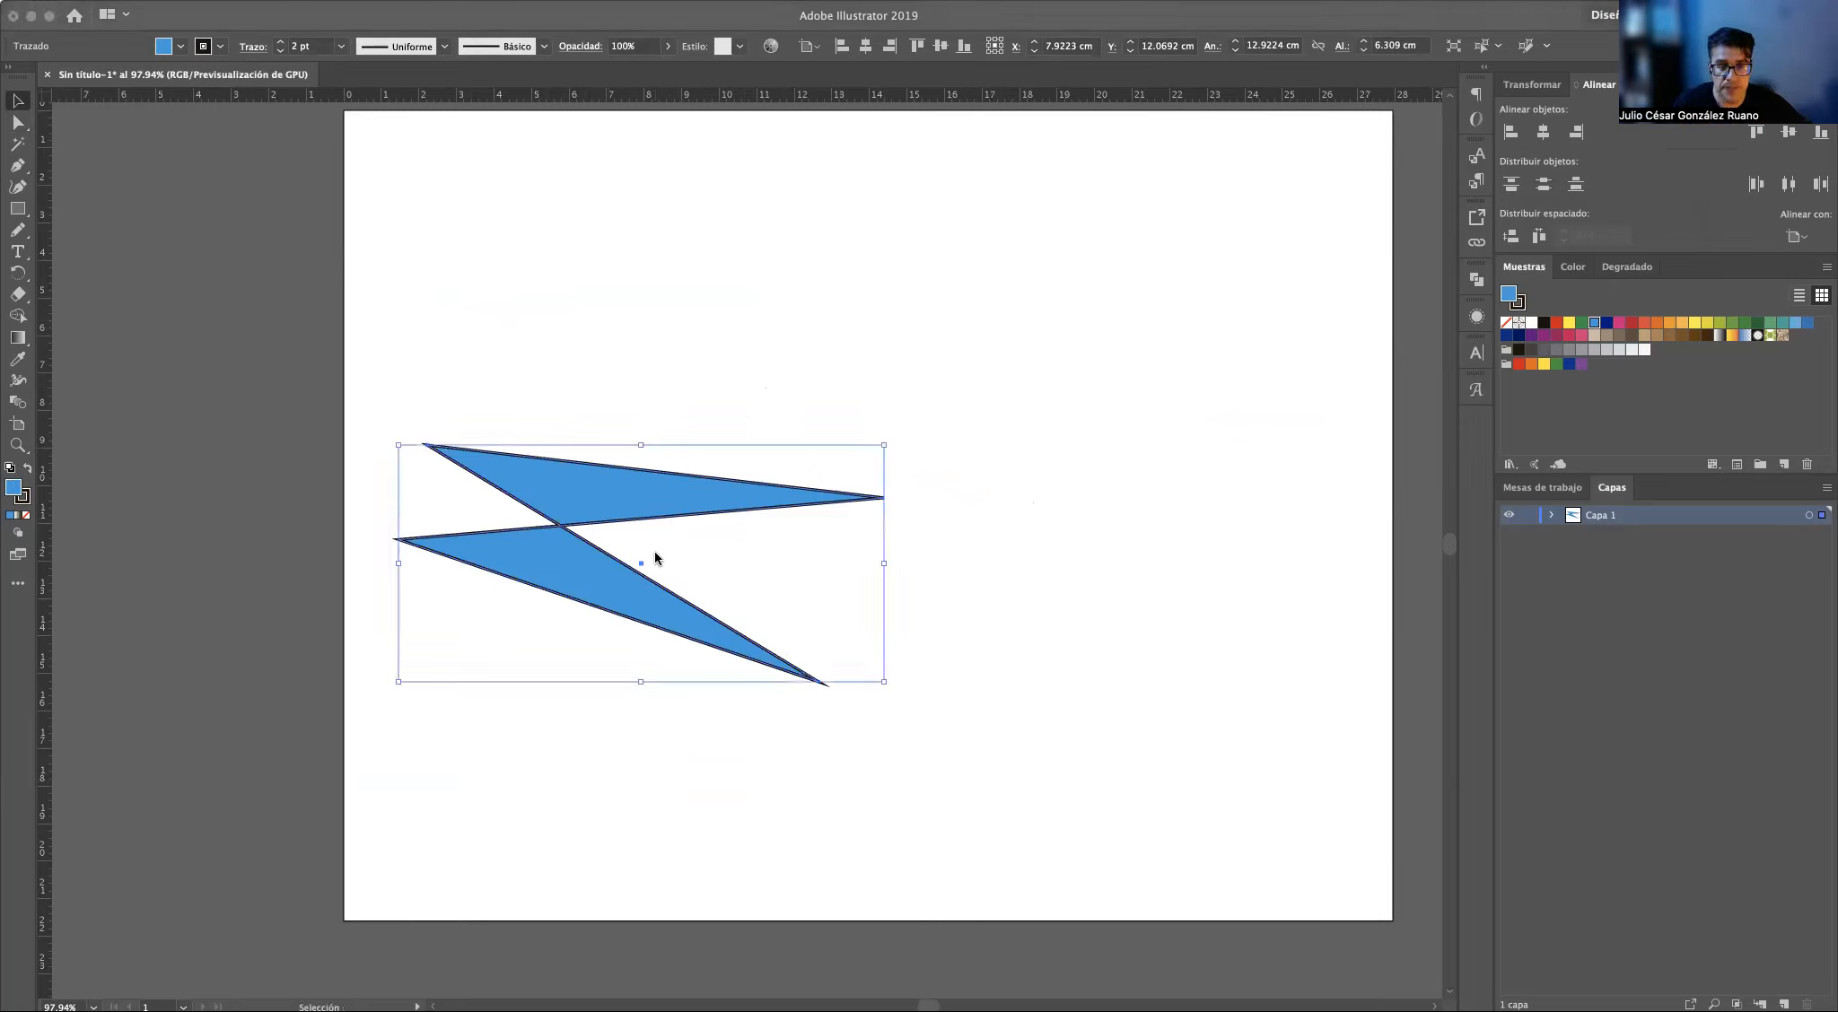
{"action": "left_click", "coordinate": [655, 553]}
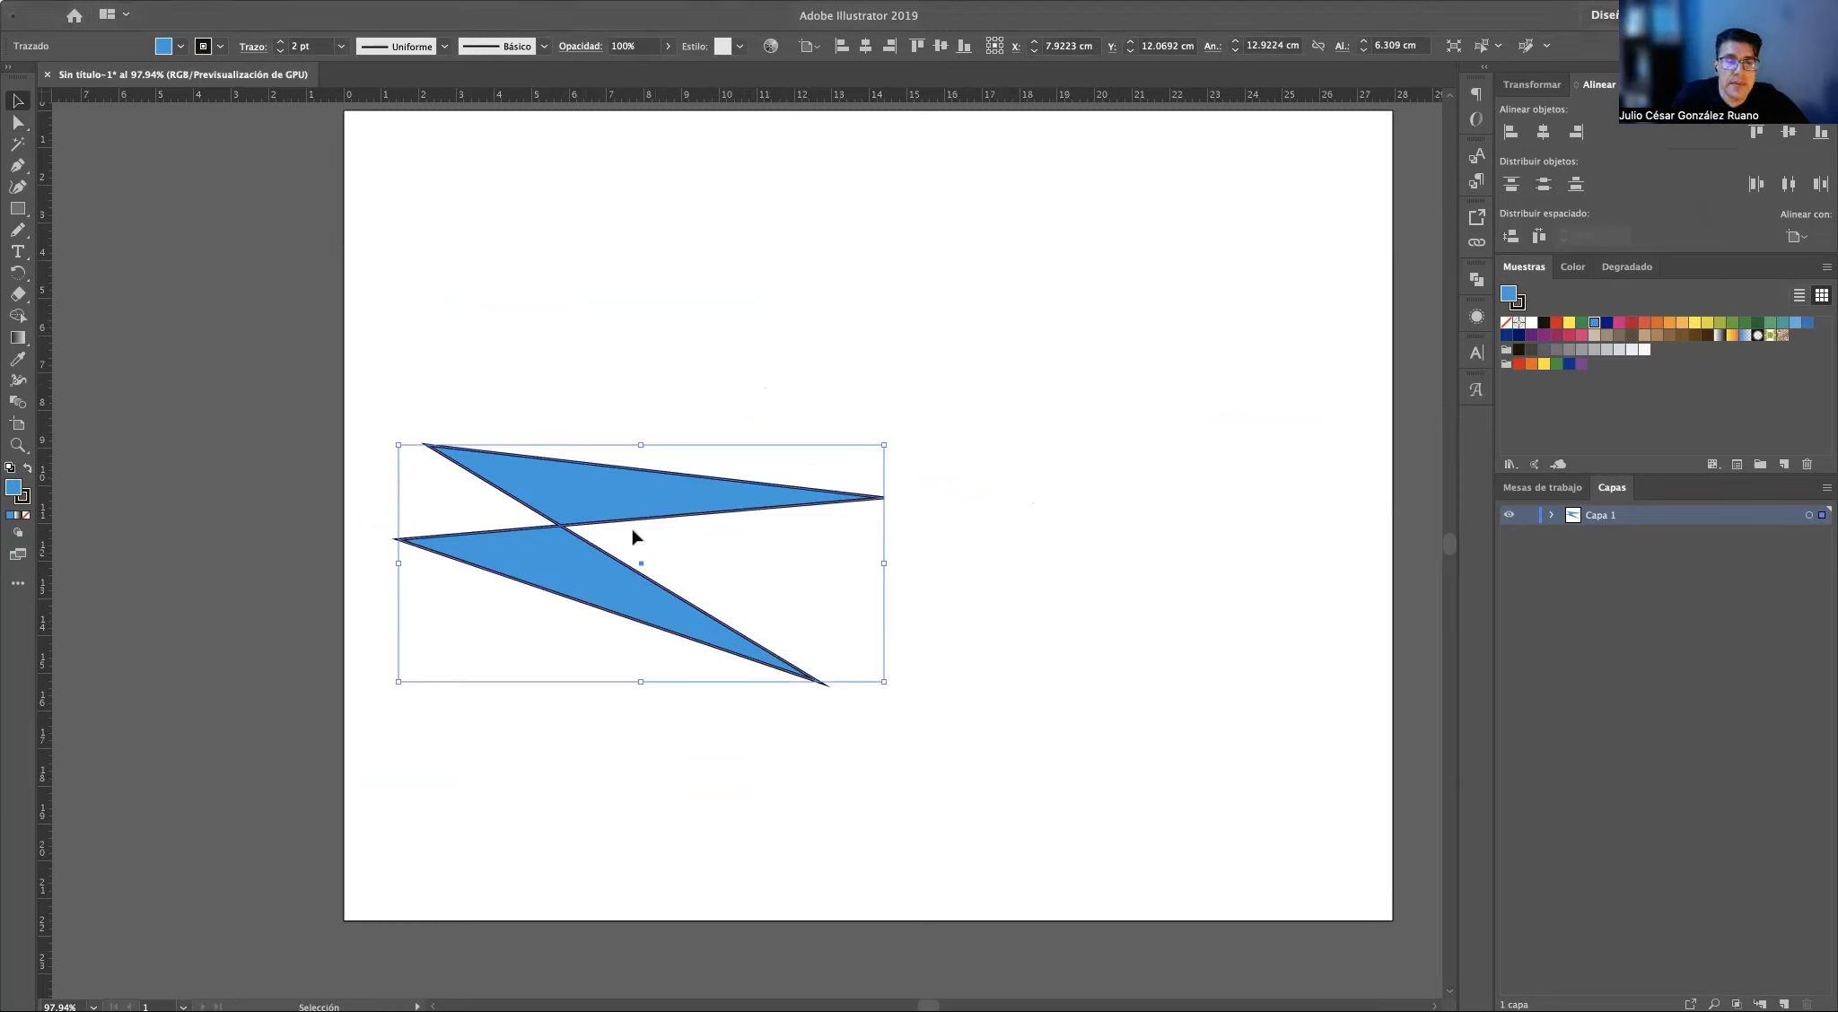
{"action": "left_click", "coordinate": [569, 370]}
{"action": "left_click_drag", "start_coordinate": [568, 364], "coordinate": [582, 750]}
{"action": "key", "text": "Delete"}
Draw a blue rectangle about 10.35 by 9.66 cm near the middle of the artboard
{"action": "left_click", "coordinate": [17, 208]}
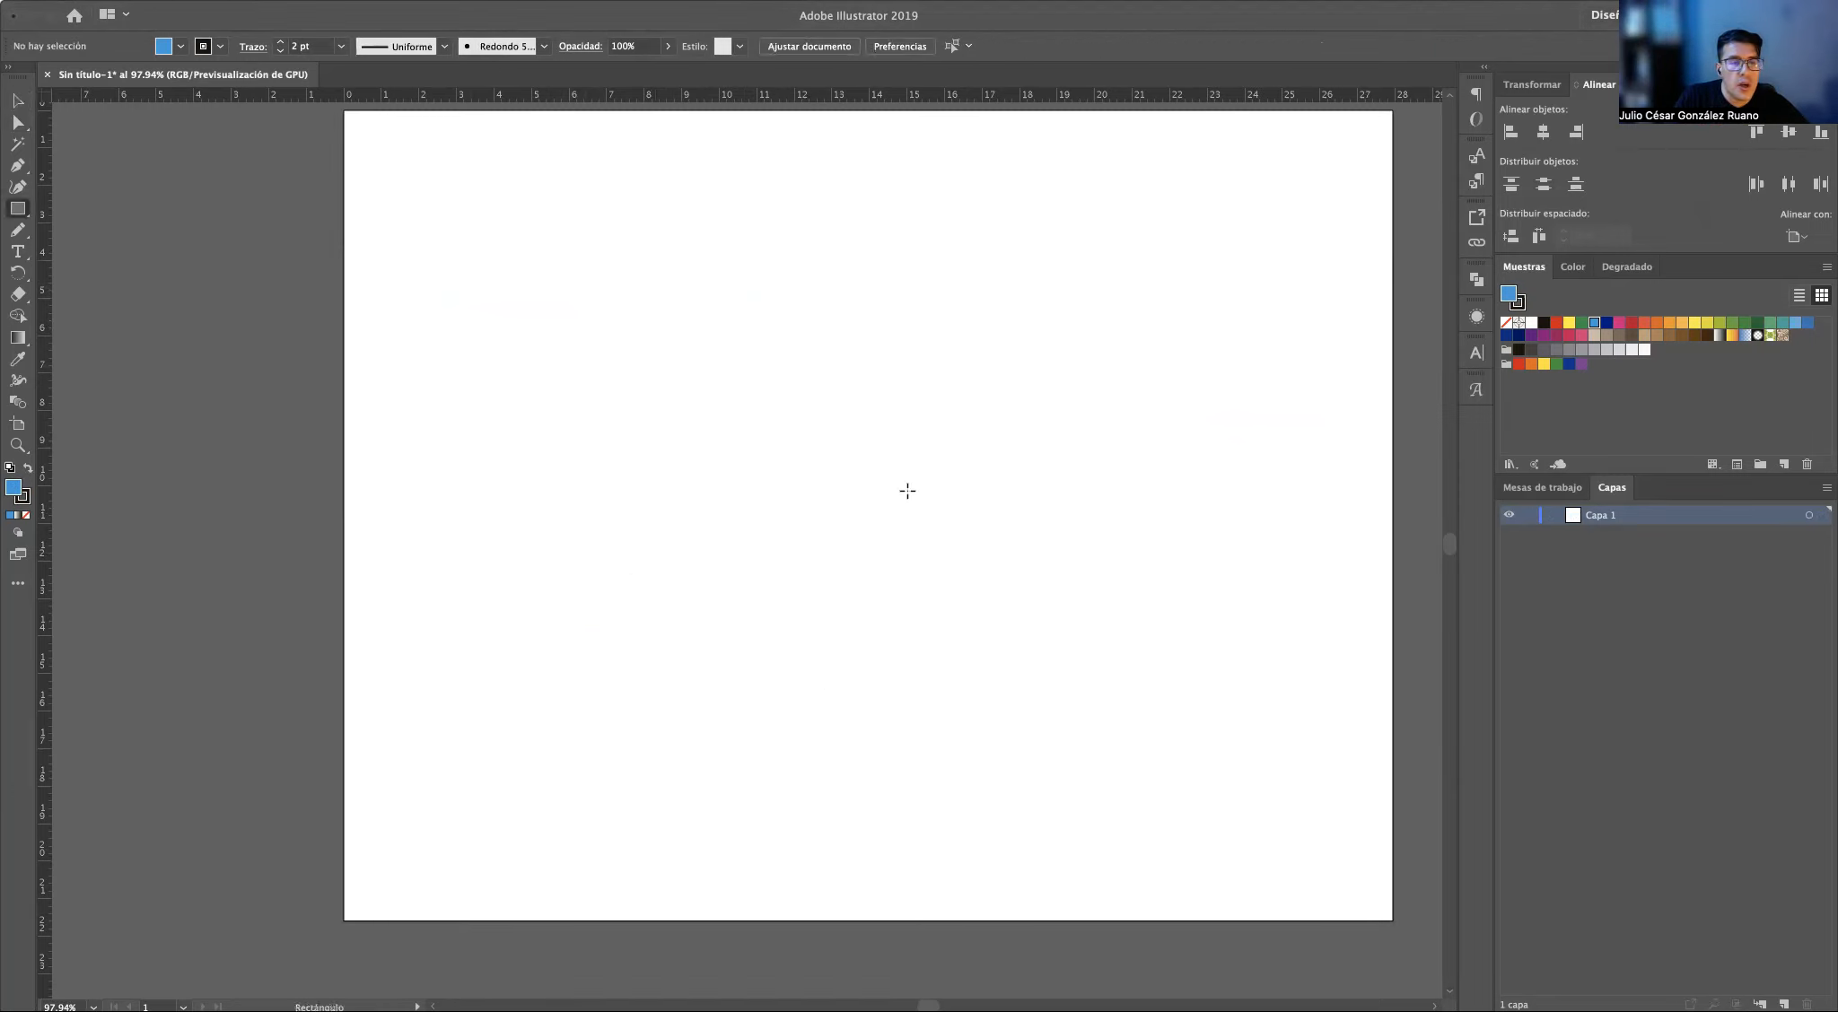
{"action": "left_click_drag", "start_coordinate": [613, 397], "coordinate": [1001, 759]}
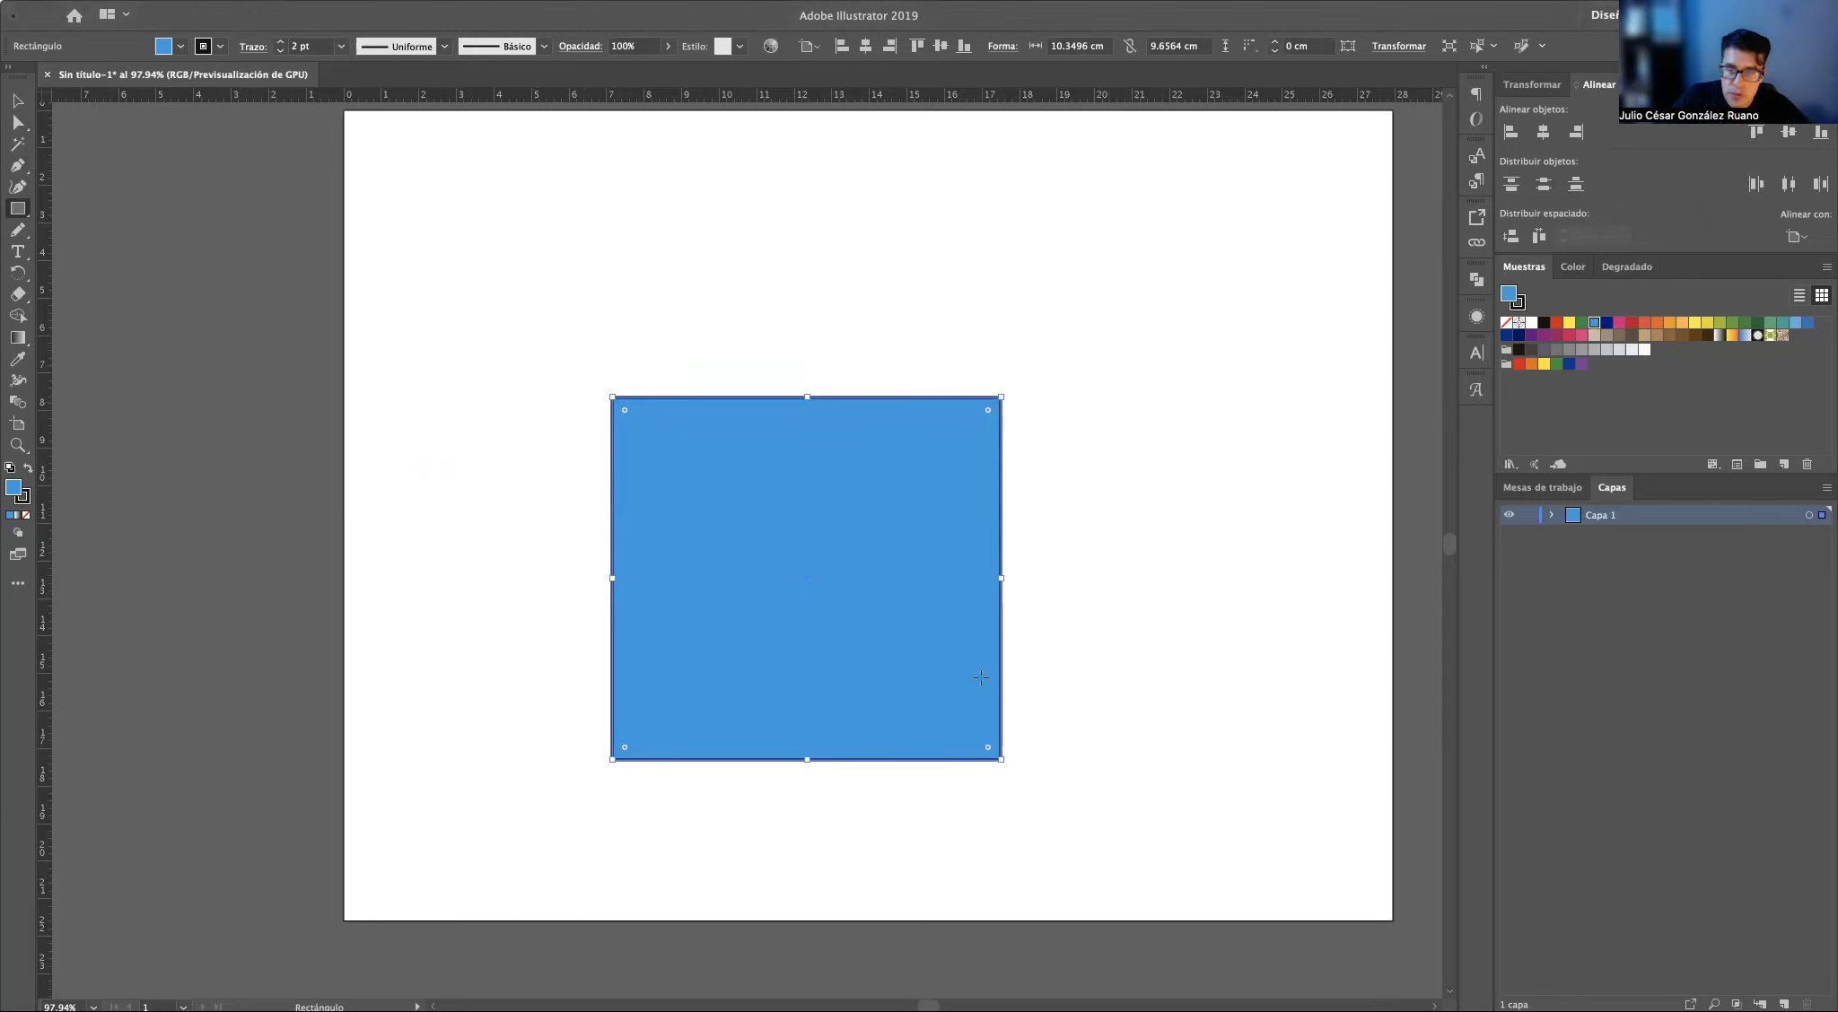
Paint a freehand four-sided outline about 7.83 by 6 cm above and right of the blue rectangle with the Paintbrush tool
{"action": "scroll", "coordinate": [951, 431], "scroll_direction": "right", "scroll_amount": 7}
{"action": "scroll", "coordinate": [951, 431], "scroll_direction": "up", "scroll_amount": 5}
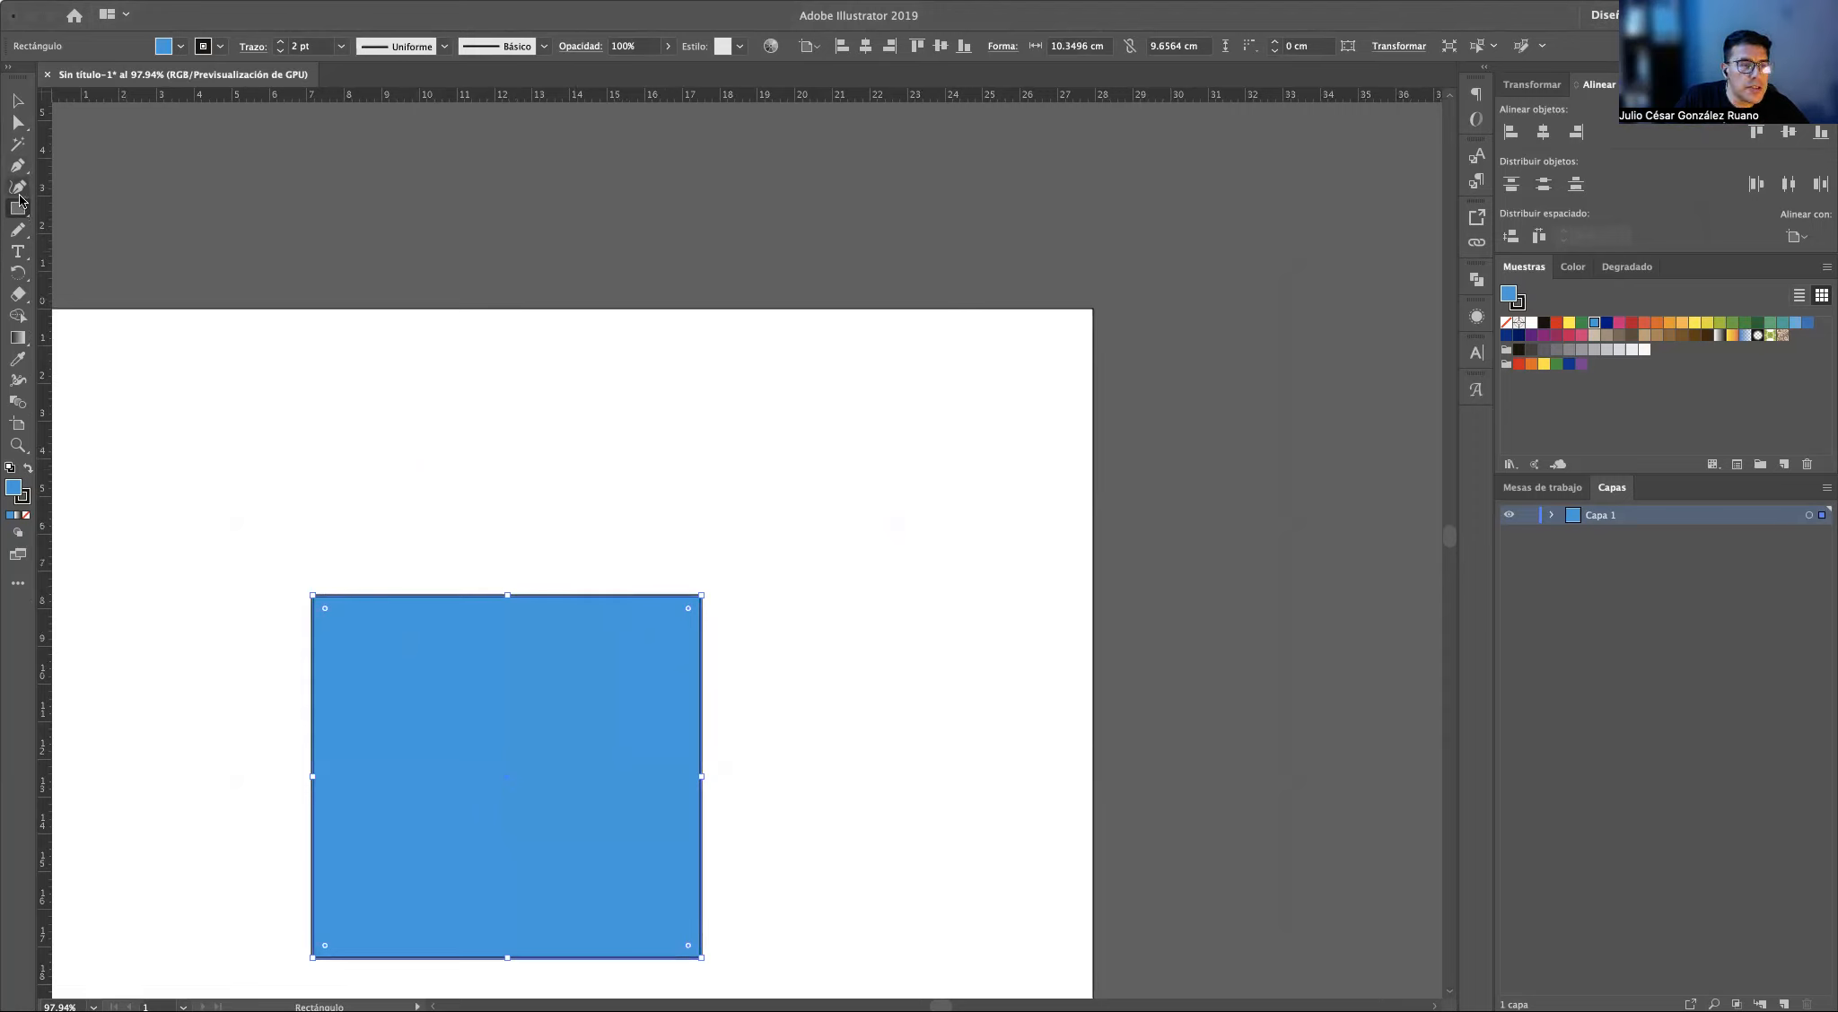
{"action": "left_click", "coordinate": [11, 236]}
{"action": "left_click", "coordinate": [10, 236]}
{"action": "left_click", "coordinate": [122, 230]}
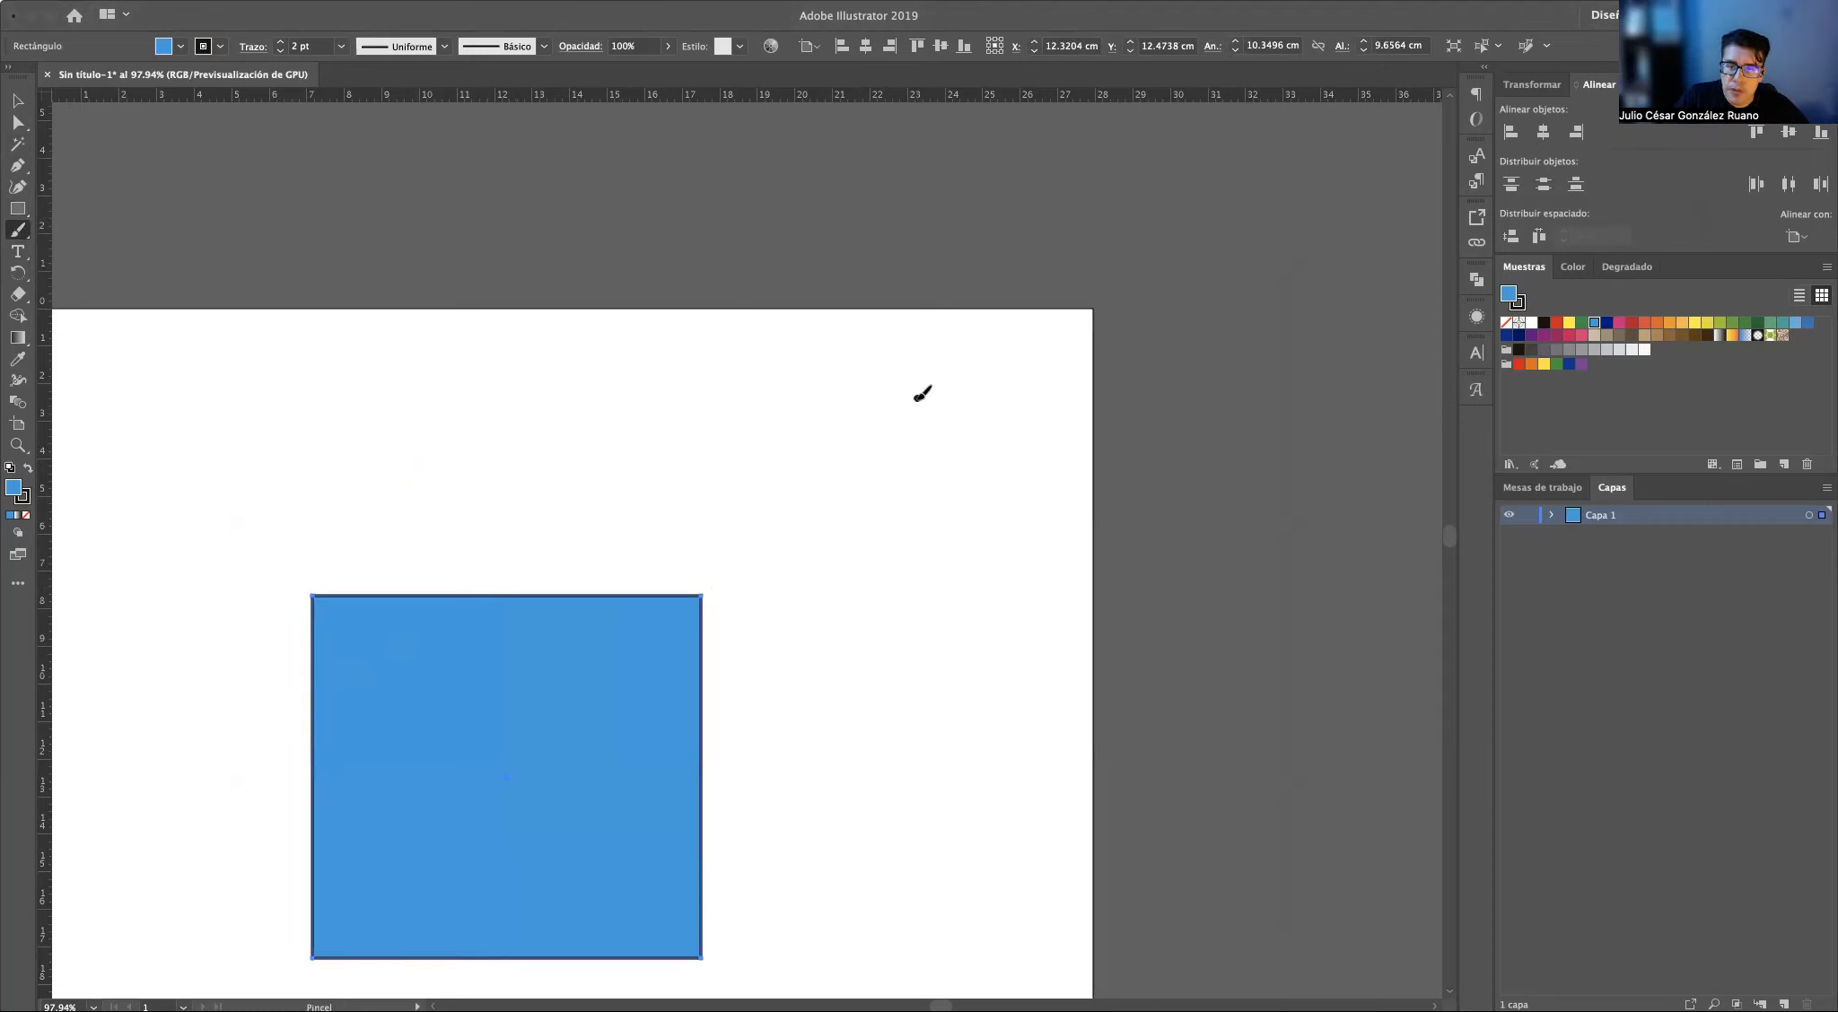
{"action": "mouse_move", "coordinate": [916, 398]}
{"action": "left_mouse_down"}
{"action": "mouse_move", "coordinate": [986, 578]}
{"action": "mouse_move", "coordinate": [762, 621]}
{"action": "mouse_move", "coordinate": [700, 441]}
{"action": "left_mouse_up"}
{"action": "left_click_drag", "start_coordinate": [788, 423], "coordinate": [918, 399]}
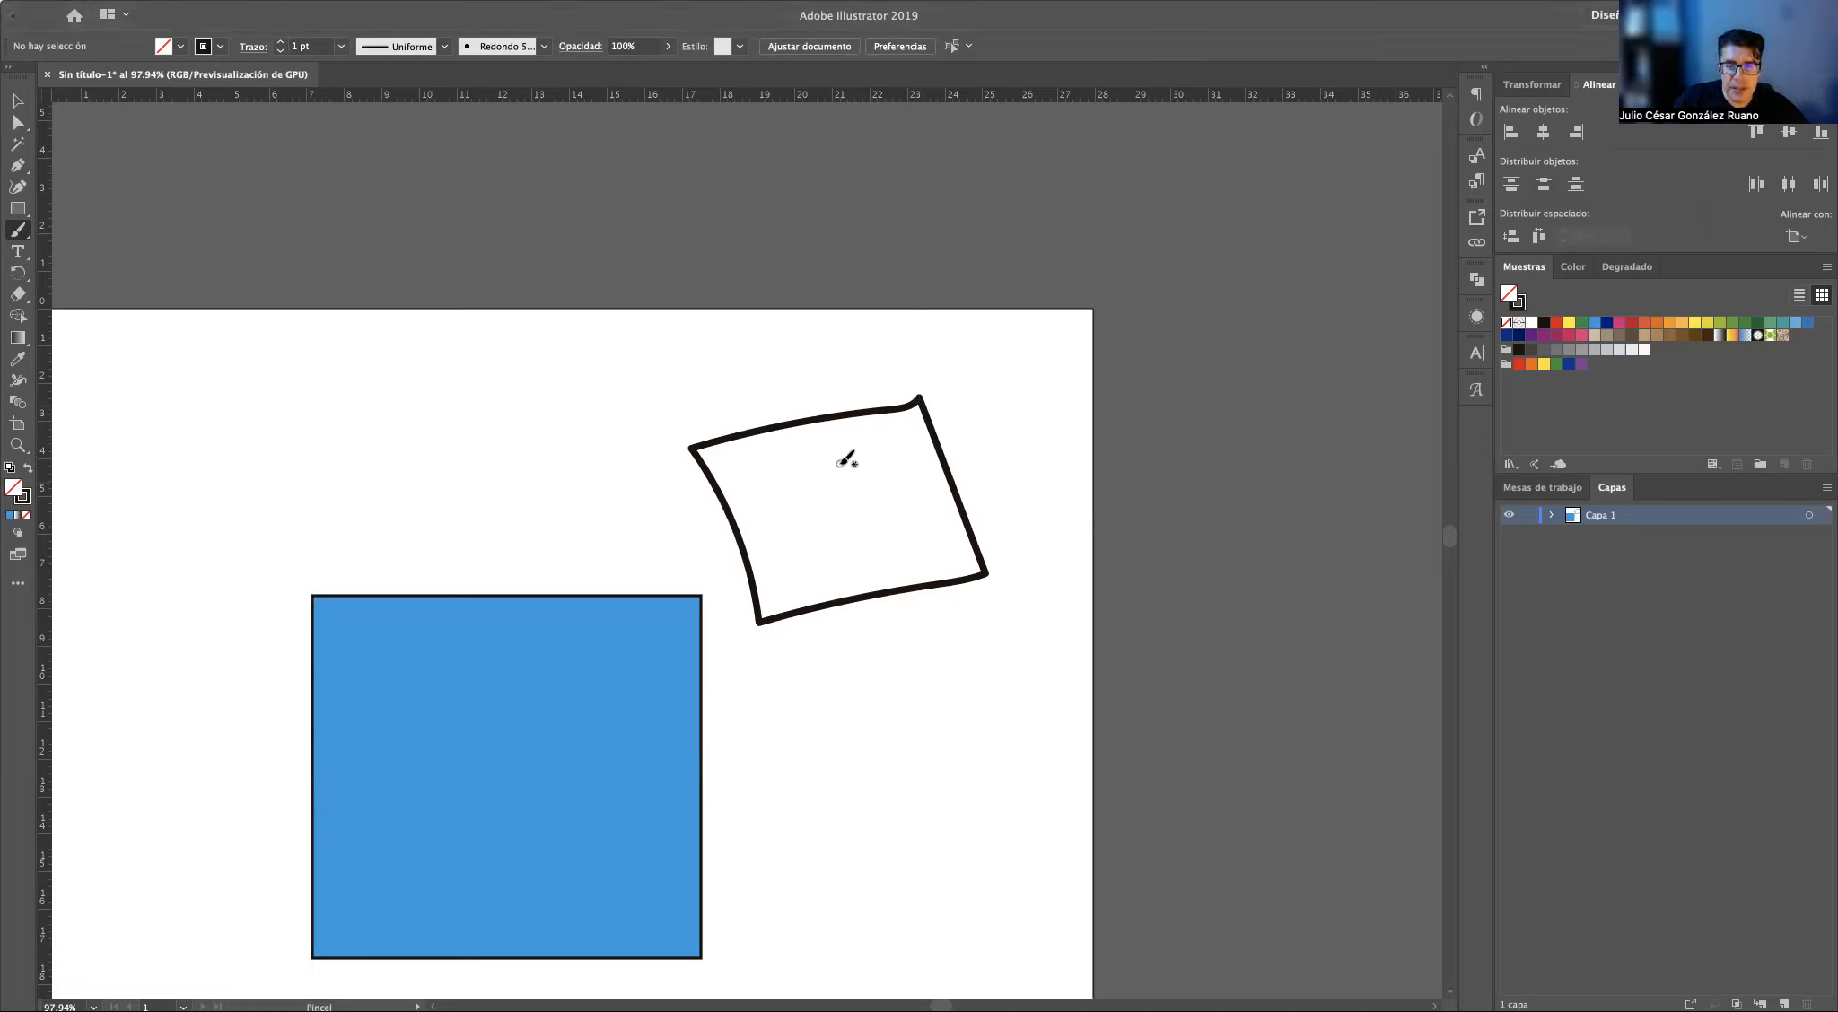
Select the freehand painted outline and delete it
{"action": "key", "text": "v"}
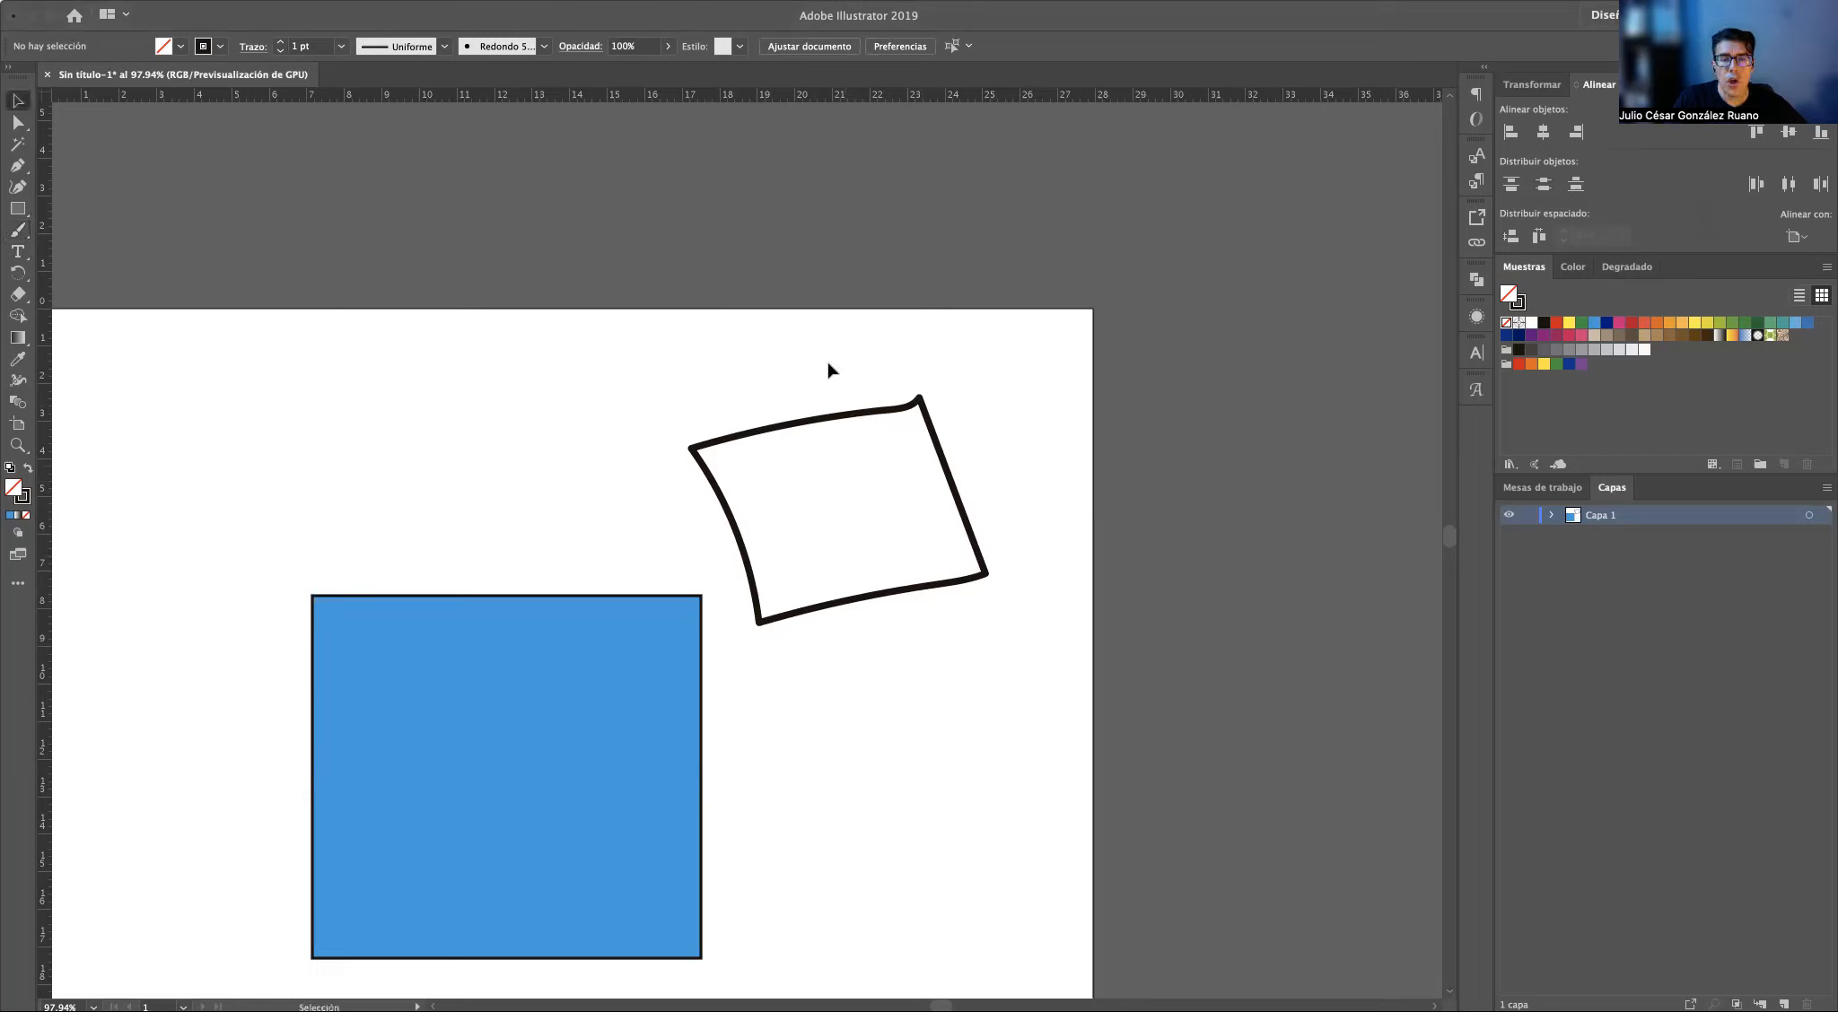
{"action": "left_click", "coordinate": [832, 434]}
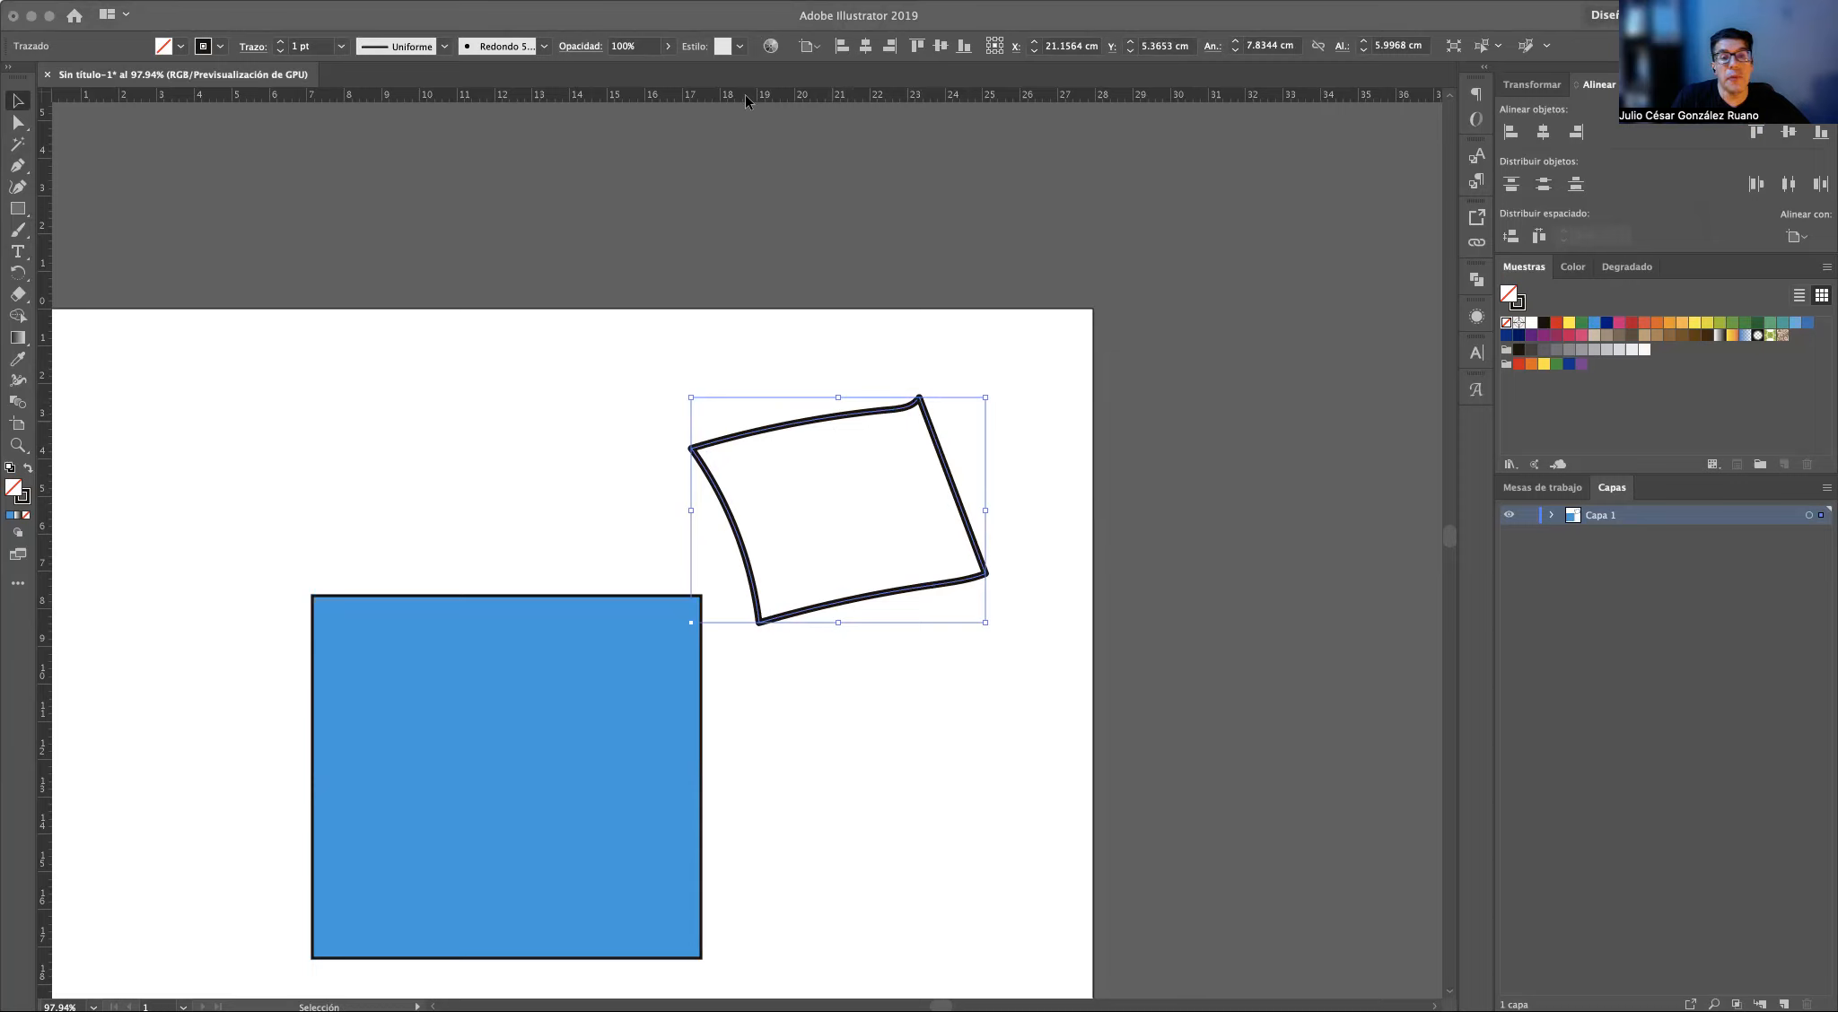
{"action": "left_click", "coordinate": [1008, 463]}
{"action": "left_click", "coordinate": [939, 446]}
{"action": "key", "text": "Delete"}
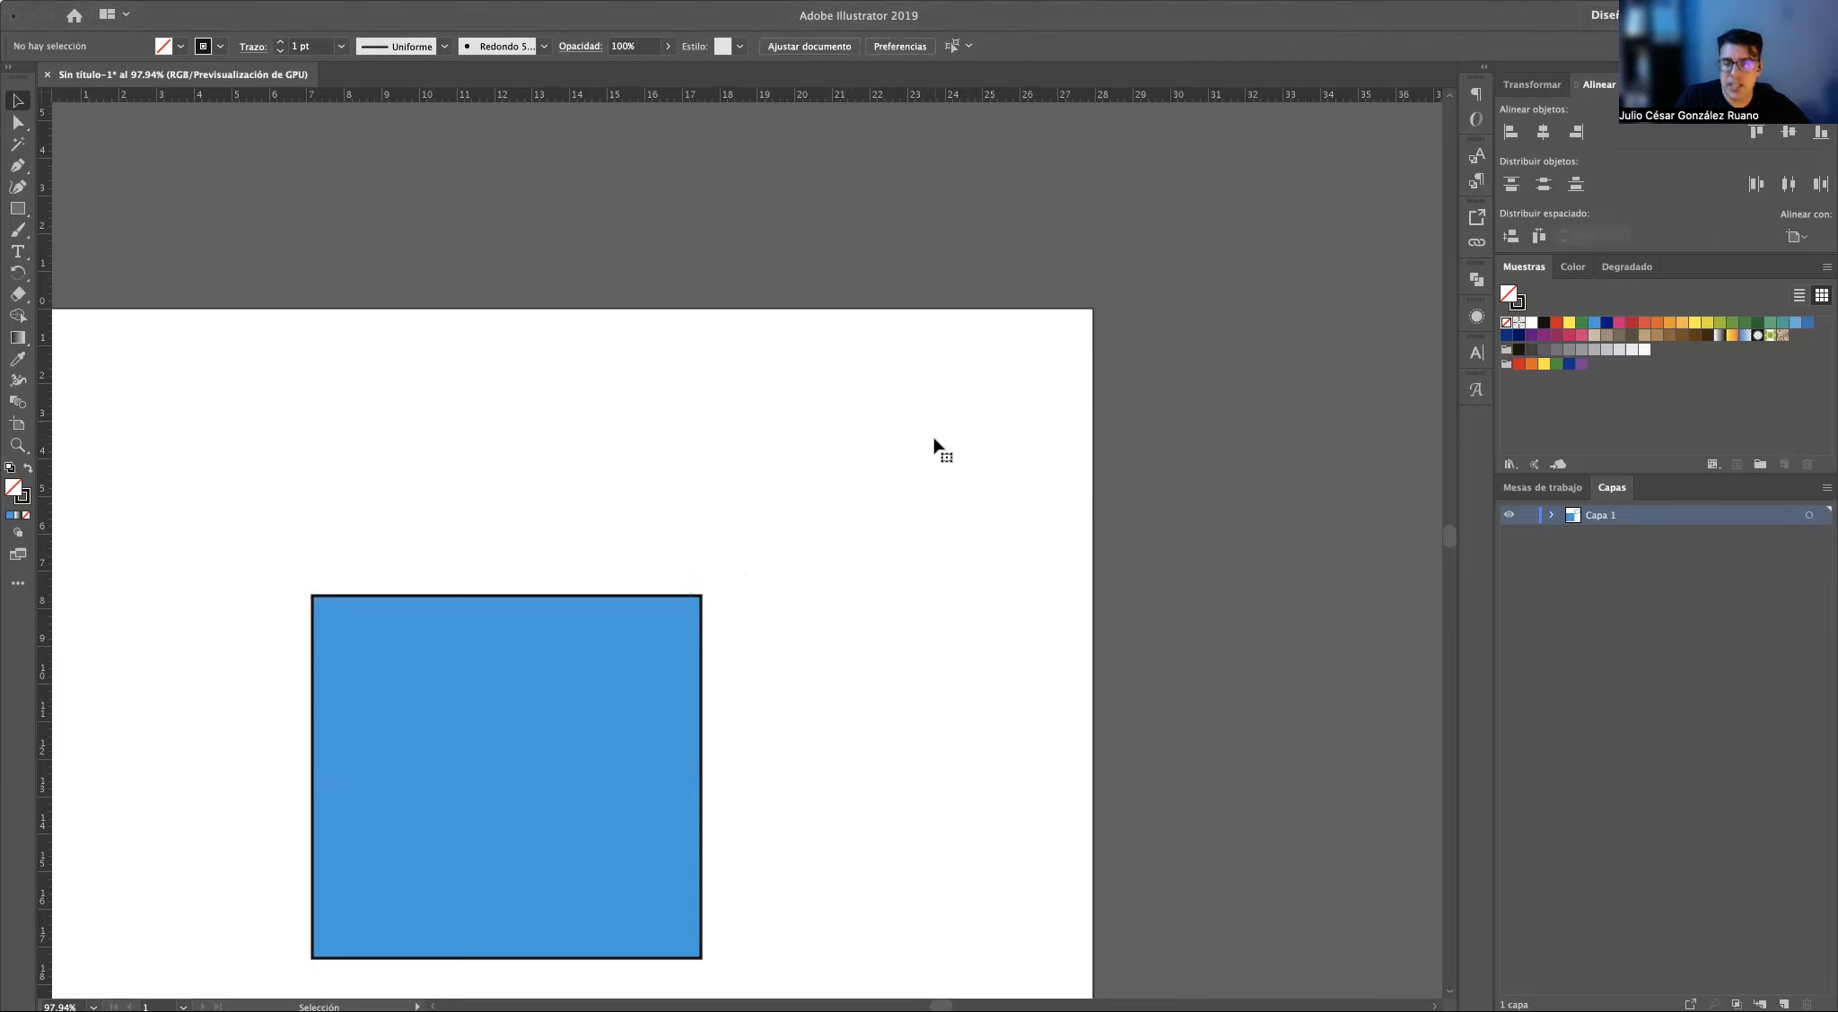
Move the blue rectangle slightly left and up on the artboard
{"action": "left_click_drag", "start_coordinate": [140, 439], "coordinate": [286, 282]}
{"action": "left_click", "coordinate": [726, 607]}
{"action": "left_click_drag", "start_coordinate": [574, 455], "coordinate": [513, 431]}
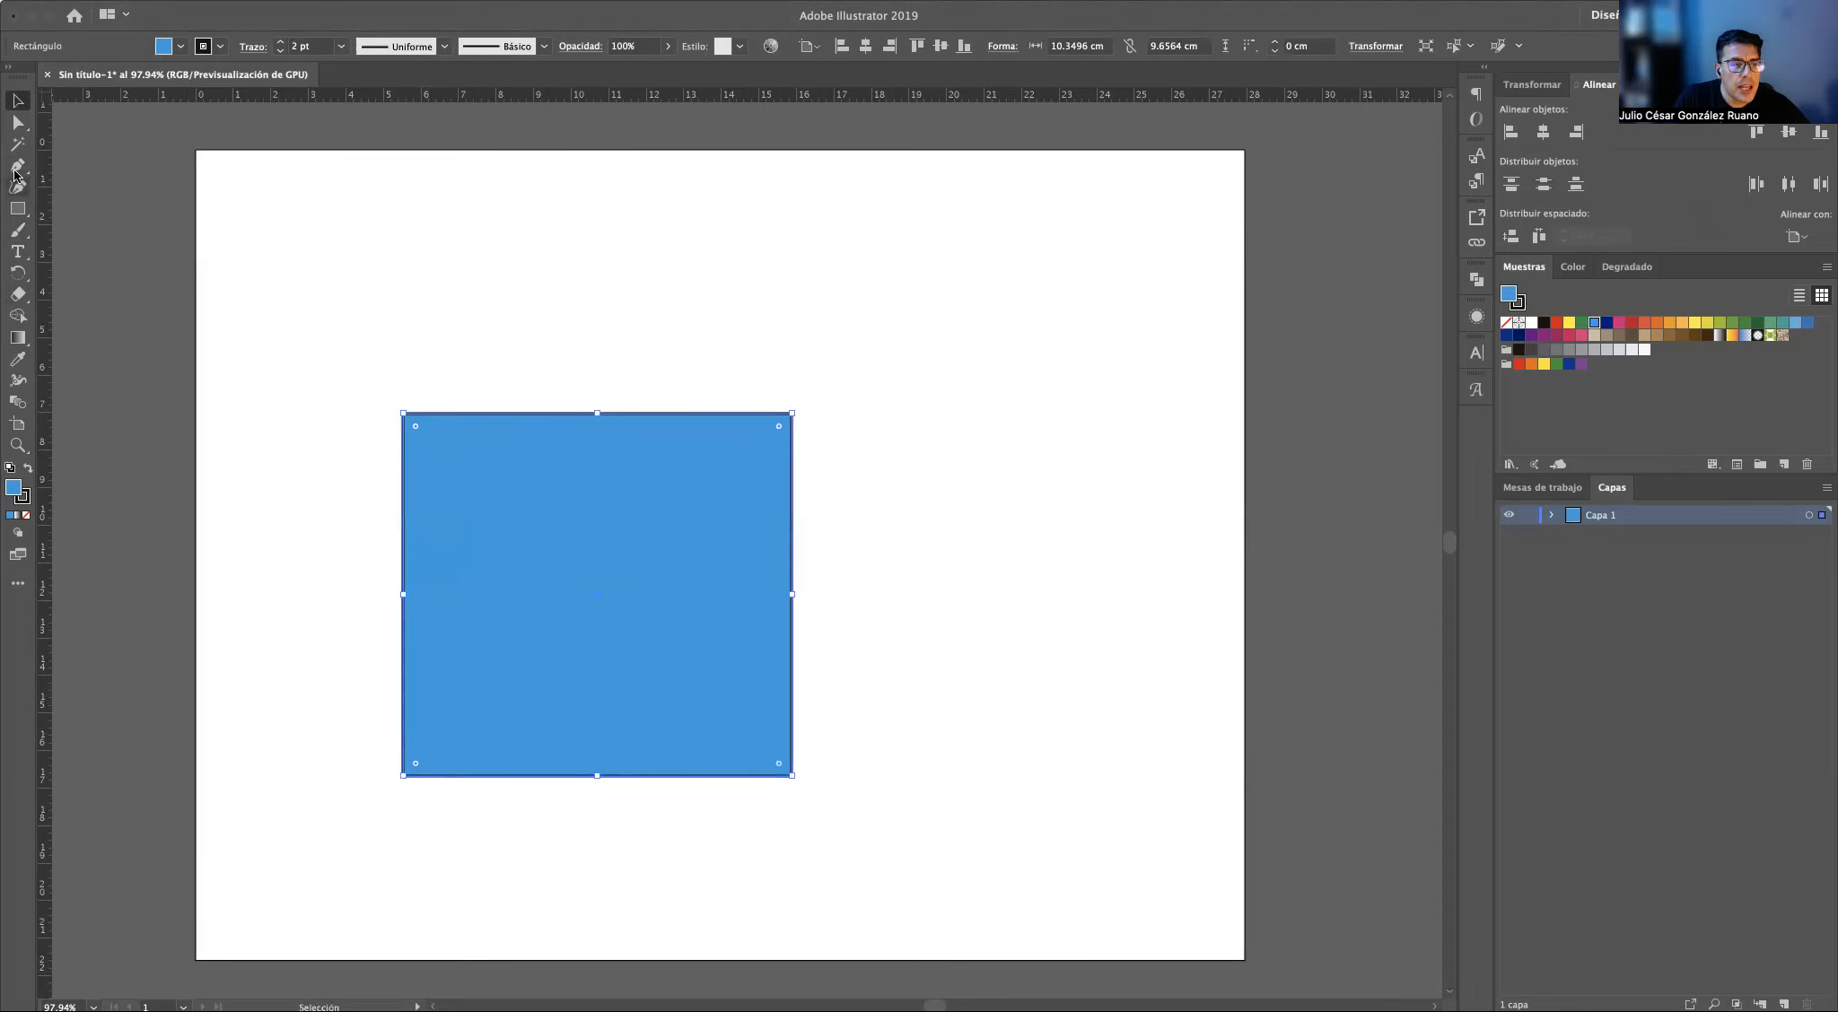
{"action": "left_click", "coordinate": [17, 208]}
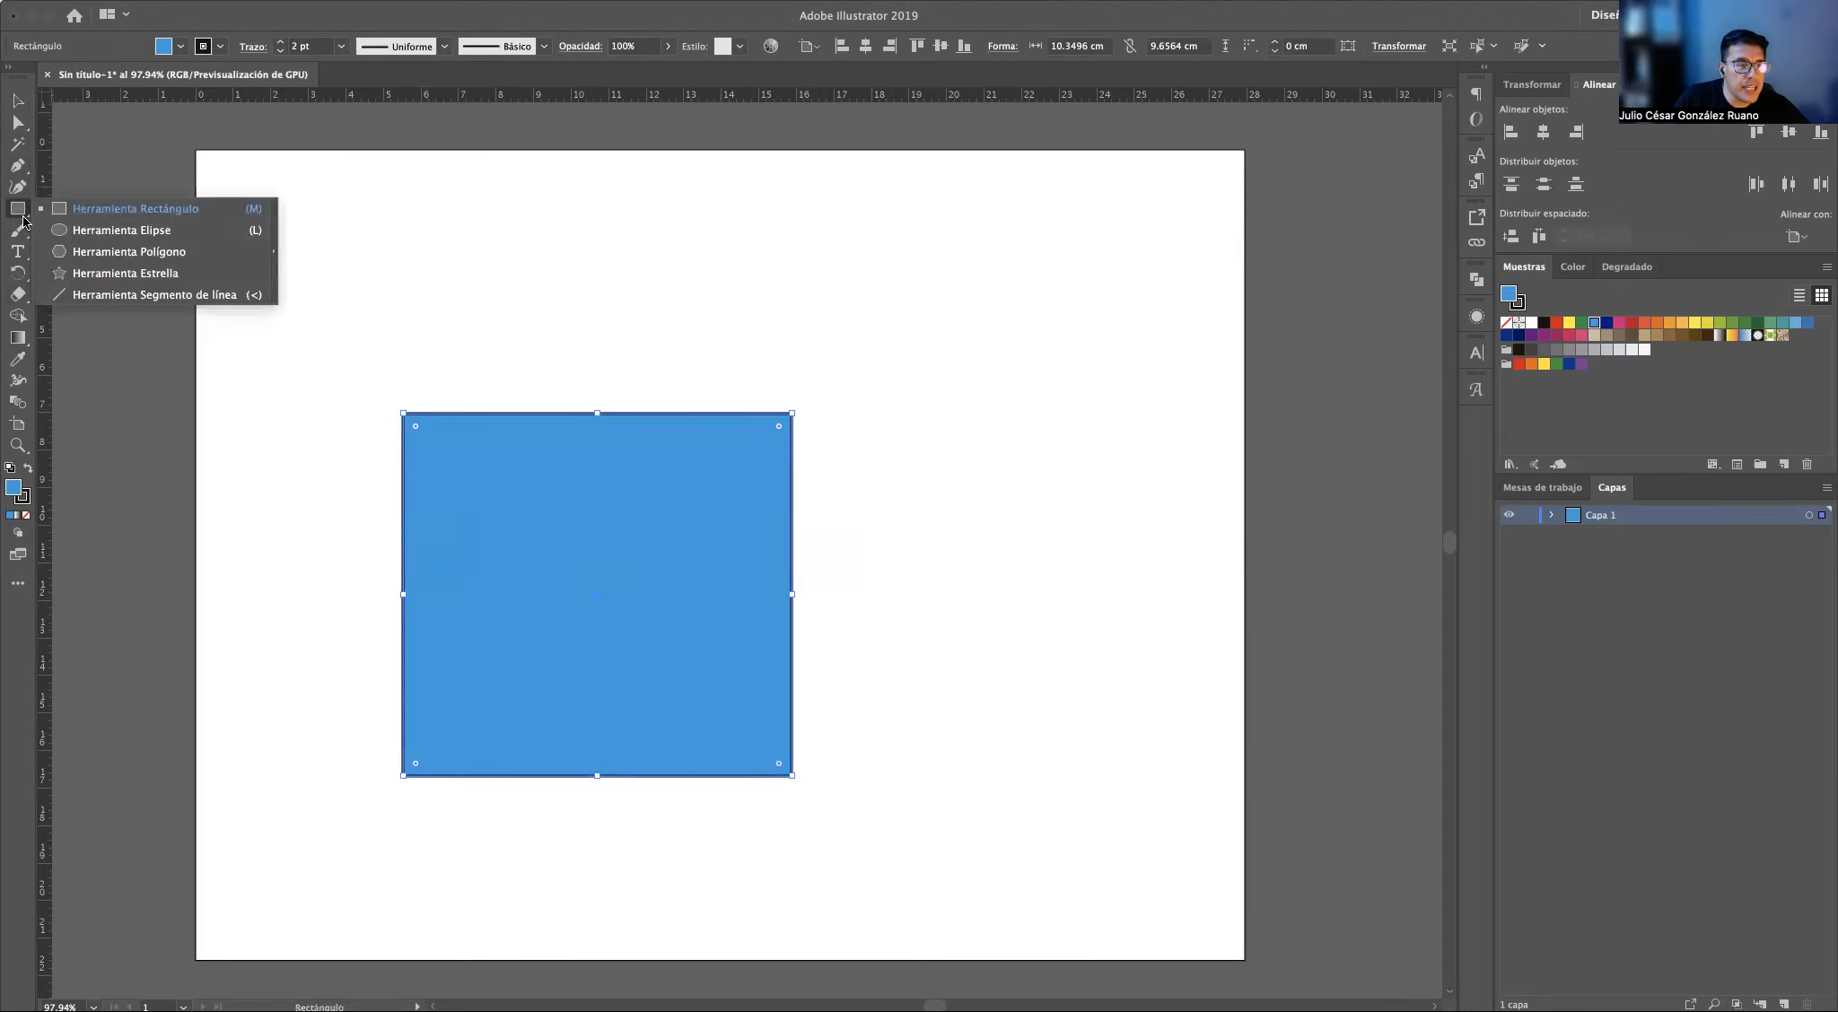
{"action": "left_click", "coordinate": [177, 309]}
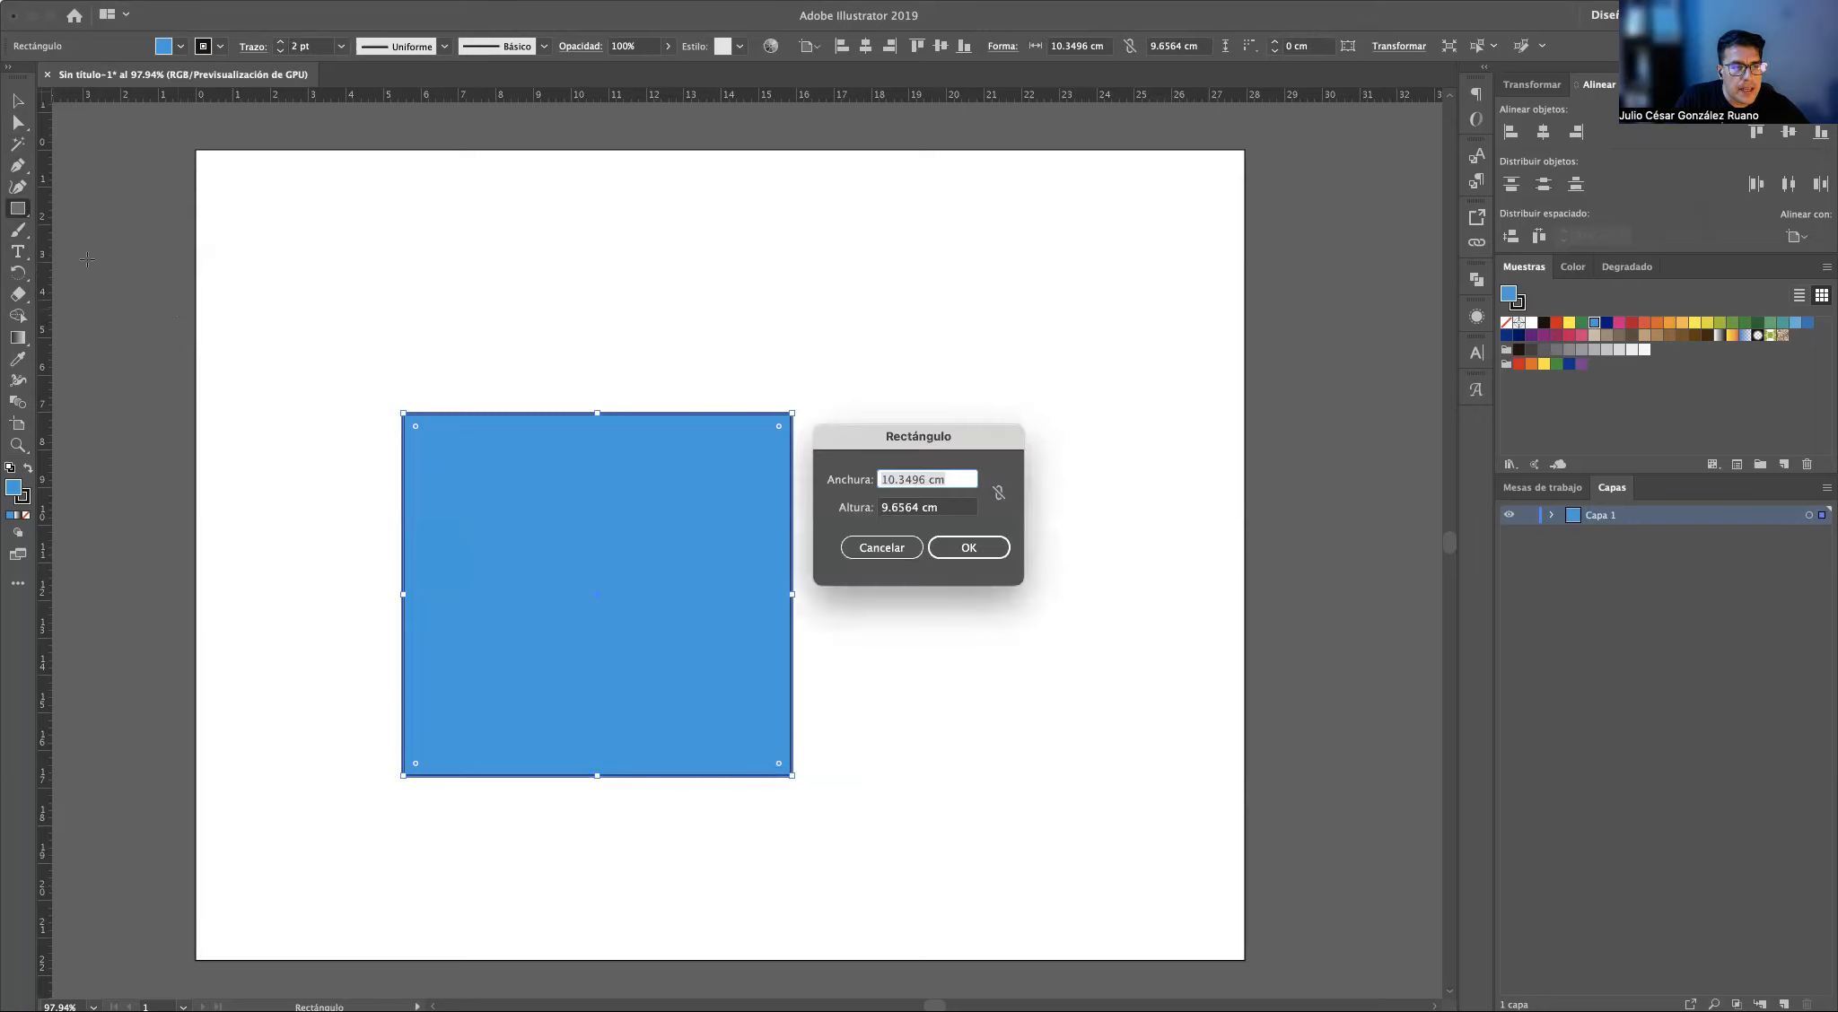
{"action": "left_click", "coordinate": [963, 549]}
{"action": "left_click", "coordinate": [17, 100]}
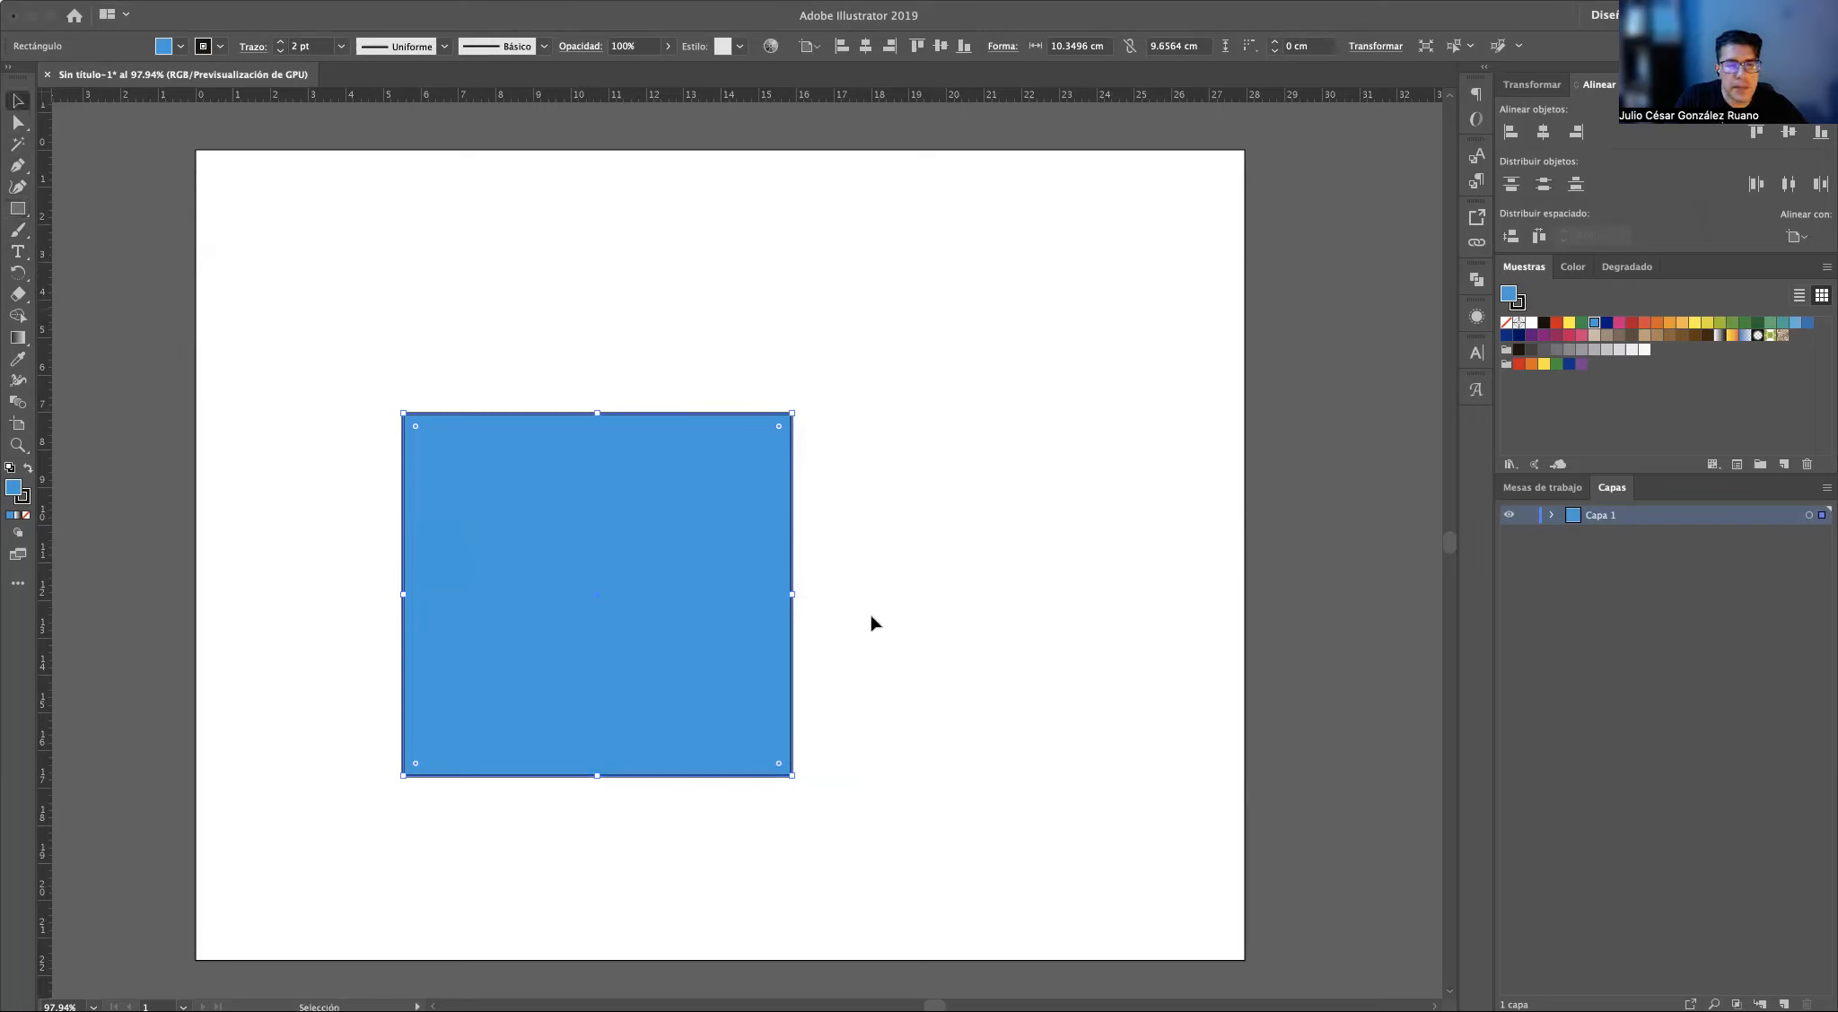
Copy the blue rectangle and paste a duplicate, placing it up and to the right so that it overlaps the original
{"action": "right_click", "coordinate": [620, 597]}
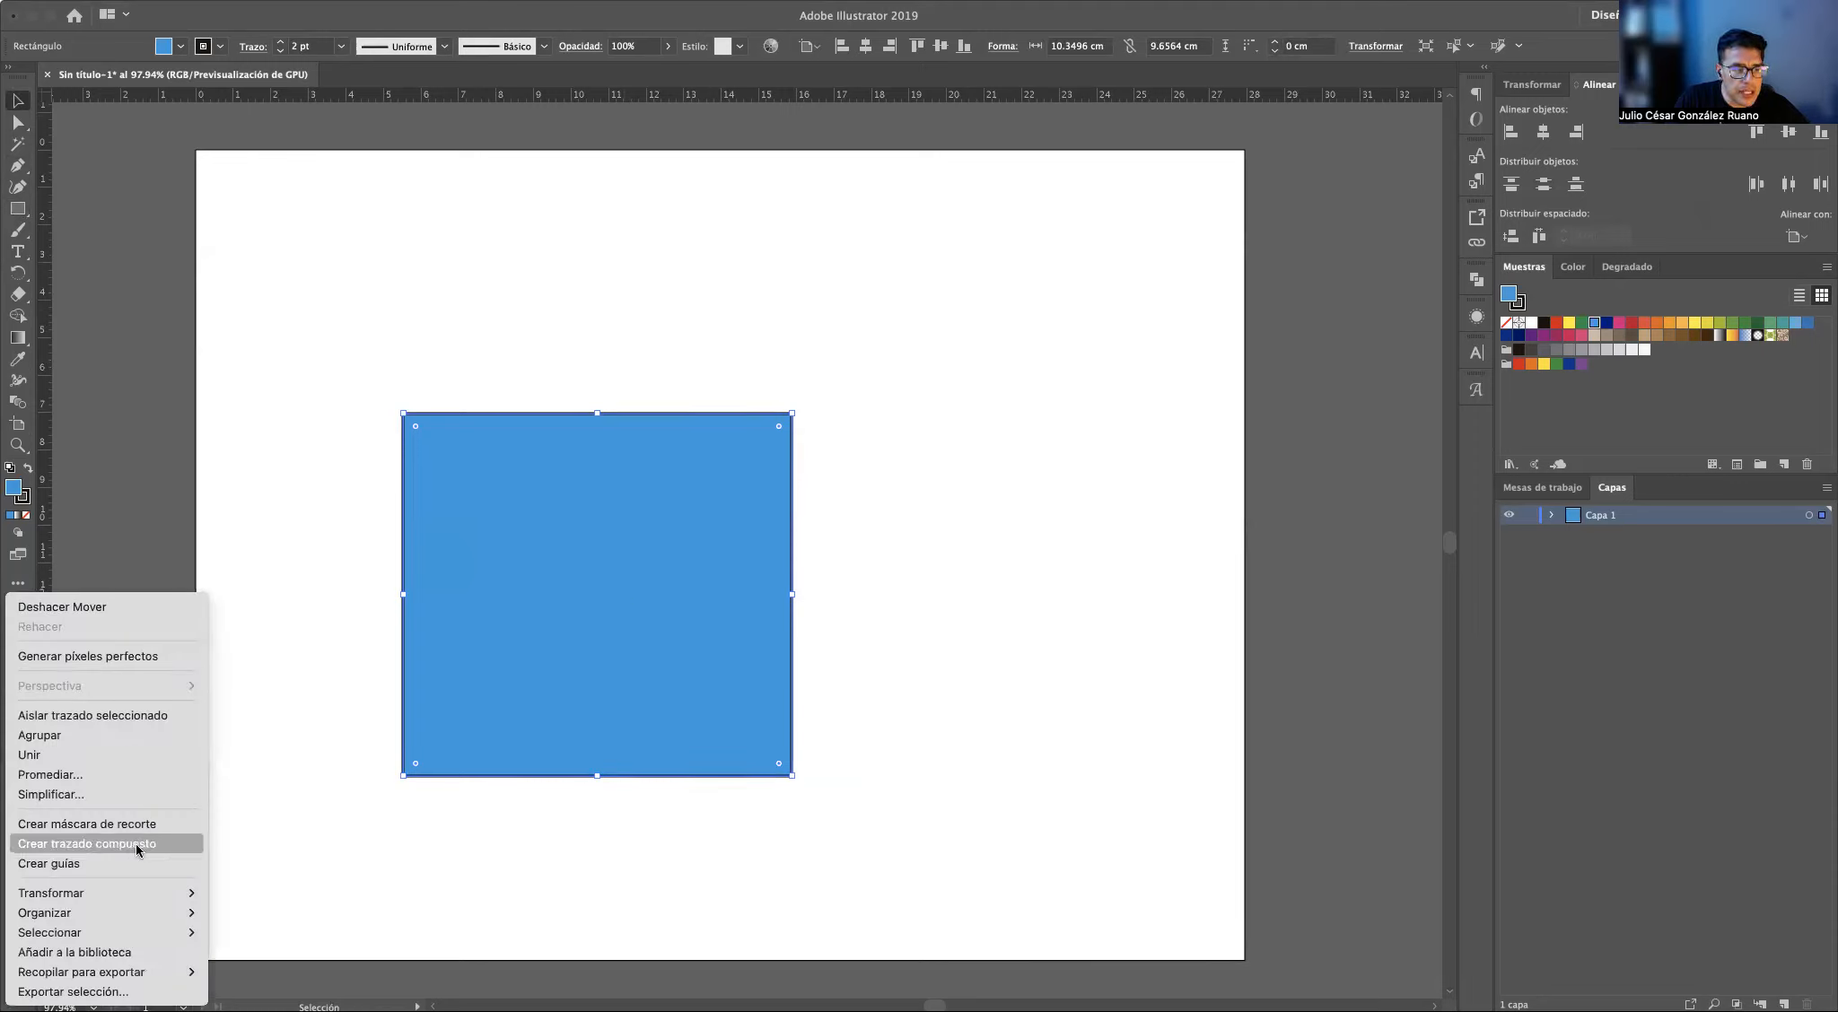
{"action": "left_click", "coordinate": [633, 587]}
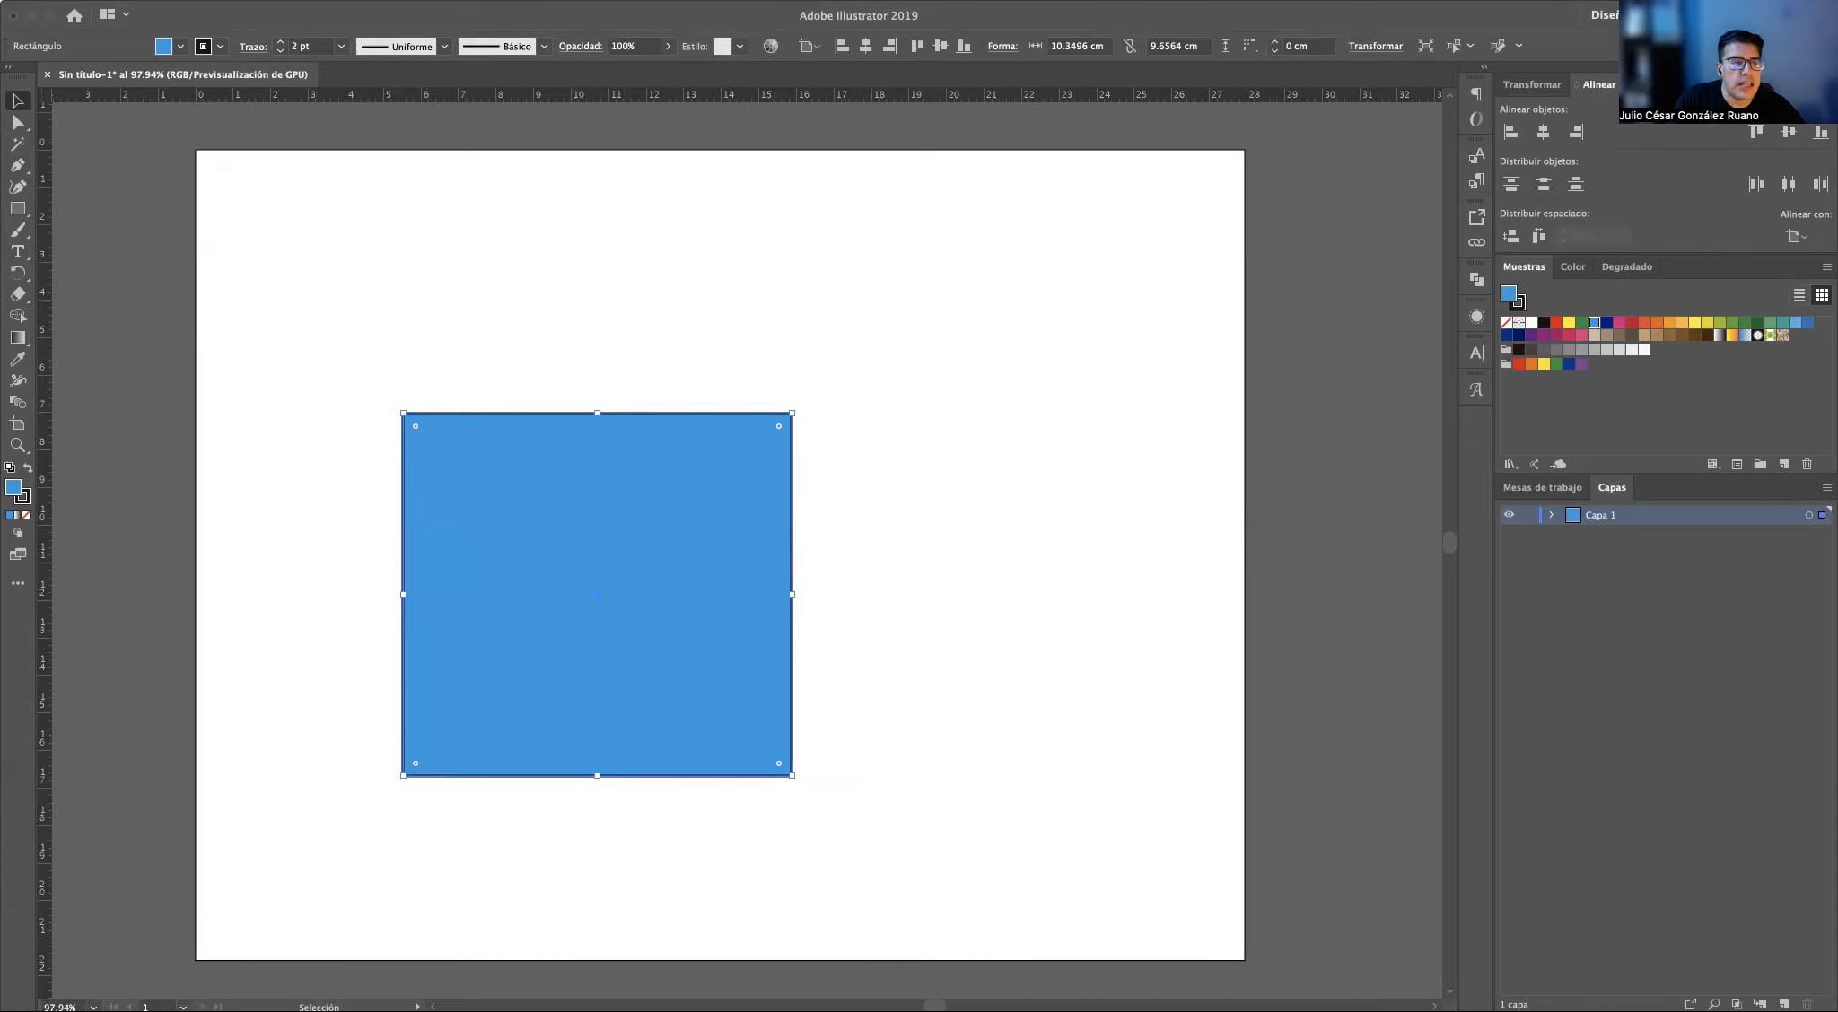
{"action": "left_click", "coordinate": [195, 0]}
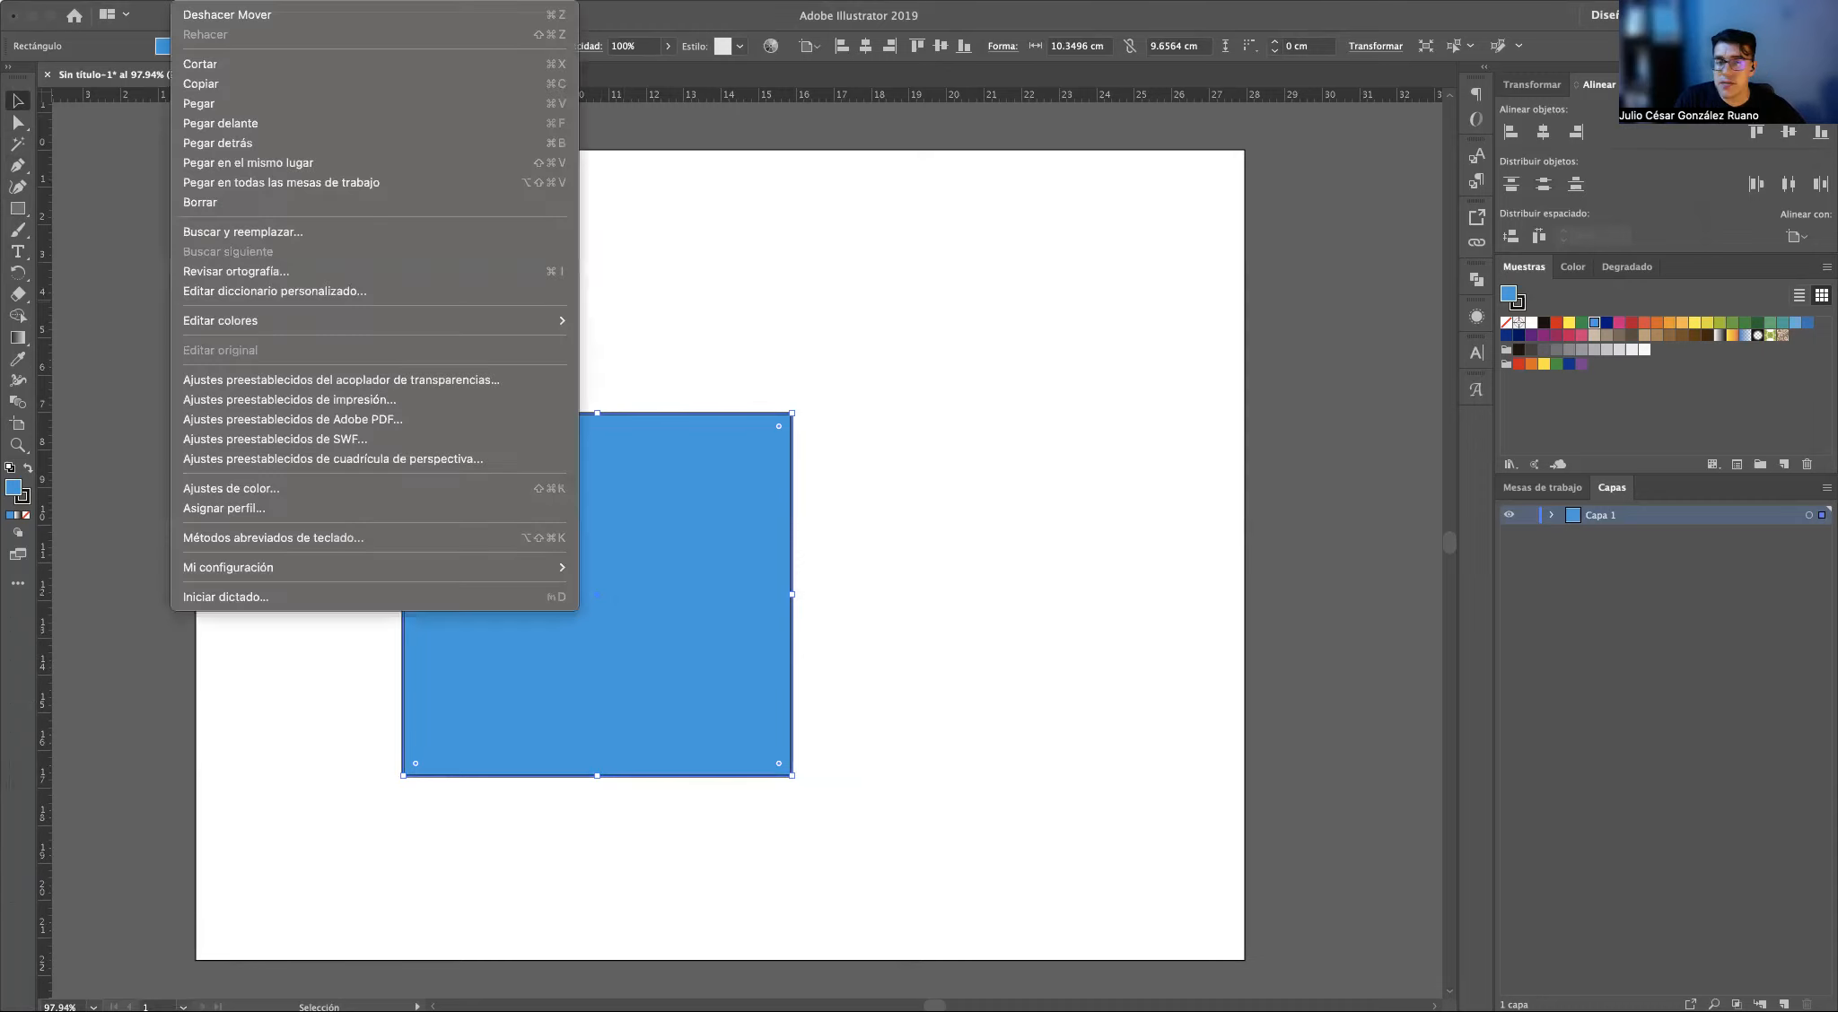
{"action": "left_click", "coordinate": [254, 85]}
{"action": "left_click", "coordinate": [881, 467]}
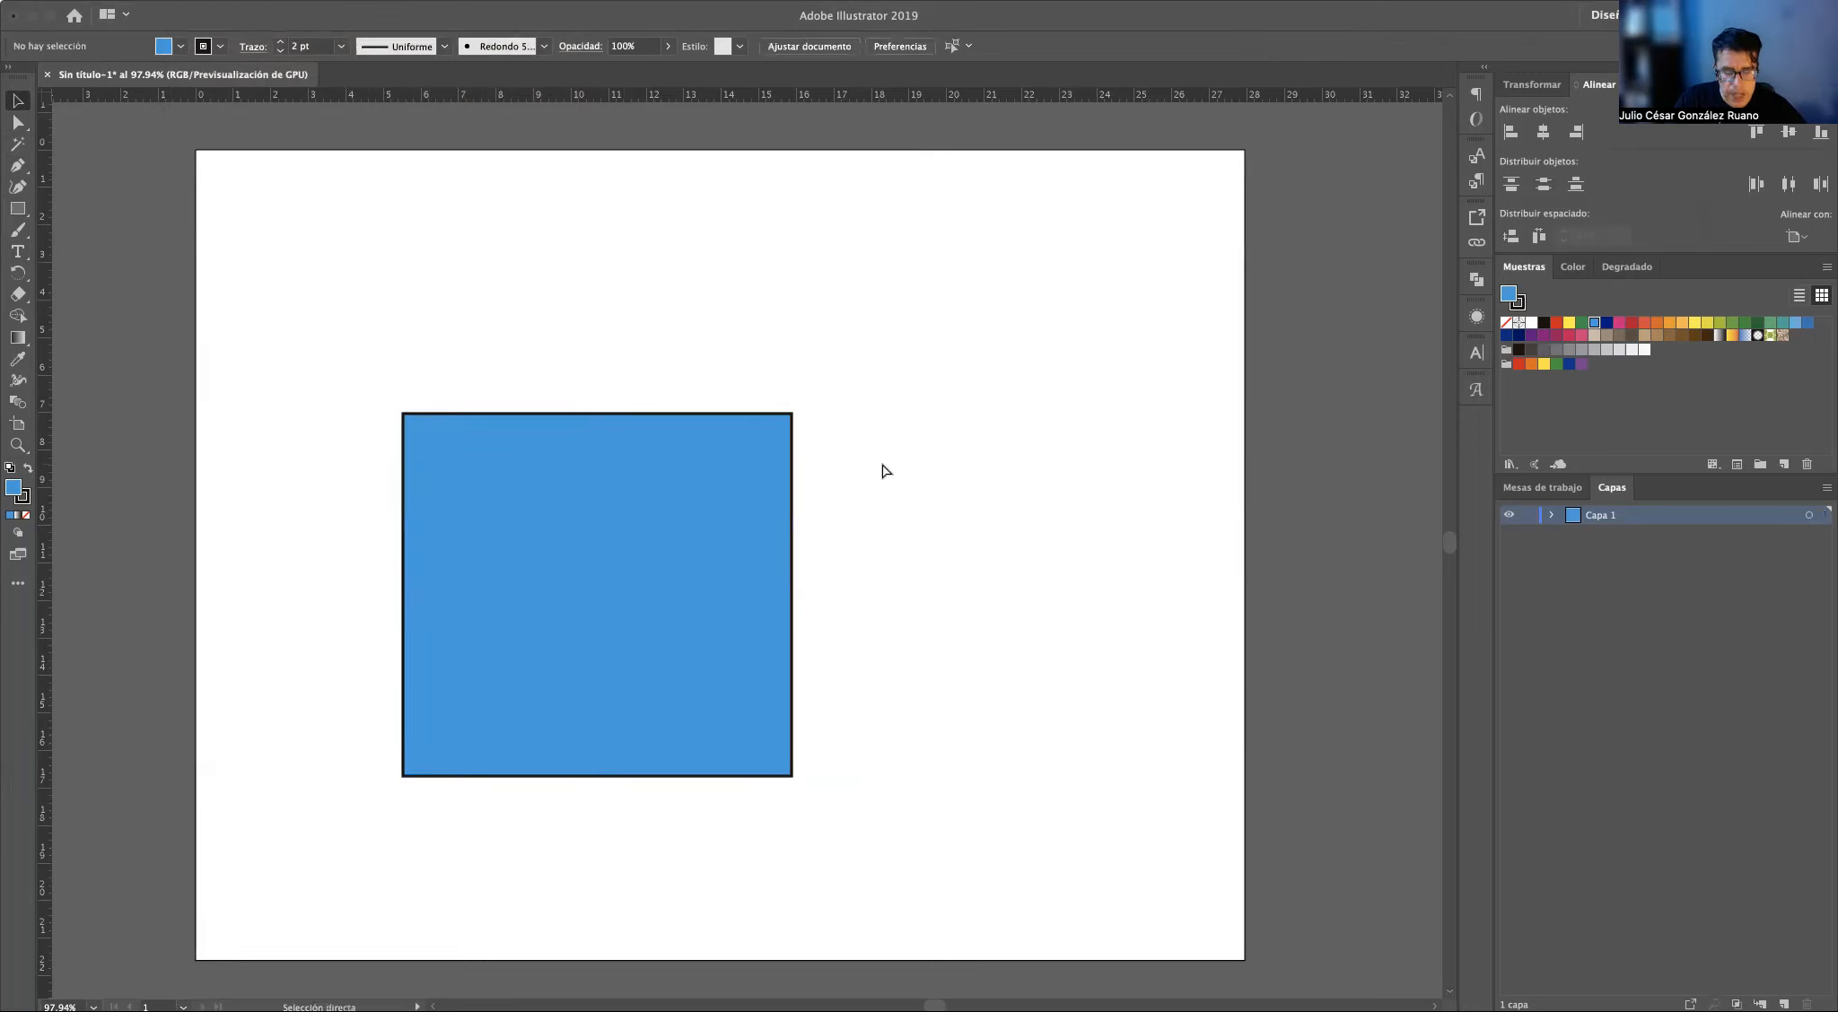
{"action": "key", "text": "super+v"}
{"action": "left_click_drag", "start_coordinate": [731, 575], "coordinate": [745, 556]}
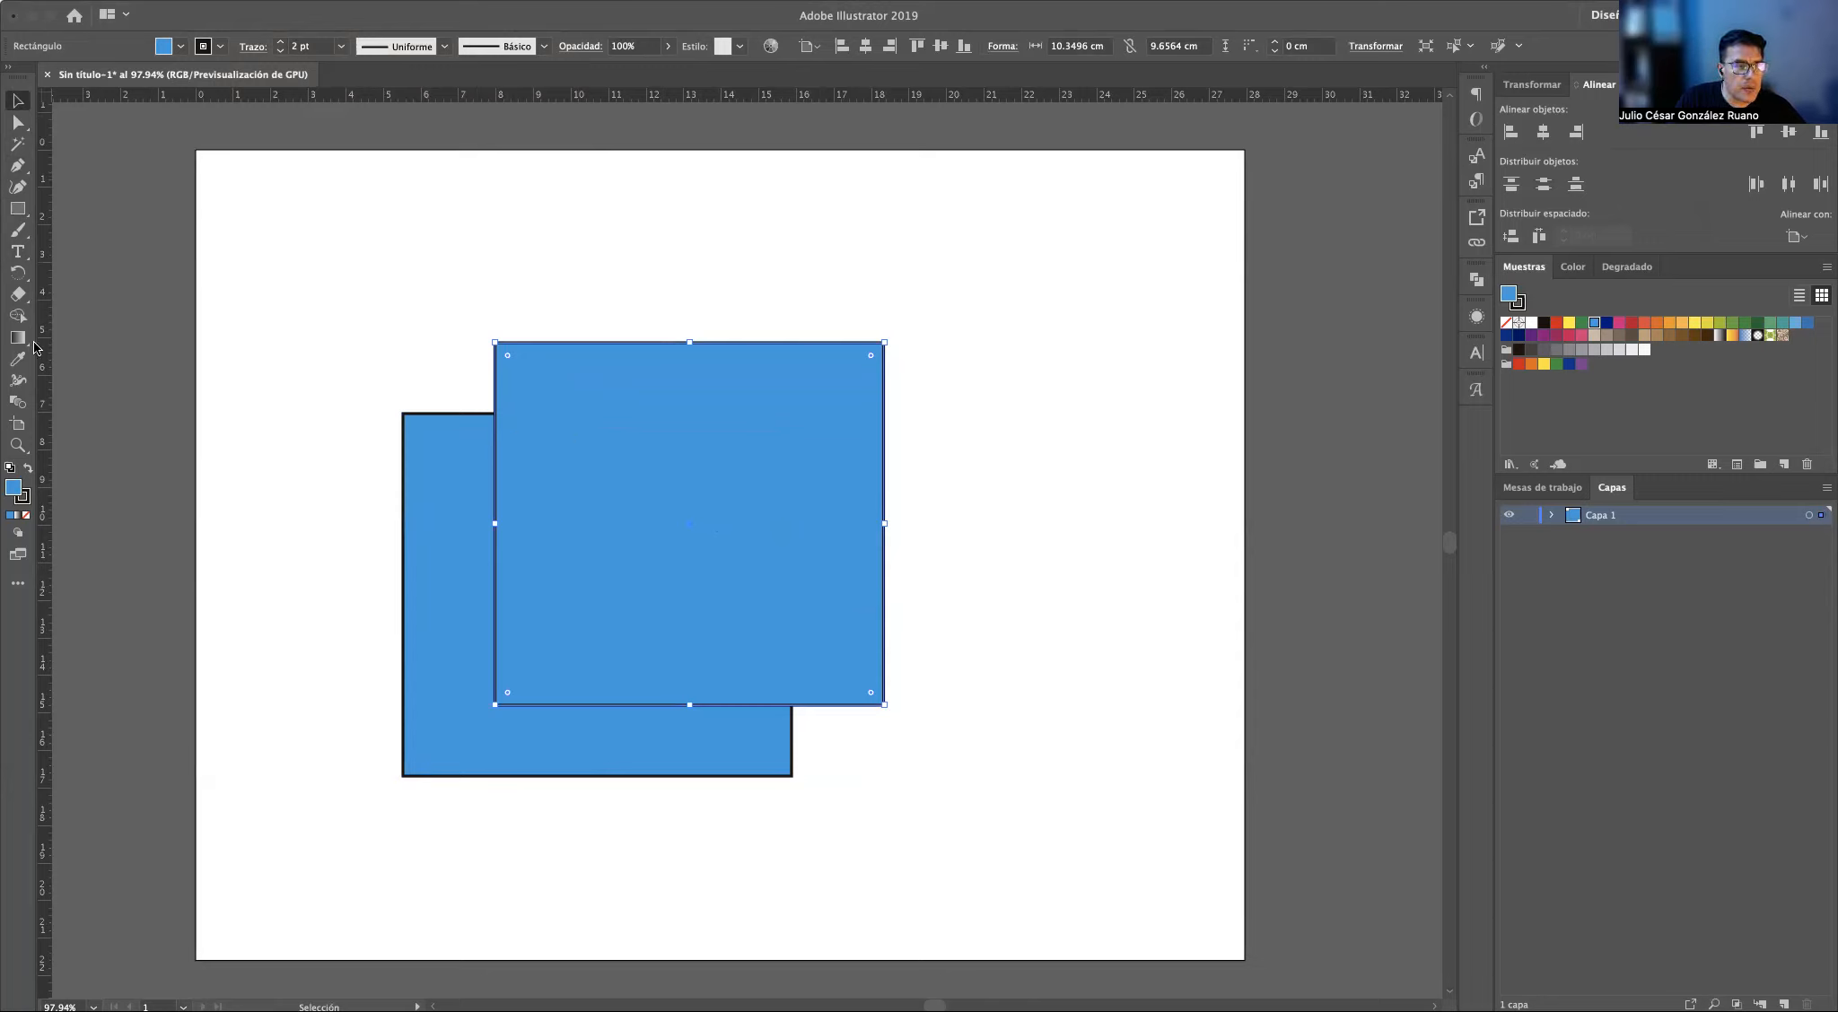
Fill the rear rectangle with a darker blue swatch and deselect it
{"action": "left_click", "coordinate": [457, 534]}
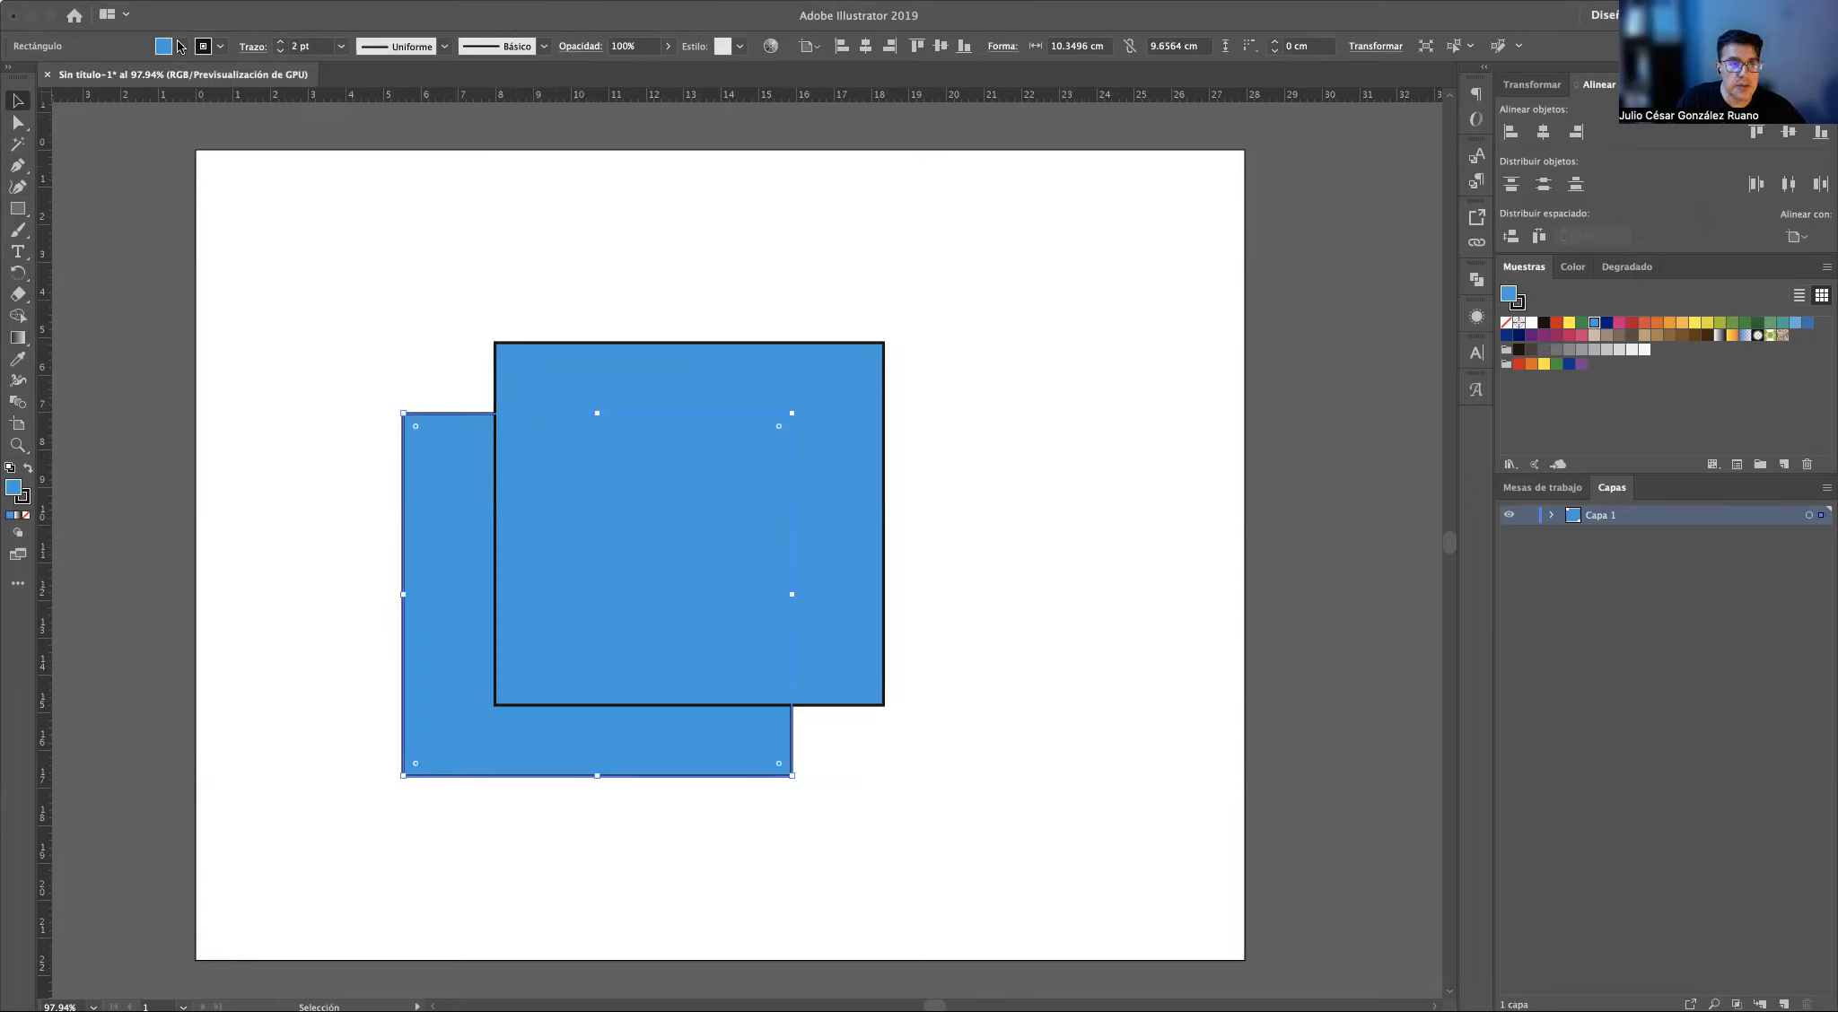
{"action": "left_click", "coordinate": [180, 46]}
{"action": "left_click", "coordinate": [136, 89]}
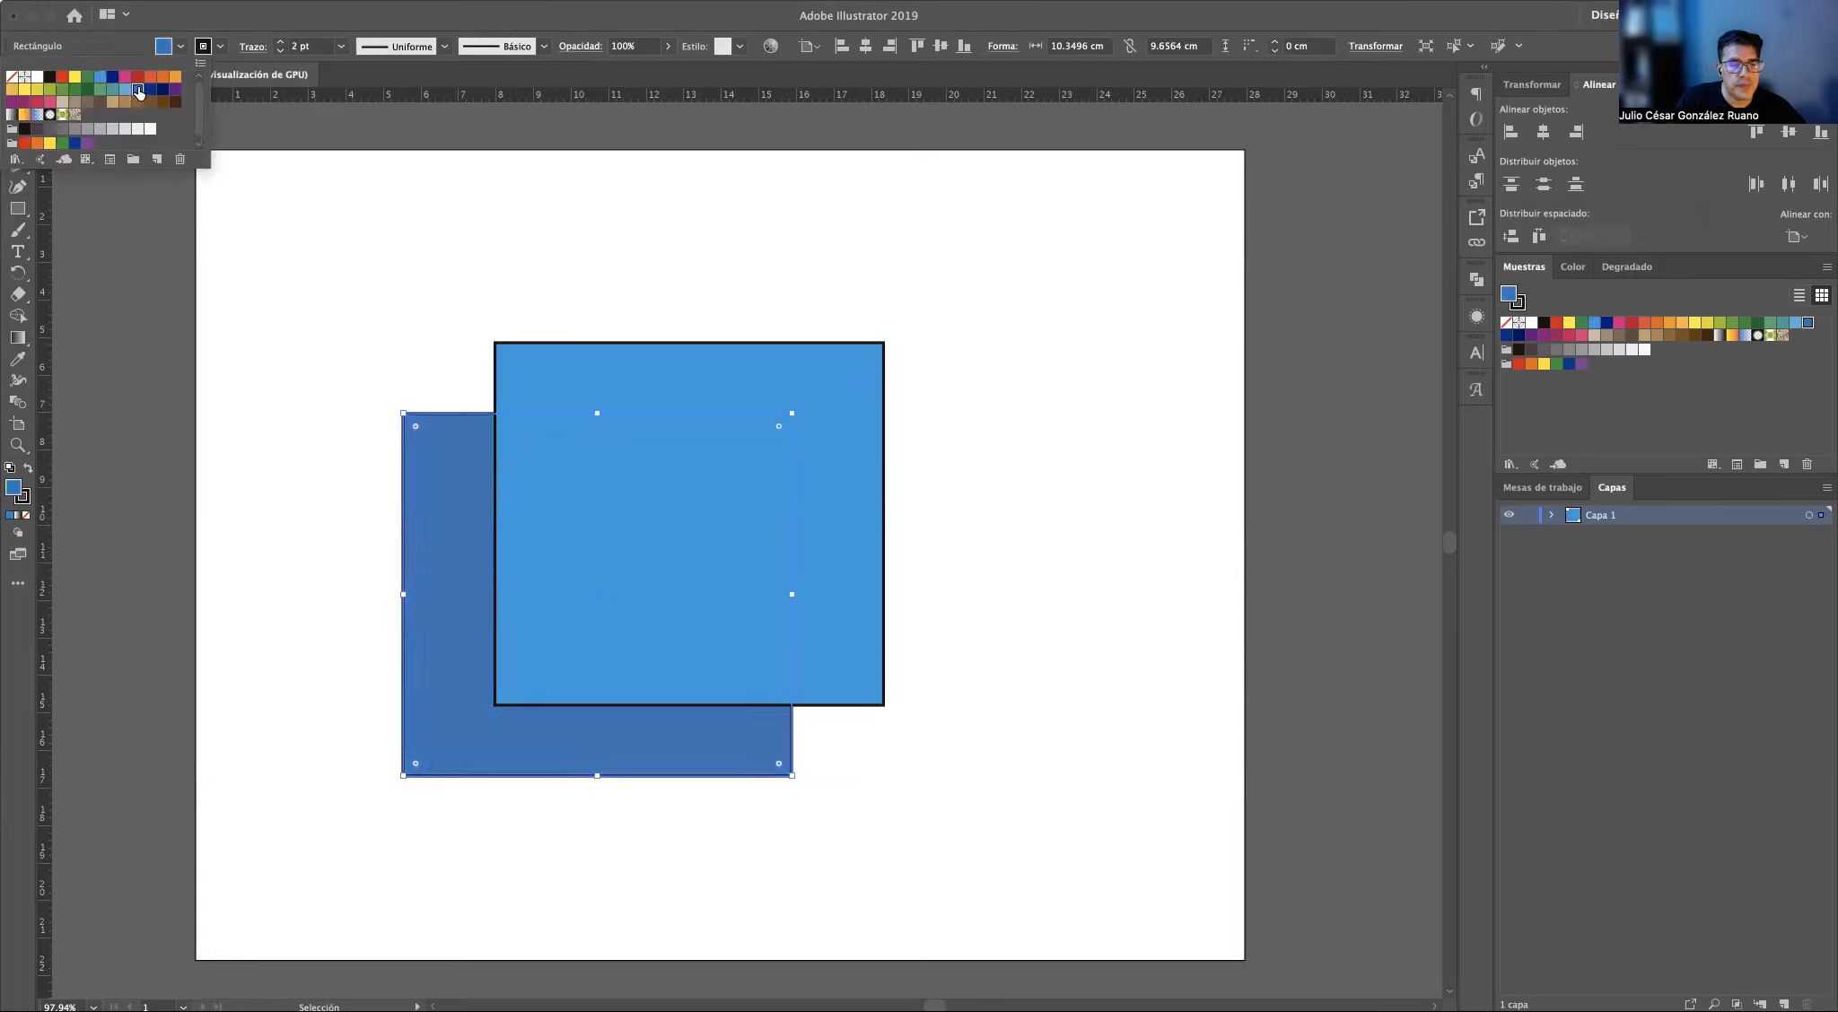
{"action": "left_click", "coordinate": [533, 288]}
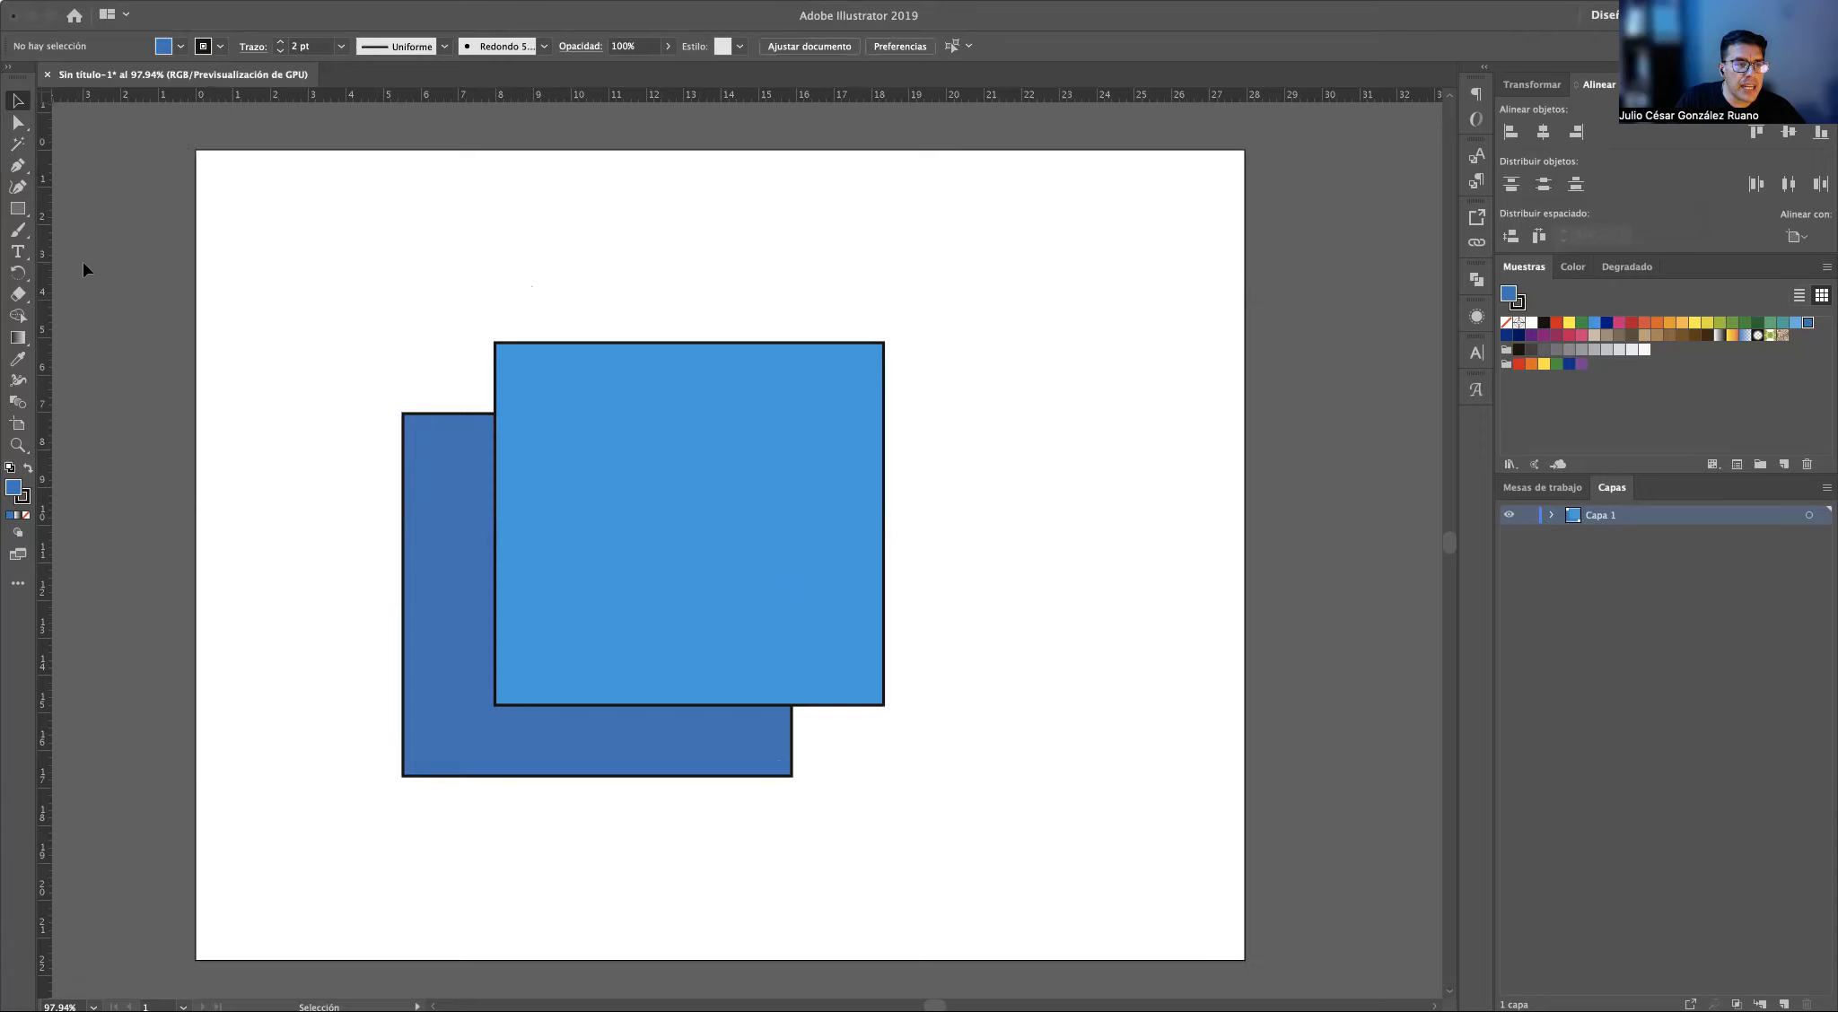
Draw three straight lines joining the upper-left, lower-left and lower-right corners of the front rectangle to the matching rear corners, and deselect
{"action": "left_click", "coordinate": [16, 212]}
{"action": "left_click", "coordinate": [126, 292]}
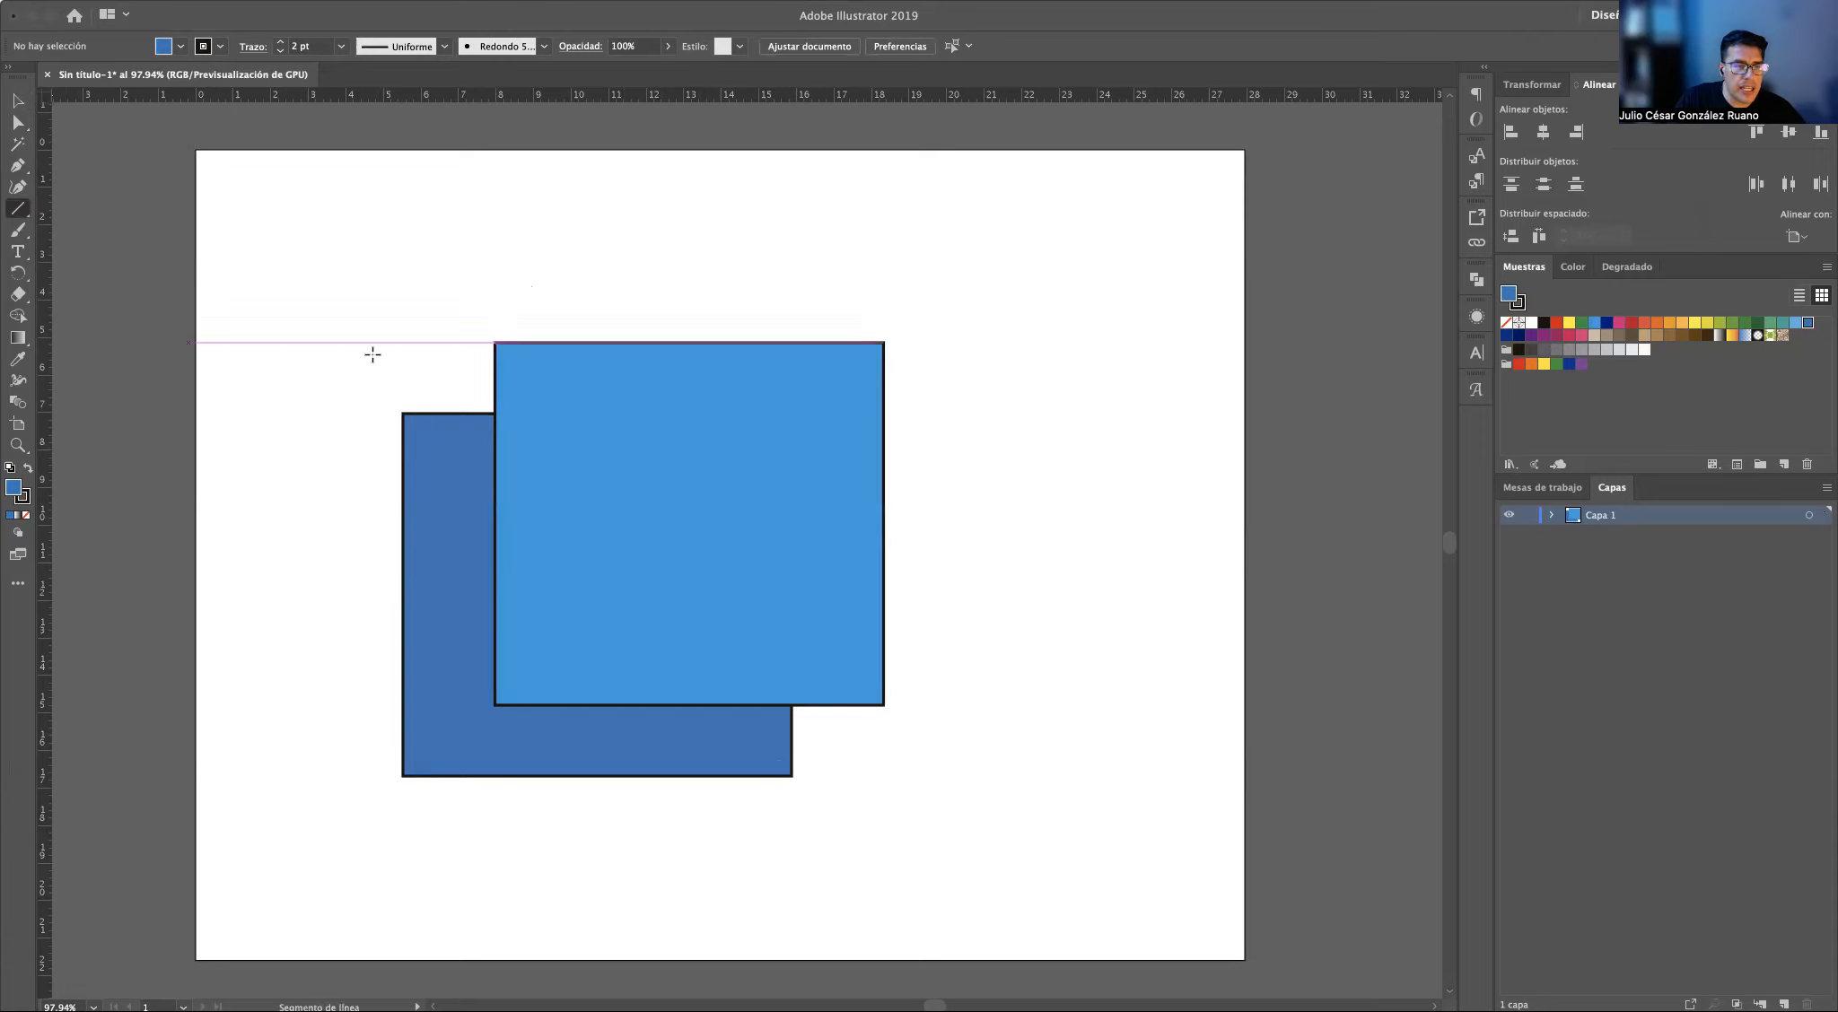
{"action": "left_click_drag", "start_coordinate": [495, 343], "coordinate": [403, 413]}
{"action": "left_click_drag", "start_coordinate": [495, 705], "coordinate": [403, 775]}
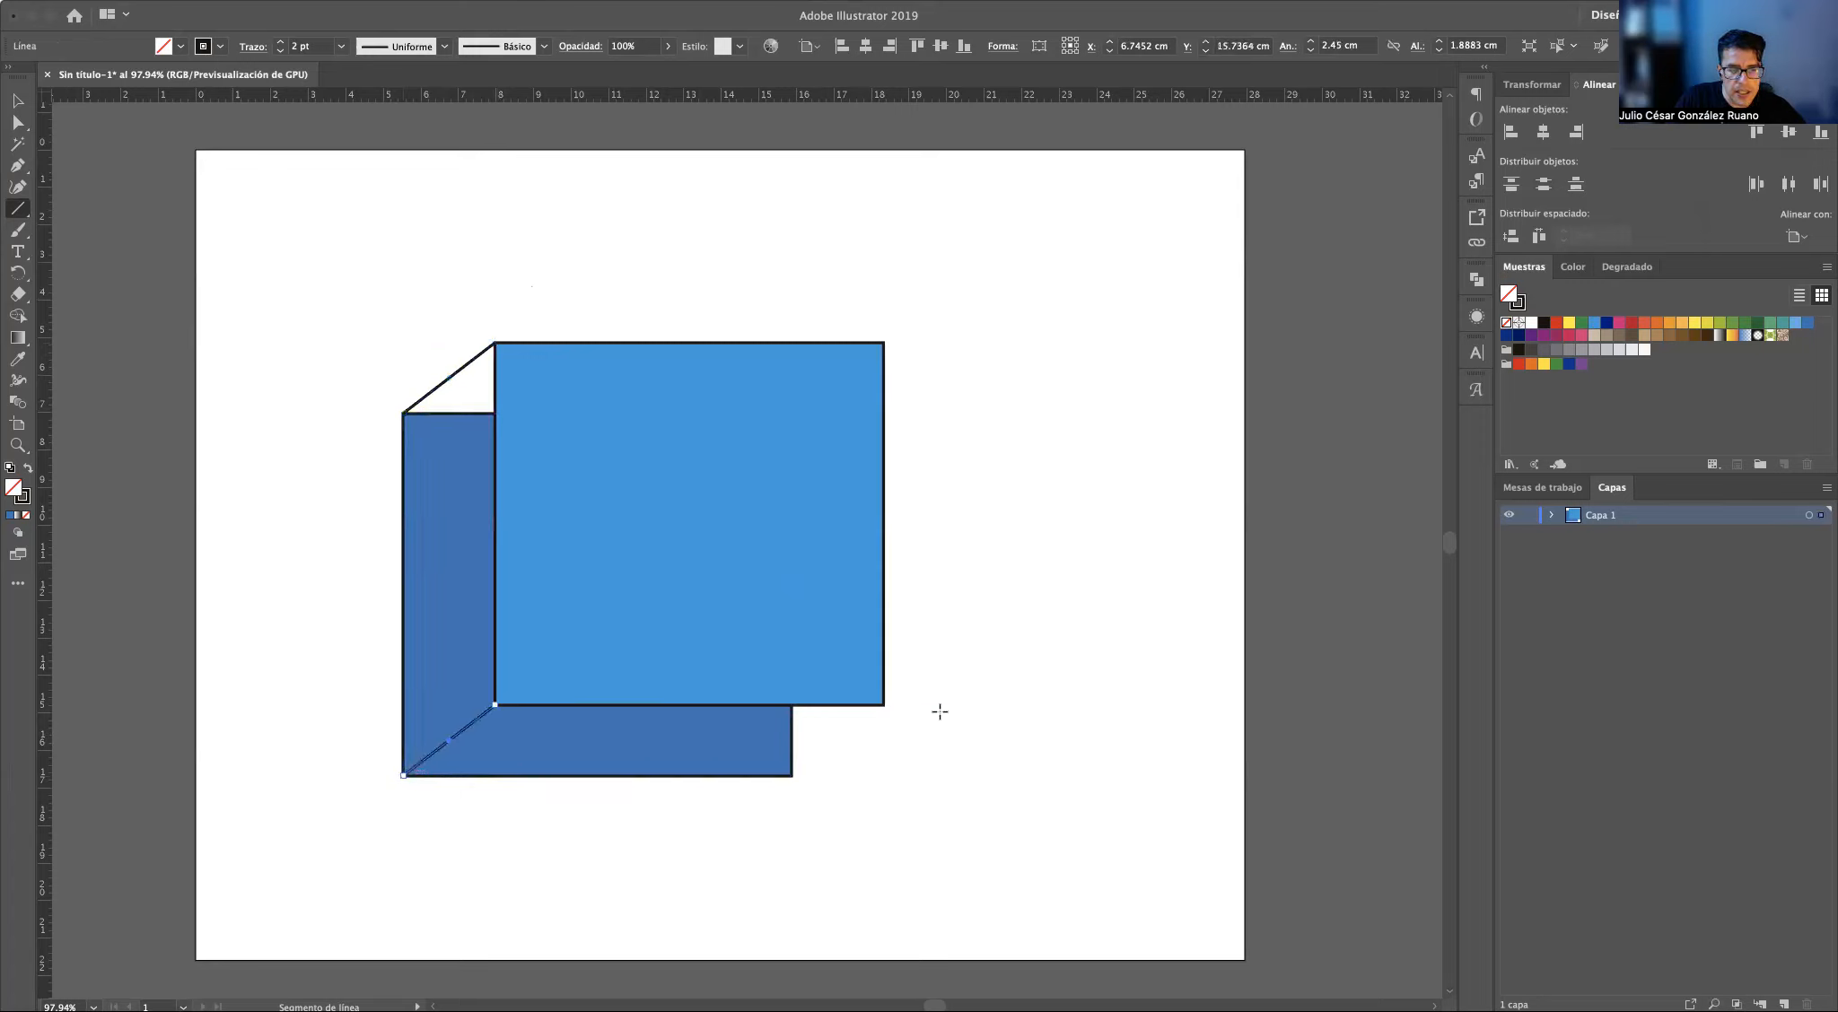
{"action": "left_click_drag", "start_coordinate": [885, 705], "coordinate": [791, 776]}
{"action": "key", "text": "v"}
{"action": "left_click", "coordinate": [998, 608]}
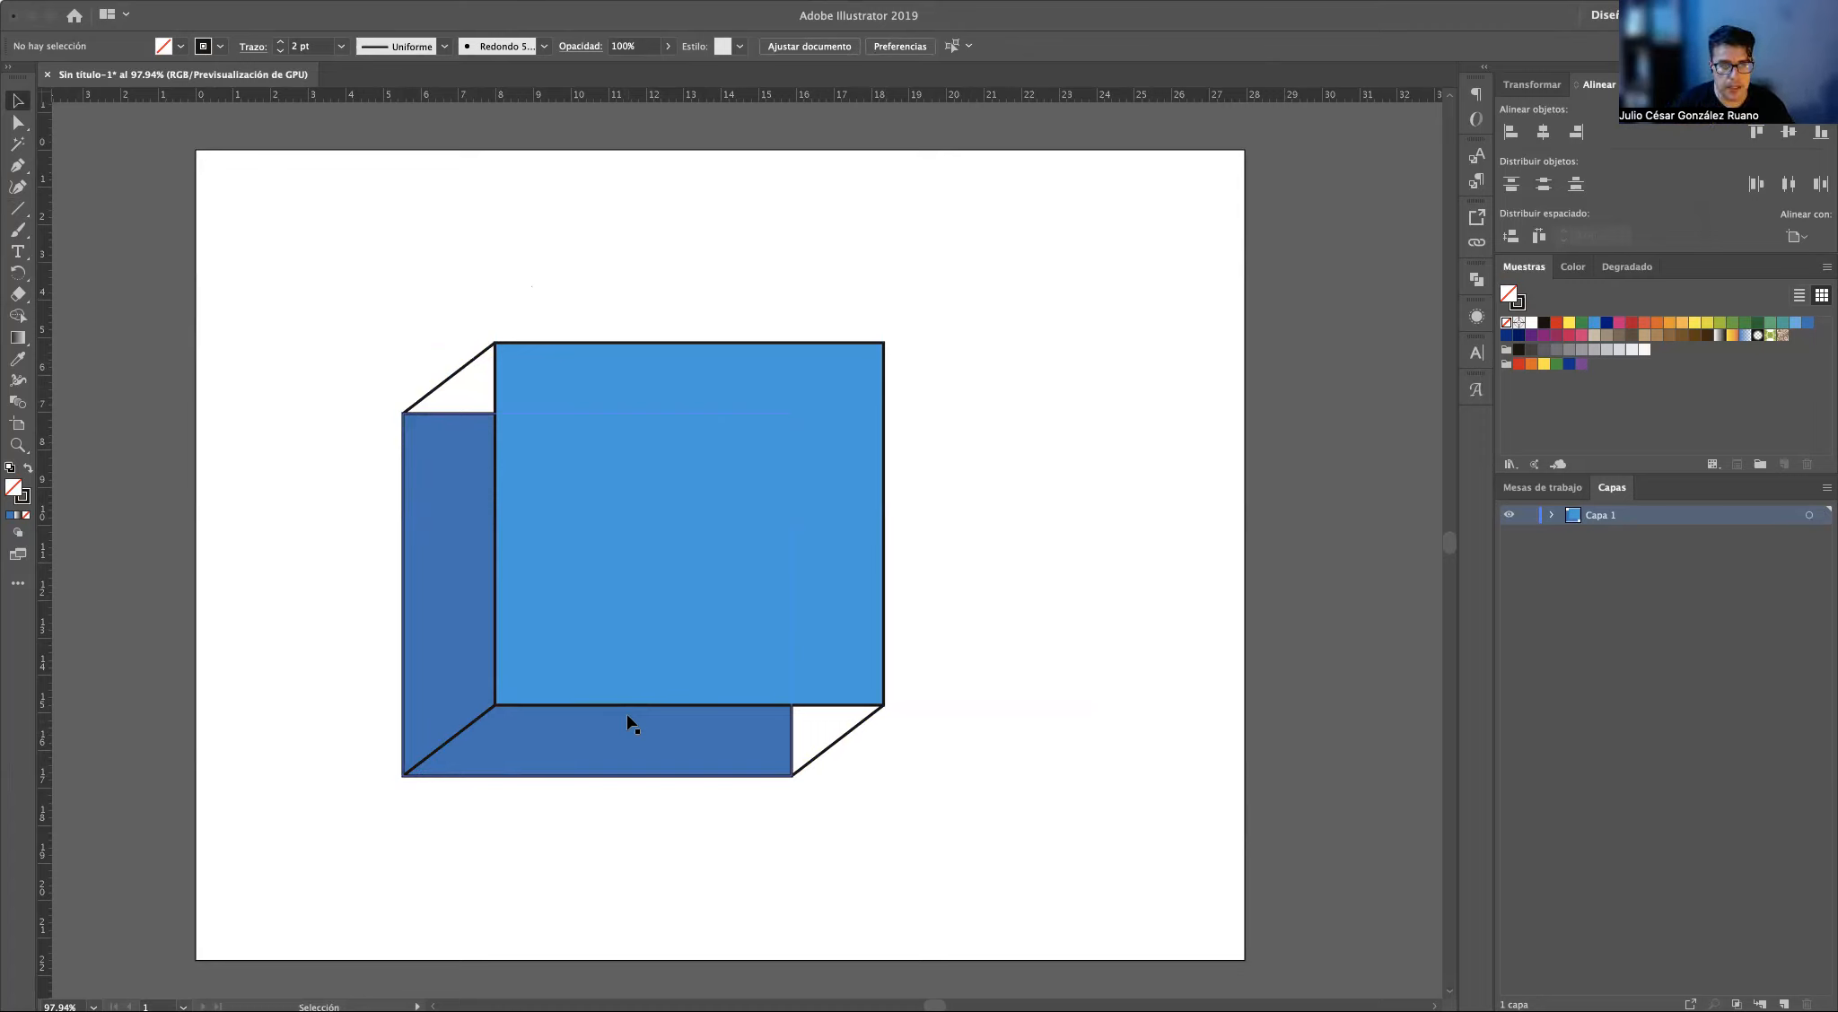
Move the darker rear rectangle's upper-right anchor point onto the front rectangle's upper-left corner
{"action": "left_click", "coordinate": [459, 530]}
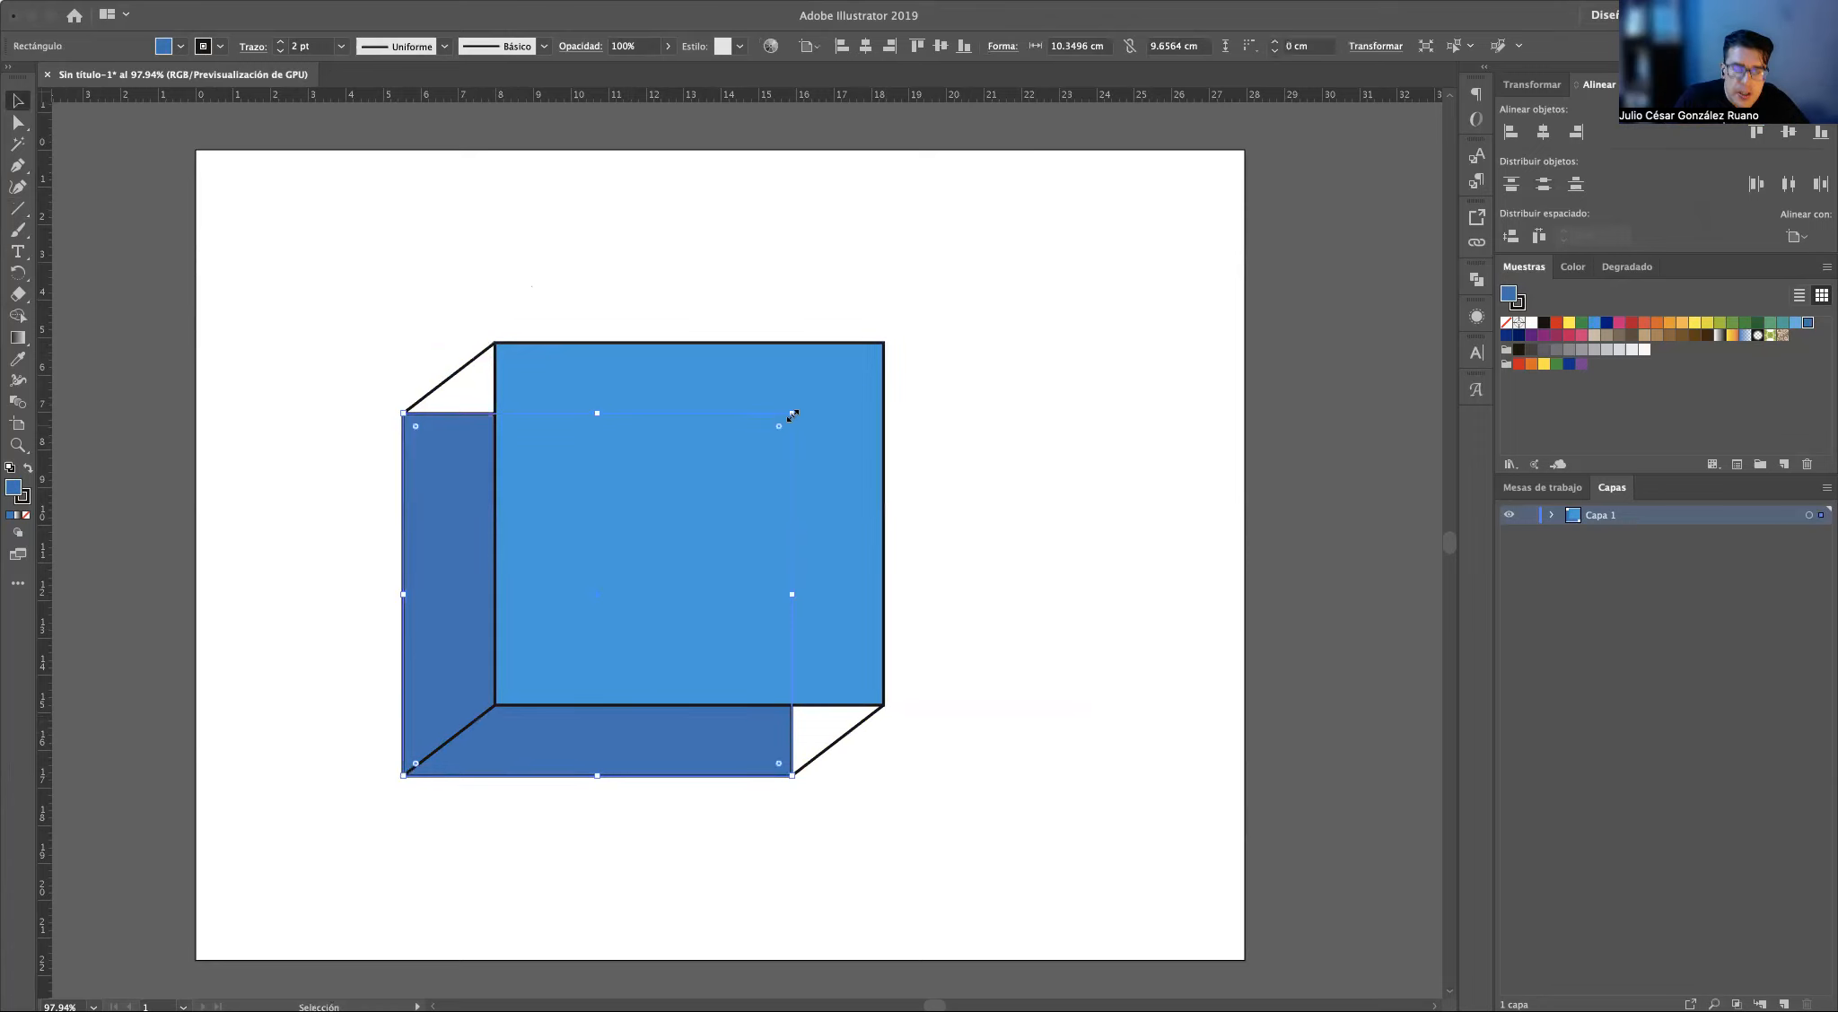
{"action": "key", "text": "a"}
{"action": "left_click_drag", "start_coordinate": [792, 413], "coordinate": [494, 343]}
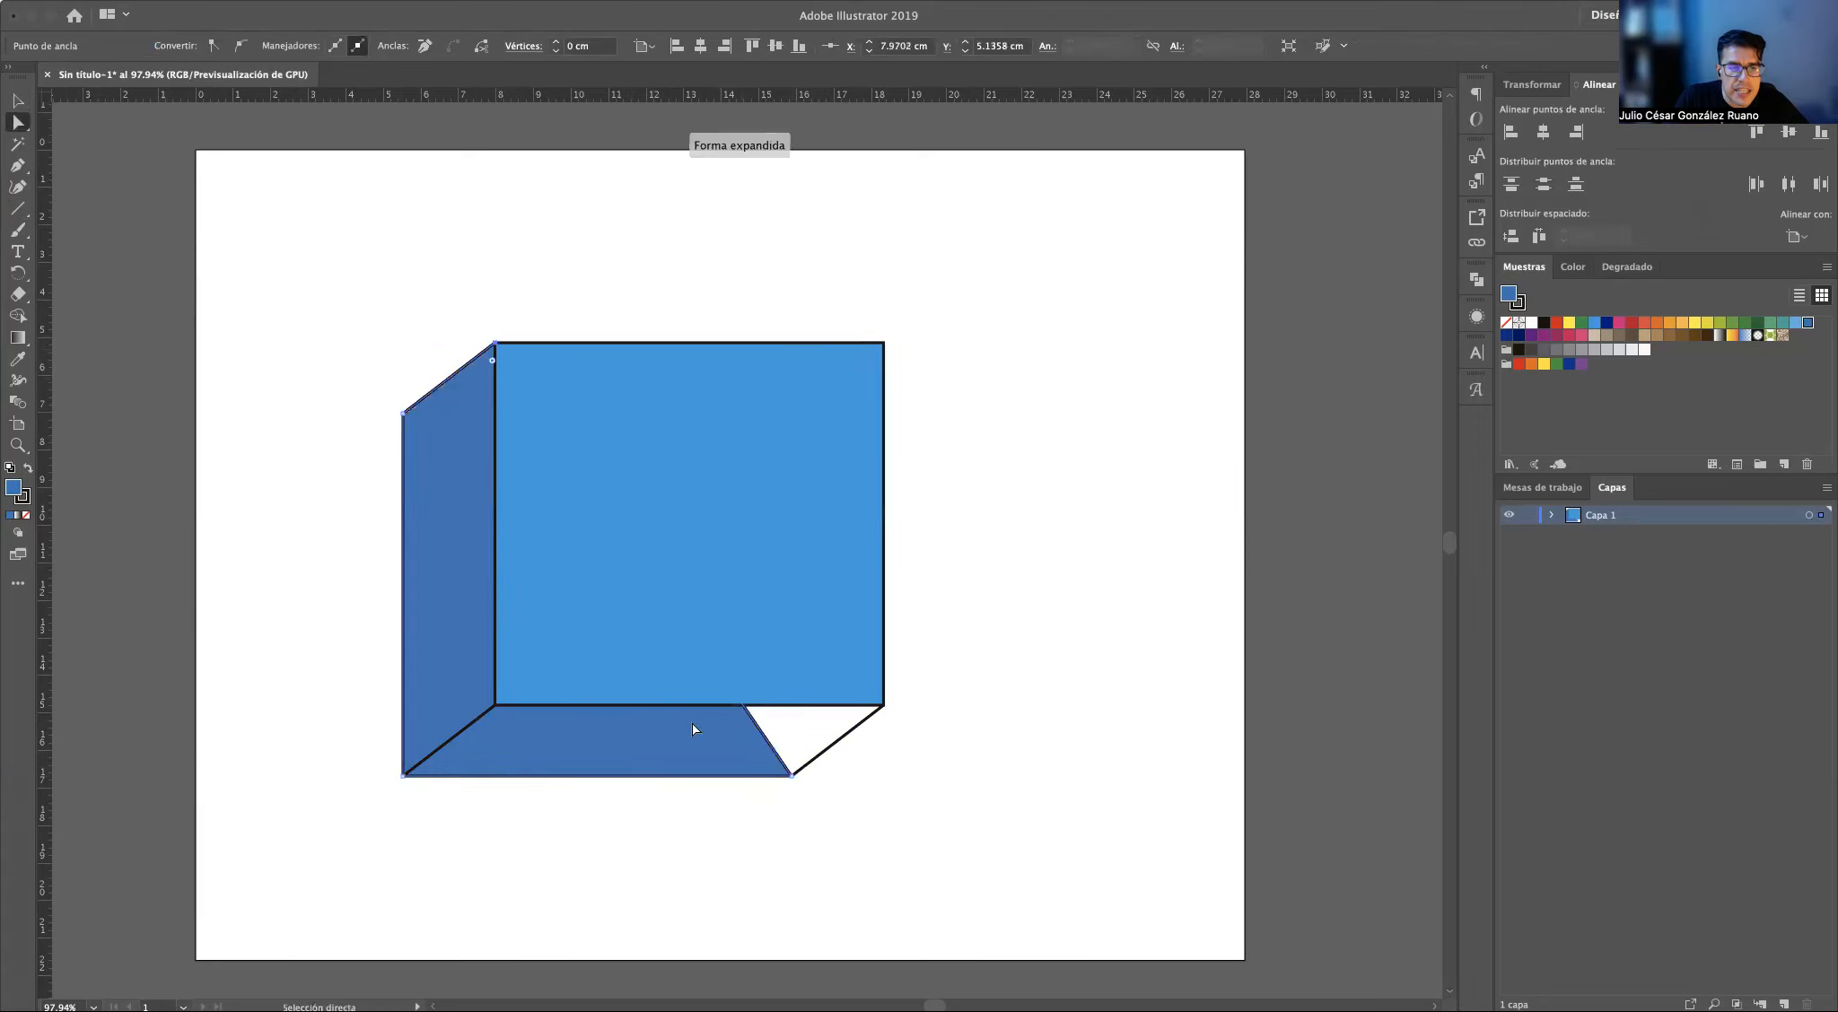
Add an anchor point on the rear shape's slanted lower-right edge and move it to the front rectangle's lower-right corner
{"action": "left_click", "coordinate": [793, 777]}
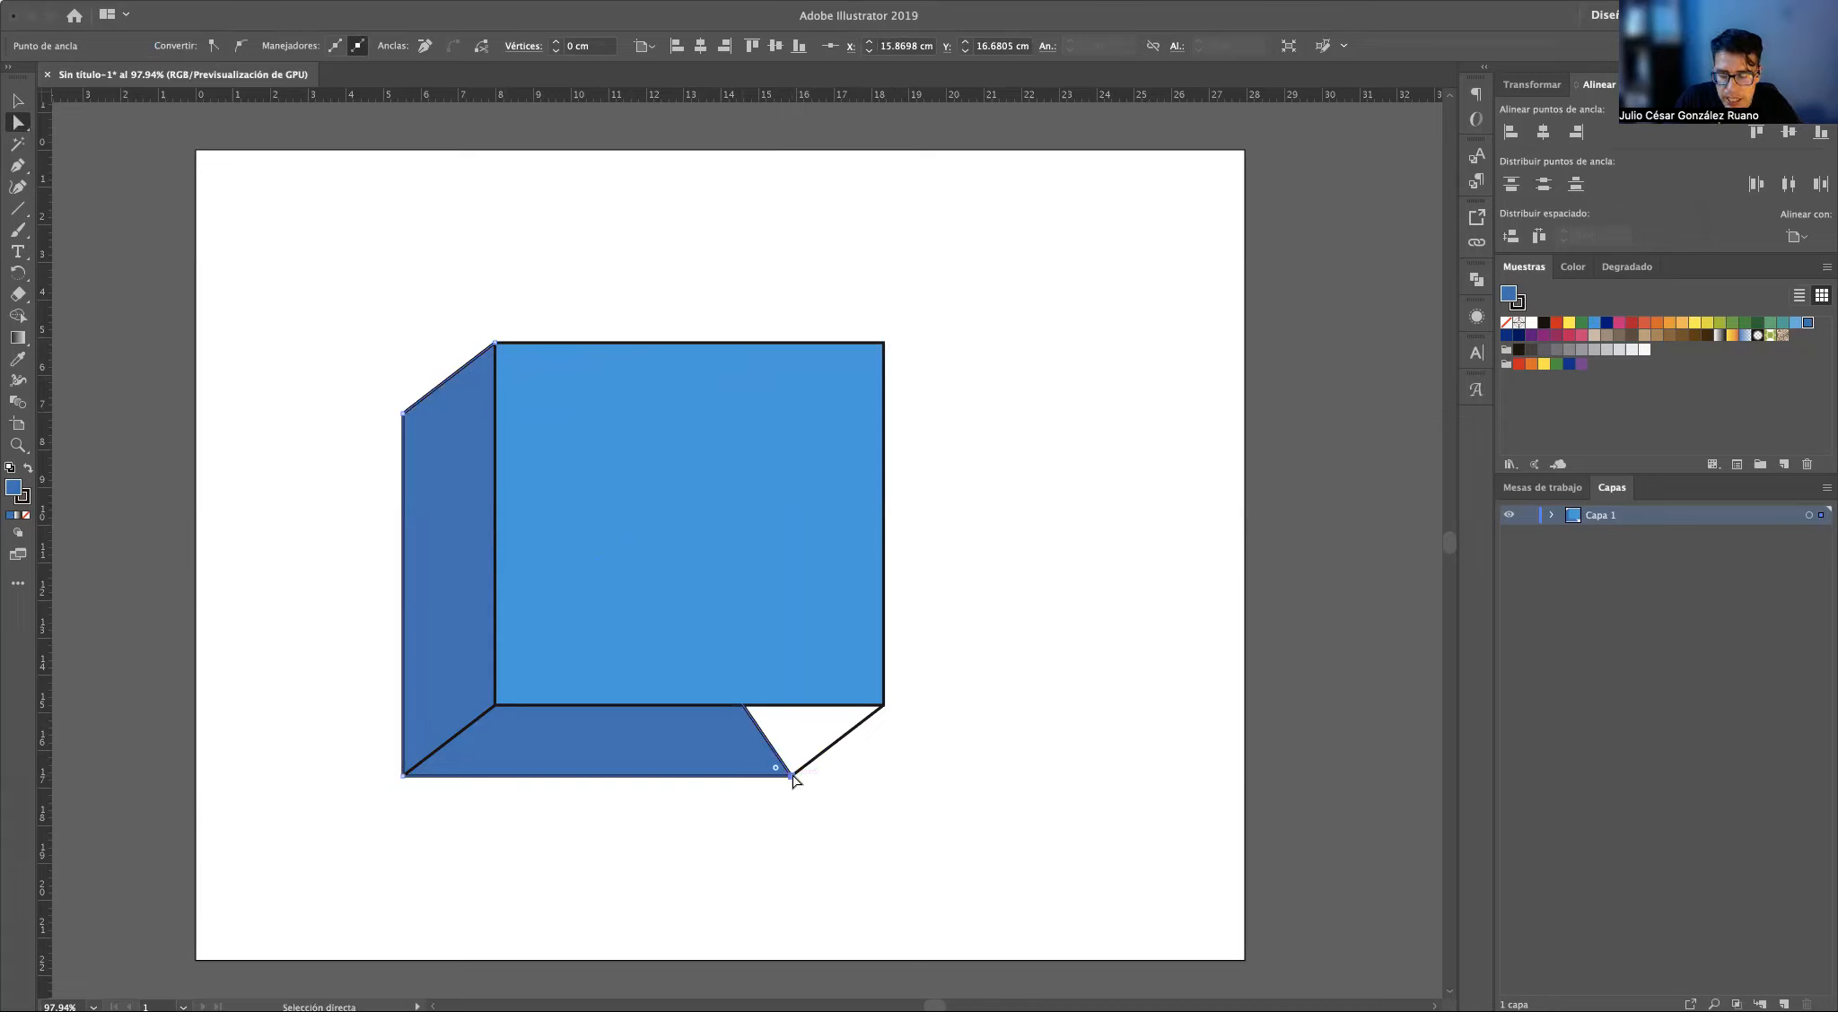
{"action": "key", "text": "plus"}
{"action": "left_click", "coordinate": [771, 746]}
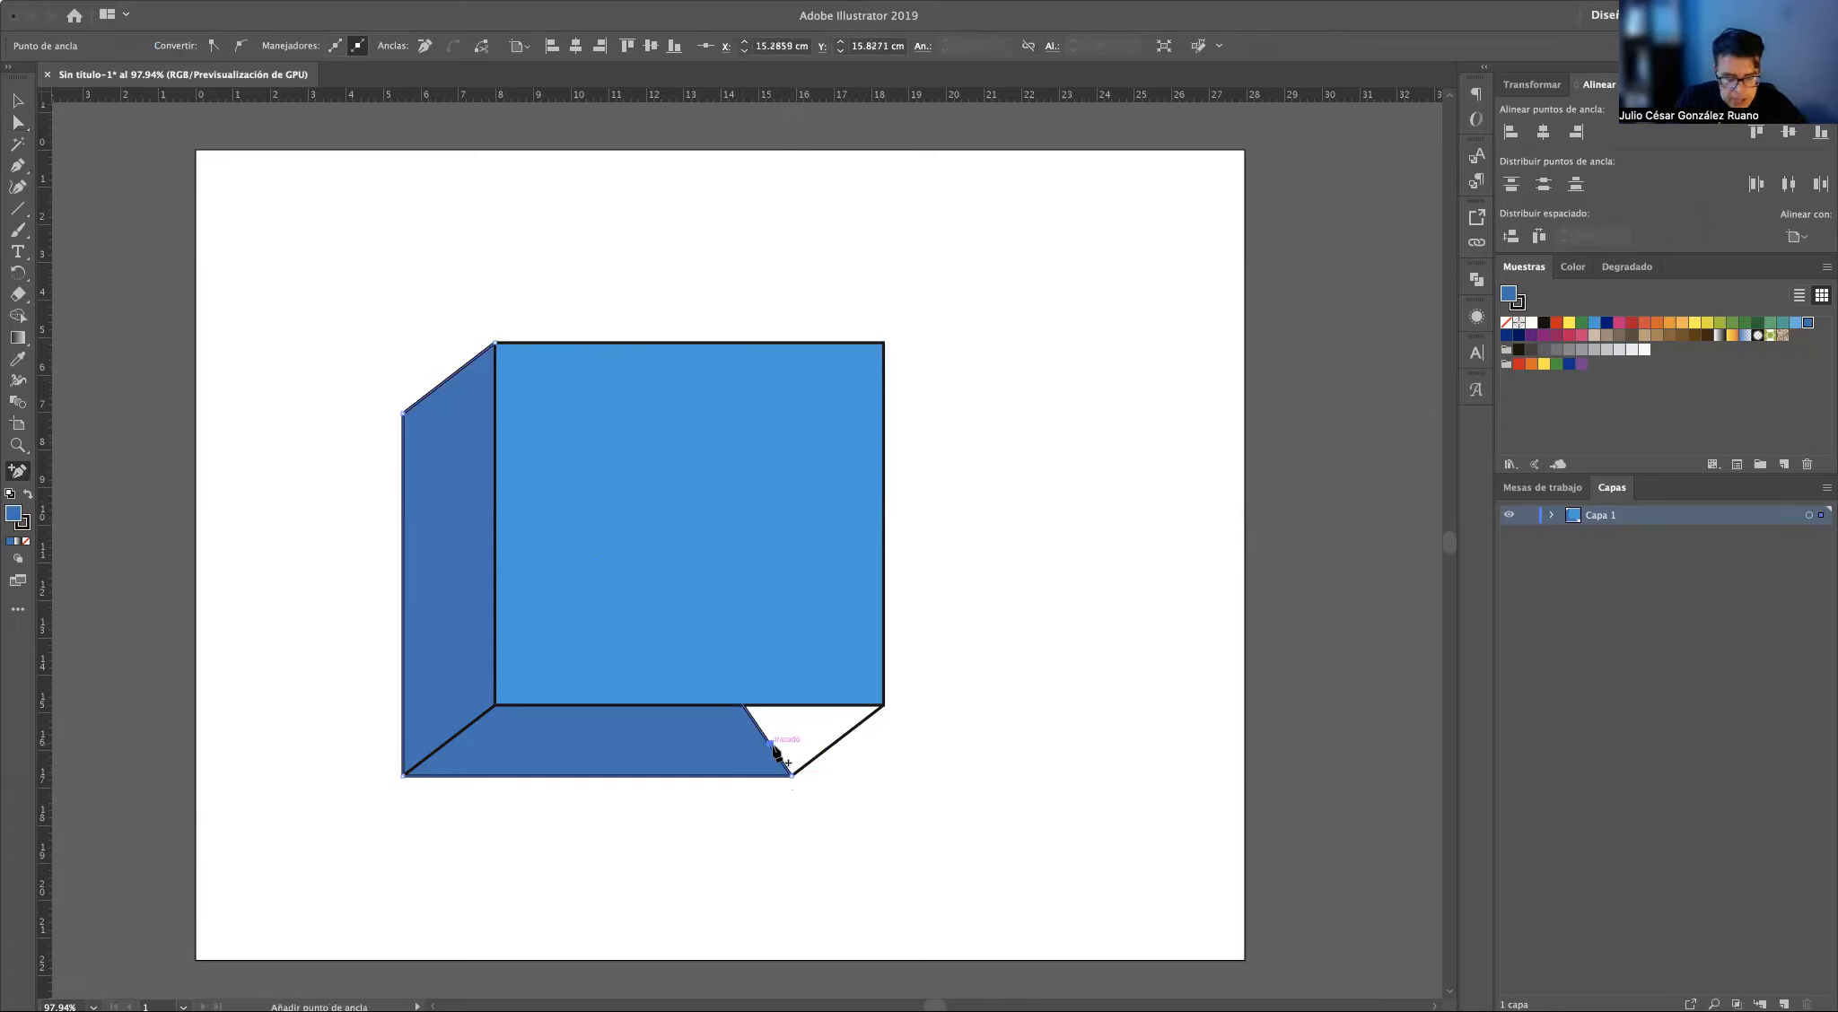
{"action": "key", "text": "a"}
{"action": "left_click_drag", "start_coordinate": [772, 747], "coordinate": [883, 705]}
{"action": "key", "text": "v"}
{"action": "left_click", "coordinate": [1009, 745]}
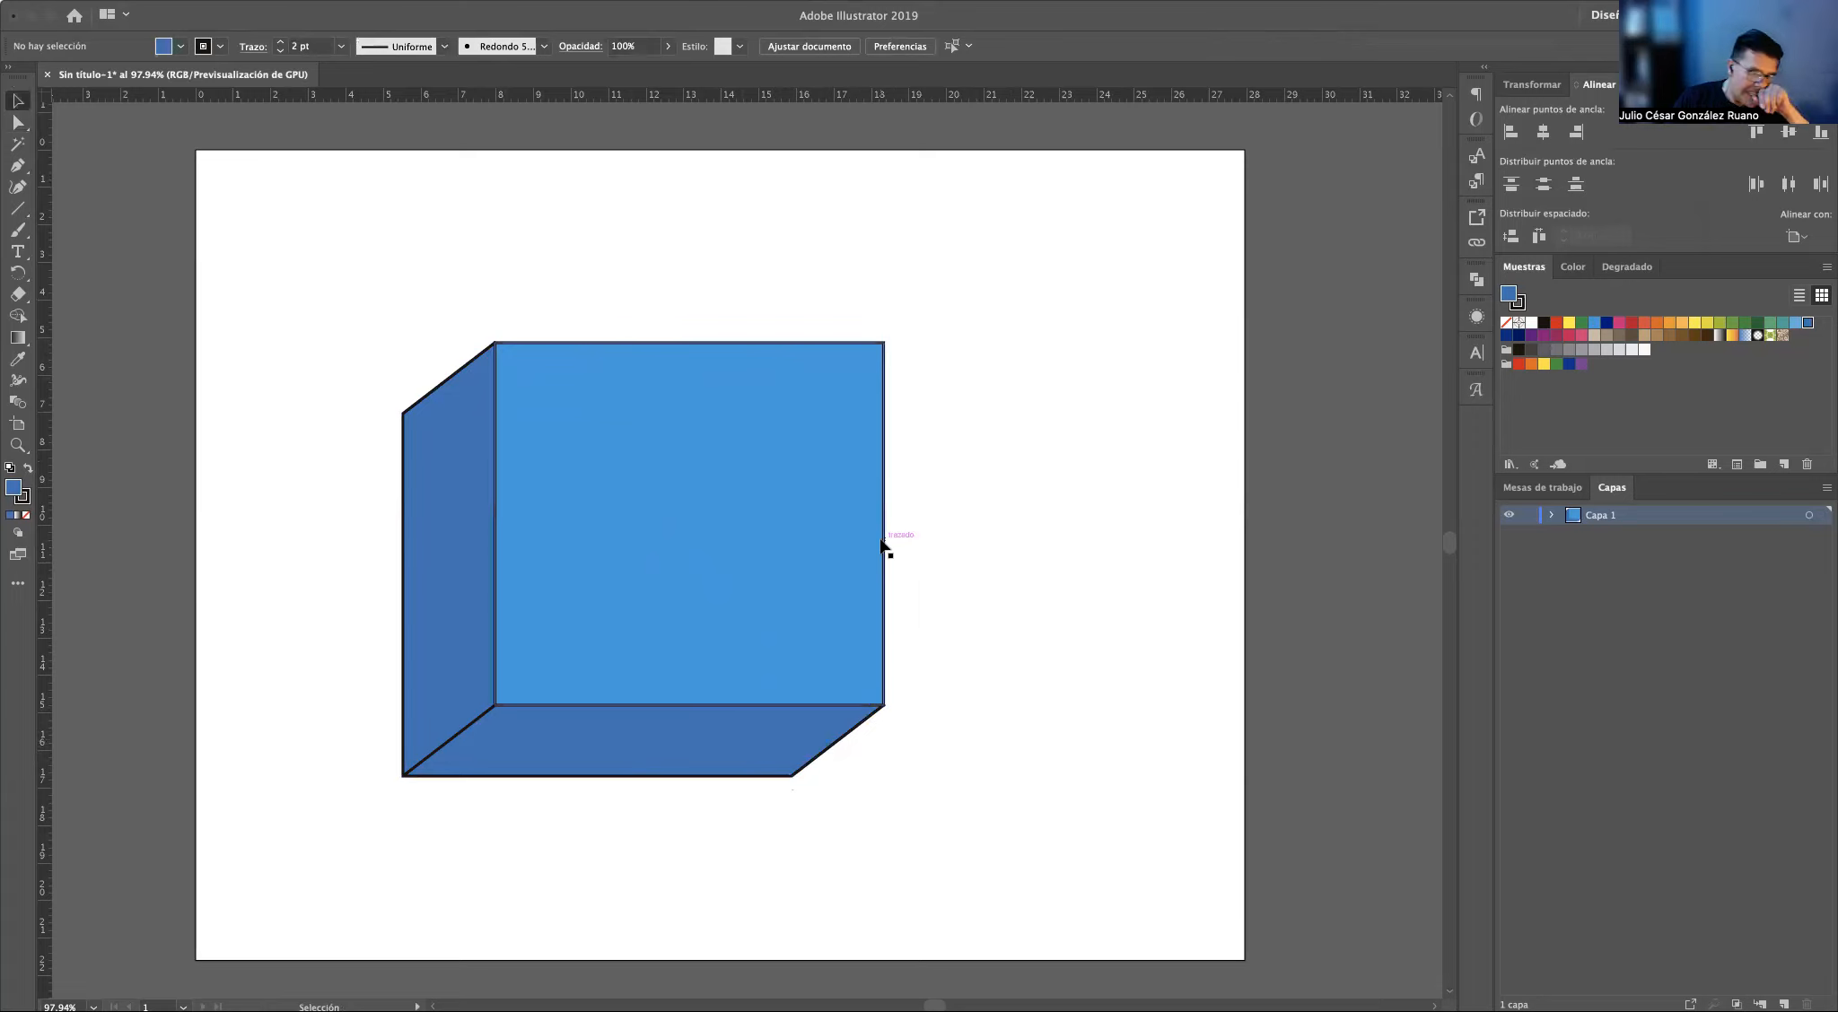
Remove the black stroke from the darker rear shape by setting it to none
{"action": "left_click", "coordinate": [453, 472]}
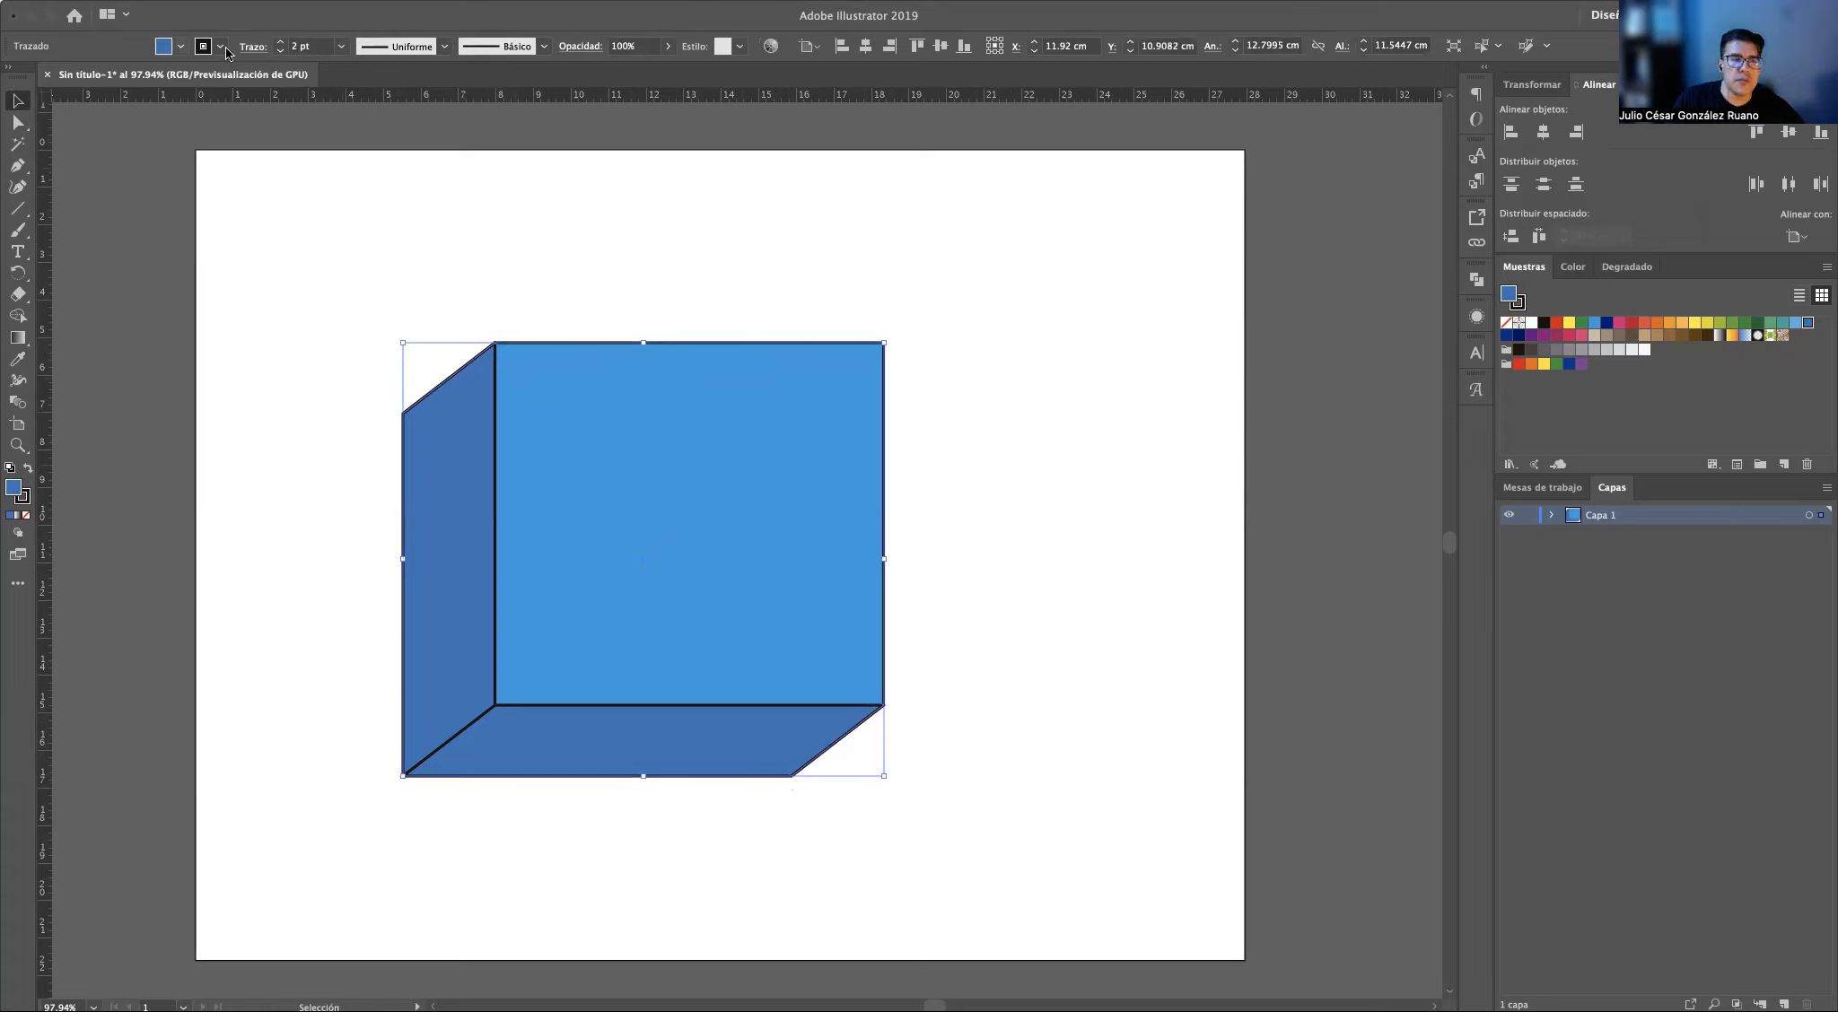
{"action": "left_click", "coordinate": [181, 49]}
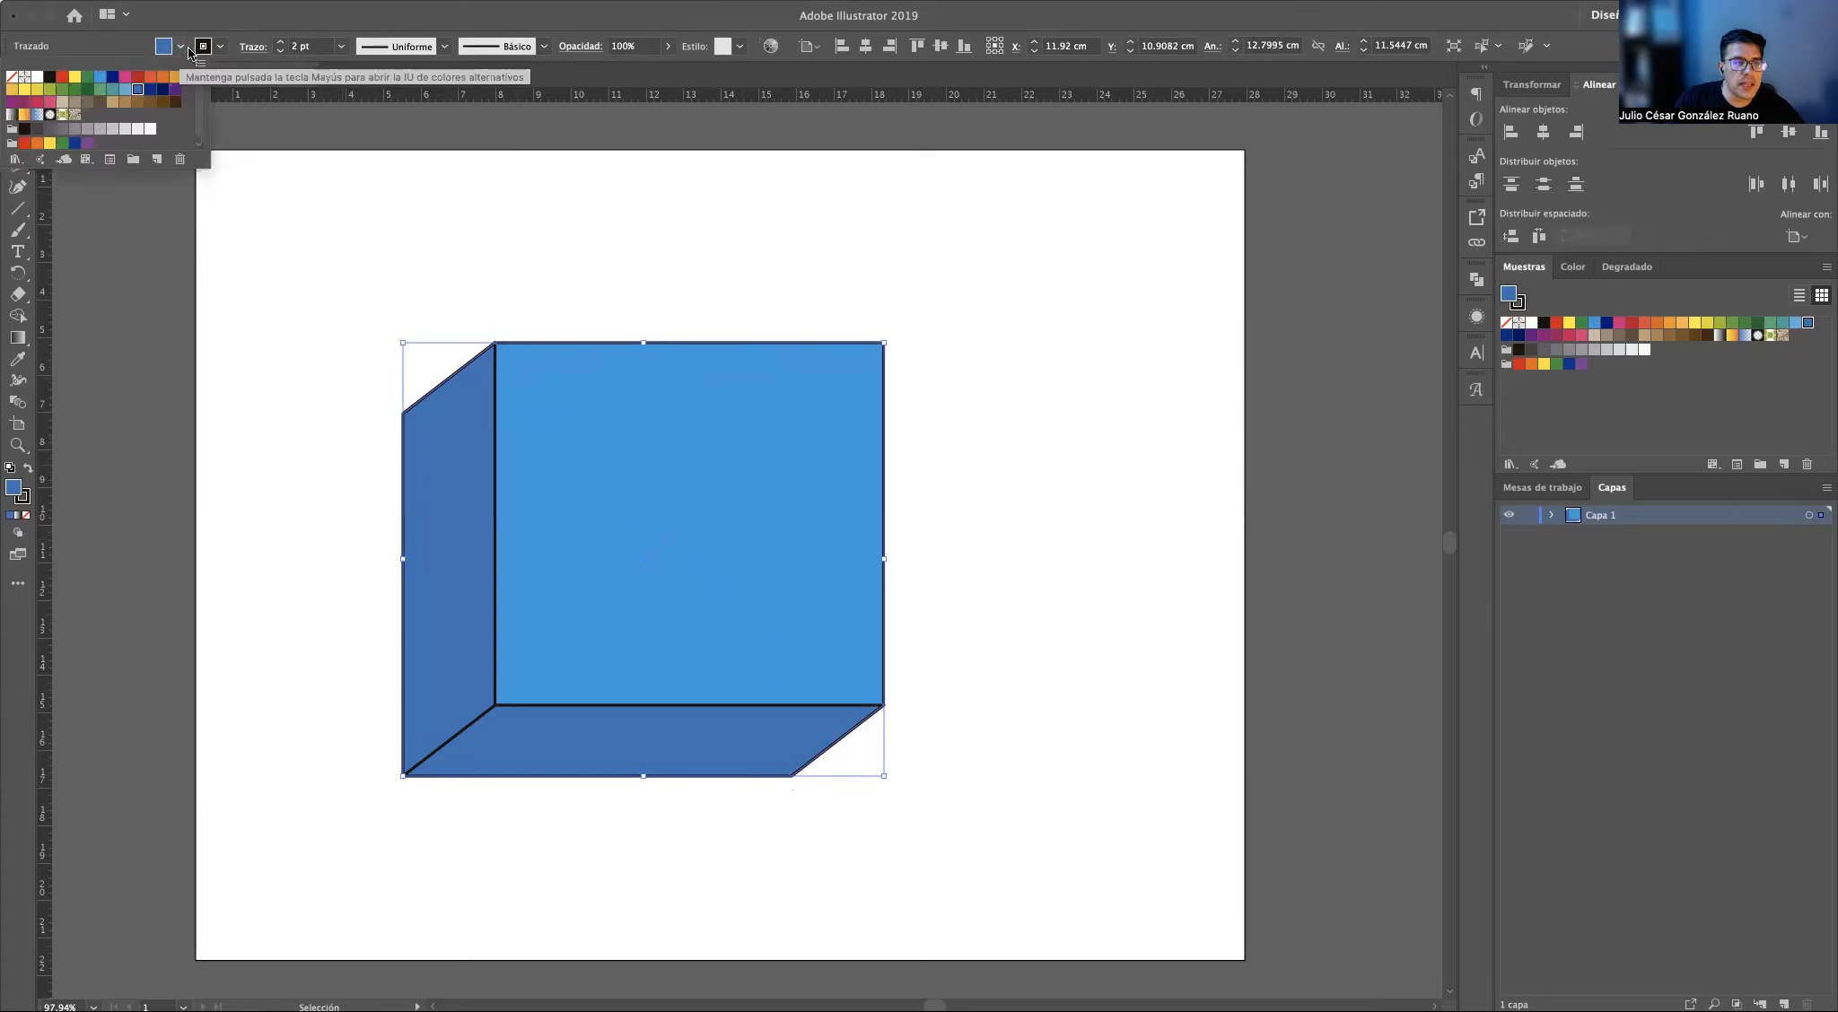
{"action": "left_click", "coordinate": [220, 47]}
{"action": "left_click", "coordinate": [220, 47]}
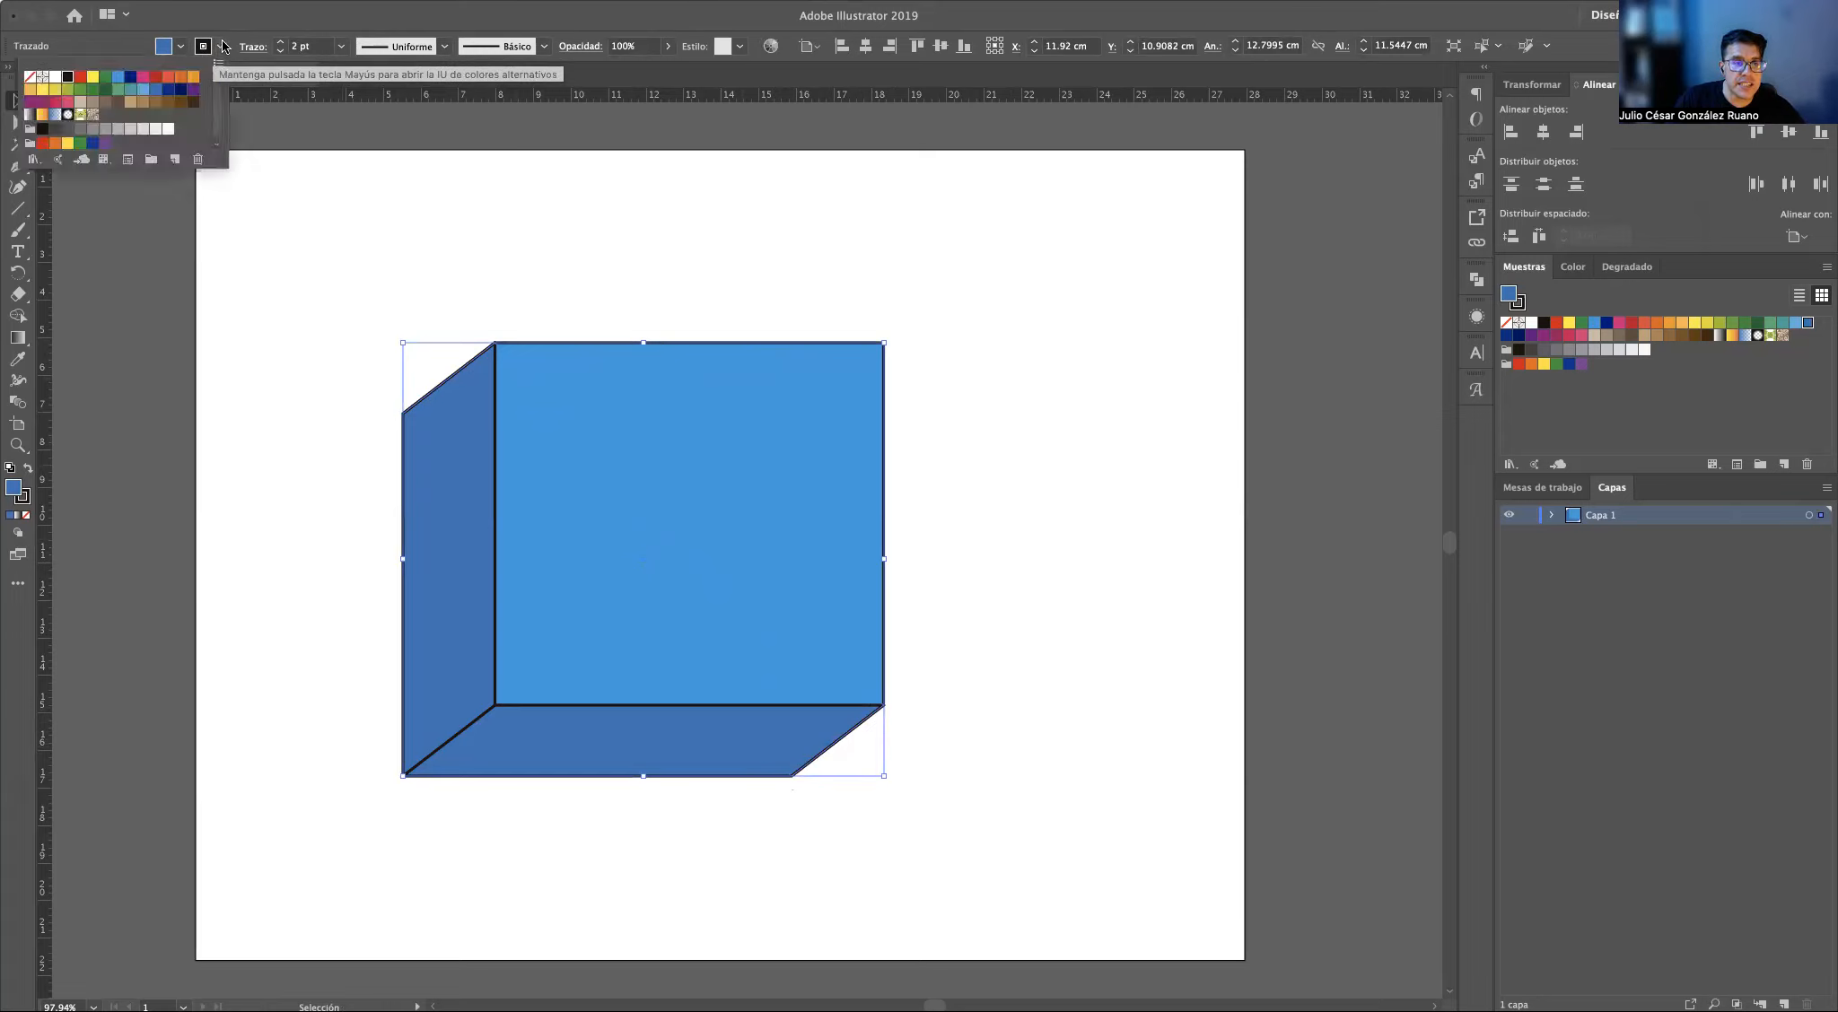
{"action": "left_click", "coordinate": [31, 77]}
Set the stroke of the light blue front rectangle to none
{"action": "left_click", "coordinate": [795, 429]}
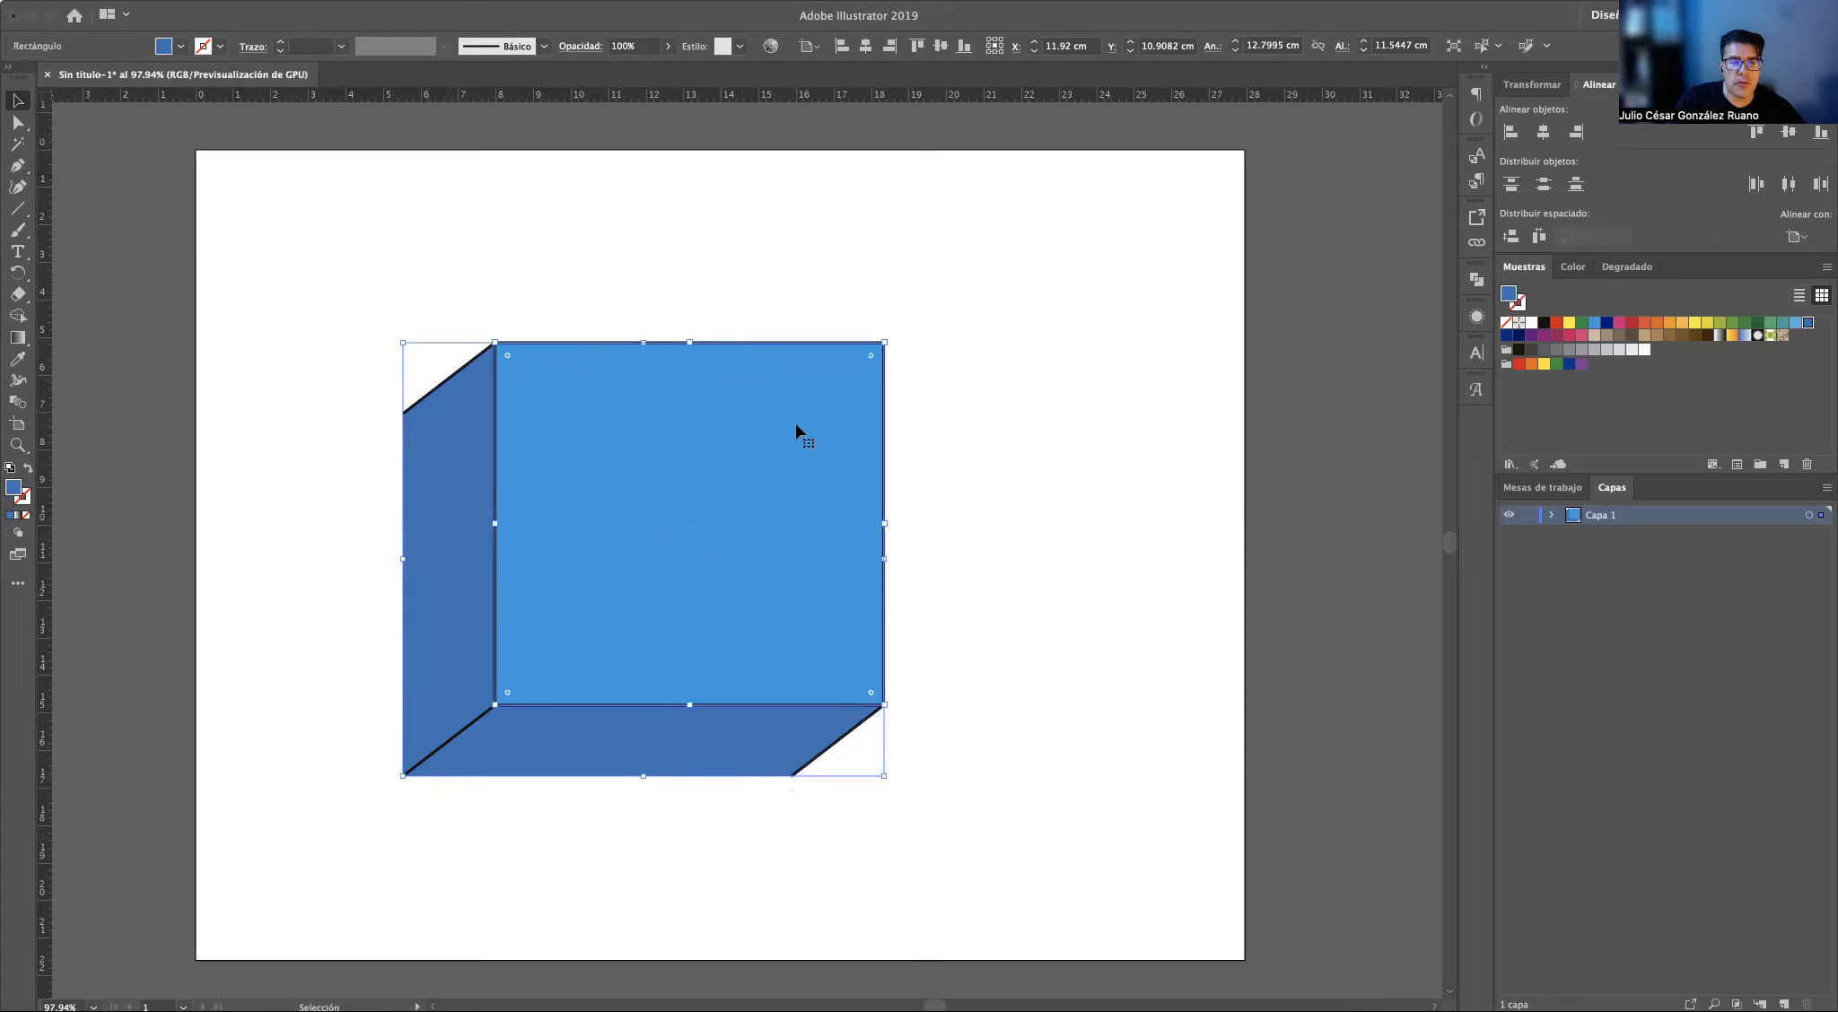
{"action": "left_click", "coordinate": [222, 46]}
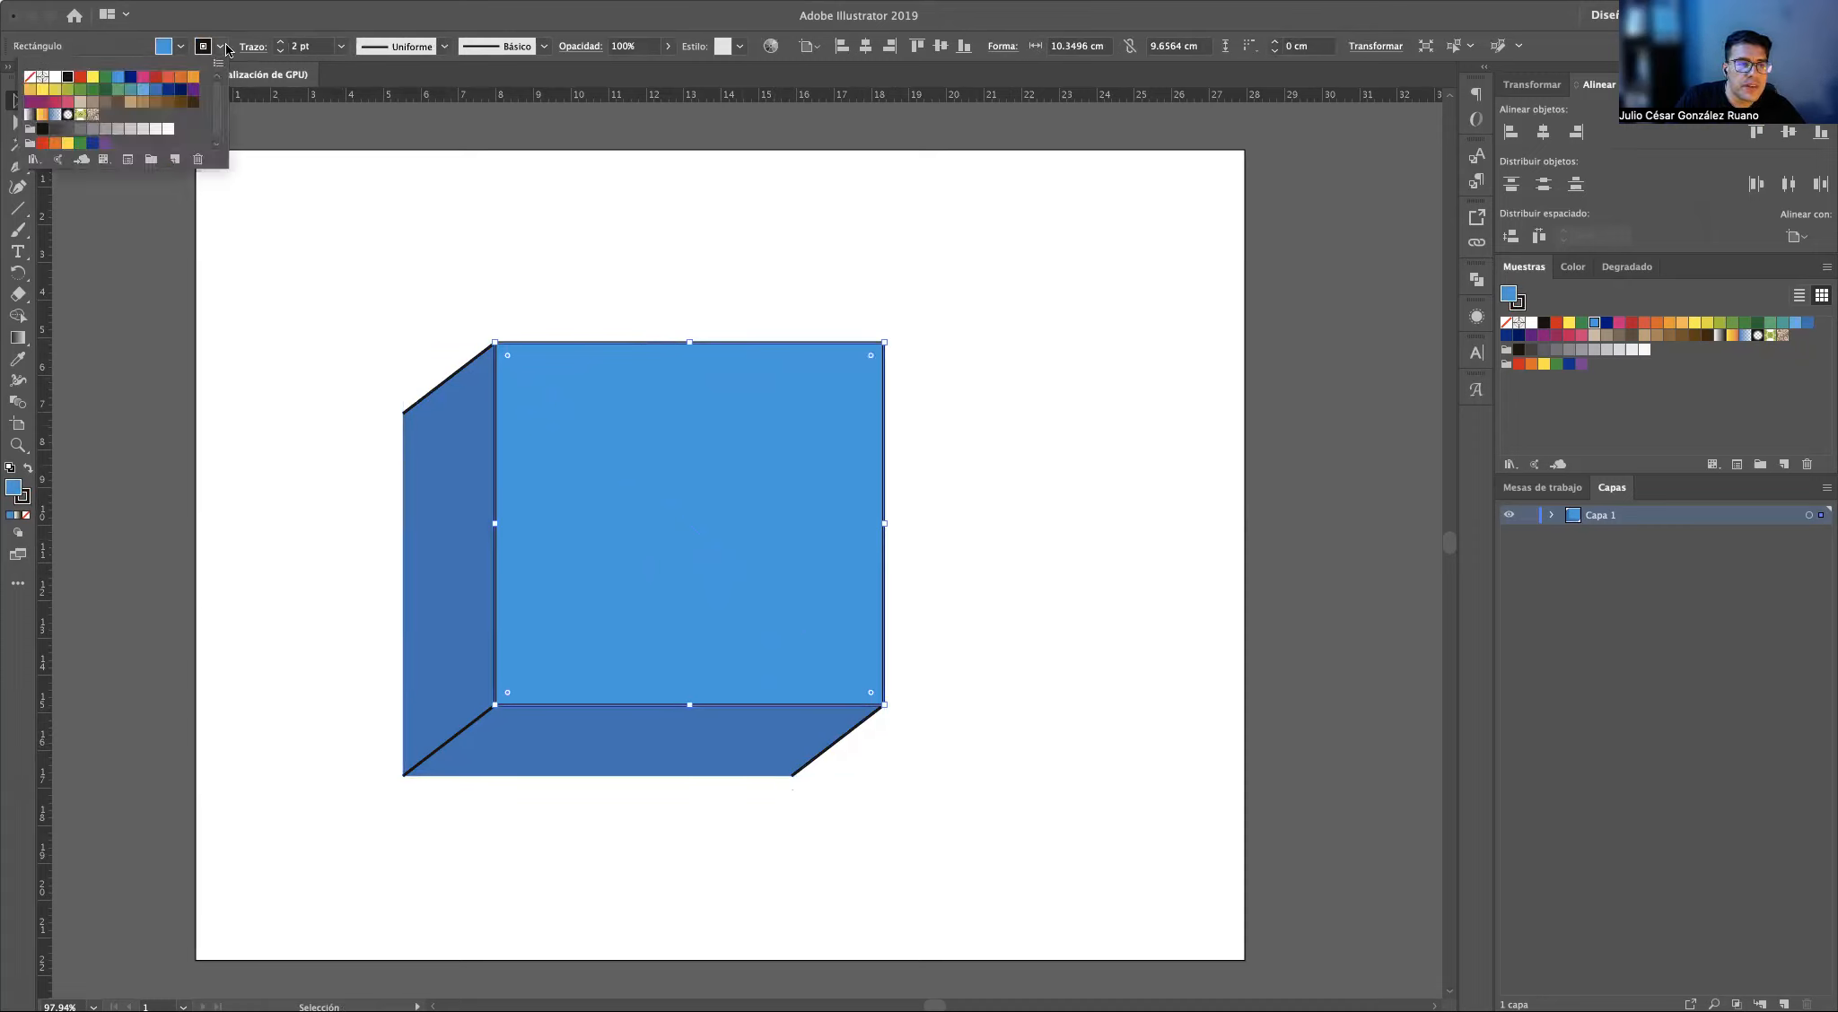
{"action": "left_click", "coordinate": [54, 78]}
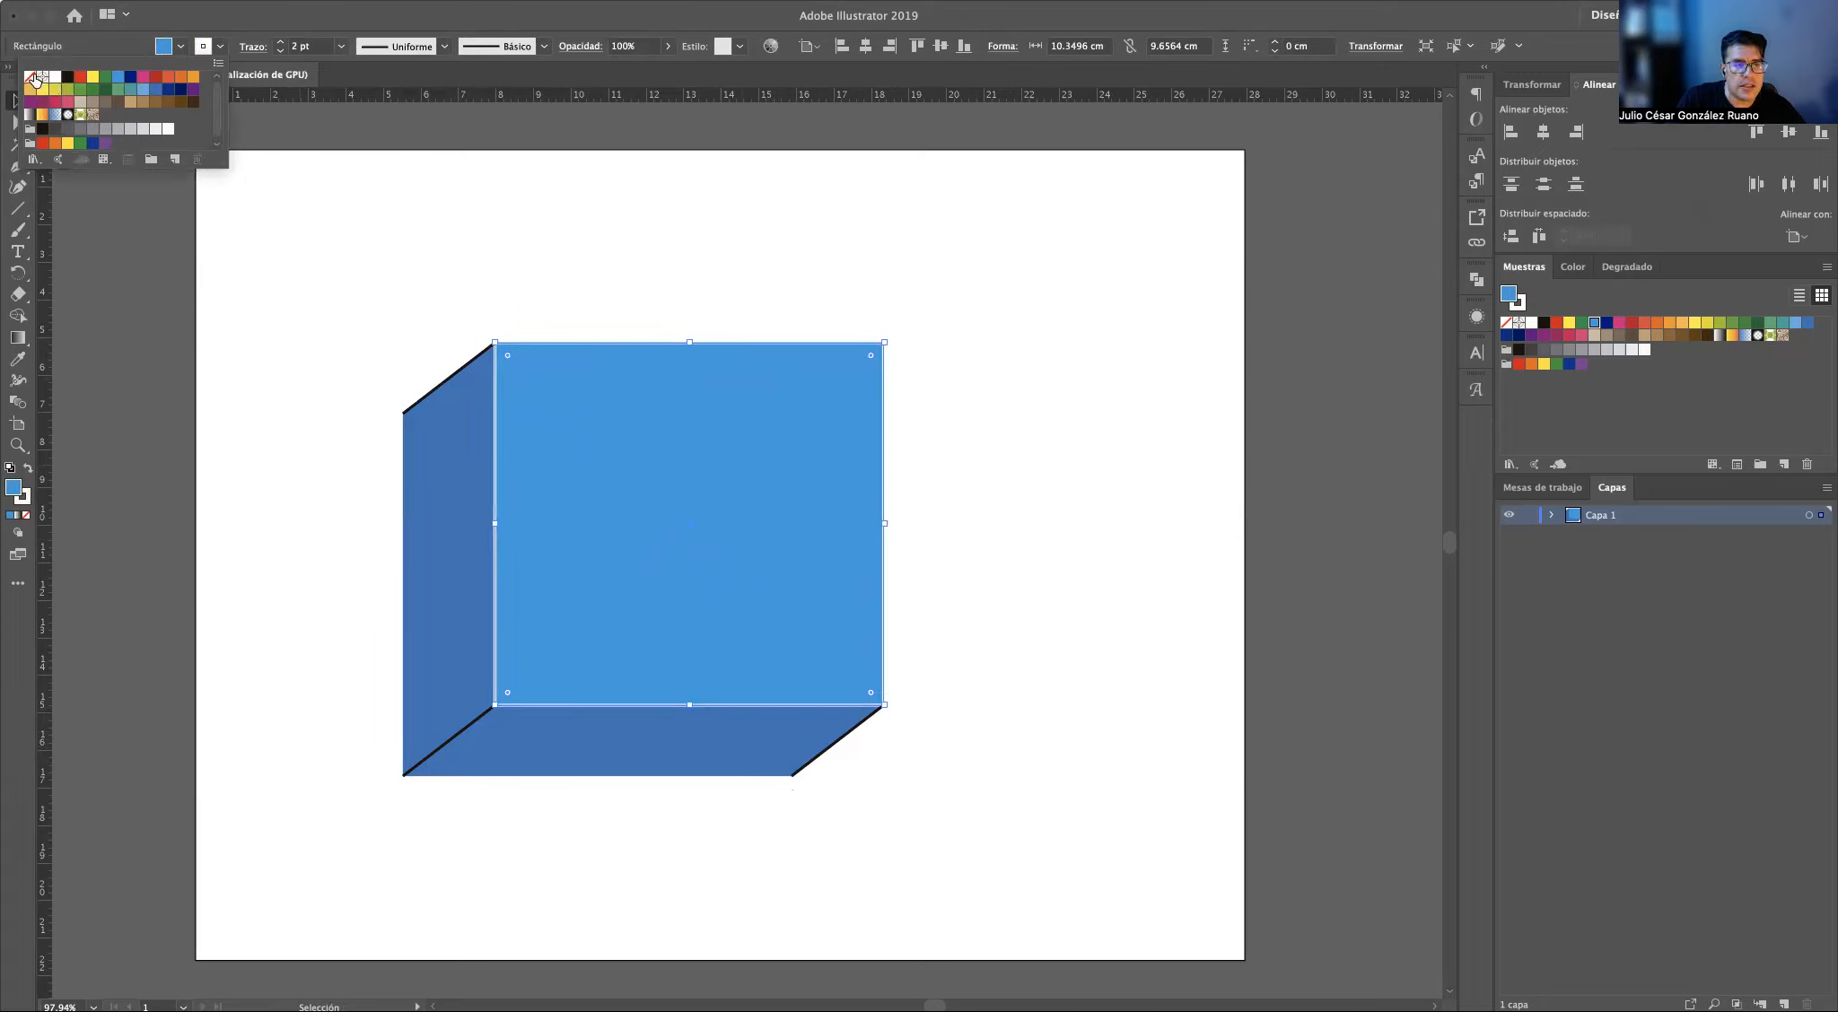
{"action": "left_click", "coordinate": [31, 79]}
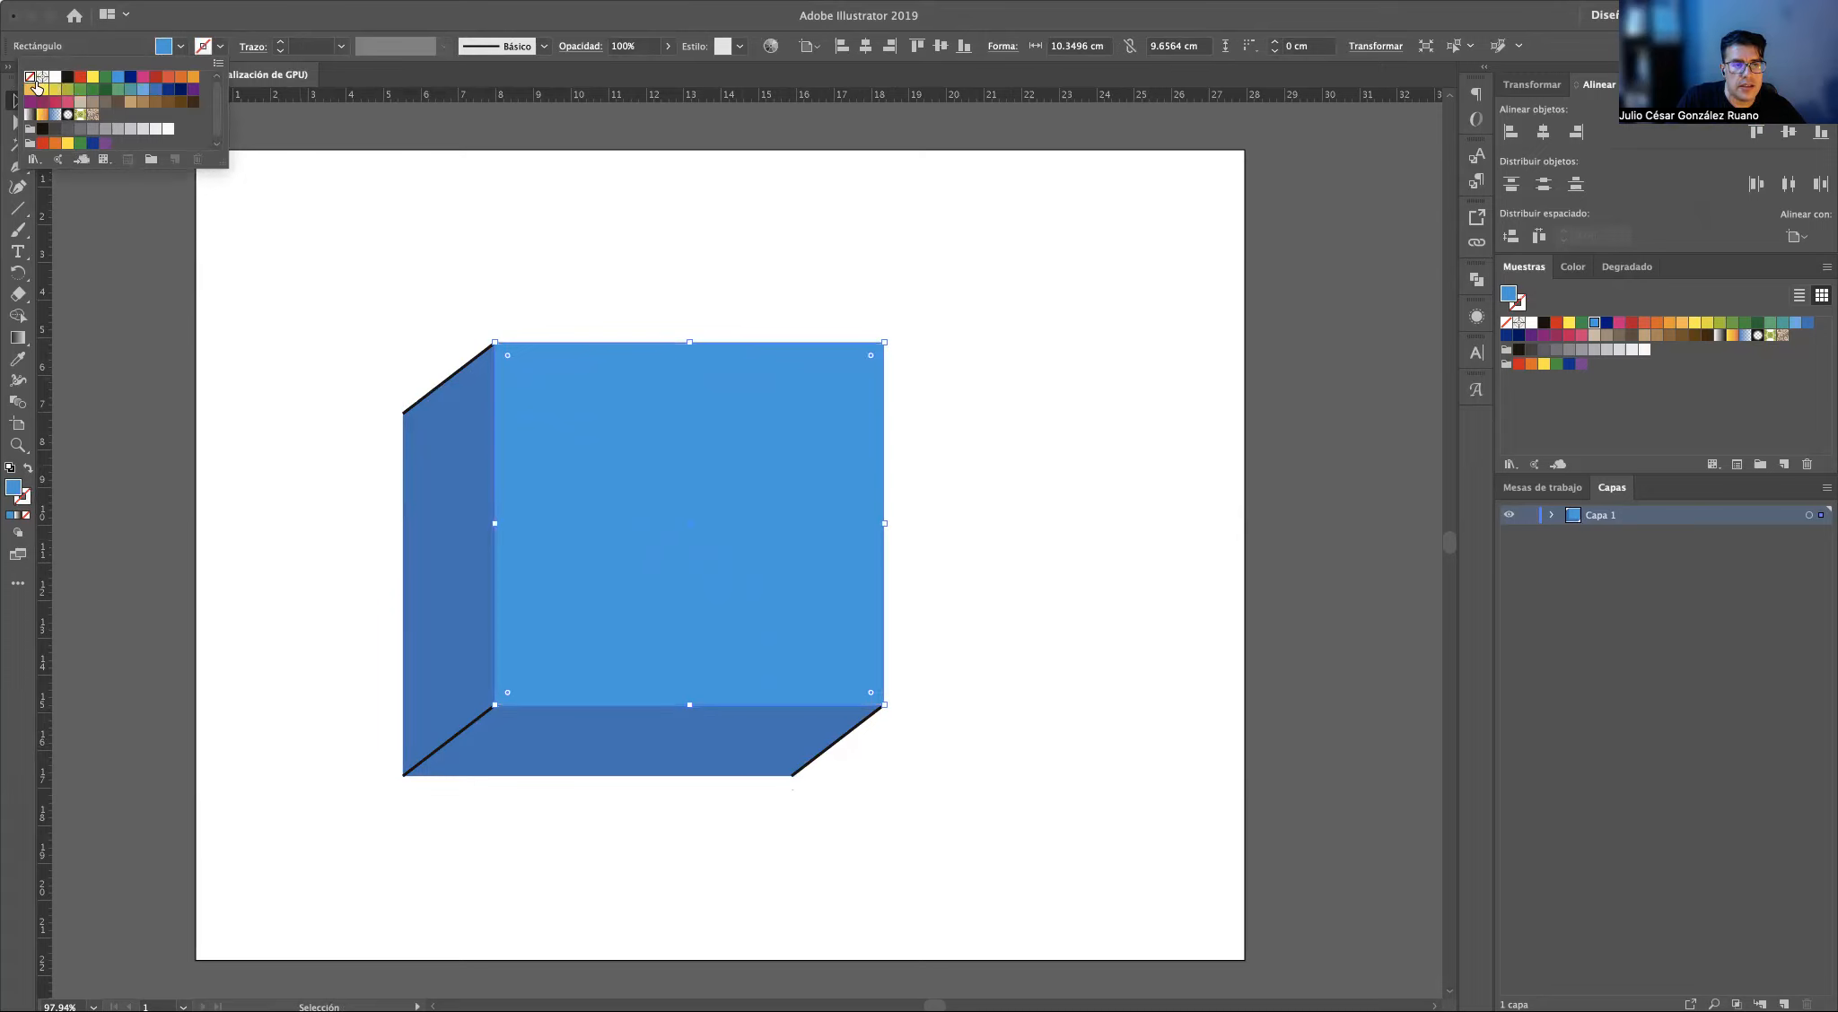
Select the three diagonal connecting lines together, set their stroke to none, and deselect them
{"action": "left_click", "coordinate": [460, 385]}
{"action": "left_click", "coordinate": [482, 729], "text": "shift"}
{"action": "left_click", "coordinate": [843, 742], "text": "shift"}
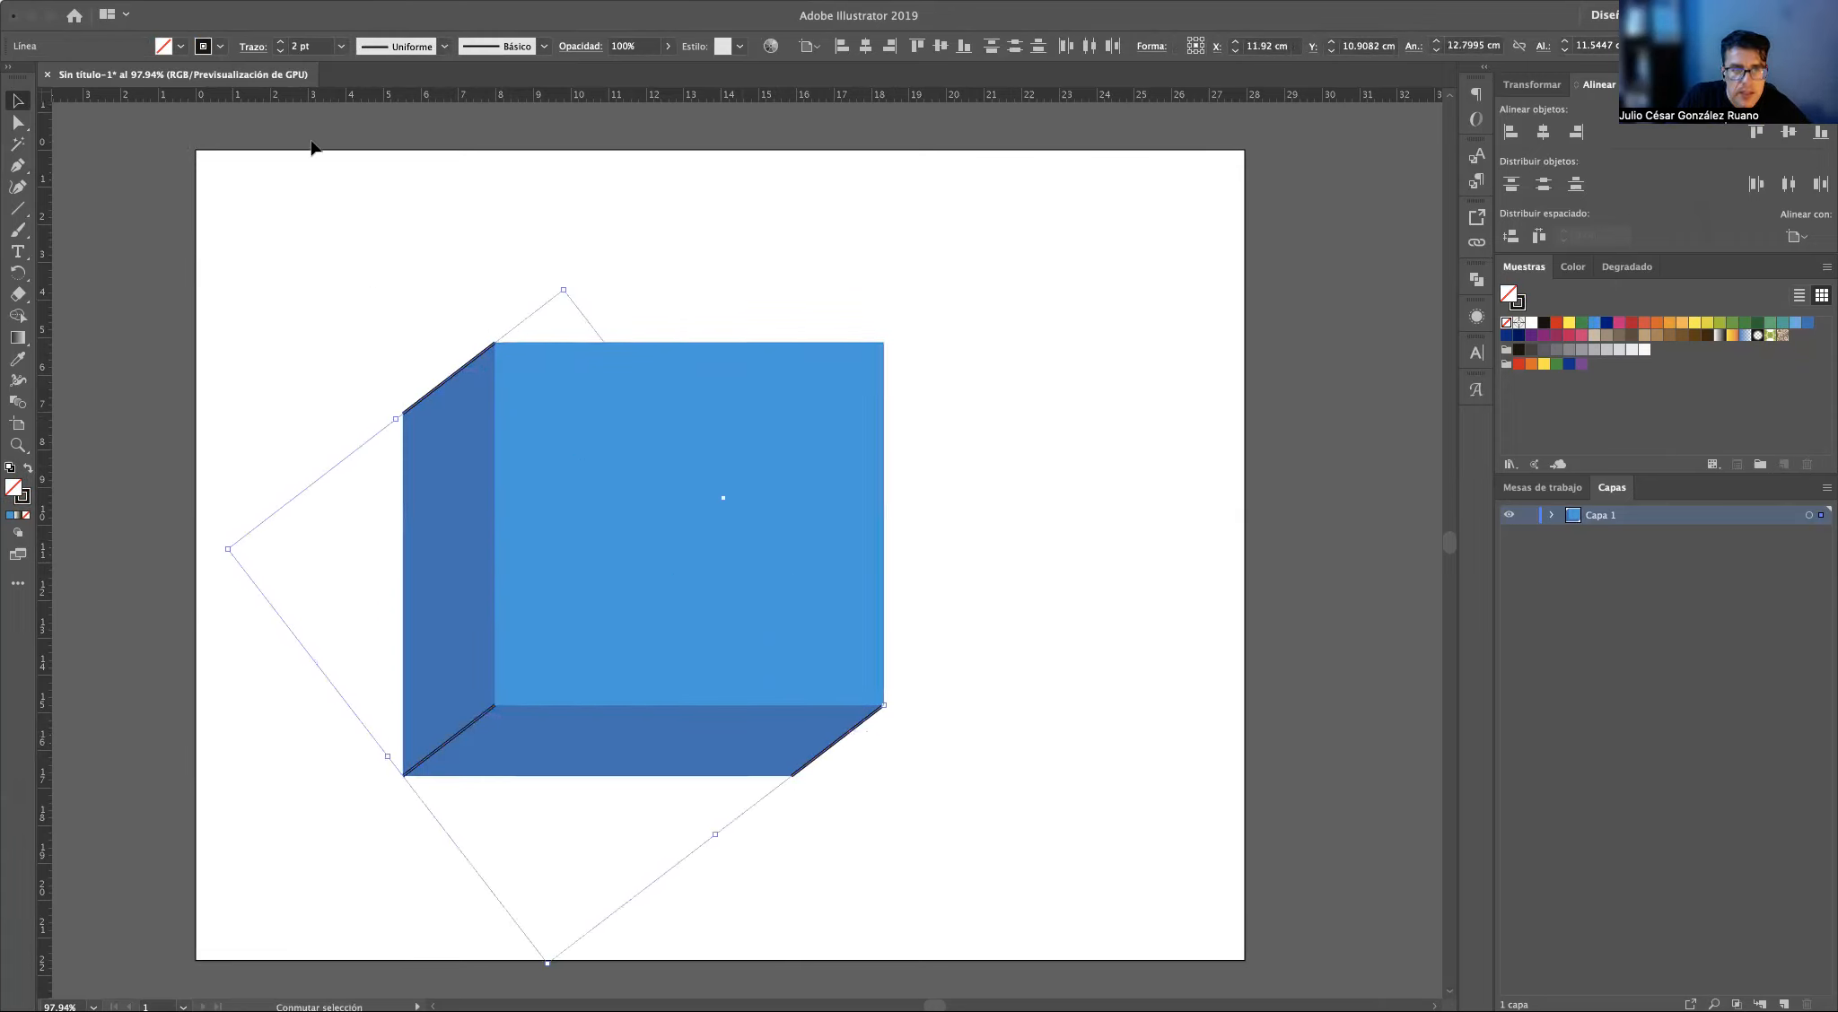
{"action": "left_click", "coordinate": [220, 46]}
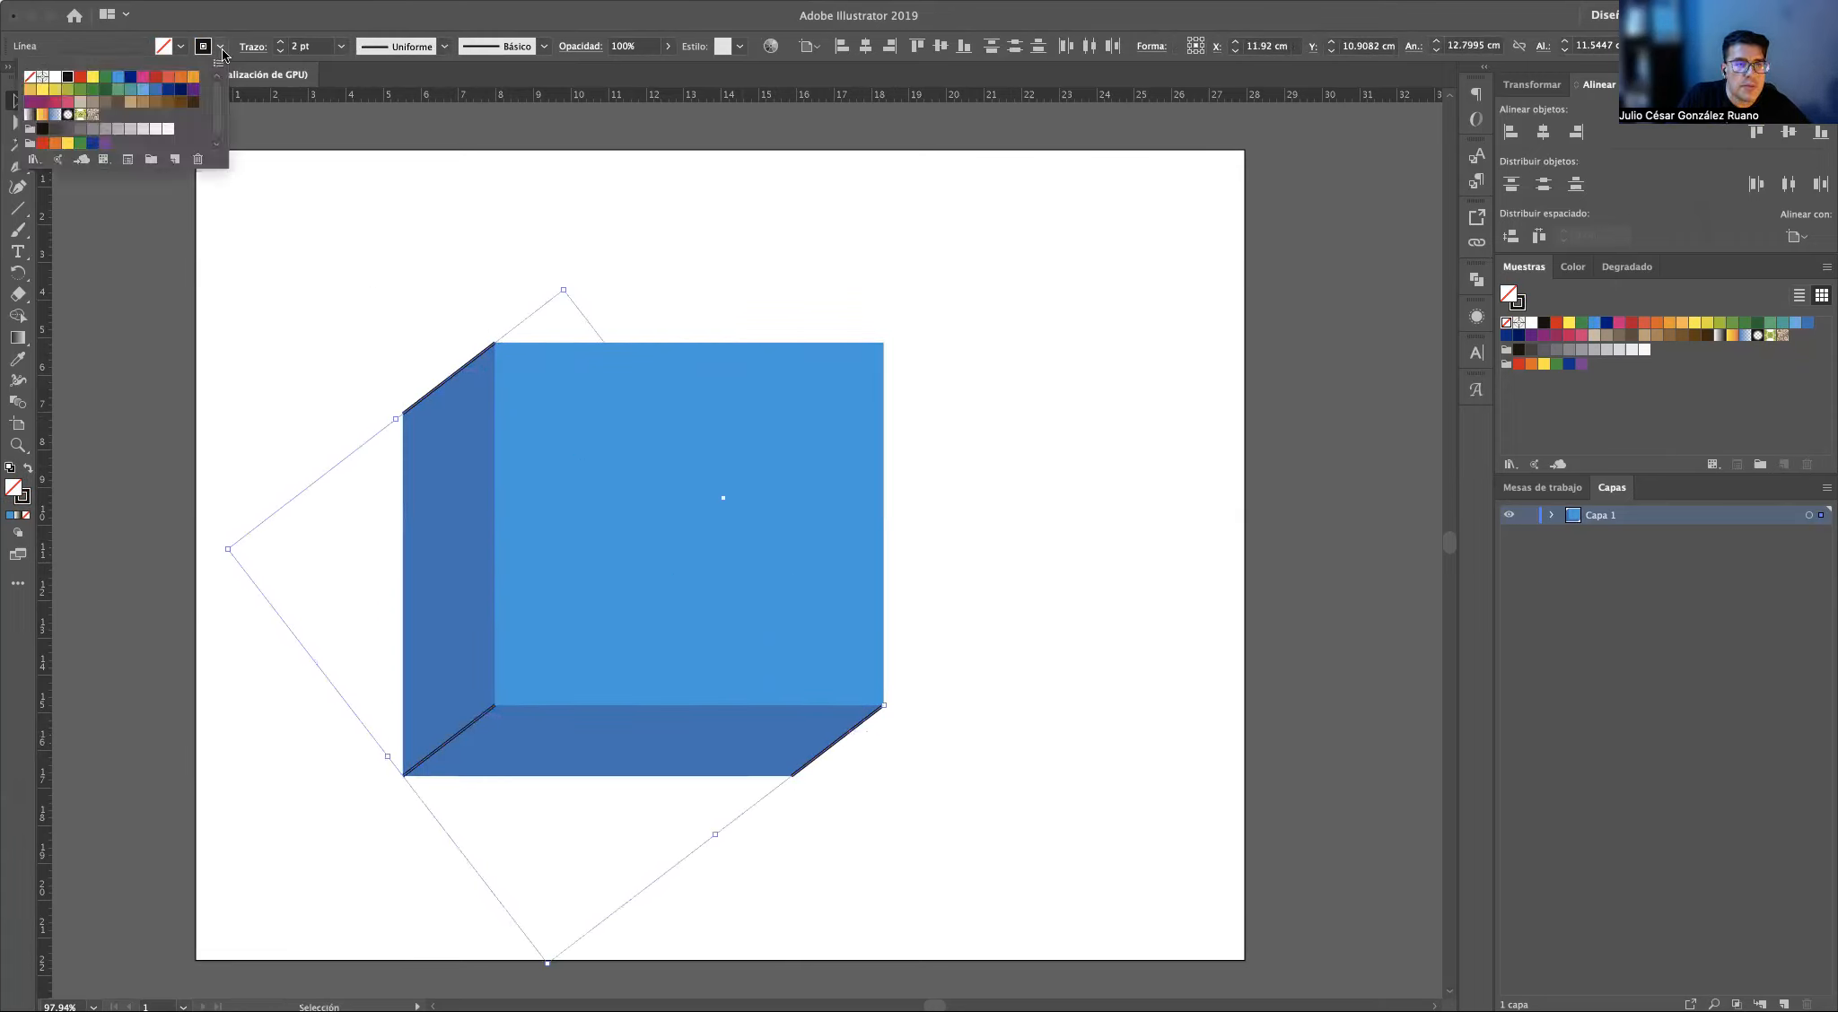
{"action": "left_click", "coordinate": [32, 81]}
{"action": "left_click", "coordinate": [994, 354]}
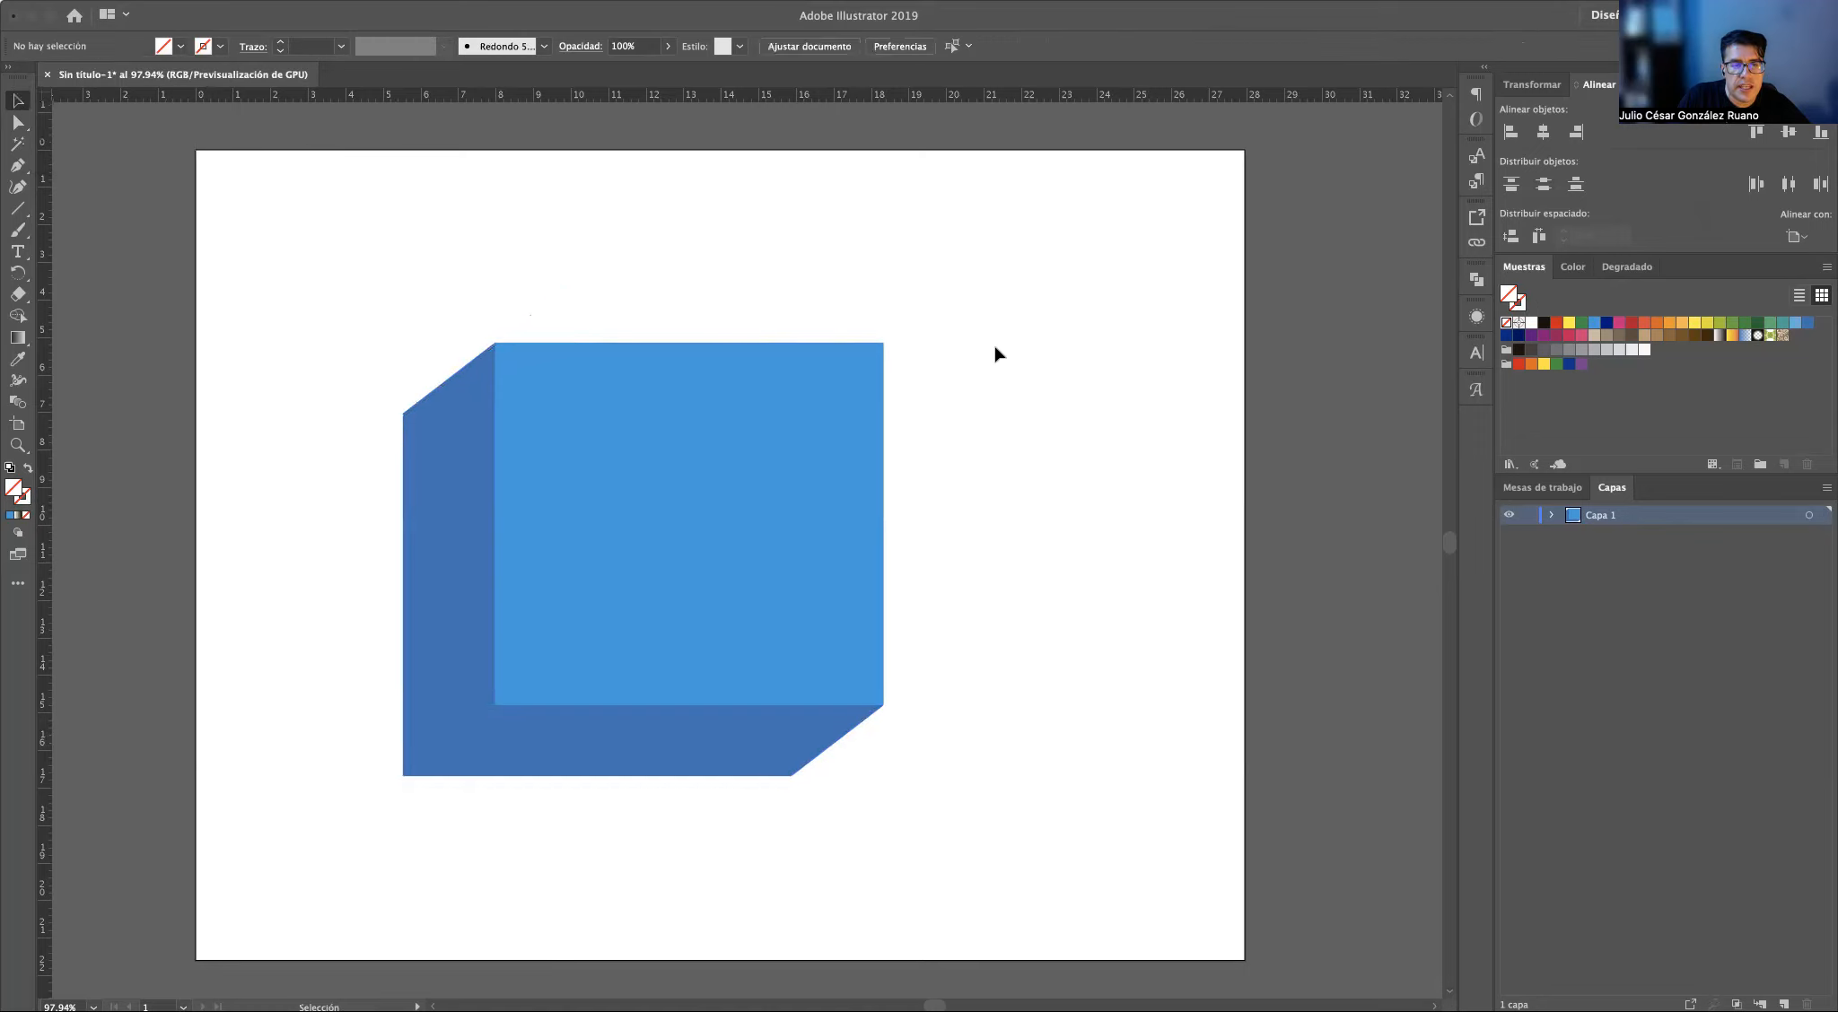
Try a navy fill on the cube's rear shape and return it to the medium blue swatch
{"action": "left_click", "coordinate": [457, 607]}
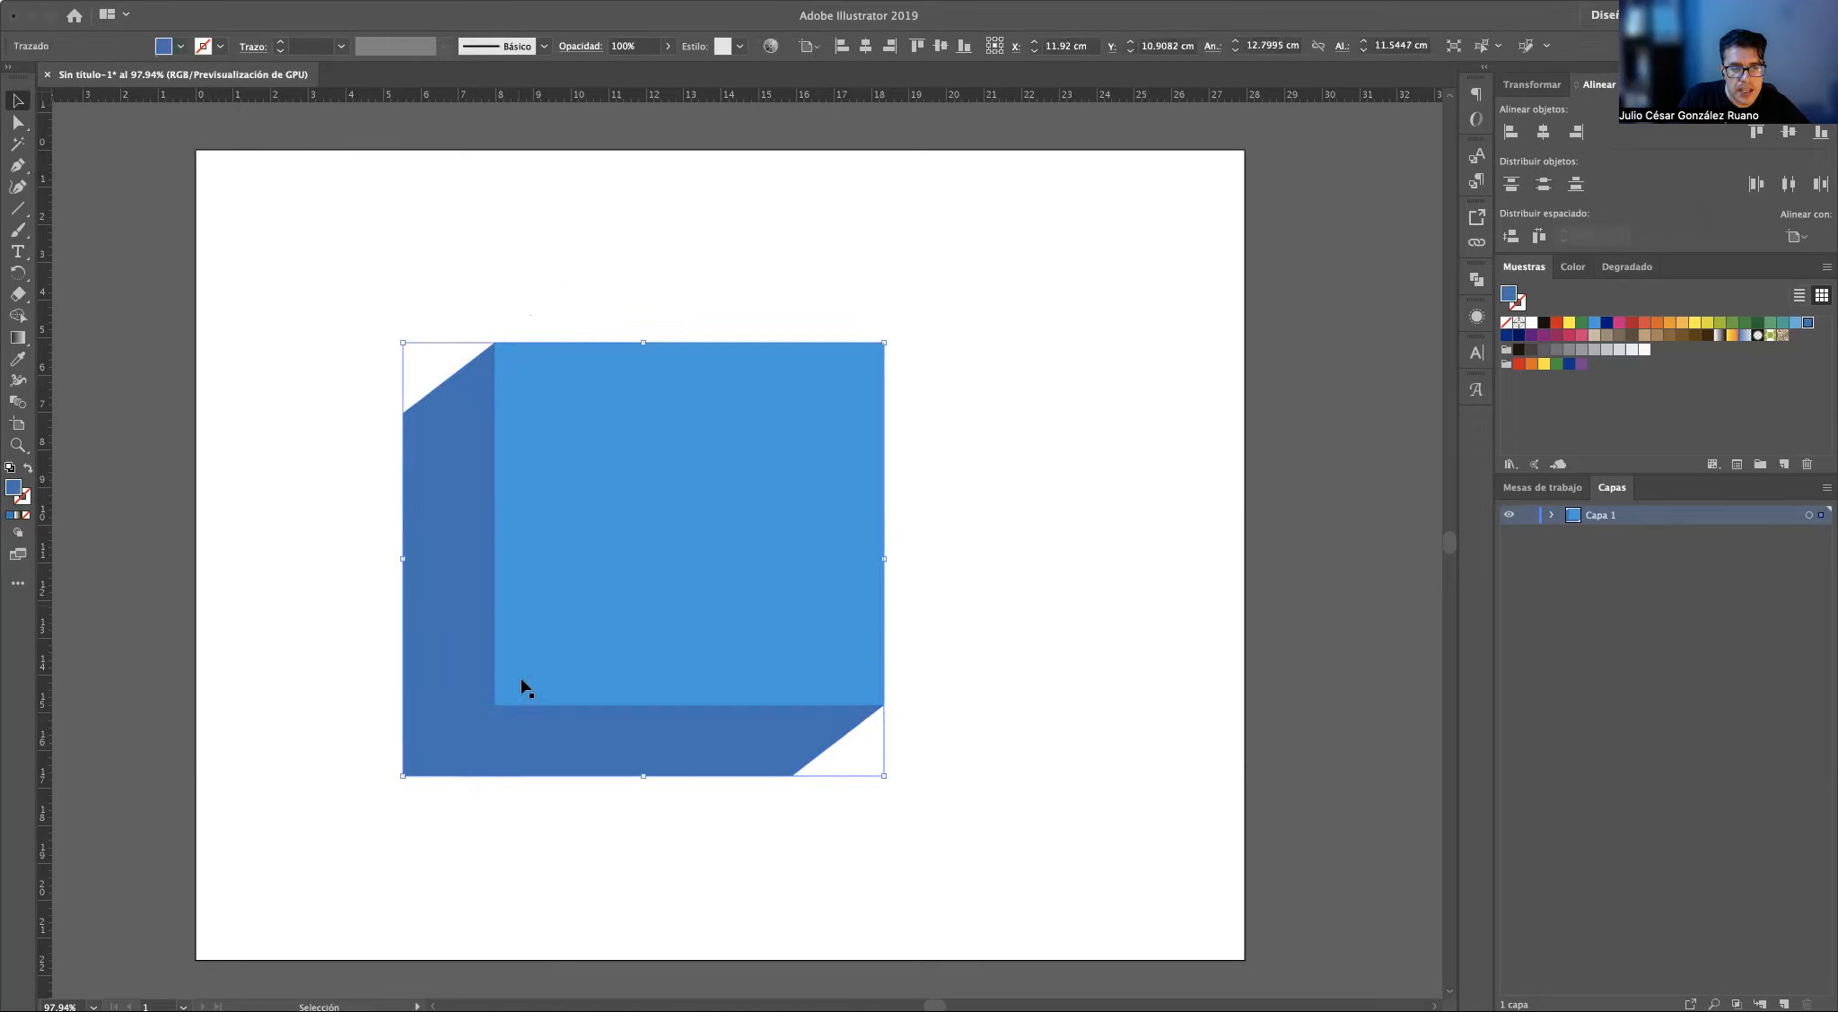
{"action": "left_click", "coordinate": [181, 46]}
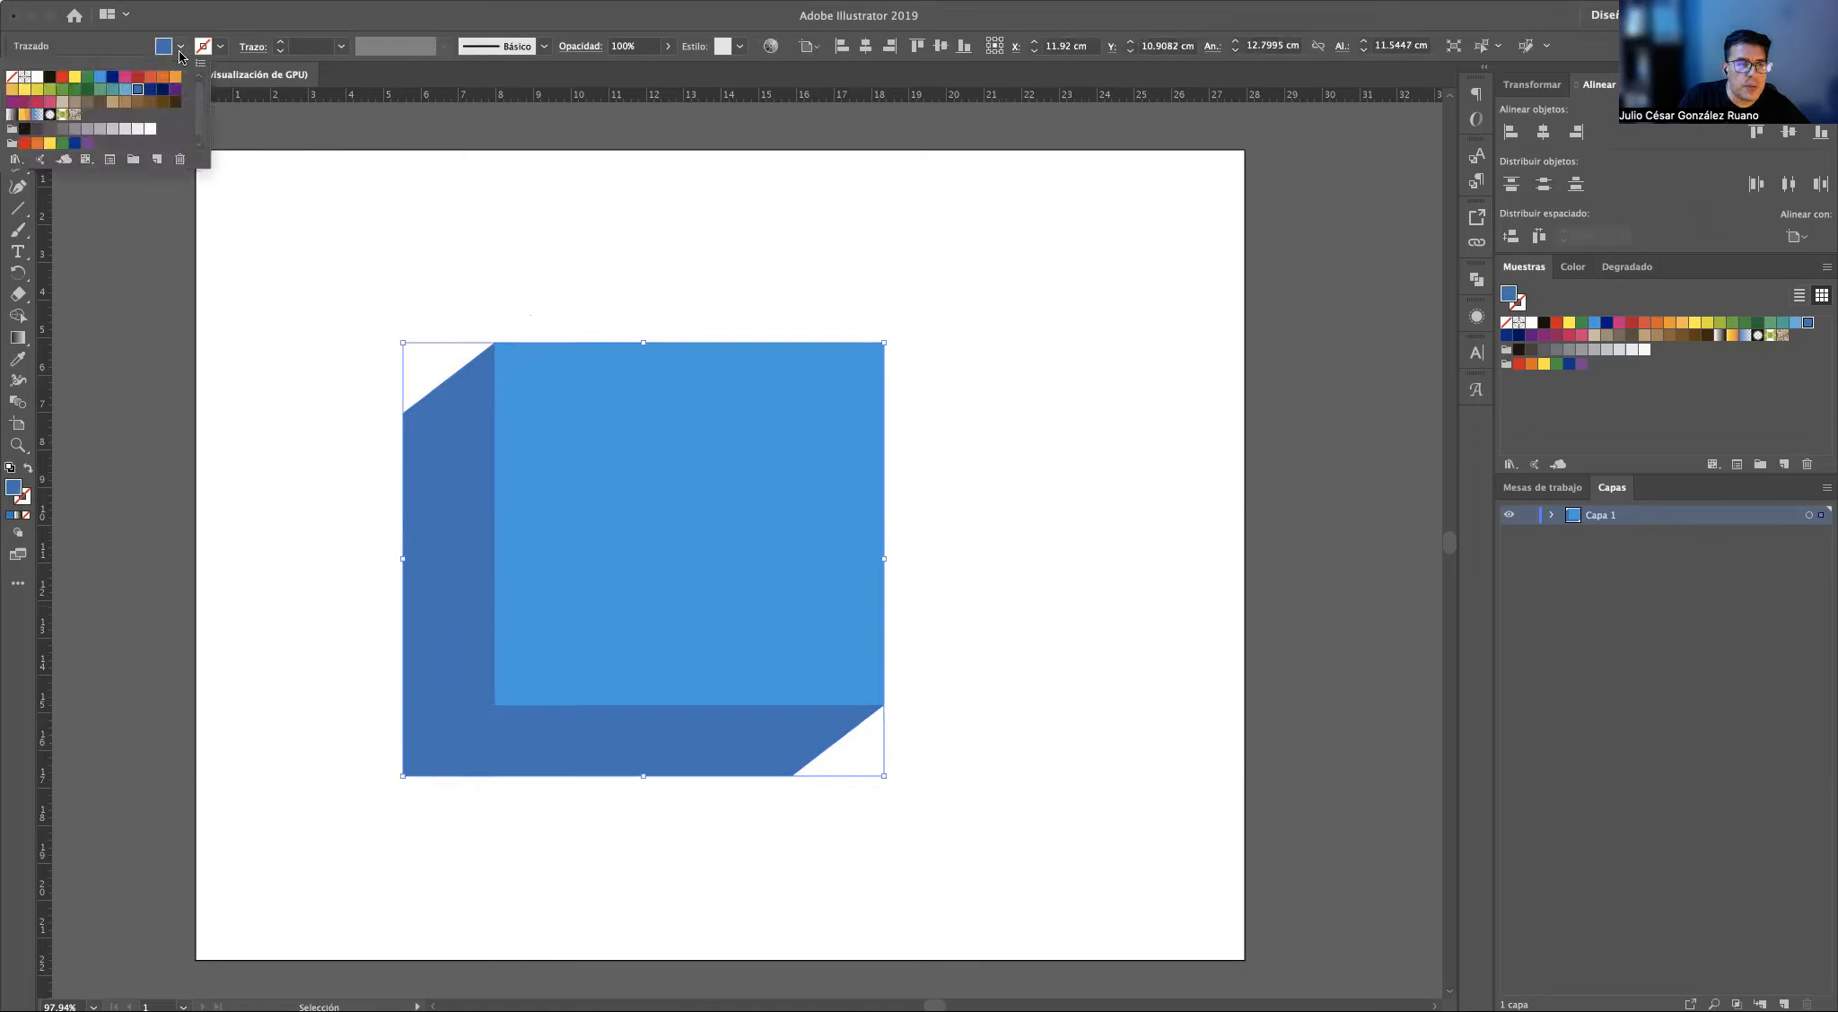
{"action": "left_click", "coordinate": [150, 89]}
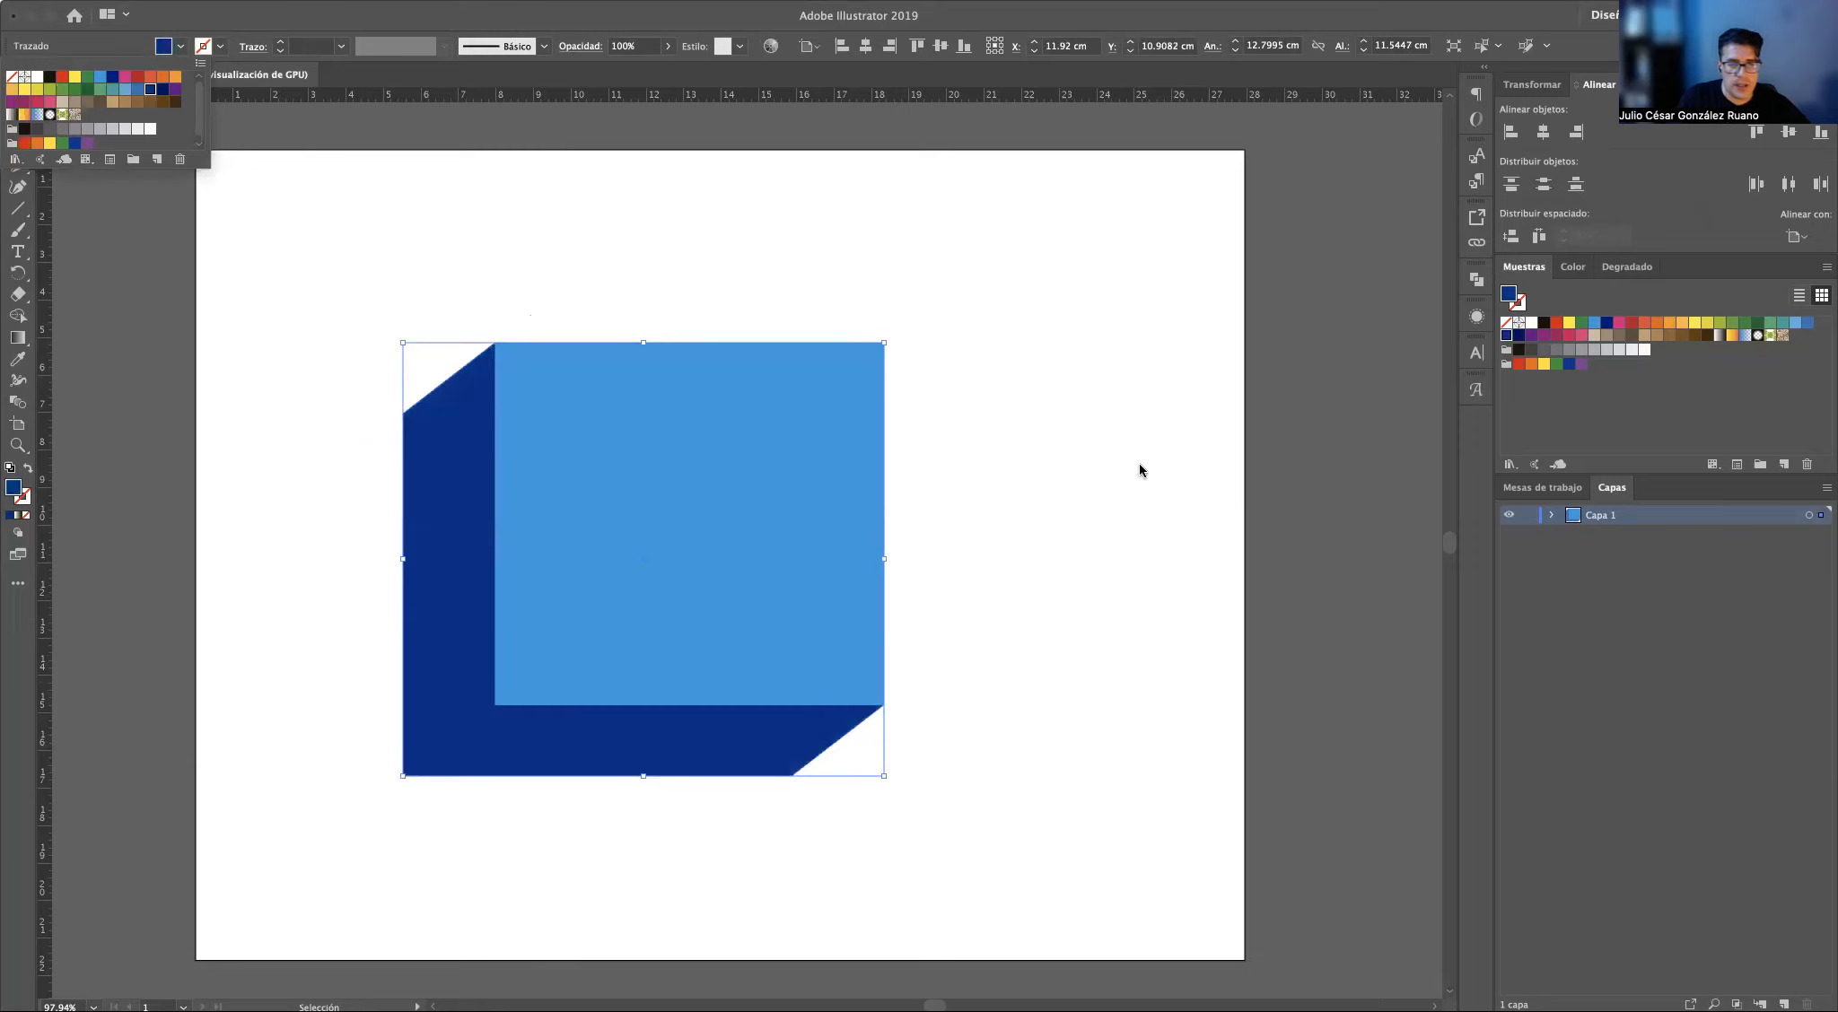
{"action": "left_click", "coordinate": [137, 89]}
{"action": "left_click", "coordinate": [1045, 427]}
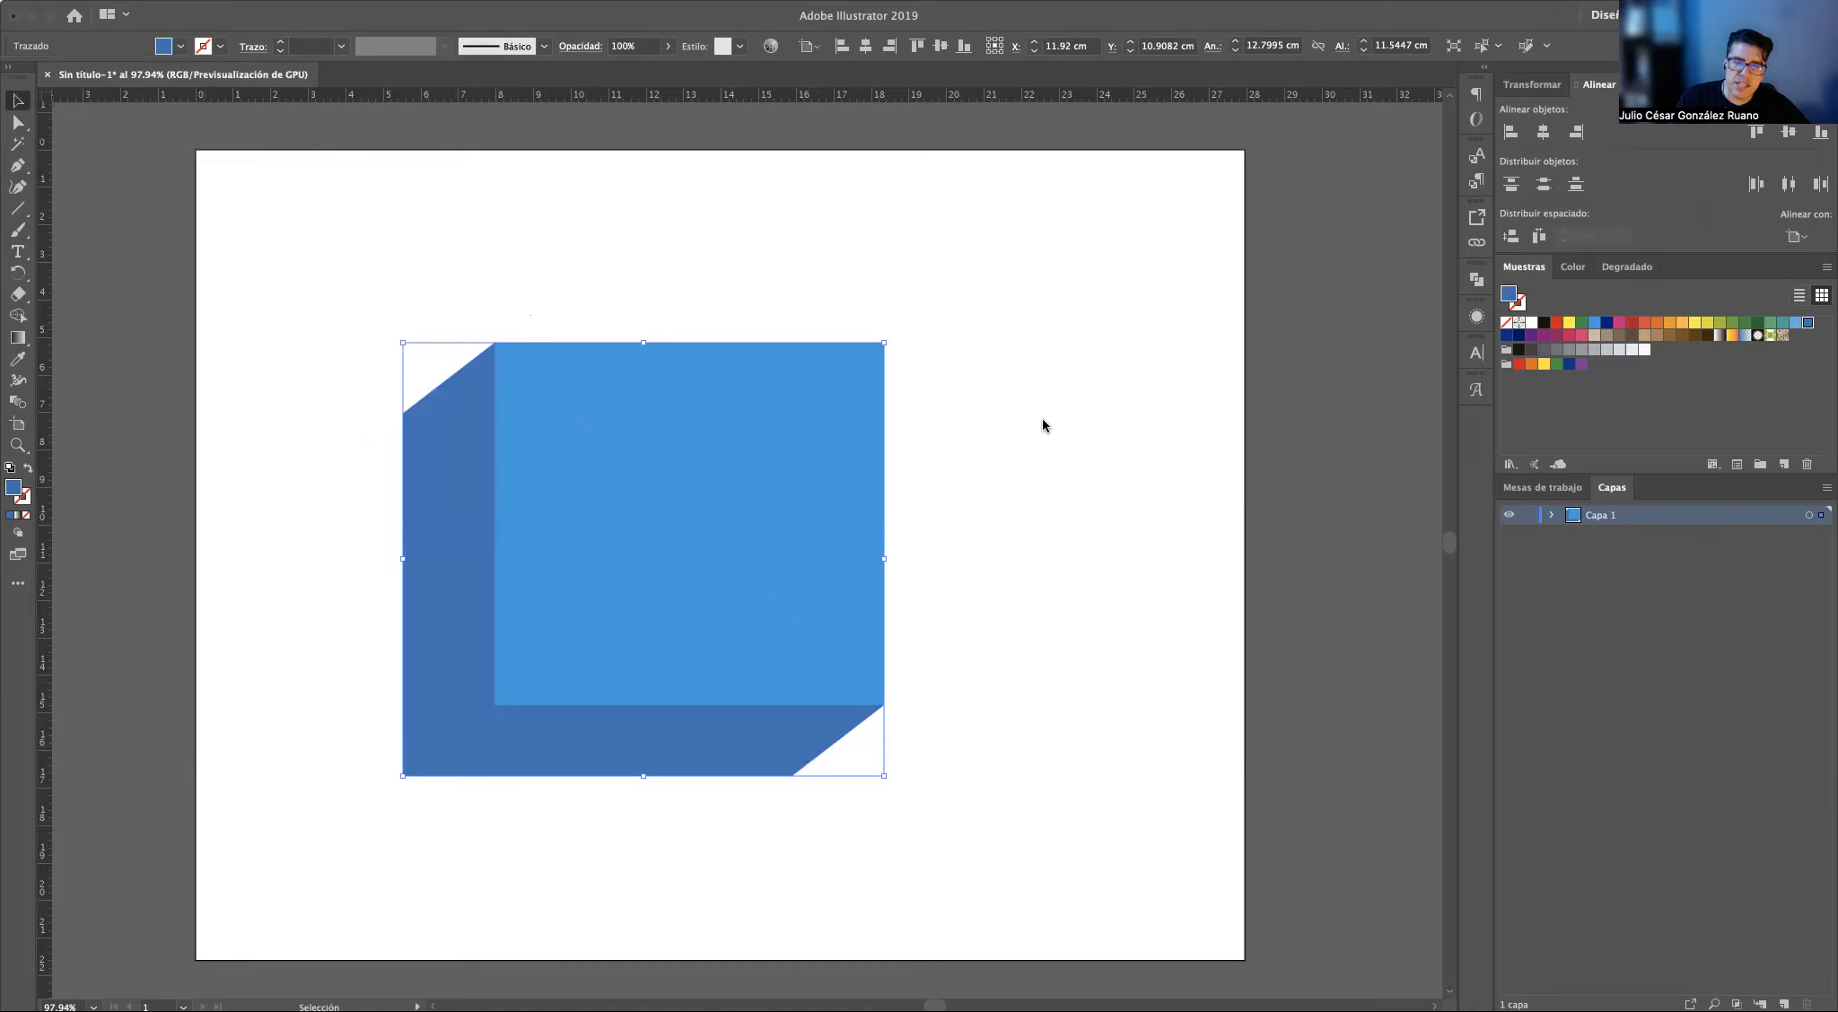
Select the three strokeless diagonal edge lines together, give them a dark blue stroke, and deselect them
{"action": "left_click", "coordinate": [837, 747]}
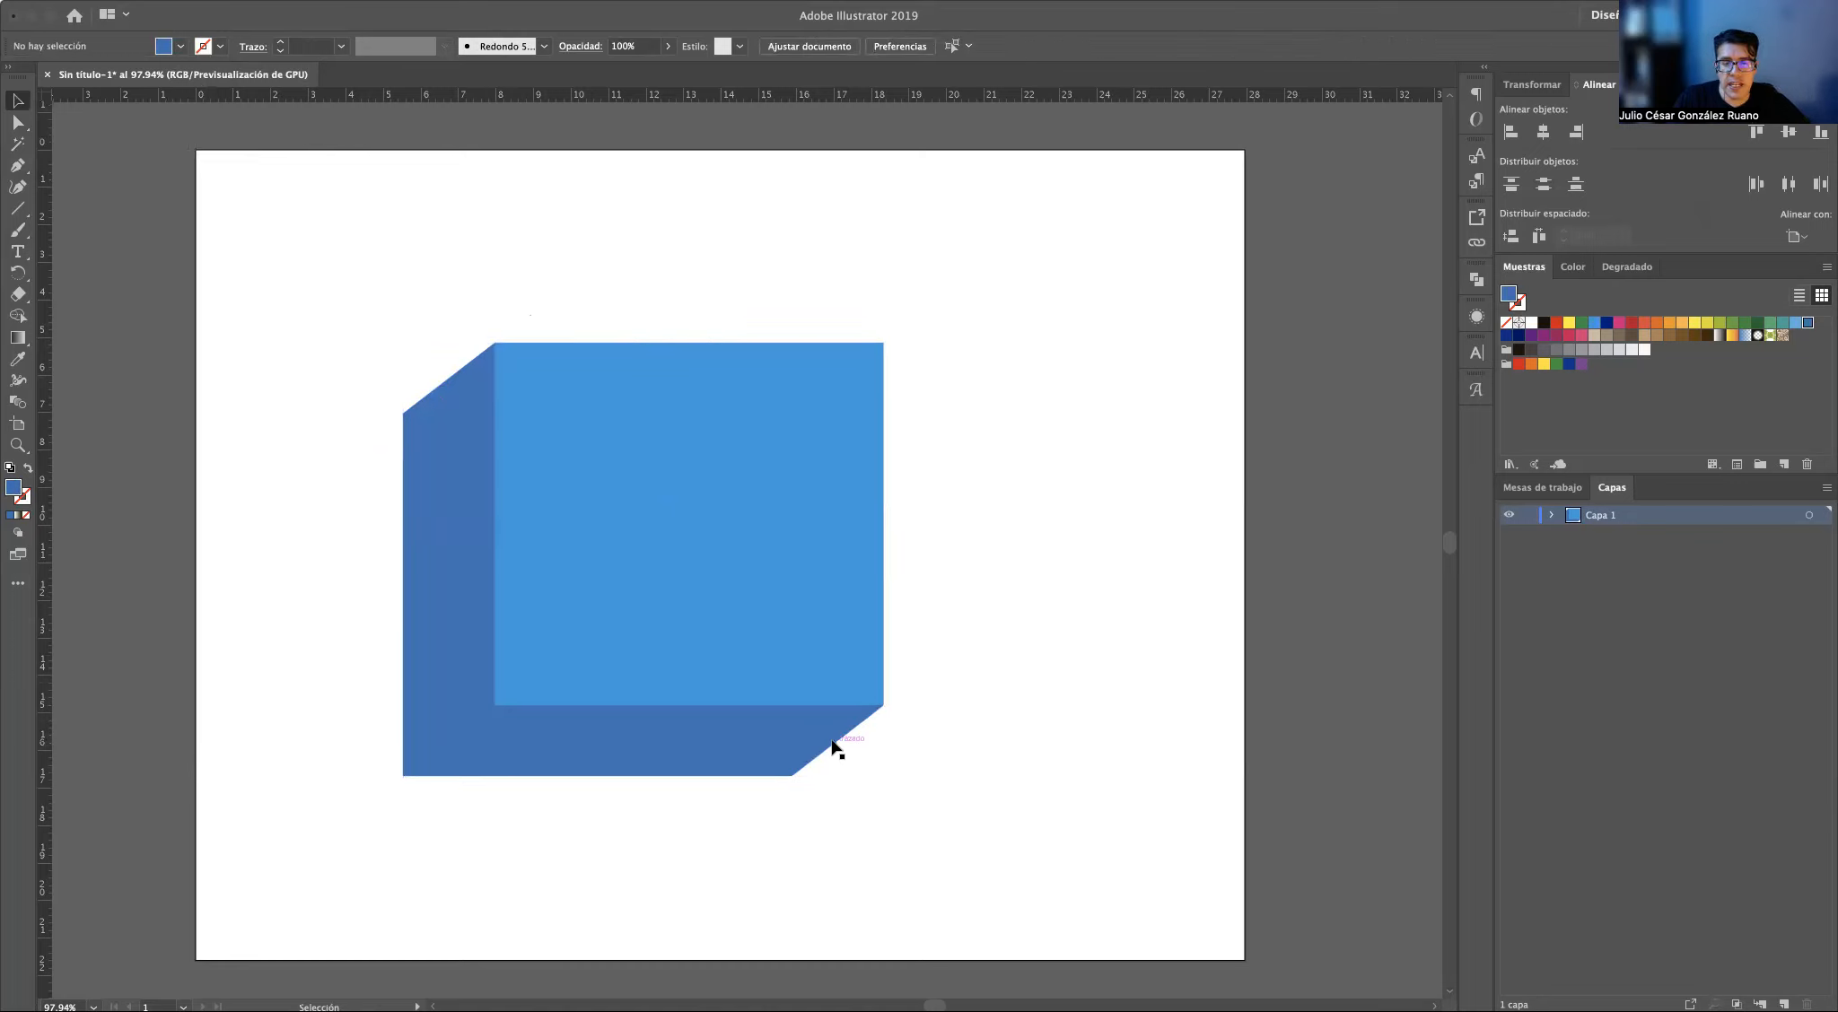
{"action": "left_click", "coordinate": [835, 747]}
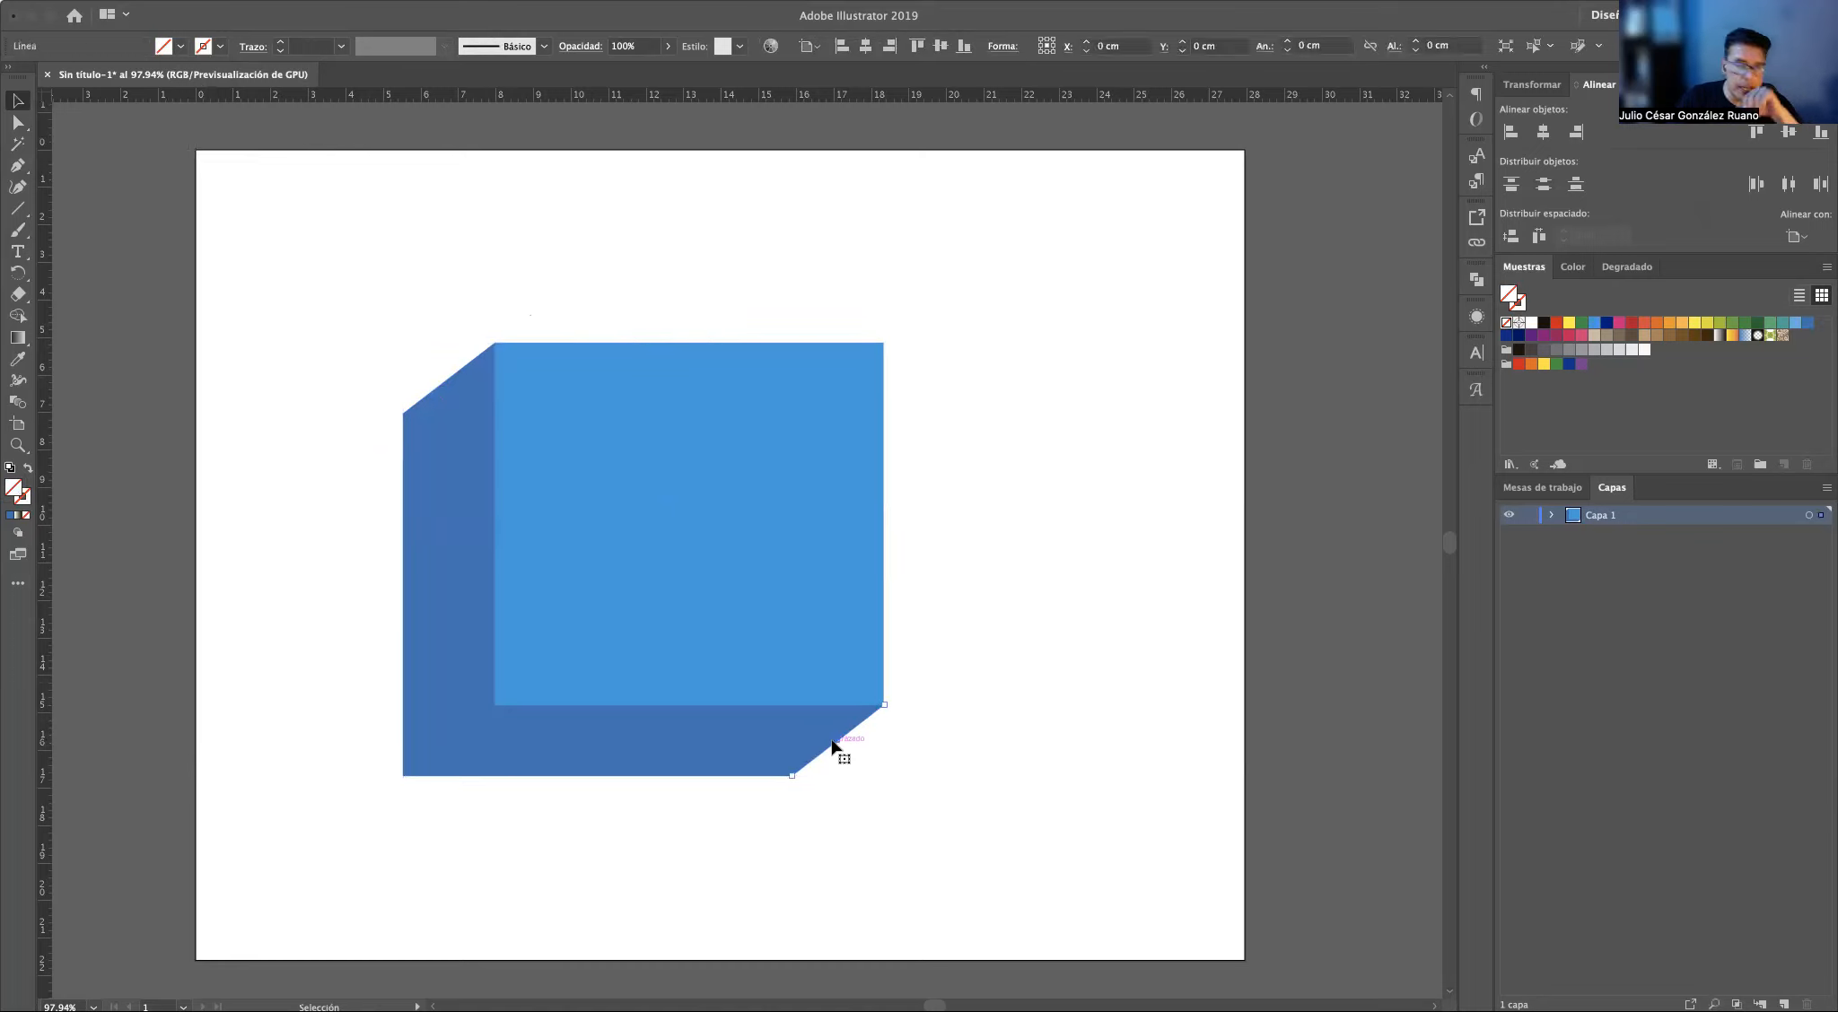
{"action": "left_click", "coordinate": [473, 725], "text": "shift"}
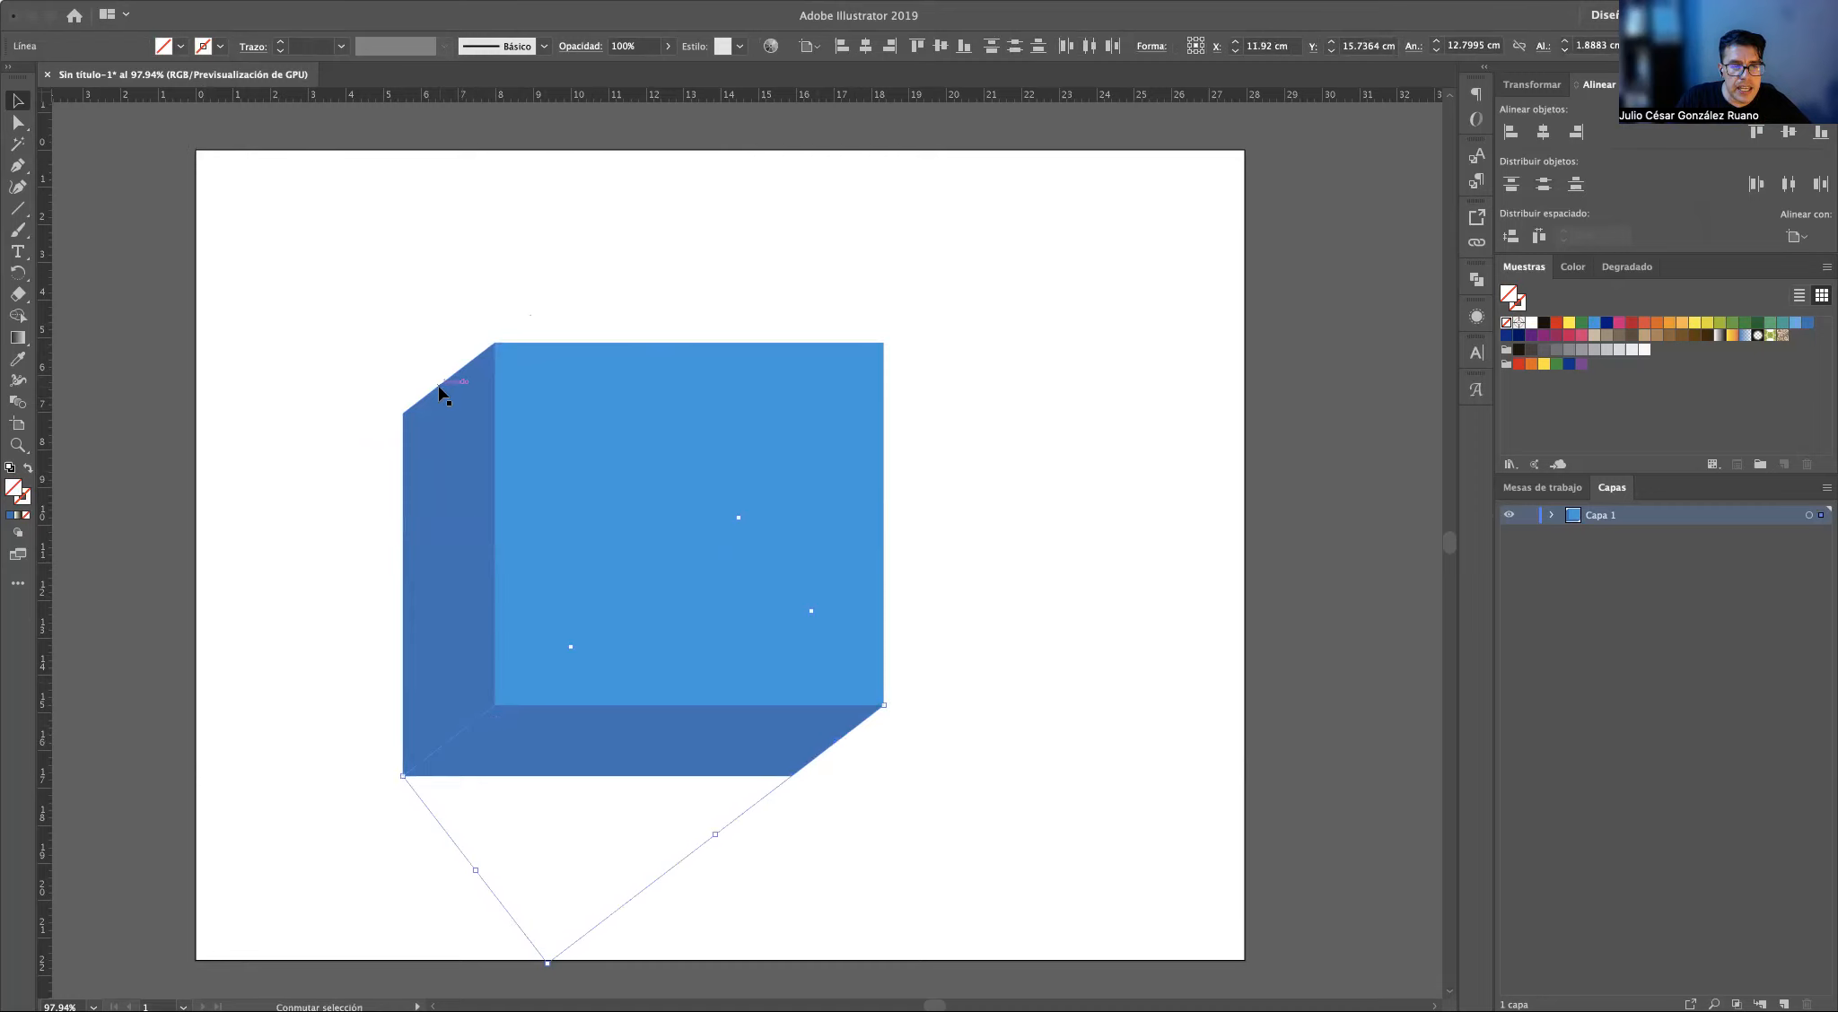
{"action": "left_click", "coordinate": [440, 392], "text": "shift"}
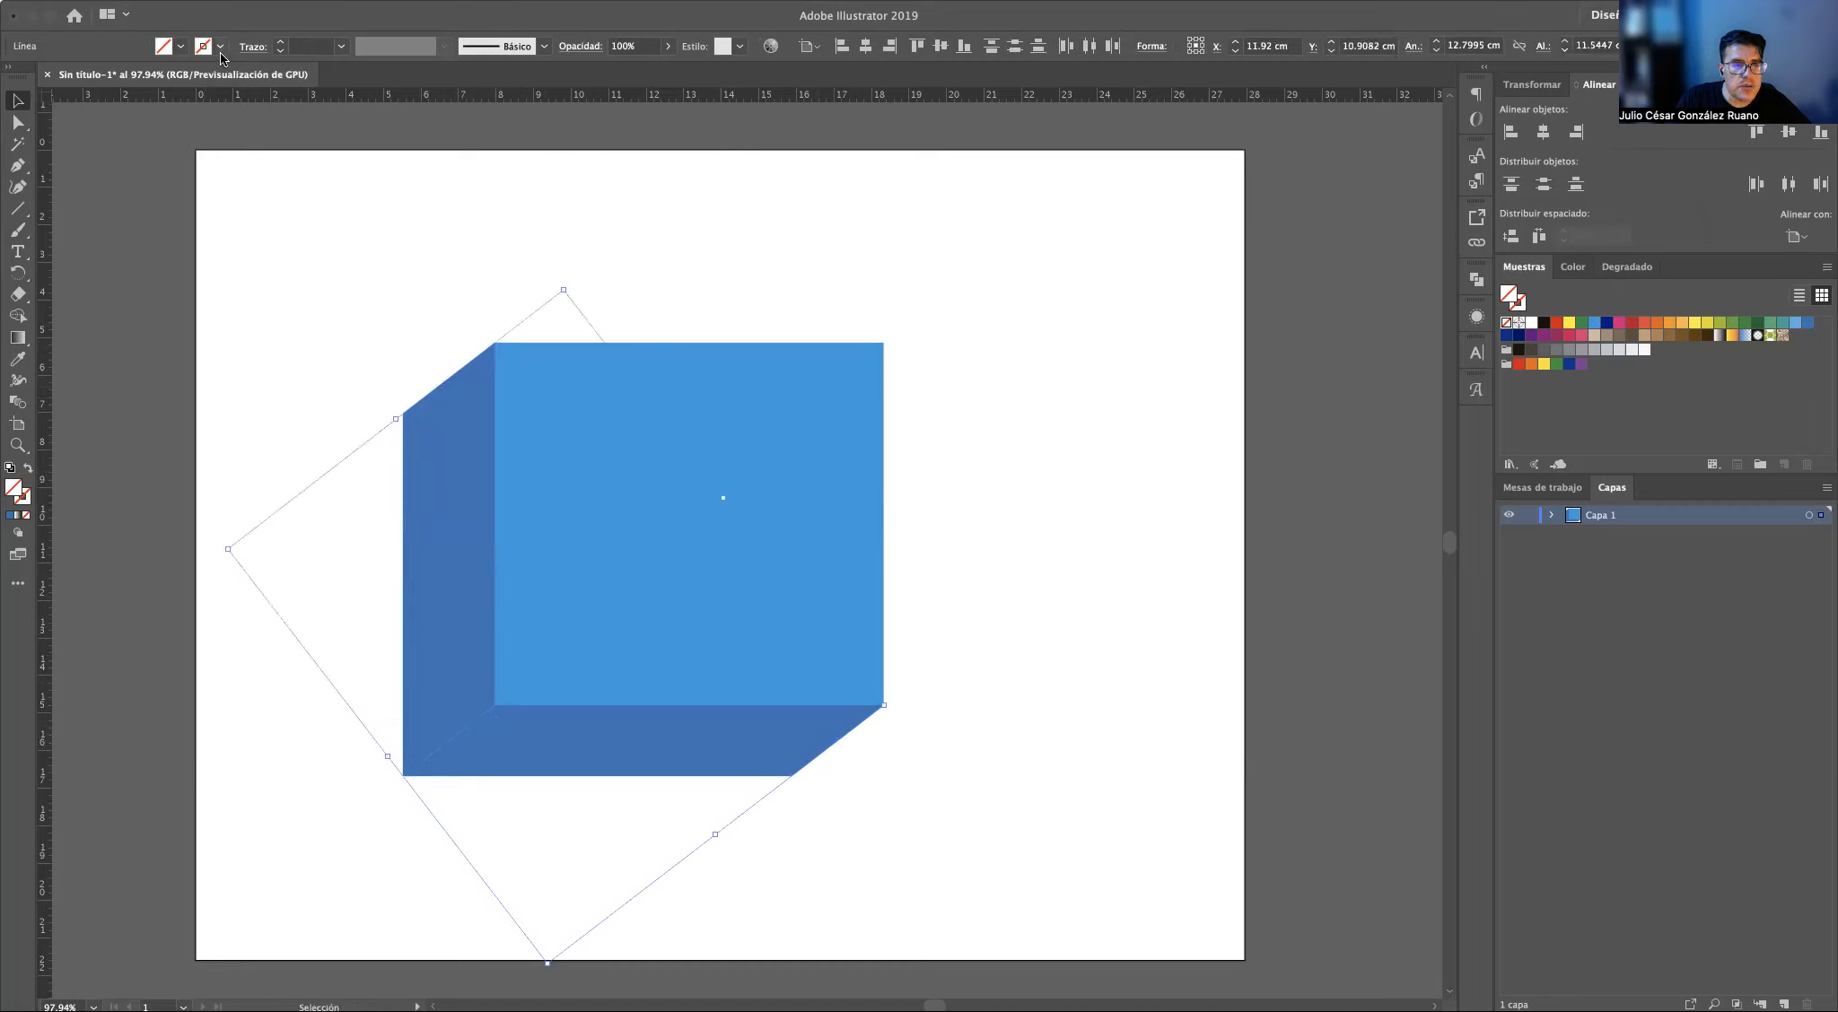
{"action": "left_click", "coordinate": [220, 46]}
{"action": "left_click", "coordinate": [168, 89]}
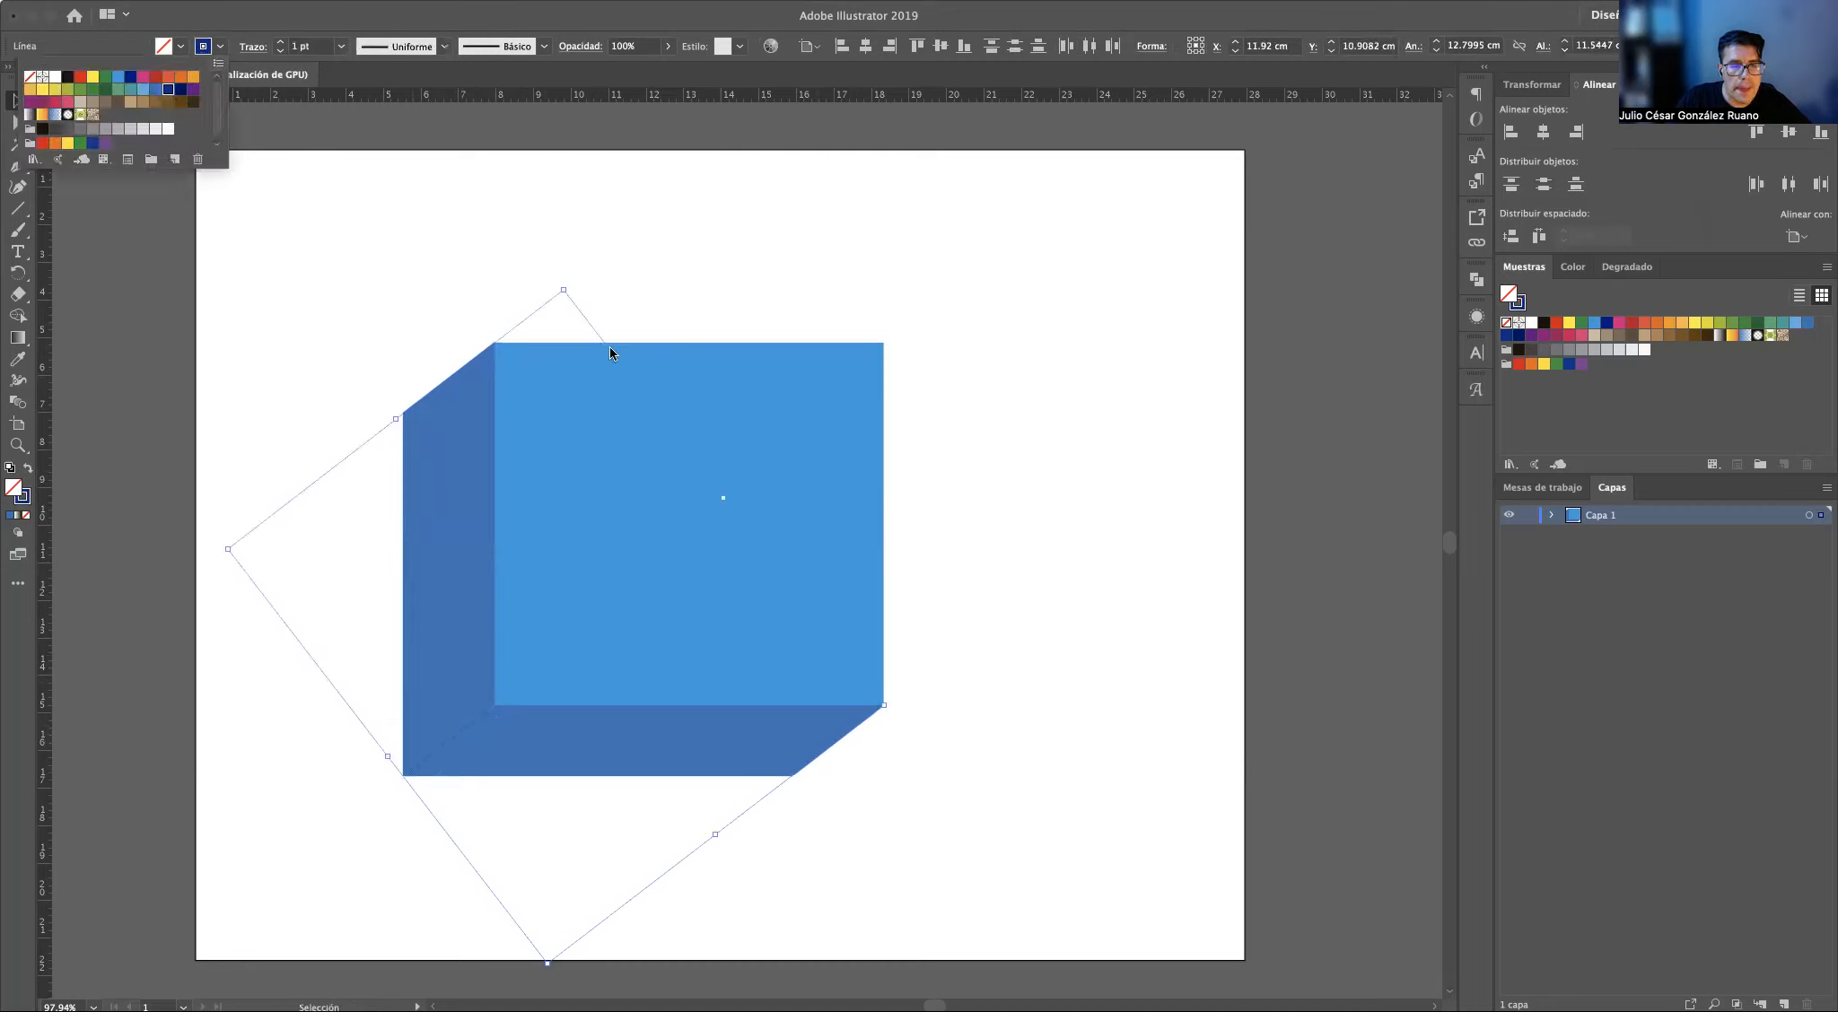
{"action": "left_click", "coordinate": [1079, 392]}
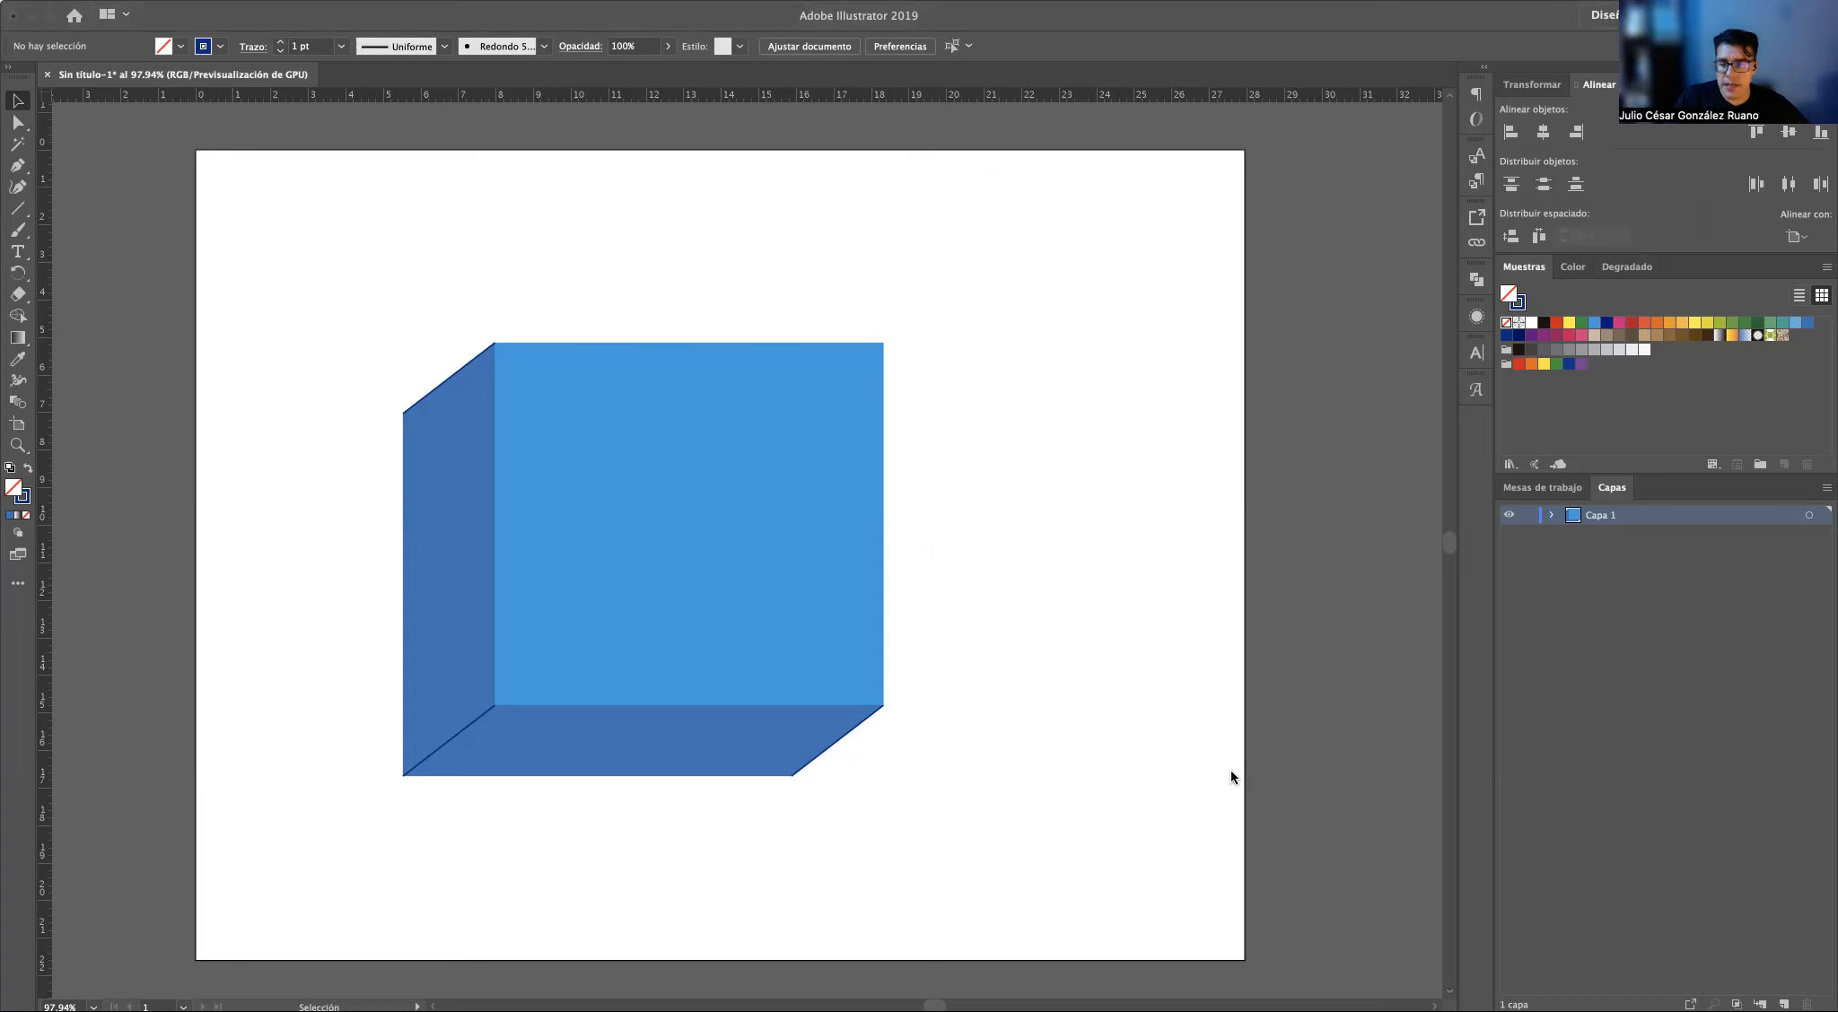
{"action": "left_click", "coordinate": [1303, 768]}
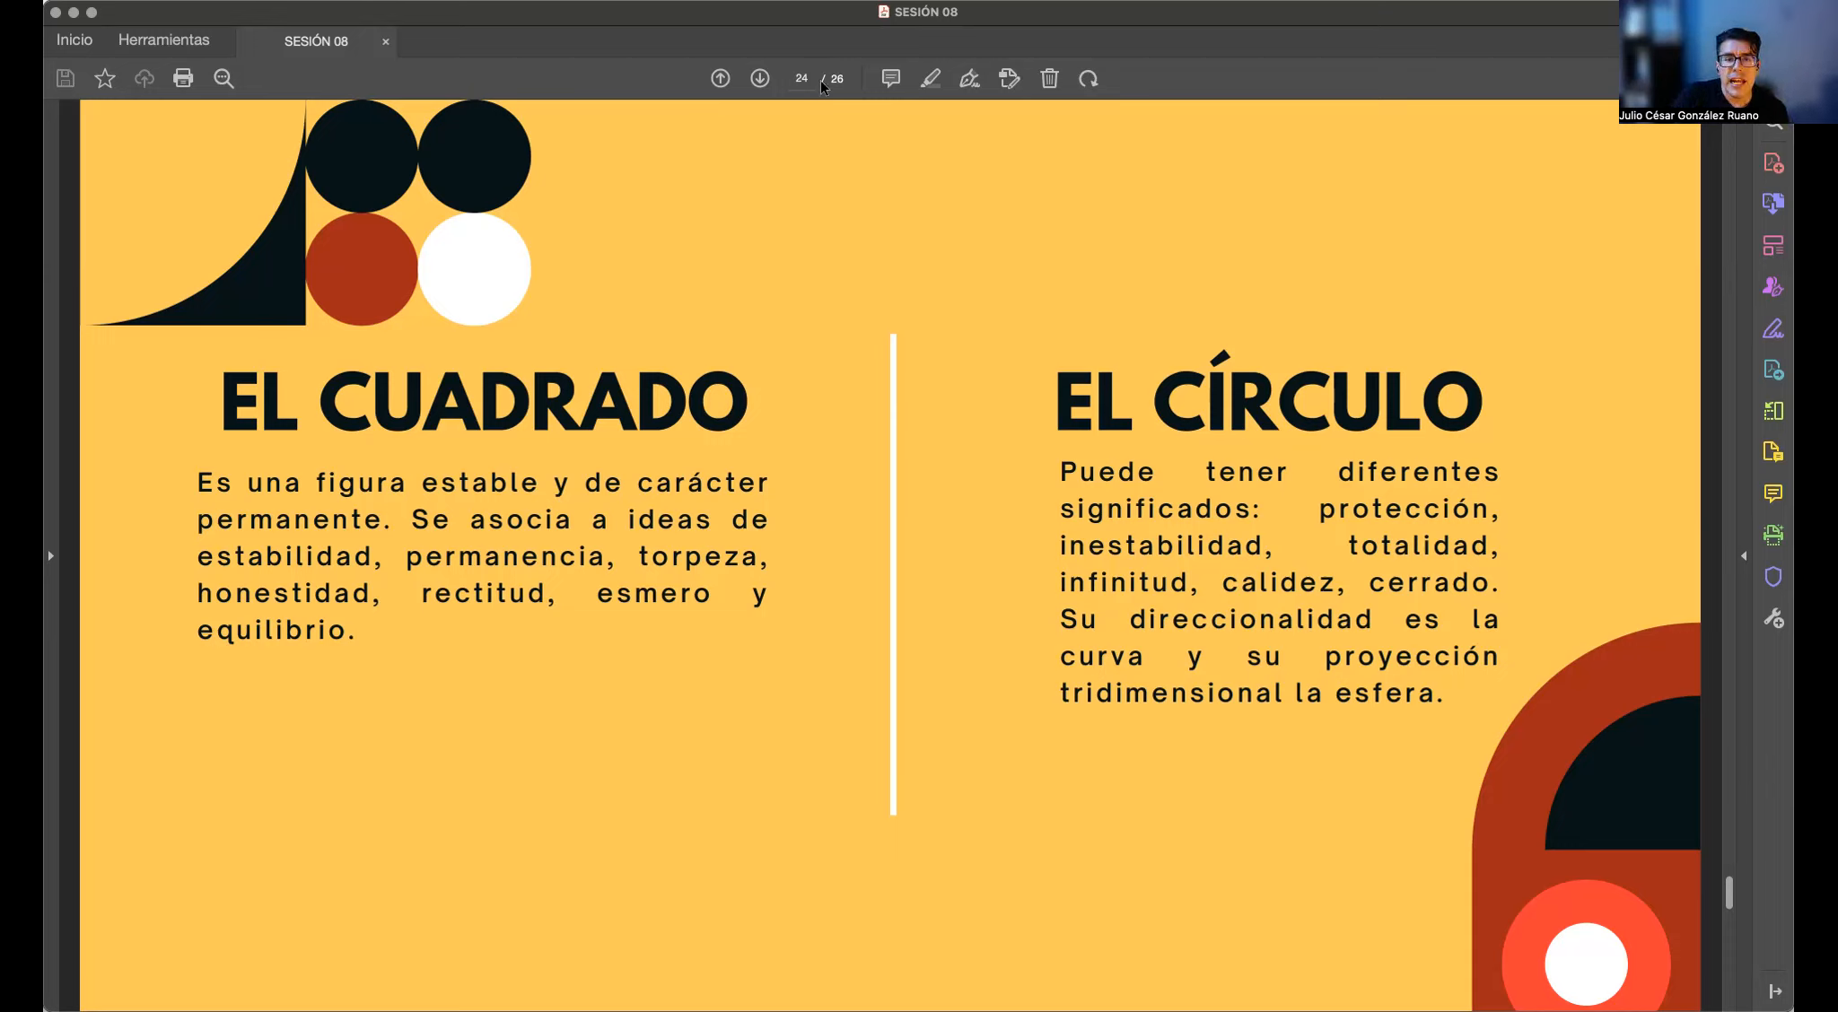
Advance the SESIÓN 08 presentation past the triangle slide to the poster examples on page 26
{"action": "left_click", "coordinate": [761, 79]}
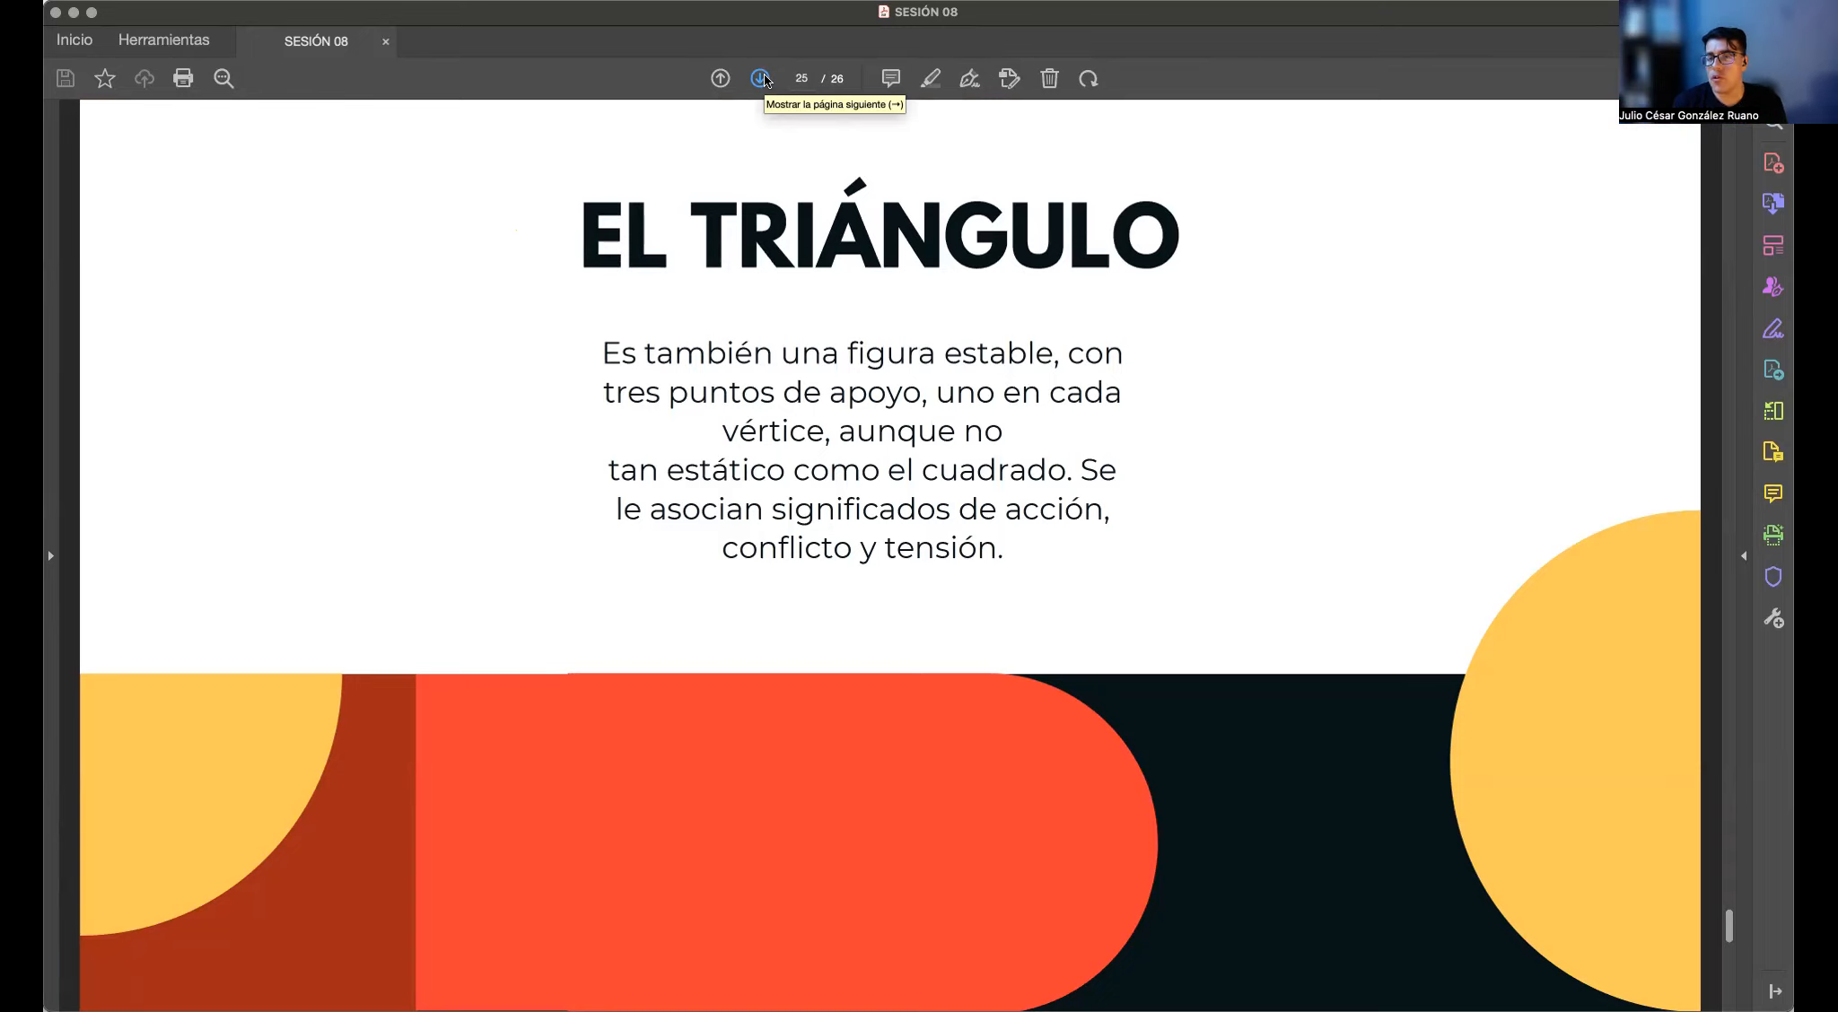
{"action": "left_click", "coordinate": [762, 79]}
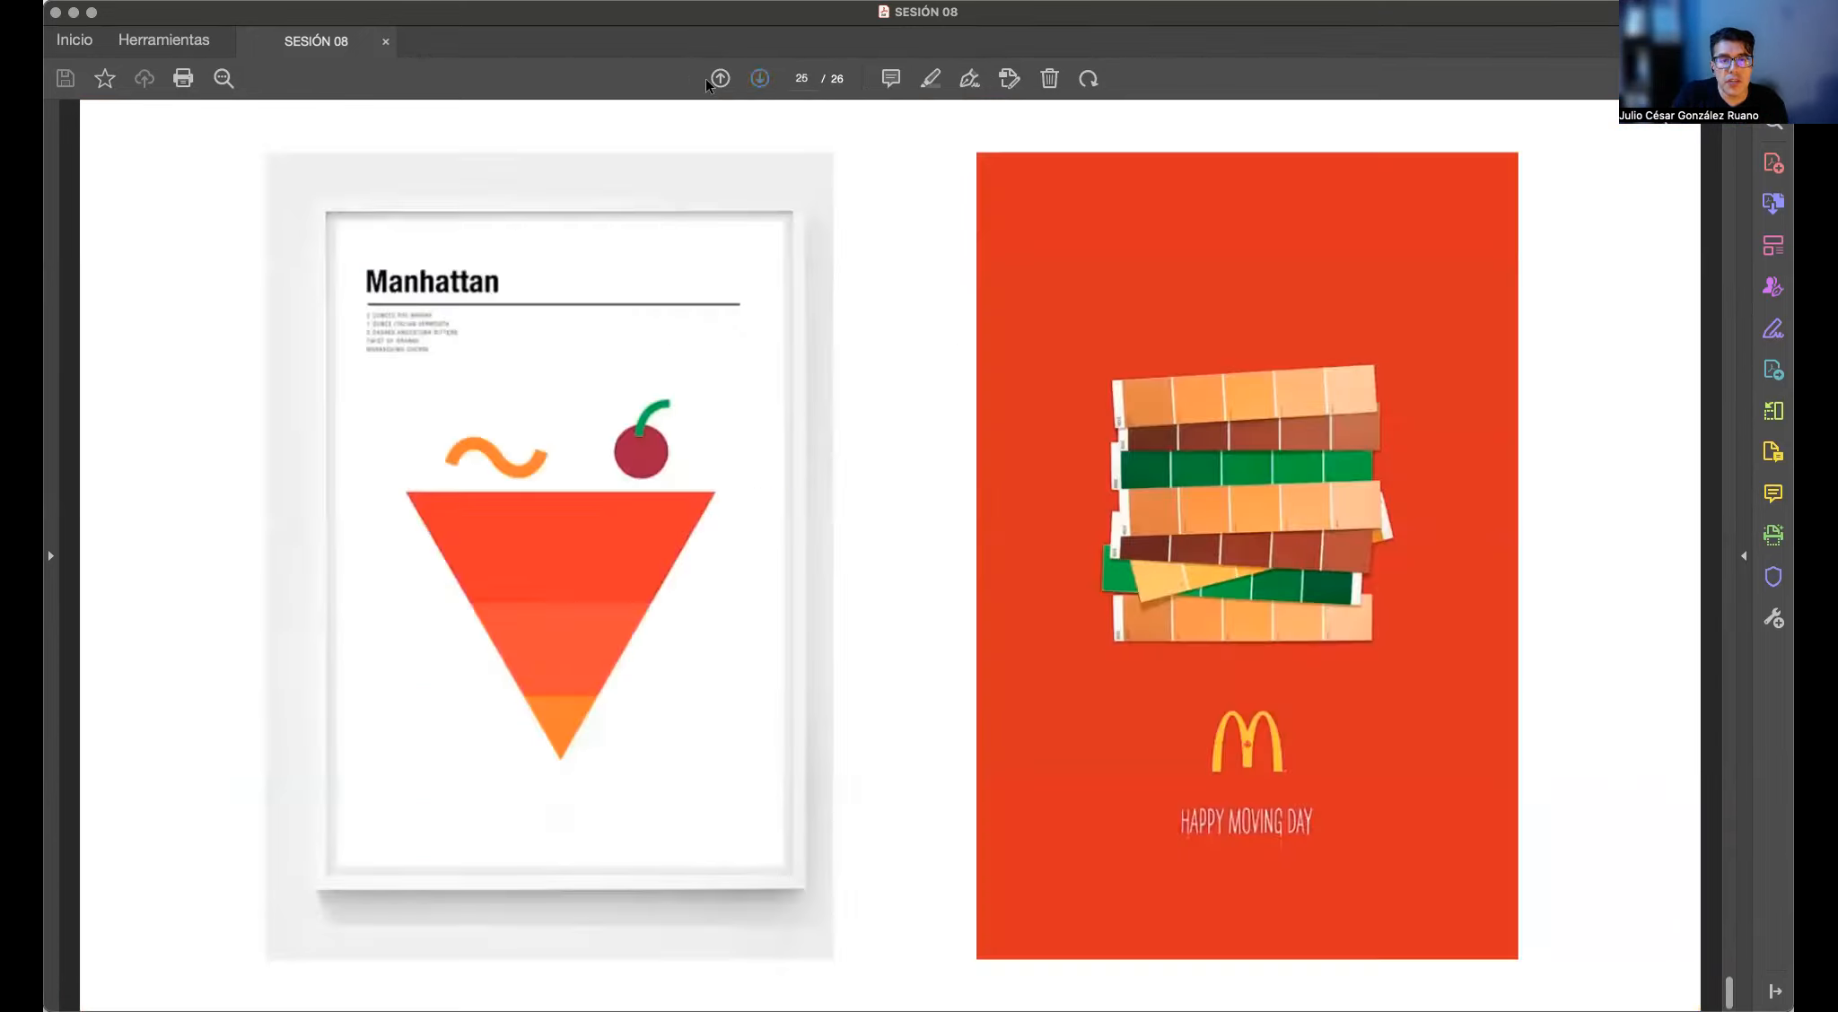